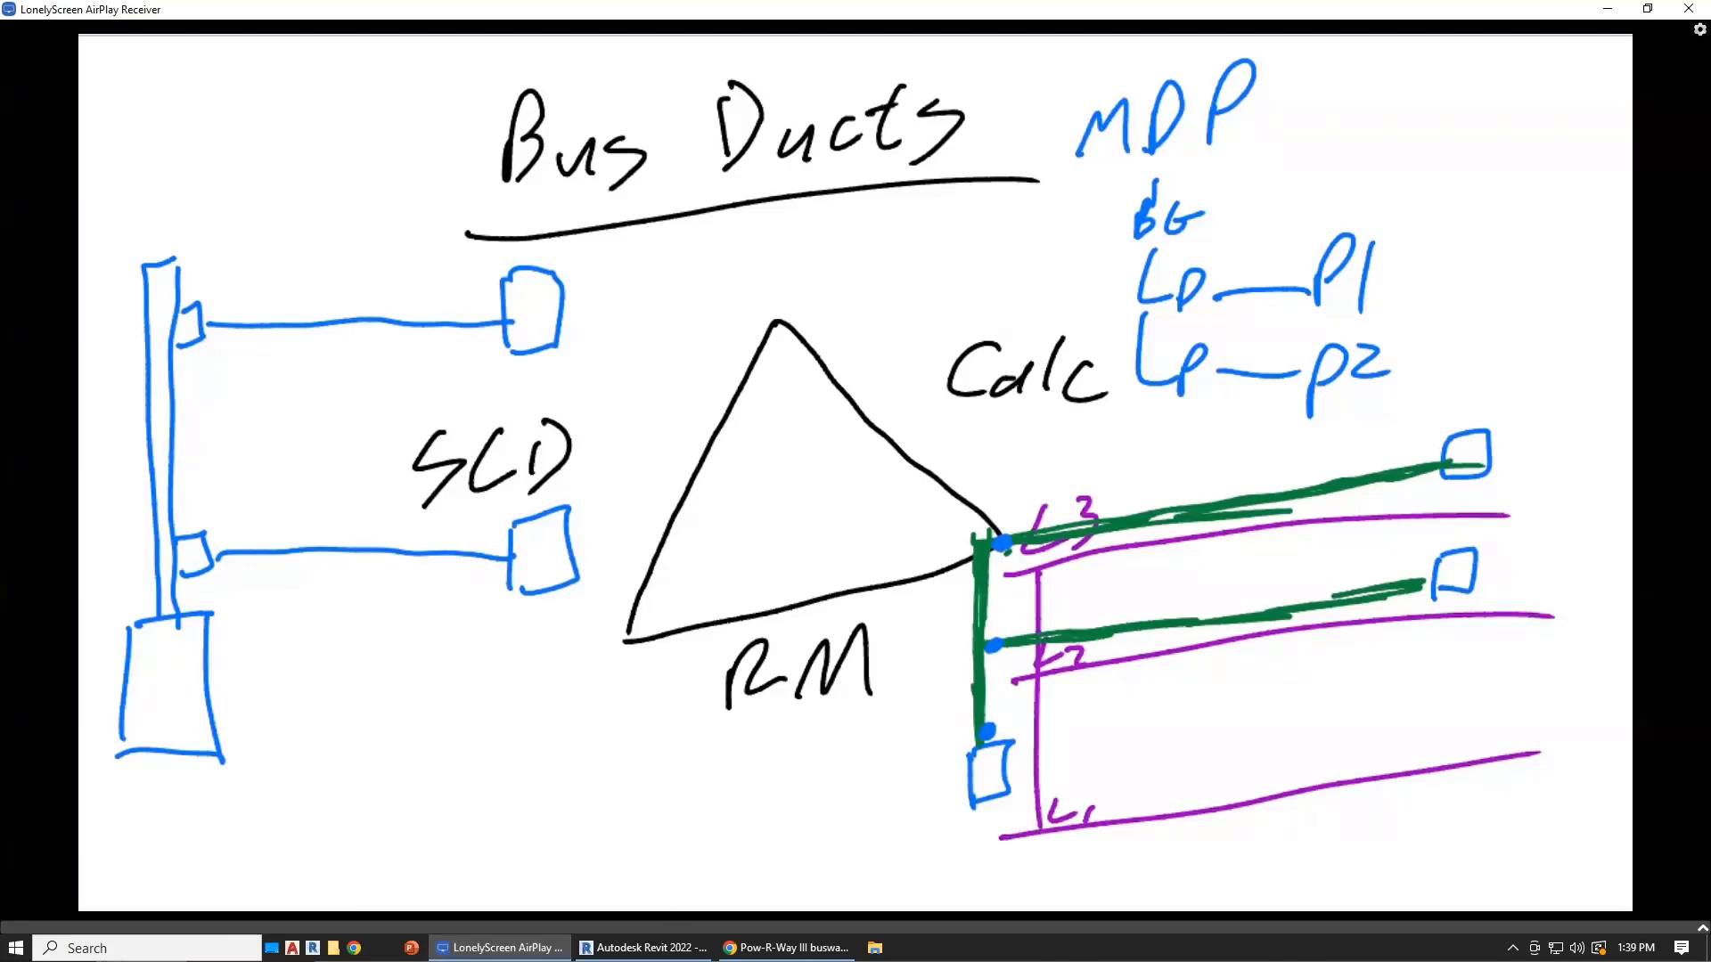
# Step: Switch to Revit and review the equipment in the Drafting 1 one-line view, then return to the 3D view
pyautogui.click(643, 947)
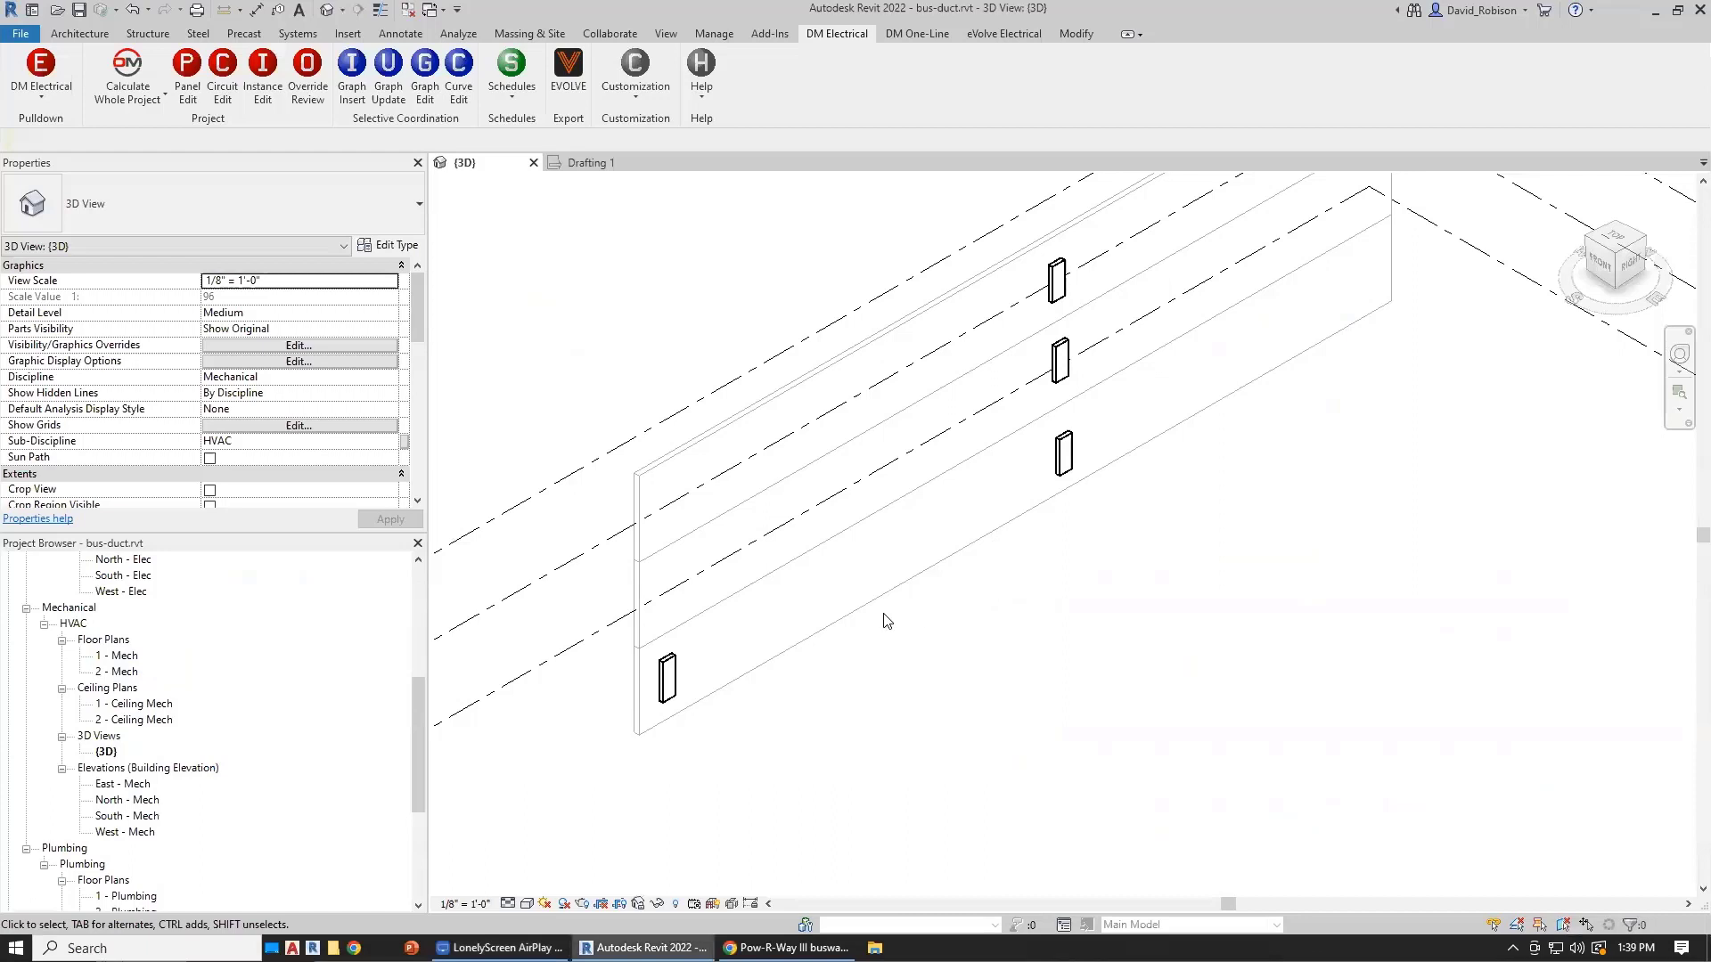
pyautogui.click(601, 167)
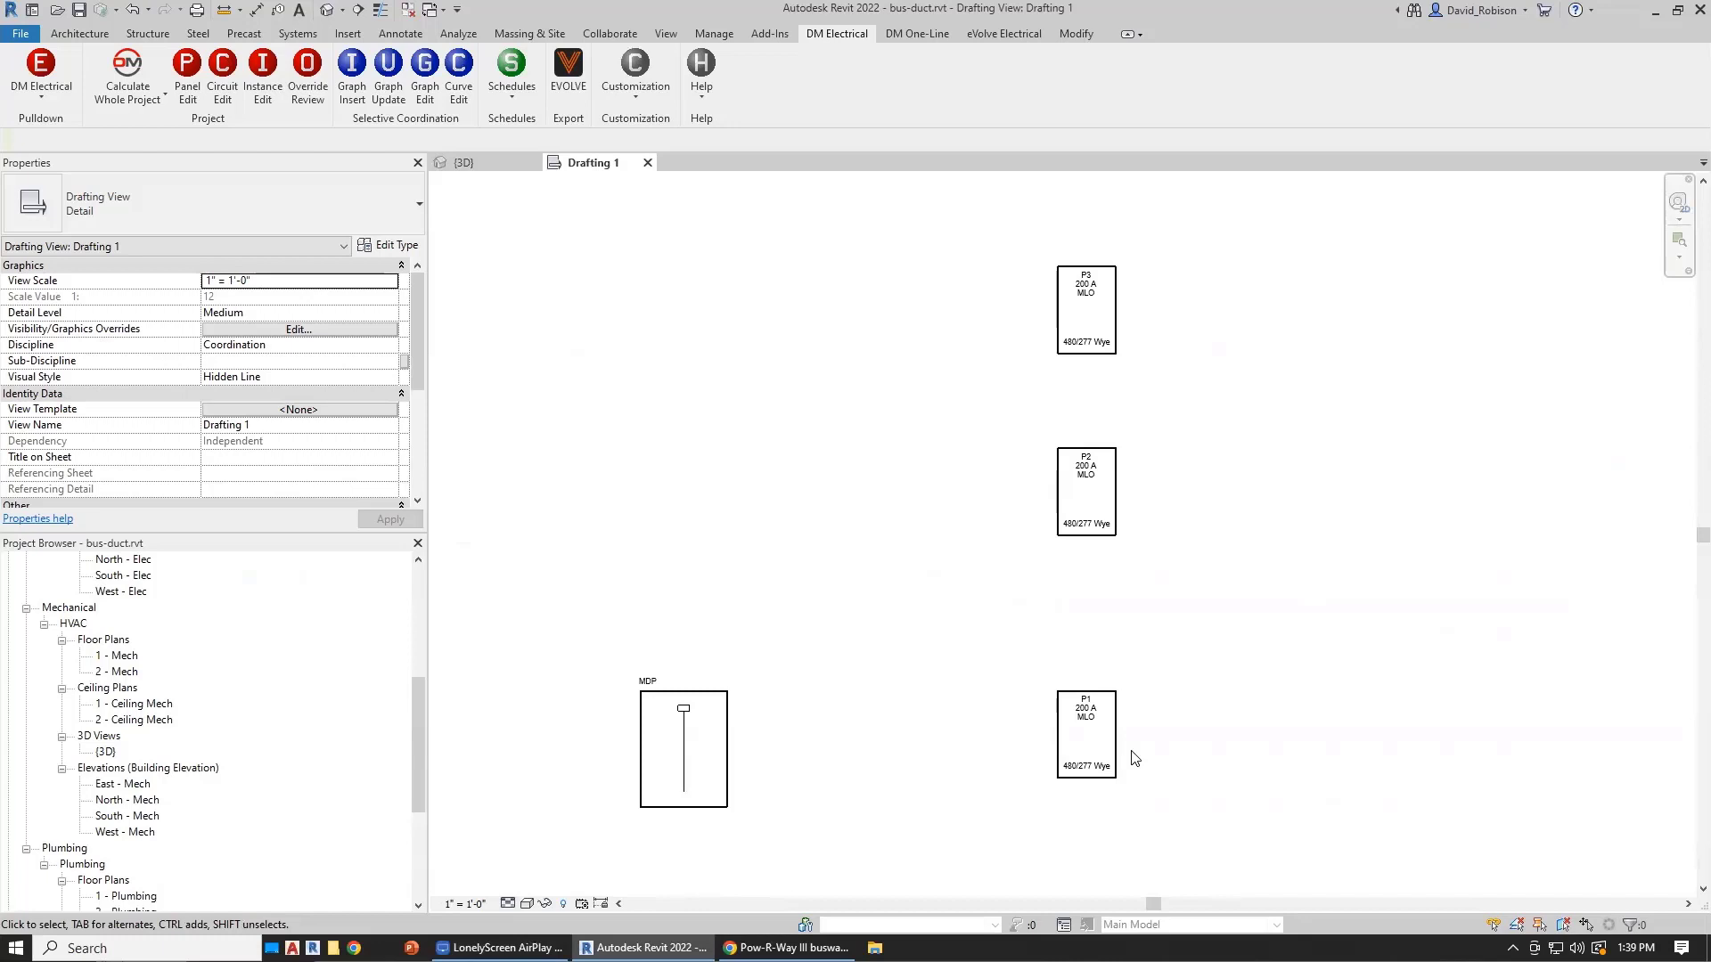
pyautogui.hotkey('ctrl', 'Tab')
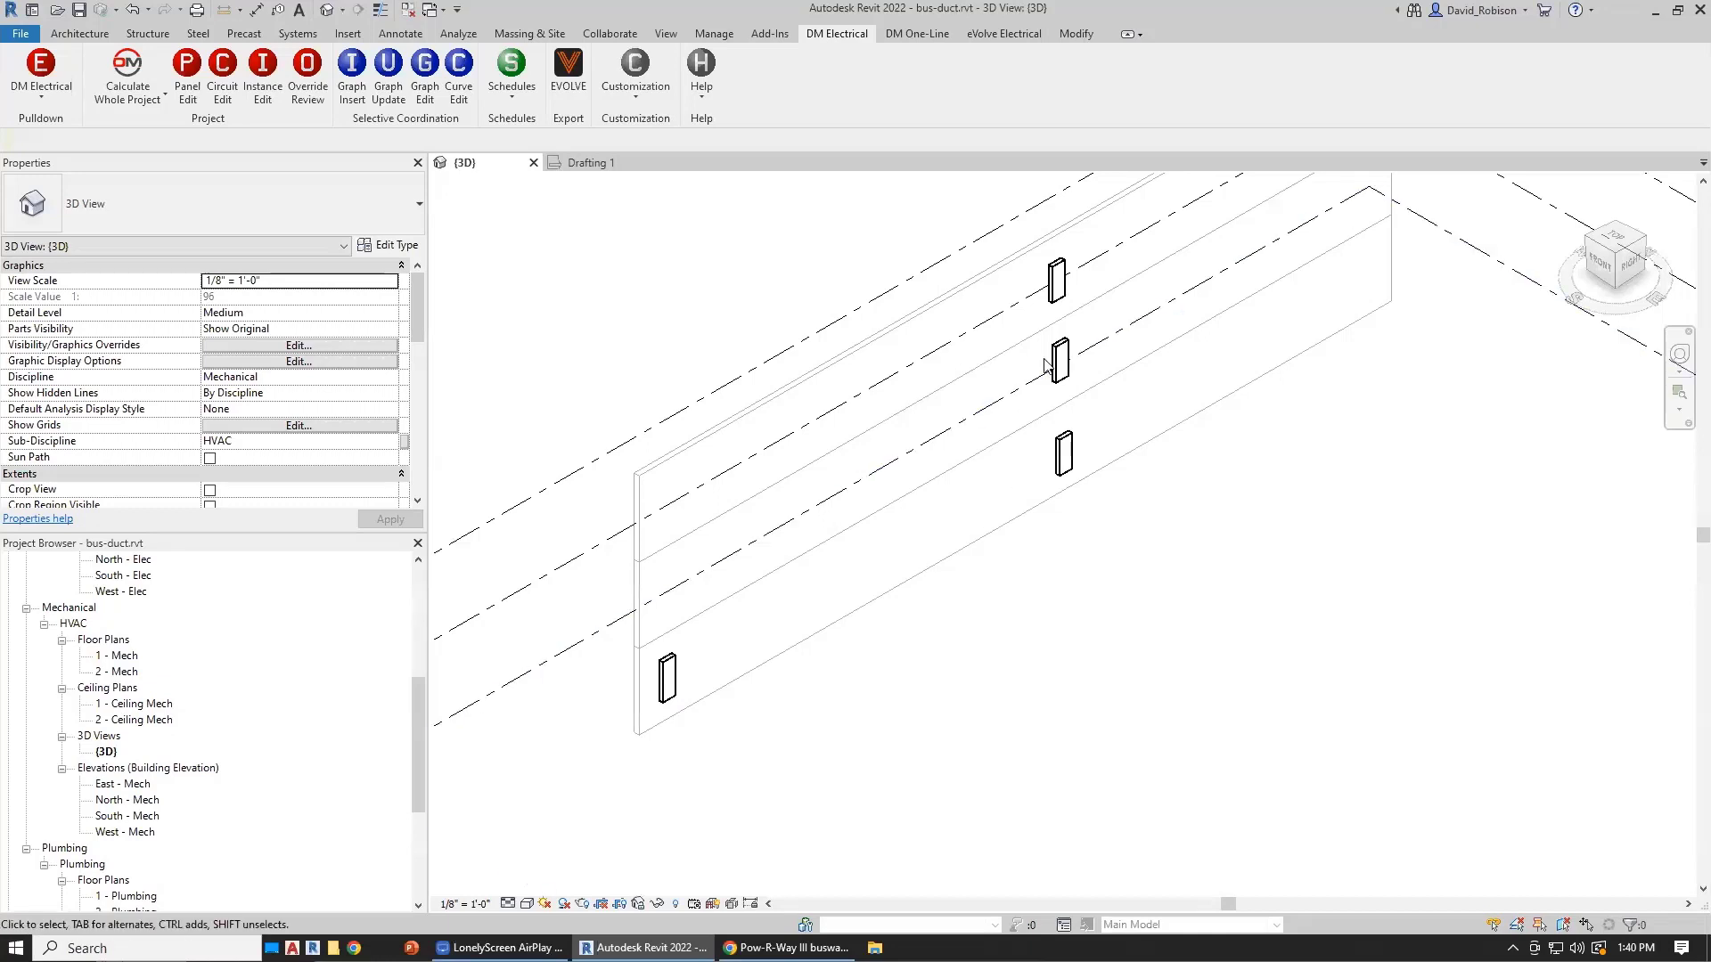
# Step: Place an EQUIPMENT NODE electrical equipment instance on the Level 1 wall face directly above the MDP panel
pyautogui.click(298, 35)
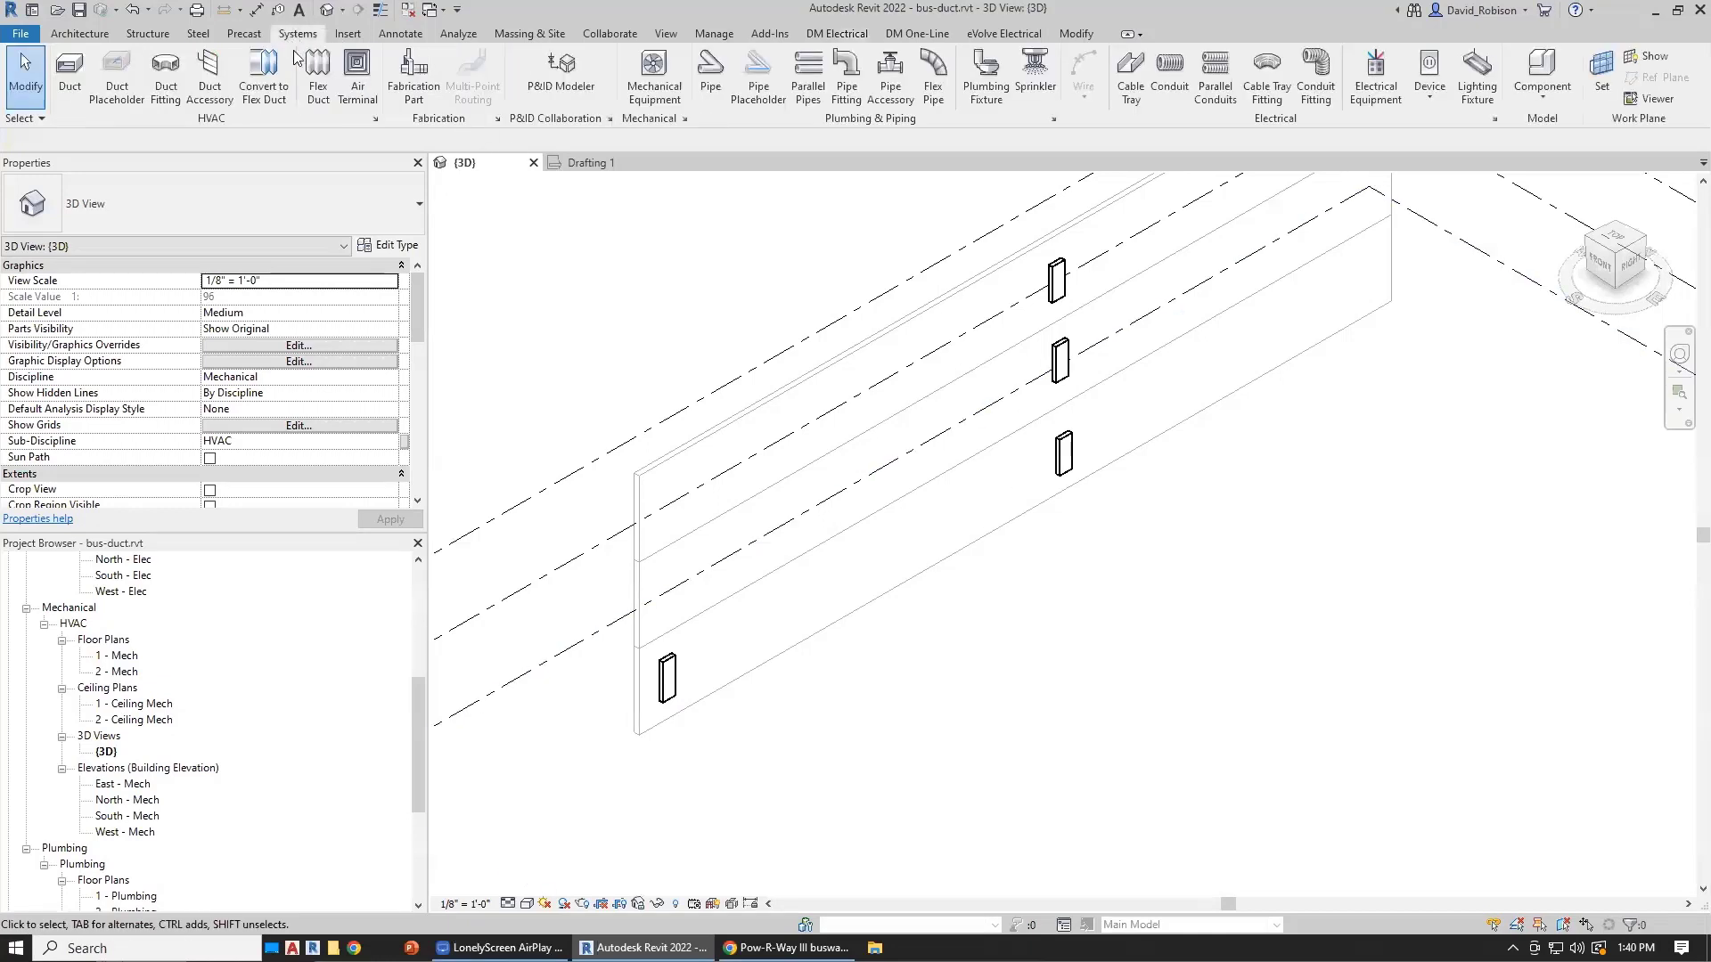
pyautogui.click(1382, 85)
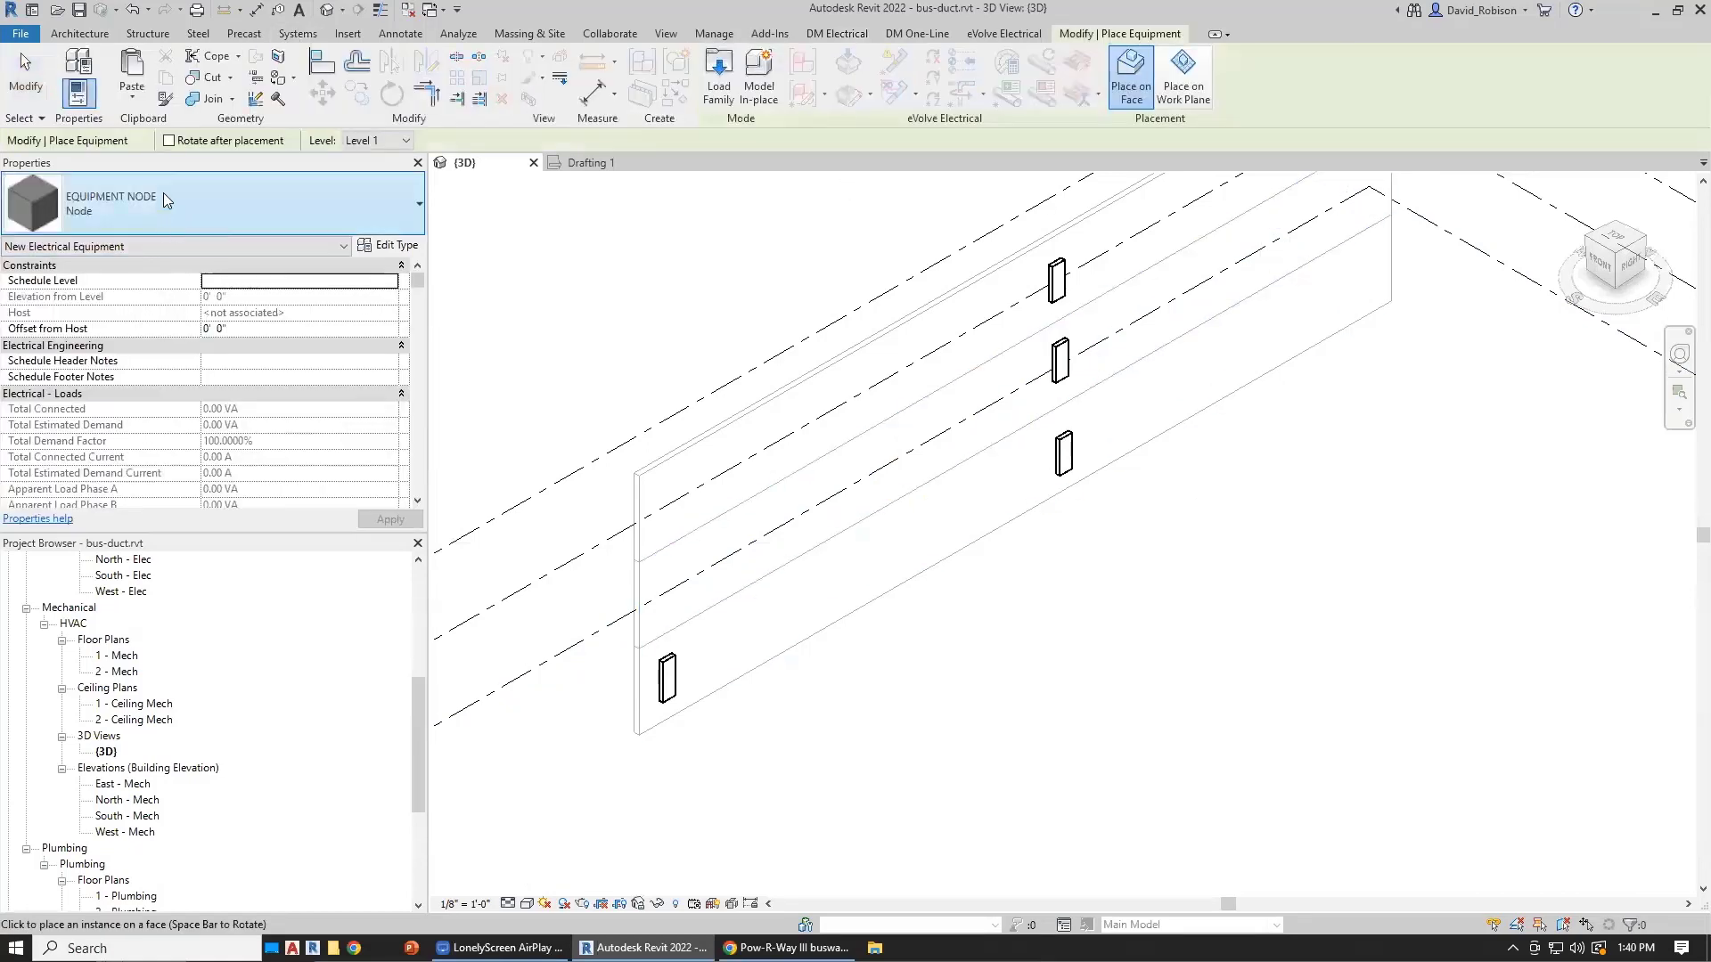
pyautogui.click(163, 192)
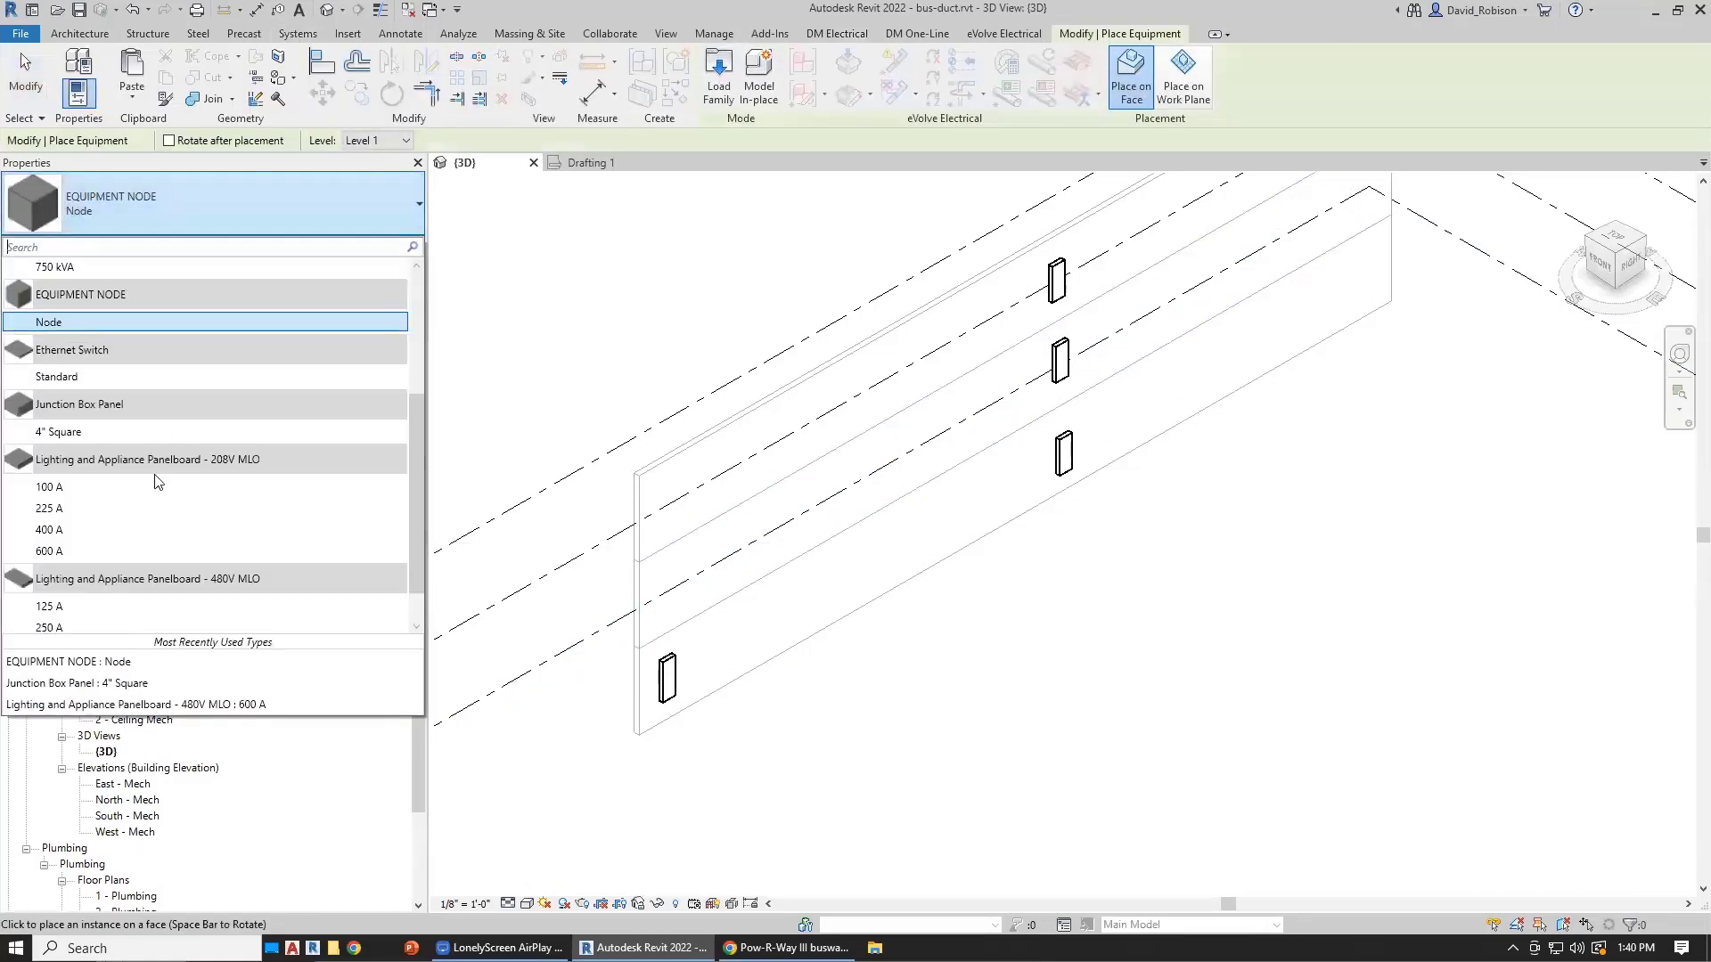
pyautogui.click(108, 322)
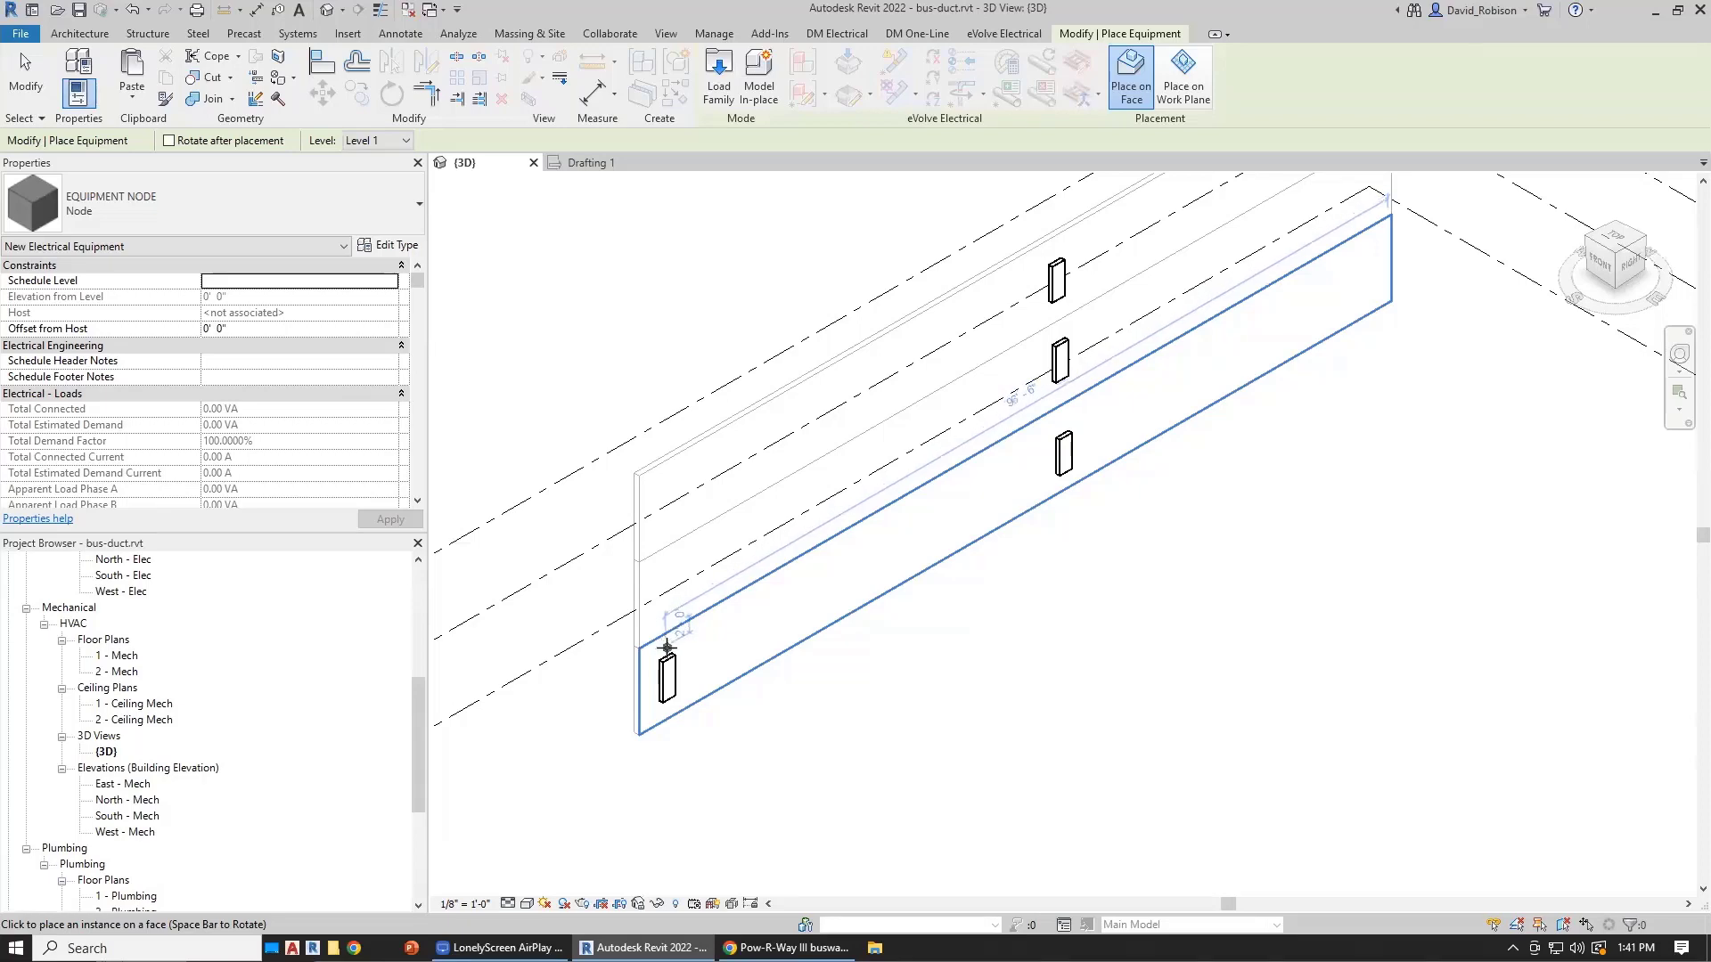
pyautogui.click(667, 646)
pyautogui.press('Escape')
pyautogui.press('Escape')
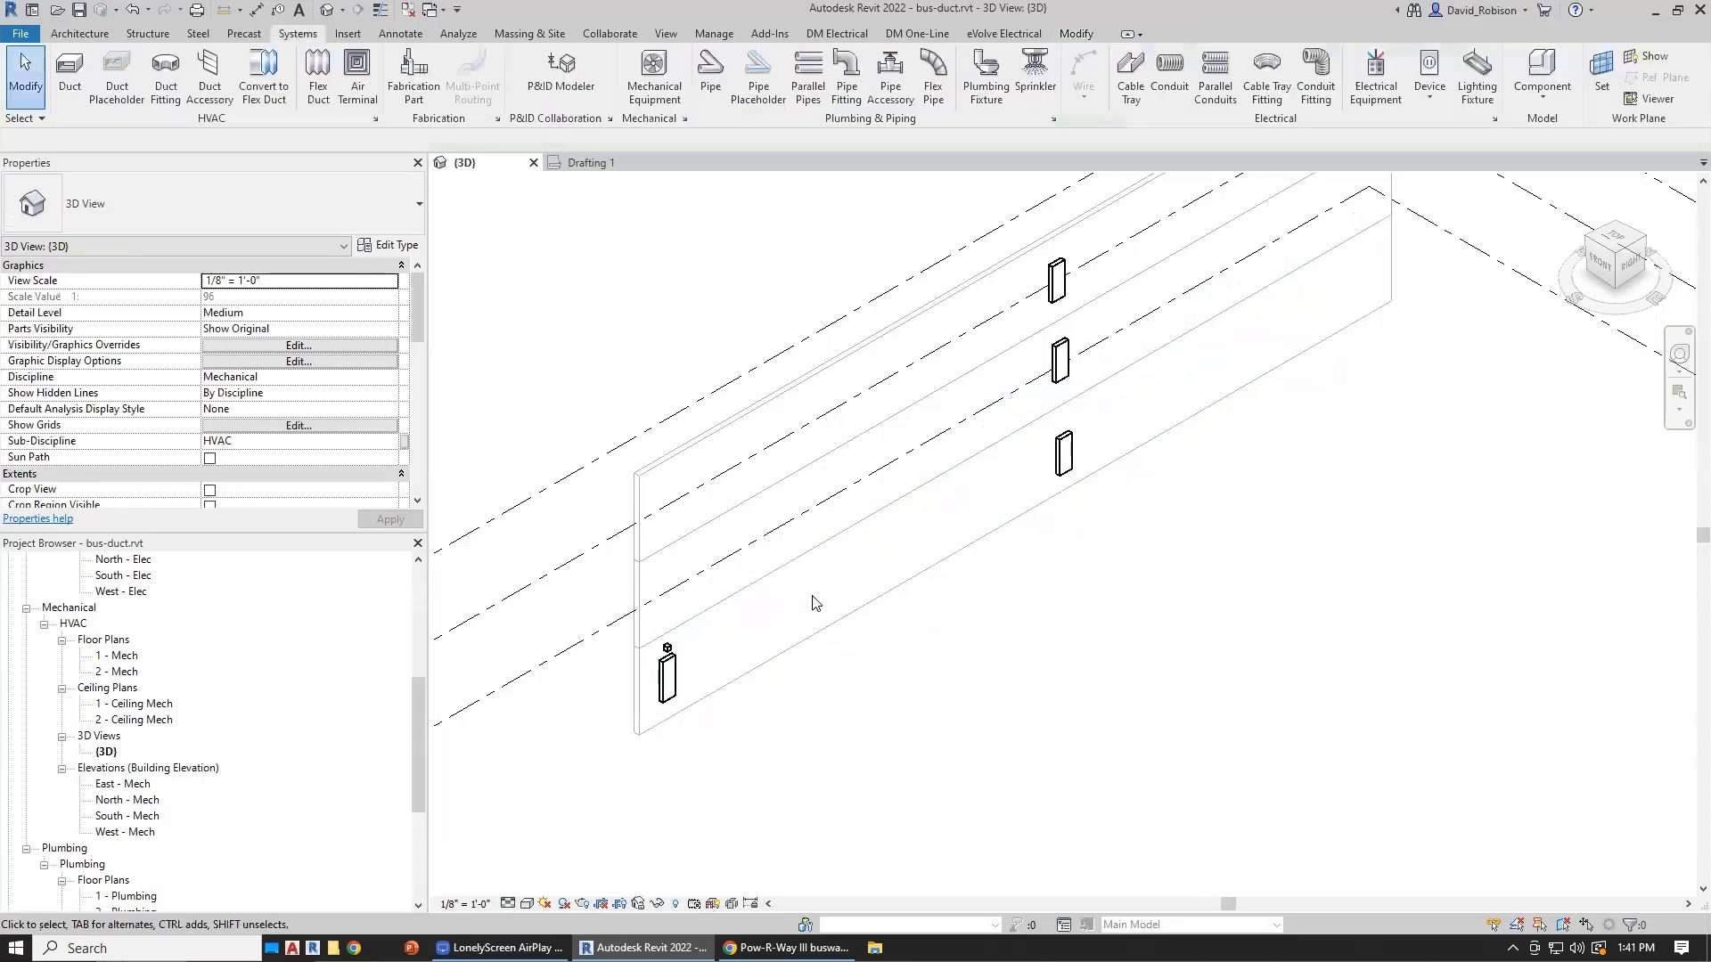
# Step: Set the Panel Name of the new equipment node to BUS DUCT
pyautogui.click(668, 643)
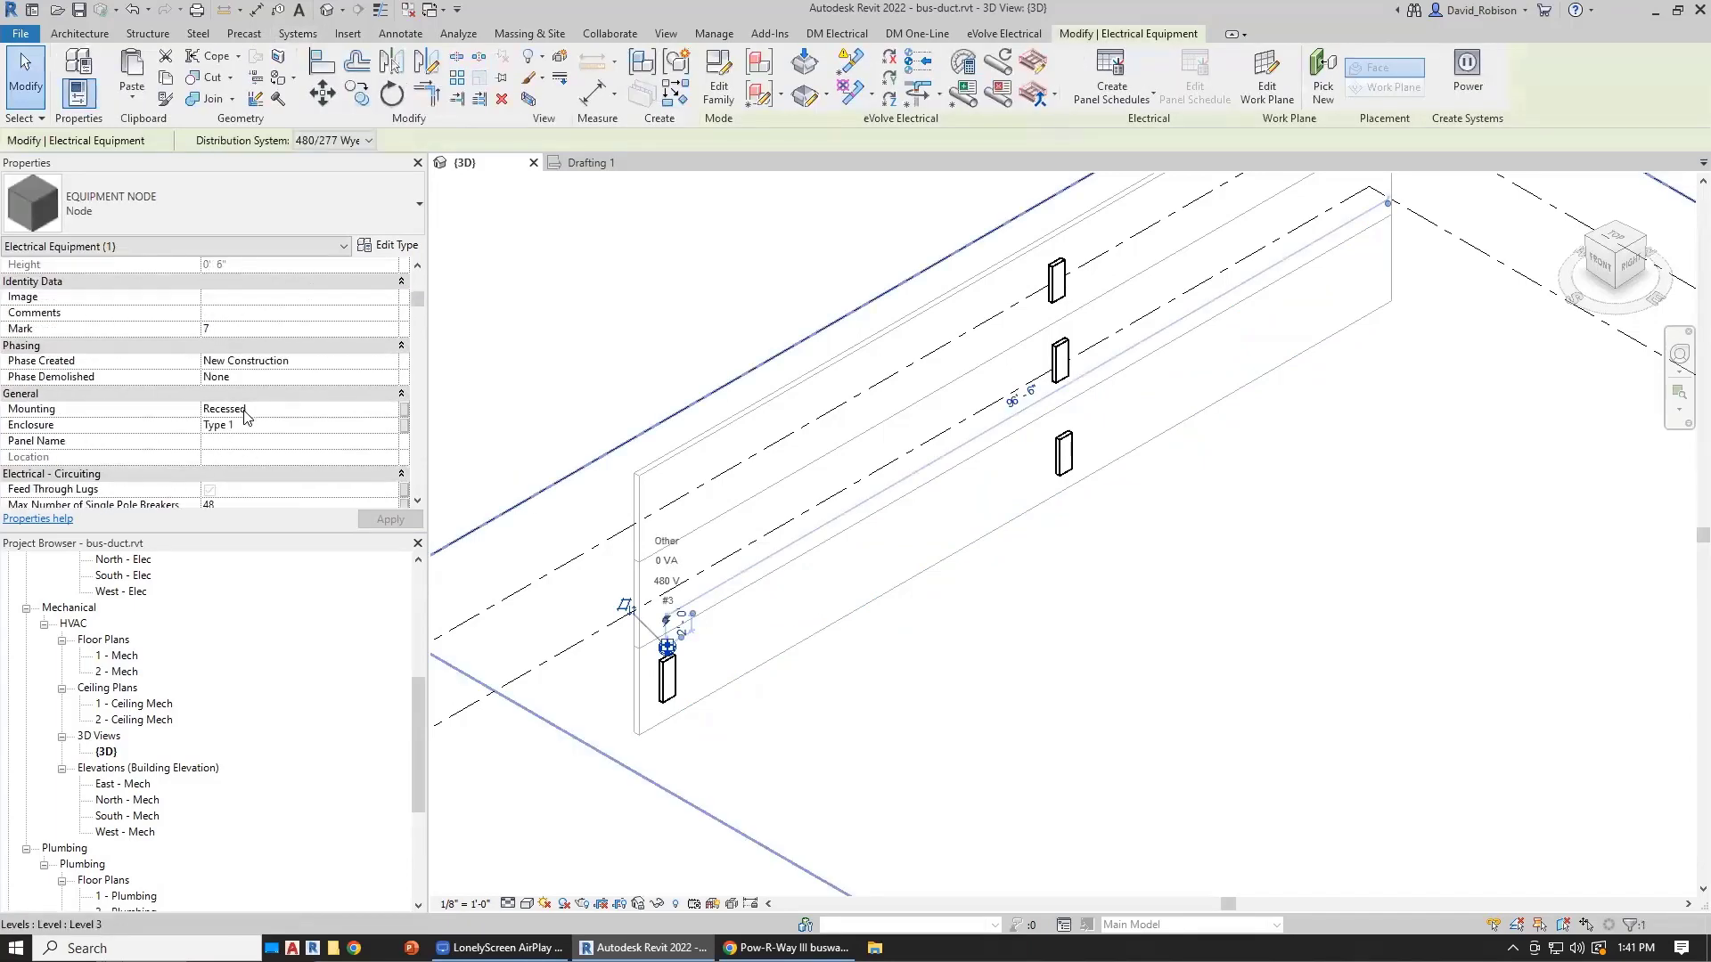
pyautogui.click(243, 440)
pyautogui.write('BUS DUCT')
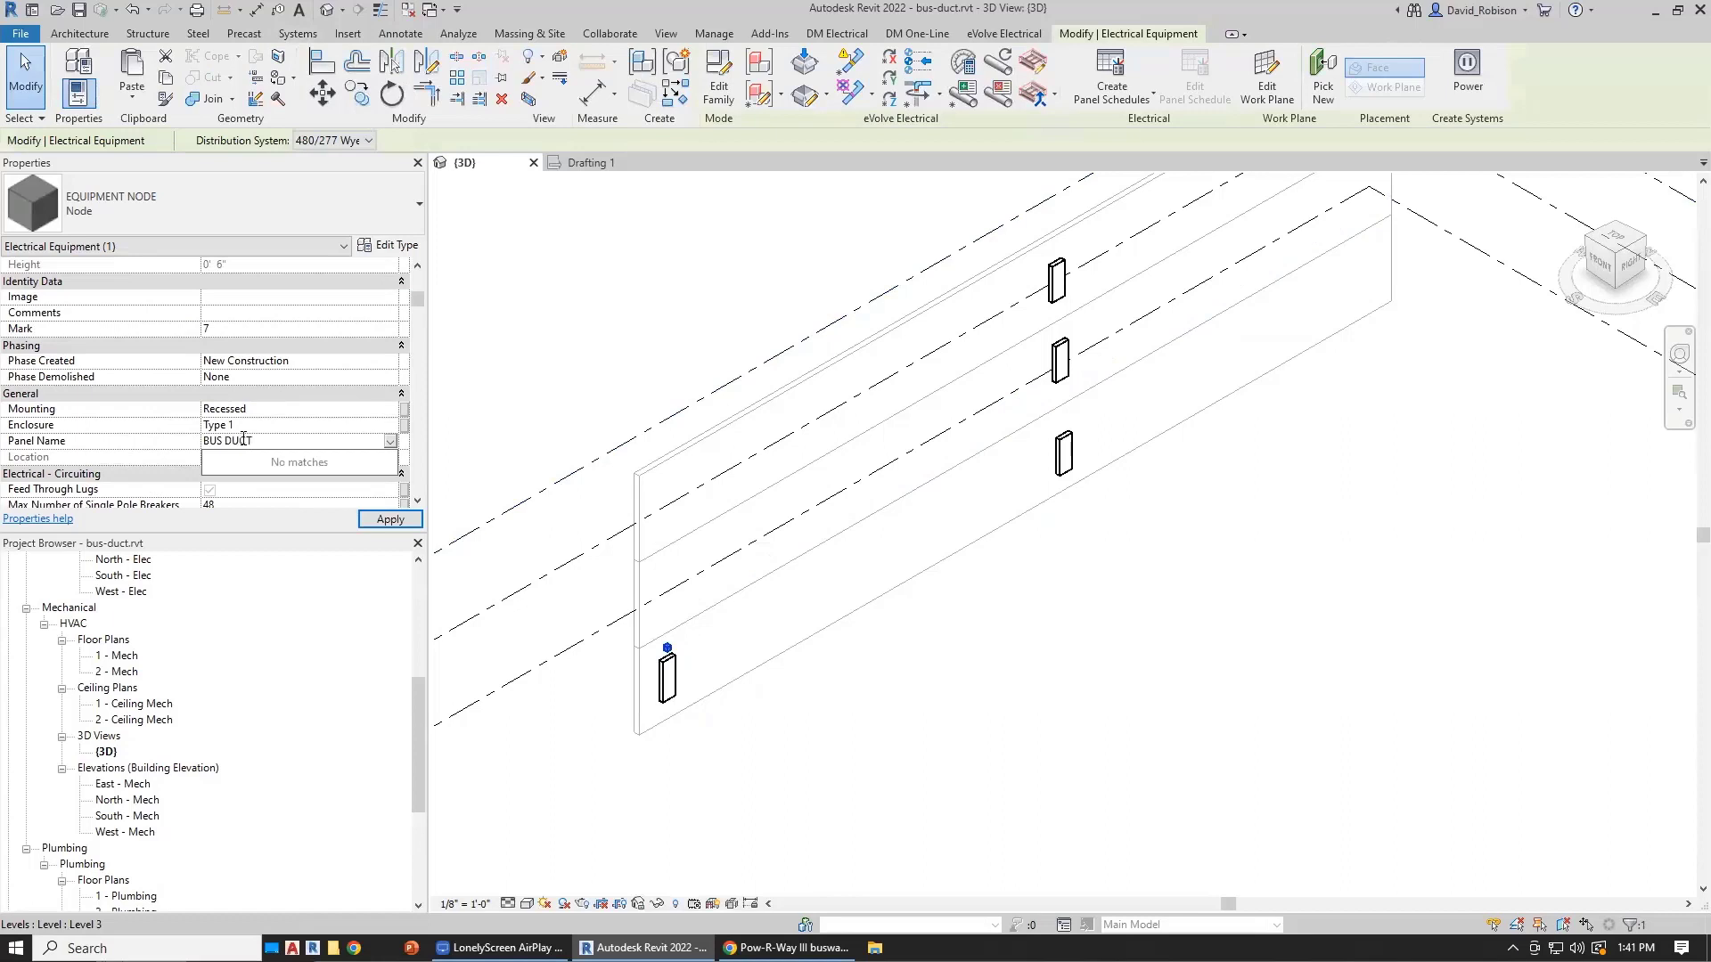
pyautogui.click(246, 444)
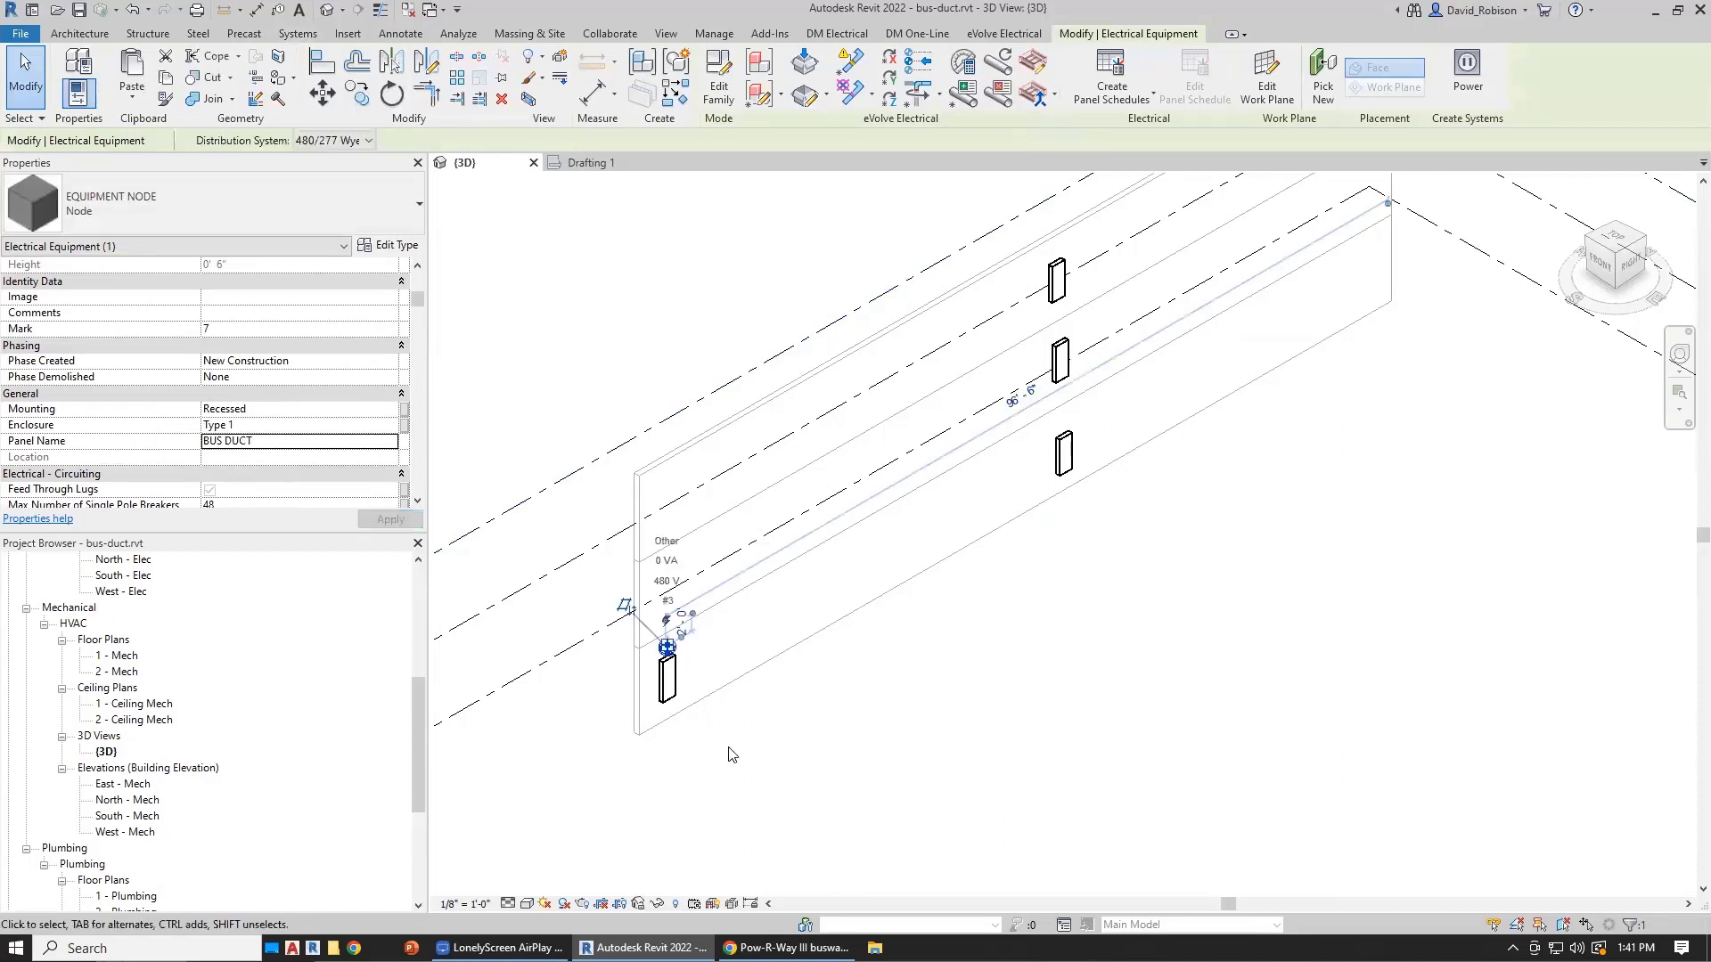
pyautogui.click(807, 769)
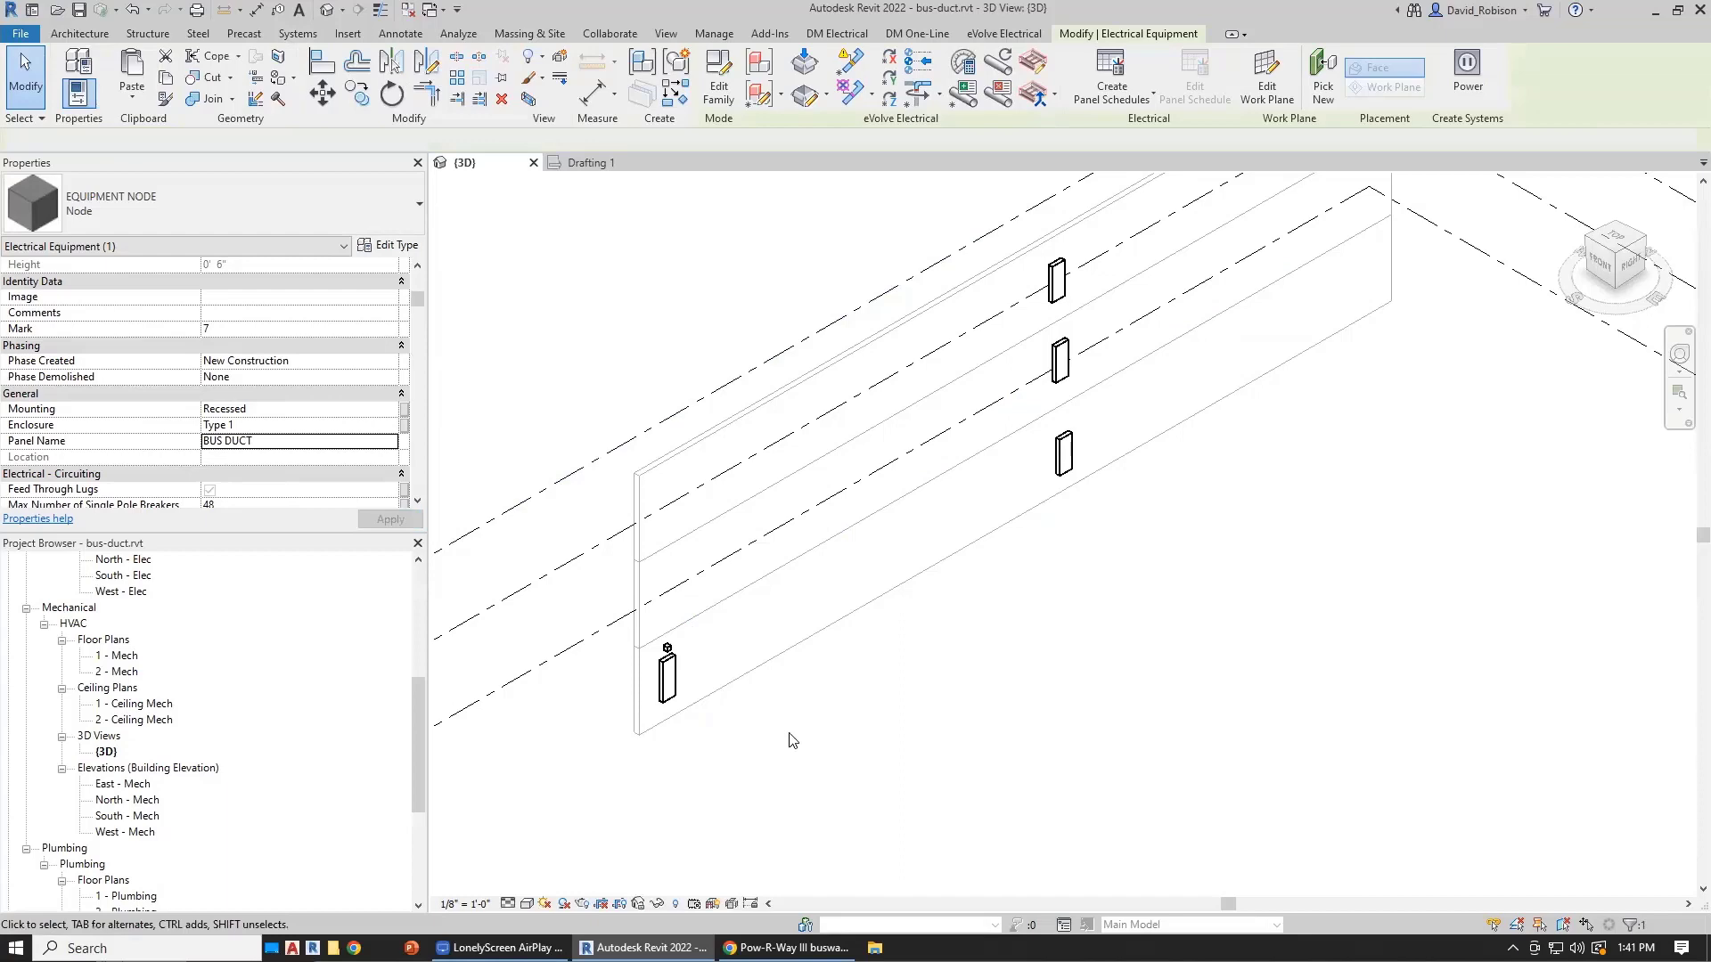
# Step: Create a power circuit for the BUS DUCT node and feed it from panel MDP
pyautogui.scroll(-1, 667, 648)
pyautogui.click(667, 648)
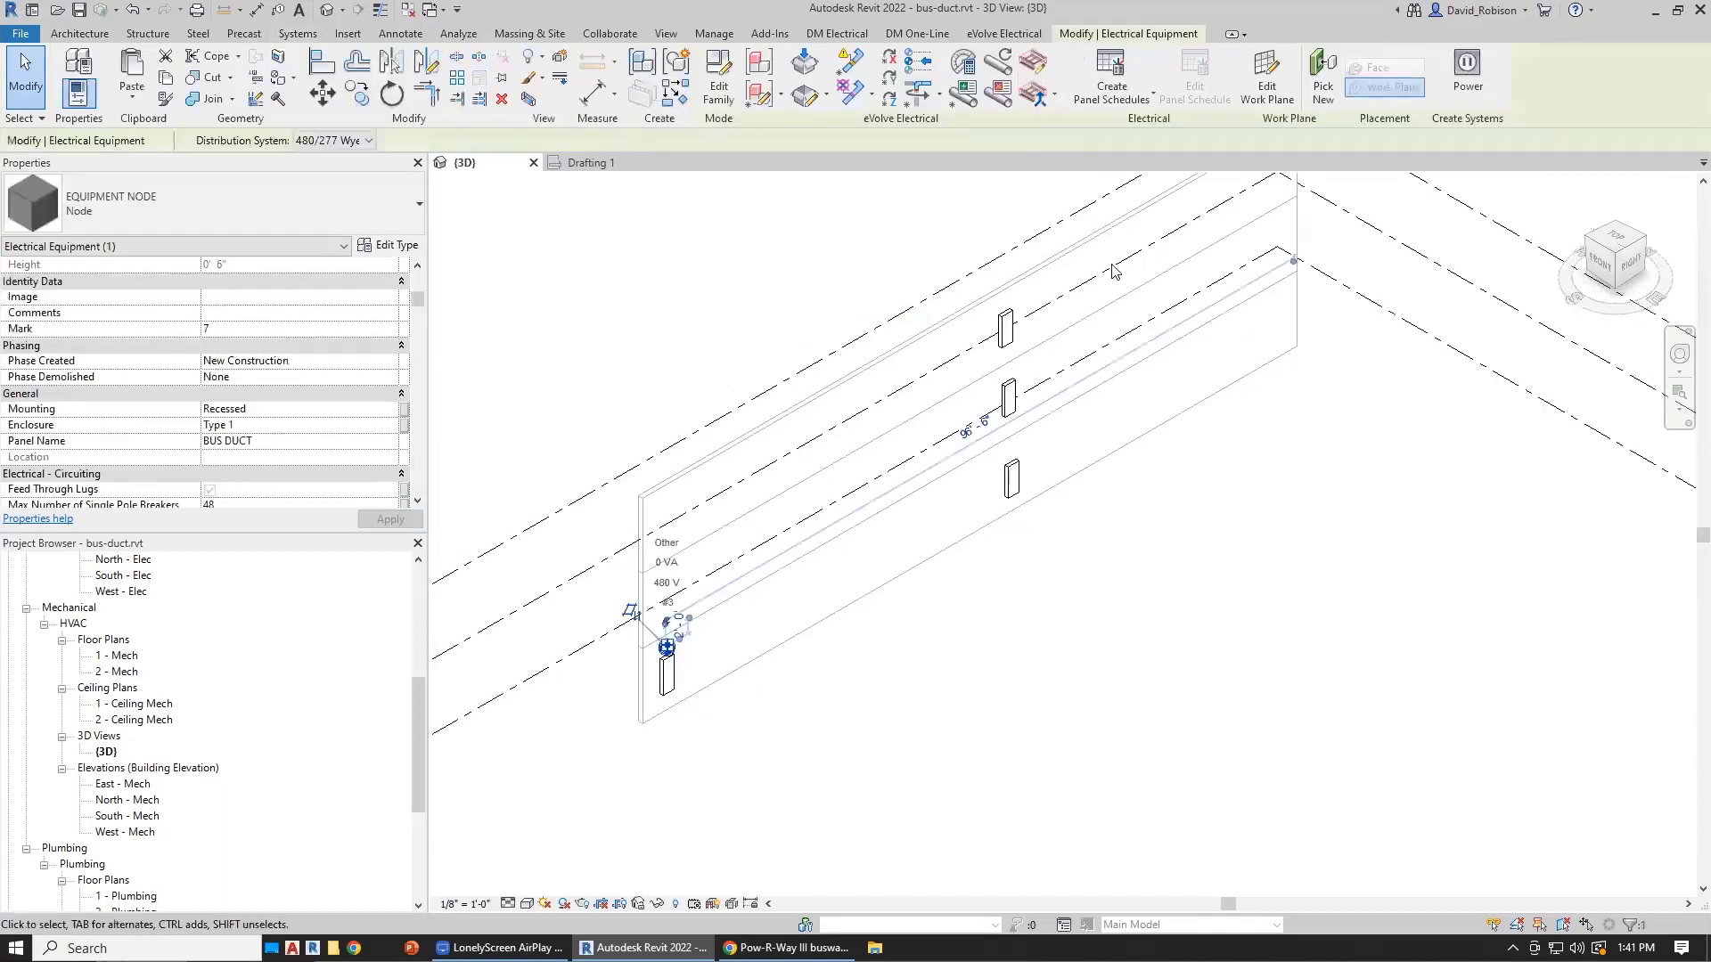
pyautogui.click(1466, 78)
pyautogui.click(937, 61)
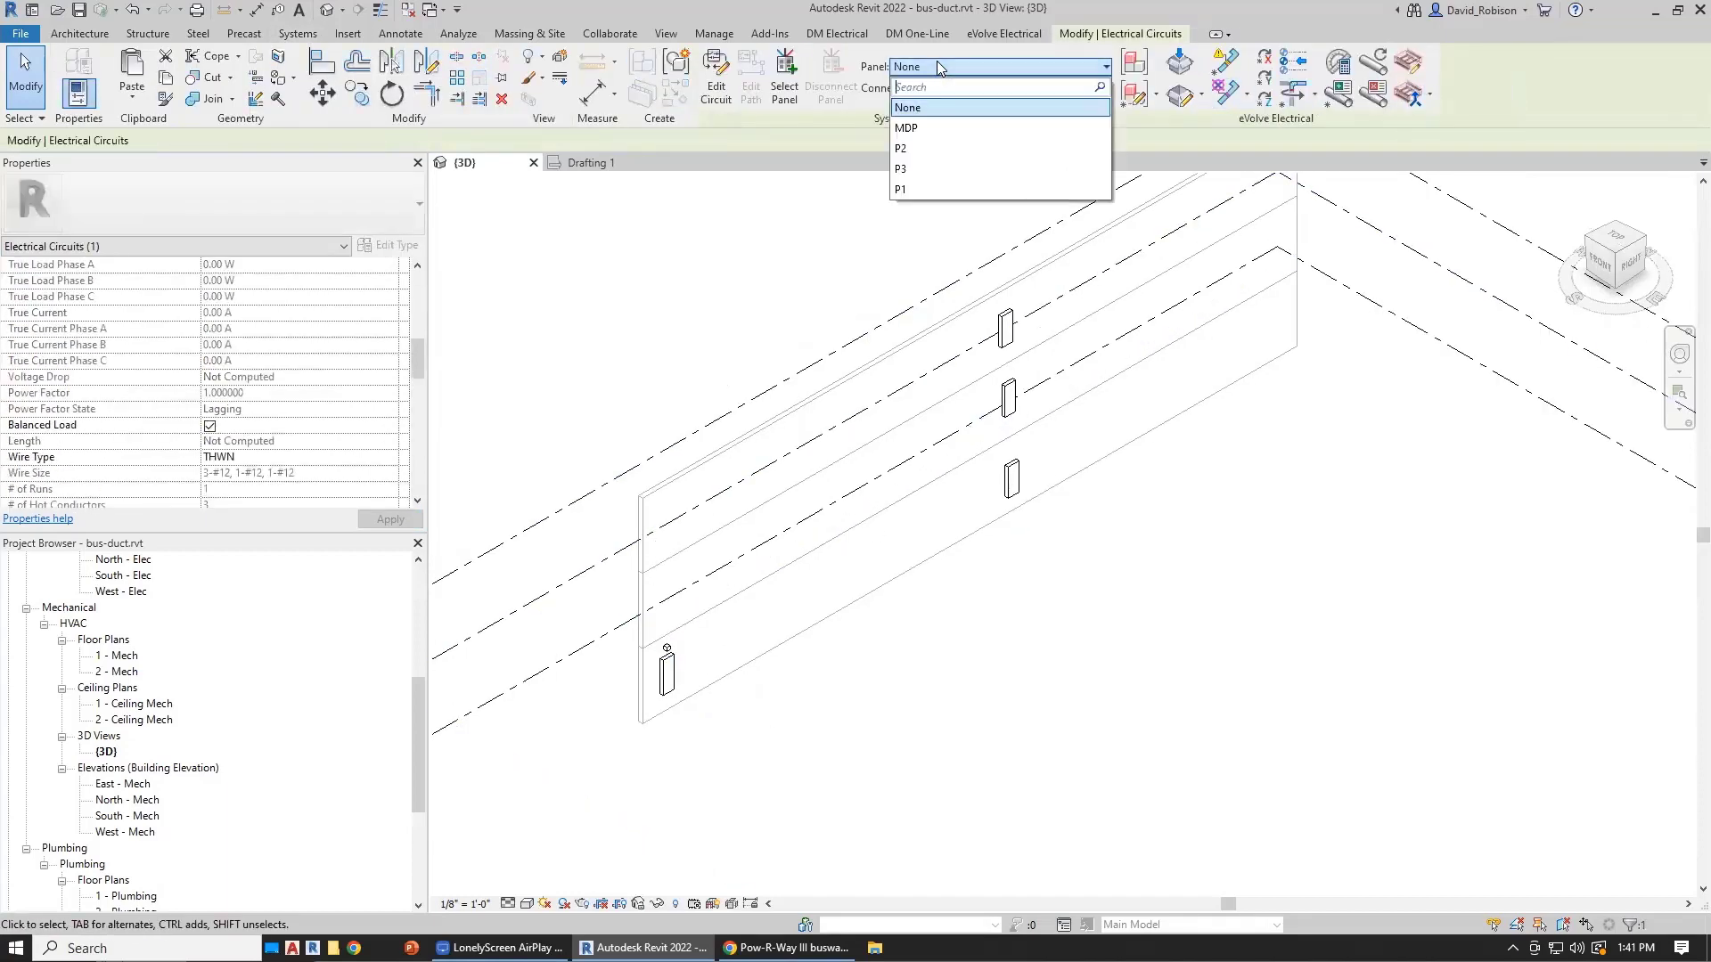
pyautogui.click(922, 125)
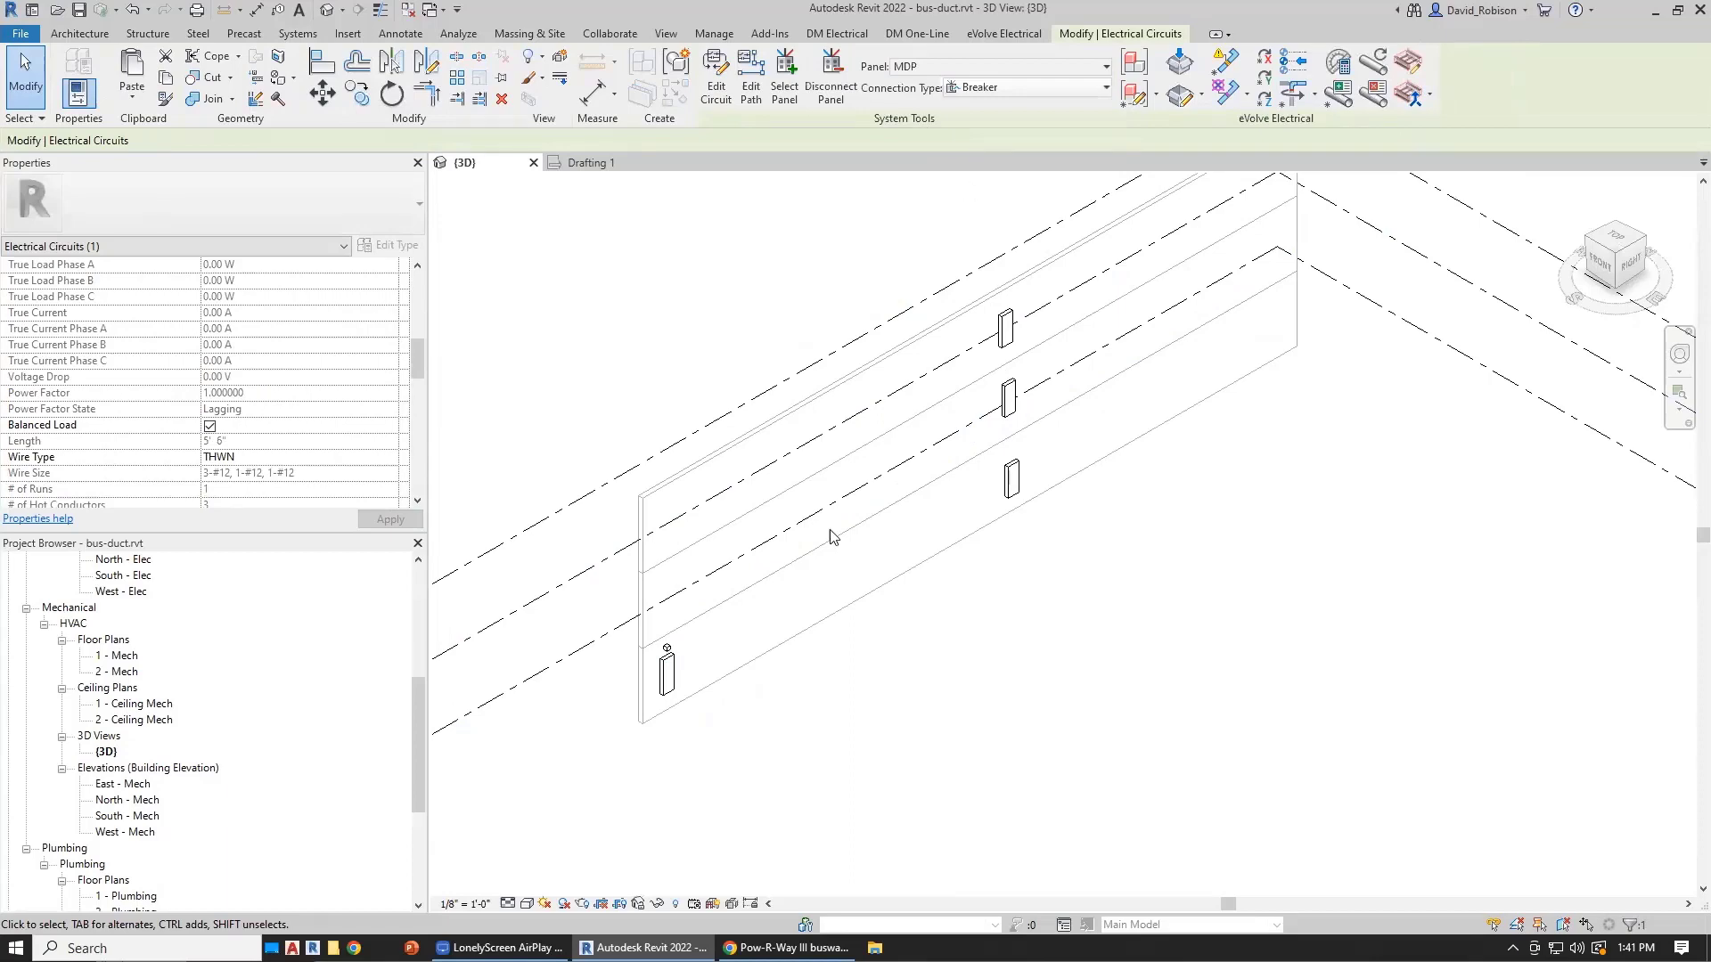
pyautogui.click(842, 718)
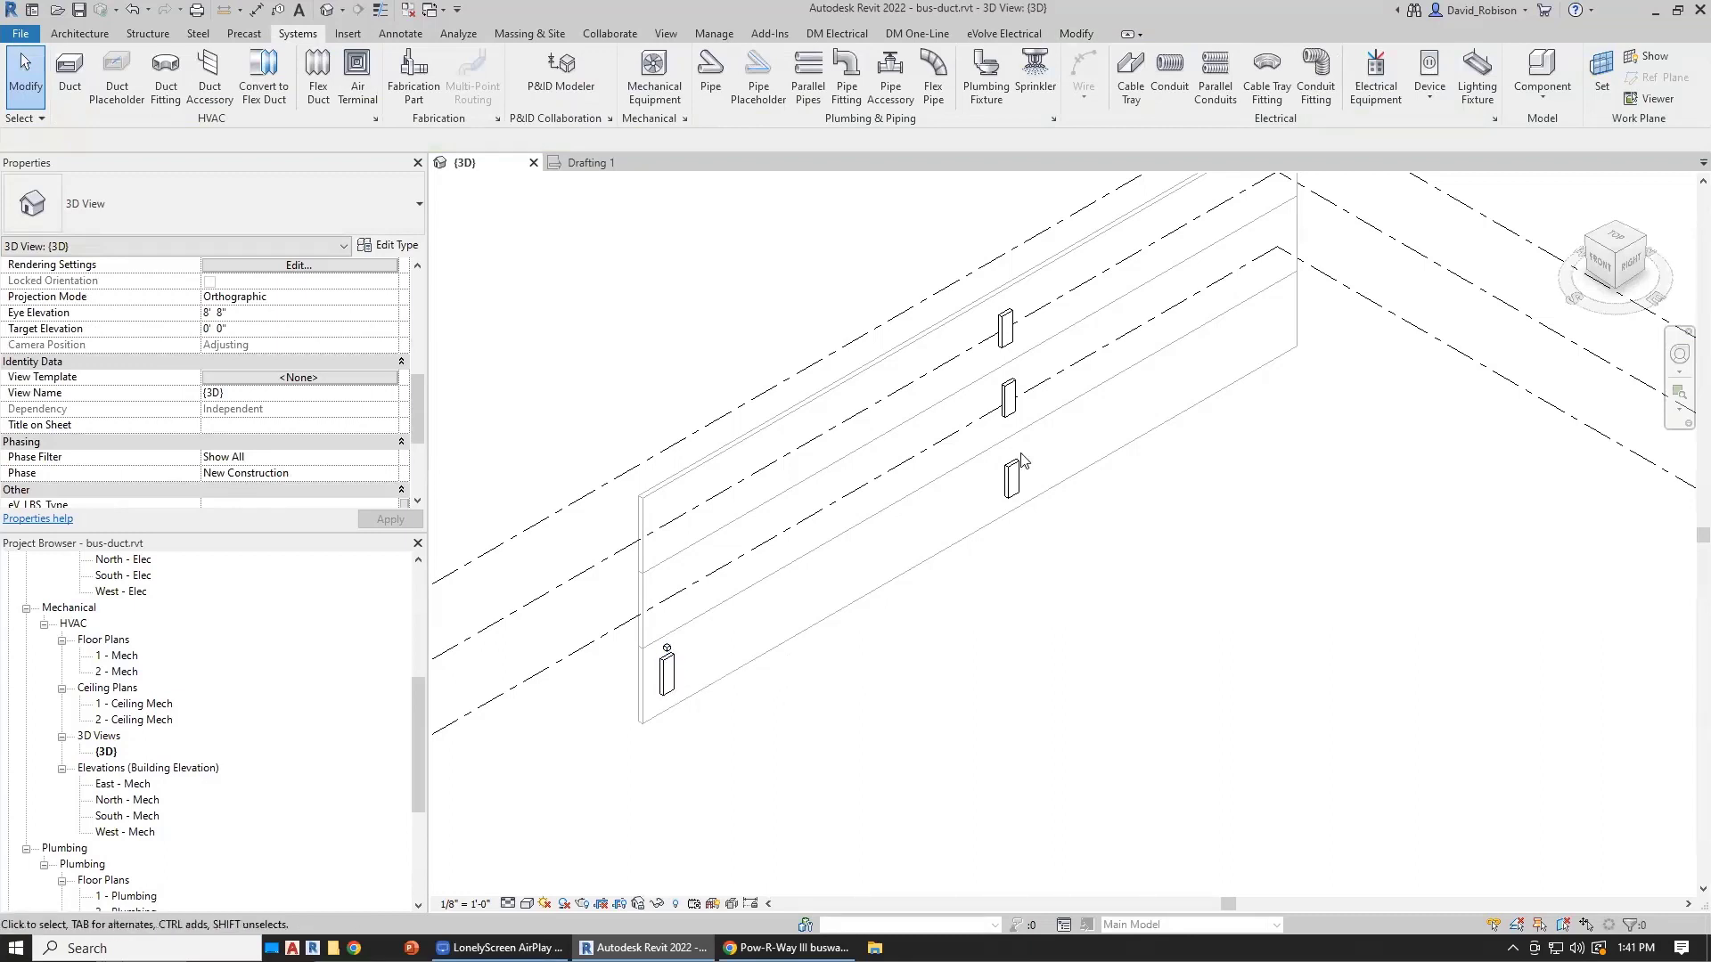
# Step: Circuit panels P1, P2 and P3 so that each is fed from the BUS DUCT panel
pyautogui.click(1014, 484)
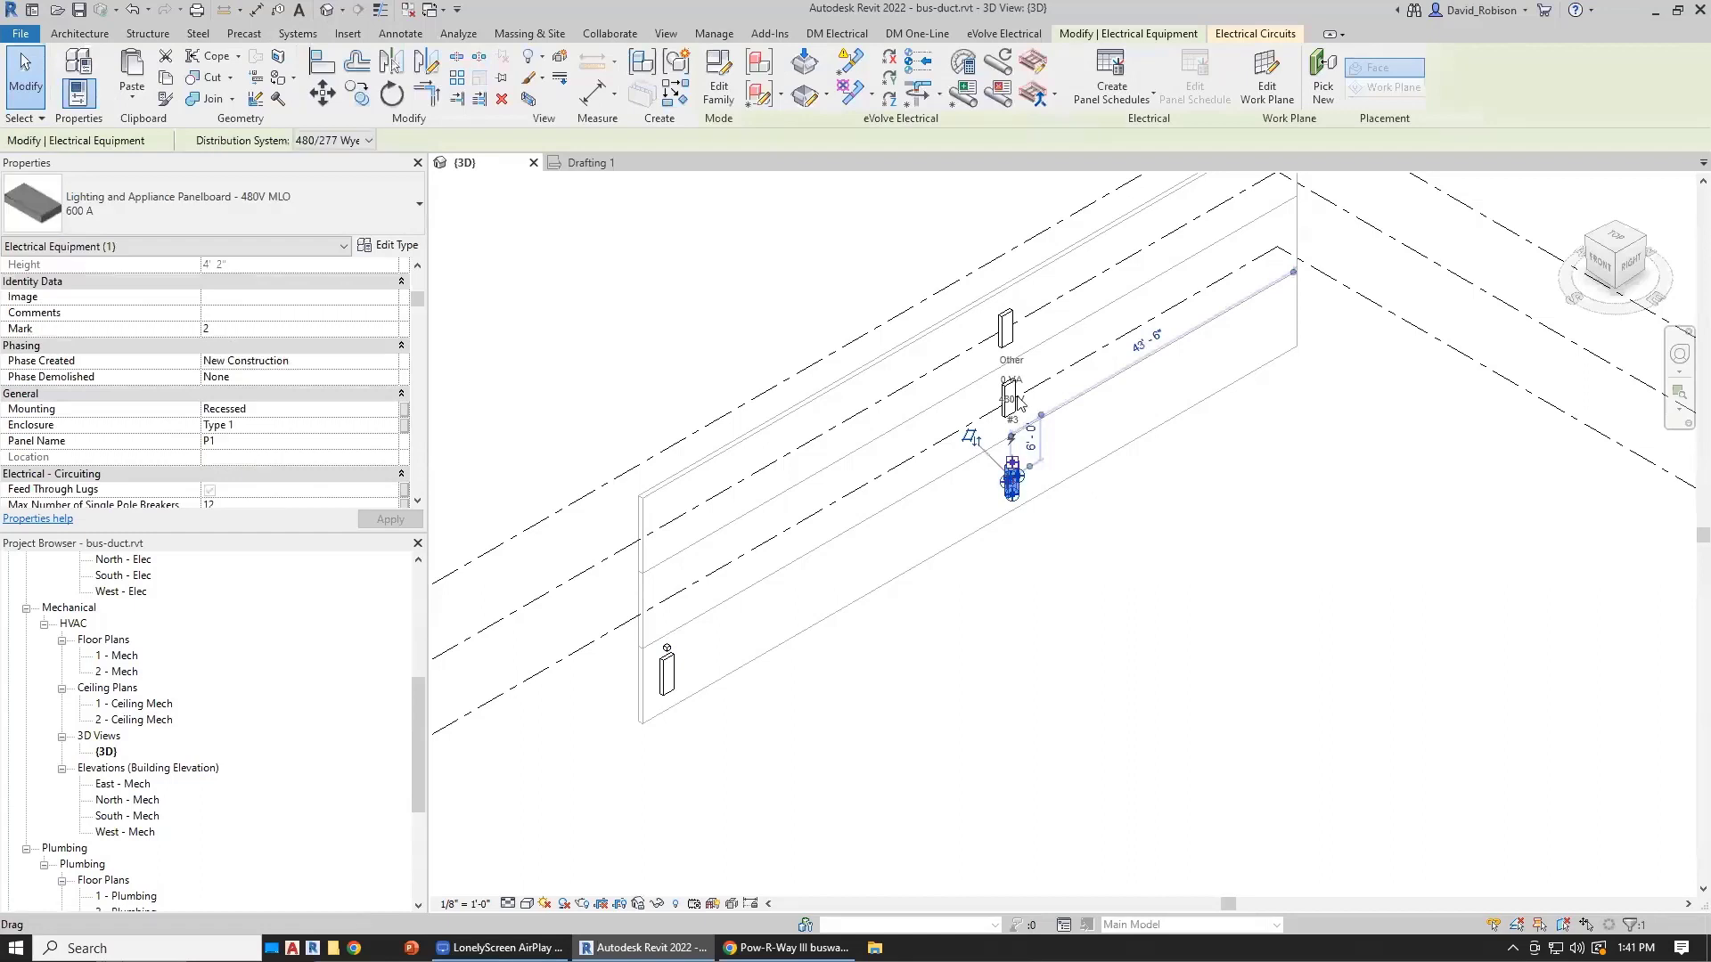
pyautogui.click(1265, 40)
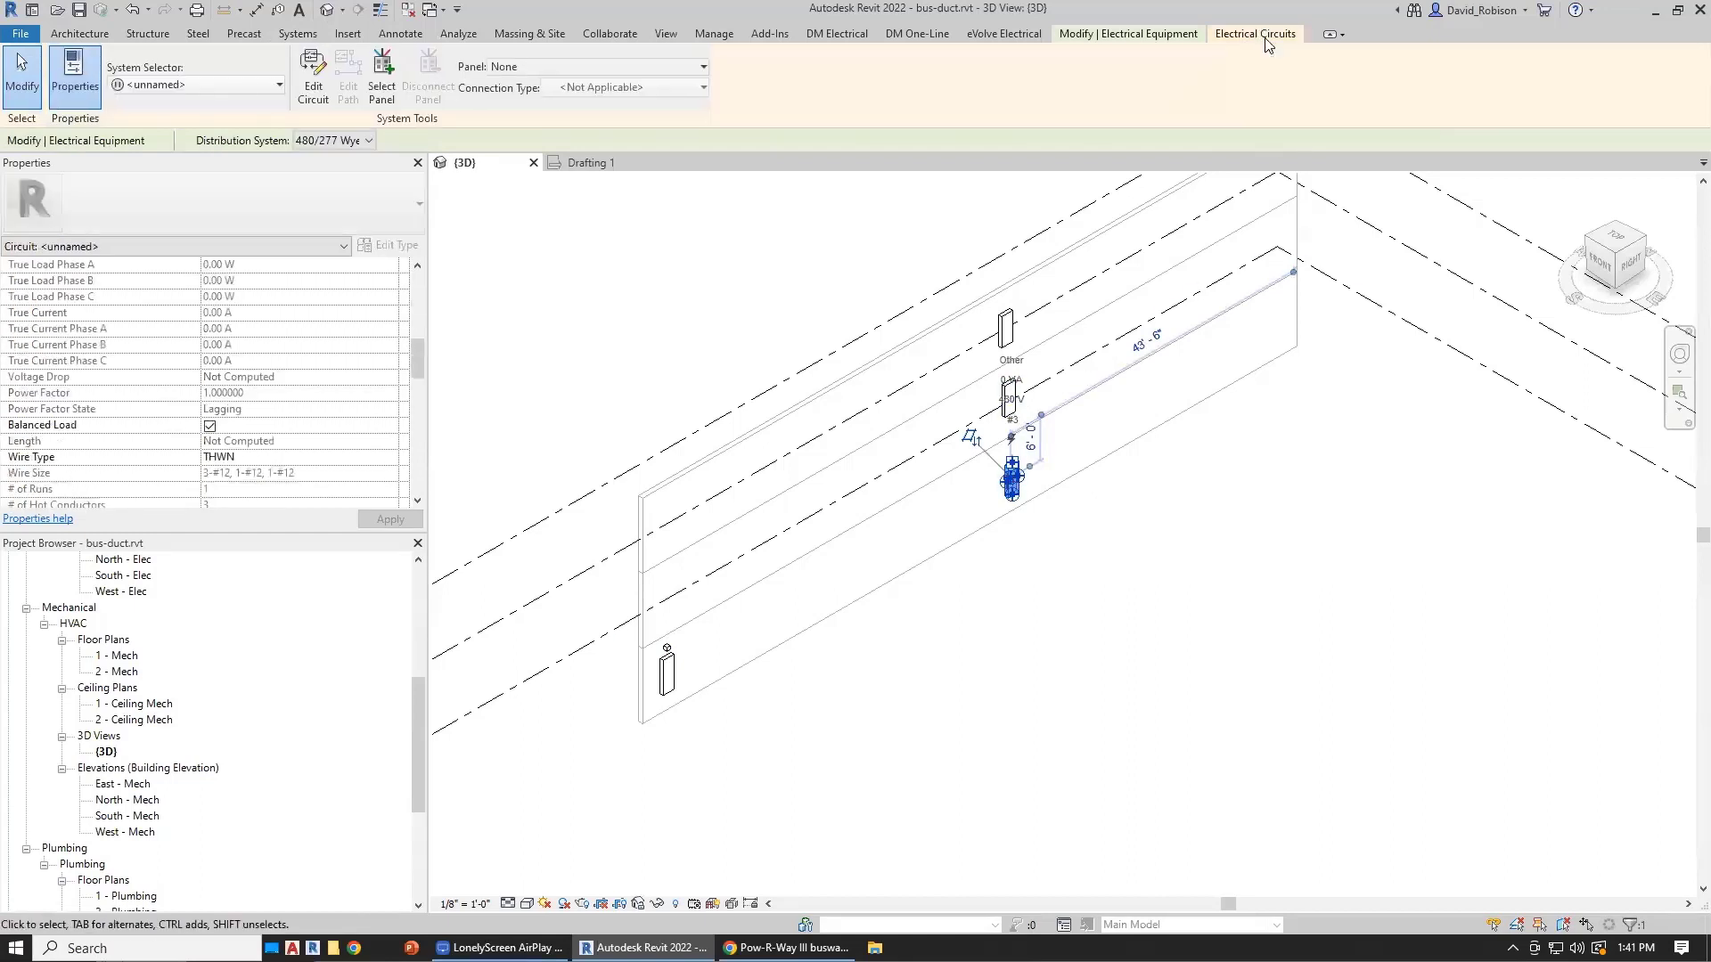
pyautogui.click(545, 66)
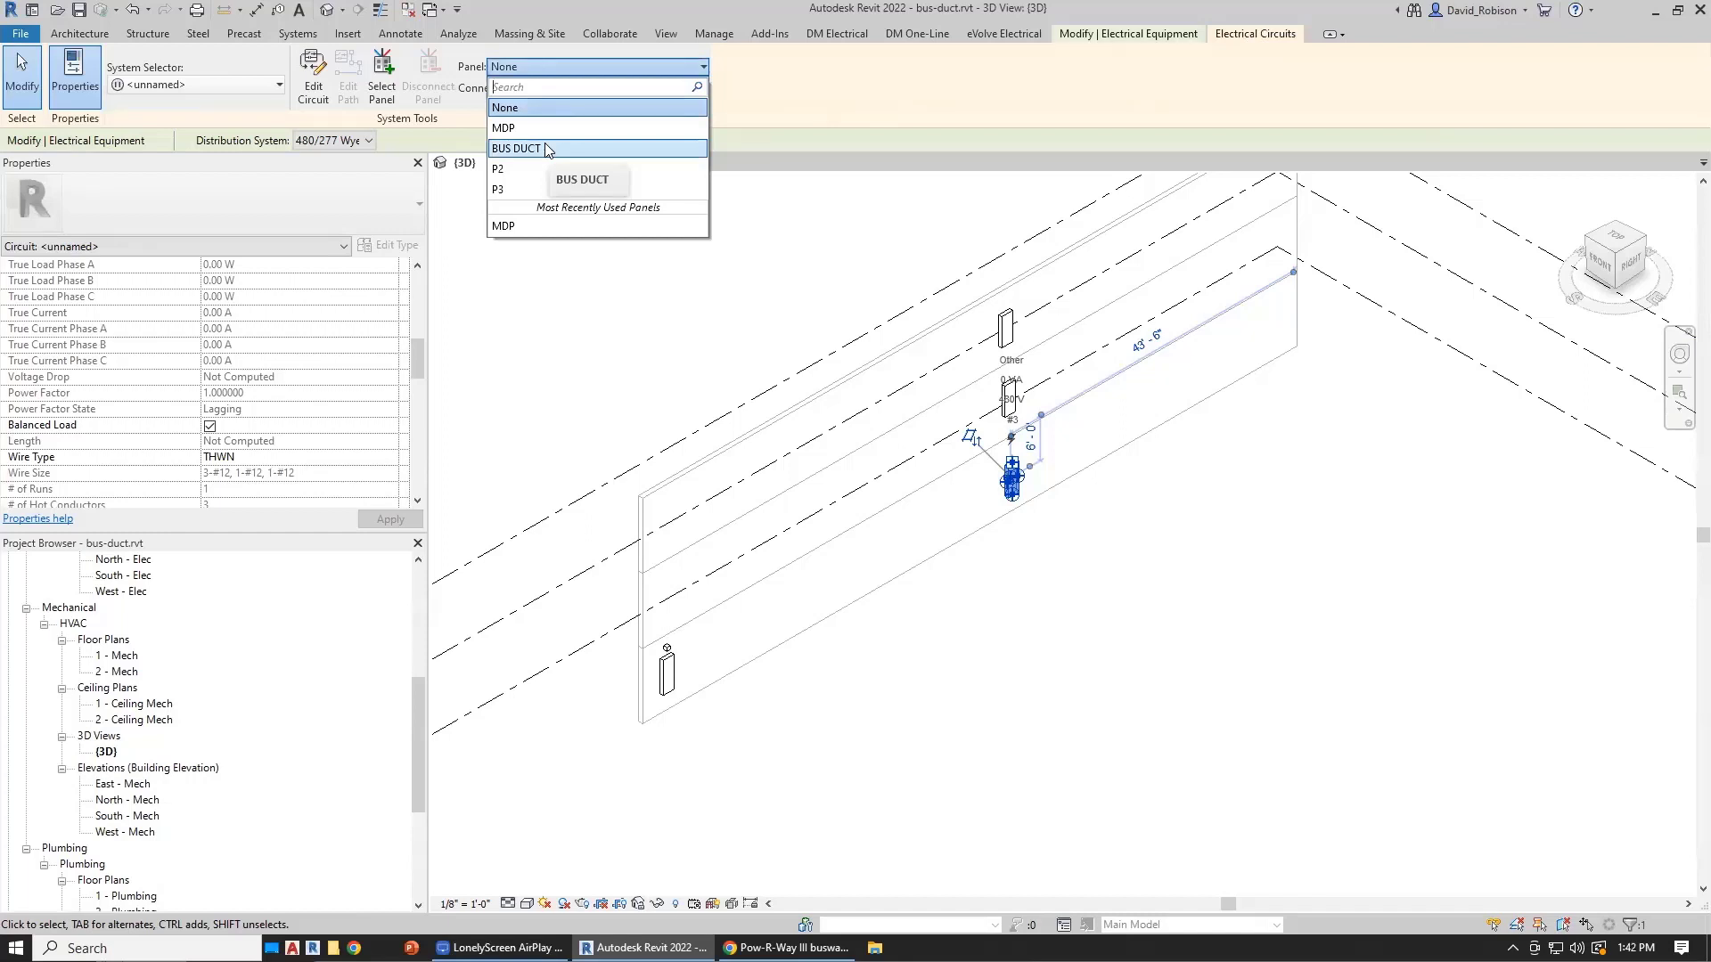
pyautogui.click(517, 148)
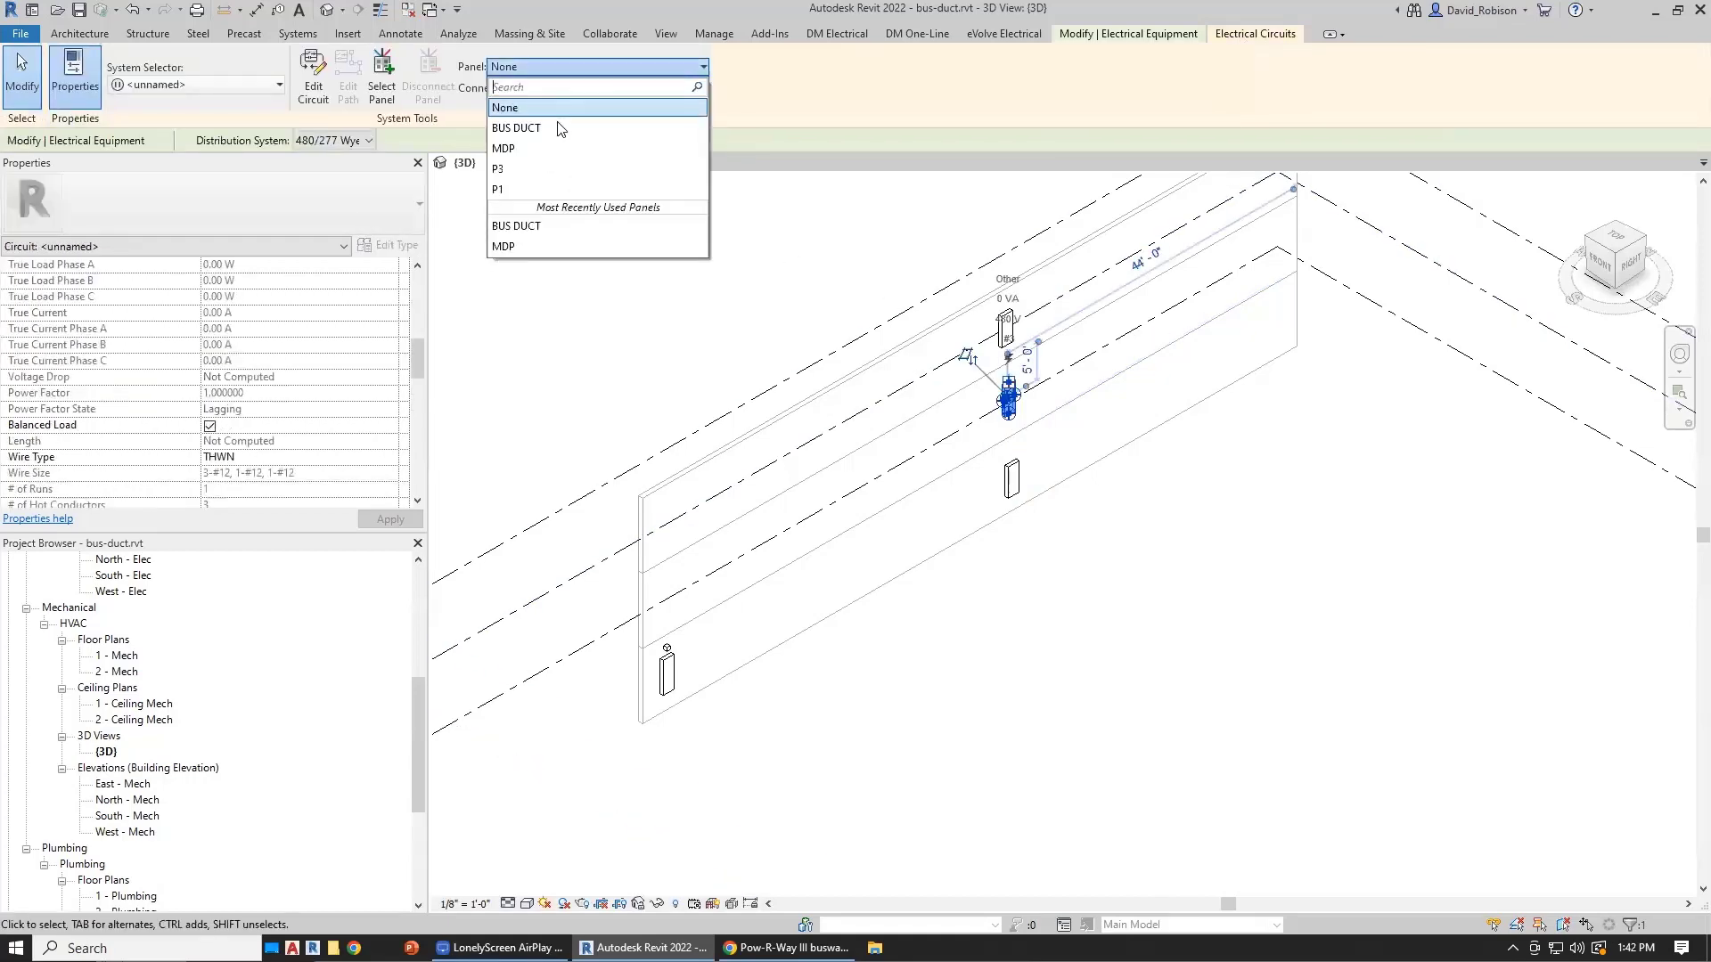
pyautogui.click(1468, 72)
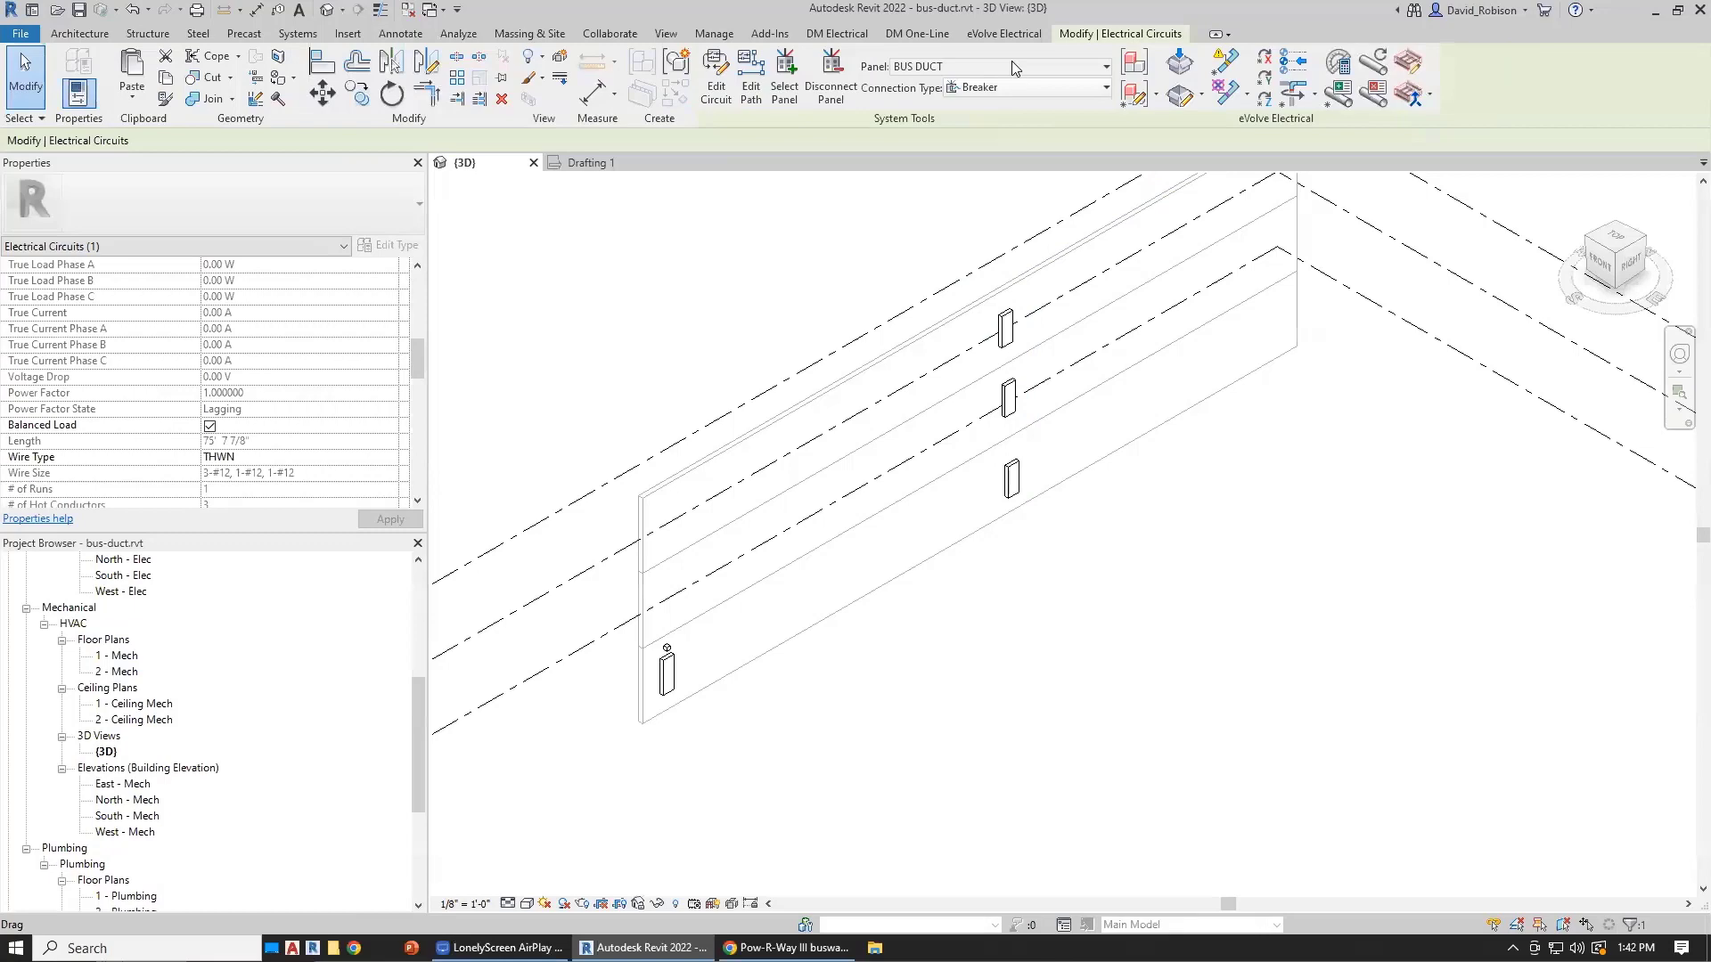
pyautogui.click(1152, 665)
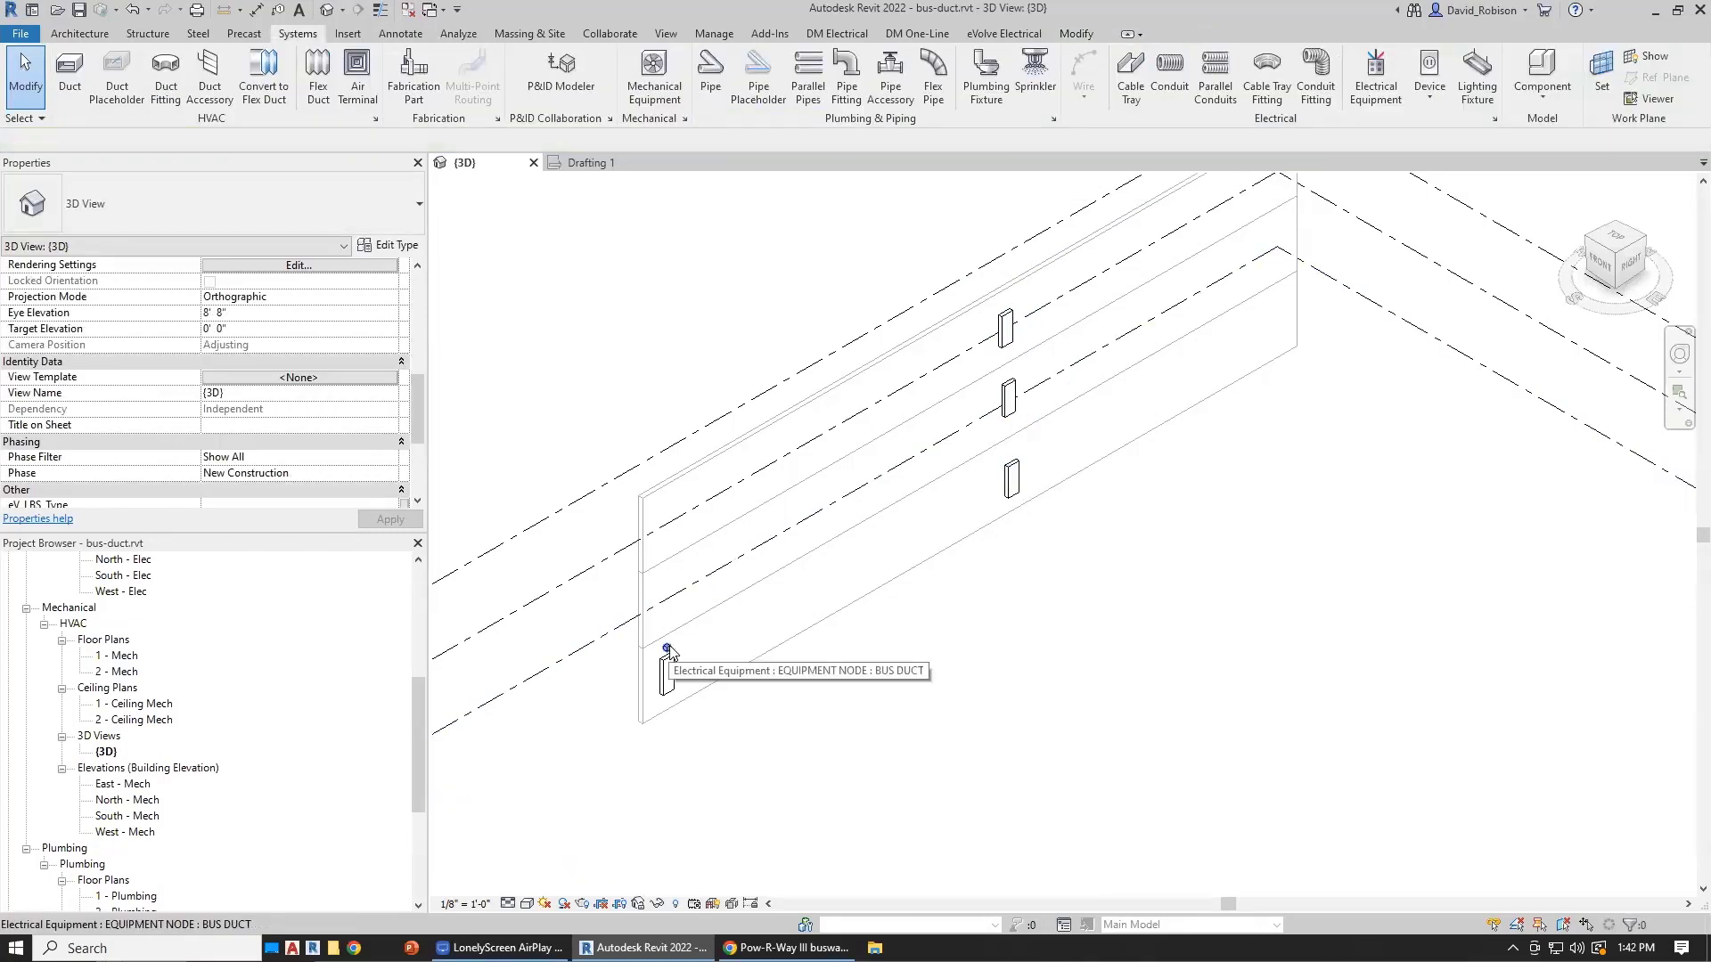
# Step: Inspect the BUS DUCT entry and its downstream panels in the DM Electrical Panel Edit distribution tree
pyautogui.click(837, 34)
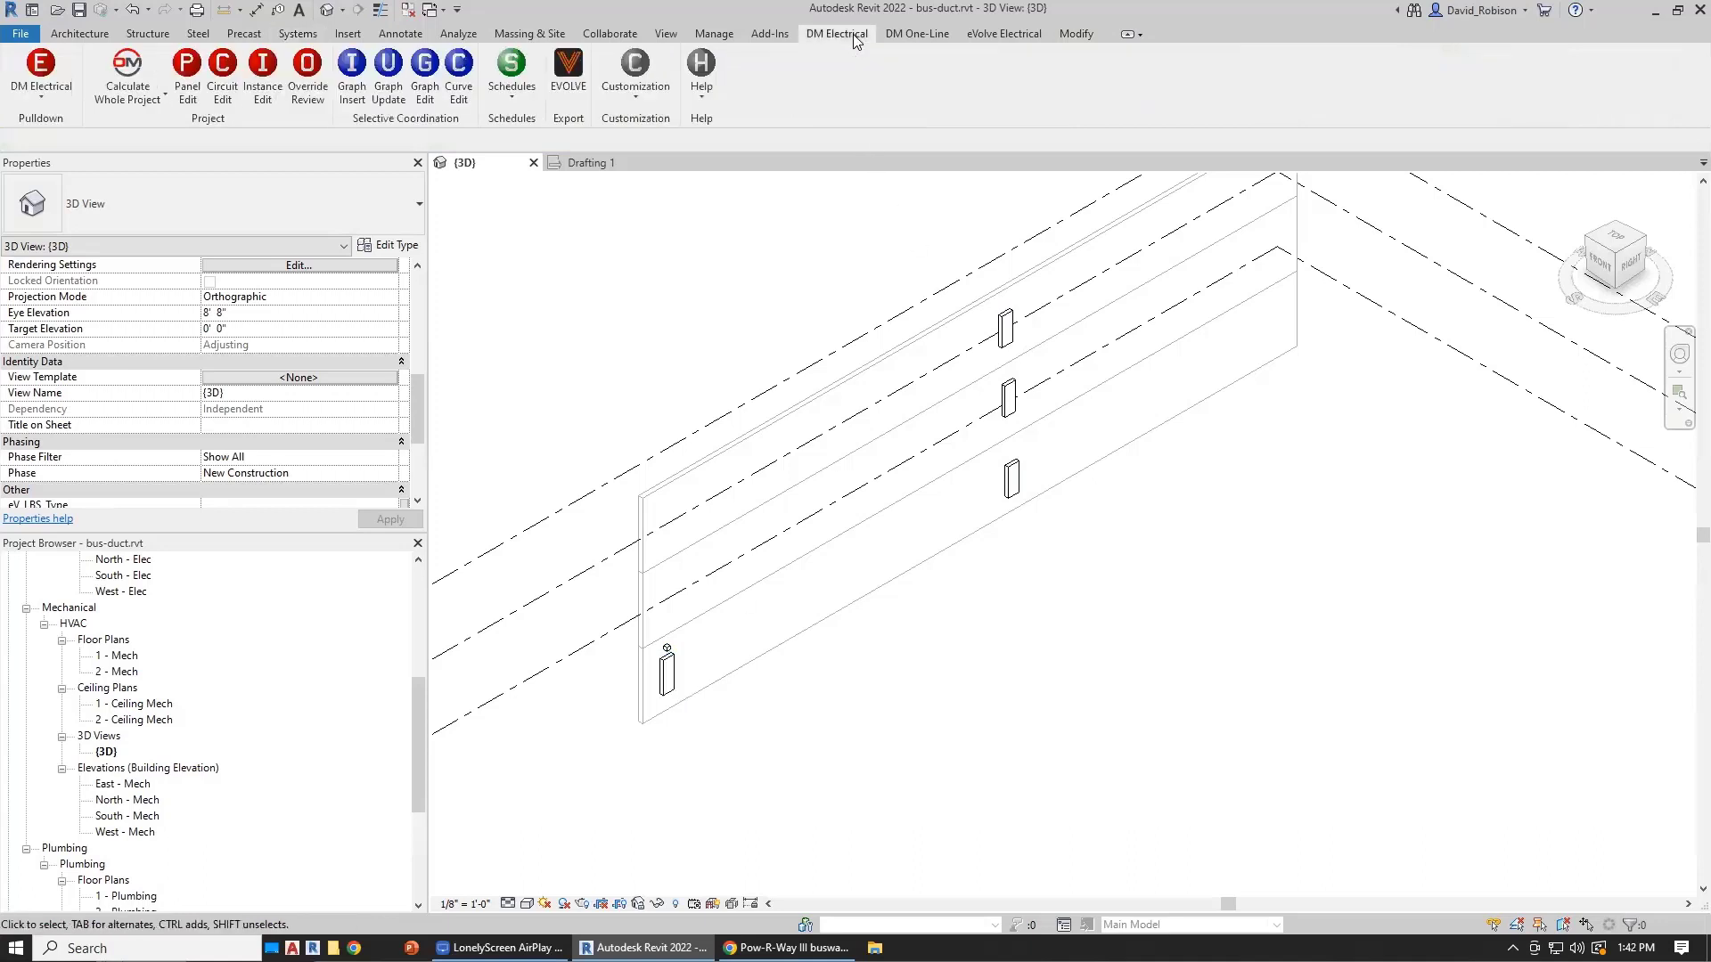
pyautogui.click(187, 76)
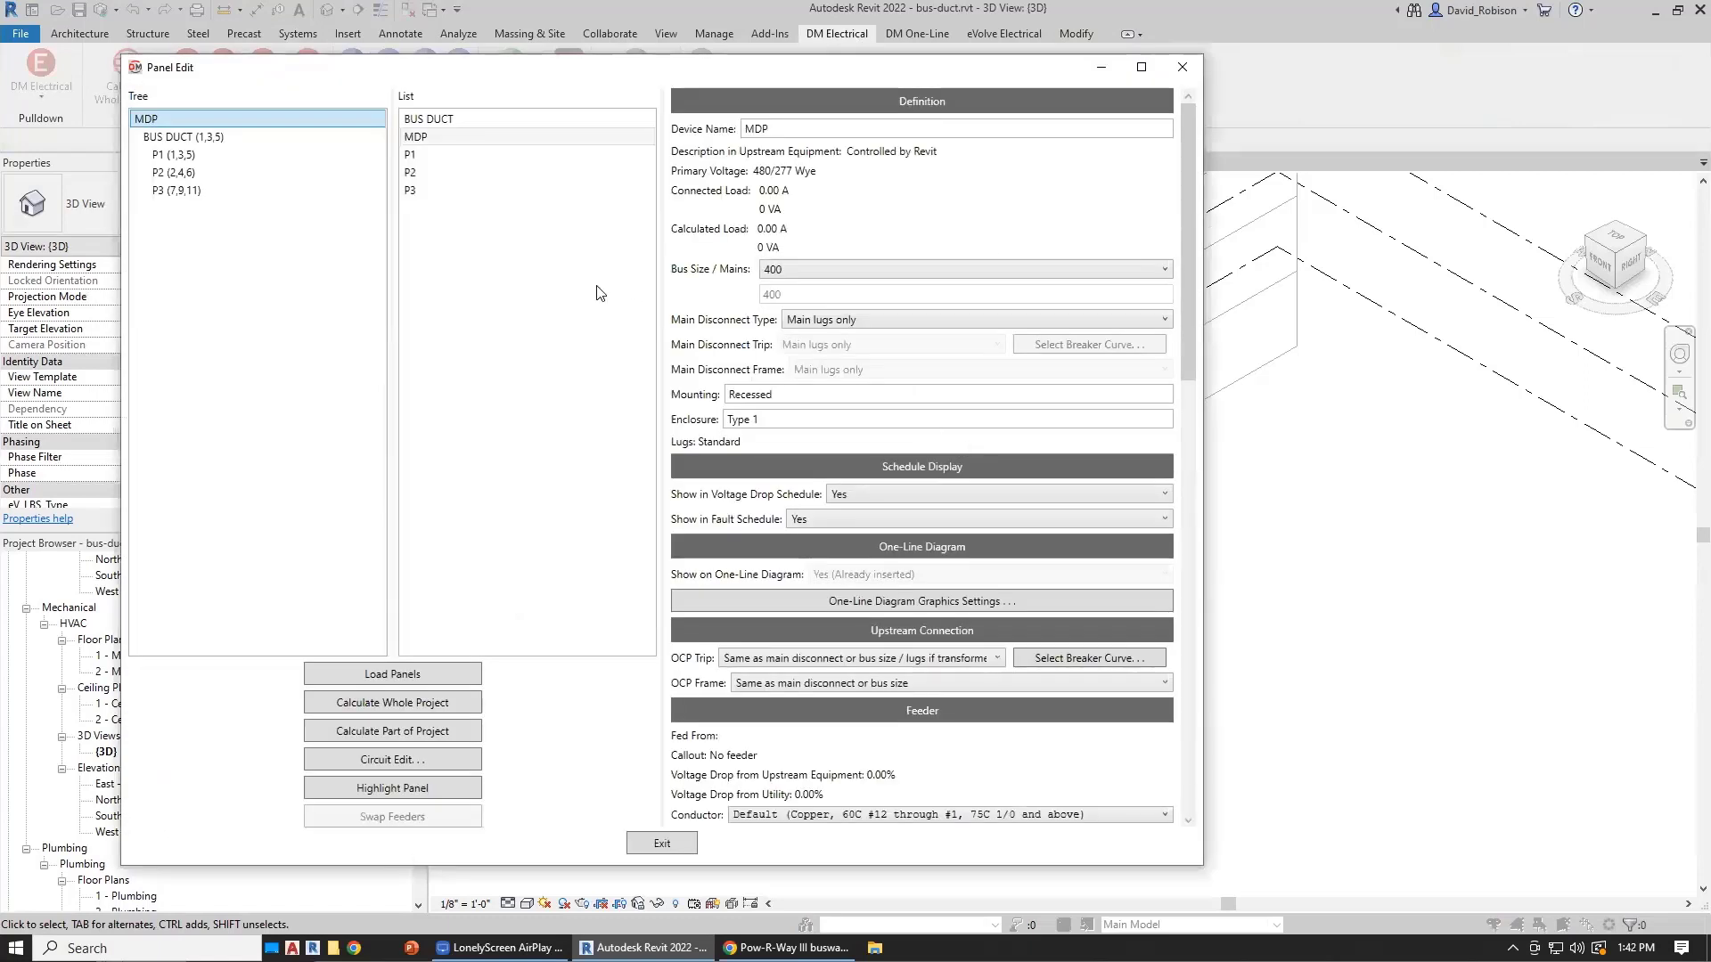
pyautogui.click(165, 136)
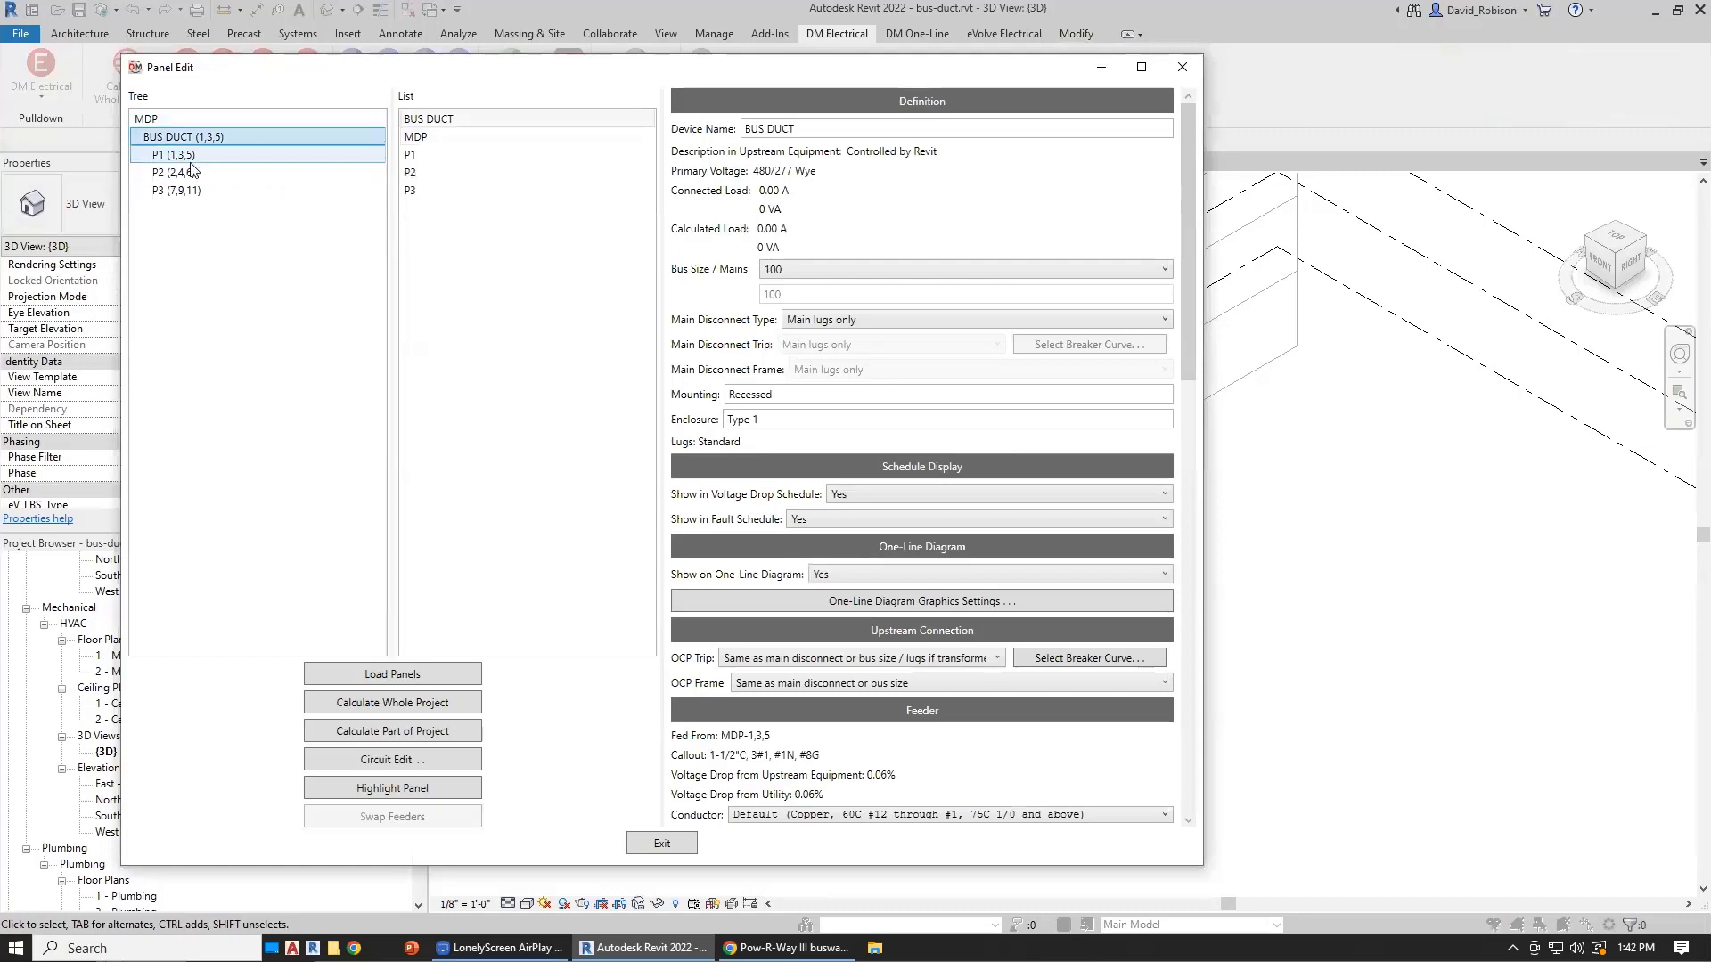
pyautogui.click(666, 841)
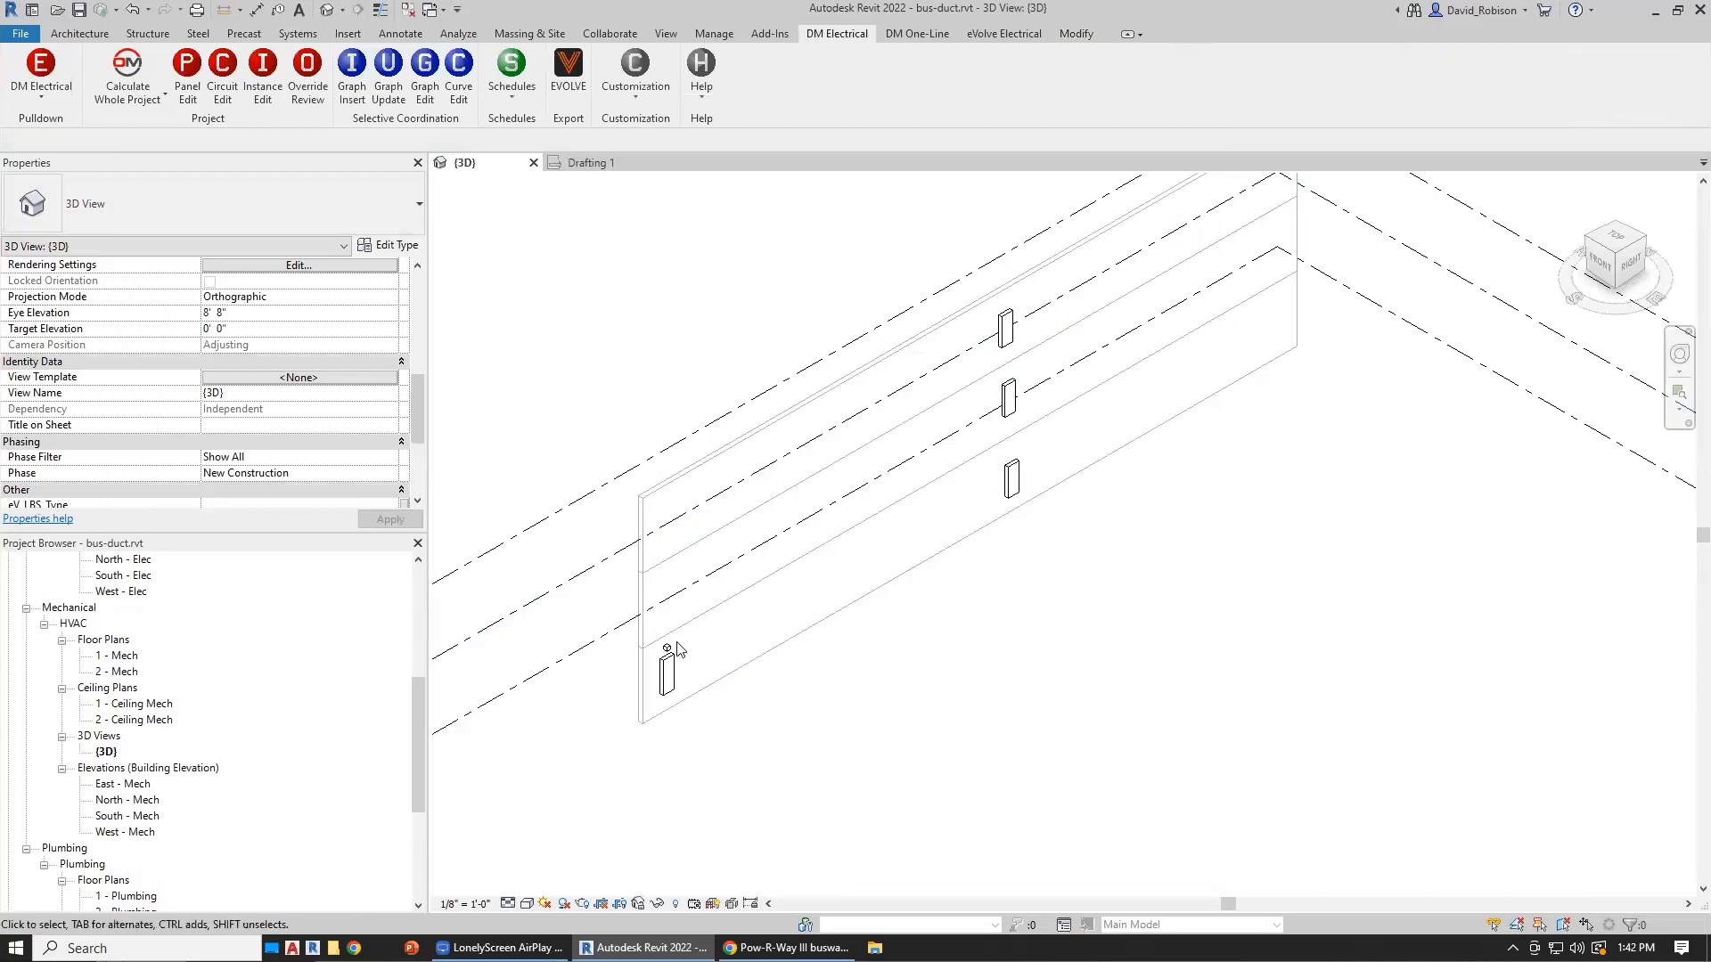
# Step: Insert BUS DUCT into the Drafting 1 one-line as a solid Panel, Fed from Bottom graphic on top of MDP
pyautogui.click(590, 166)
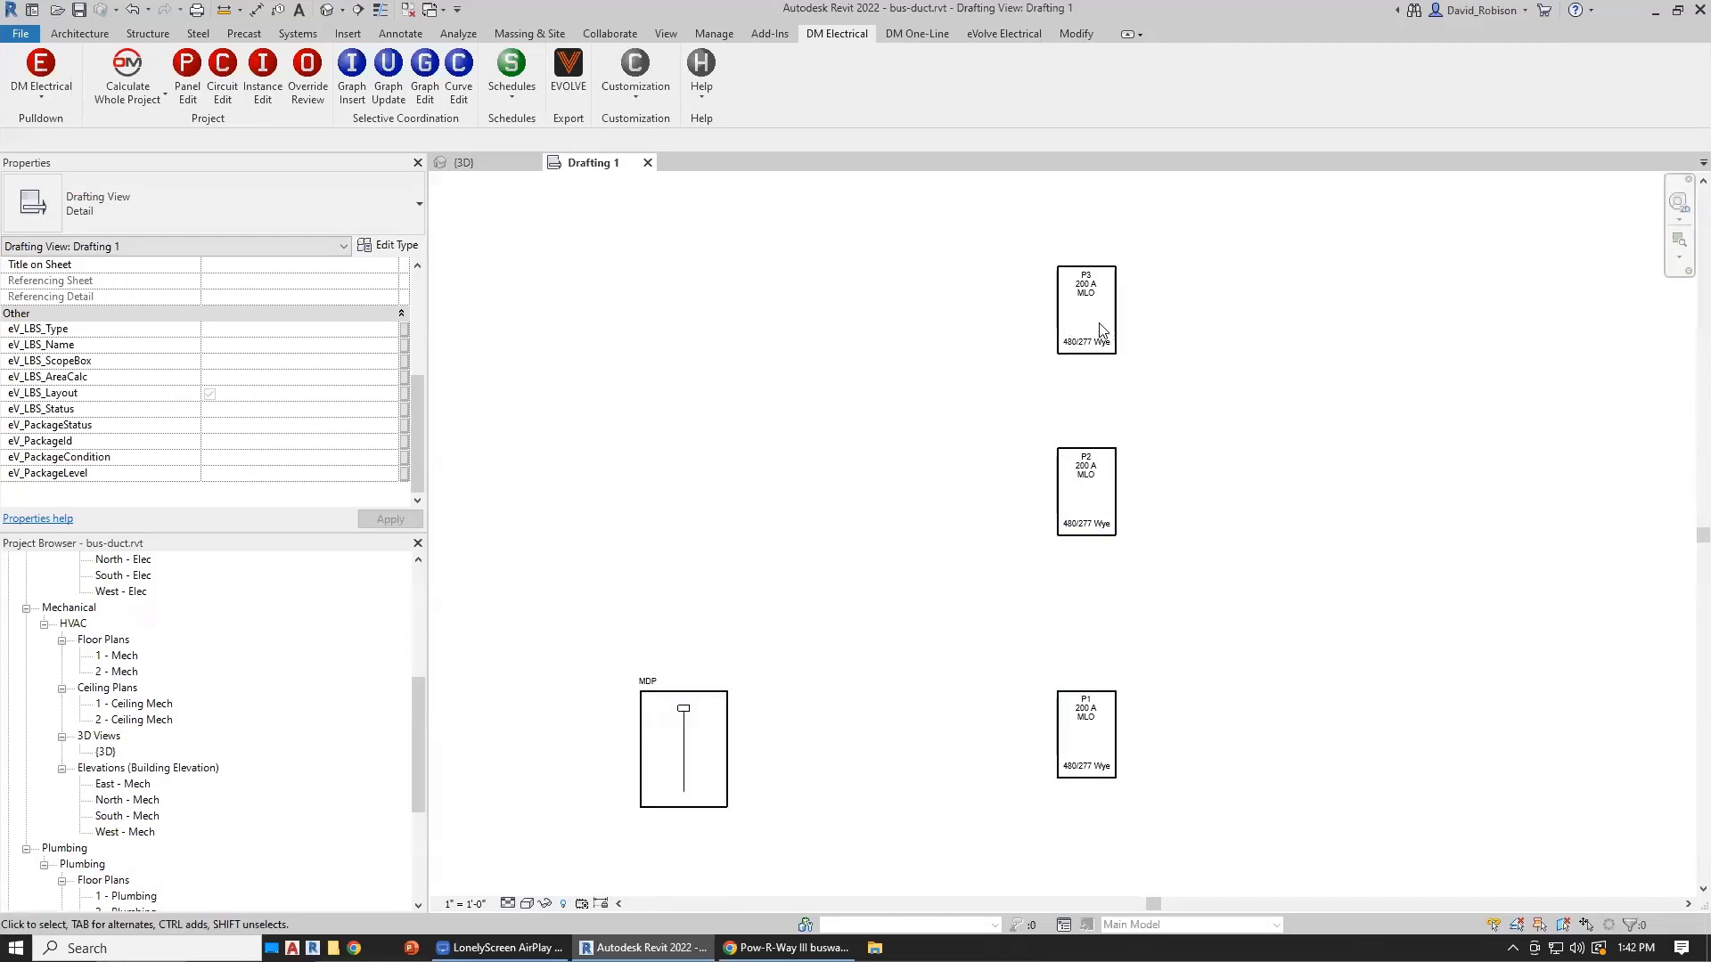
pyautogui.click(911, 39)
pyautogui.click(382, 89)
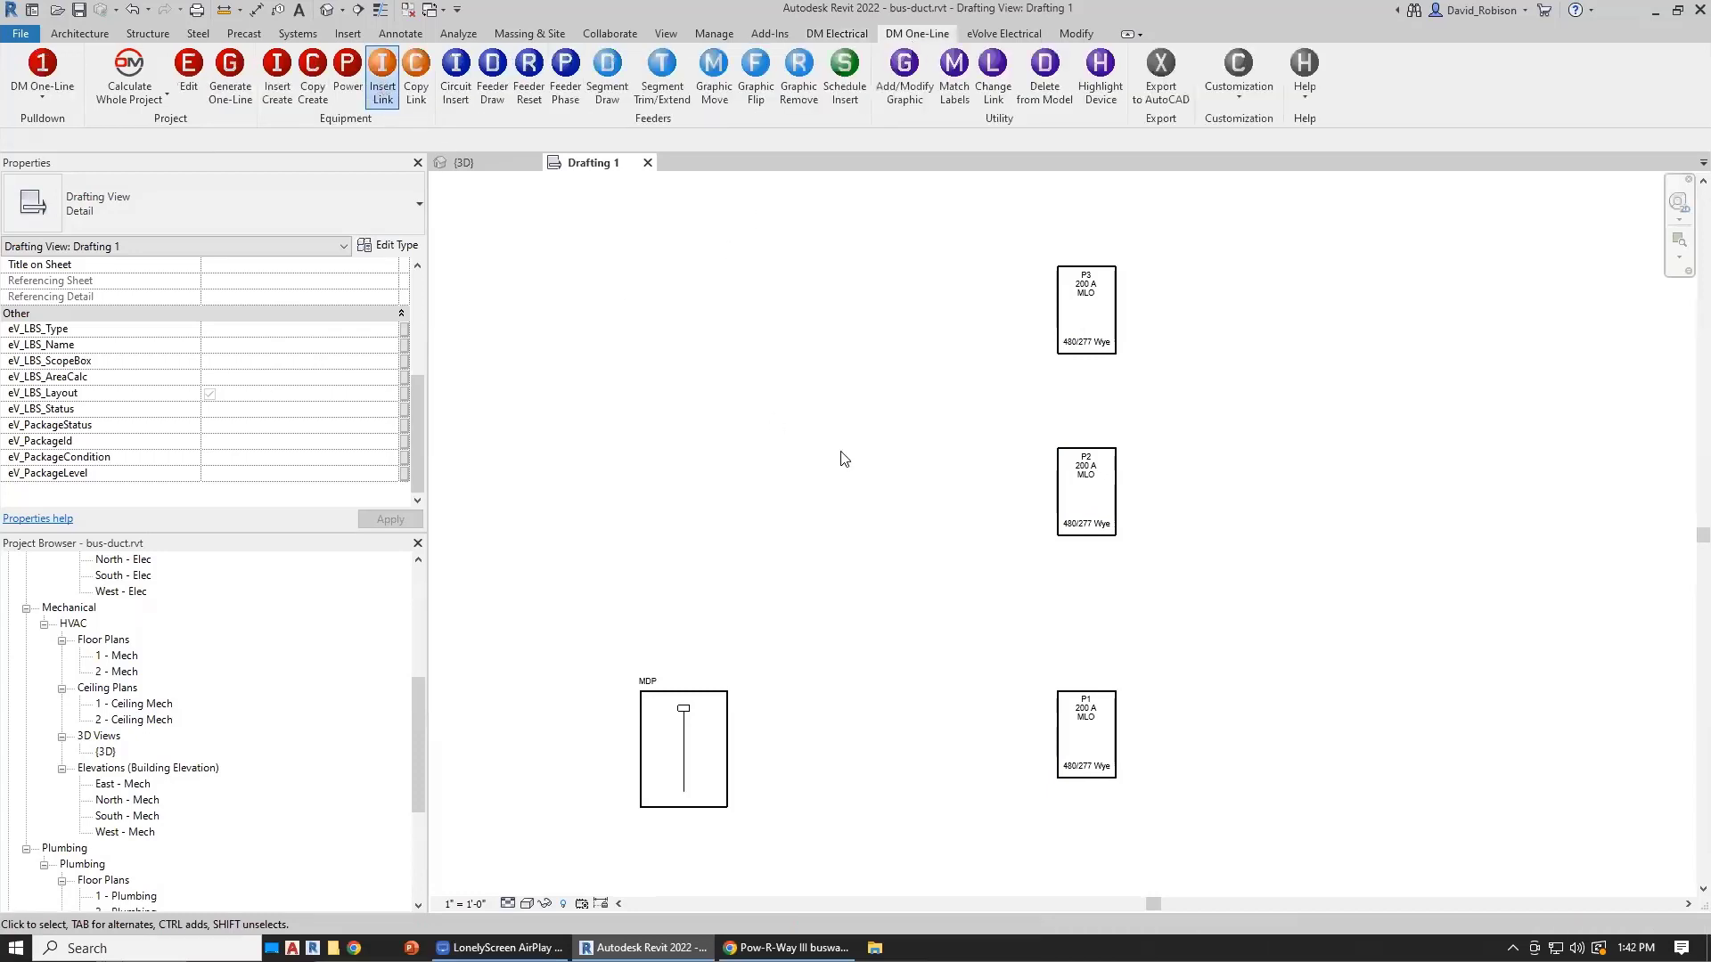
pyautogui.click(486, 300)
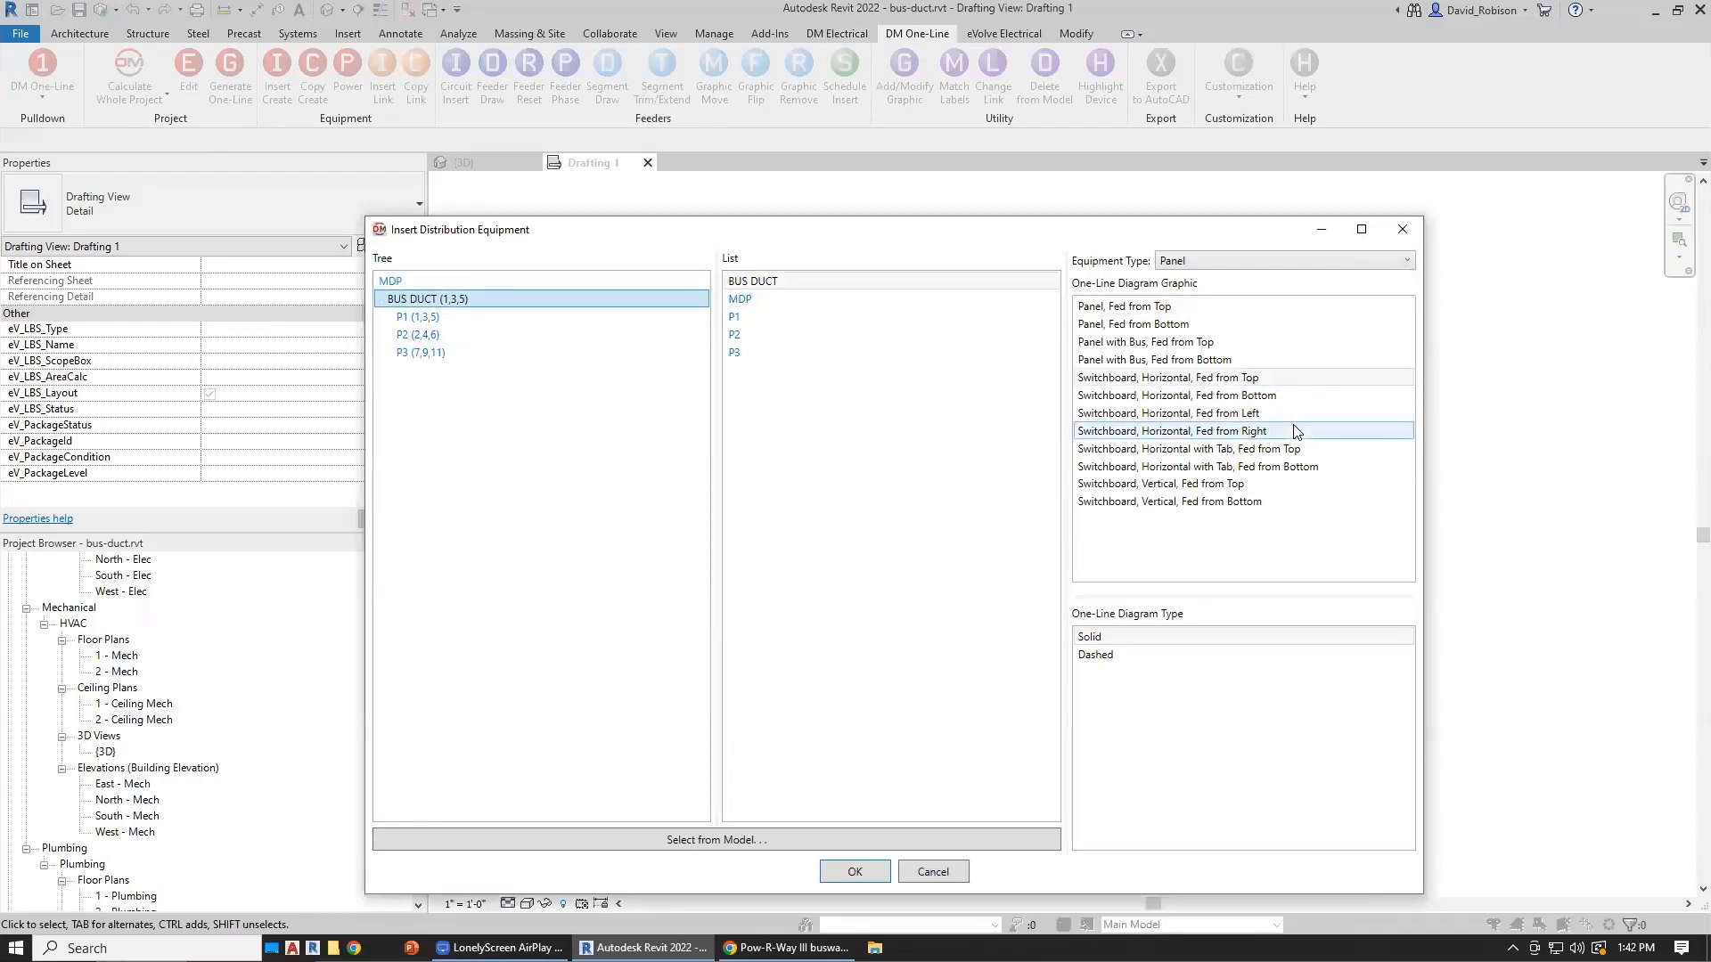
pyautogui.moveTo(984, 235); pyautogui.dragTo(972, 158)
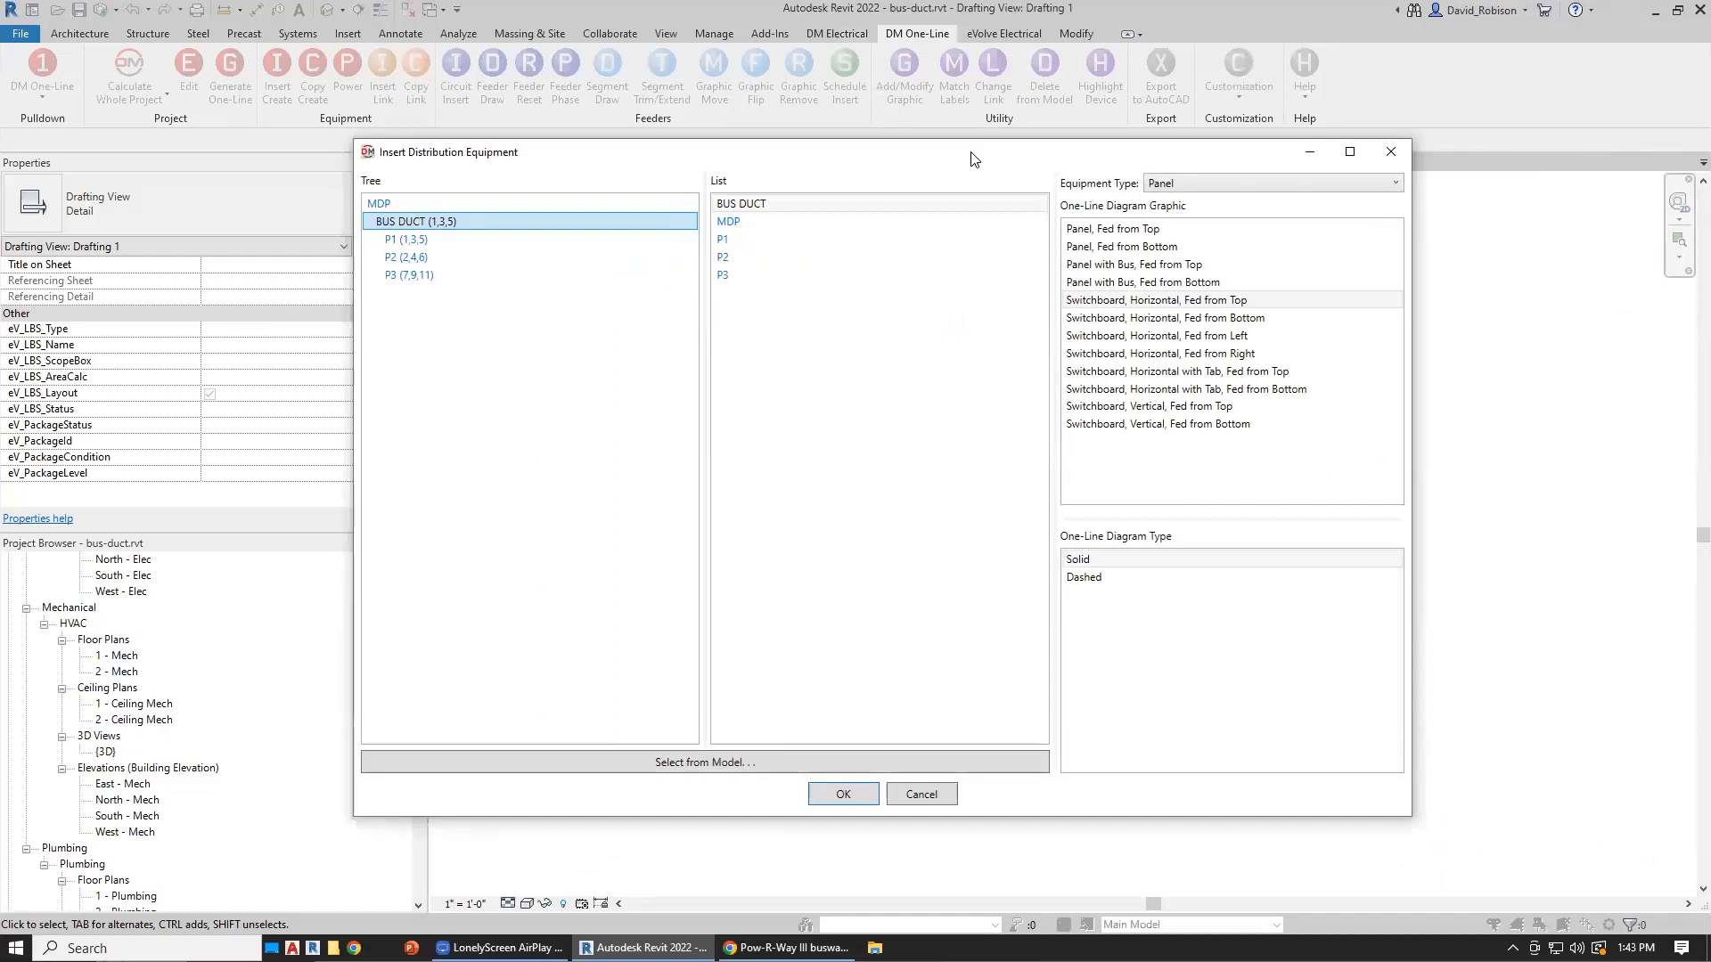
pyautogui.click(1162, 248)
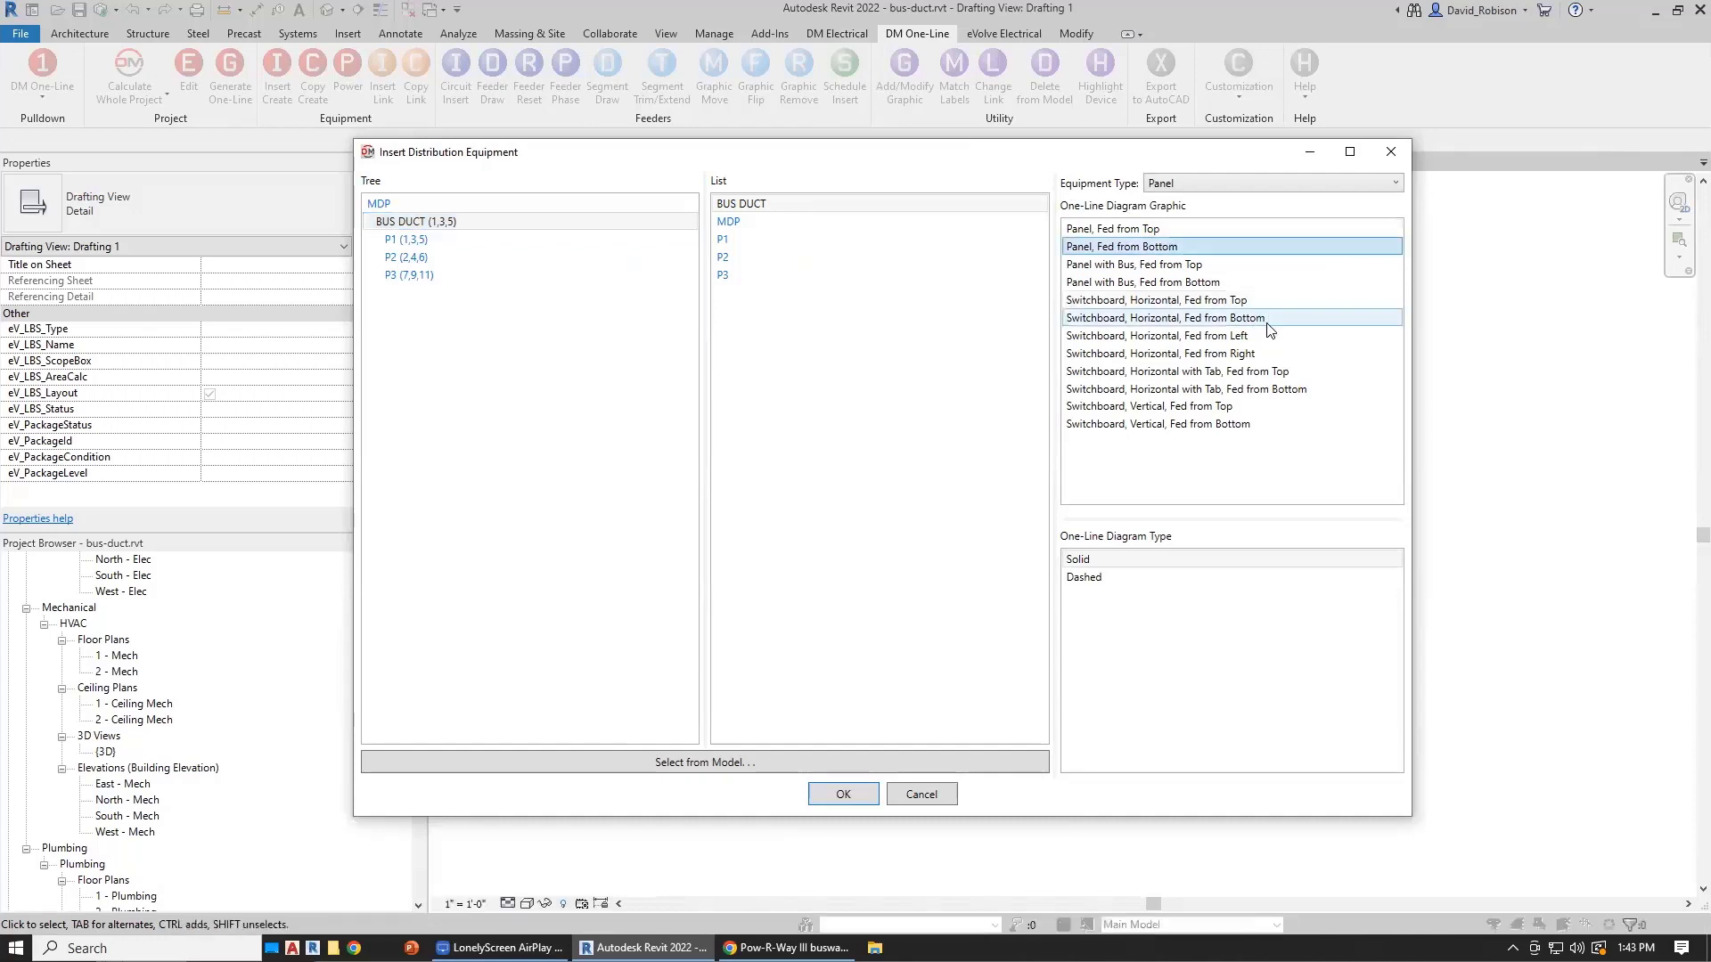
pyautogui.click(850, 791)
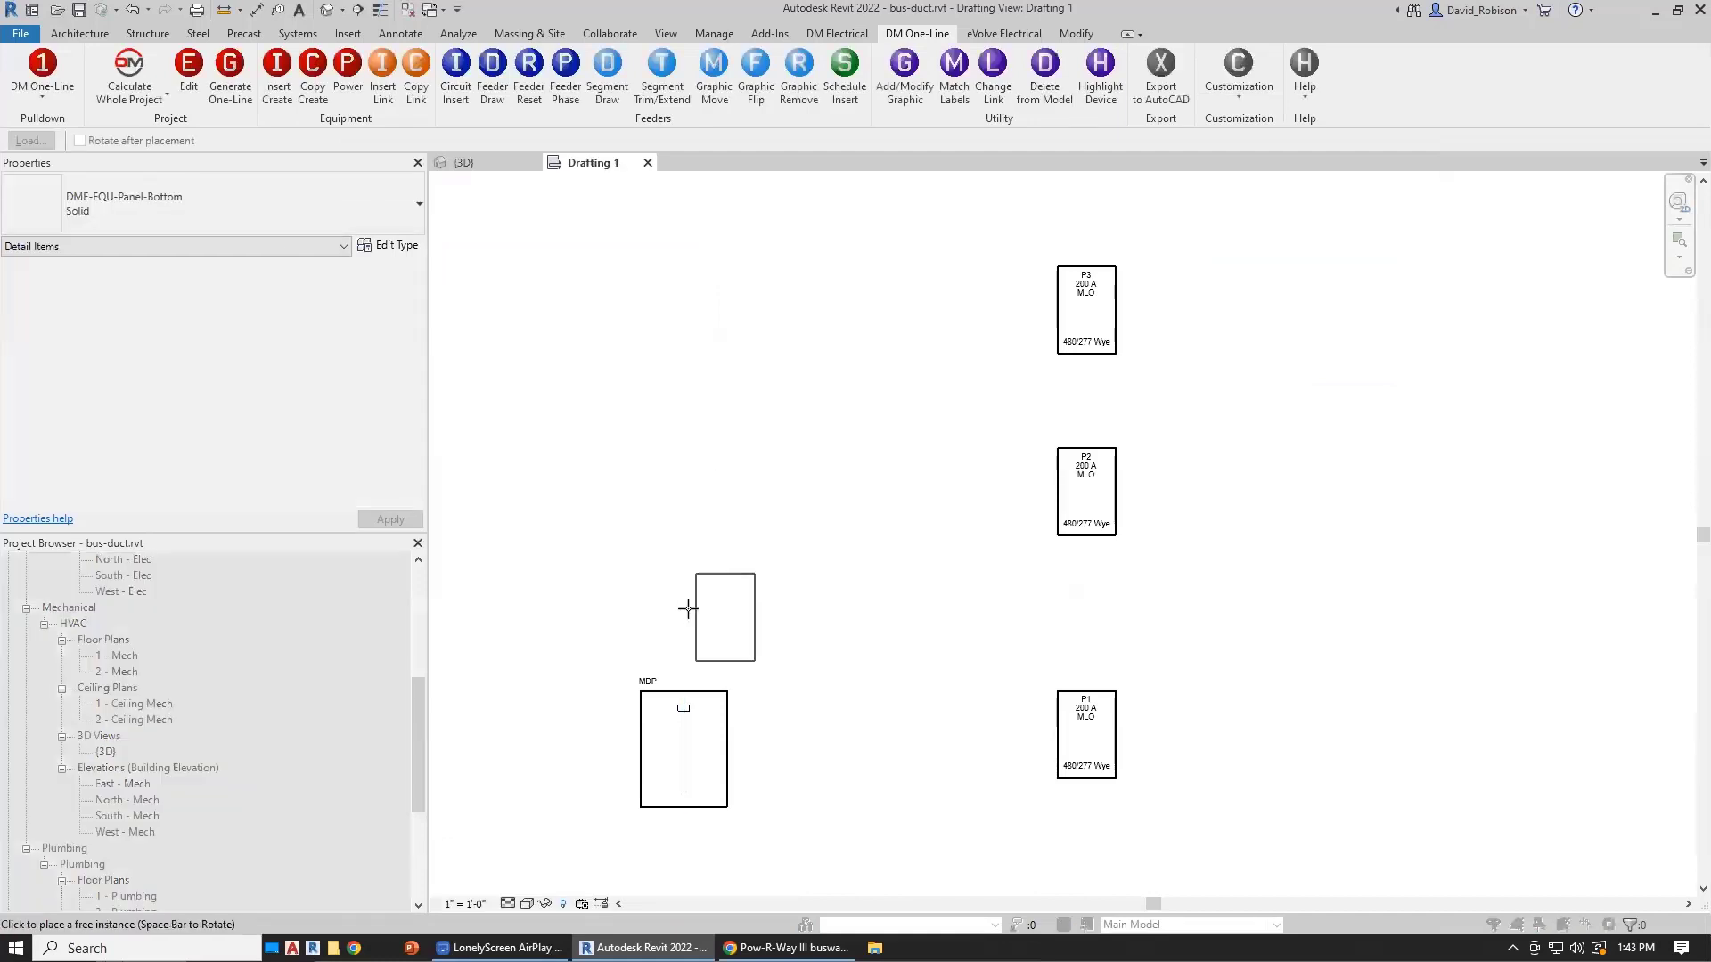
pyautogui.click(688, 690)
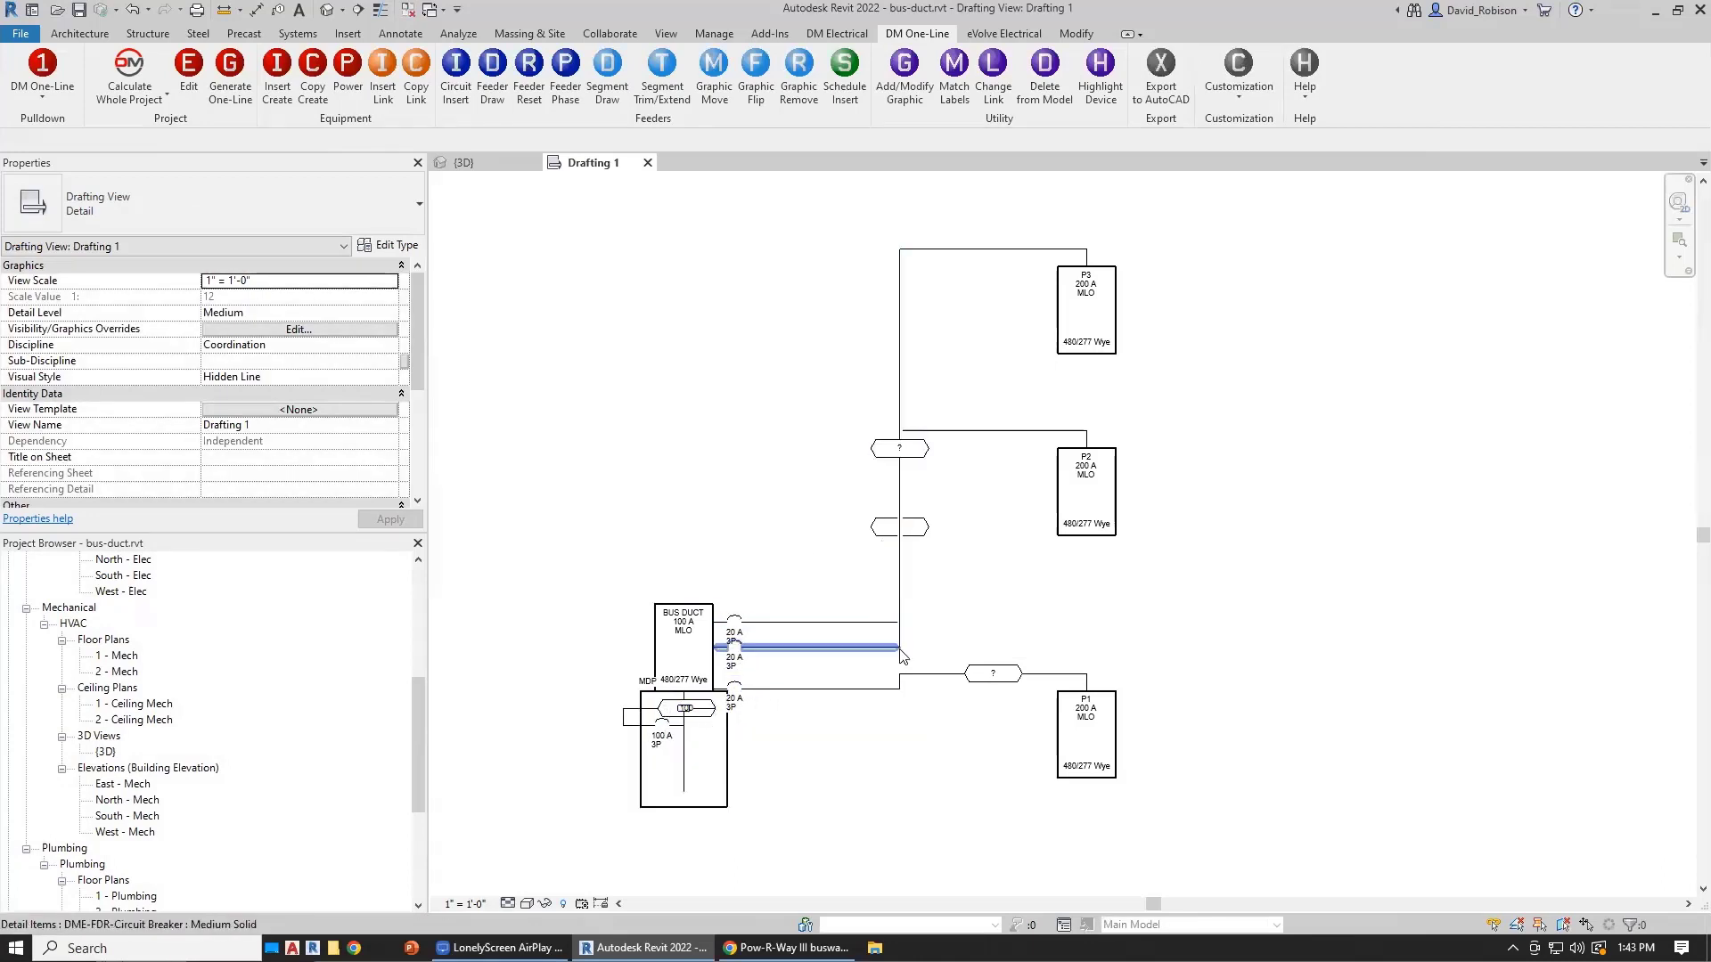
# Step: Delete the feeders between BUS DUCT and panels P1, P2 and P3, including the leftover stubs above each panel
pyautogui.moveTo(971, 799); pyautogui.dragTo(815, 218)
pyautogui.press('Delete')
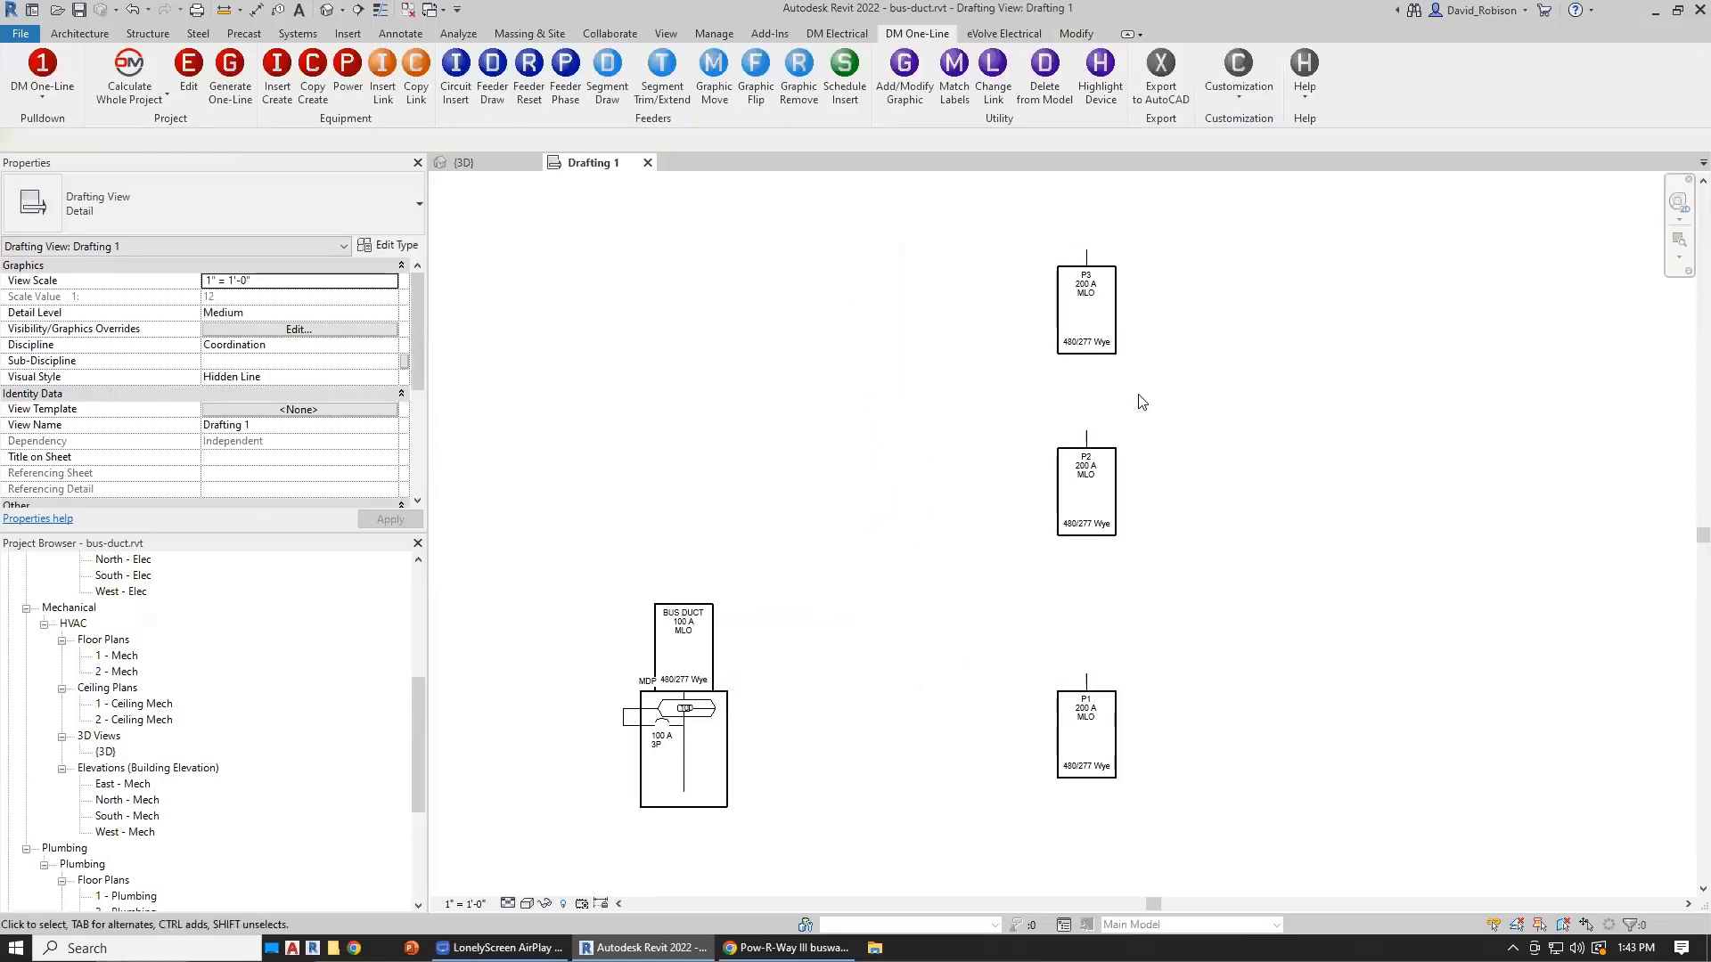
pyautogui.click(1085, 438)
pyautogui.press('Delete')
pyautogui.click(1086, 258)
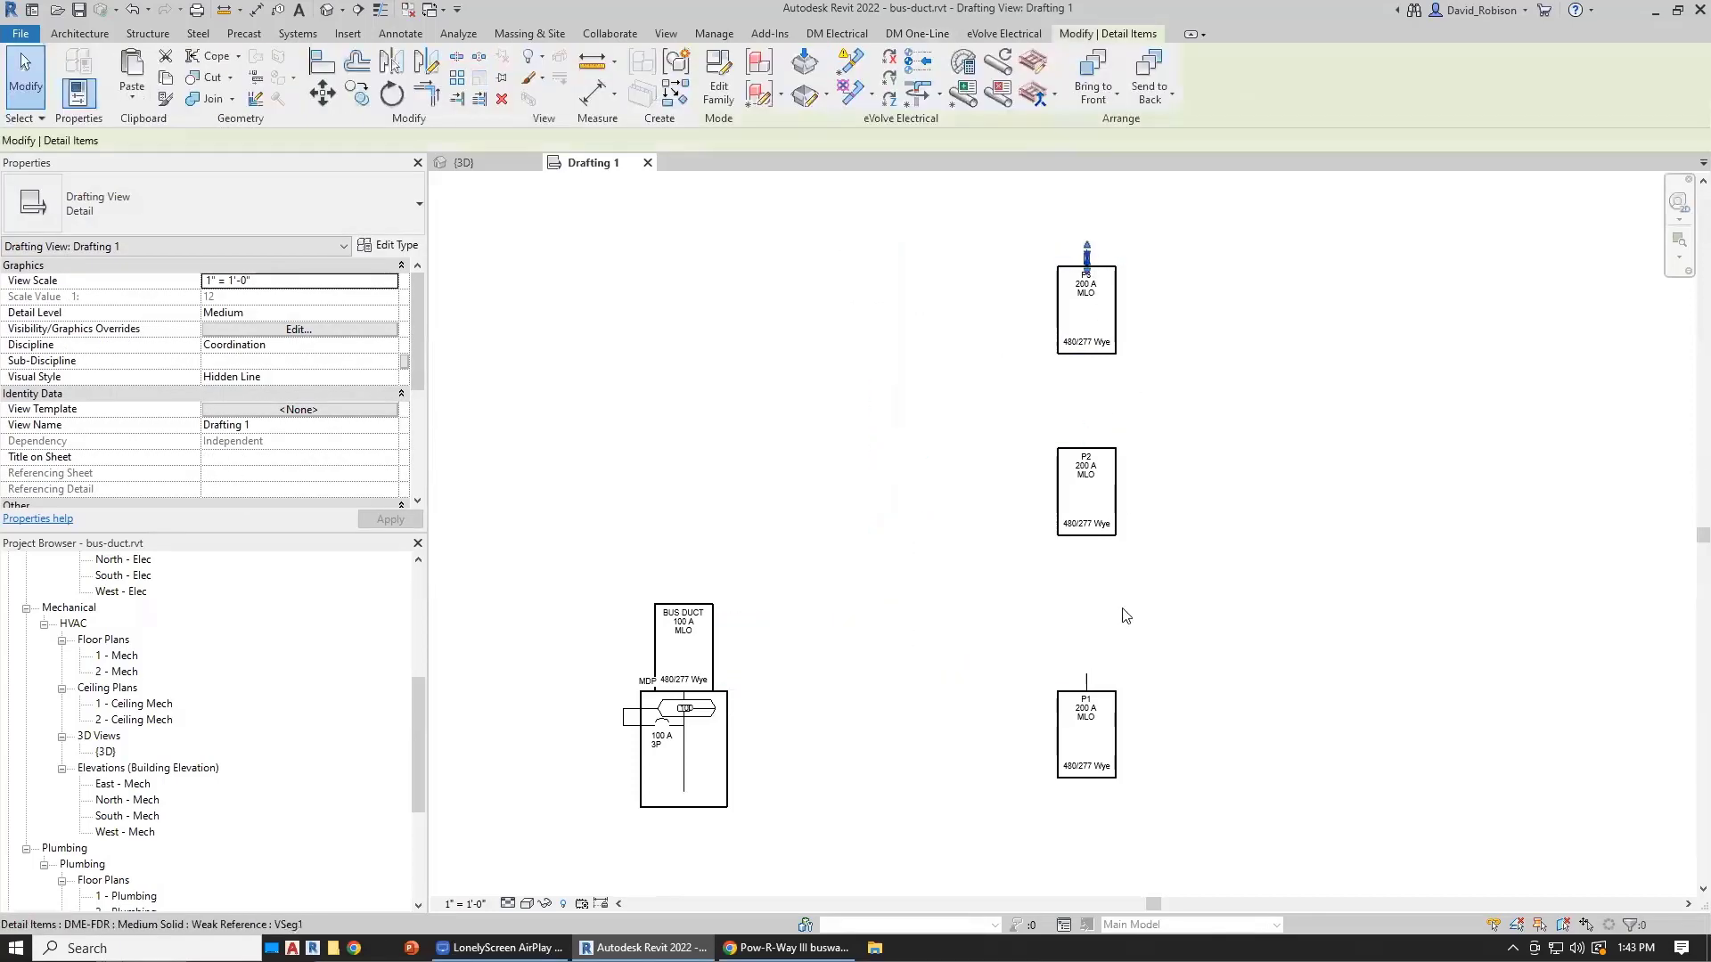
pyautogui.press('Delete')
pyautogui.click(1086, 681)
pyautogui.press('Delete')
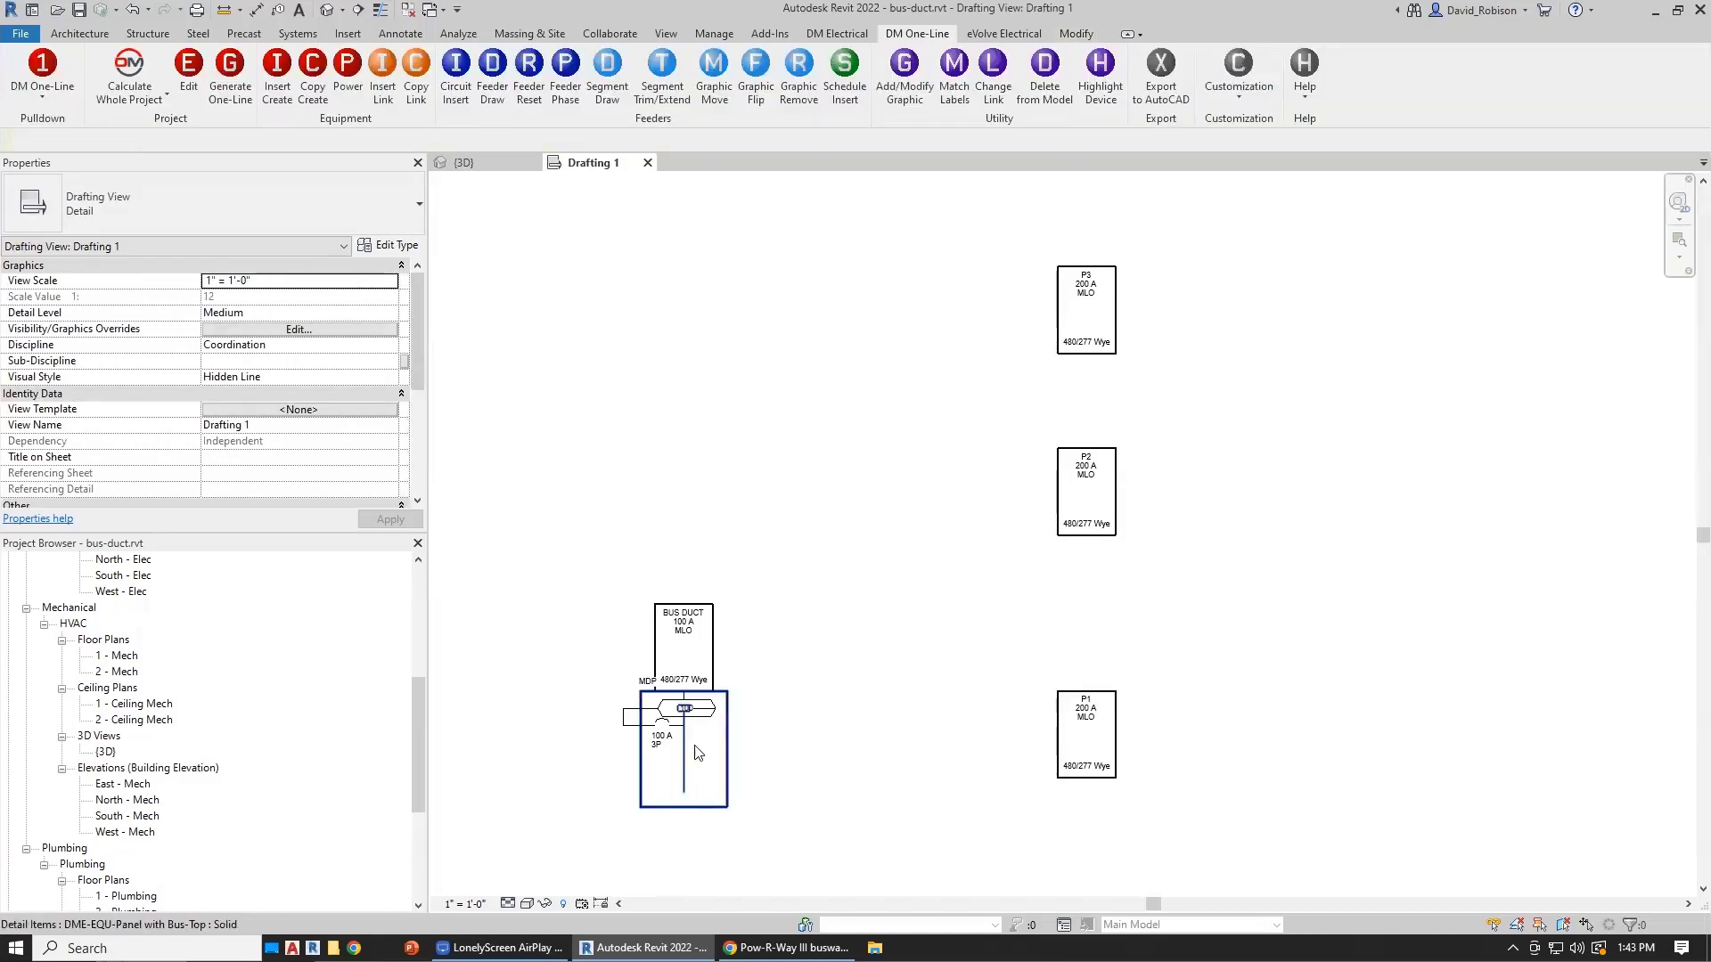
# Step: Delete the feeder graphics between MDP and BUS DUCT, including the 100 A breaker, callout tag and connecting stub
pyautogui.scroll(5, 574, 743)
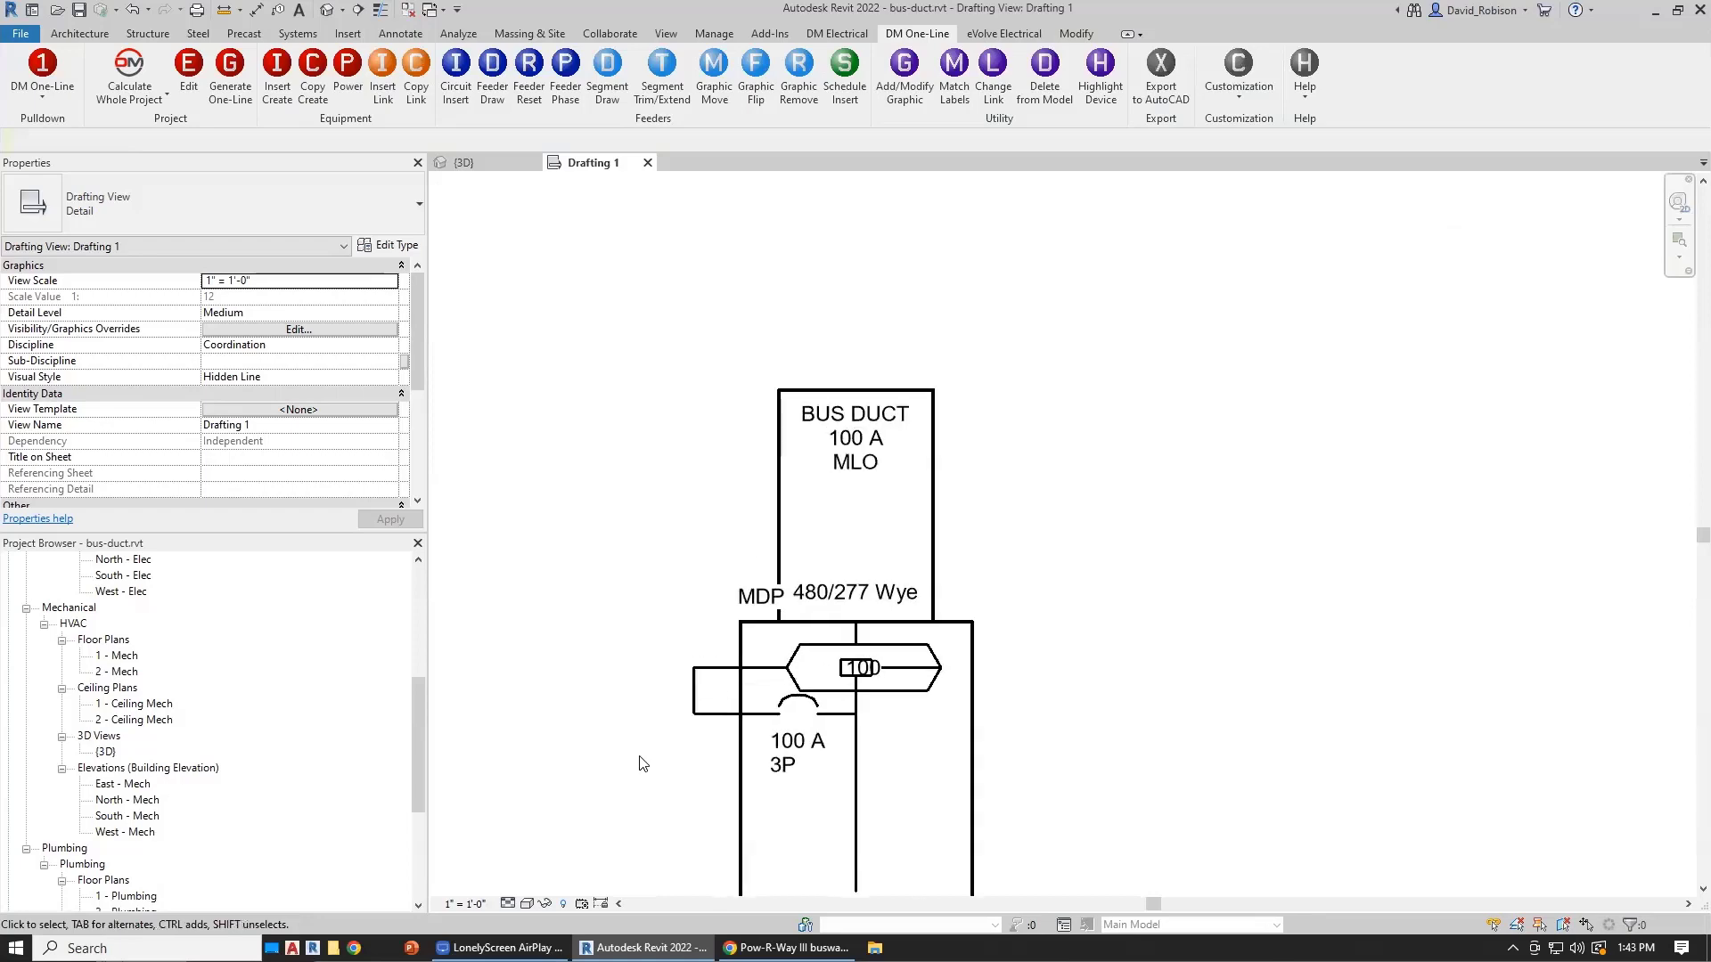
pyautogui.moveTo(653, 753); pyautogui.dragTo(1065, 633)
pyautogui.press('Delete')
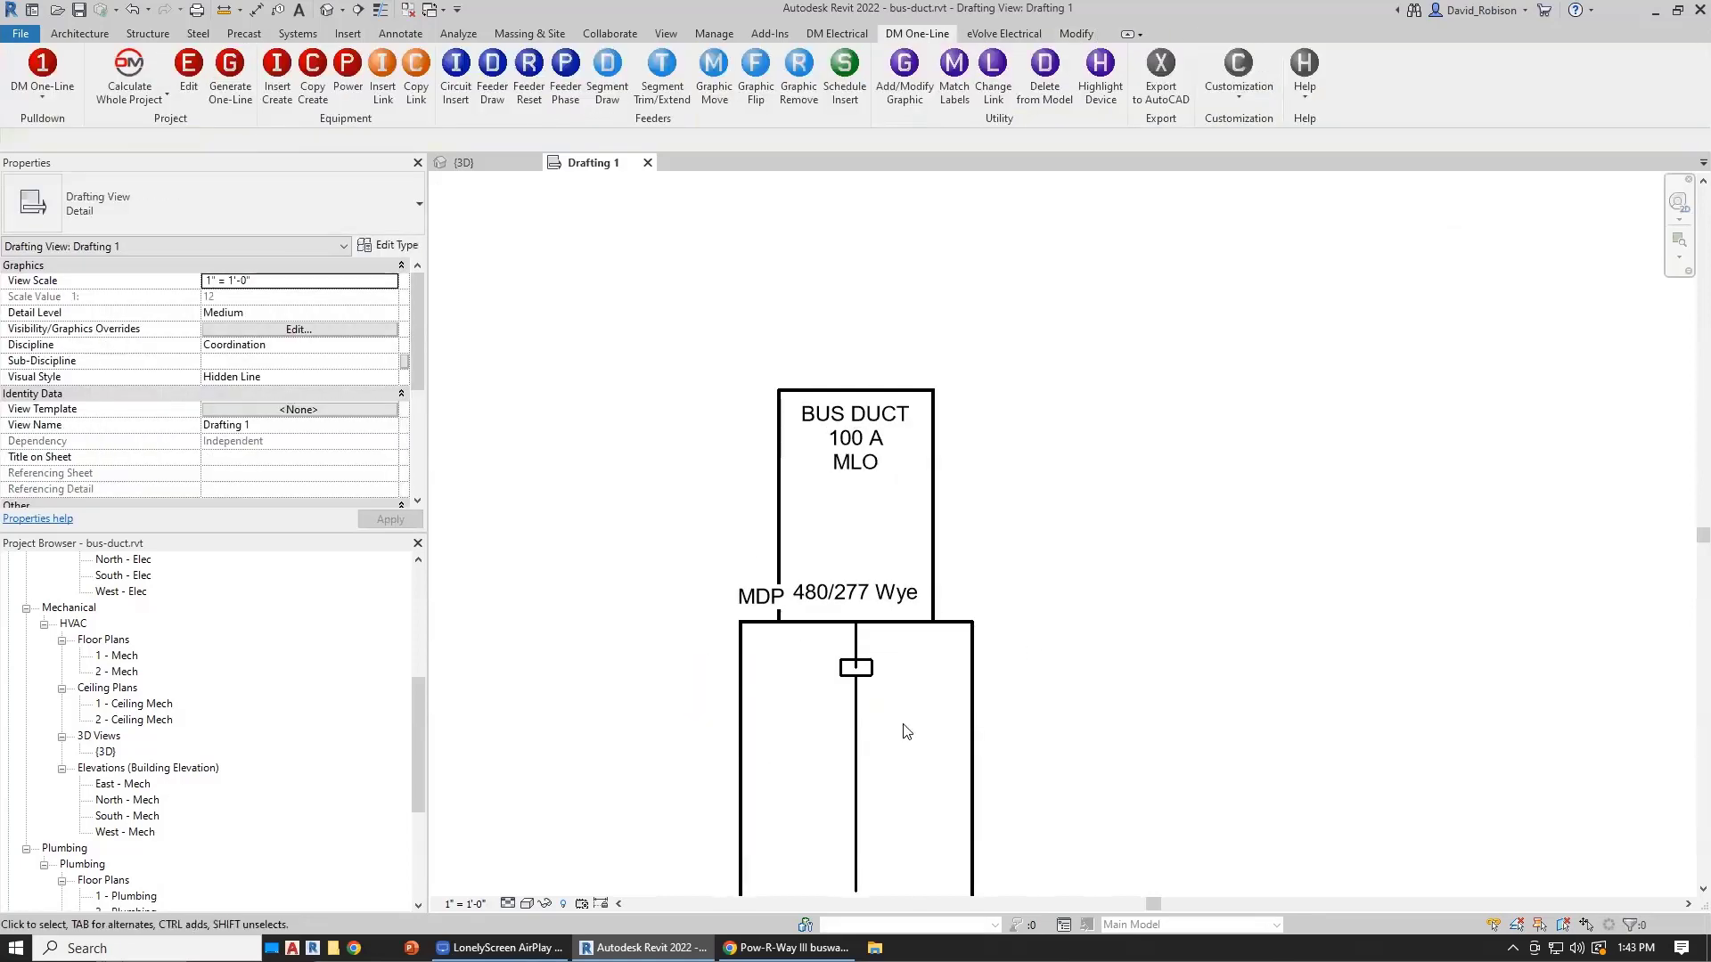
pyautogui.click(853, 649)
pyautogui.press('Delete')
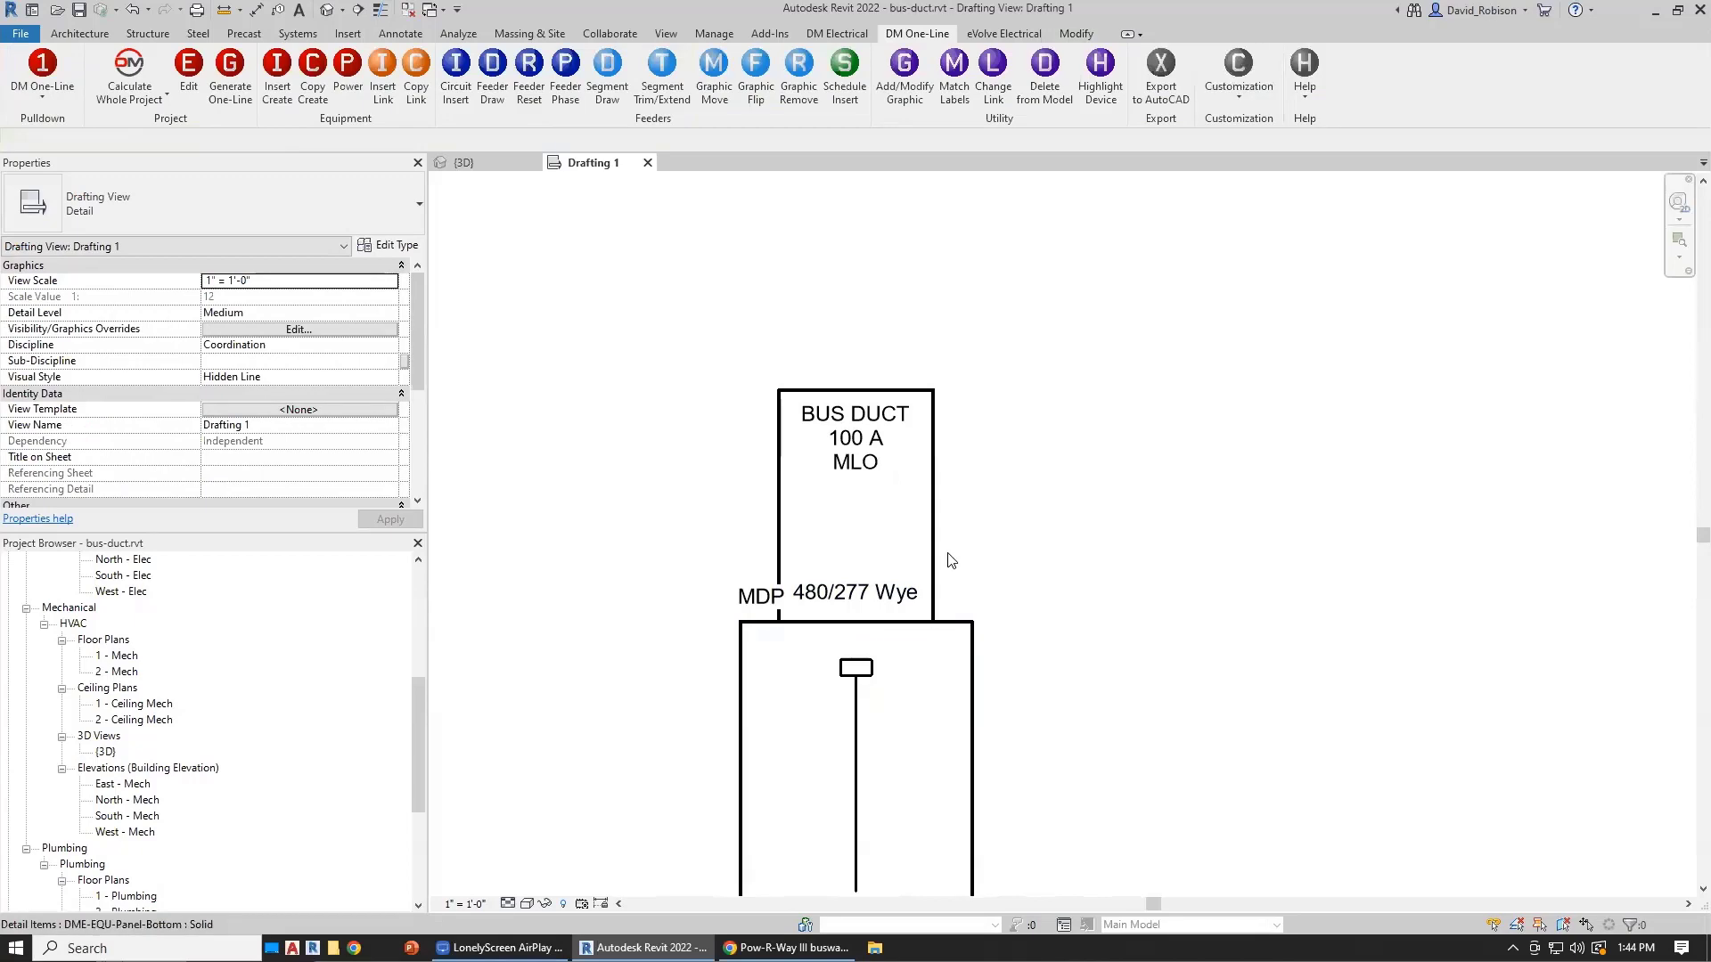
# Step: Delete the voltage label and the name and rating label from the BUS DUCT graphic
pyautogui.click(876, 595)
pyautogui.press('Delete')
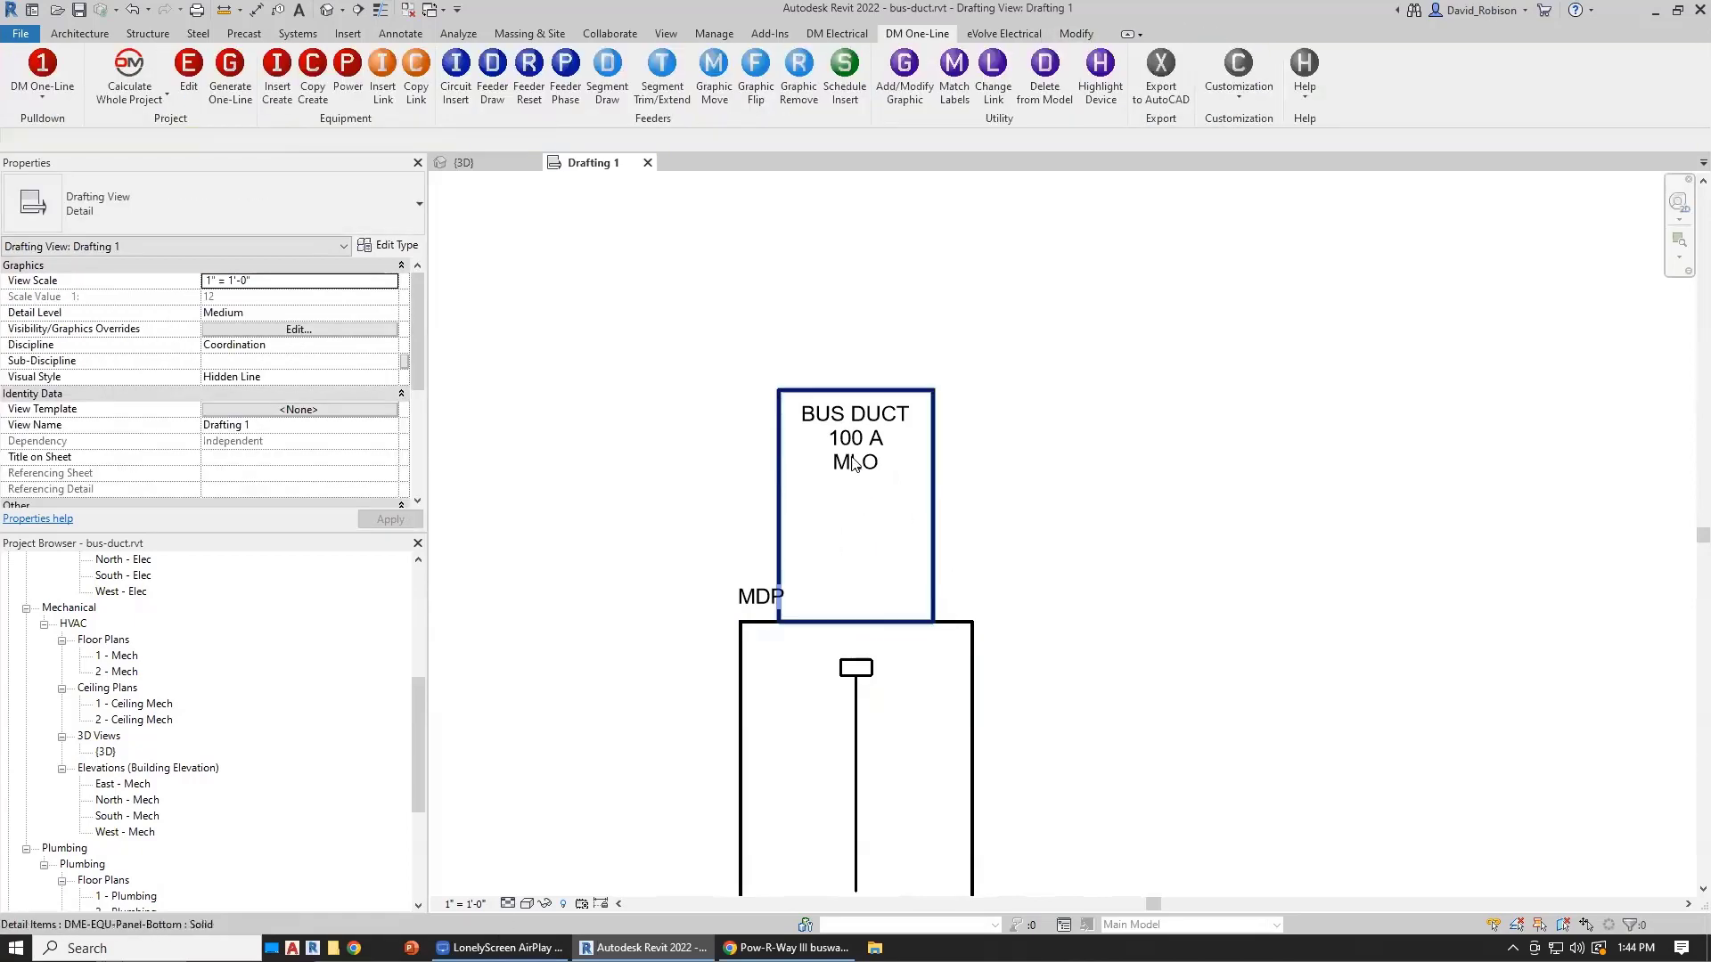
pyautogui.click(873, 438)
pyautogui.press('Delete')
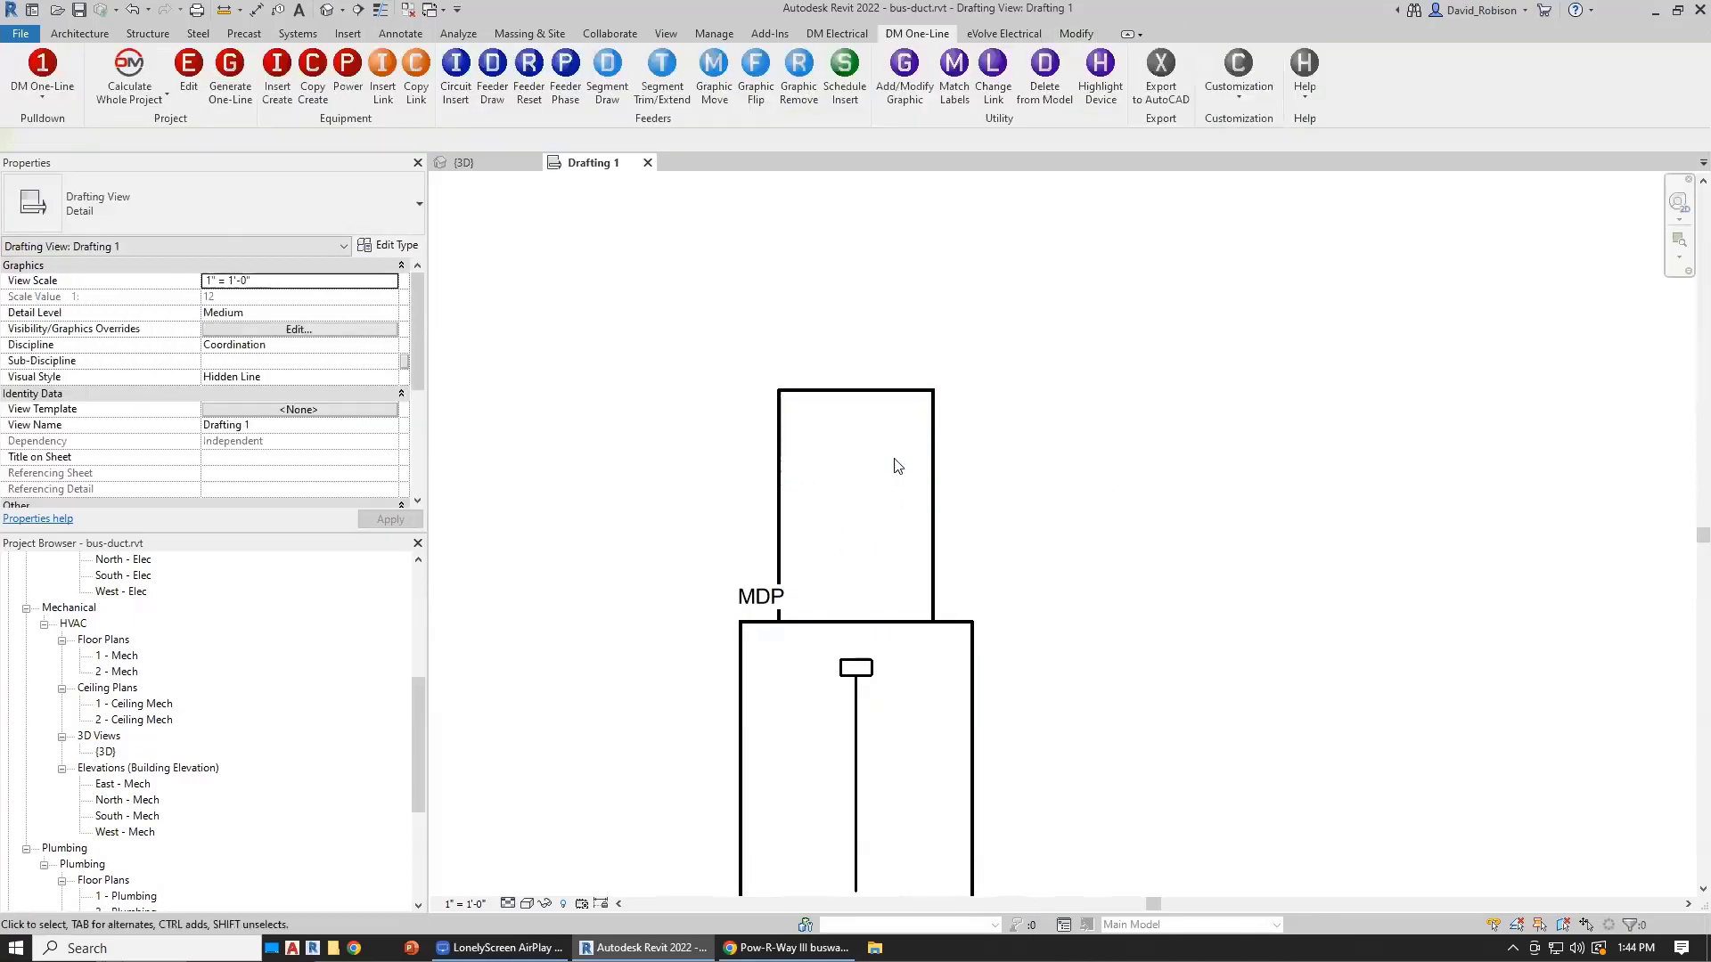
# Step: Resize the BUS DUCT graphic into a narrow vertical bar about 8'-1 3/4" tall and 4 5/8" wide above MDP
pyautogui.scroll(-2, 910, 481)
pyautogui.scroll(-2, 913, 488)
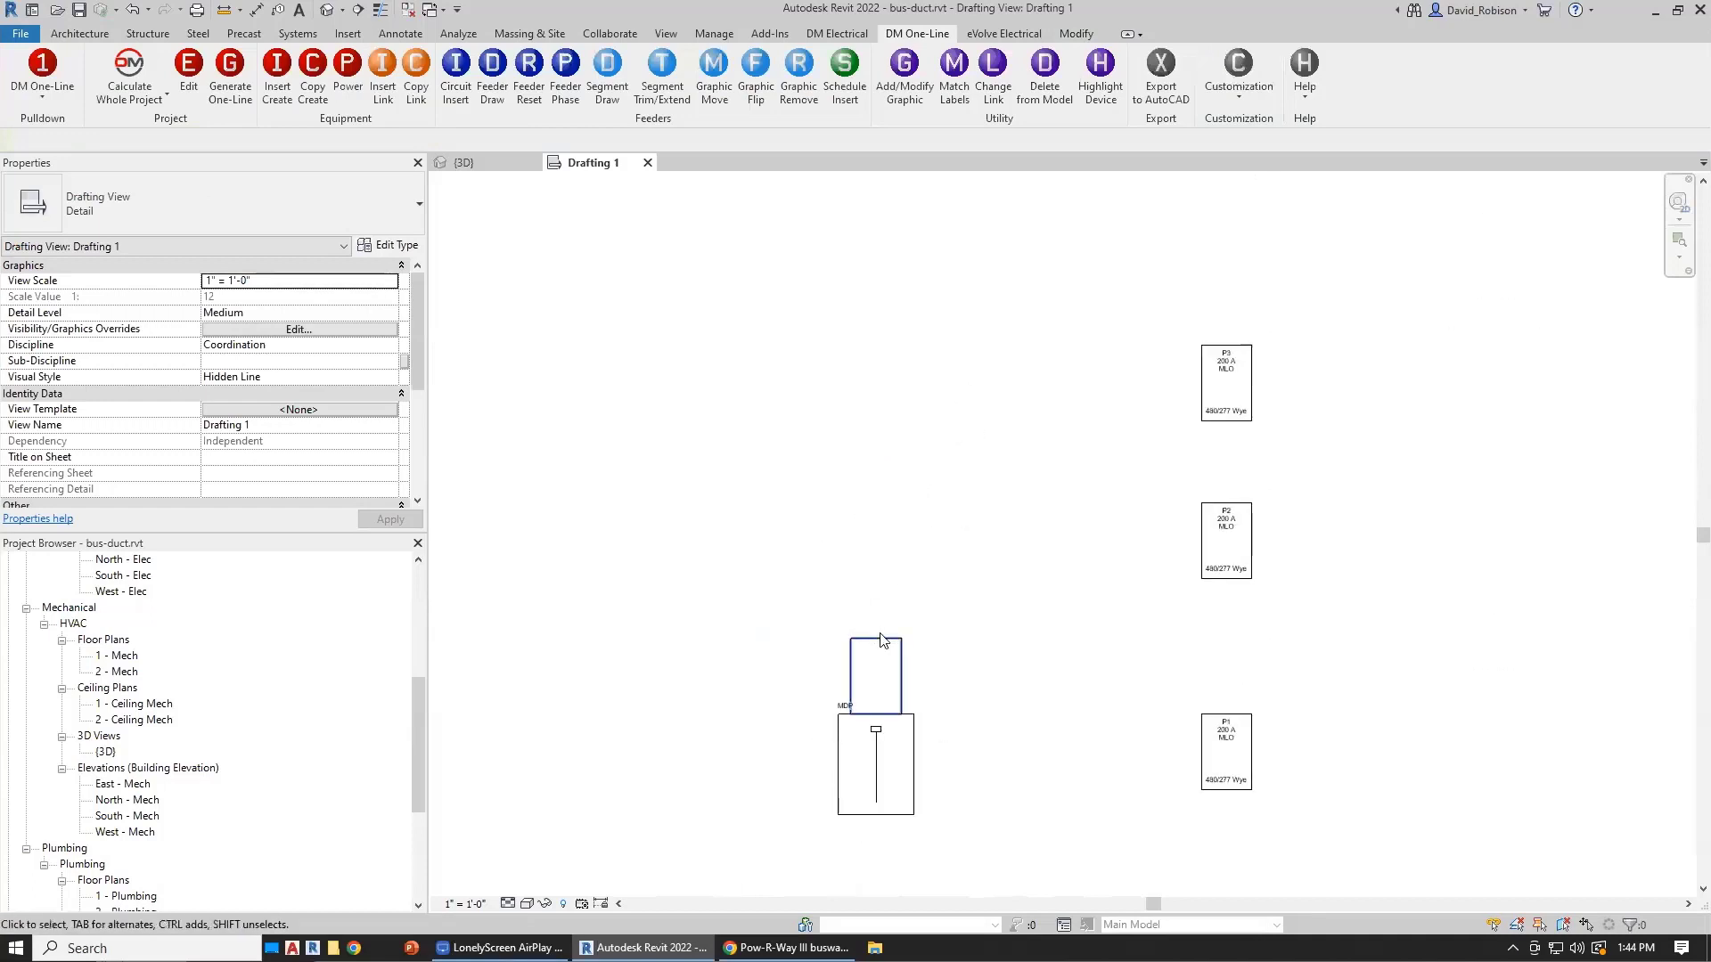
pyautogui.click(878, 648)
pyautogui.moveTo(882, 646); pyautogui.dragTo(884, 323)
pyautogui.moveTo(851, 511); pyautogui.dragTo(886, 506)
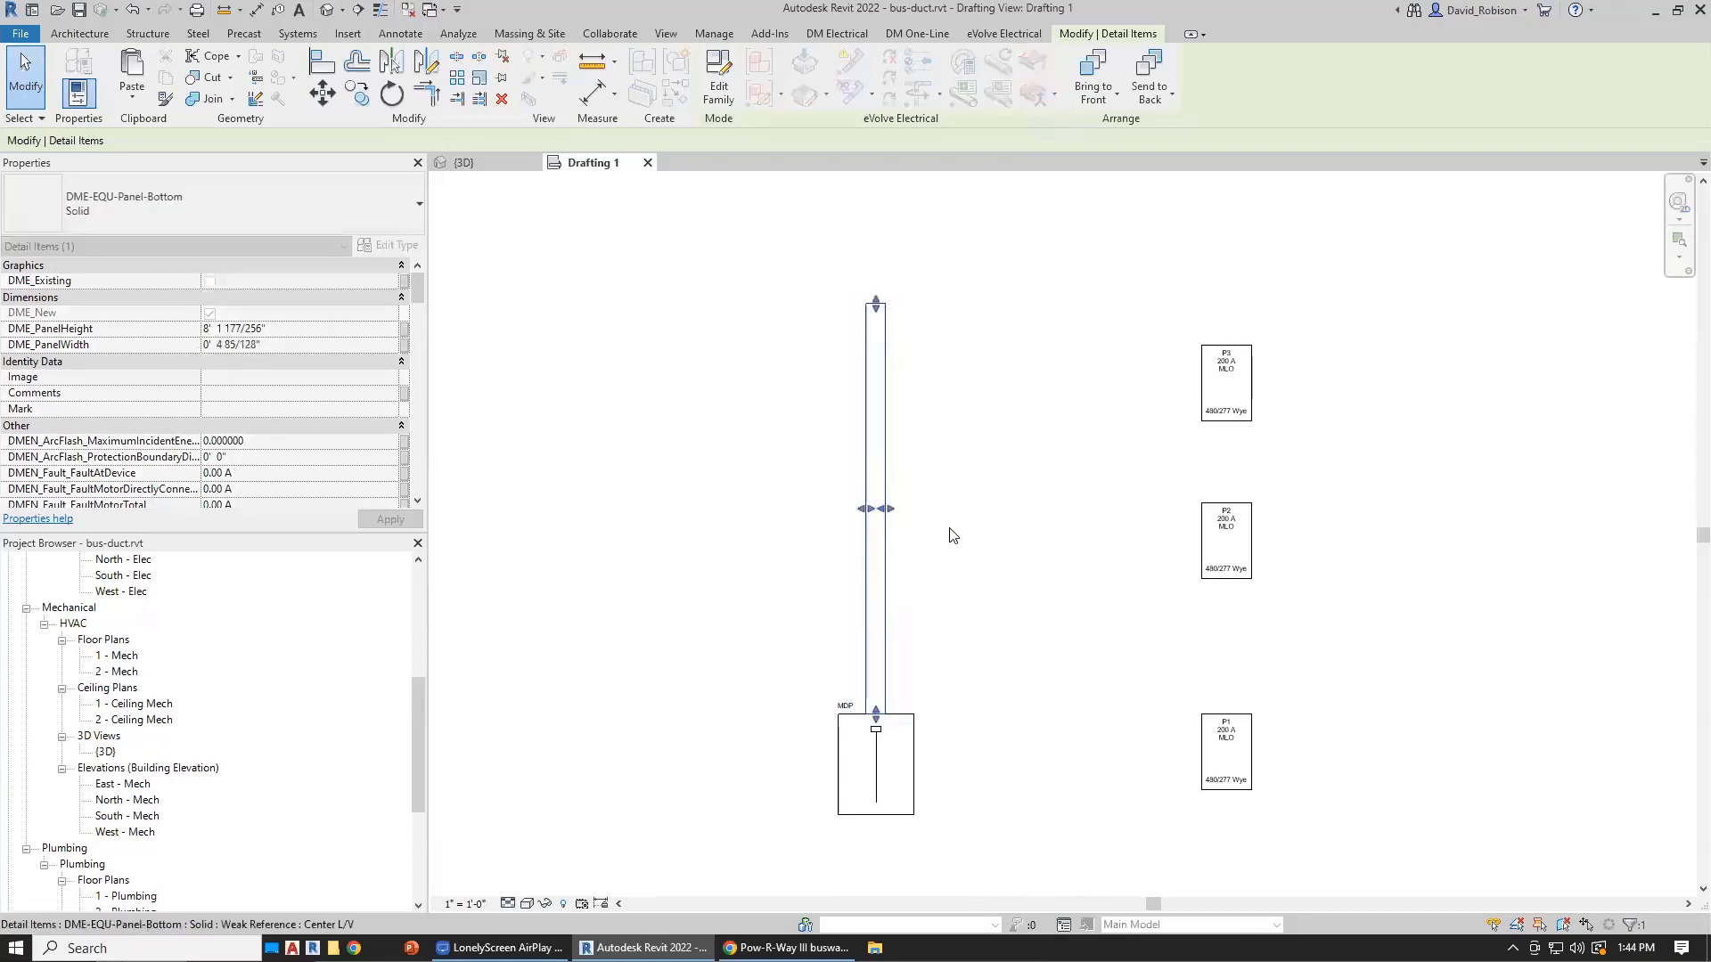
pyautogui.click(962, 551)
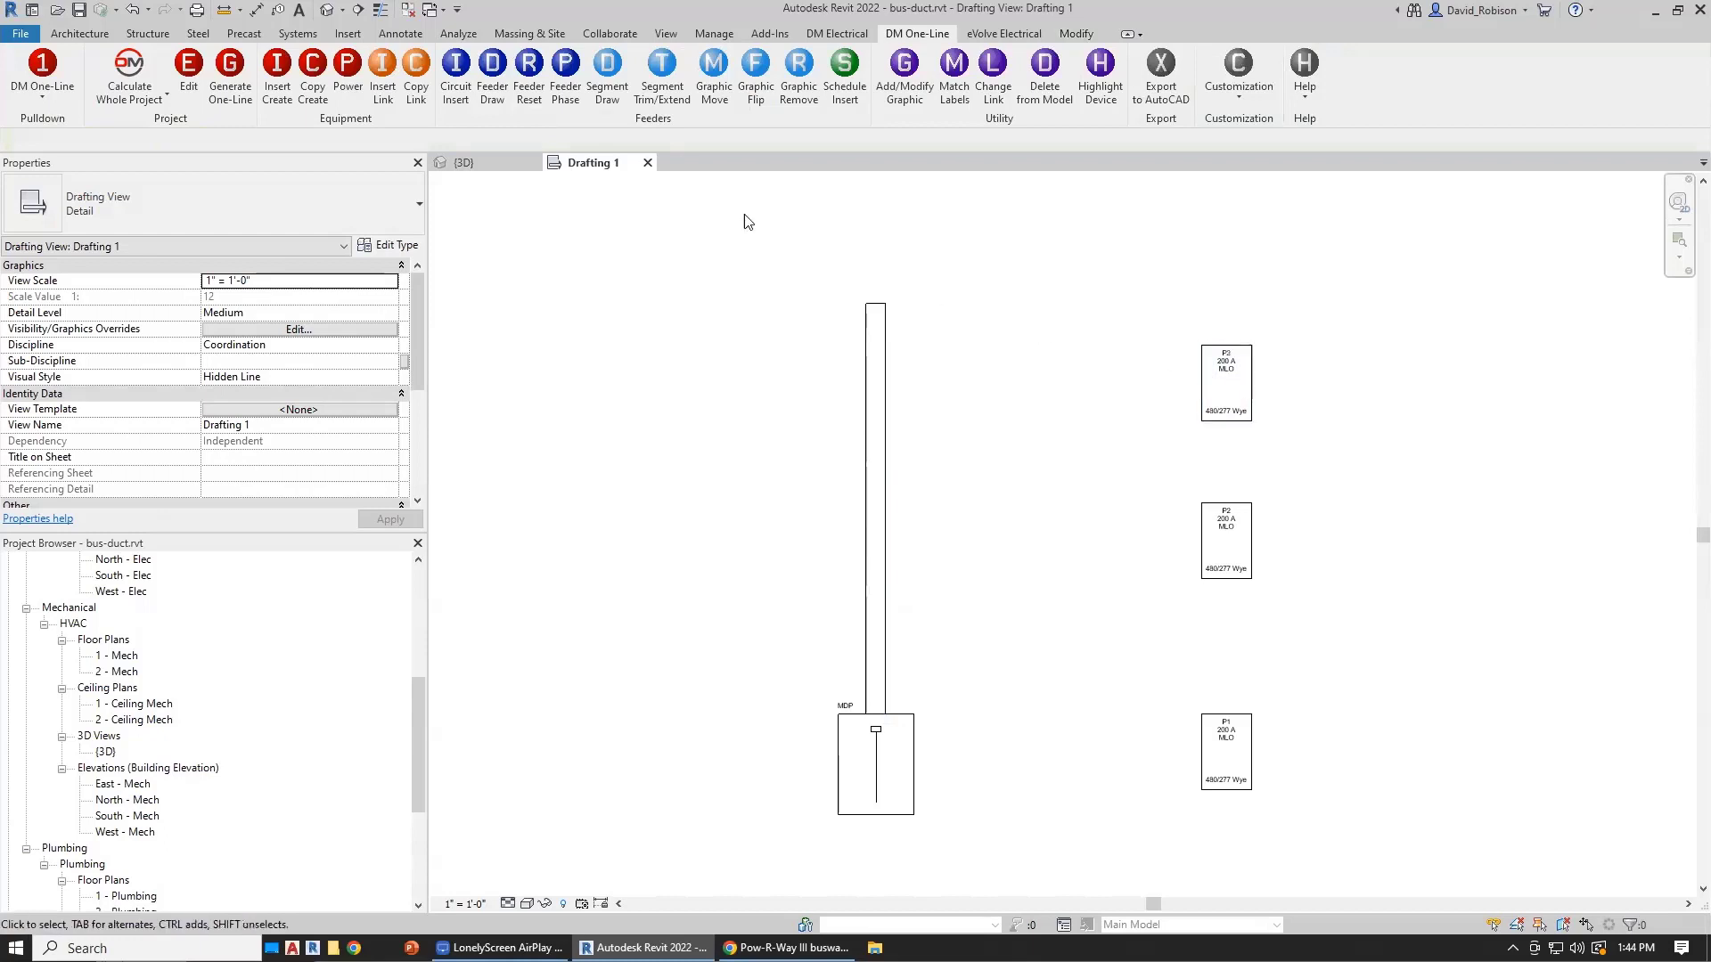
# Step: Redraw the feeders to P3, P2 and P1 with Feeder Reset, starting each from the bus duct's side facing the panels
pyautogui.click(529, 78)
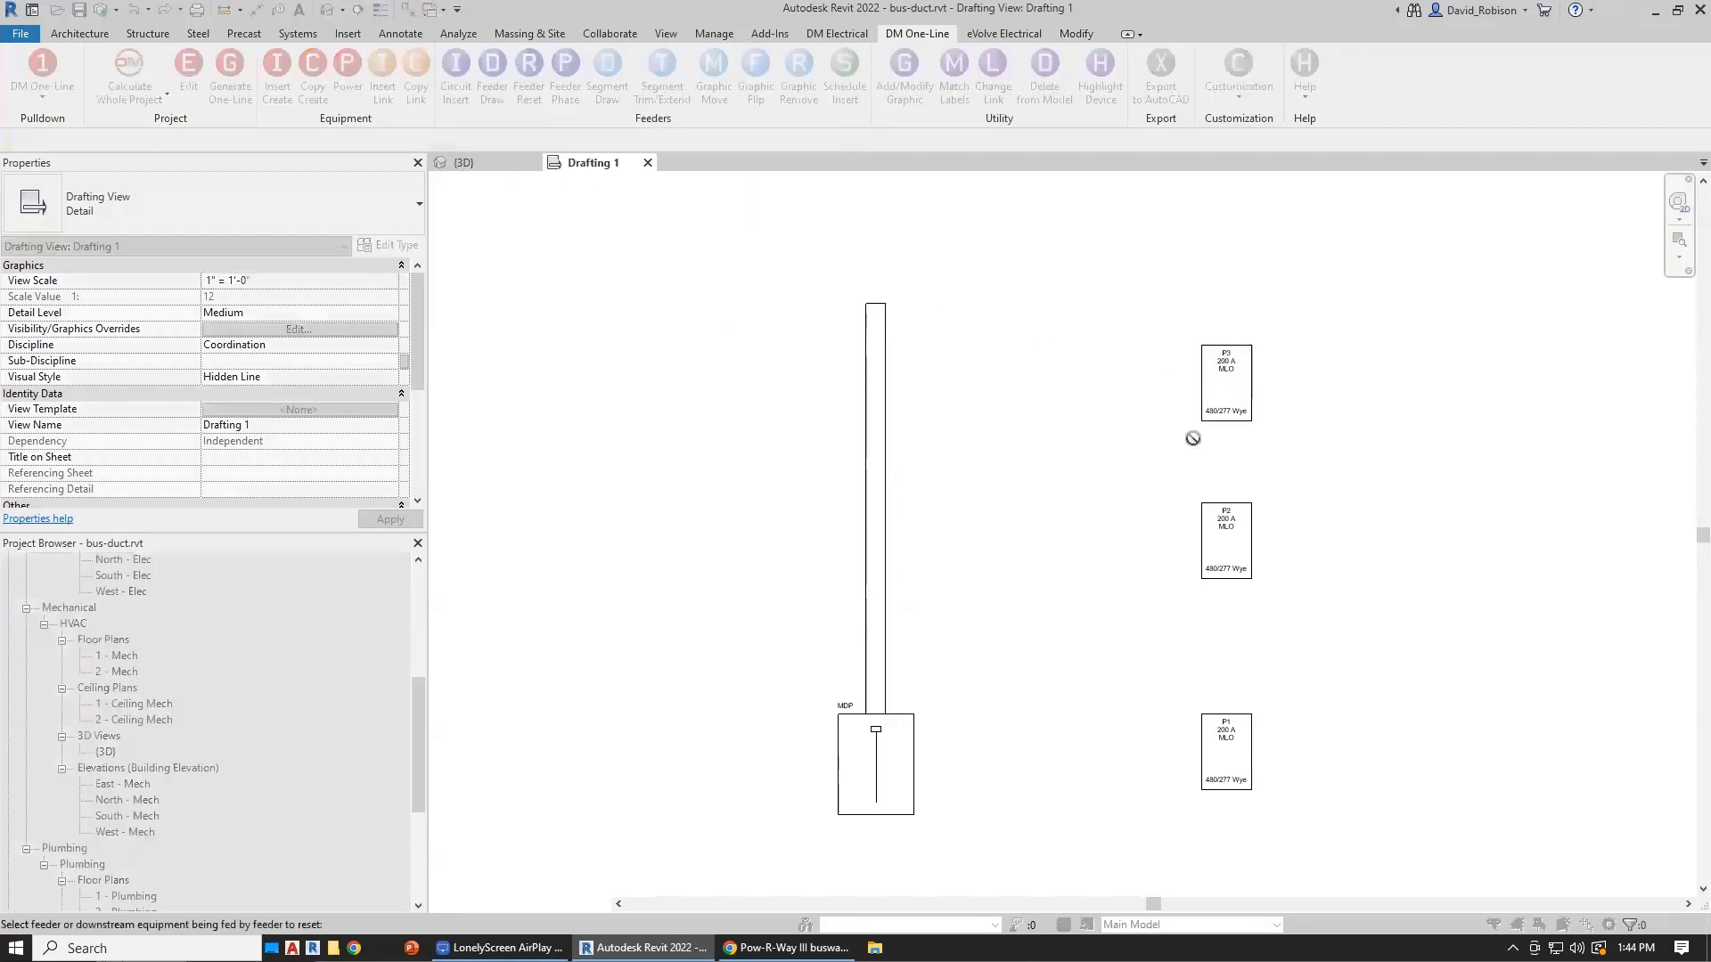
pyautogui.click(1232, 349)
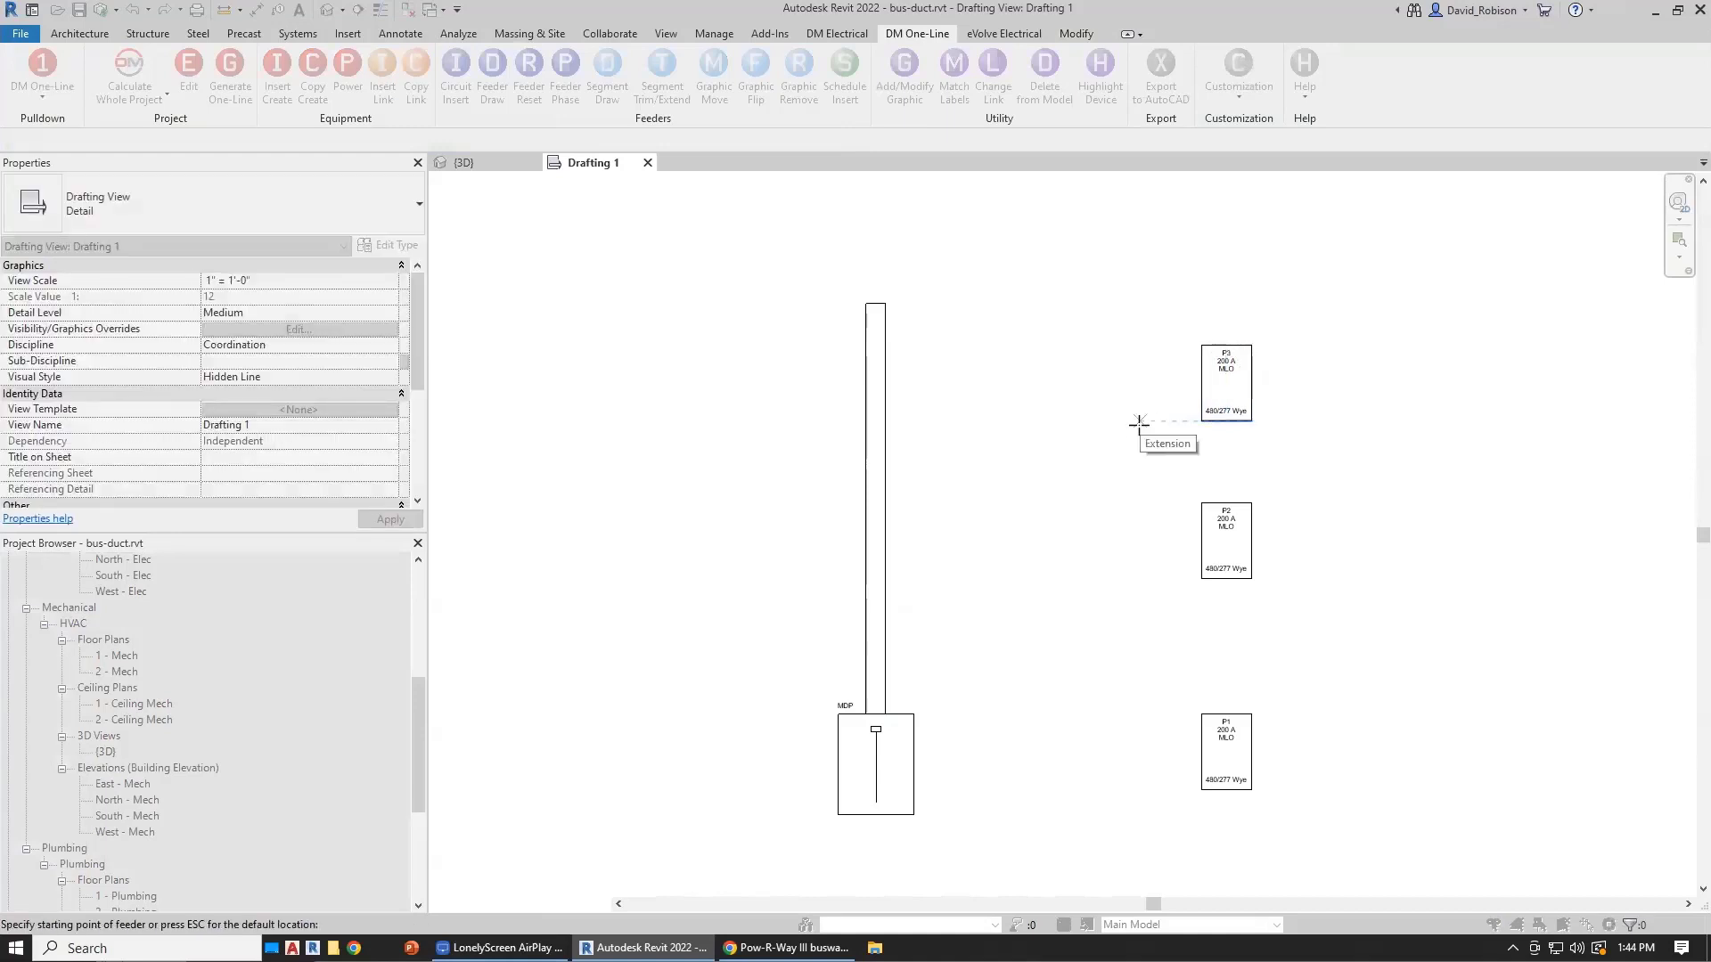
pyautogui.click(885, 322)
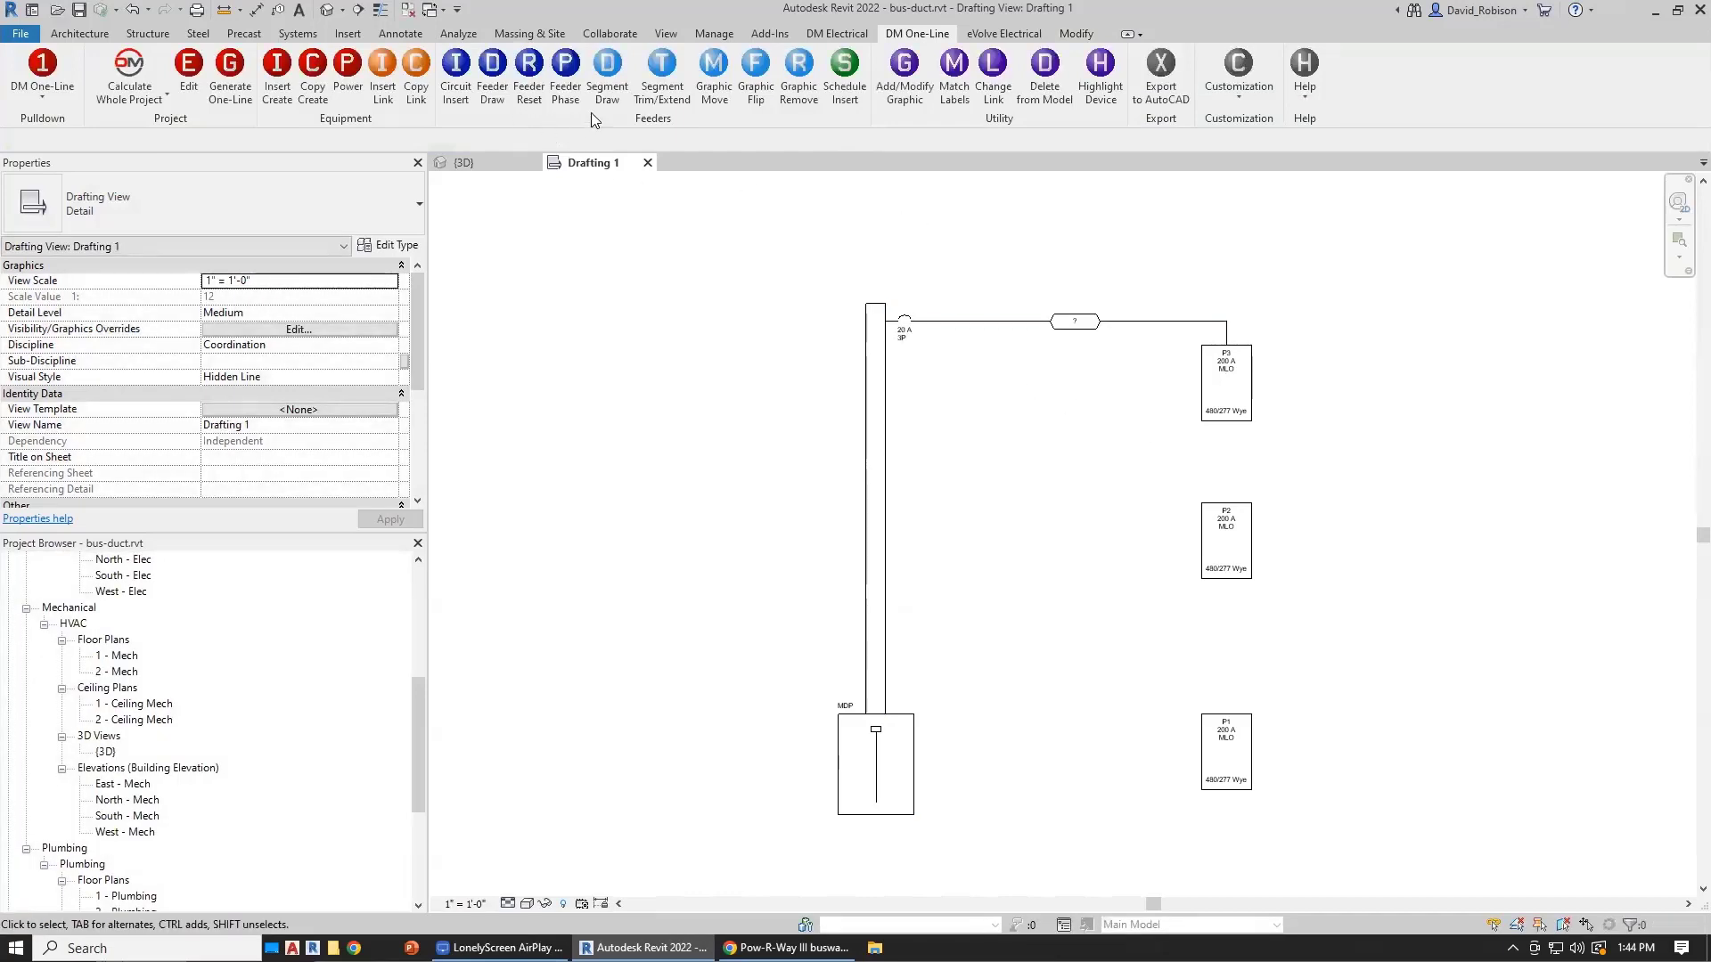
pyautogui.click(531, 94)
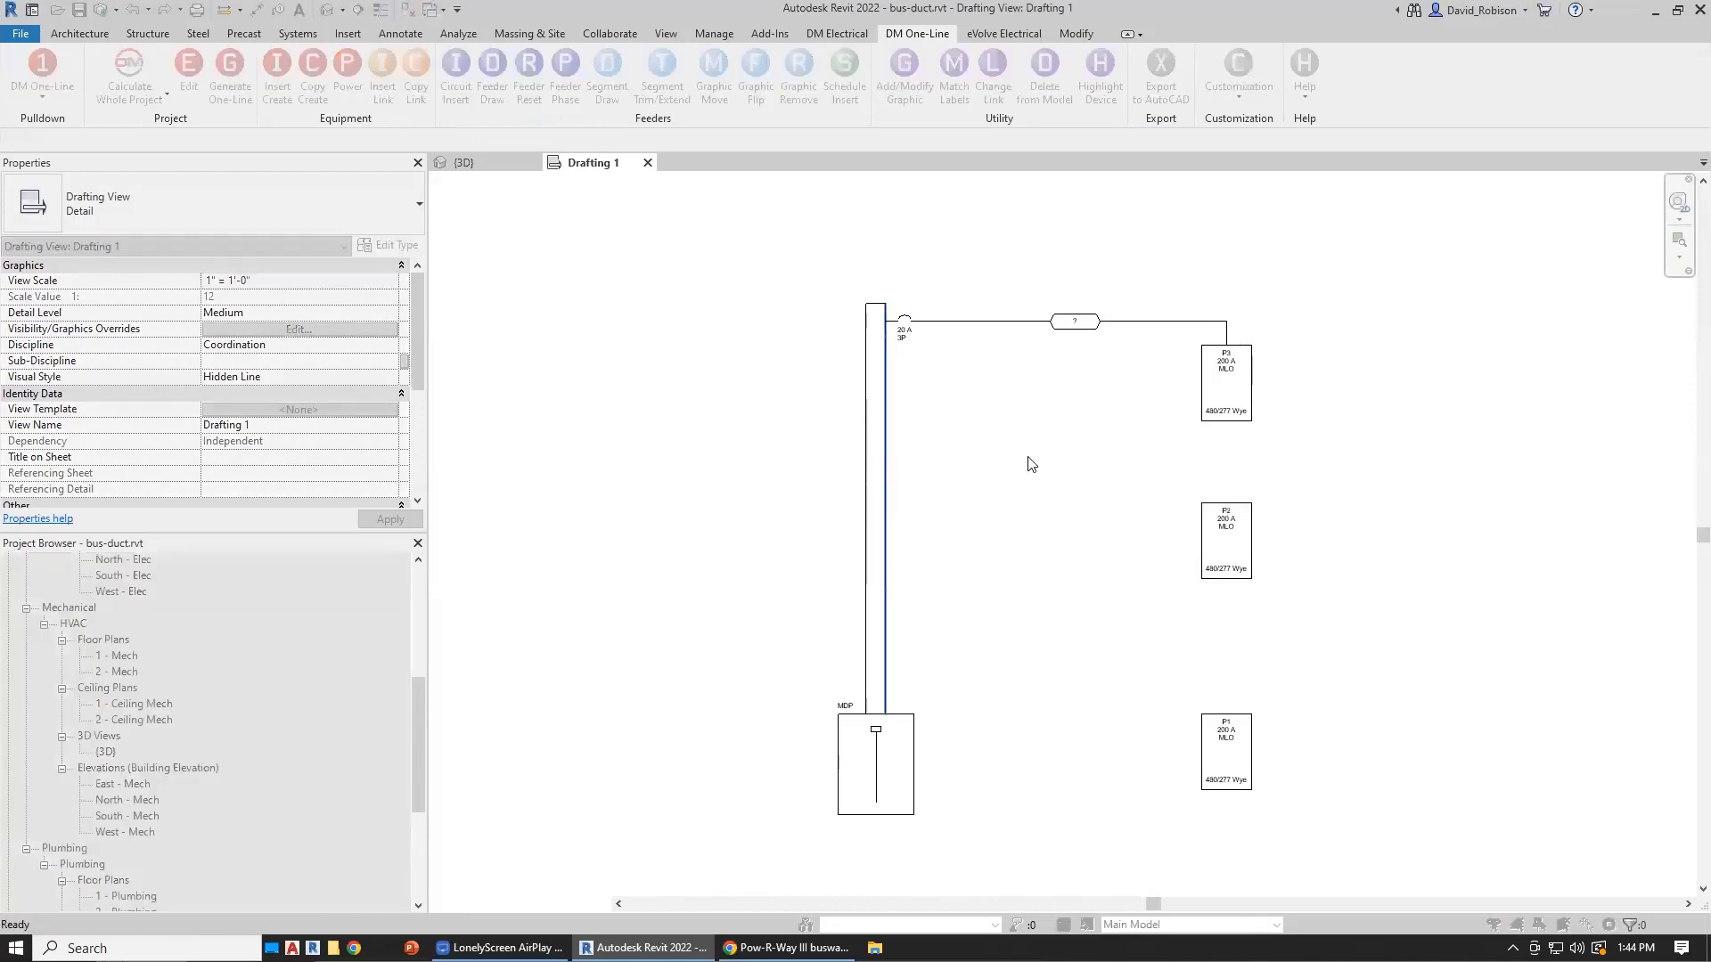
pyautogui.press('Escape')
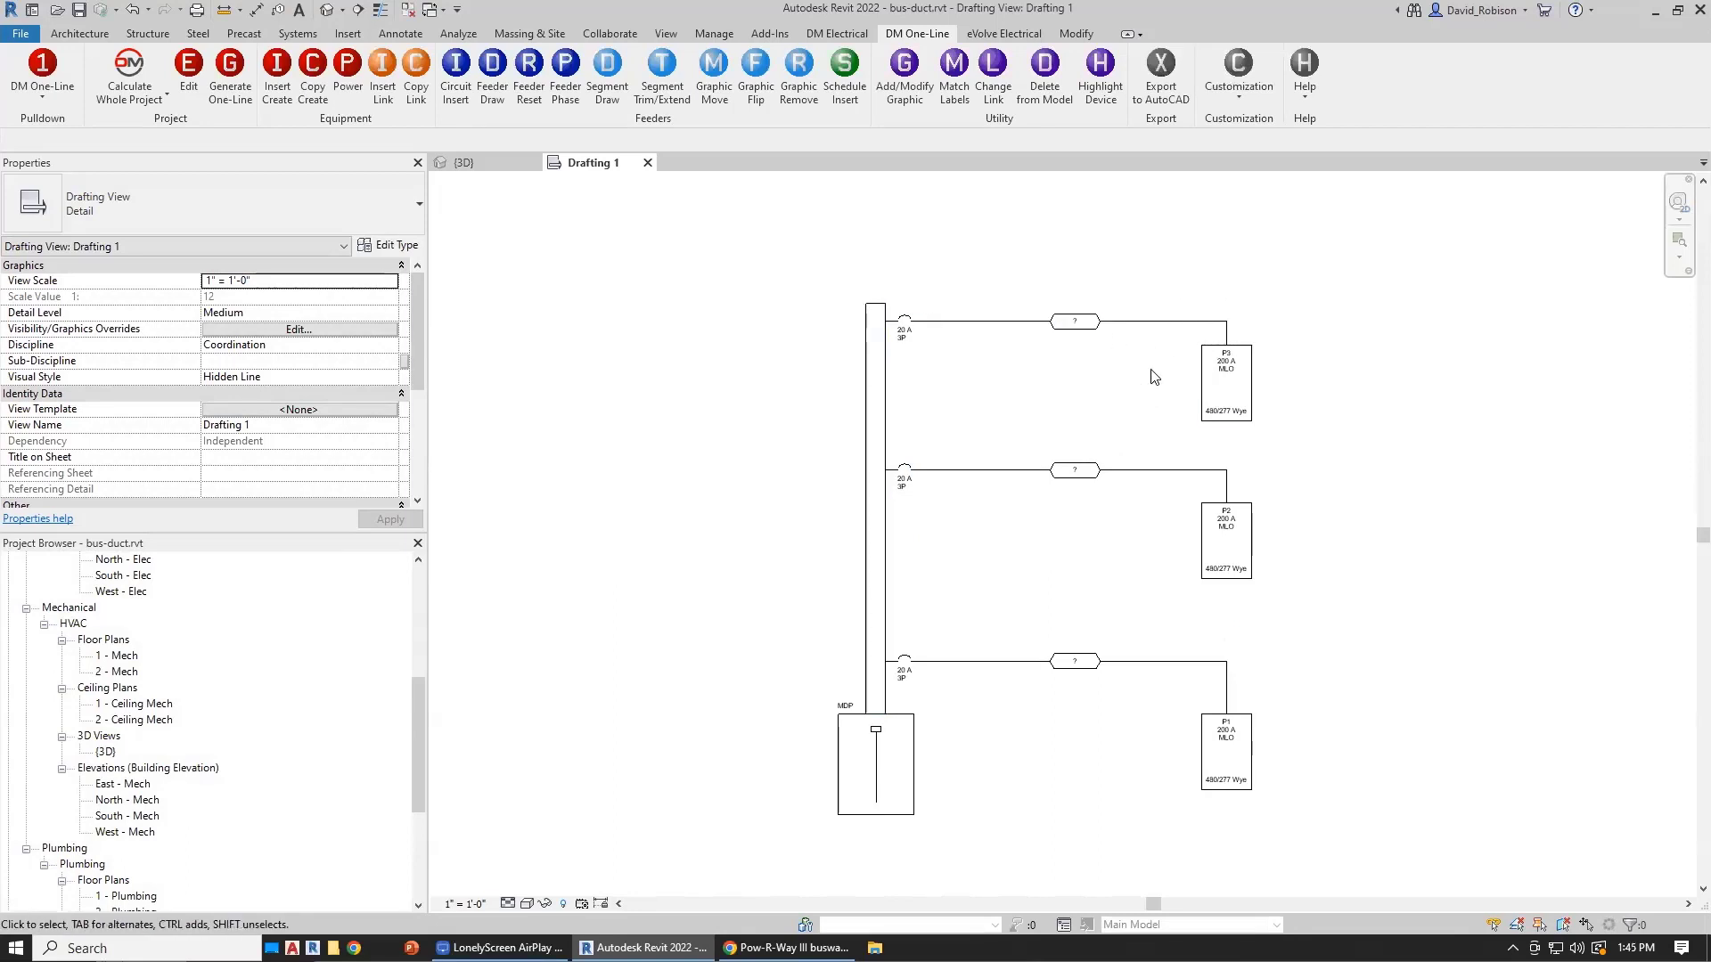
# Step: Change the breaker graphic on P3's feeder to a Non-fused Disconnect from the Disconnect group, type Medium Solid
pyautogui.scroll(3, 892, 312)
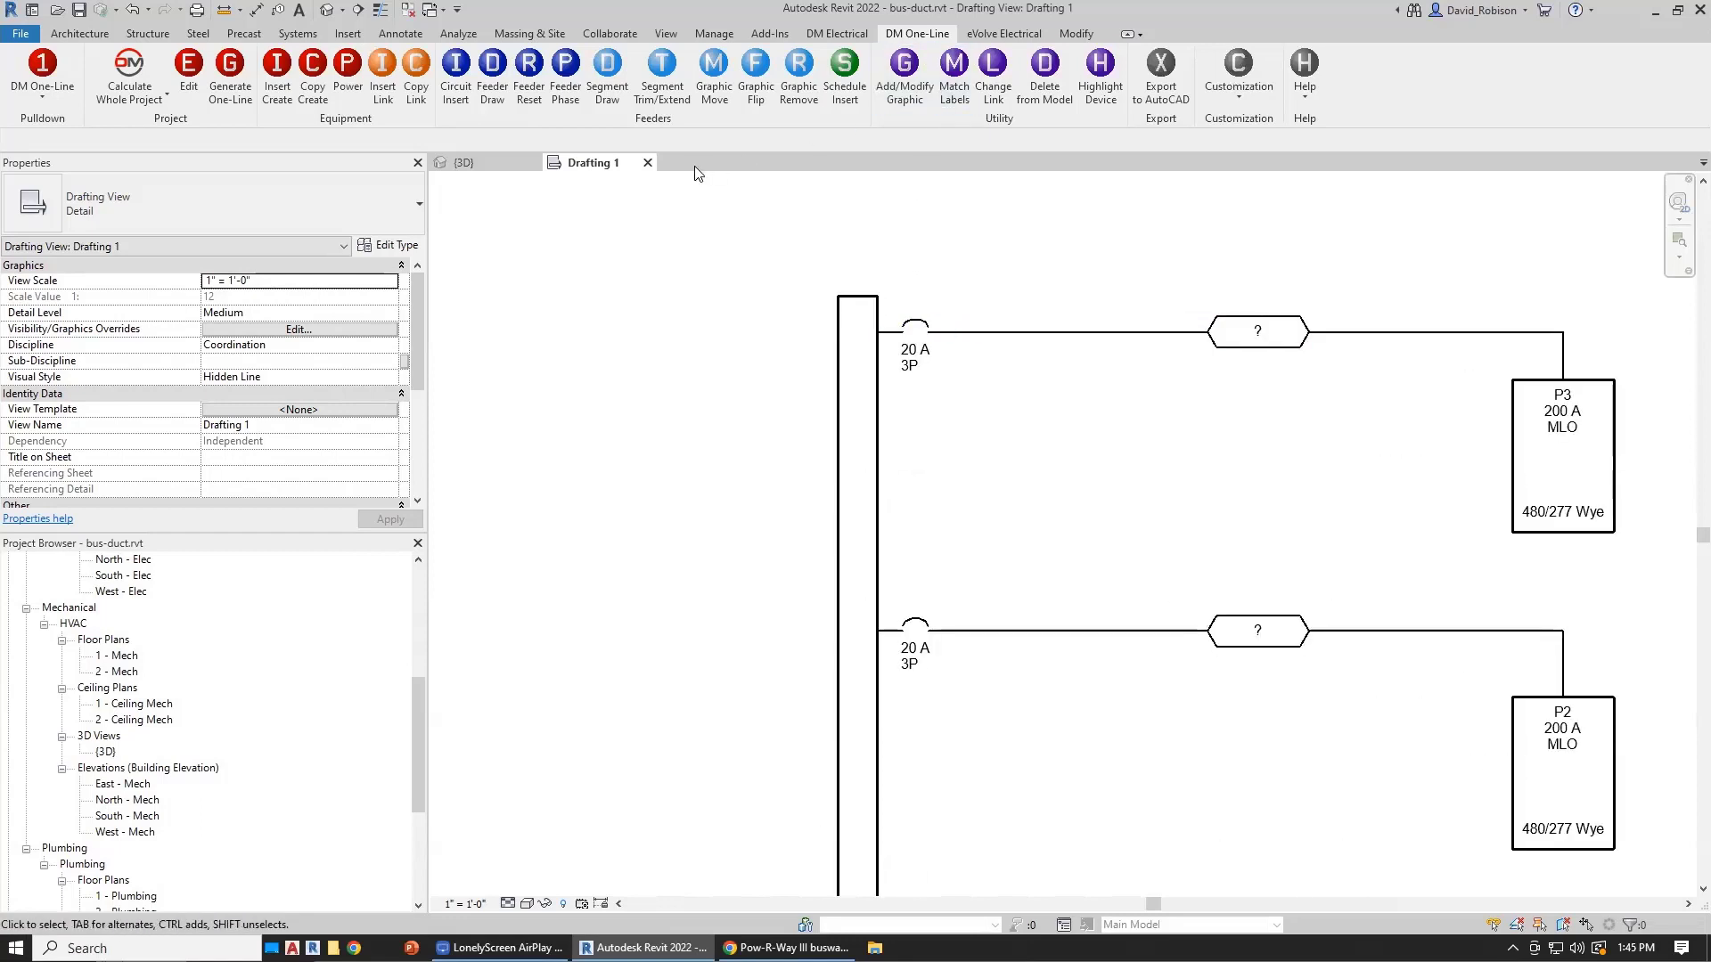
pyautogui.click(906, 71)
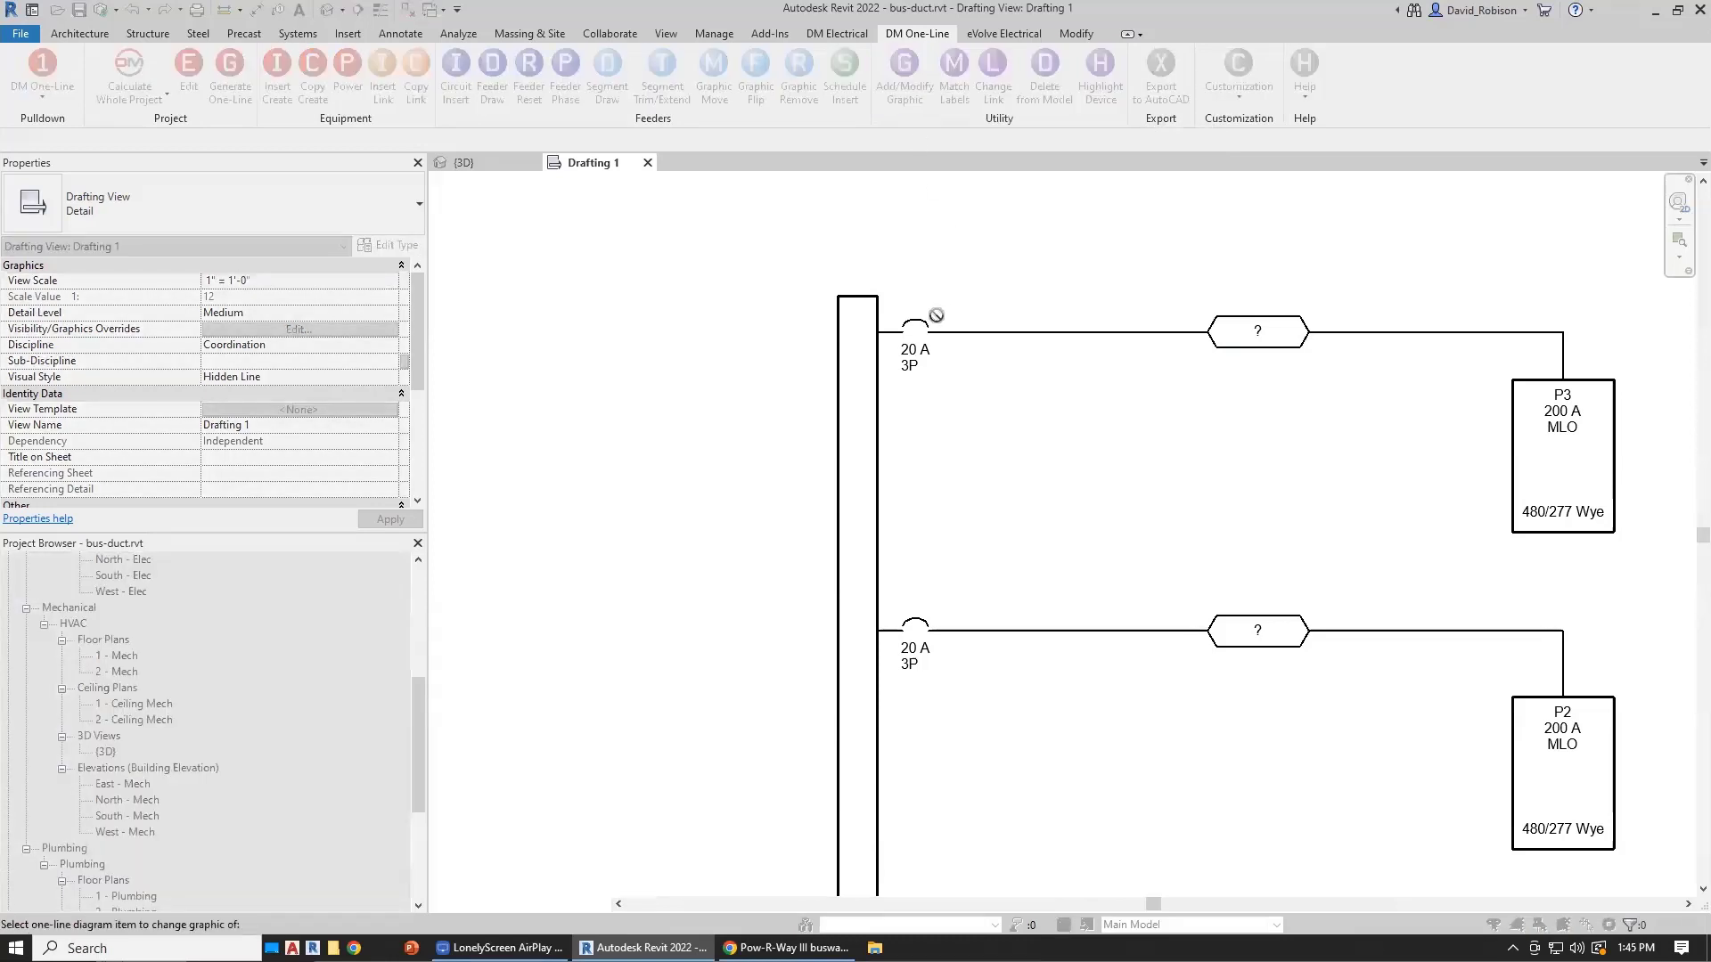
pyautogui.click(937, 336)
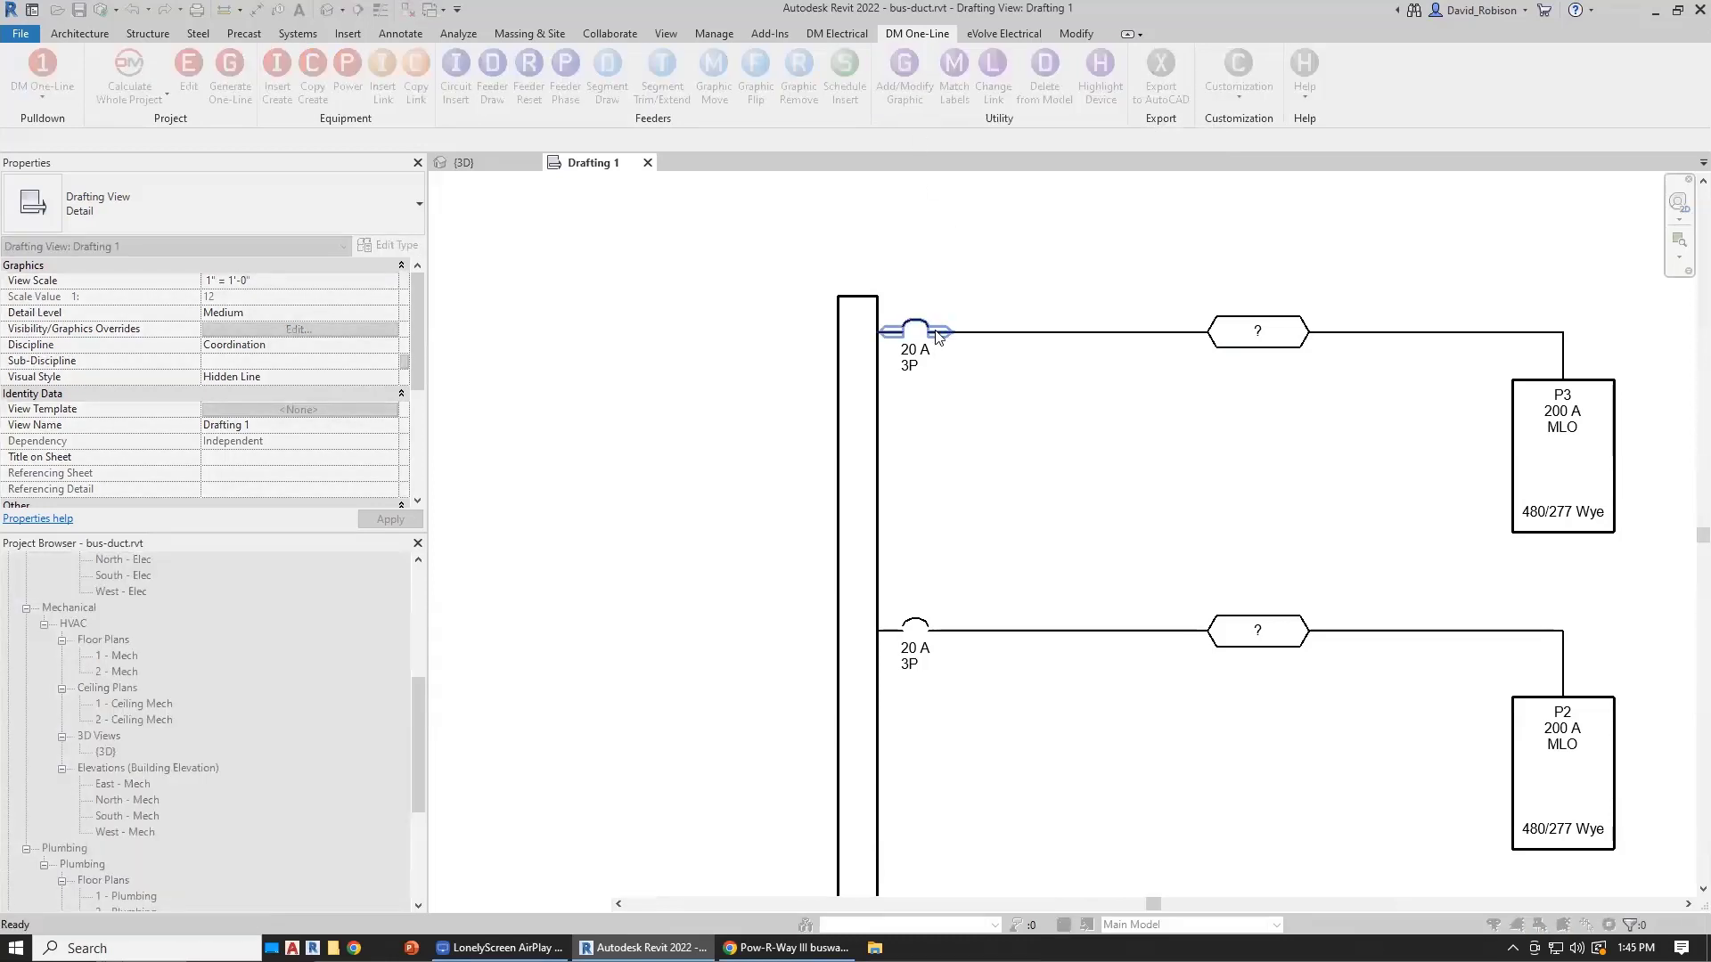
pyautogui.click(835, 446)
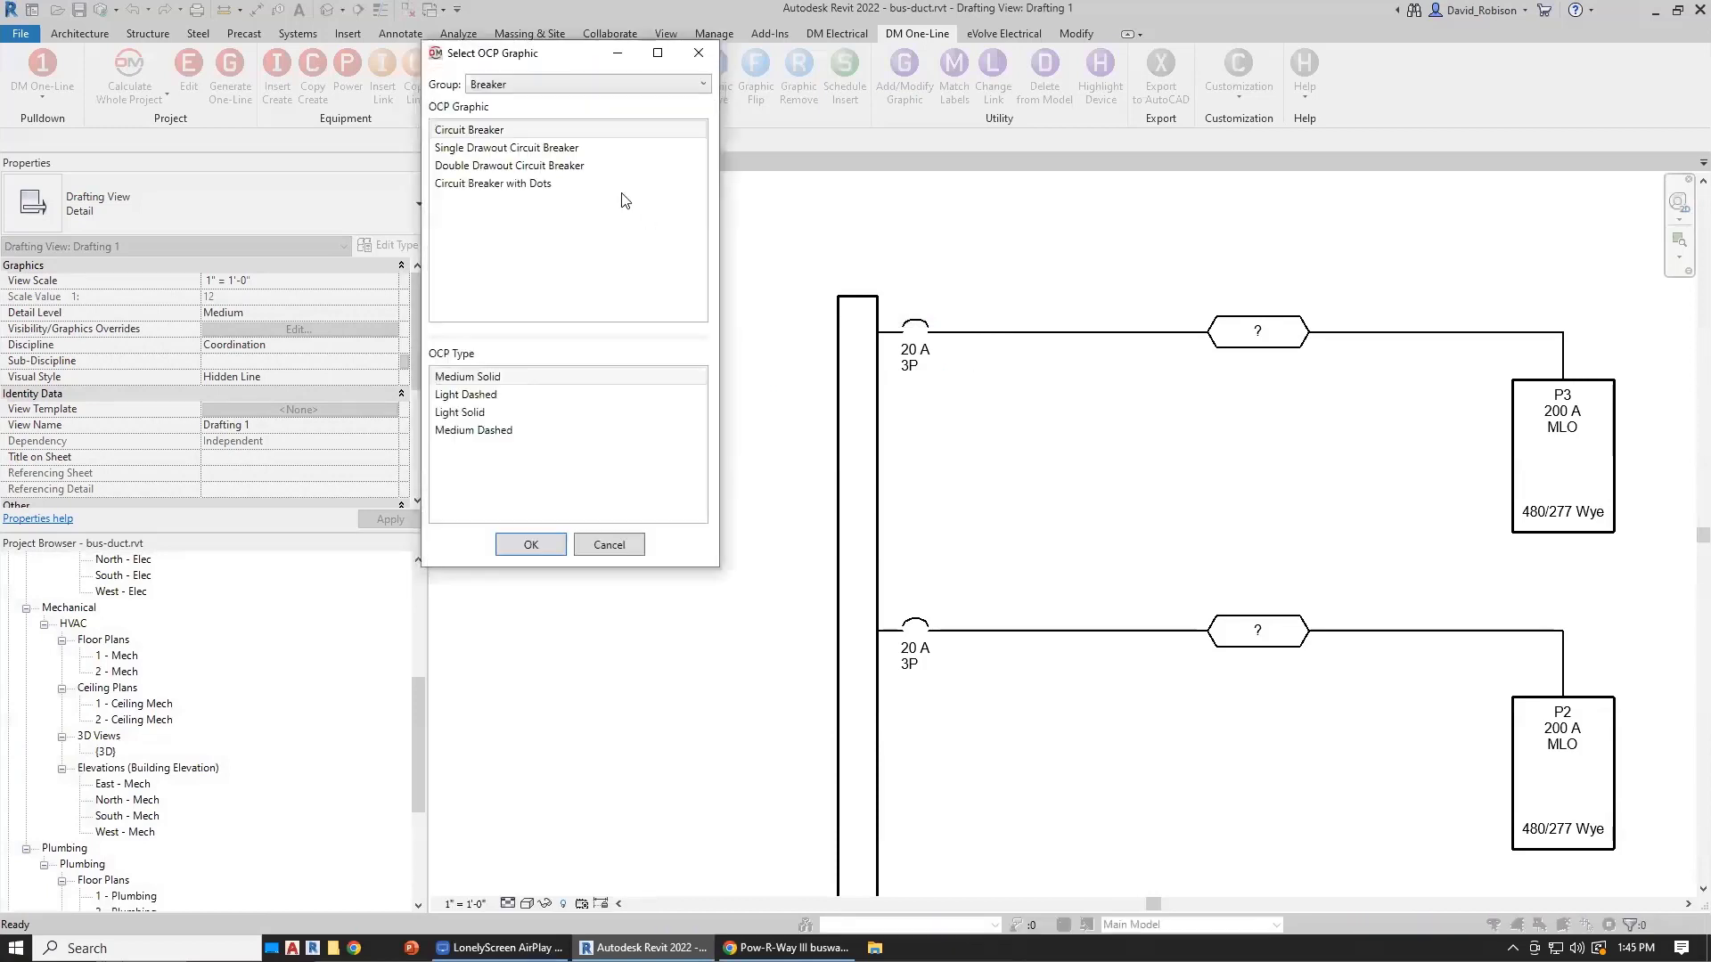
pyautogui.click(518, 85)
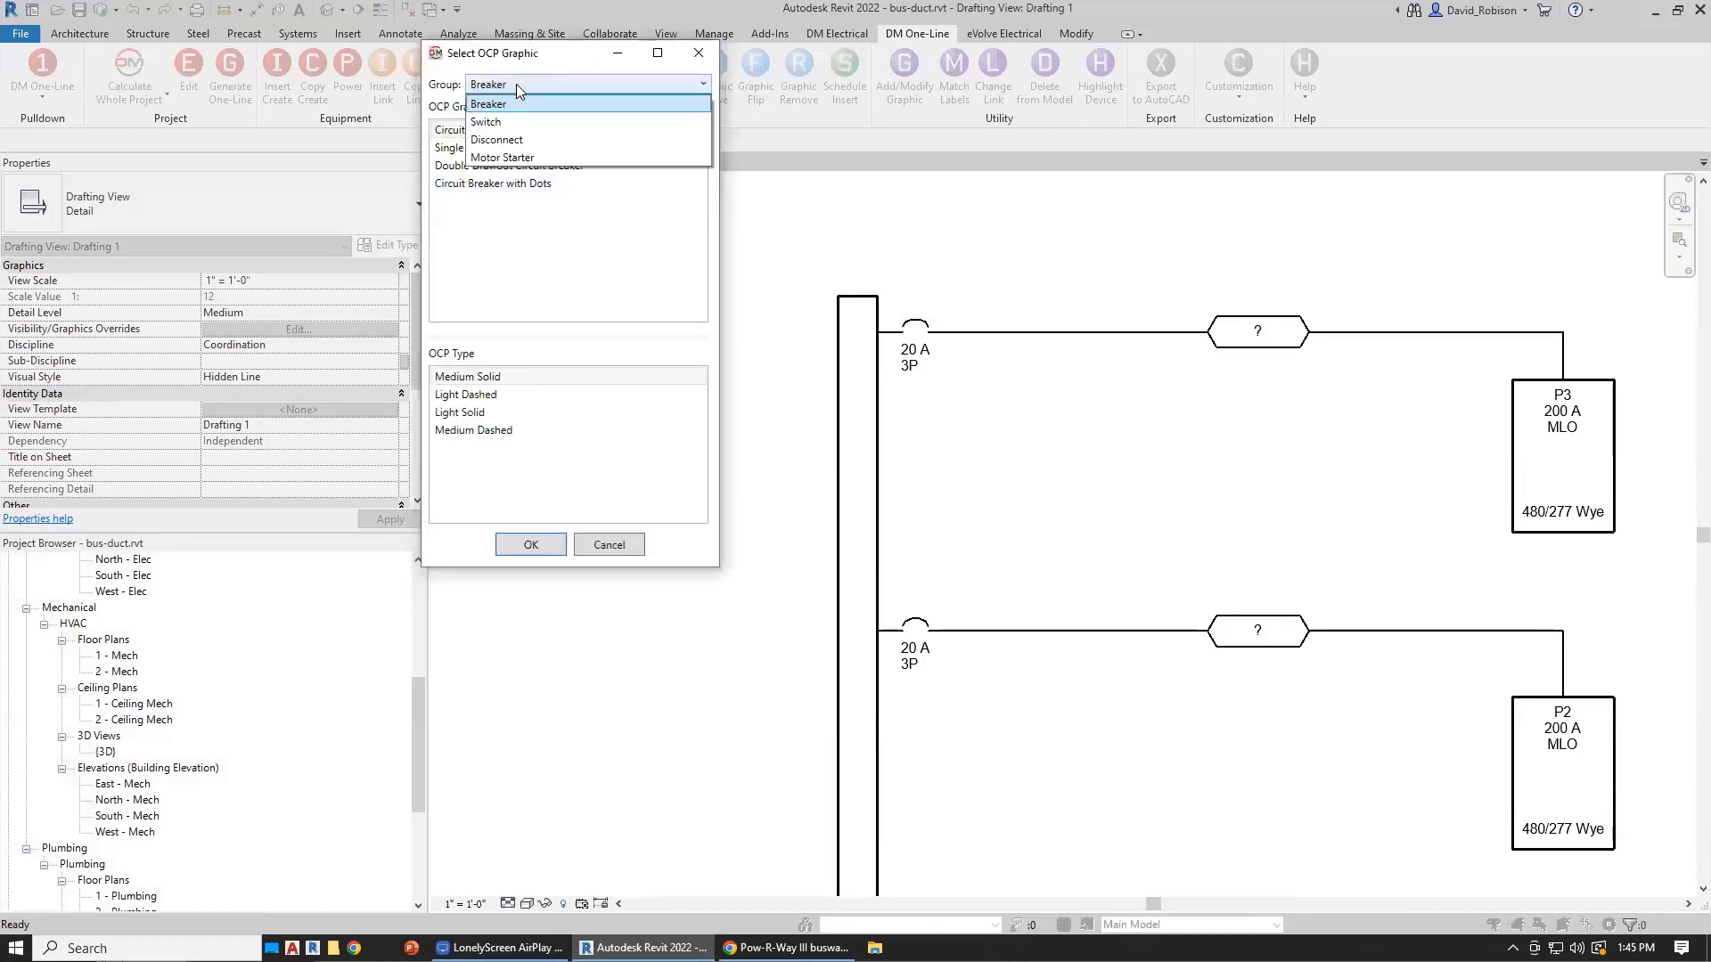
pyautogui.click(509, 141)
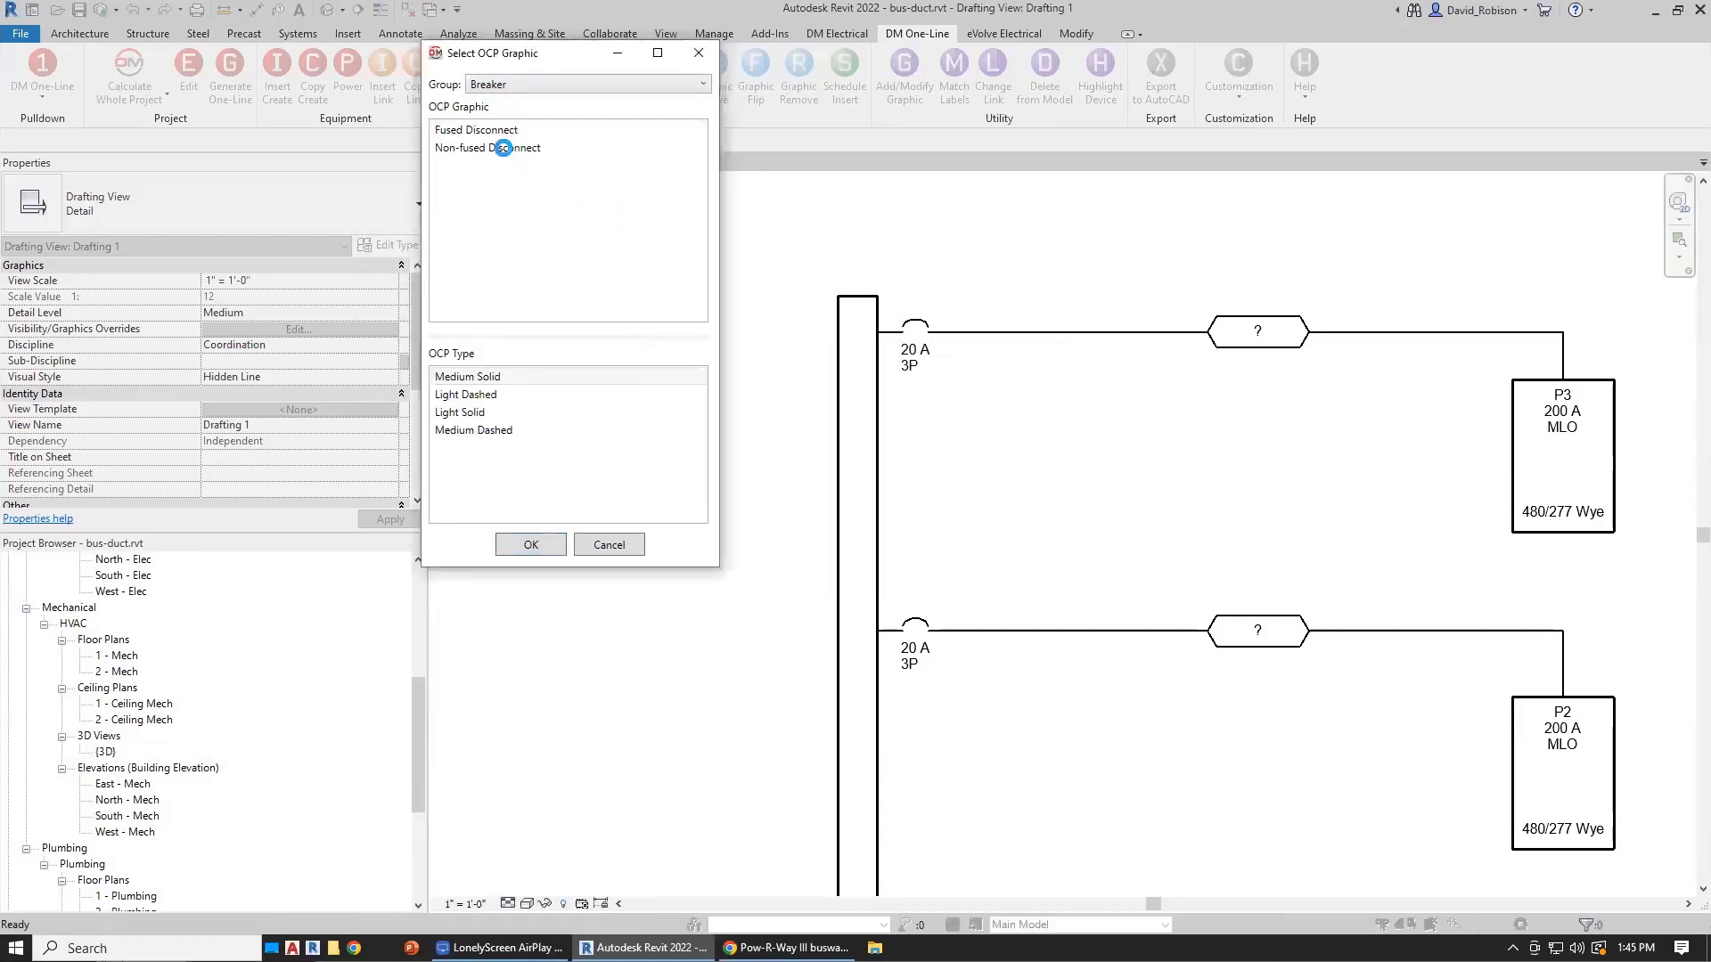
pyautogui.click(503, 148)
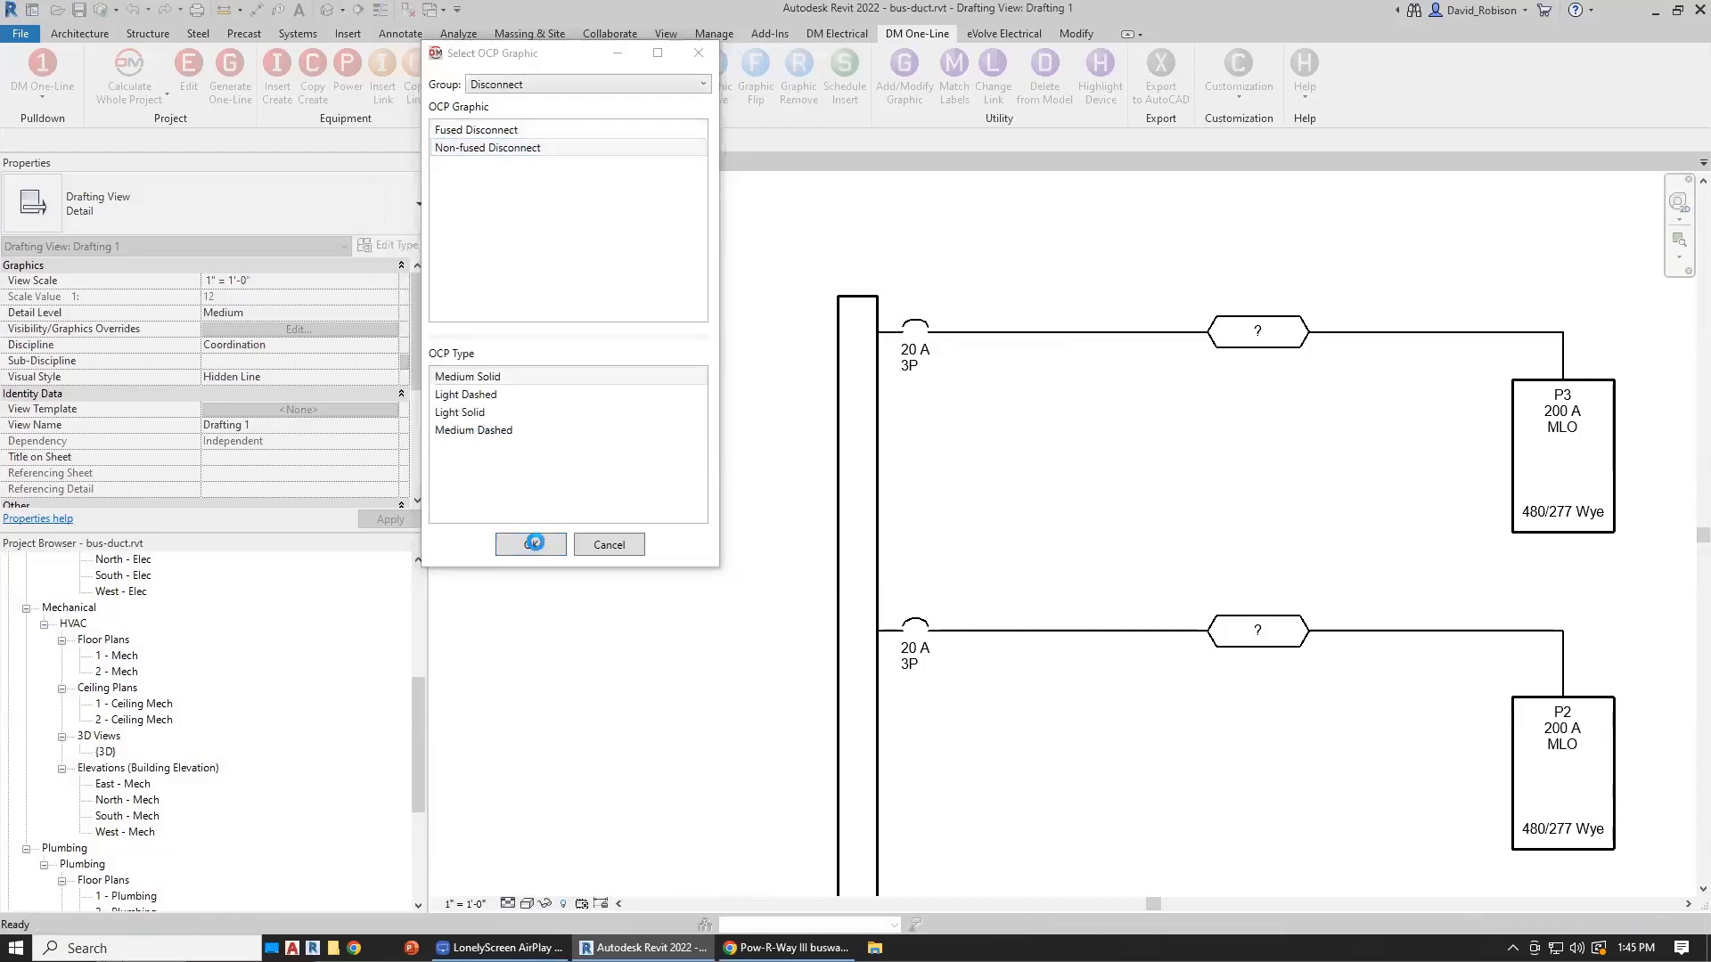
pyautogui.click(535, 546)
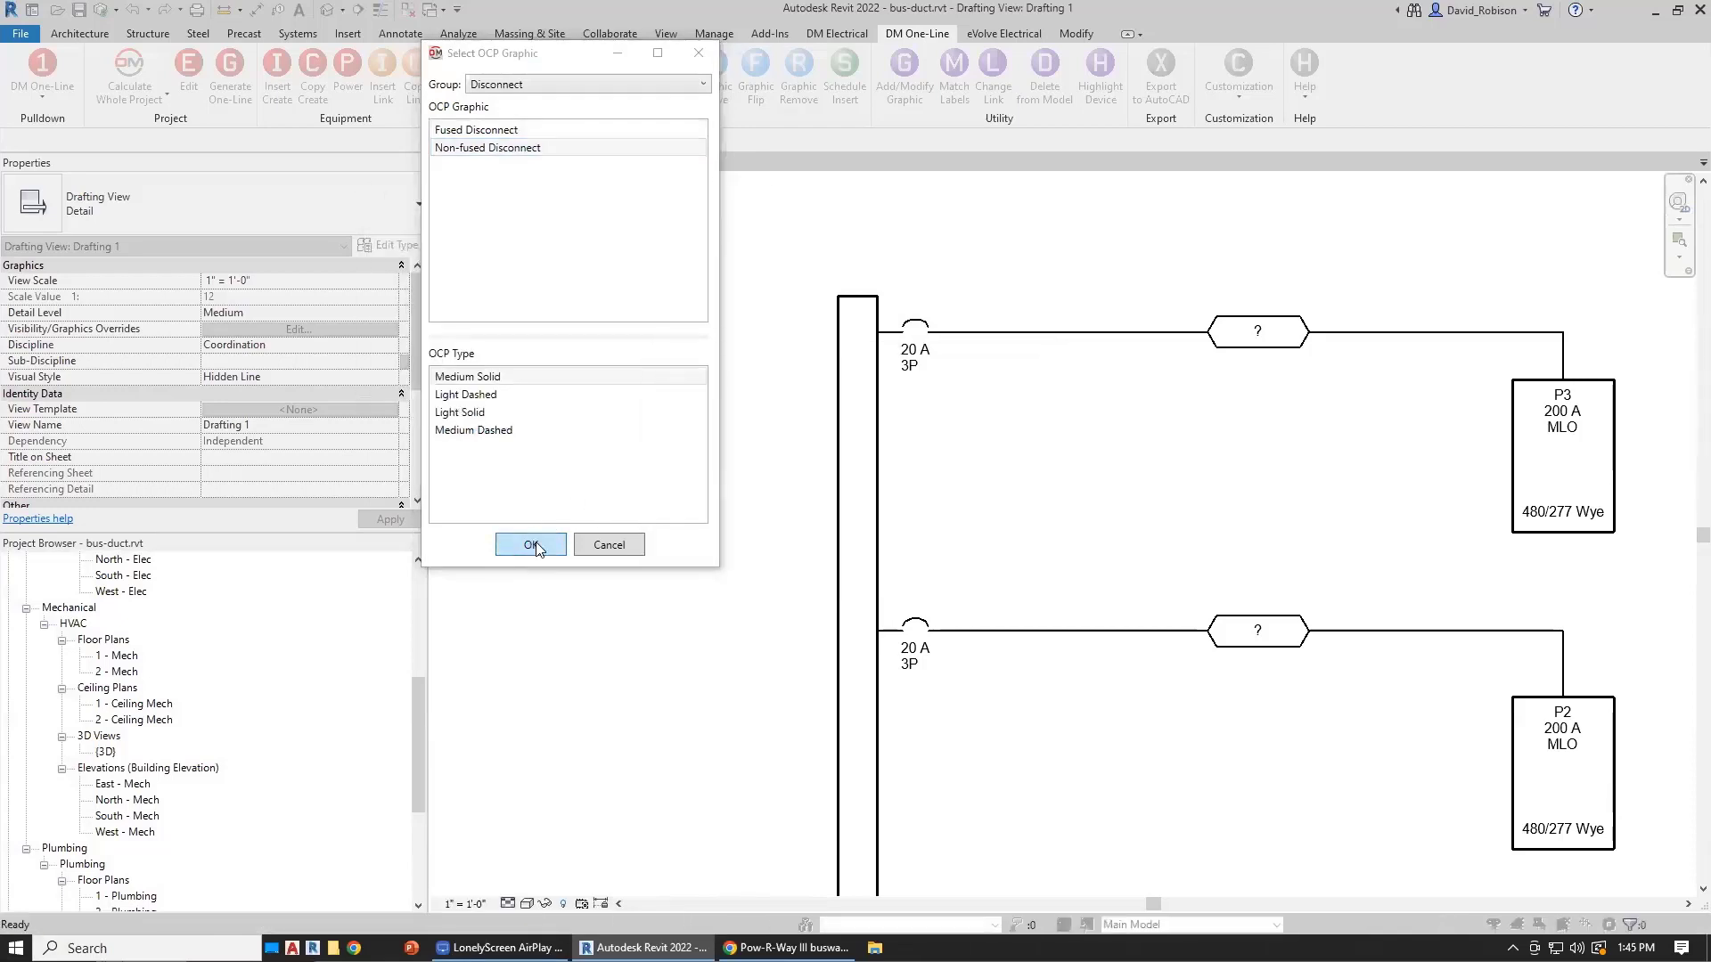
pyautogui.click(535, 545)
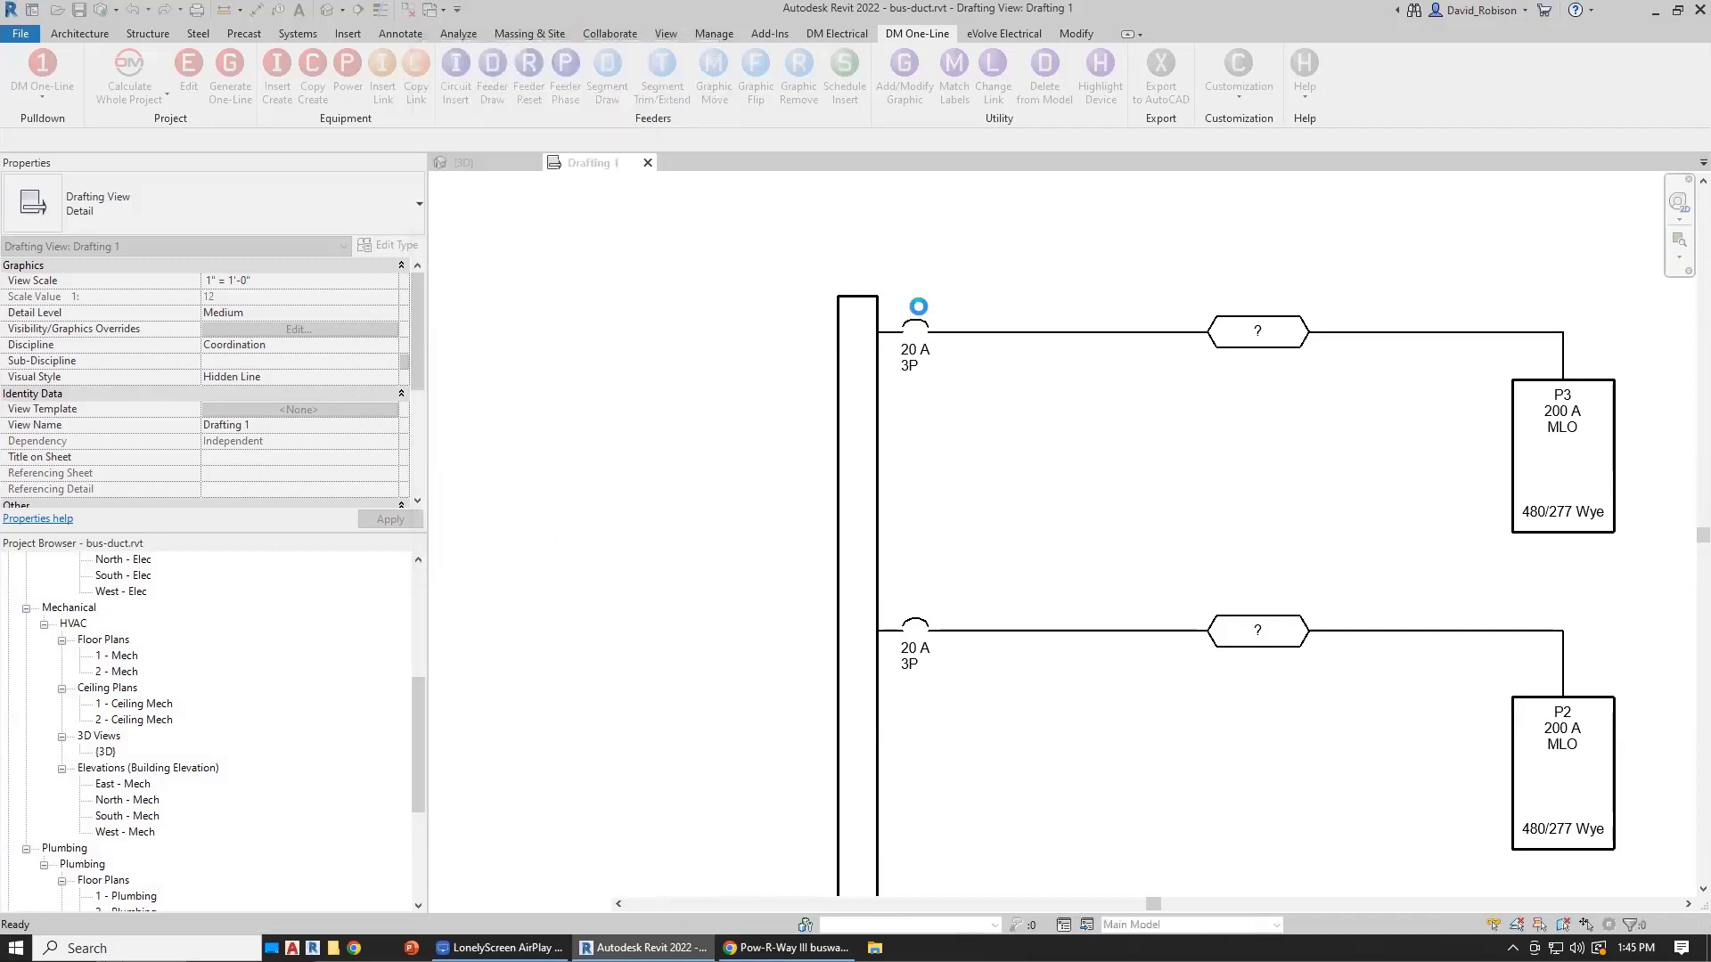
# Step: Move the disconnect symbol on P3's feeder flush against the edge of the bus duct
pyautogui.scroll(2, 917, 328)
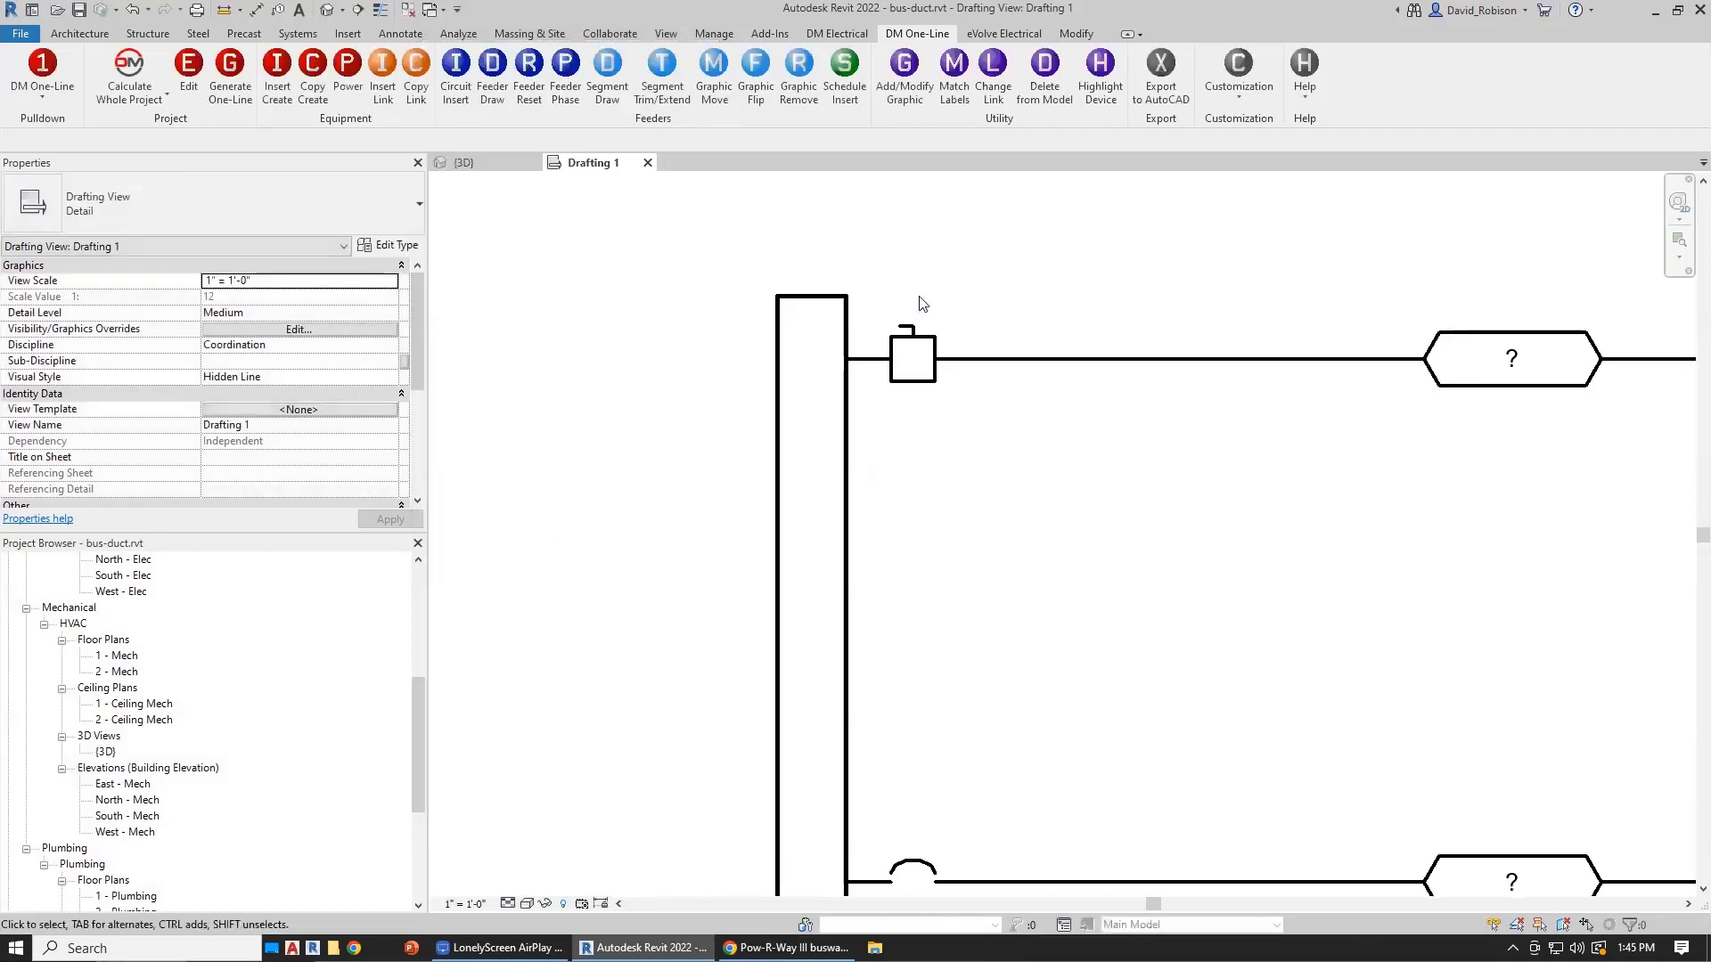
pyautogui.click(915, 363)
pyautogui.moveTo(911, 356); pyautogui.dragTo(866, 356)
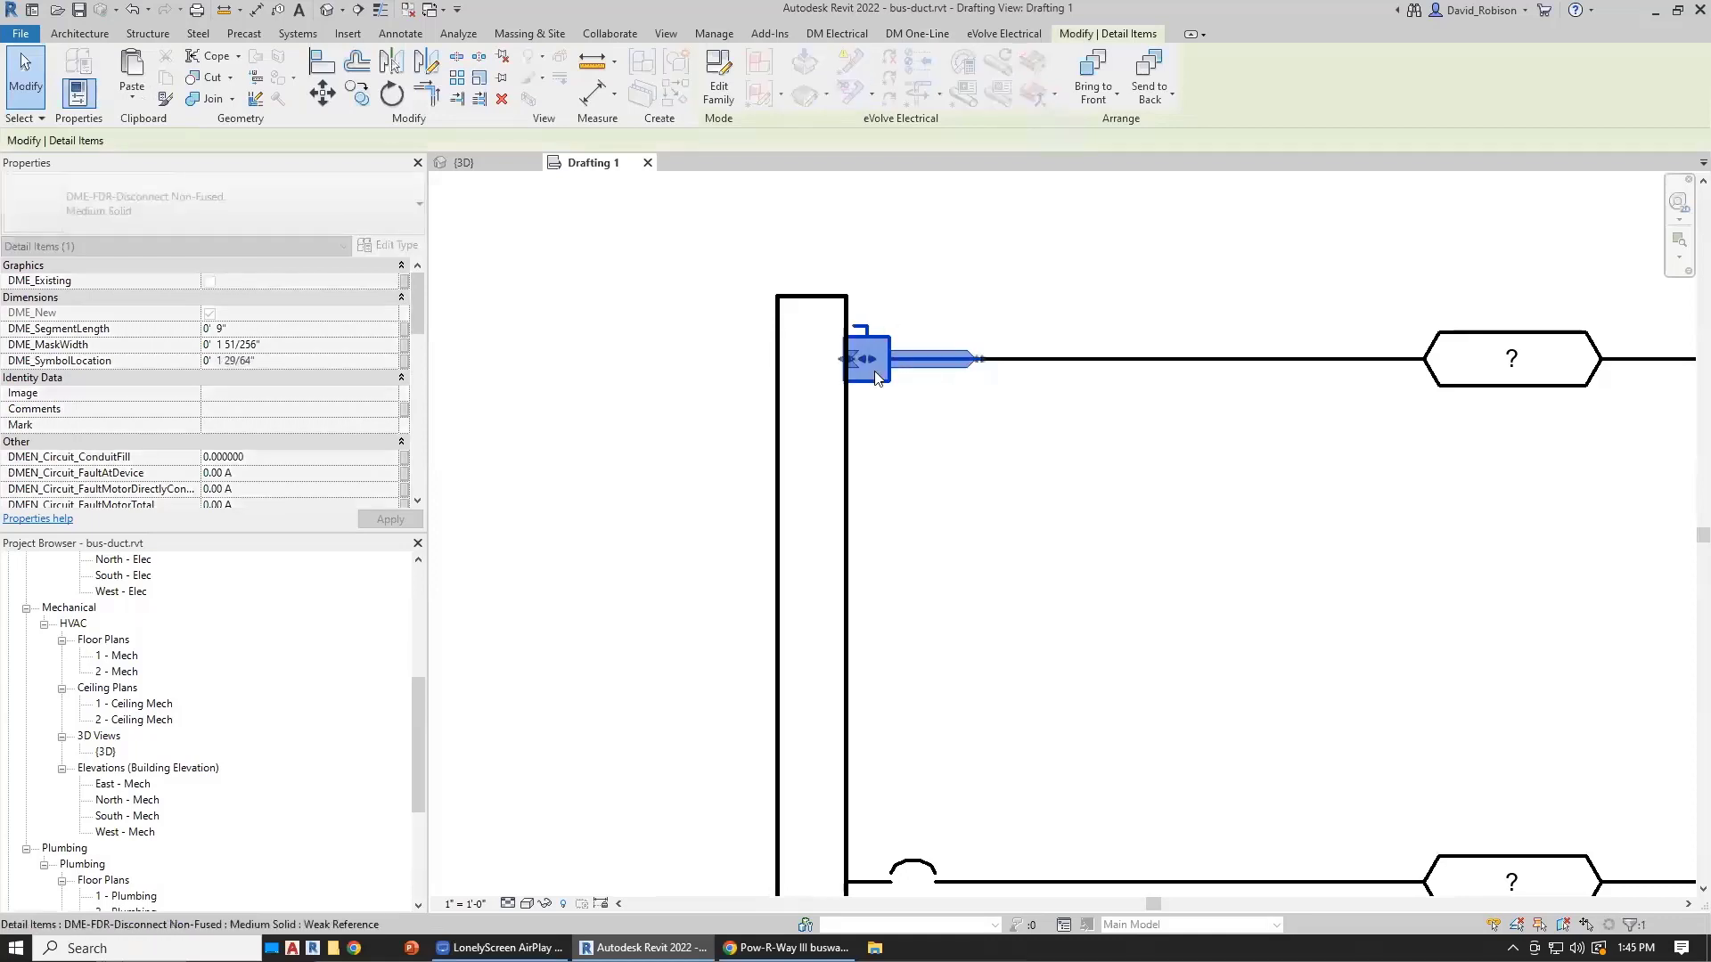
pyautogui.click(966, 459)
pyautogui.scroll(-4, 967, 458)
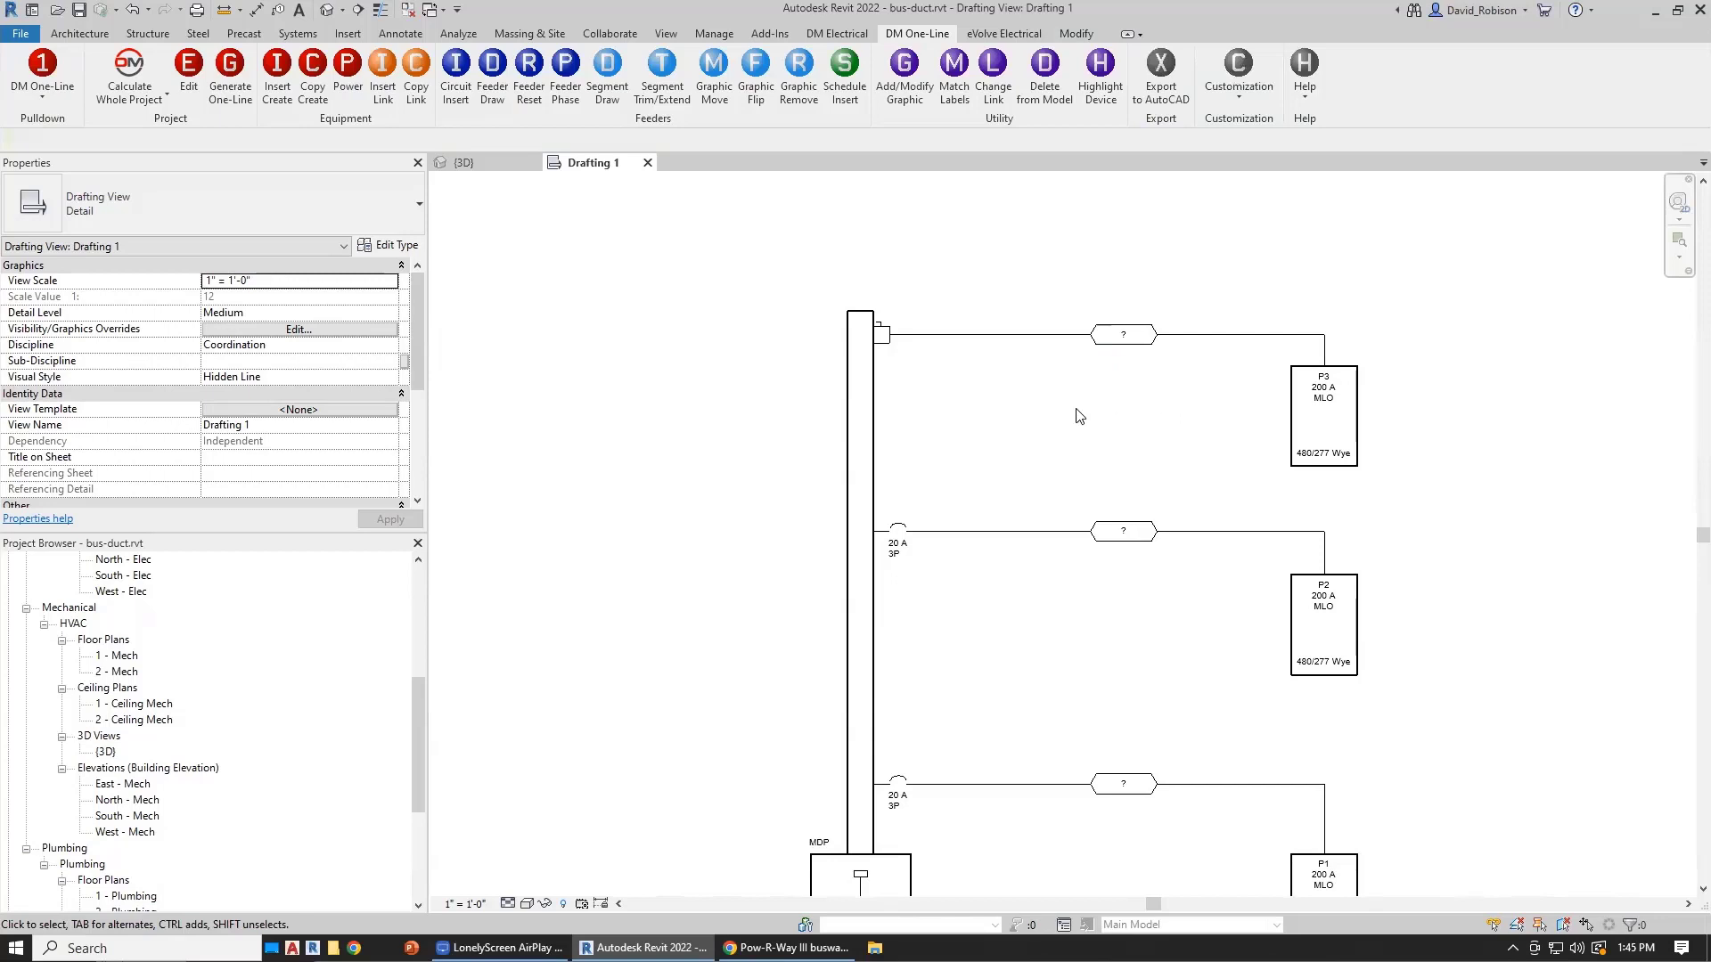
pyautogui.scroll(-2, 1110, 436)
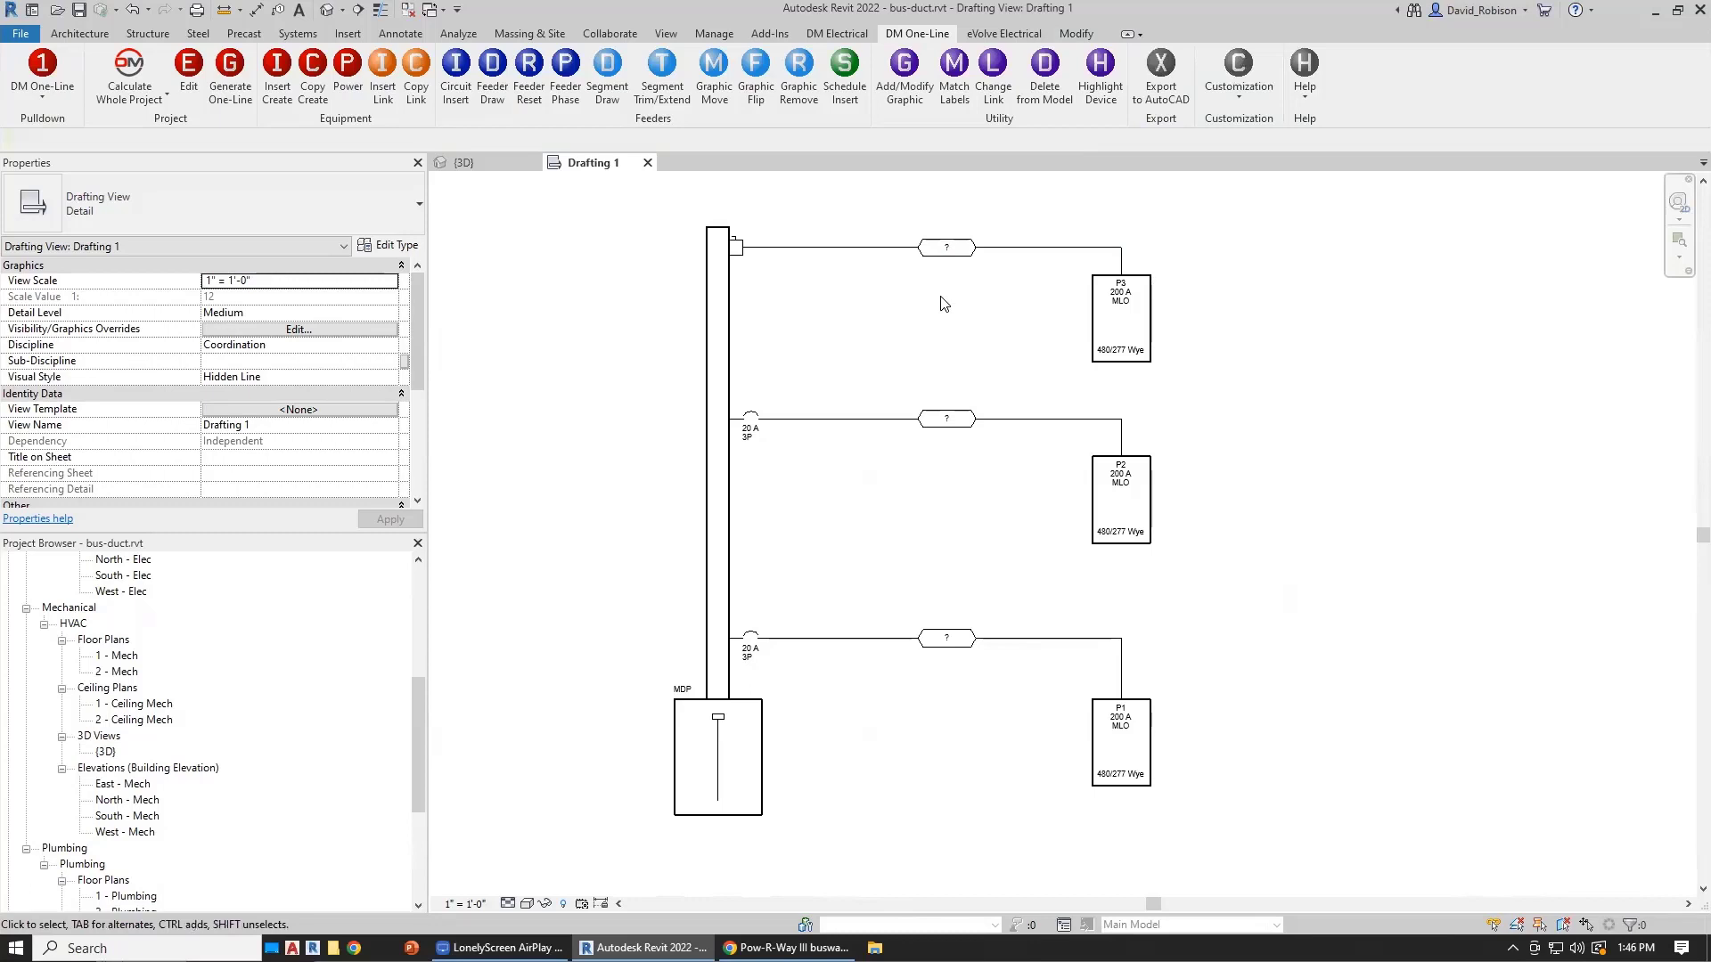
# Step: Open panel P1's feeder settings in DM Electrical's Panel Edit and change its conductor to Custom
pyautogui.click(842, 34)
pyautogui.click(190, 97)
pyautogui.click(732, 320)
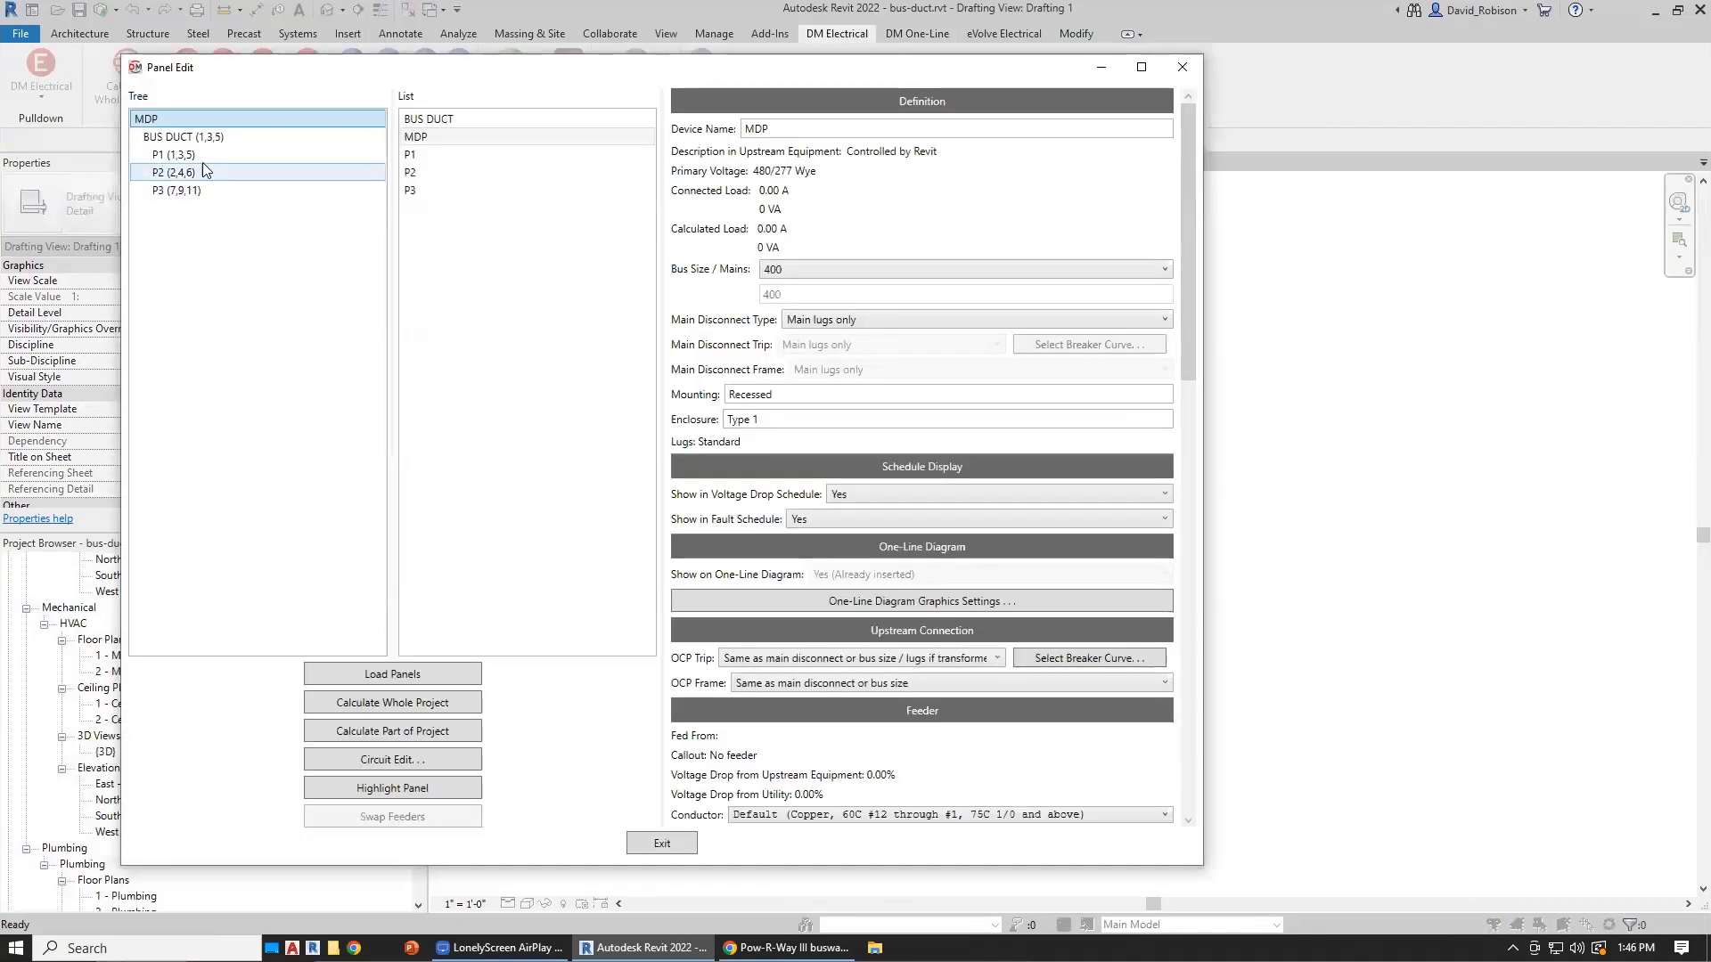
pyautogui.click(197, 157)
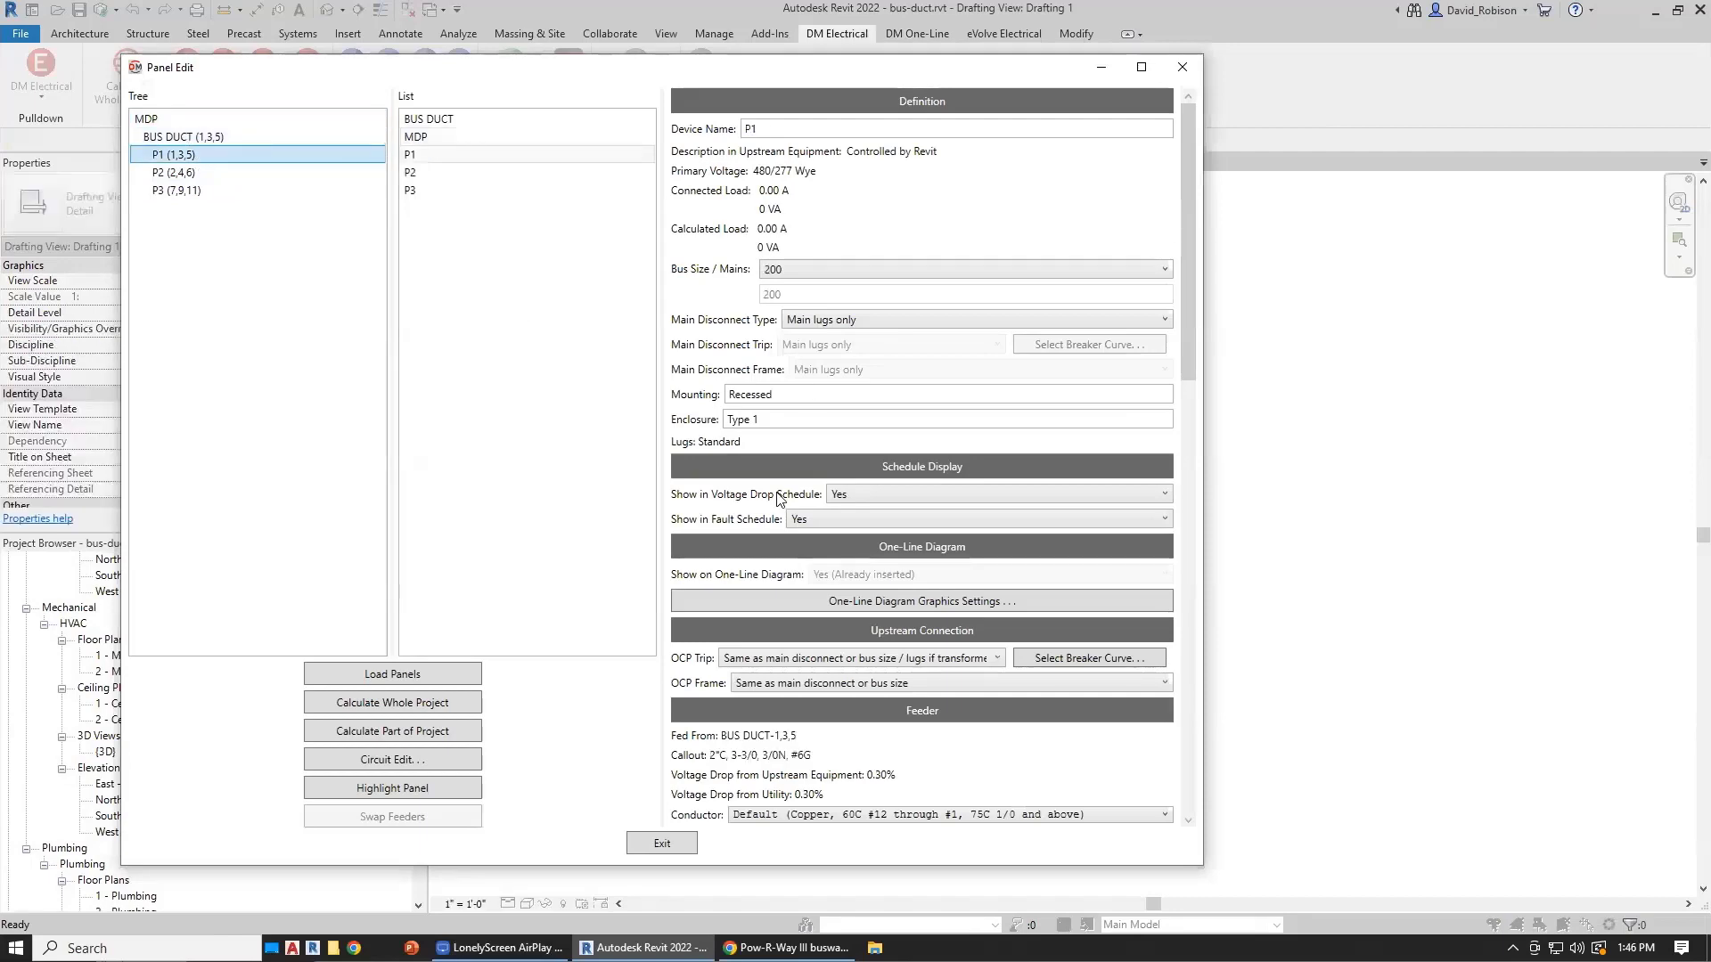
pyautogui.scroll(-7, 784, 525)
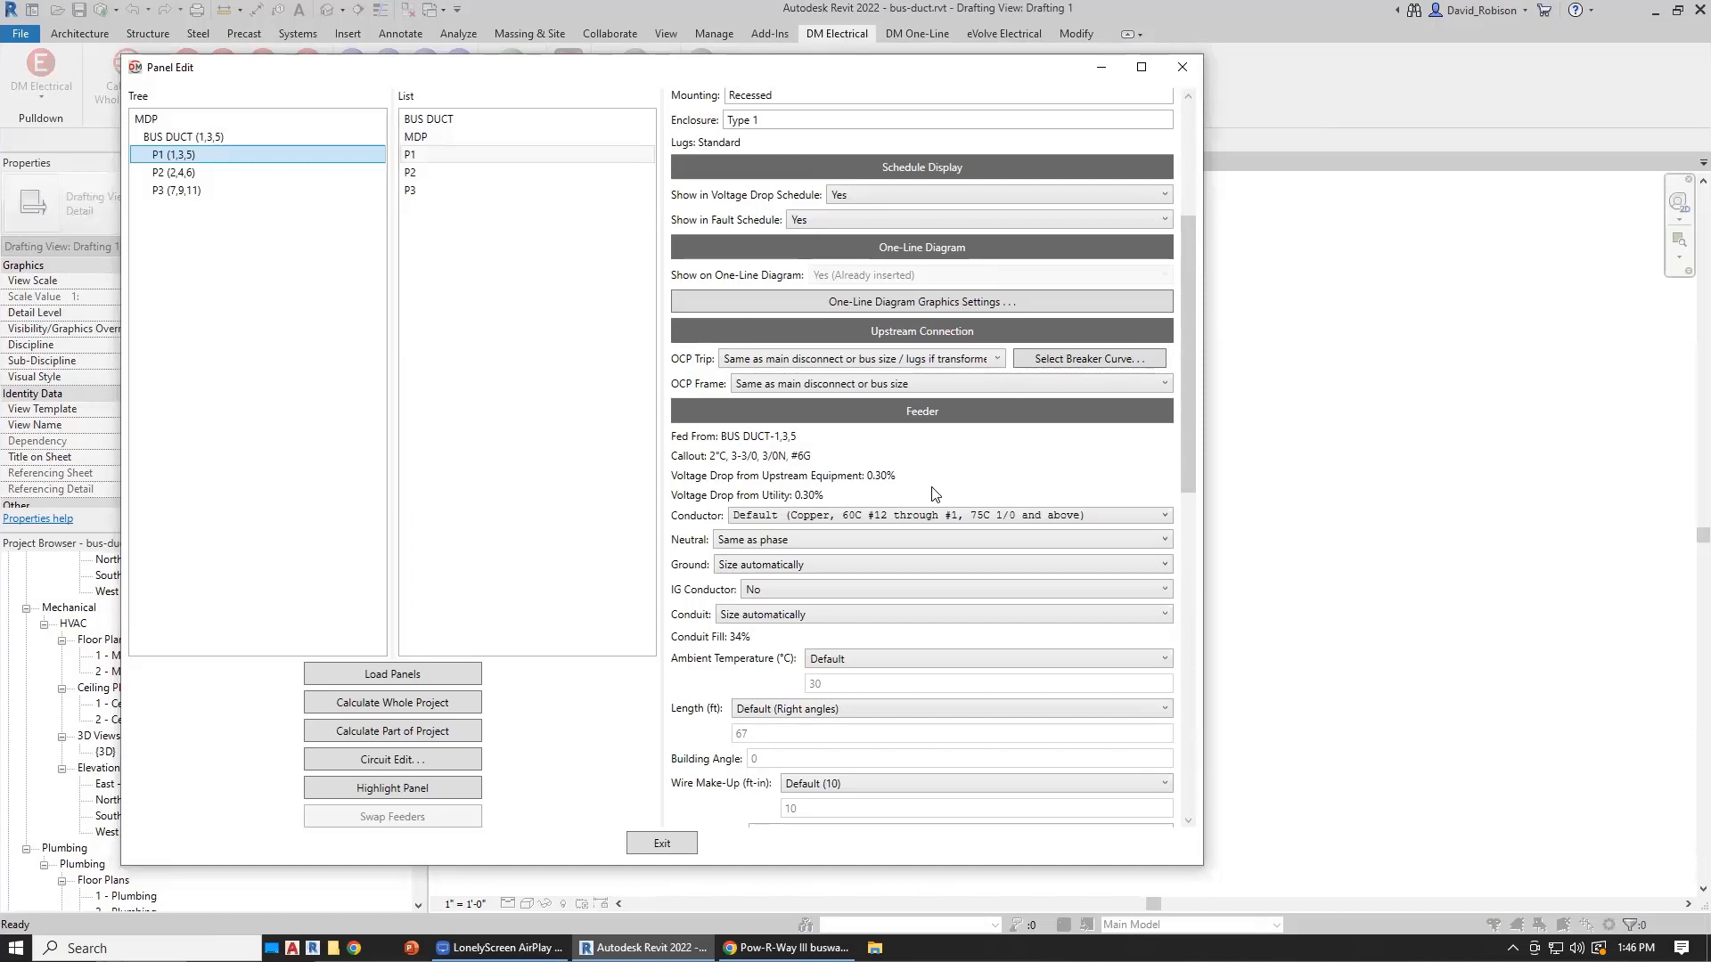
pyautogui.click(825, 519)
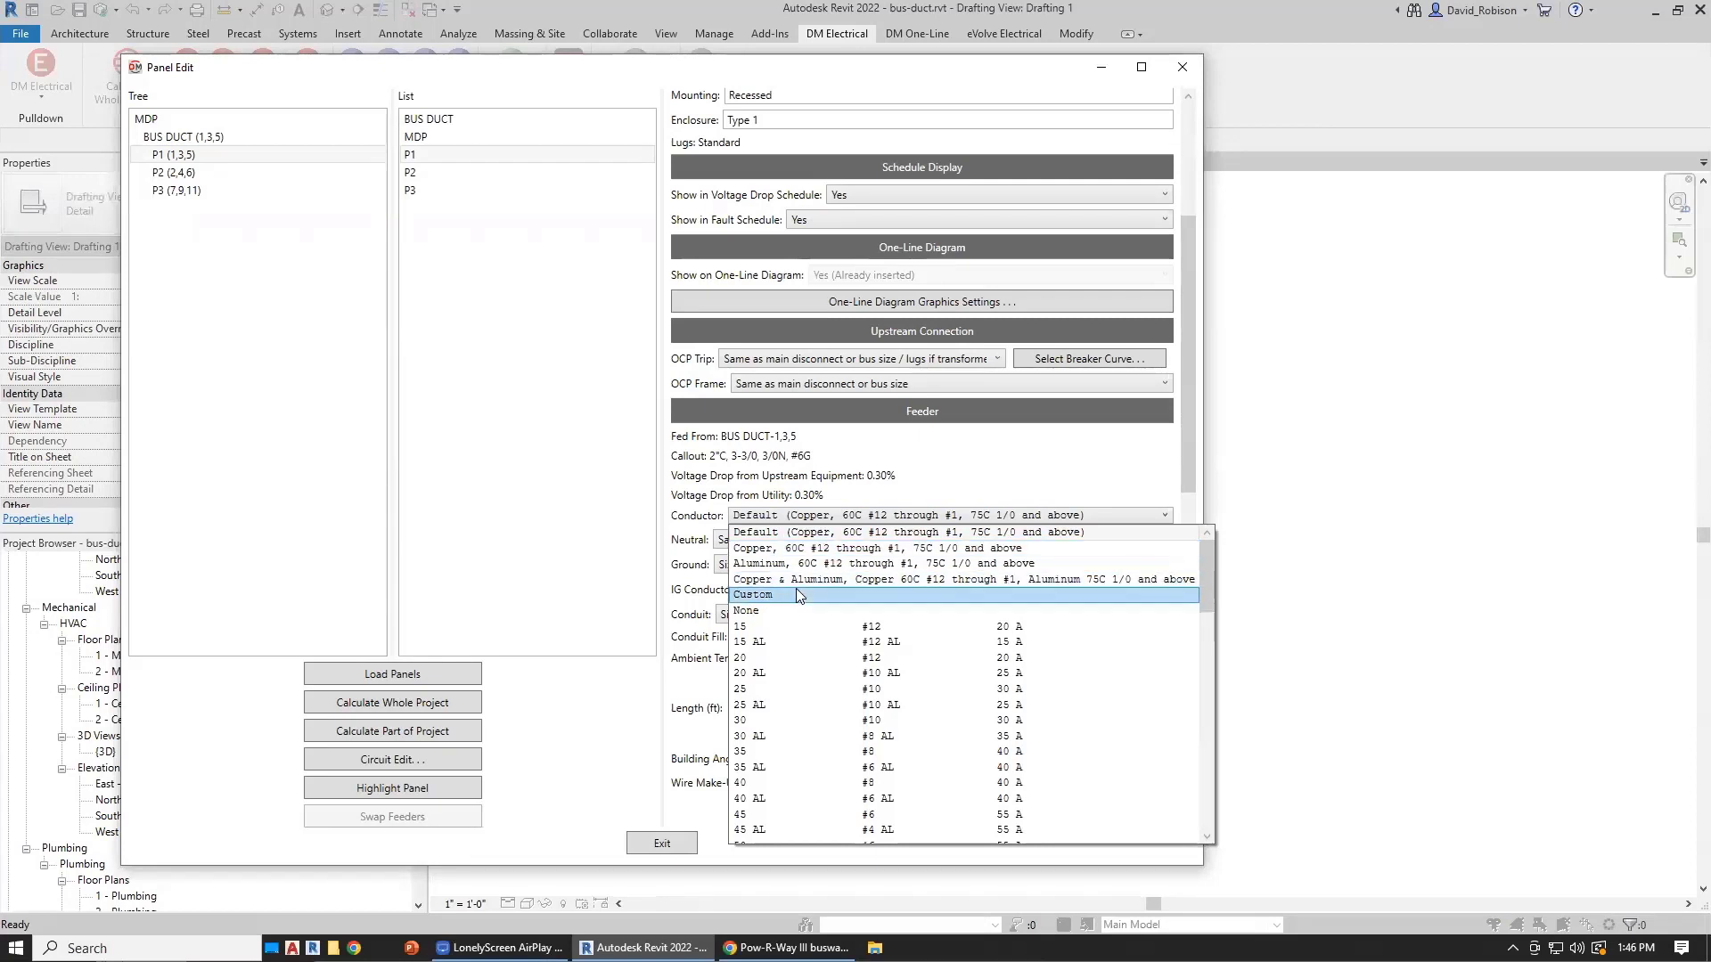
pyautogui.press('Escape')
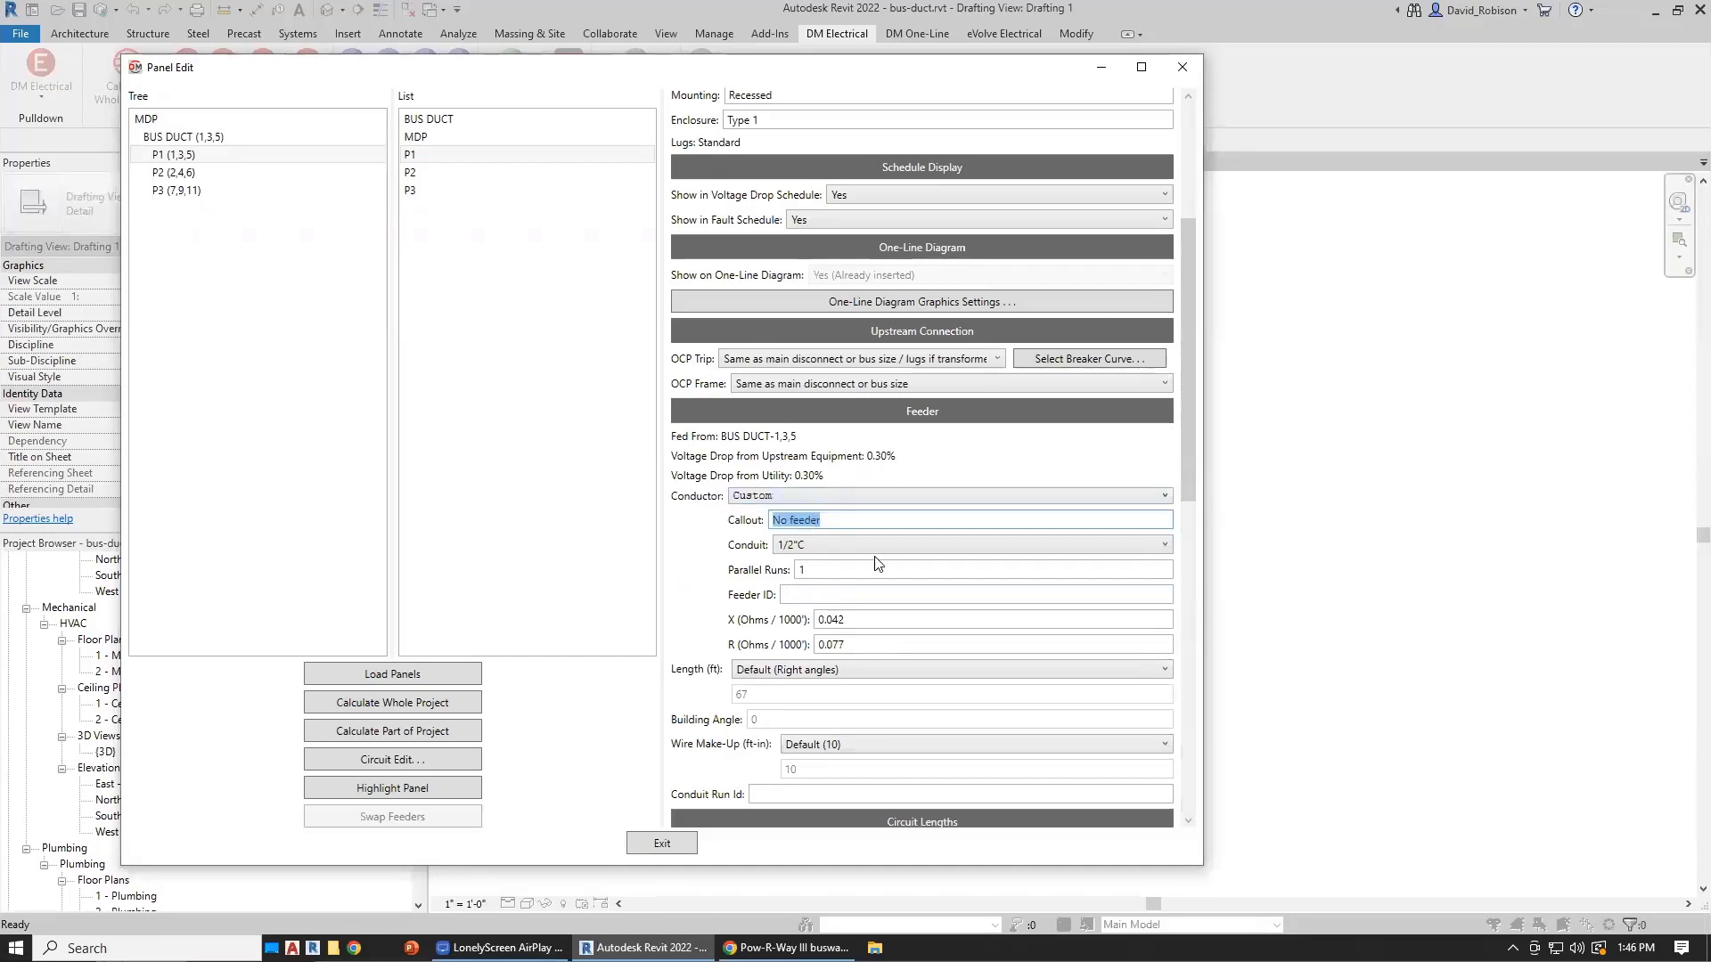
# Step: Give P1's custom feeder the callout BUS DUCT and the feeder ID BD
pyautogui.write('BUS DUCT')
pyautogui.click(833, 567)
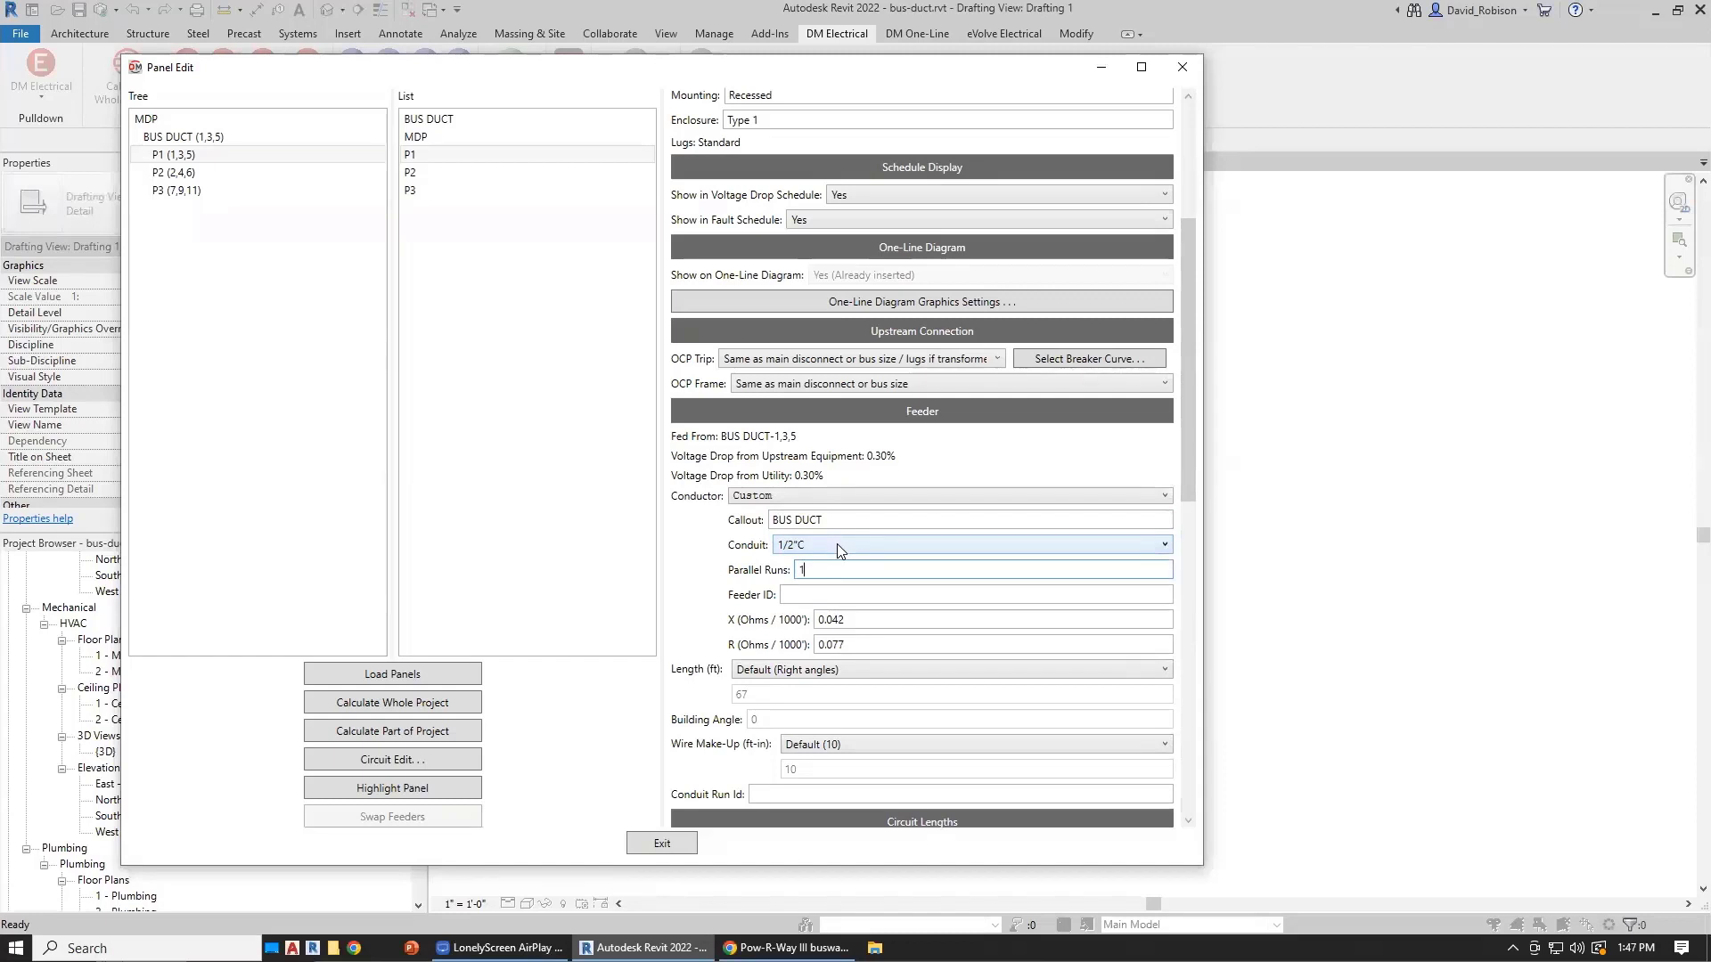
pyautogui.click(819, 595)
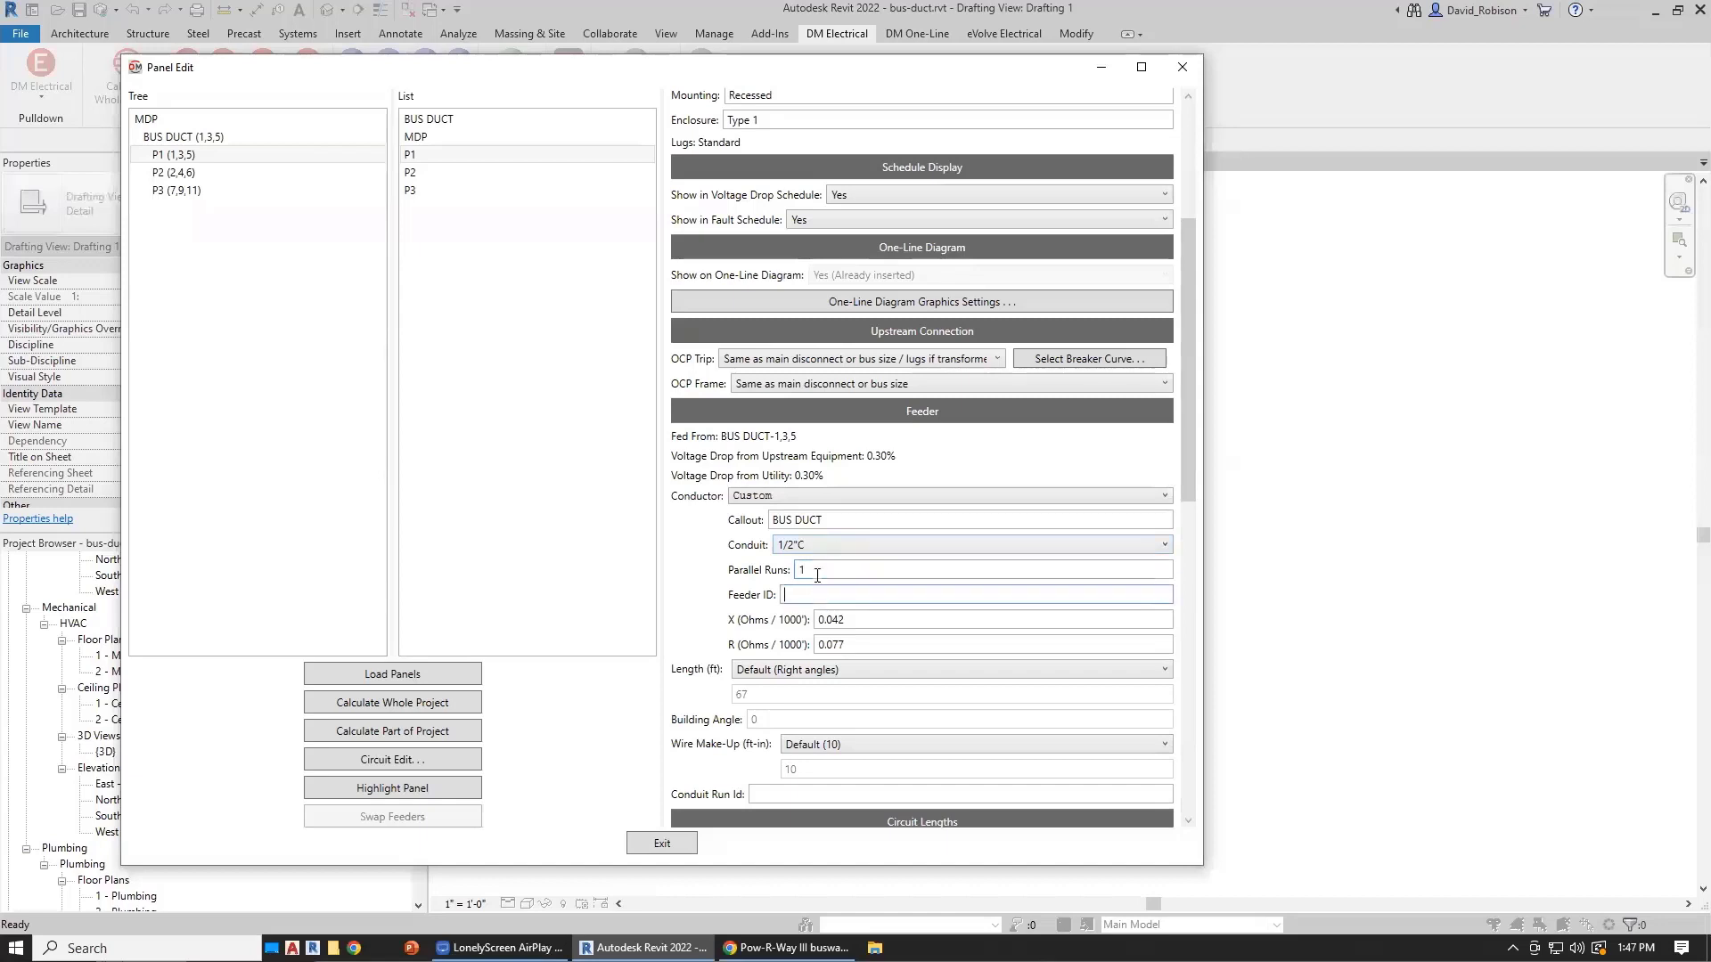
pyautogui.click(844, 519)
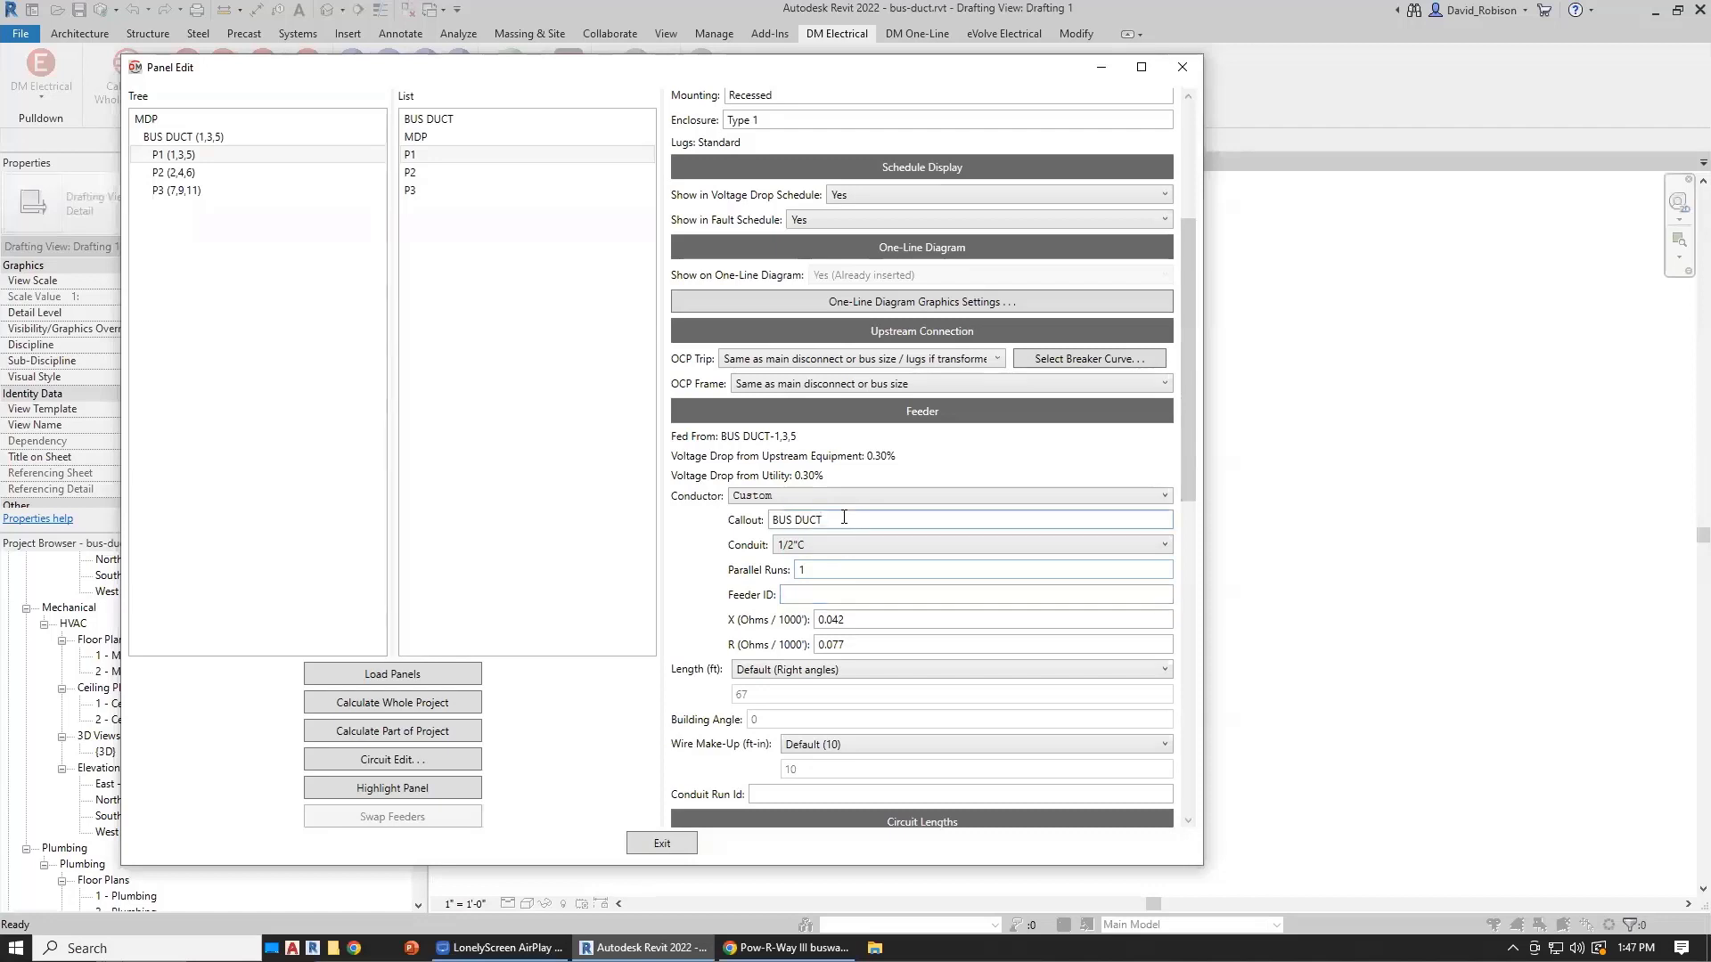
pyautogui.click(825, 593)
pyautogui.moveTo(923, 58); pyautogui.dragTo(948, 117)
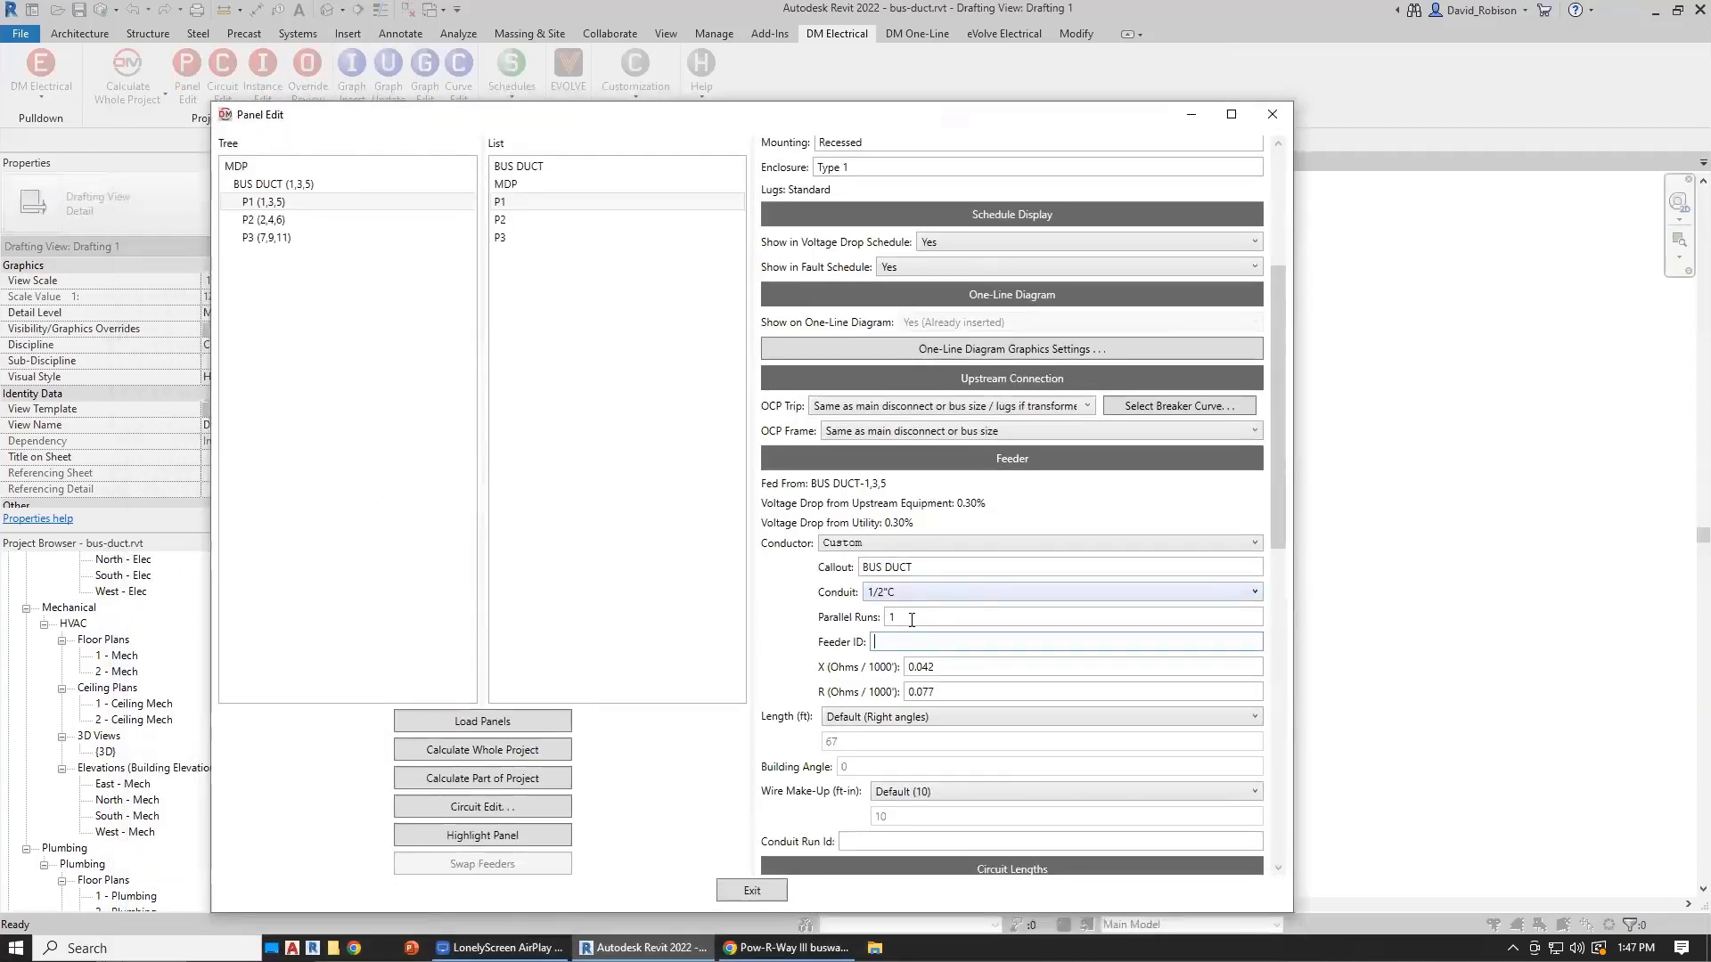
pyautogui.write('BD')
# Step: Switch to Chrome and compare the units and aluminum resistance and reactance values in the Pow-R-Way III guide with the Table 9 PDF
pyautogui.click(958, 666)
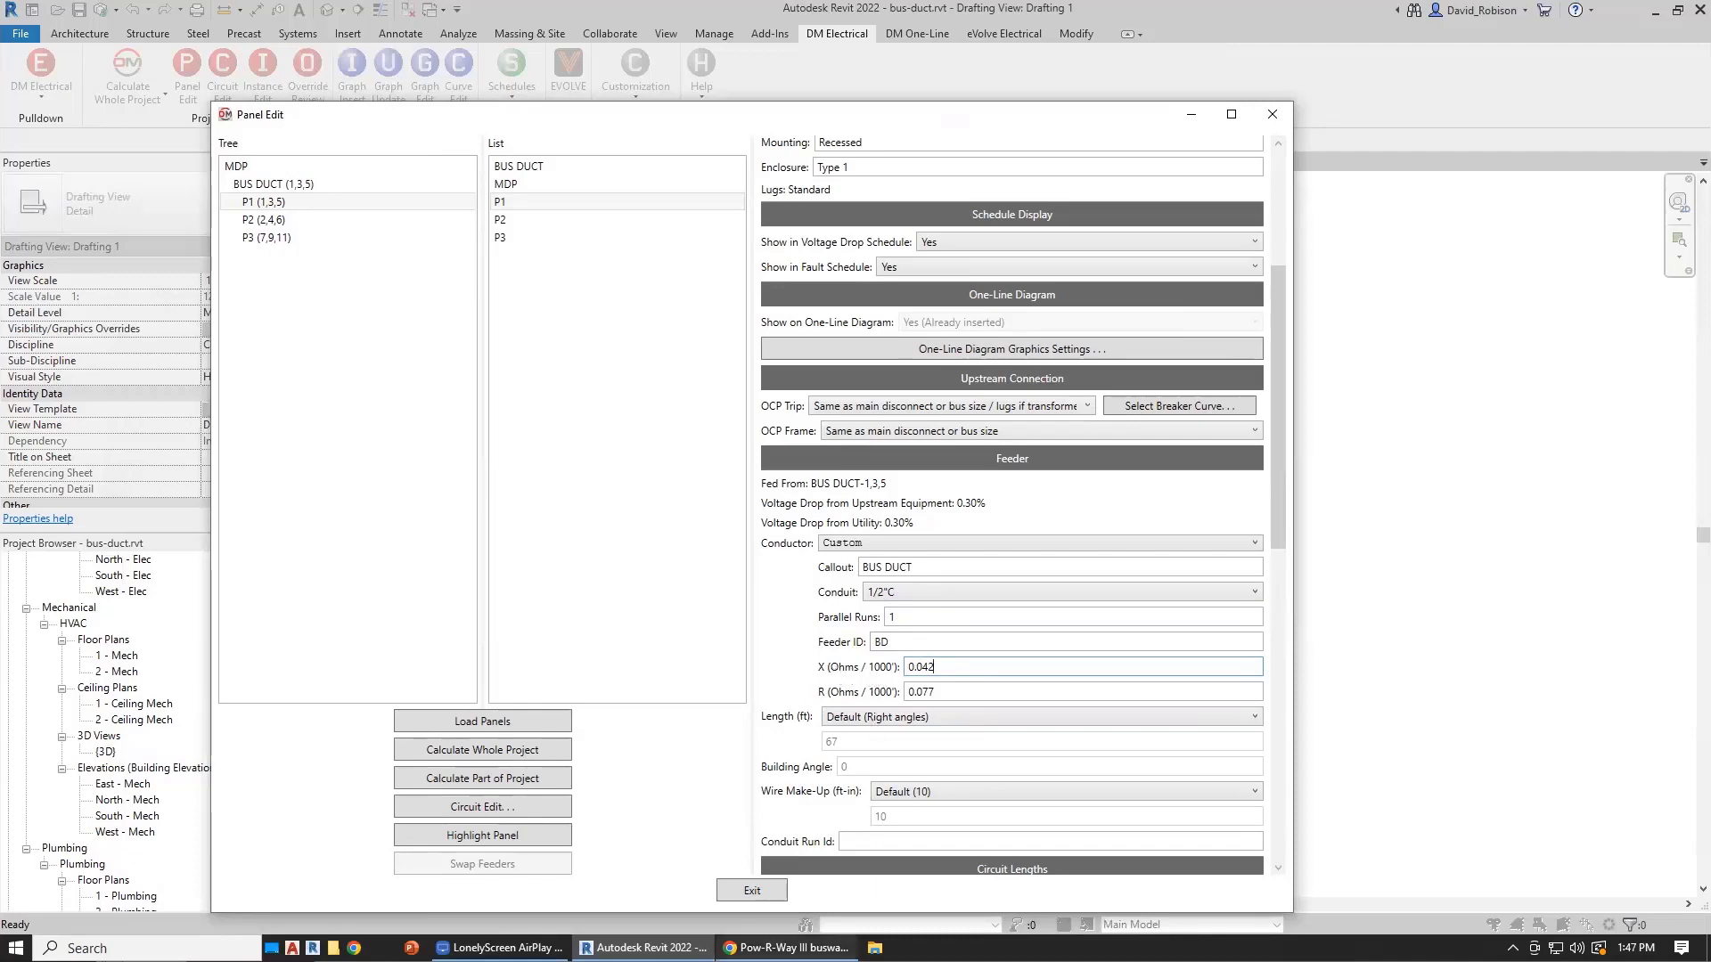
pyautogui.click(788, 948)
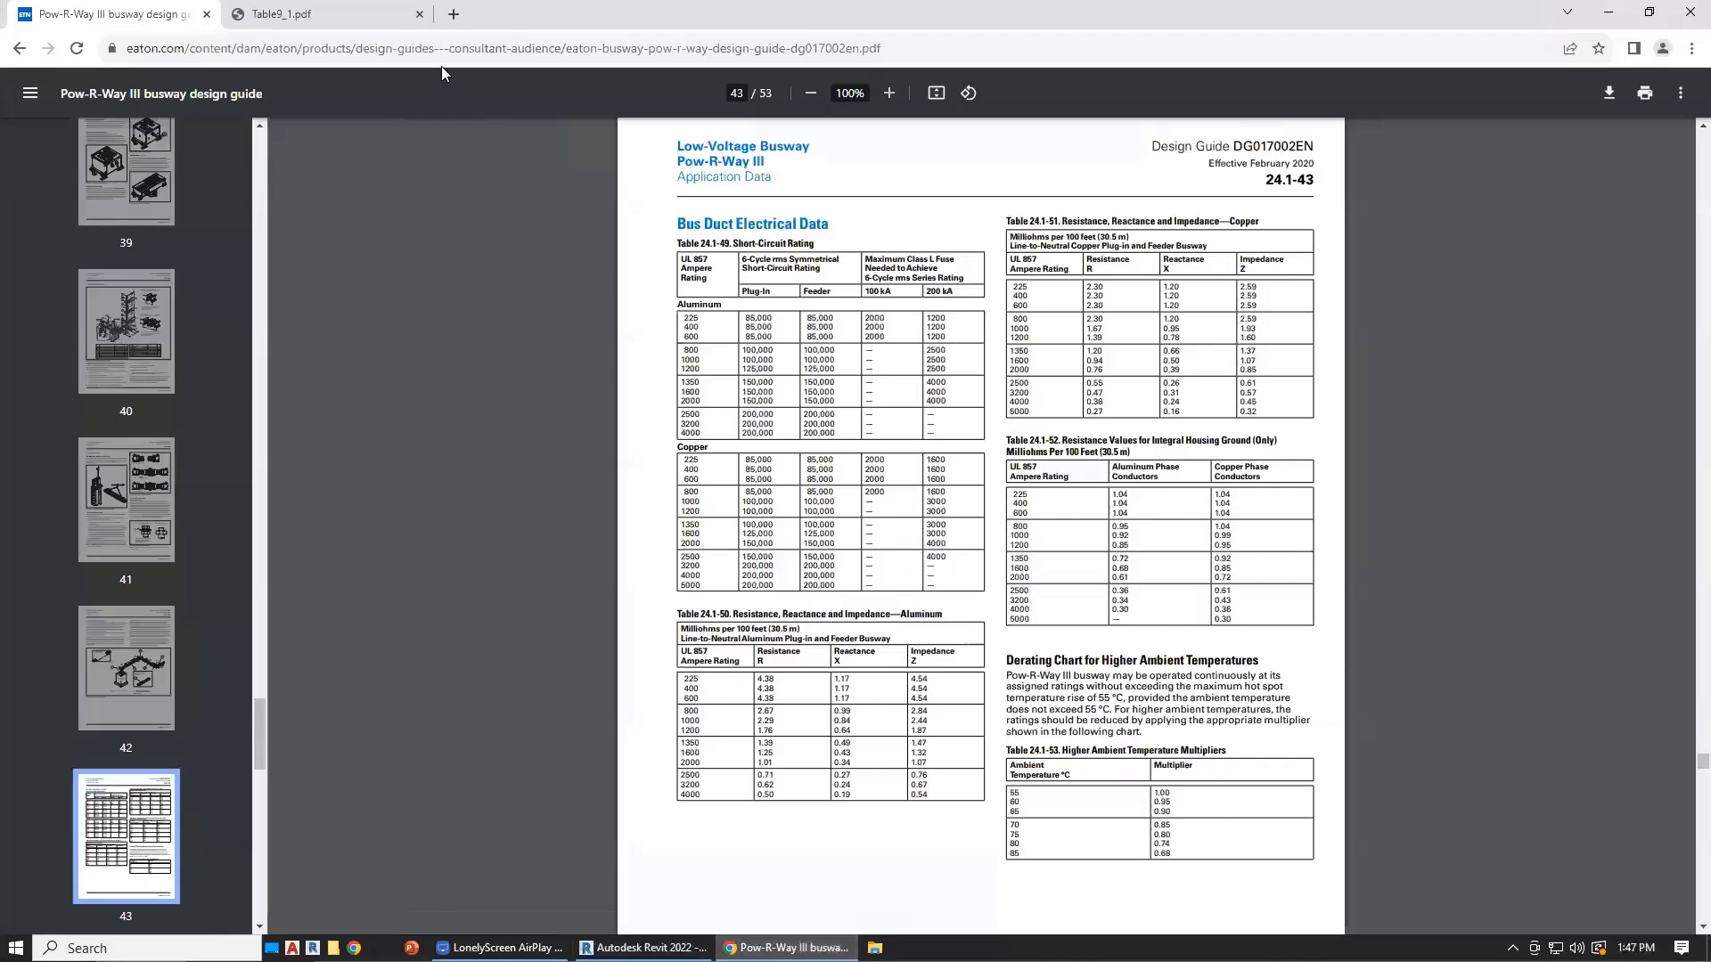
pyautogui.click(320, 14)
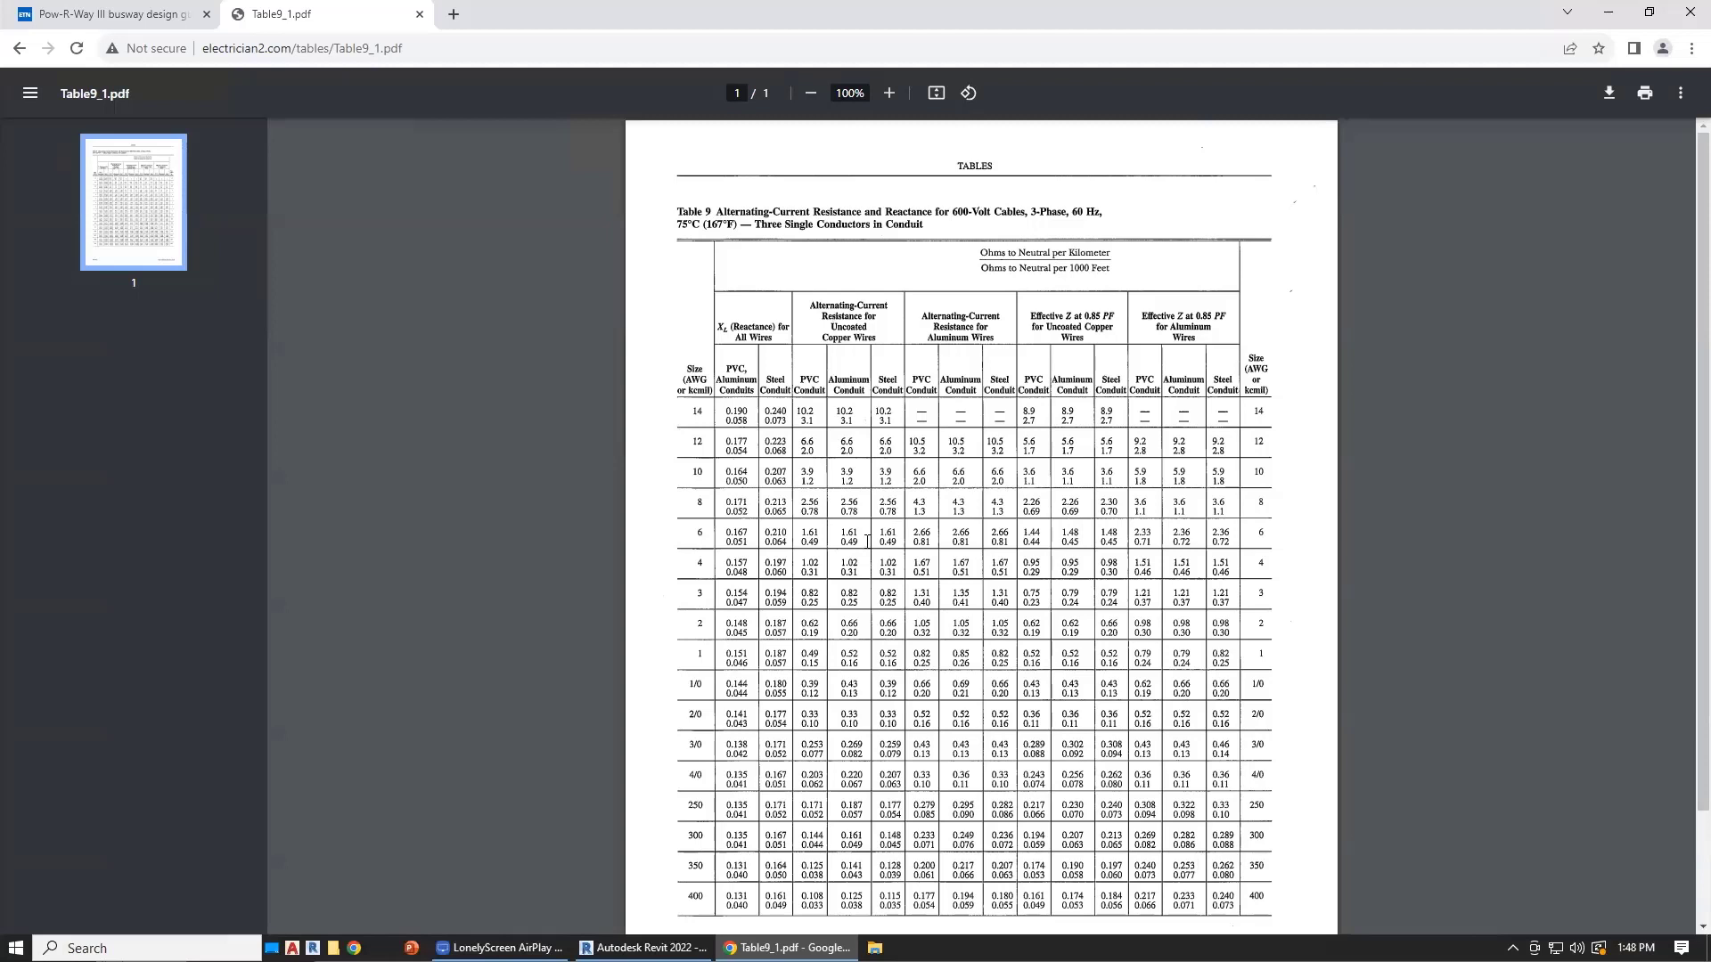
pyautogui.click(130, 16)
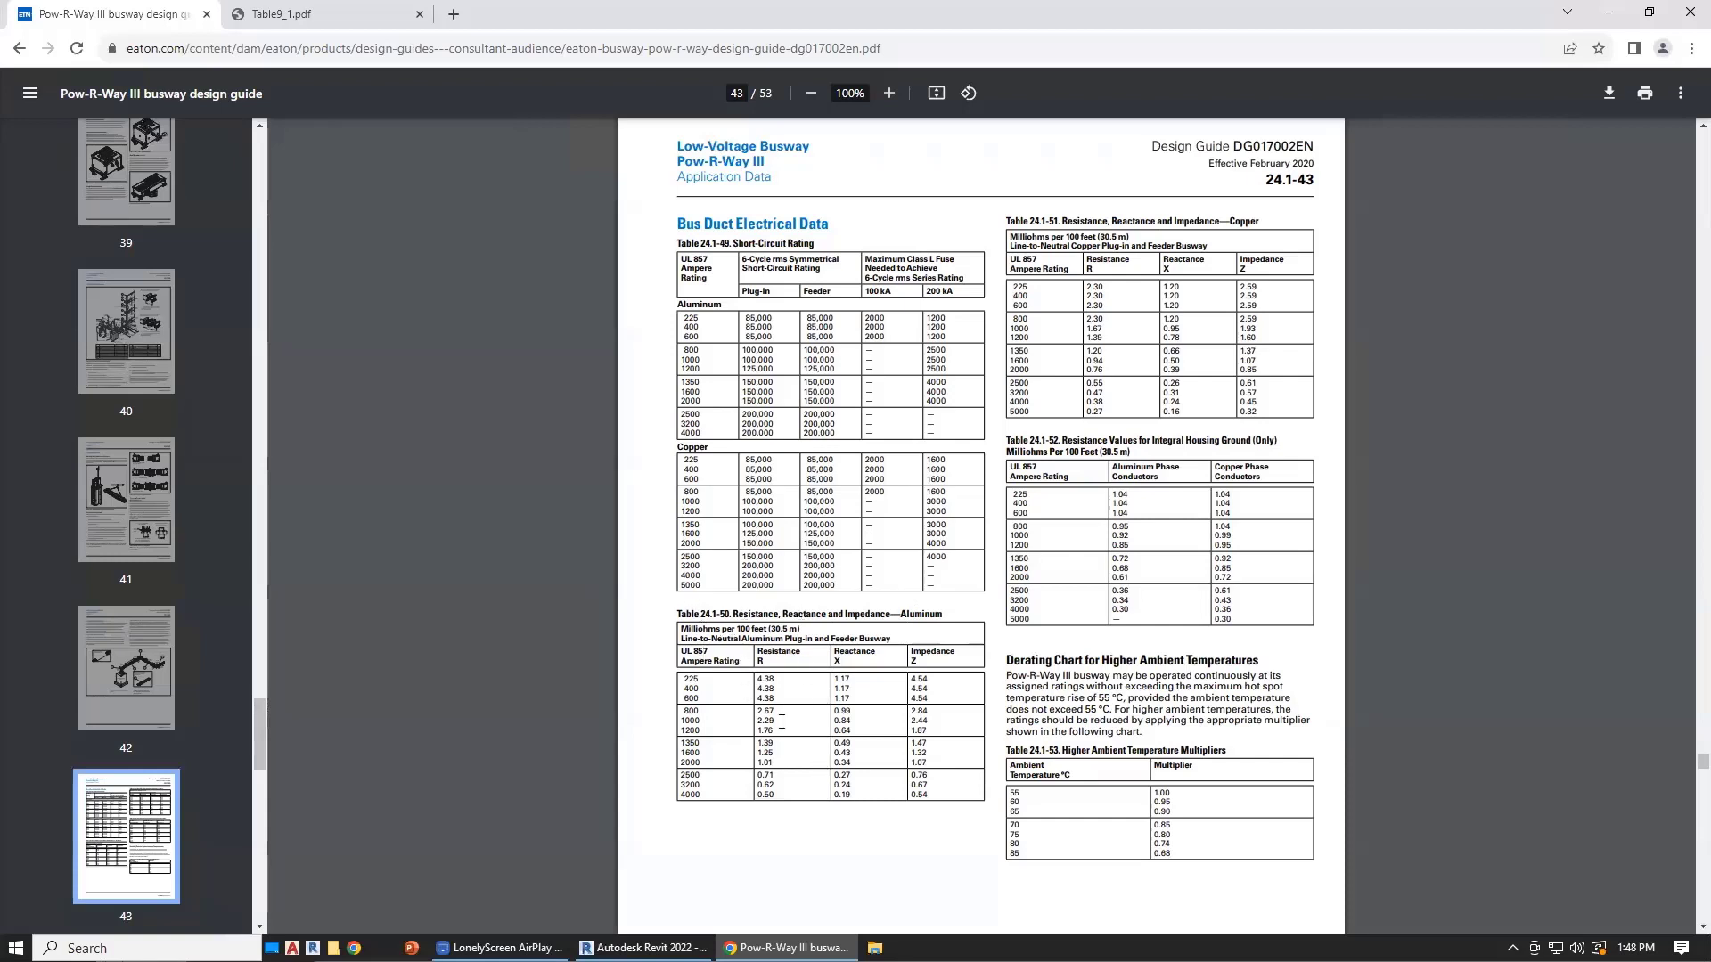
pyautogui.keyDown('ctrl'); pyautogui.scroll(1, 773, 736); pyautogui.keyUp('ctrl')
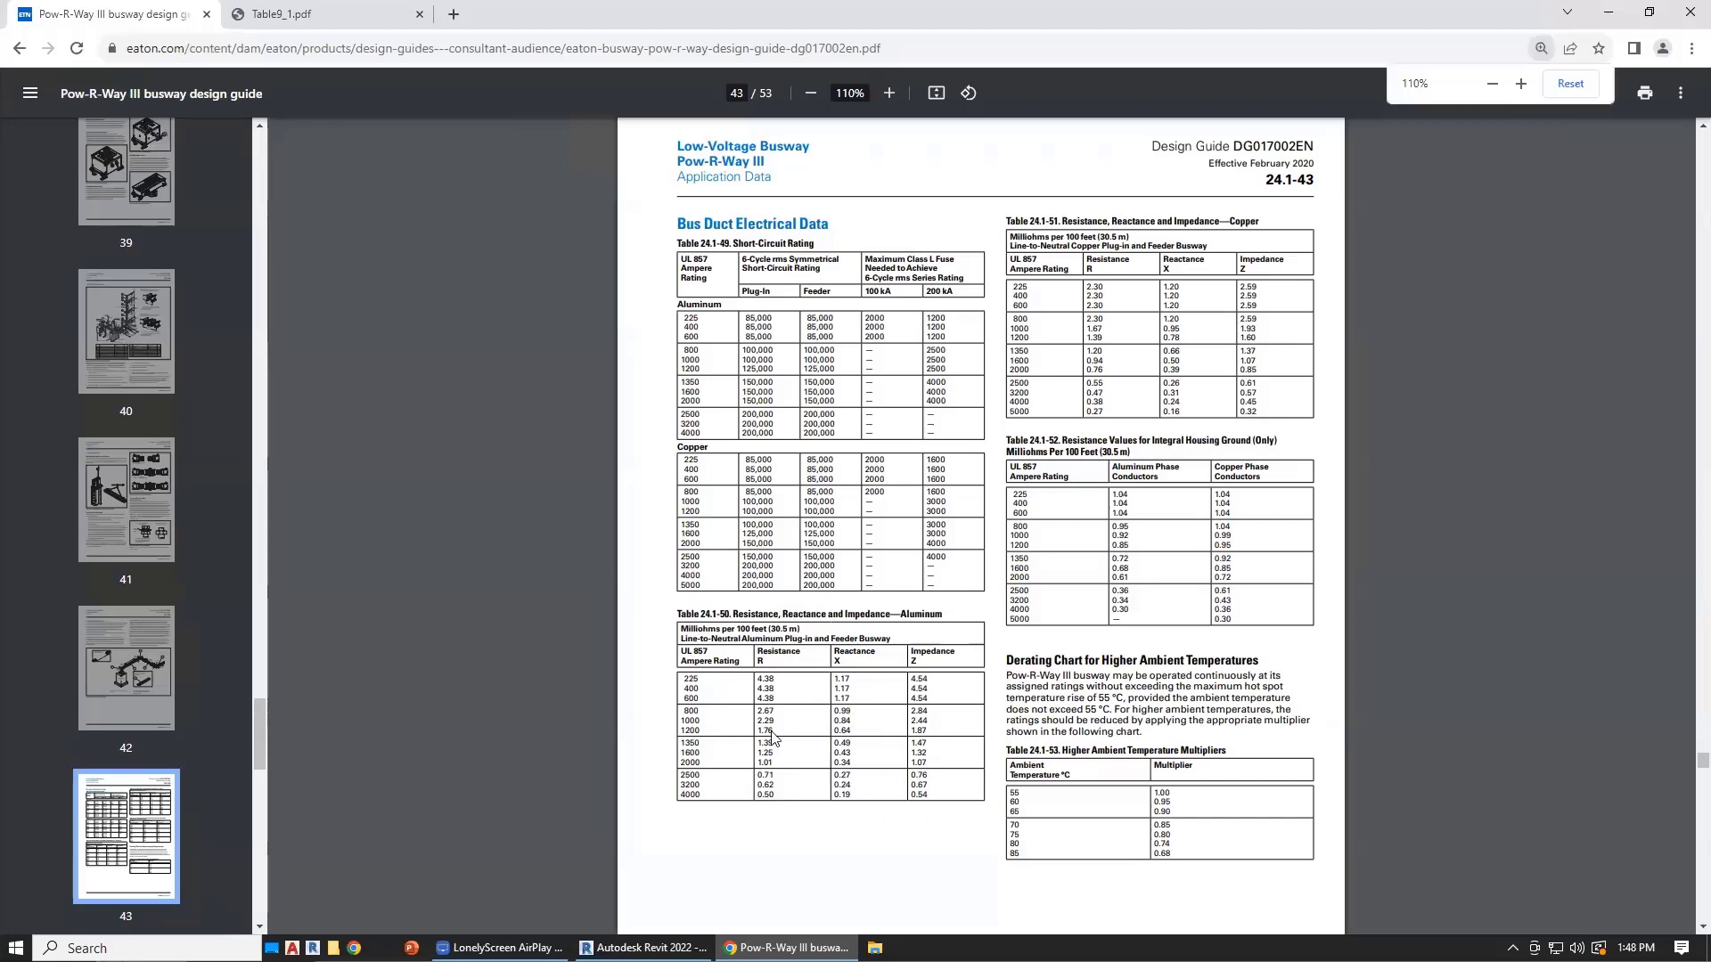
pyautogui.keyDown('ctrl'); pyautogui.scroll(3, 772, 736); pyautogui.keyUp('ctrl')
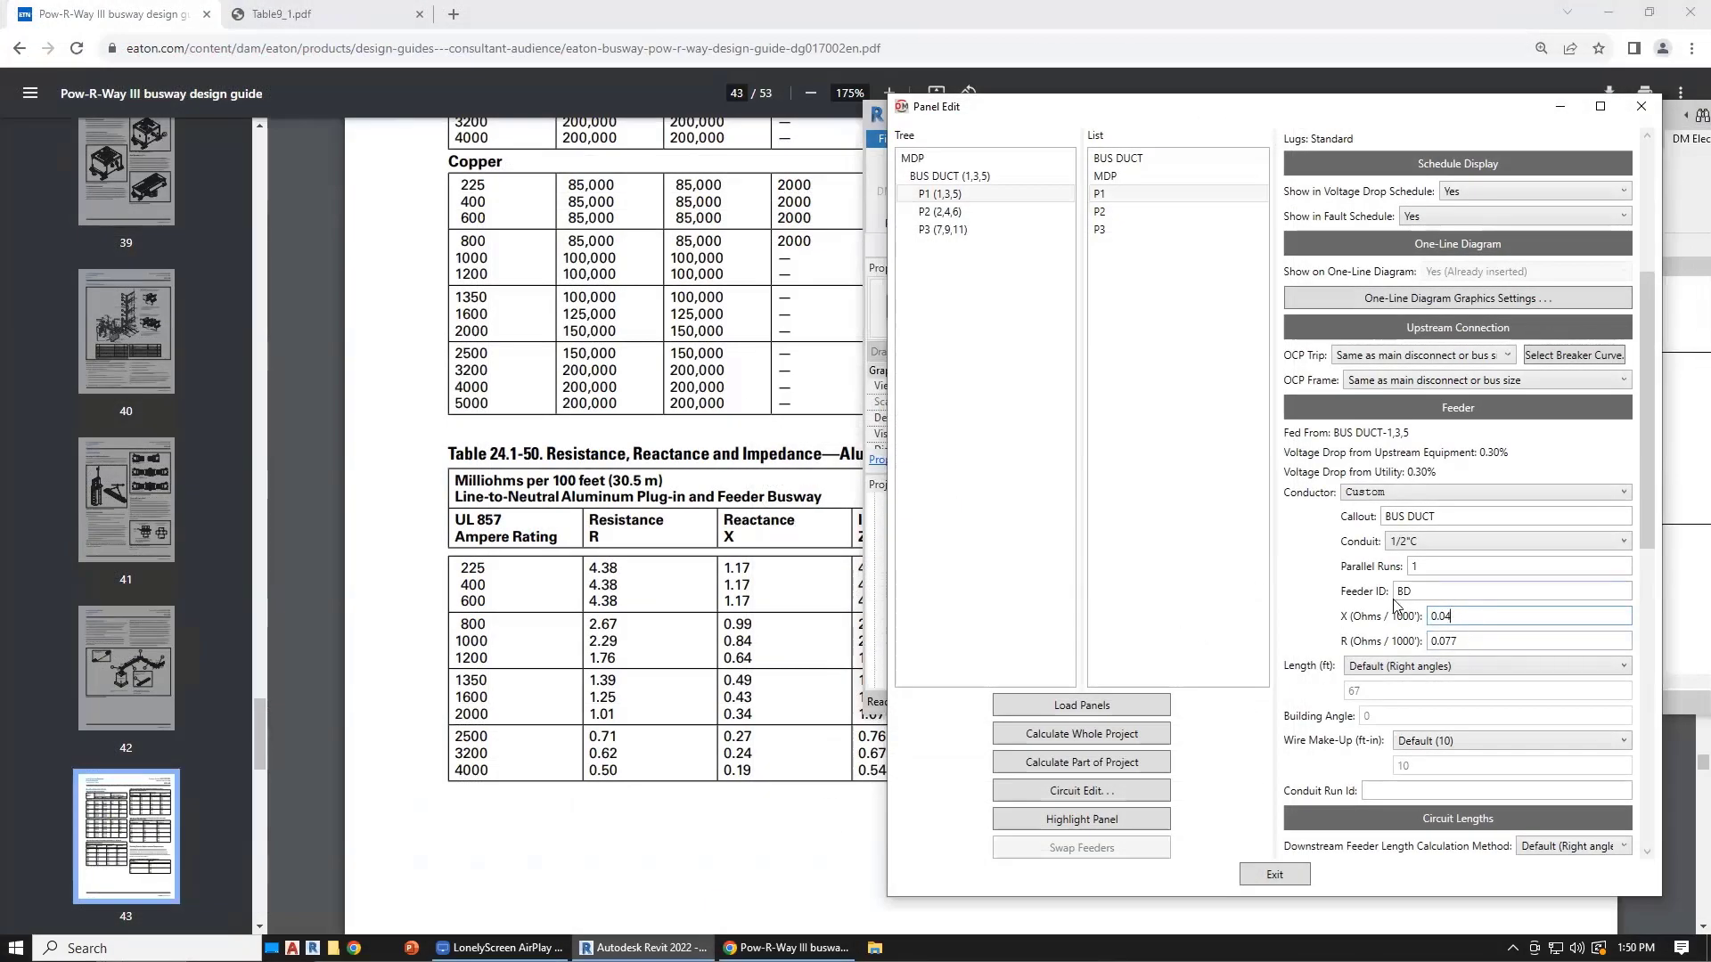
pyautogui.click(788, 947)
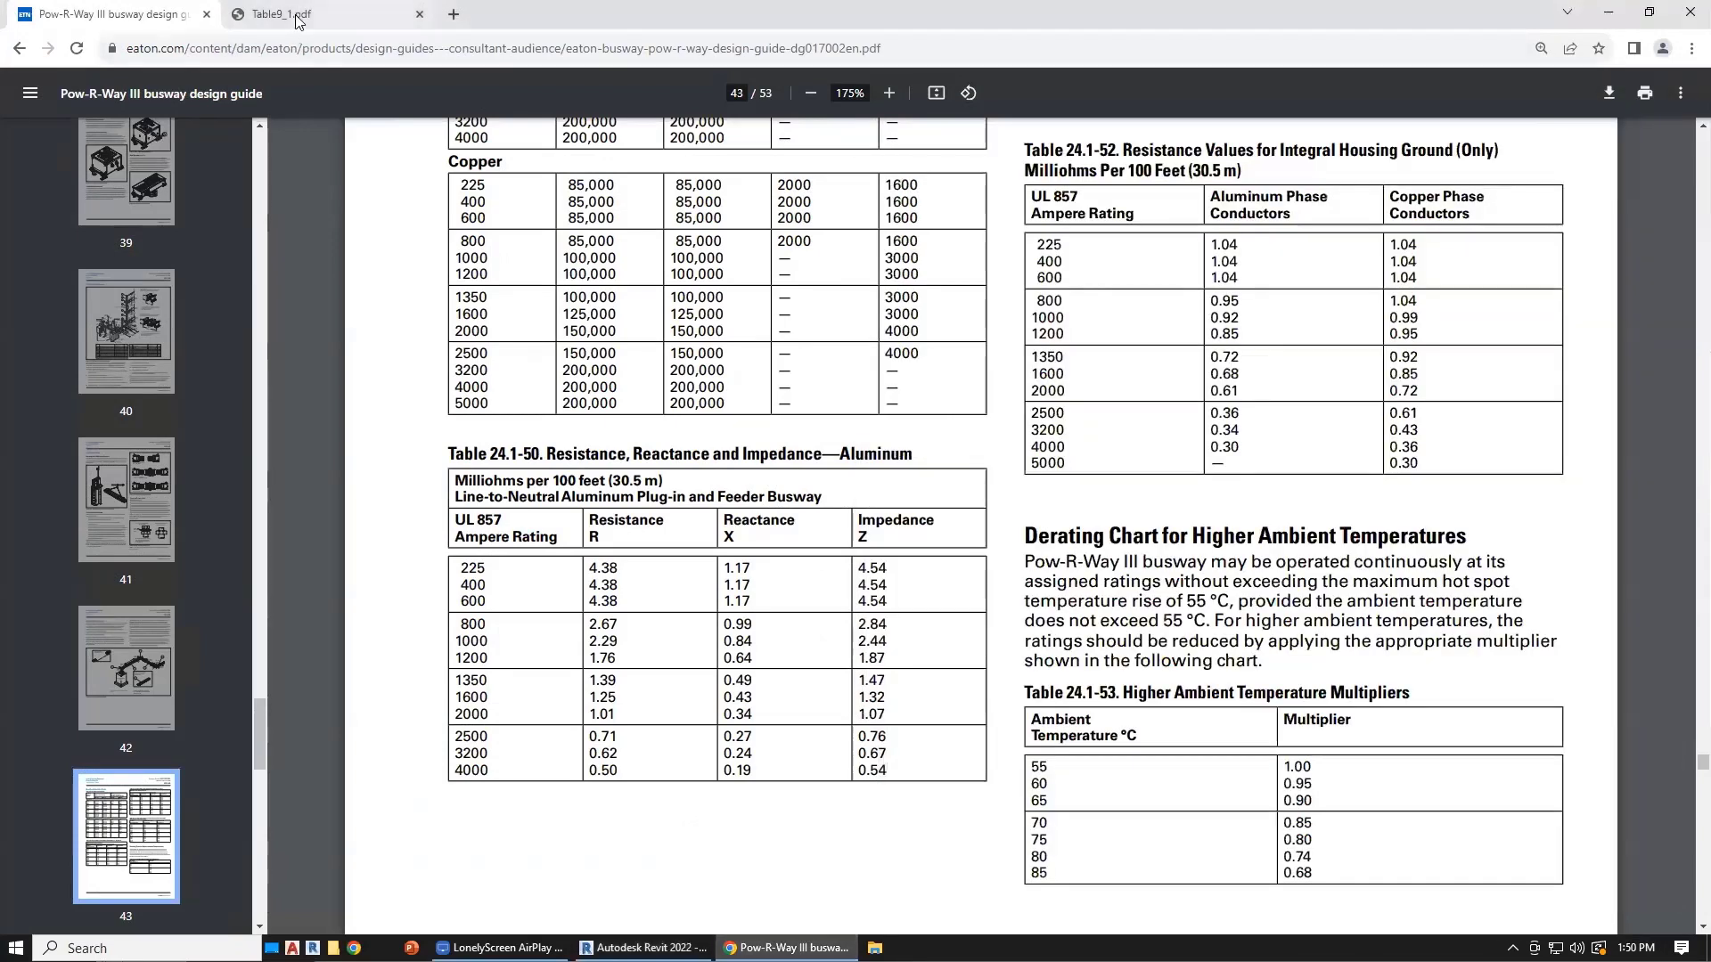
pyautogui.click(299, 20)
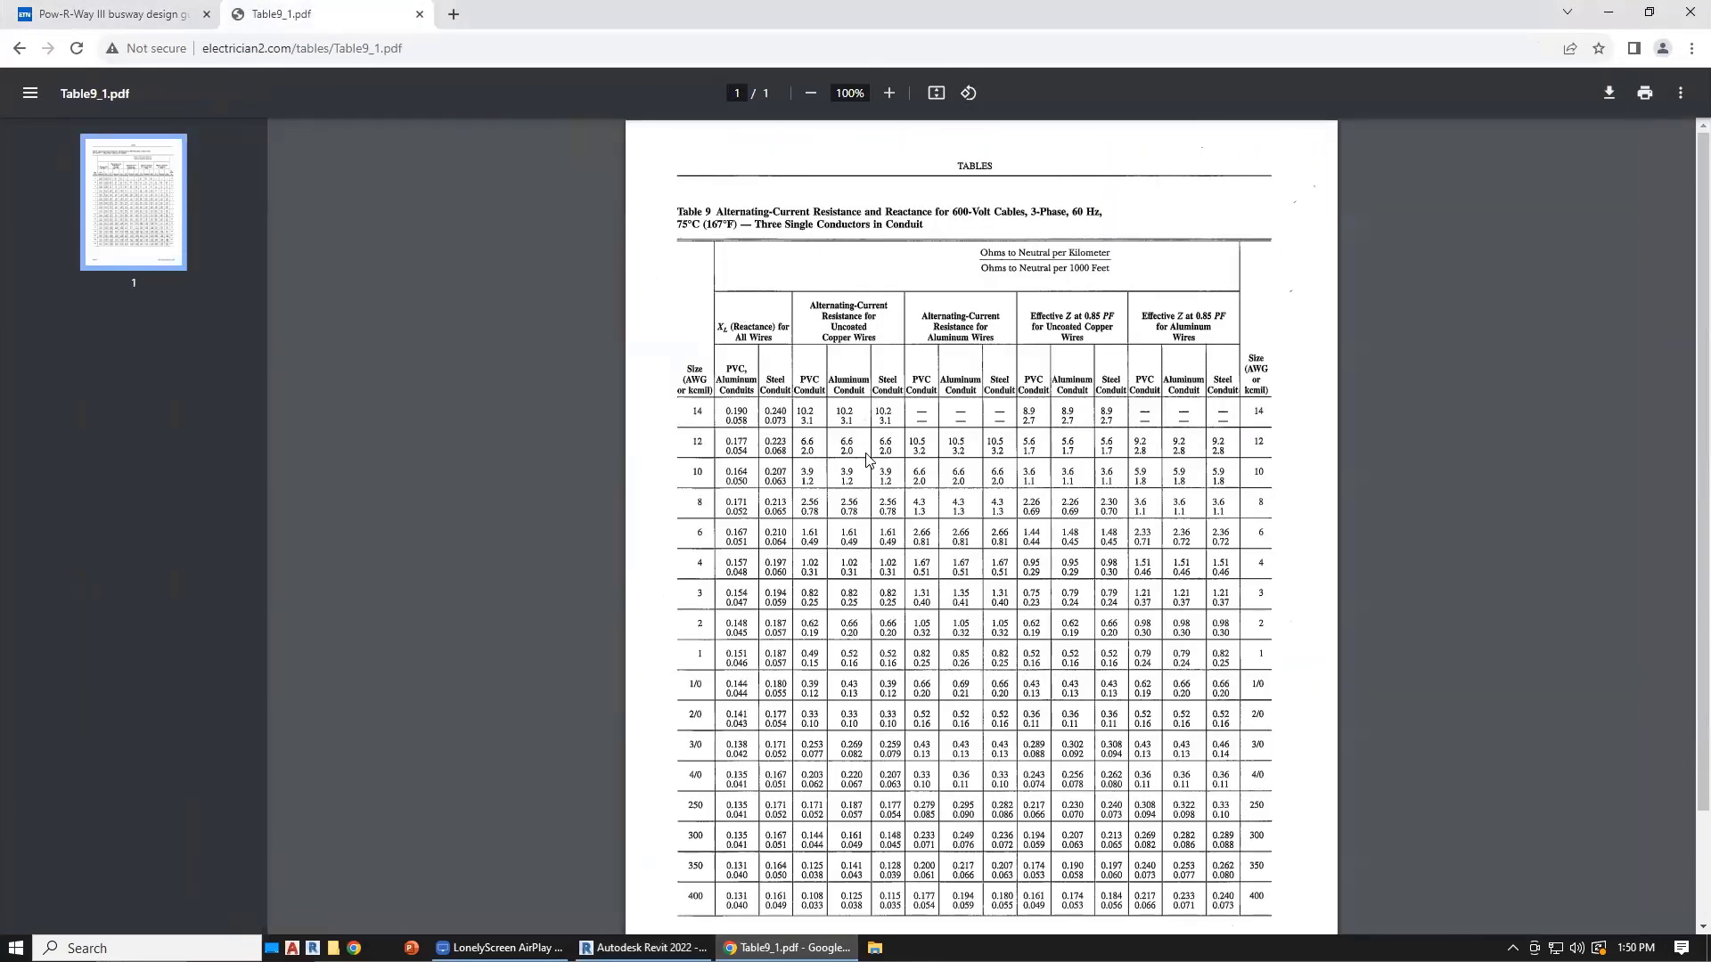
pyautogui.click(128, 16)
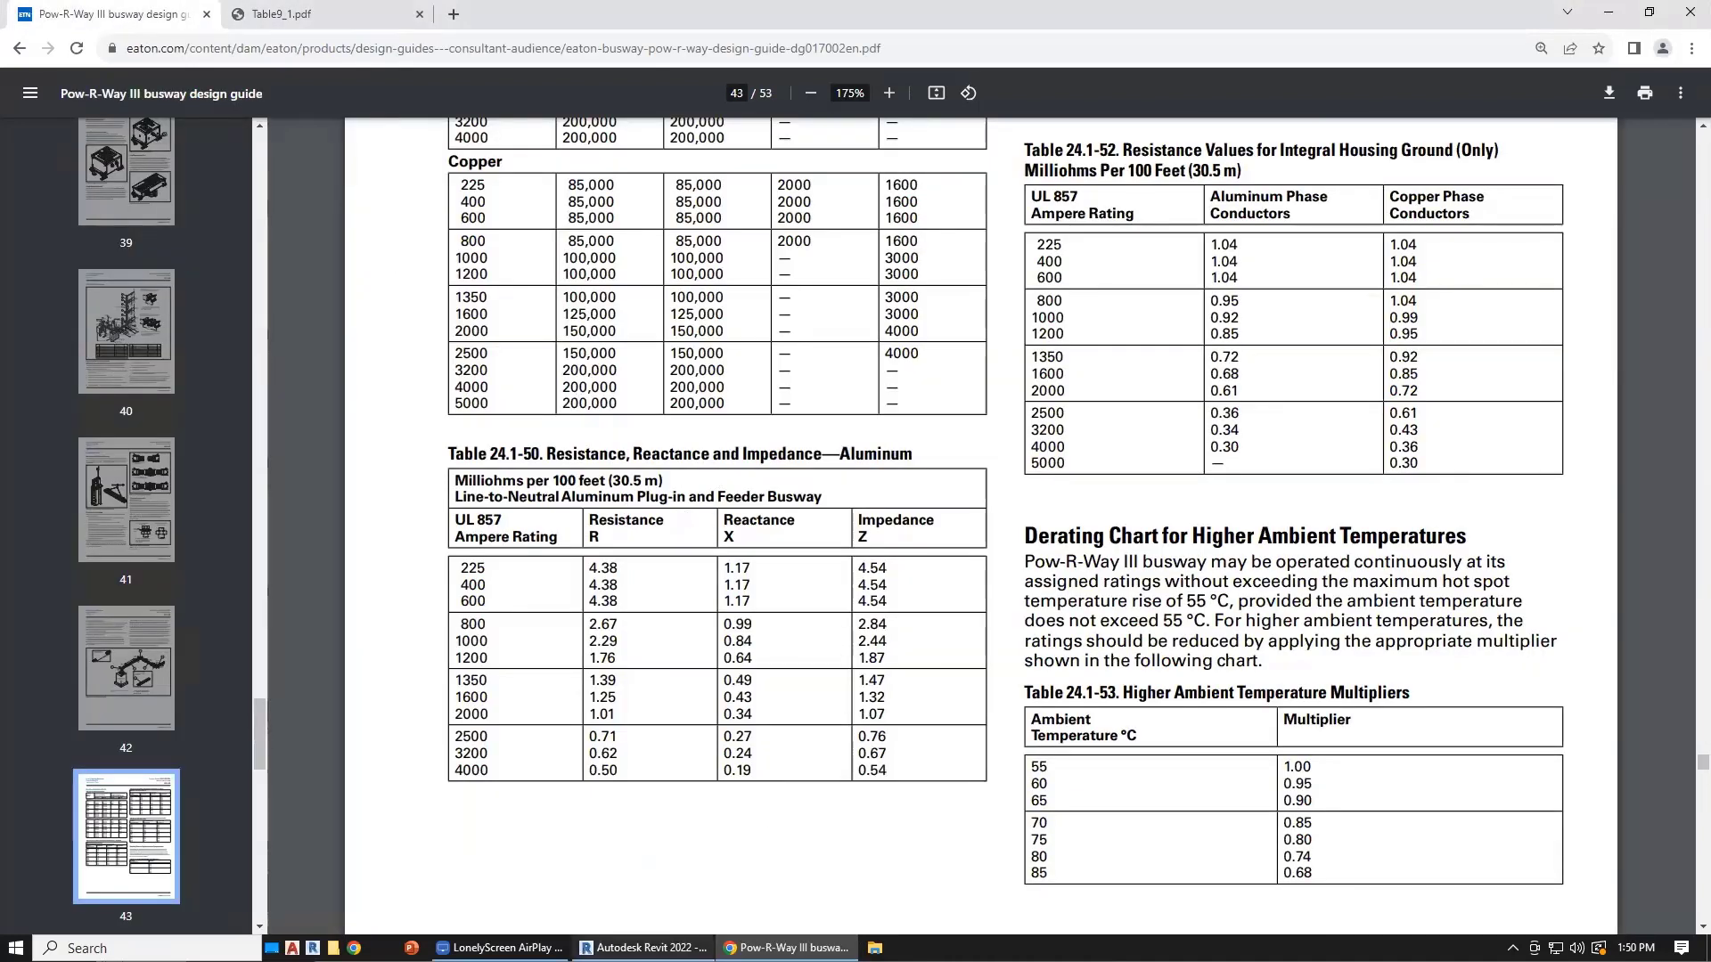
# Step: Back in Revit, set P1's custom feeder reactance X to 0.0117 and resistance R to 0.0438 ohms per 1000'
pyautogui.click(643, 947)
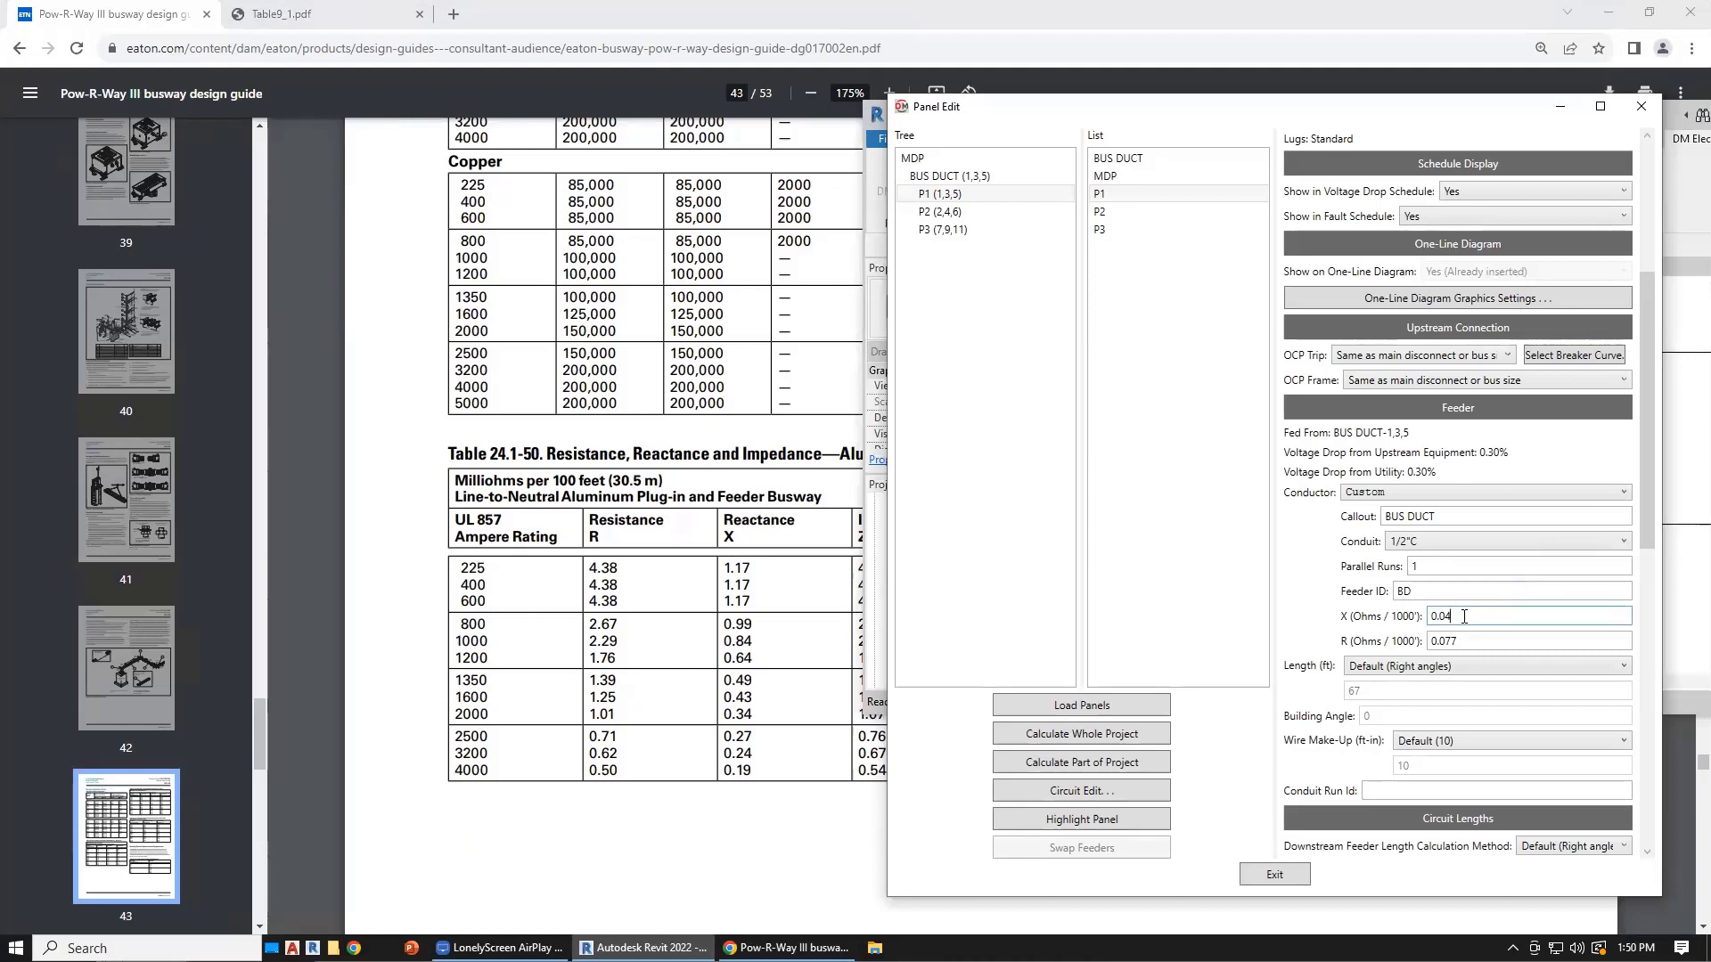
pyautogui.write('7')
pyautogui.click(1478, 639)
pyautogui.press('BackSpace')
pyautogui.press('BackSpace')
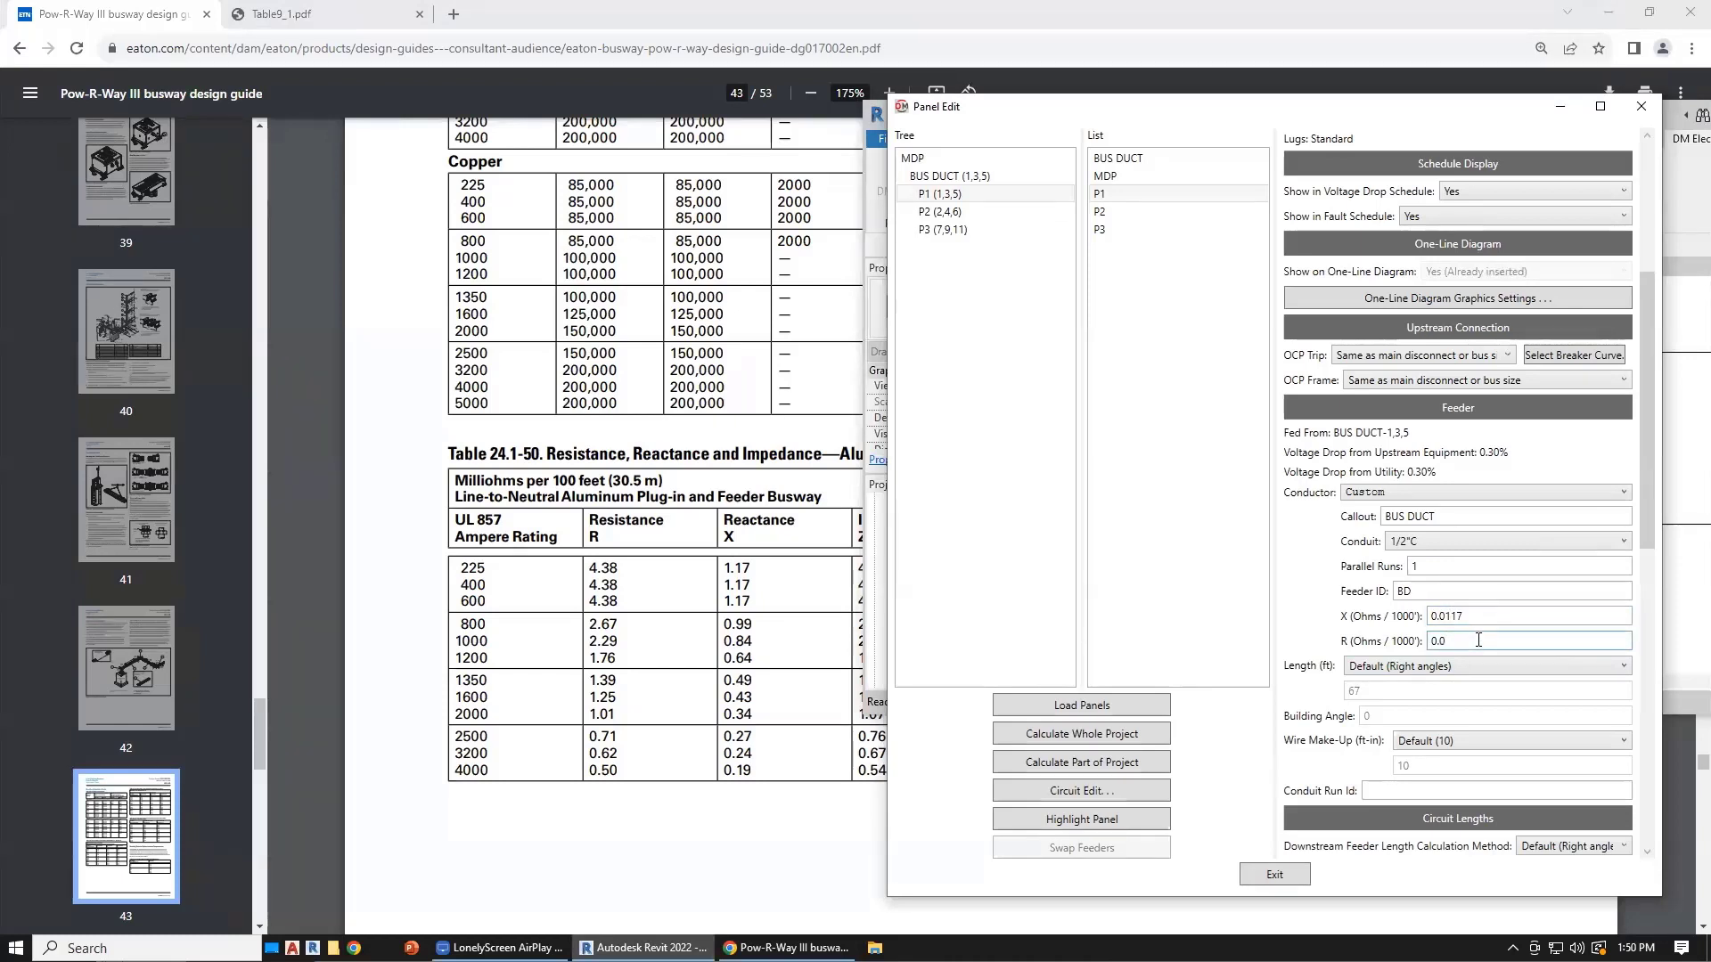
pyautogui.write('438')
pyautogui.click(1490, 616)
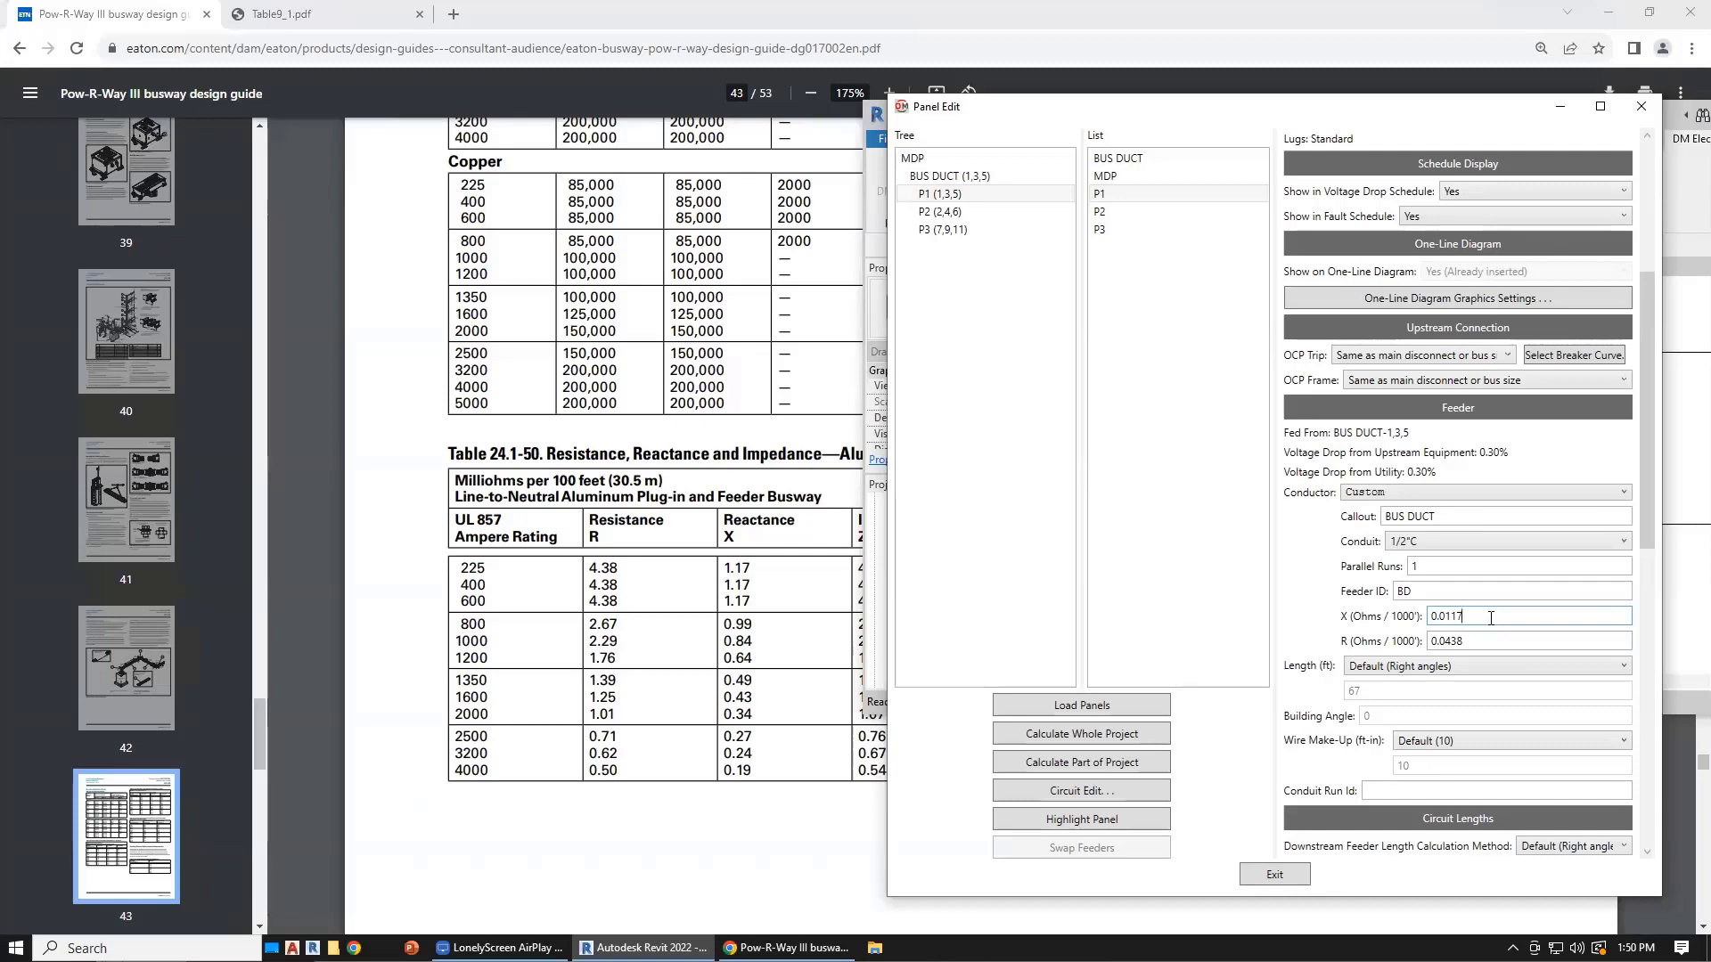
# Step: Set the feeders of P2 and P3 together to Custom with callout BUS DUCT, feeder ID BD, X 0.0117 and R 0.0438
pyautogui.click(959, 212)
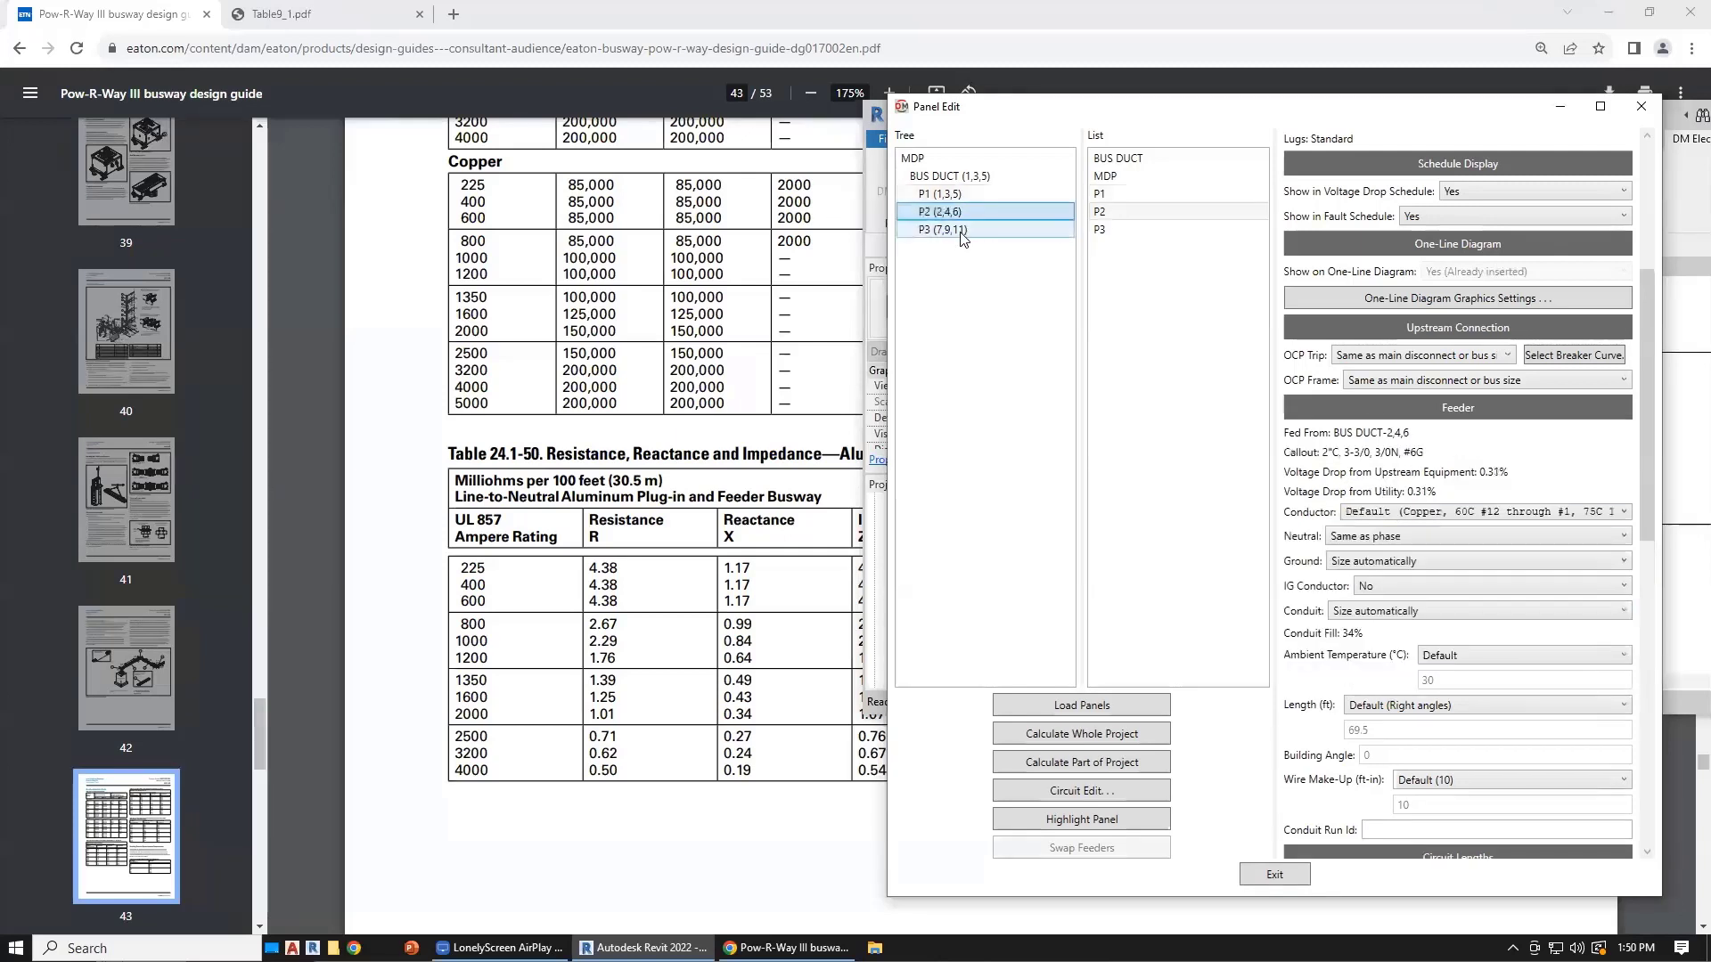
pyautogui.keyDown('ctrl'); pyautogui.click(944, 229); pyautogui.keyUp('ctrl')
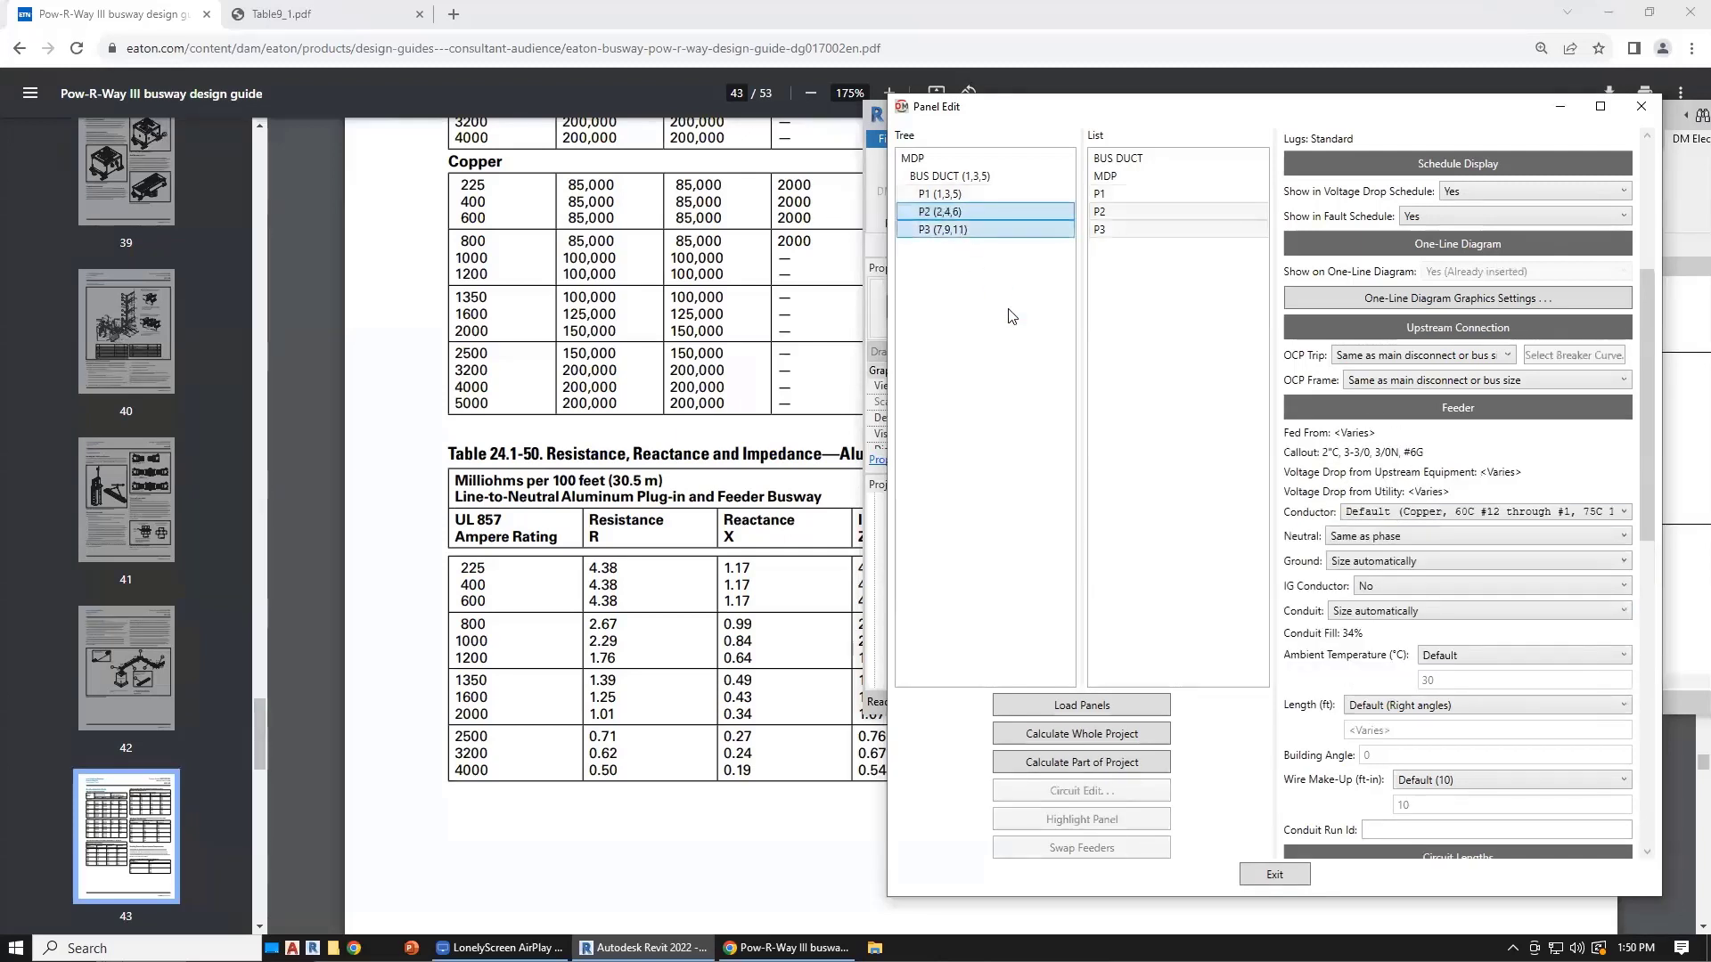
pyautogui.click(1449, 511)
pyautogui.click(1434, 631)
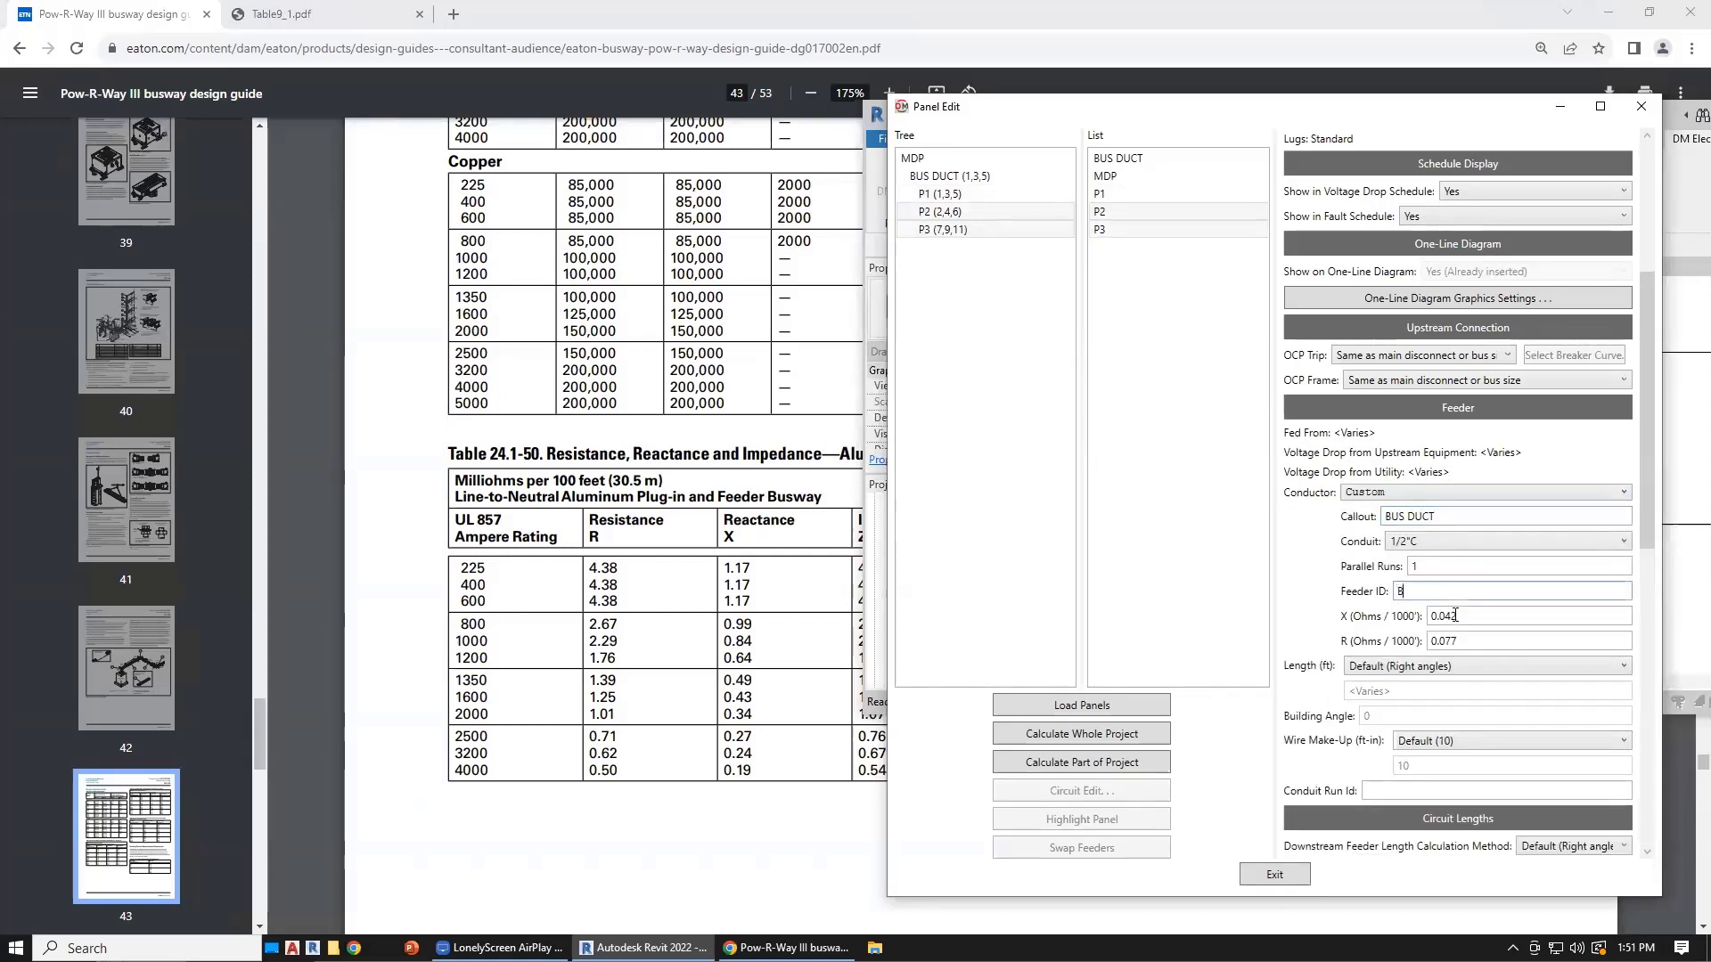
pyautogui.write('D')
pyautogui.press('Tab')
pyautogui.write('0.0117')
pyautogui.press('Tab')
pyautogui.write('0.0438')
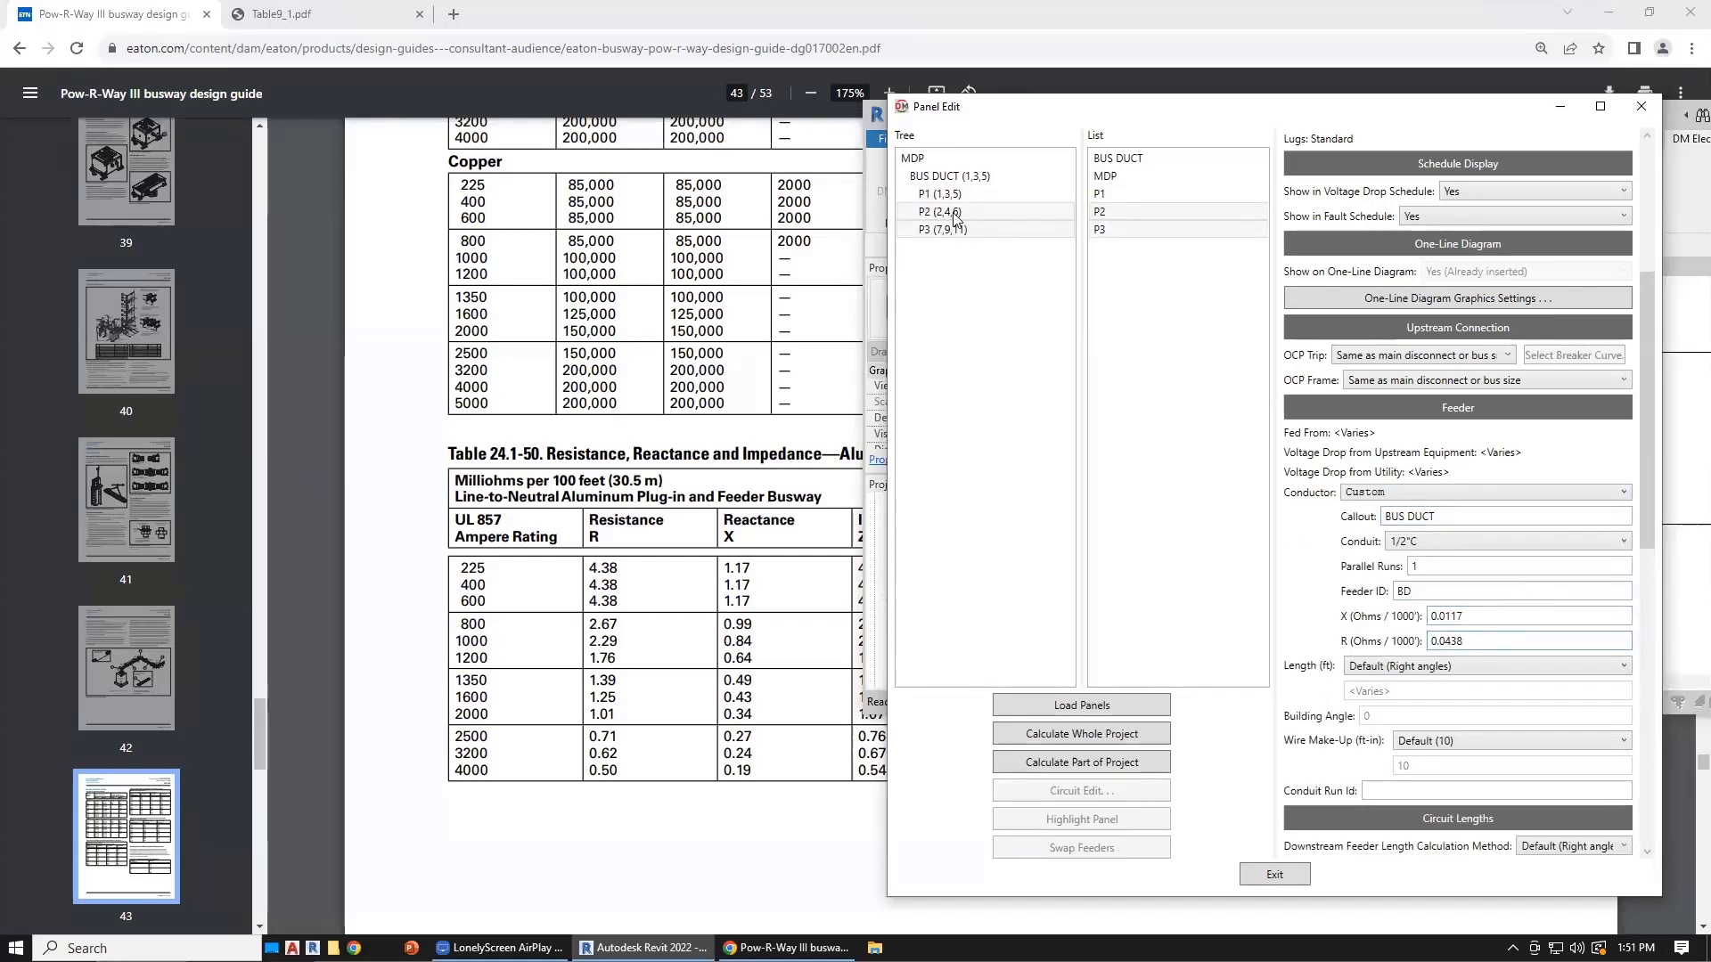
# Step: Exit the panel editing dialog and maximize the Revit window on the Drafting 1 one-line
pyautogui.click(954, 220)
pyautogui.click(1294, 873)
pyautogui.moveTo(1420, 119); pyautogui.dragTo(860, 141)
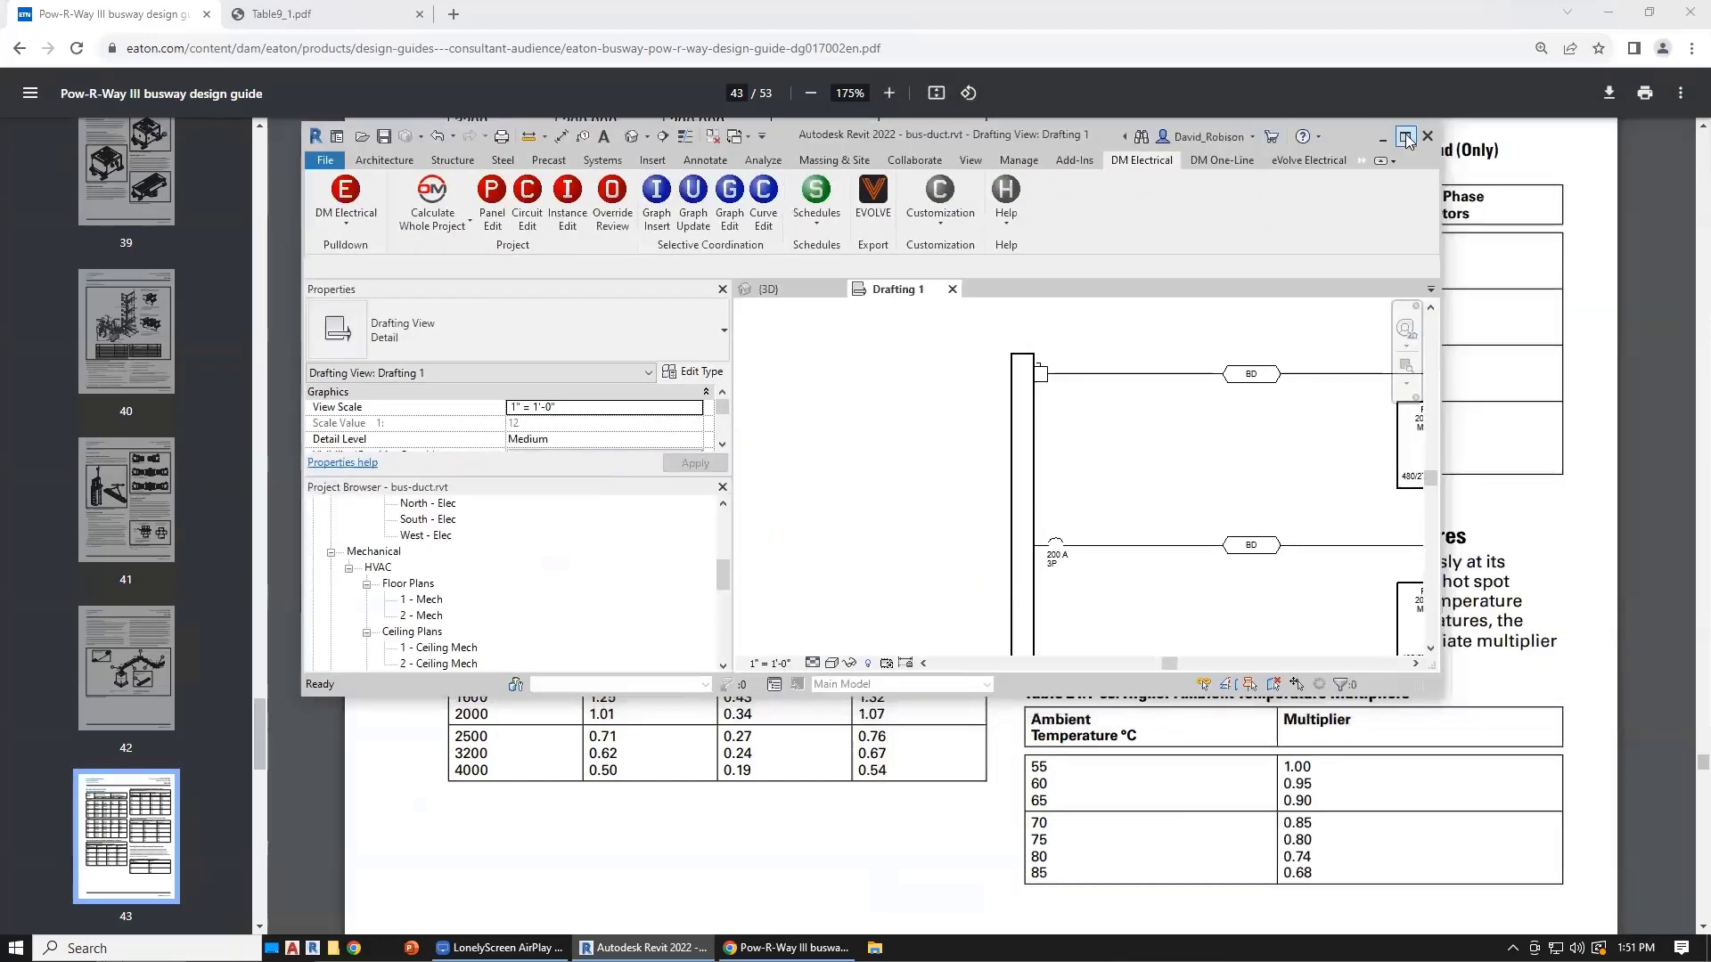
pyautogui.click(1405, 137)
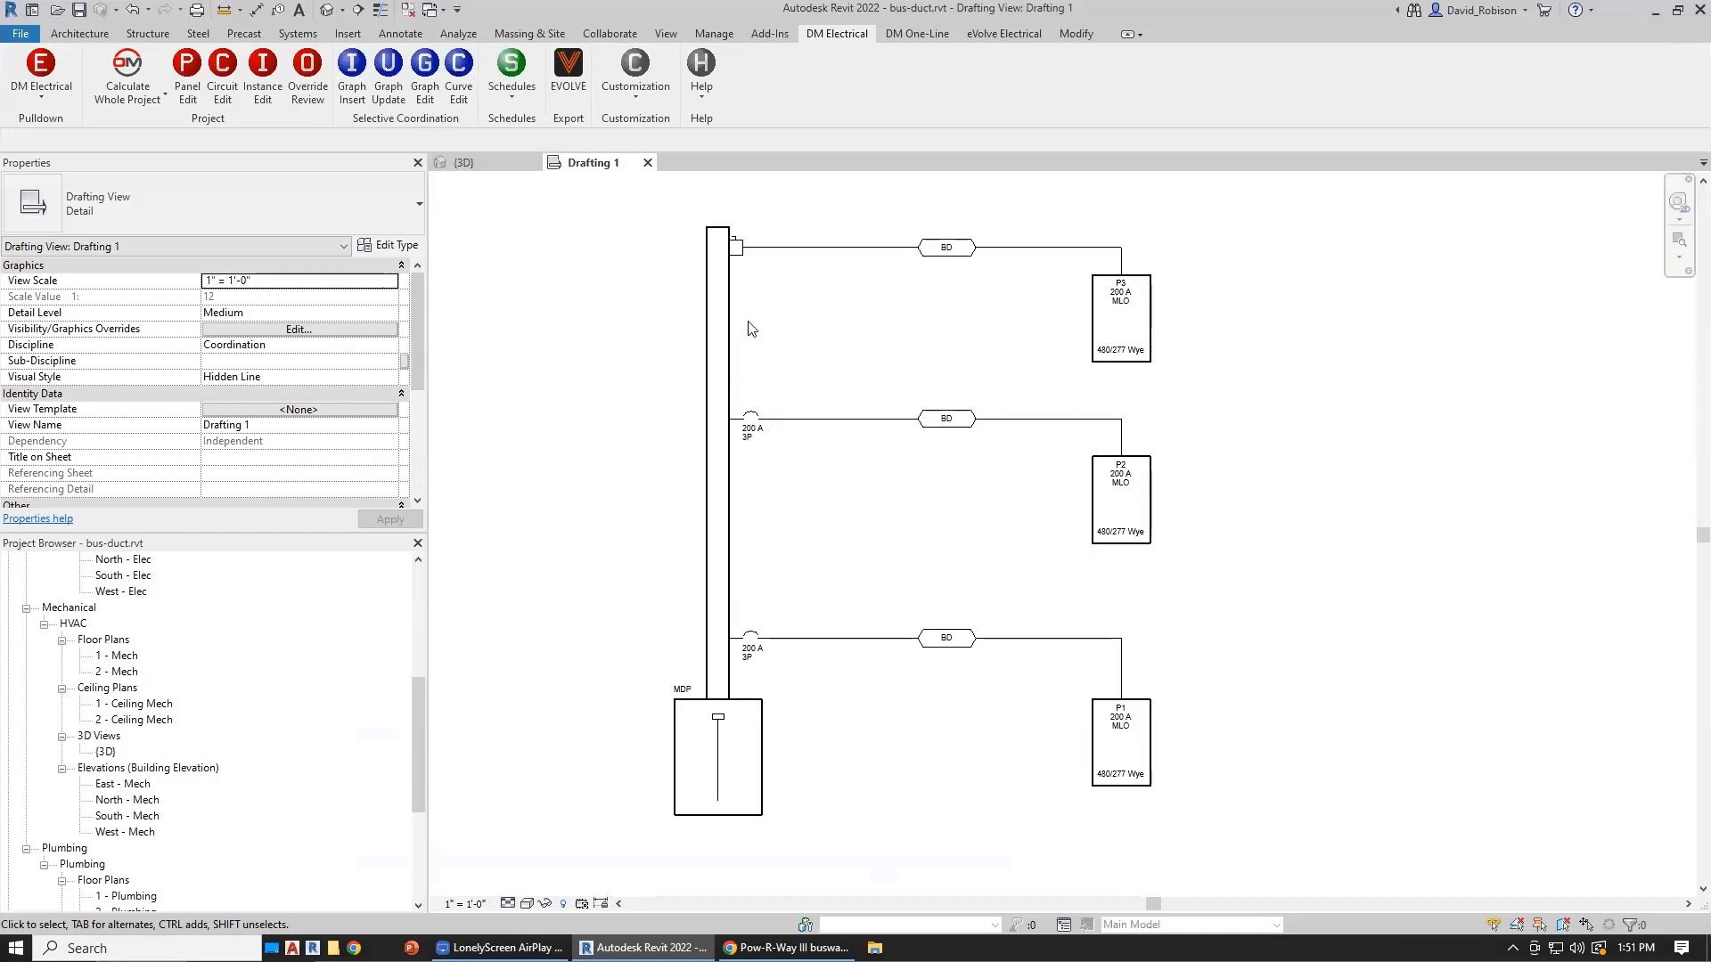
# Step: Insert the one-line feeder schedule in the empty area beside panel P3
pyautogui.scroll(-1, 879, 371)
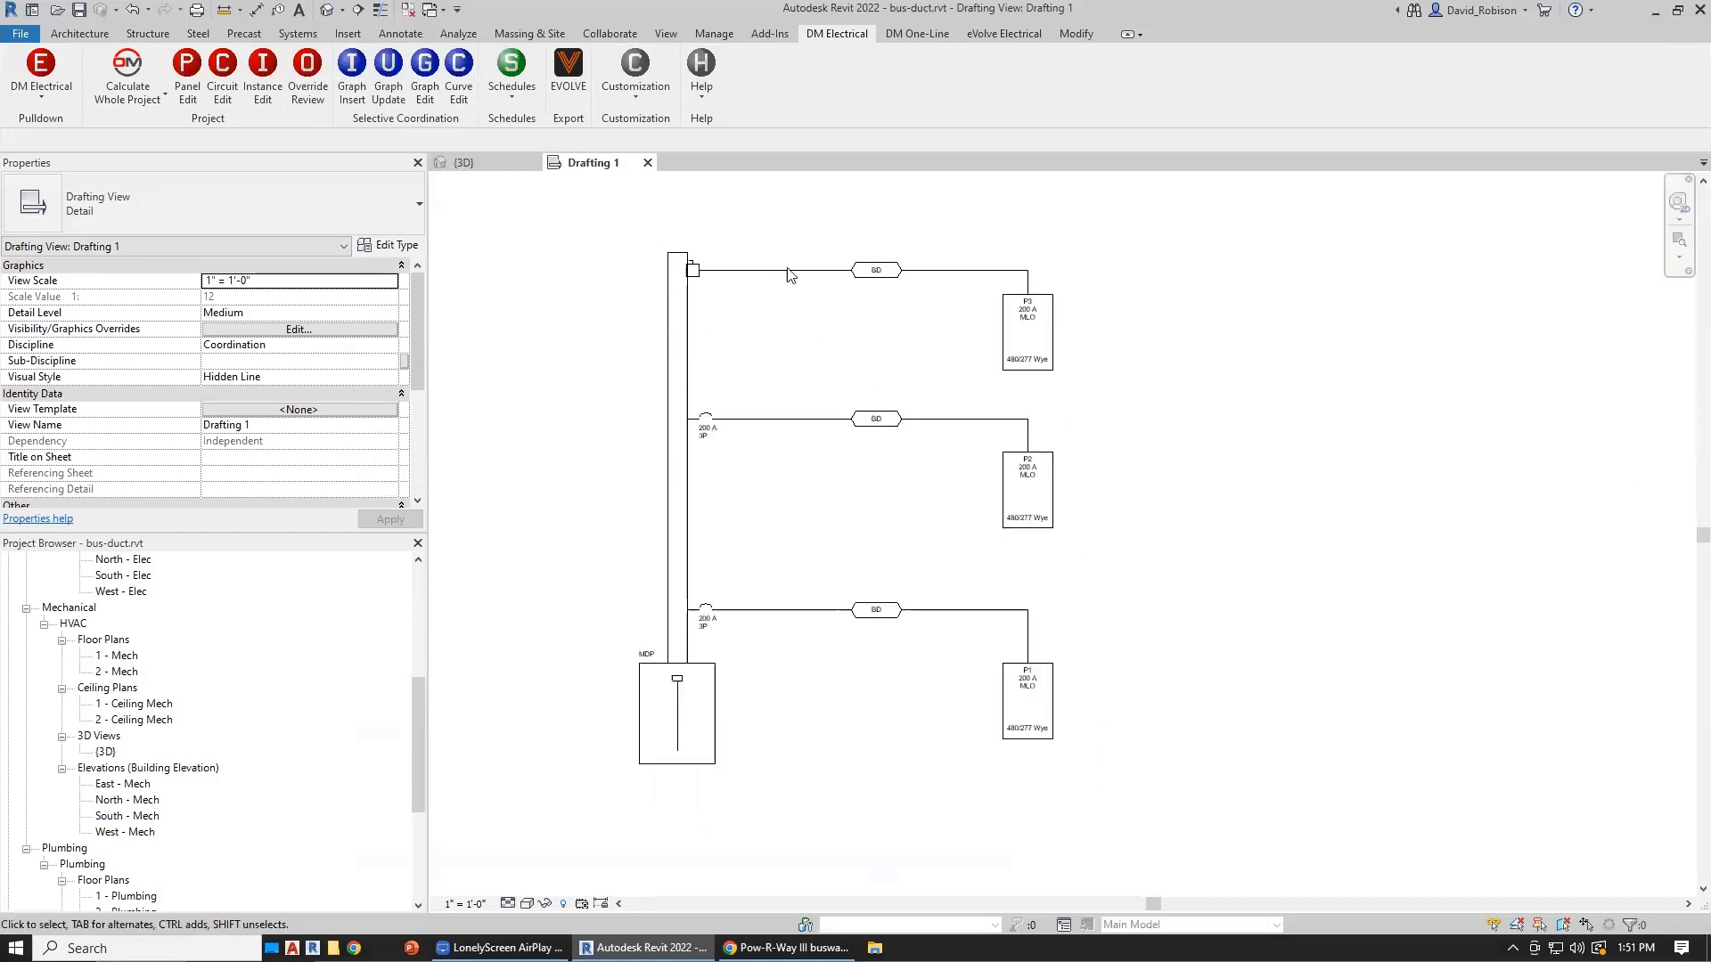
pyautogui.click(524, 87)
pyautogui.click(523, 89)
pyautogui.click(915, 34)
pyautogui.click(845, 76)
pyautogui.click(1157, 242)
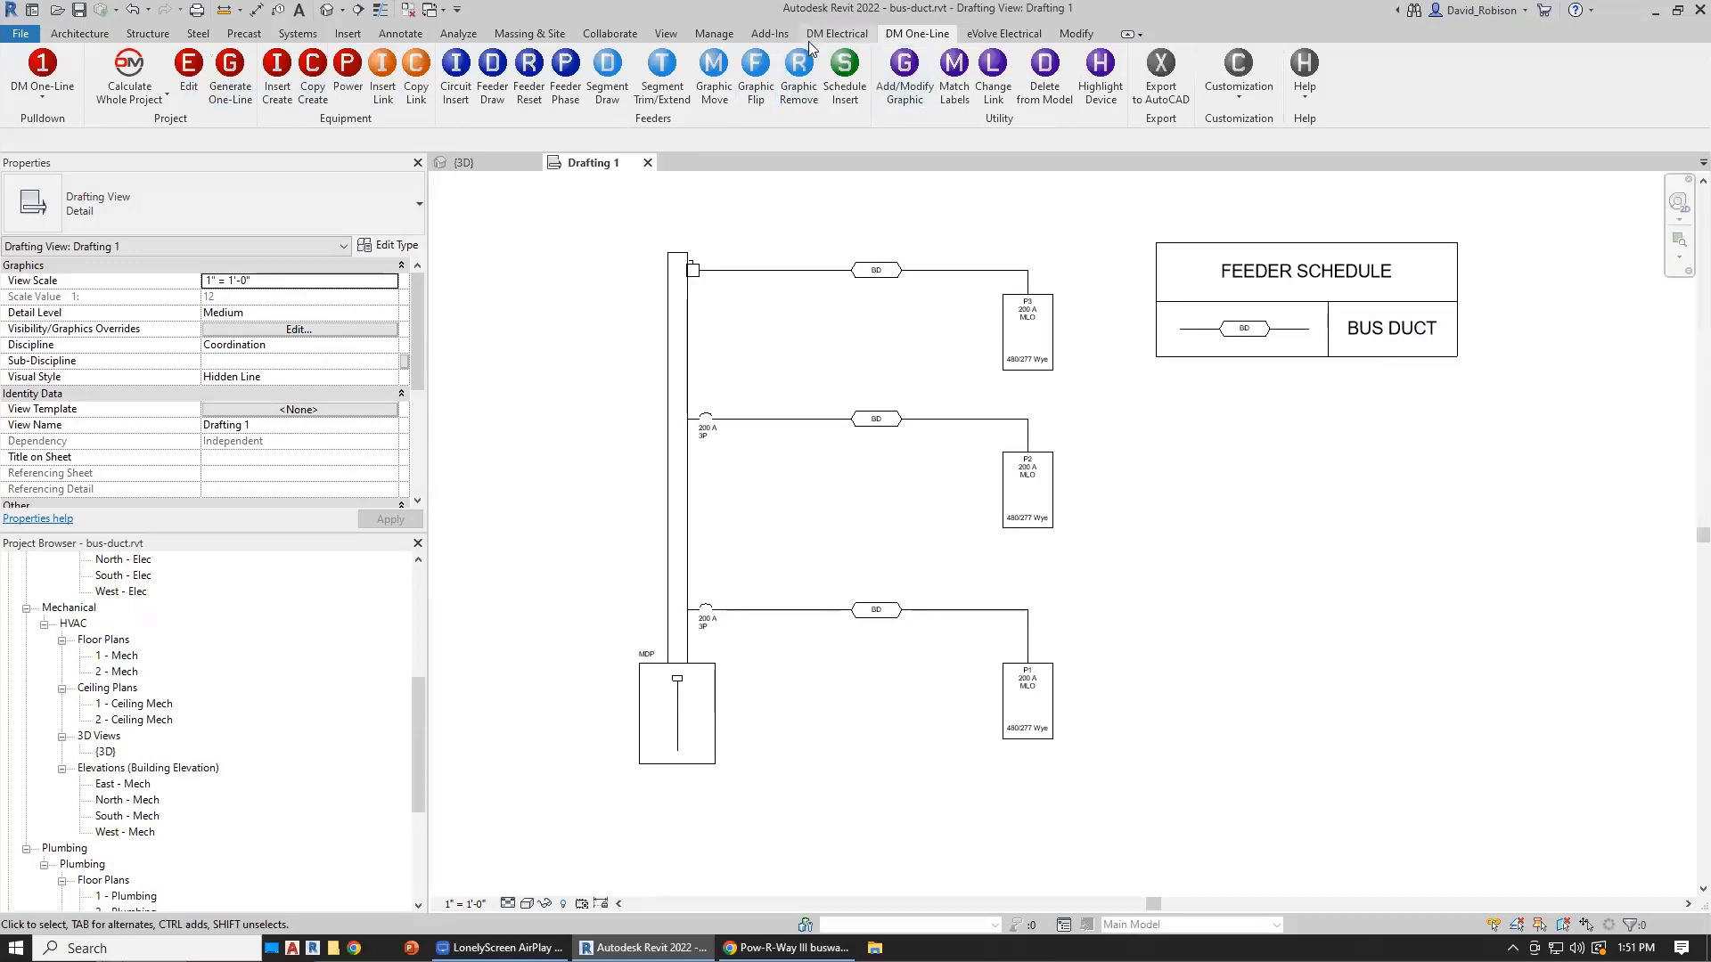
# Step: Change the custom feeder callout of P1, P2 and P3 together to EATON 225A BUS DUCT and exit Panel Edit
pyautogui.click(837, 33)
pyautogui.click(188, 87)
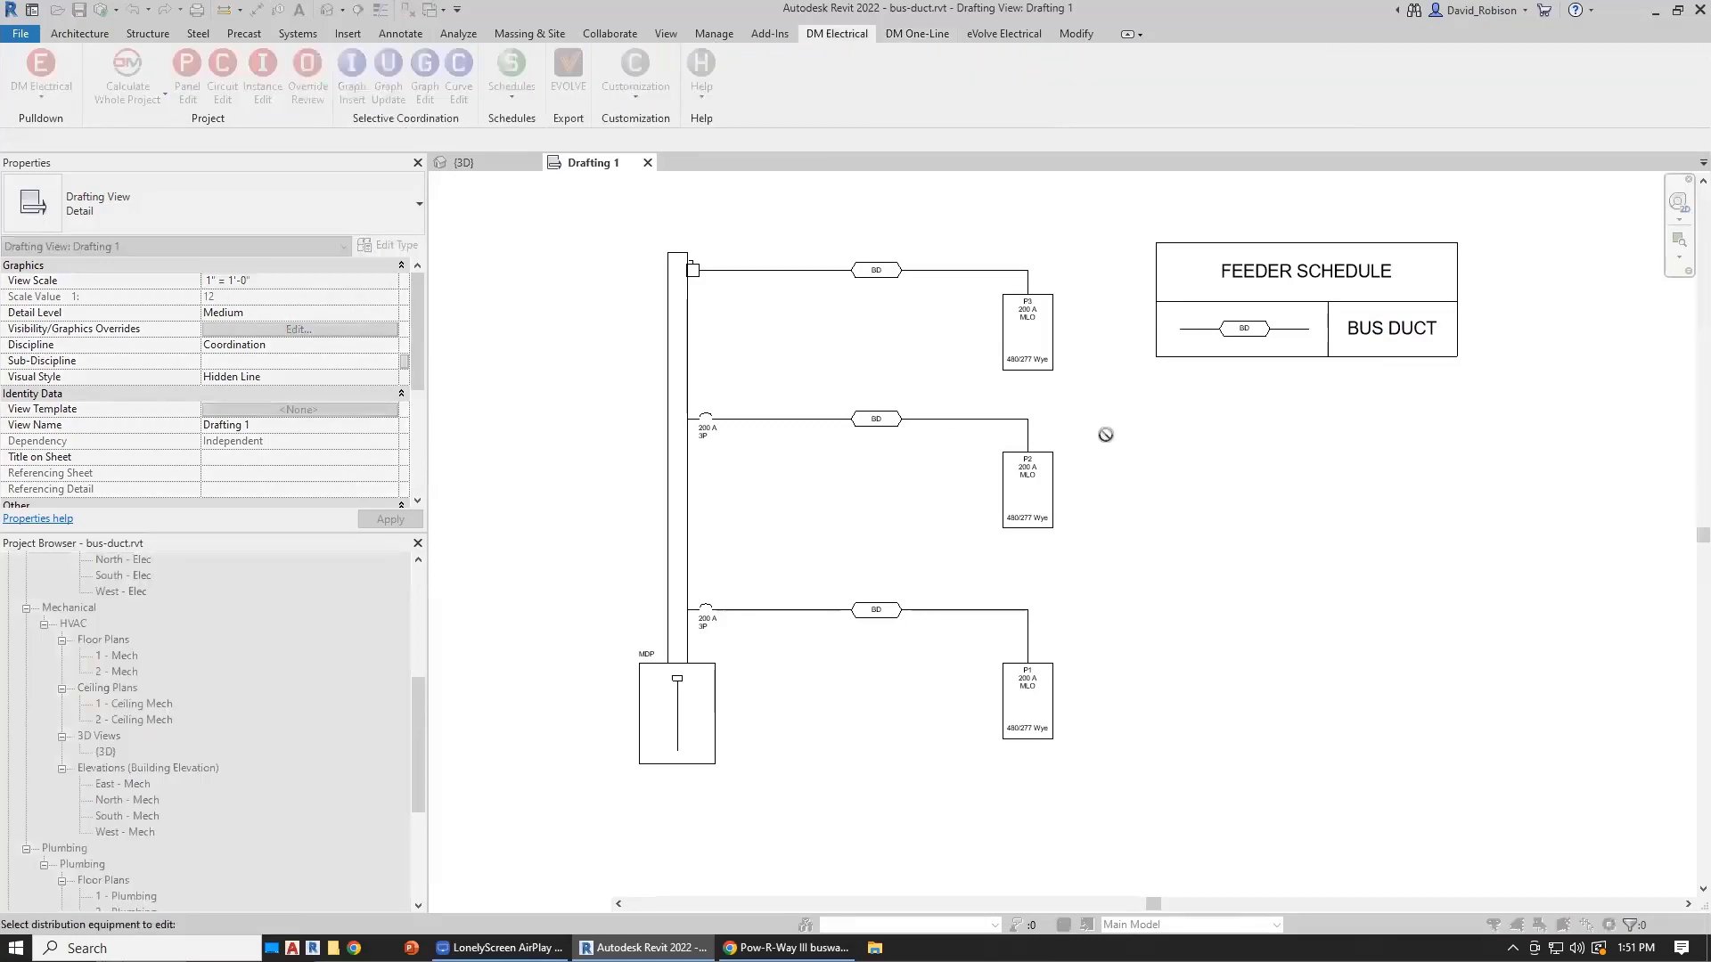
pyautogui.click(1105, 434)
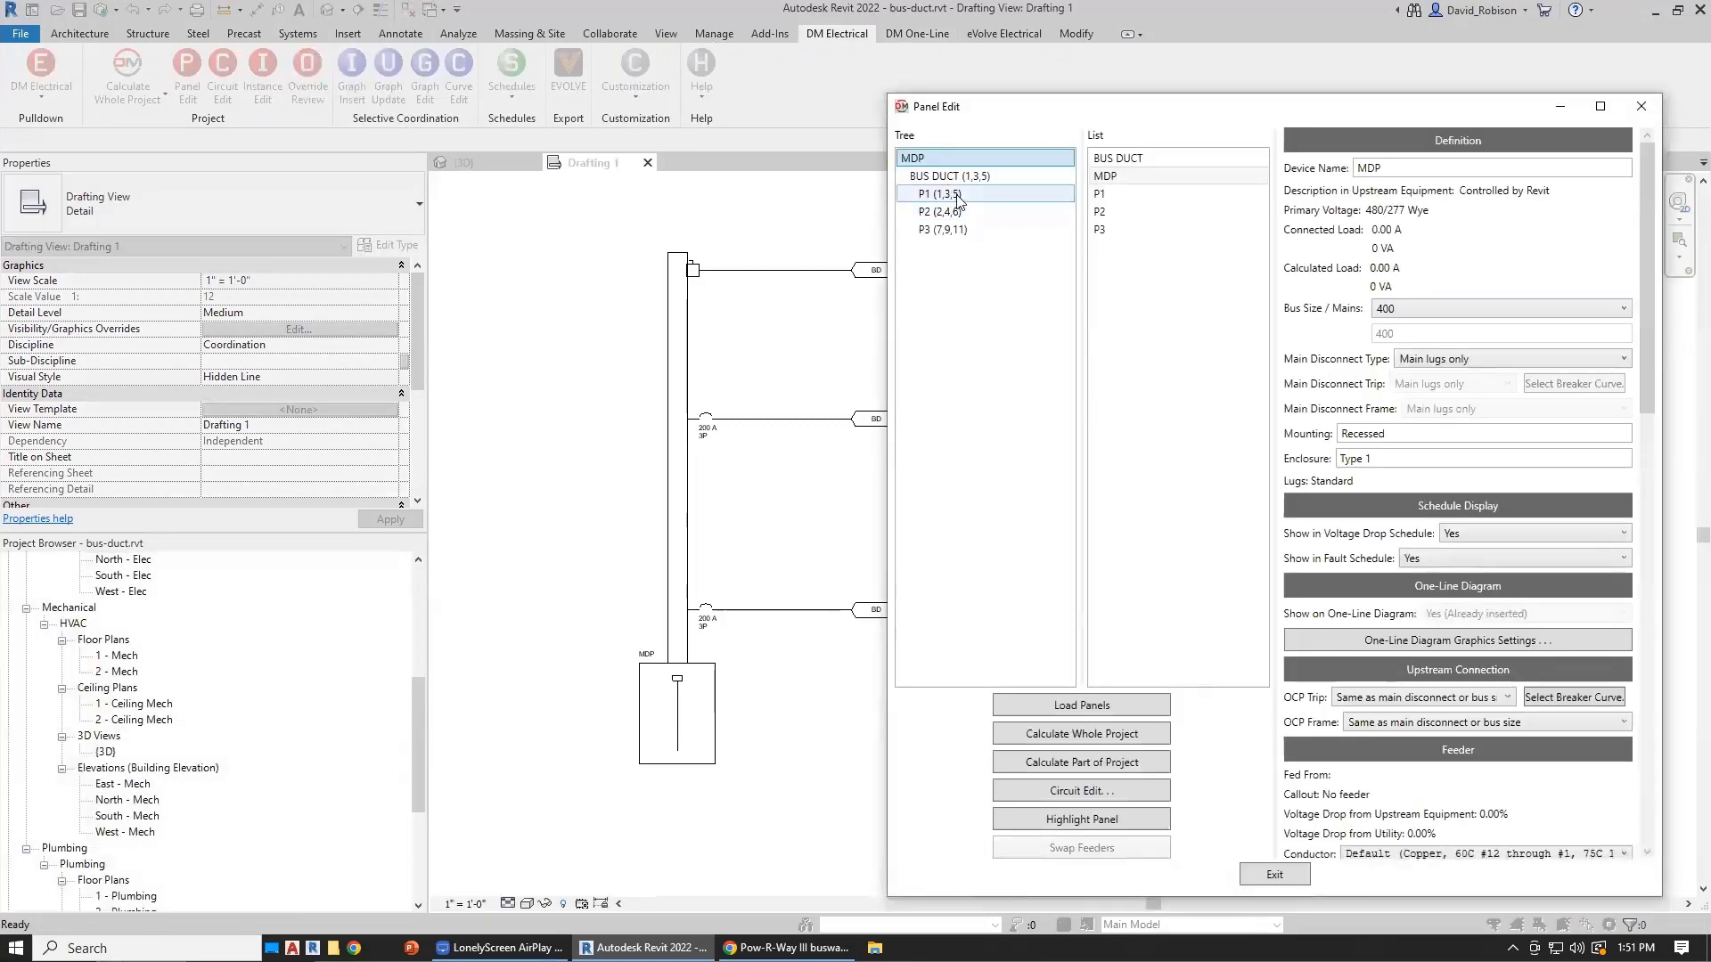
pyautogui.click(958, 196)
pyautogui.keyDown('shift'); pyautogui.click(984, 231); pyautogui.keyUp('shift')
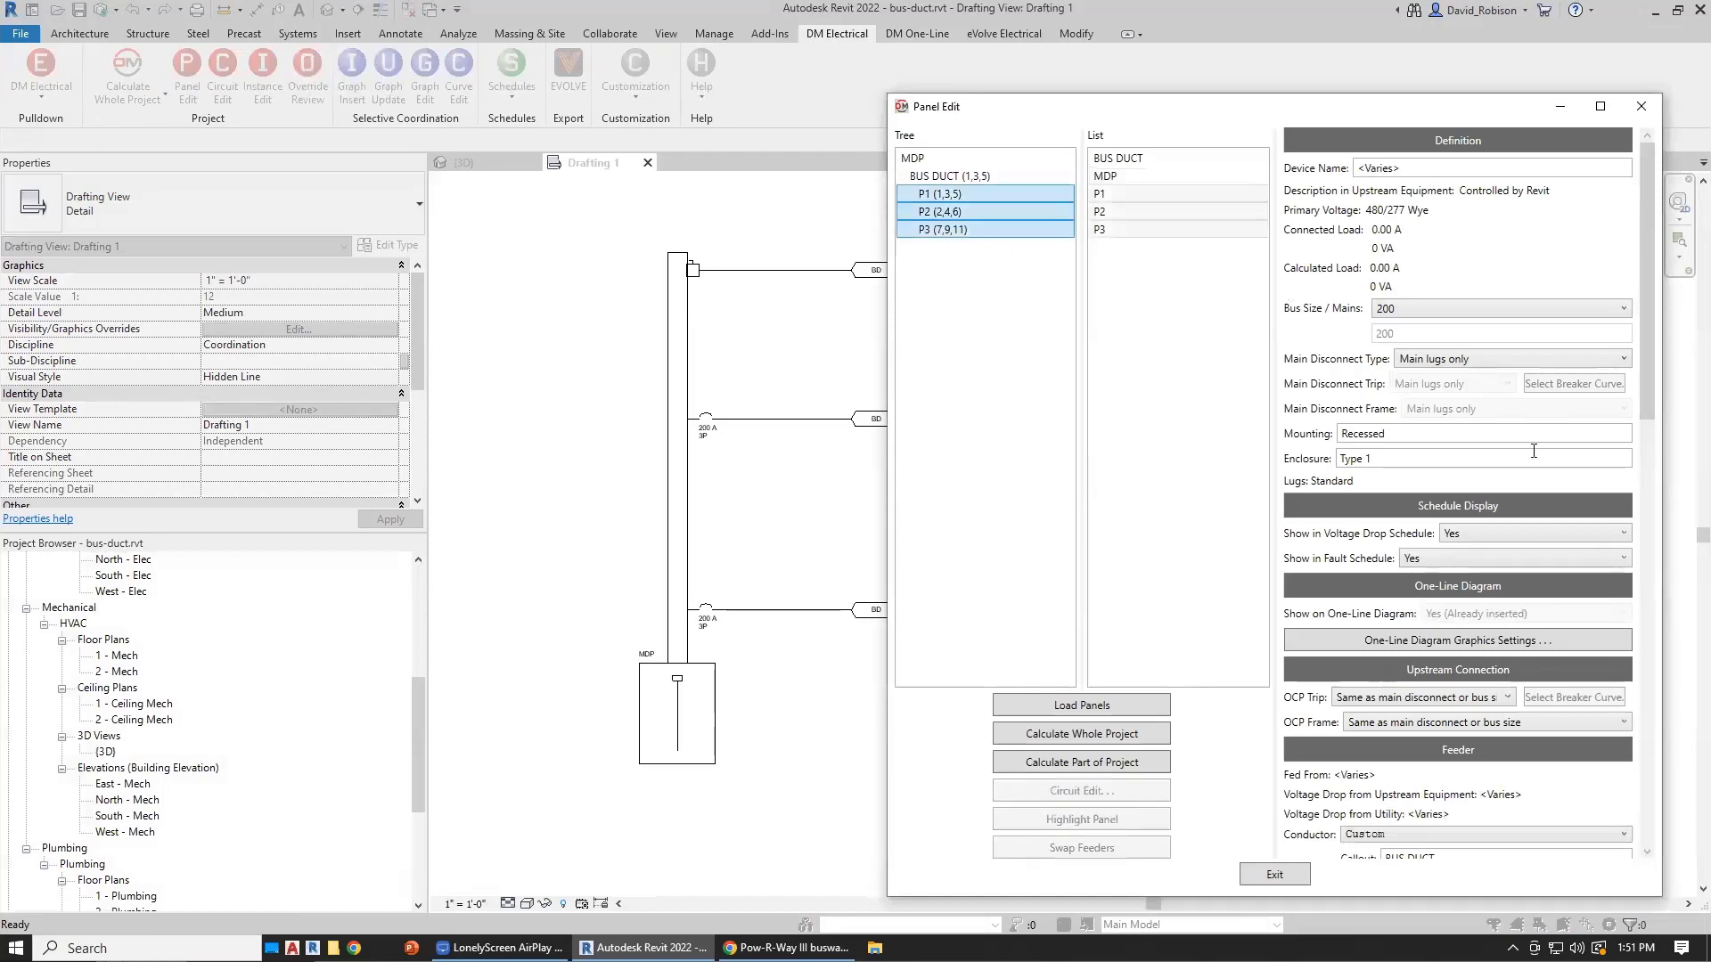
pyautogui.scroll(-2, 1478, 768)
pyautogui.click(1473, 771)
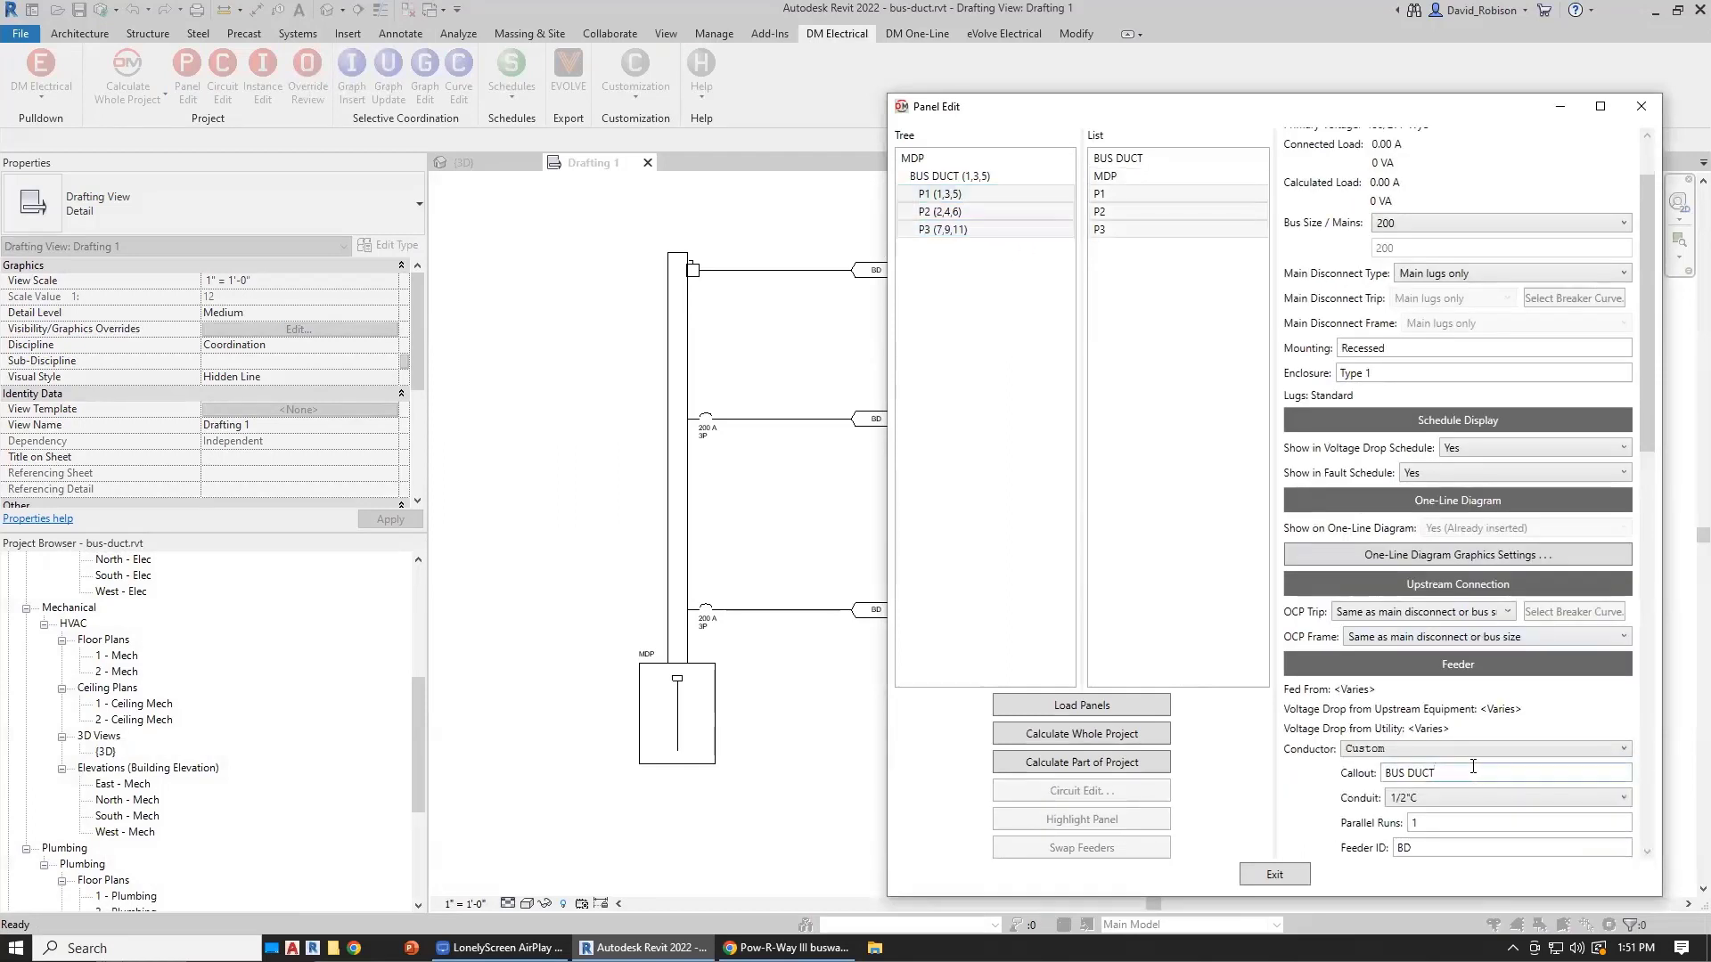
pyautogui.write('EATON 225A')
pyautogui.click(1521, 773)
pyautogui.click(1287, 877)
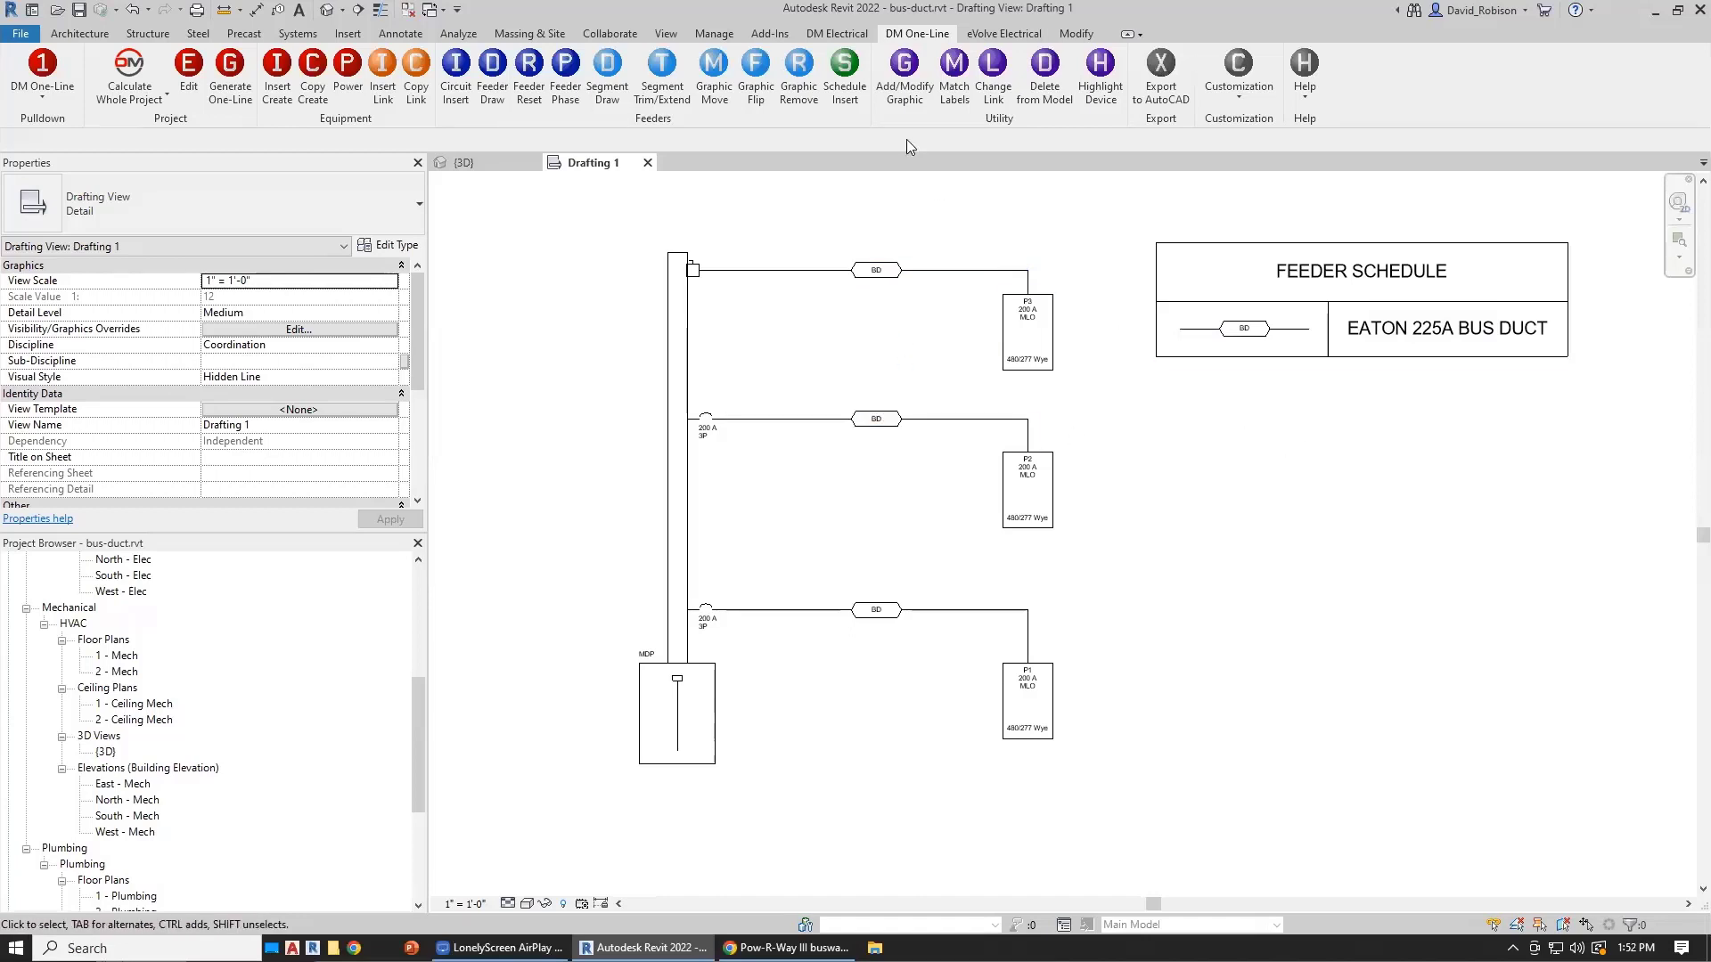
pyautogui.click(837, 34)
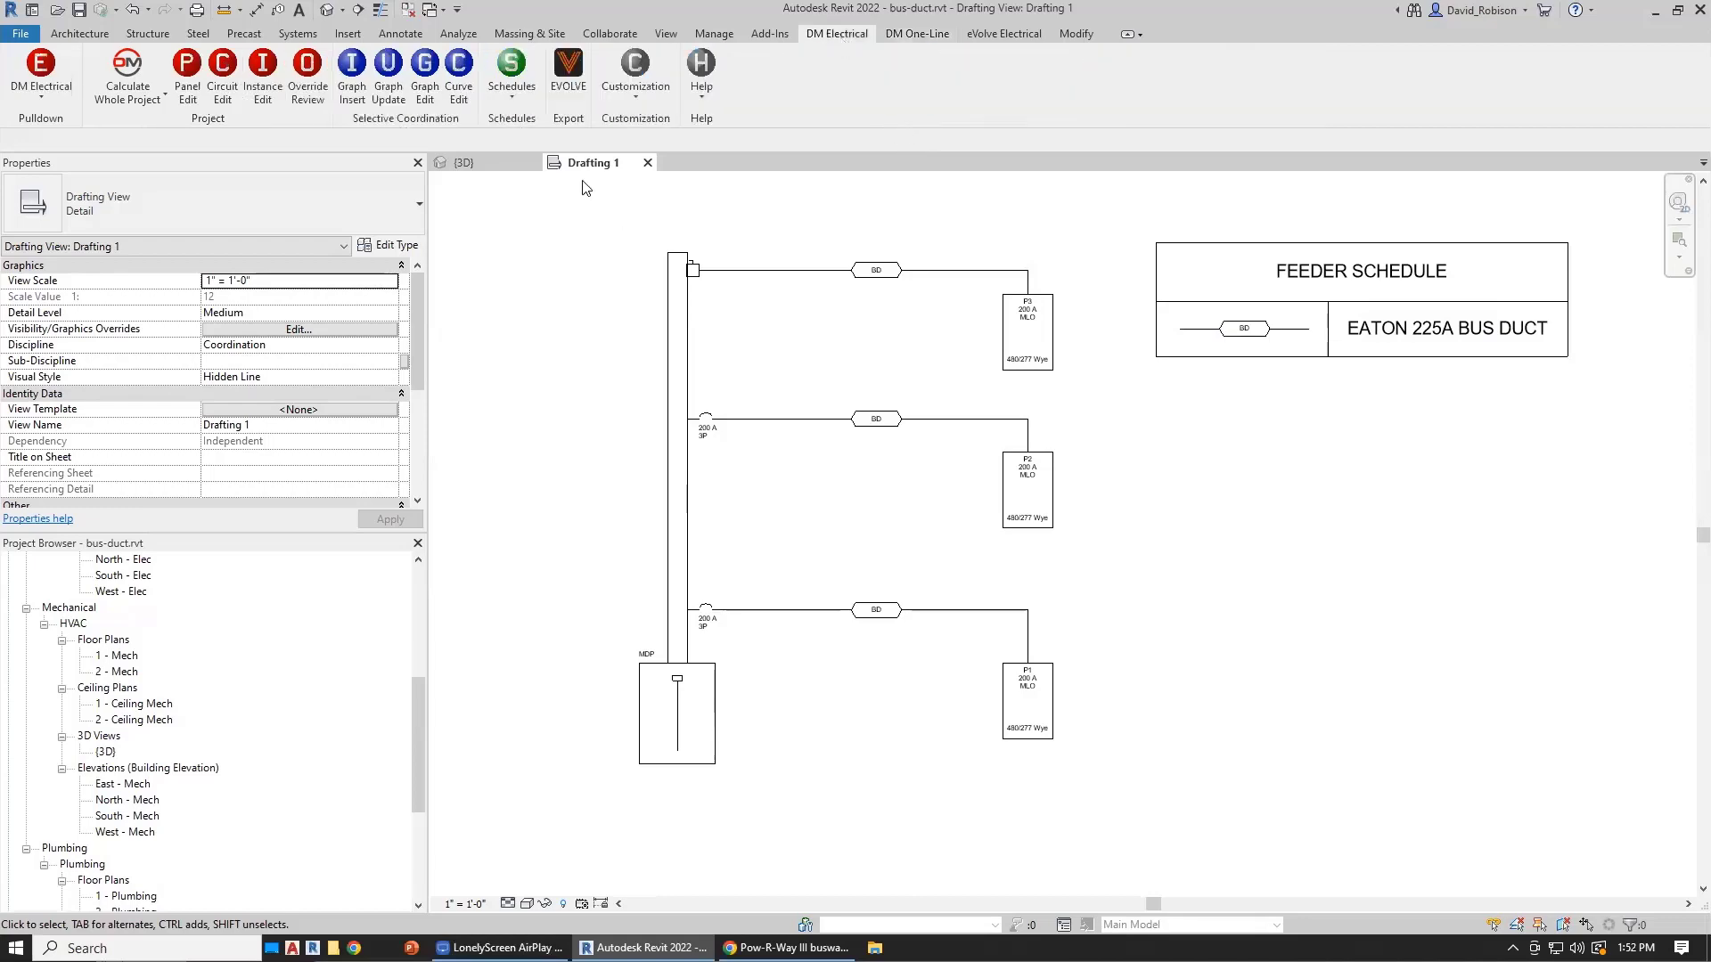
# Step: Create the voltage drop schedule and run the whole-project calculation, updating the breaker sizes
pyautogui.click(512, 78)
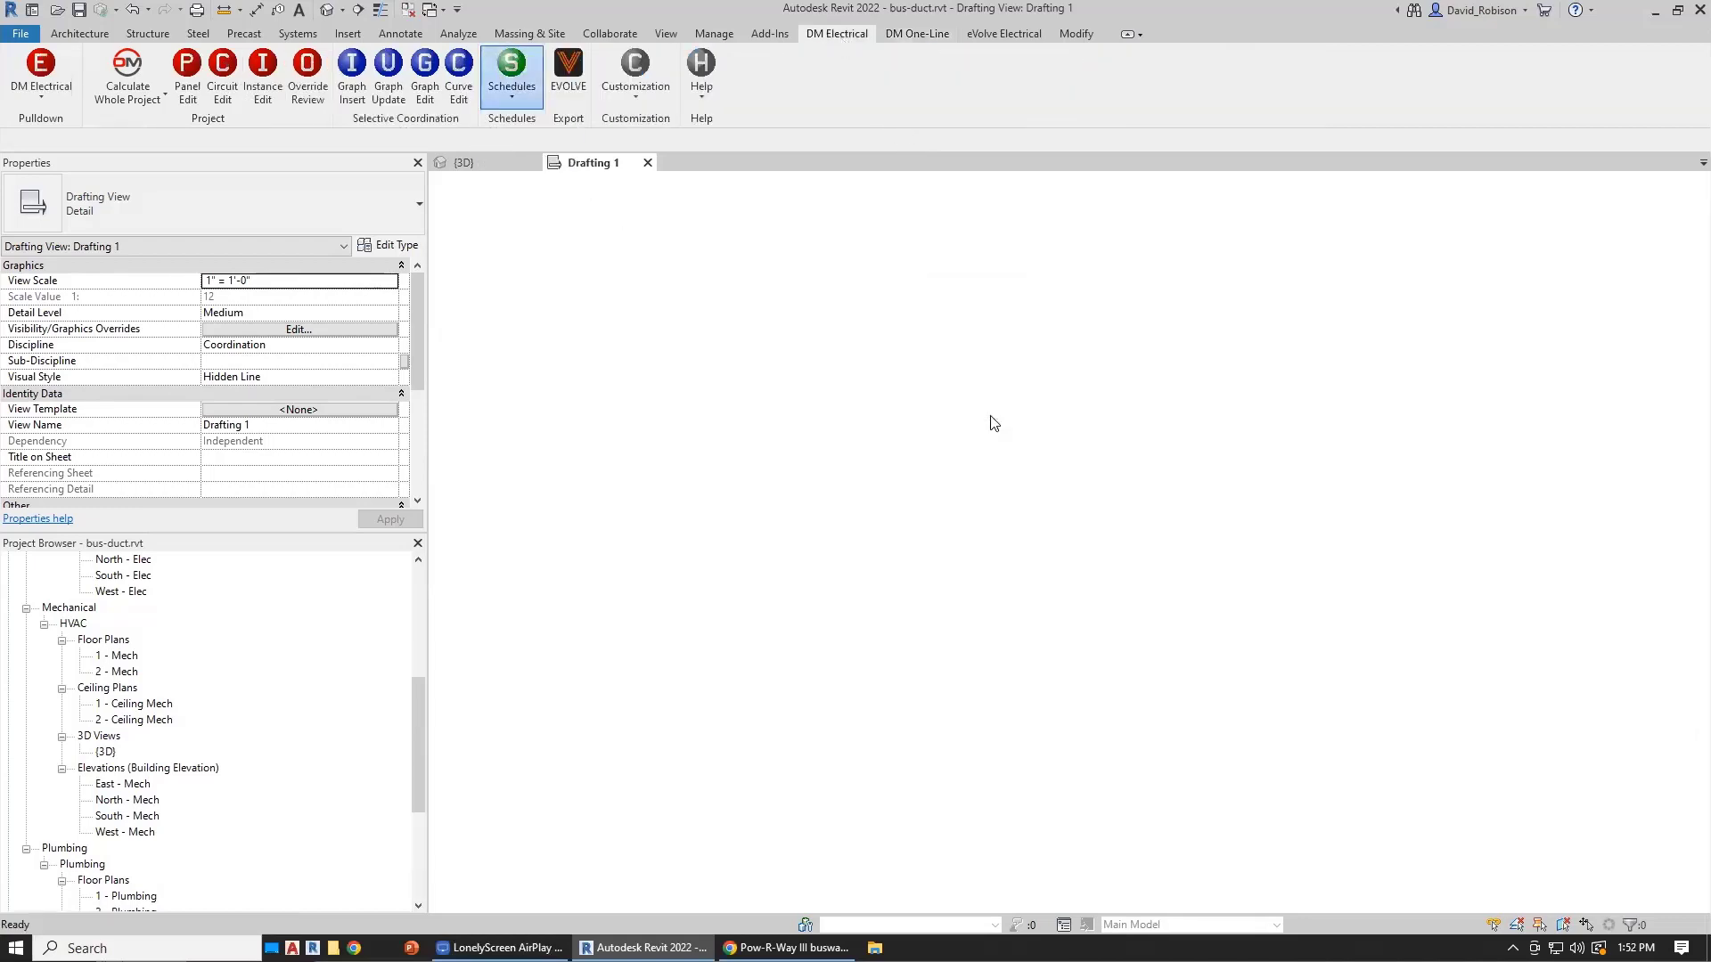
pyautogui.click(838, 34)
pyautogui.click(127, 68)
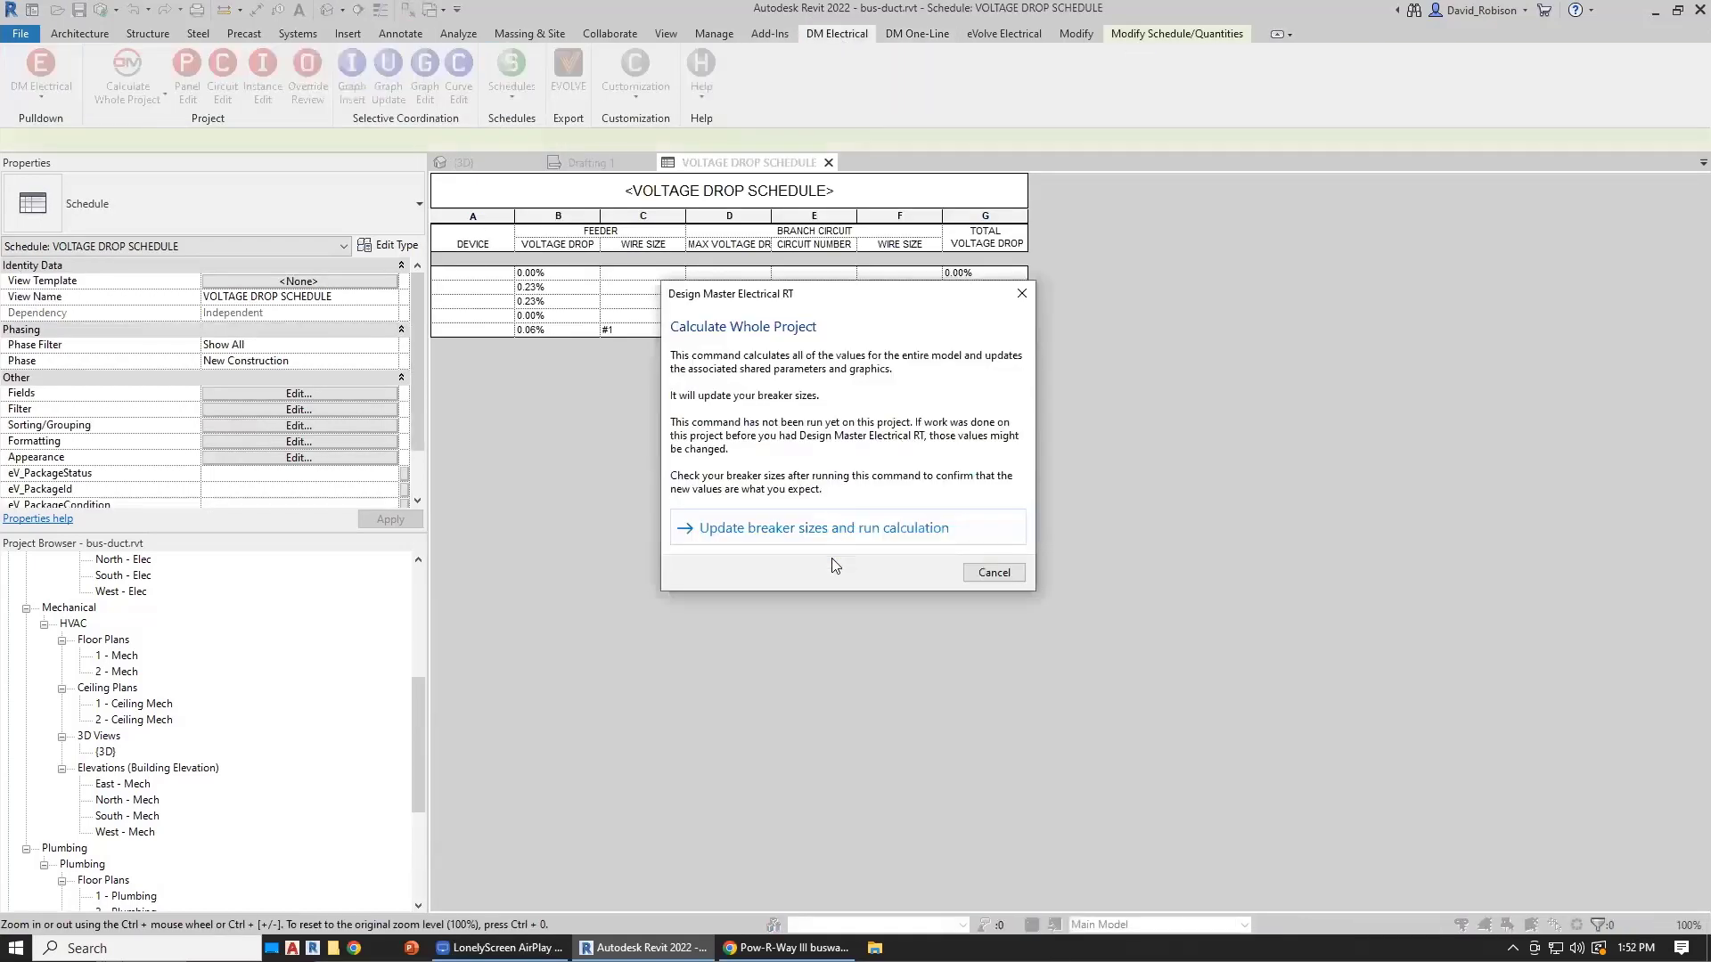
pyautogui.click(802, 522)
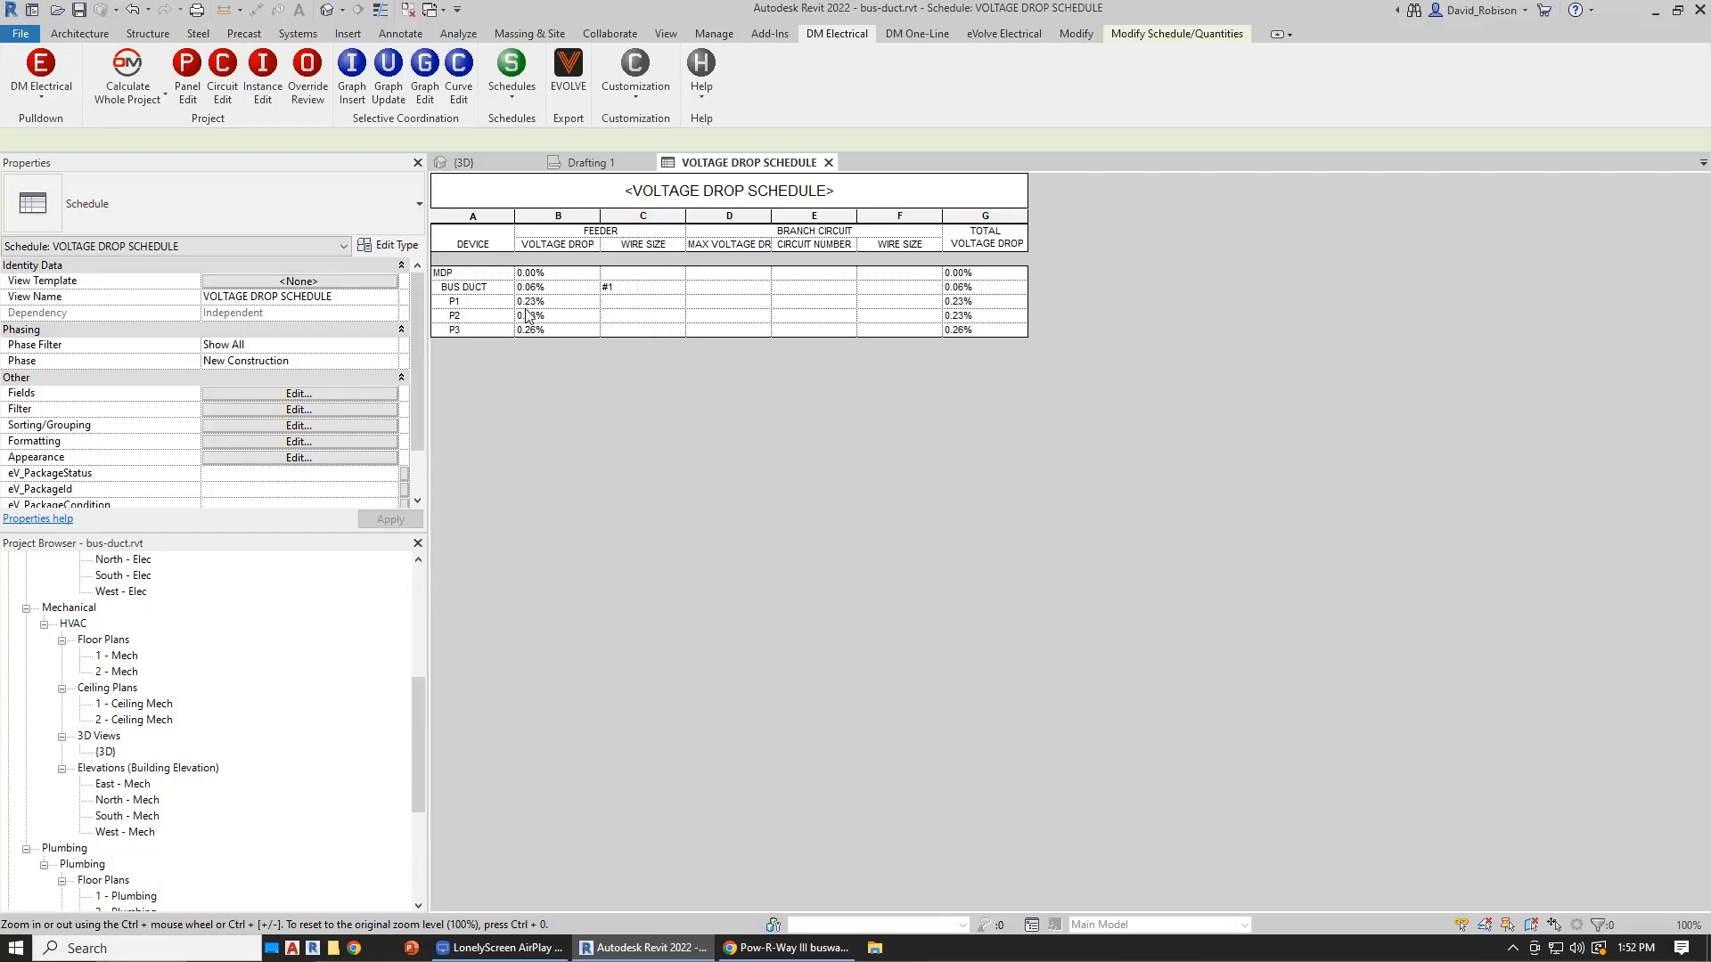
# Step: Examine the DMET feeder parameters of panel P3 in the 3D view, including its wire callout, feeder ID and impedance
pyautogui.click(461, 163)
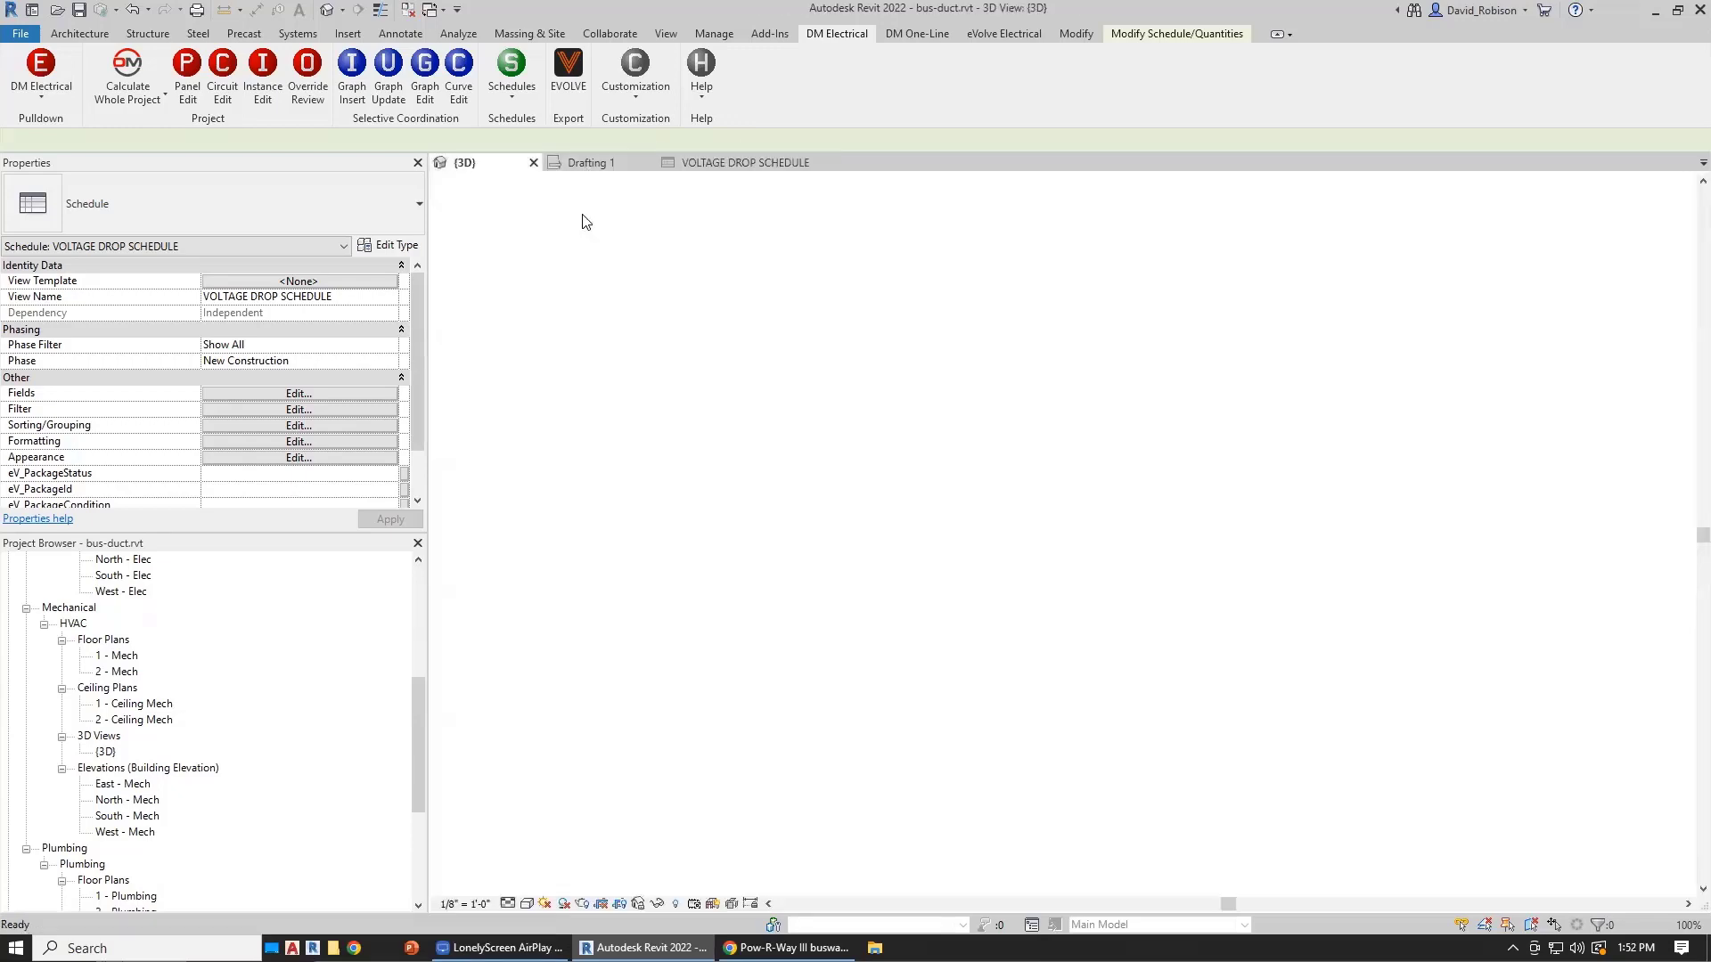
pyautogui.click(1014, 346)
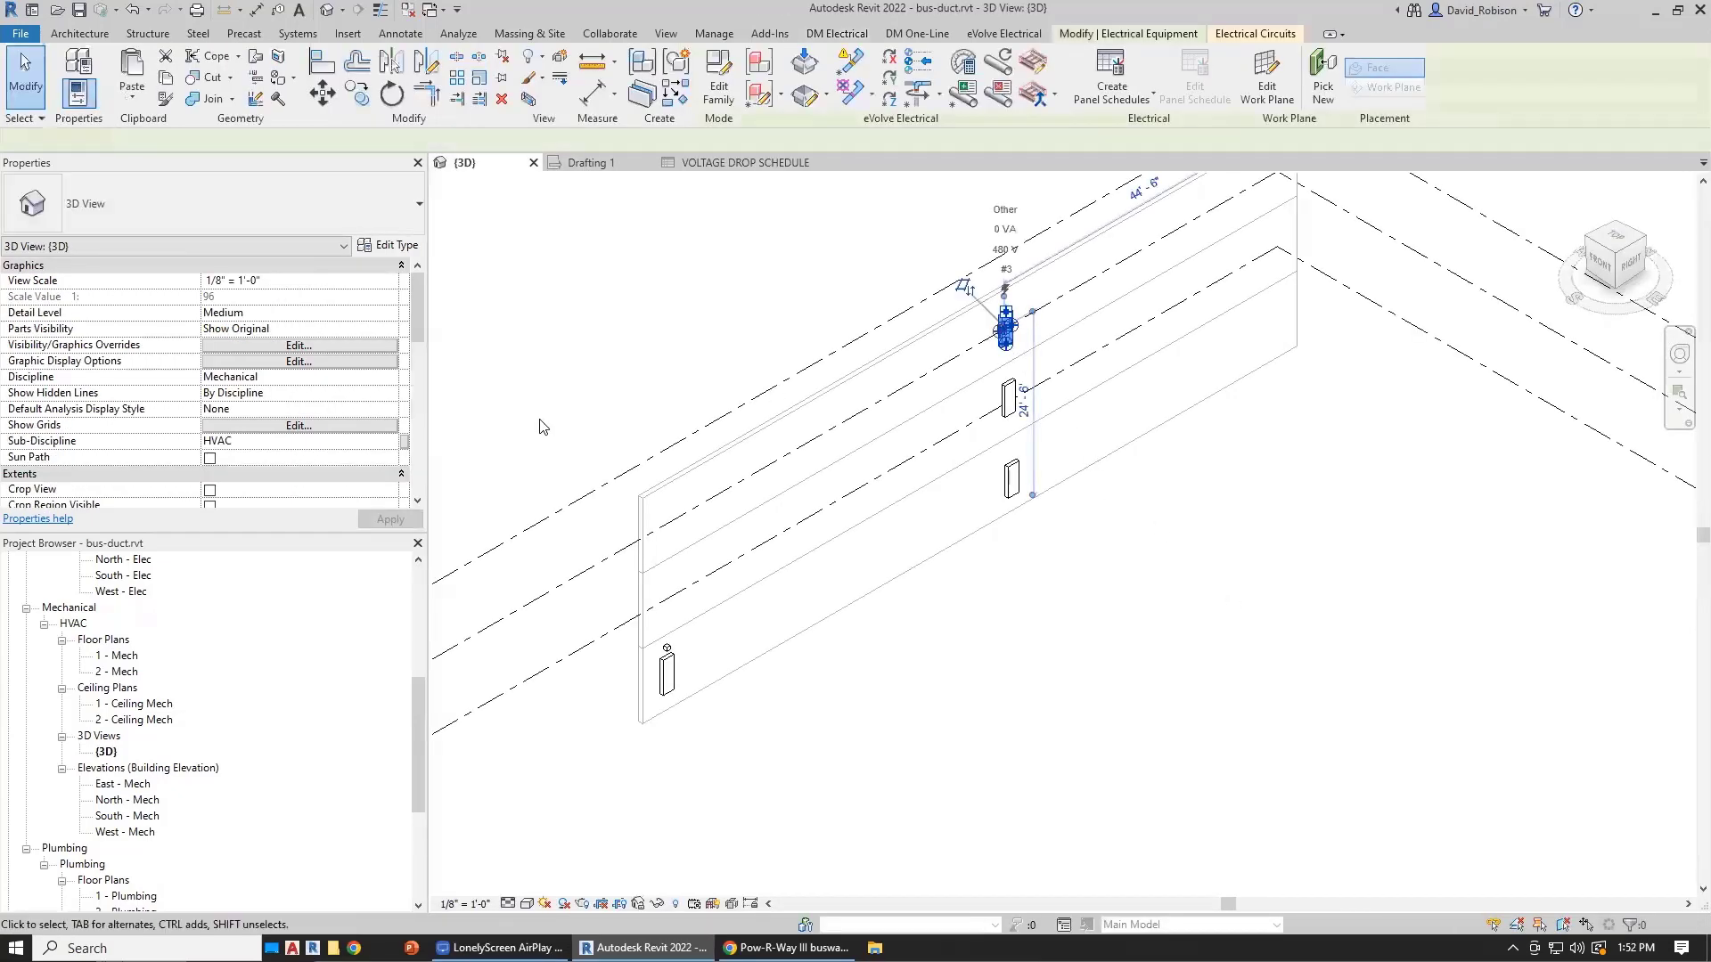
pyautogui.scroll(-8, 352, 399)
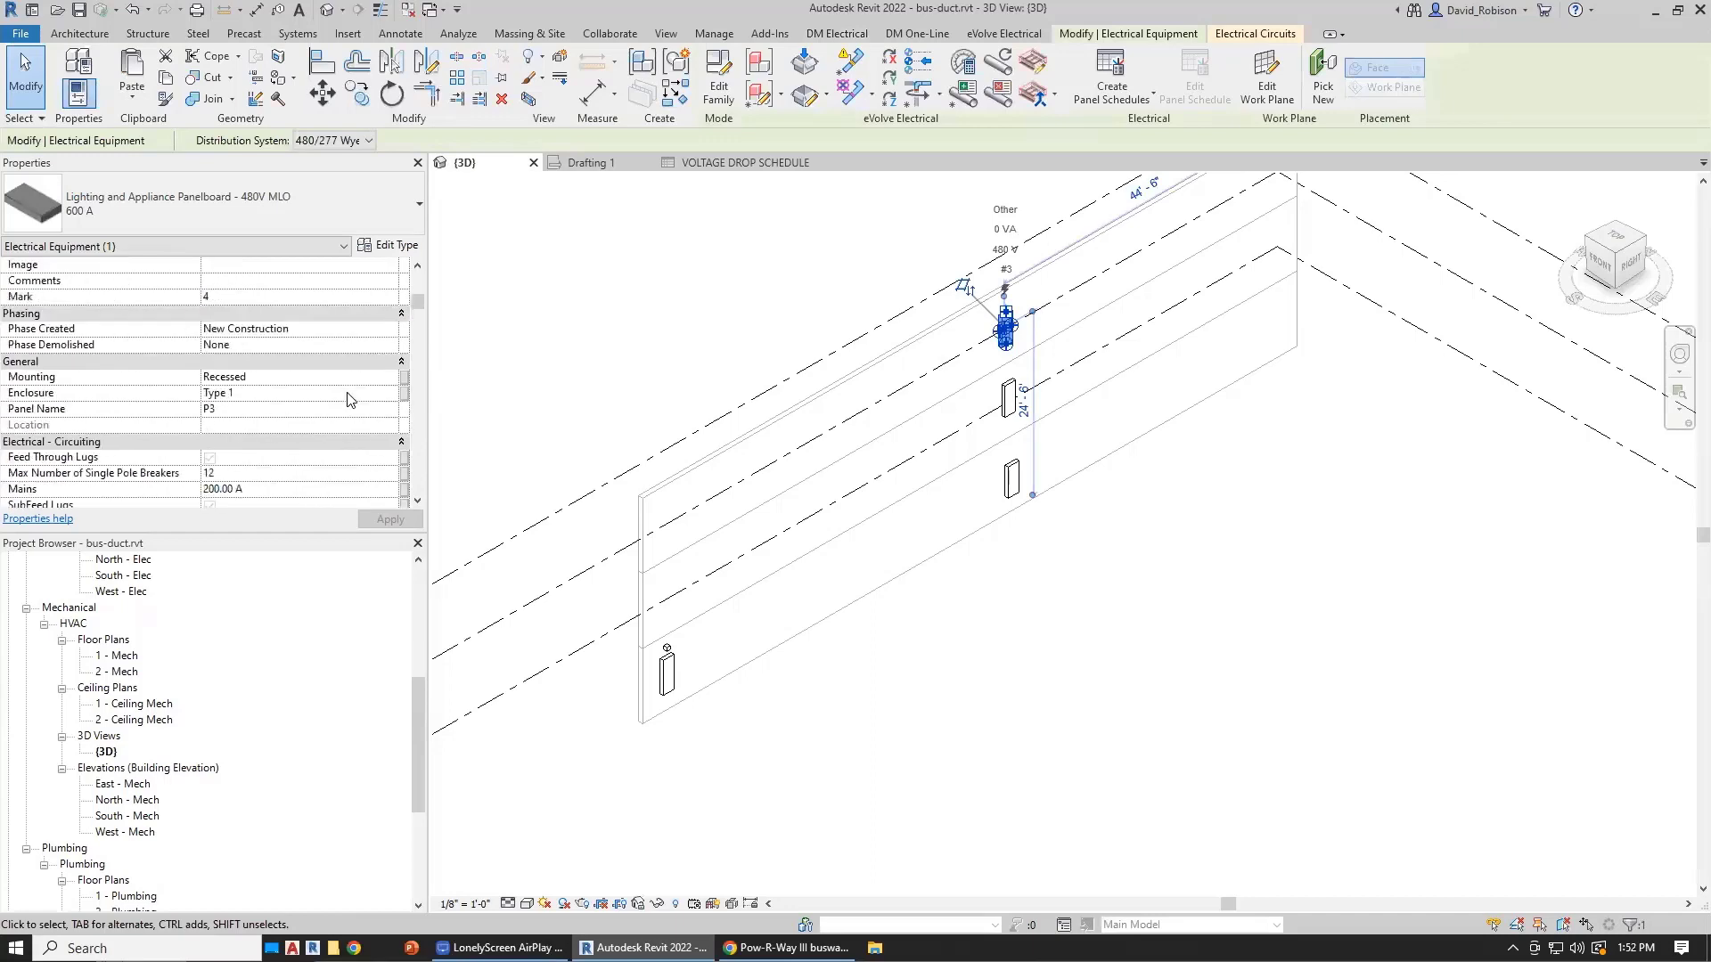
pyautogui.scroll(-3, 347, 399)
pyautogui.scroll(-5, 347, 399)
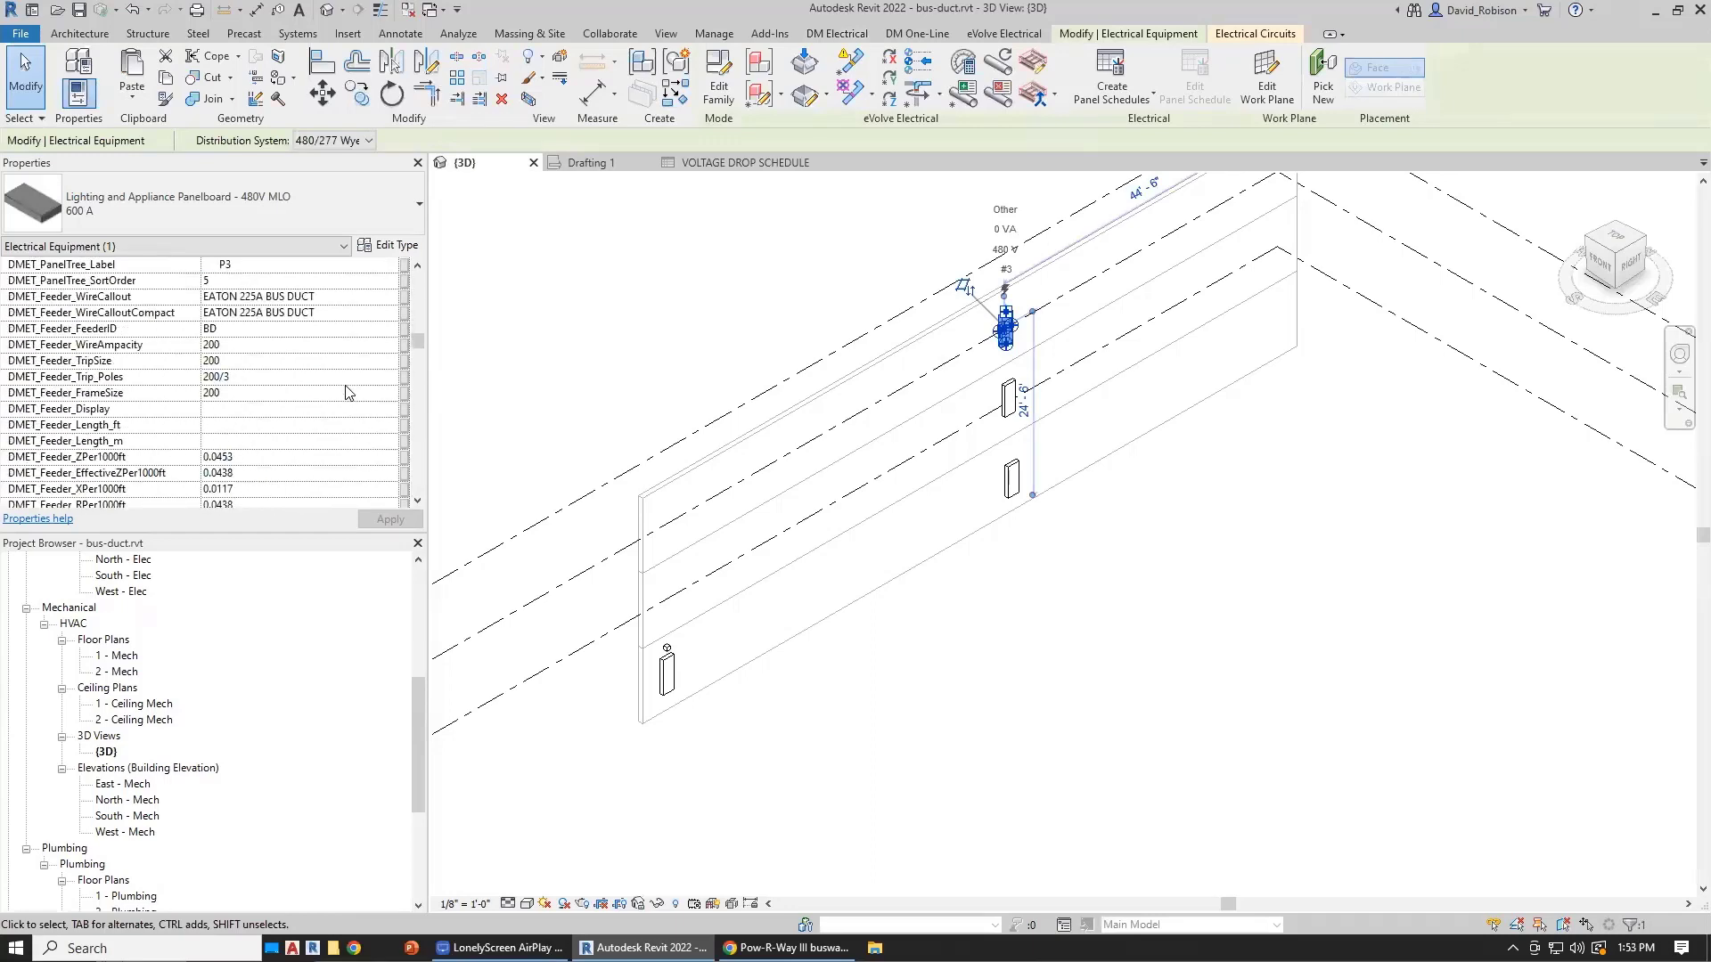
pyautogui.scroll(2, 348, 392)
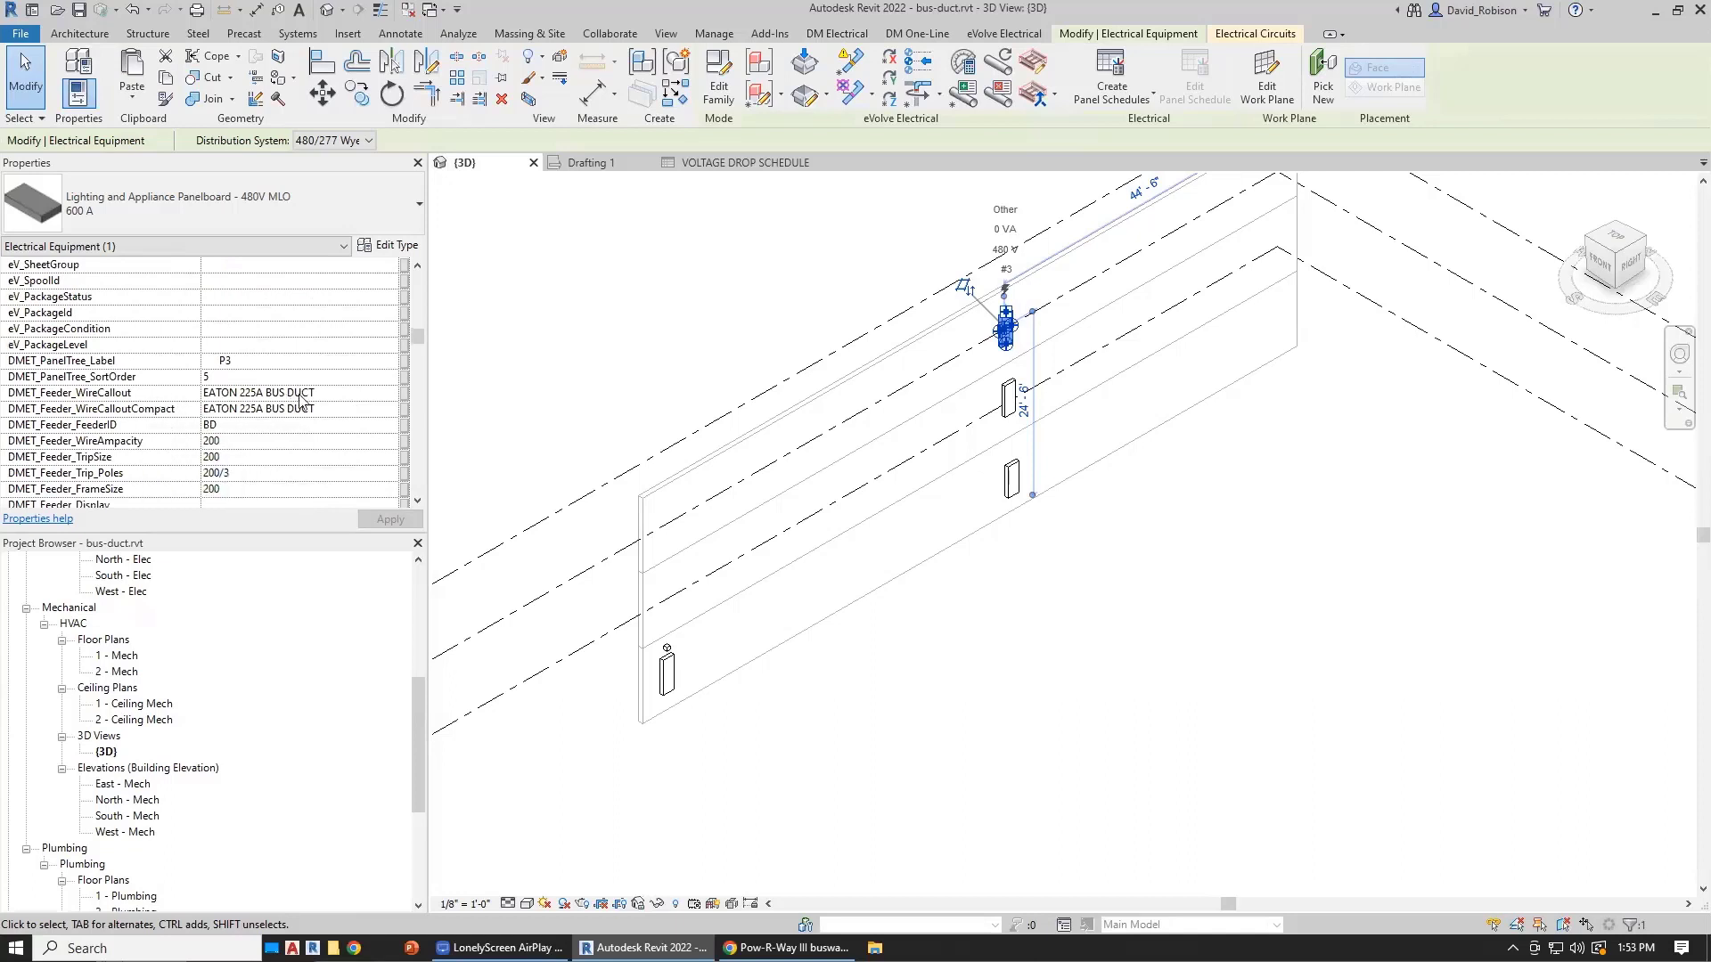
pyautogui.scroll(-3, 225, 412)
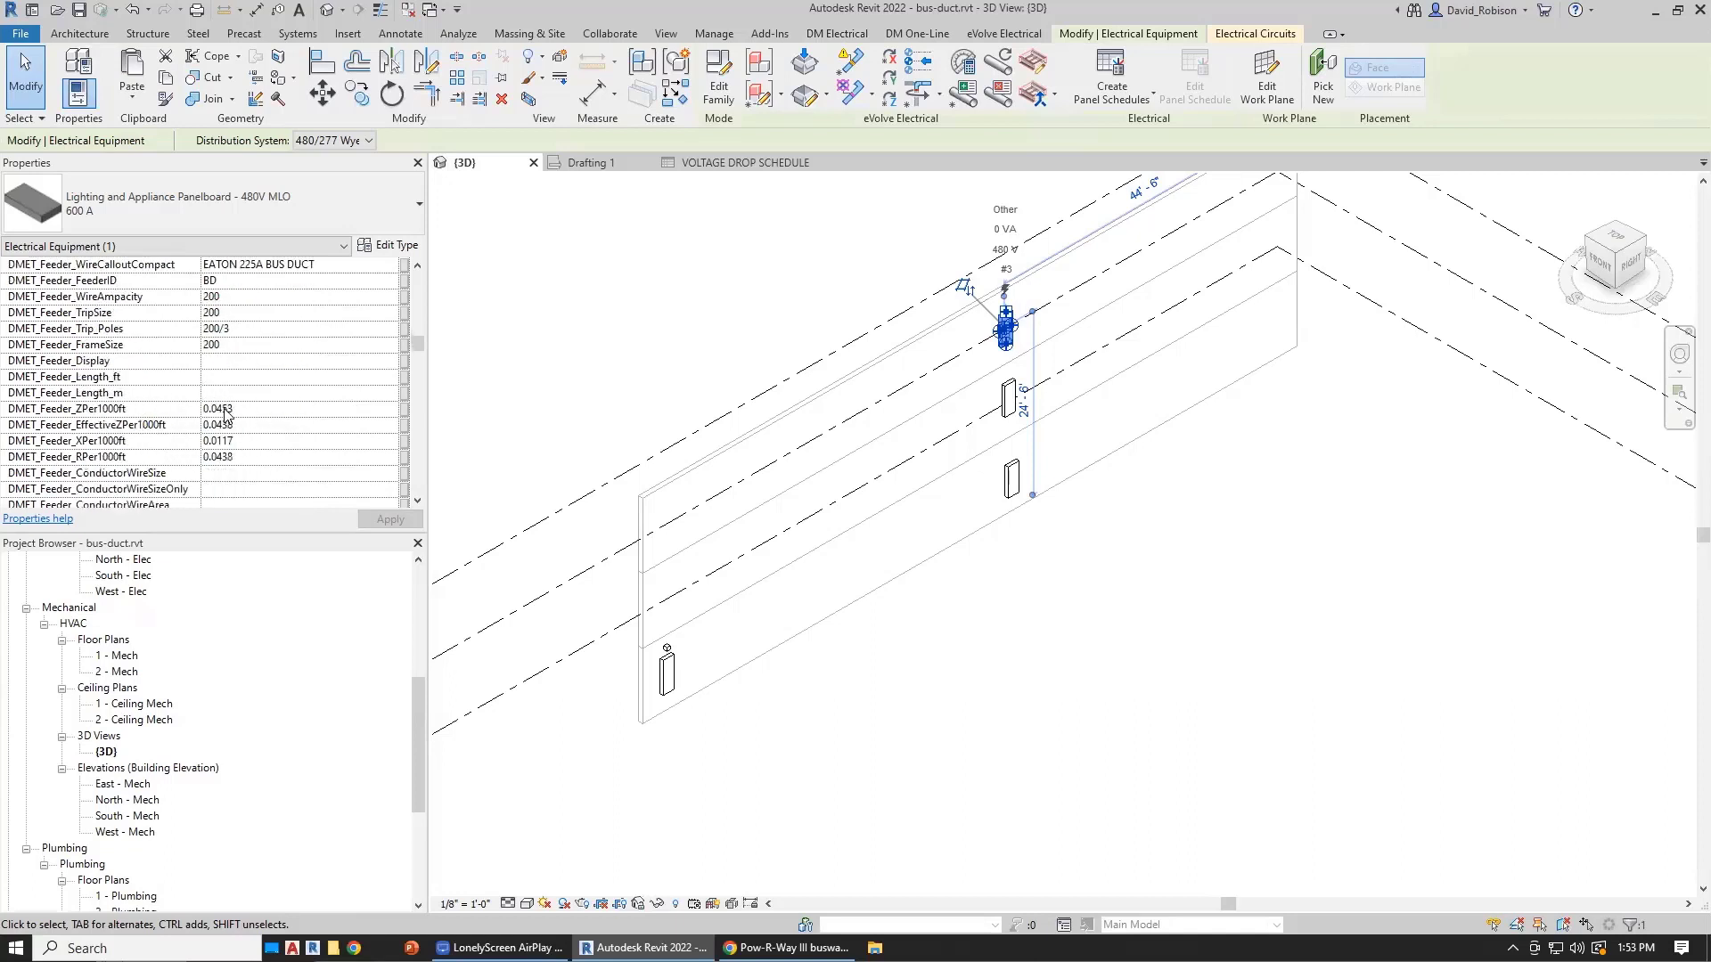
pyautogui.scroll(5, 282, 407)
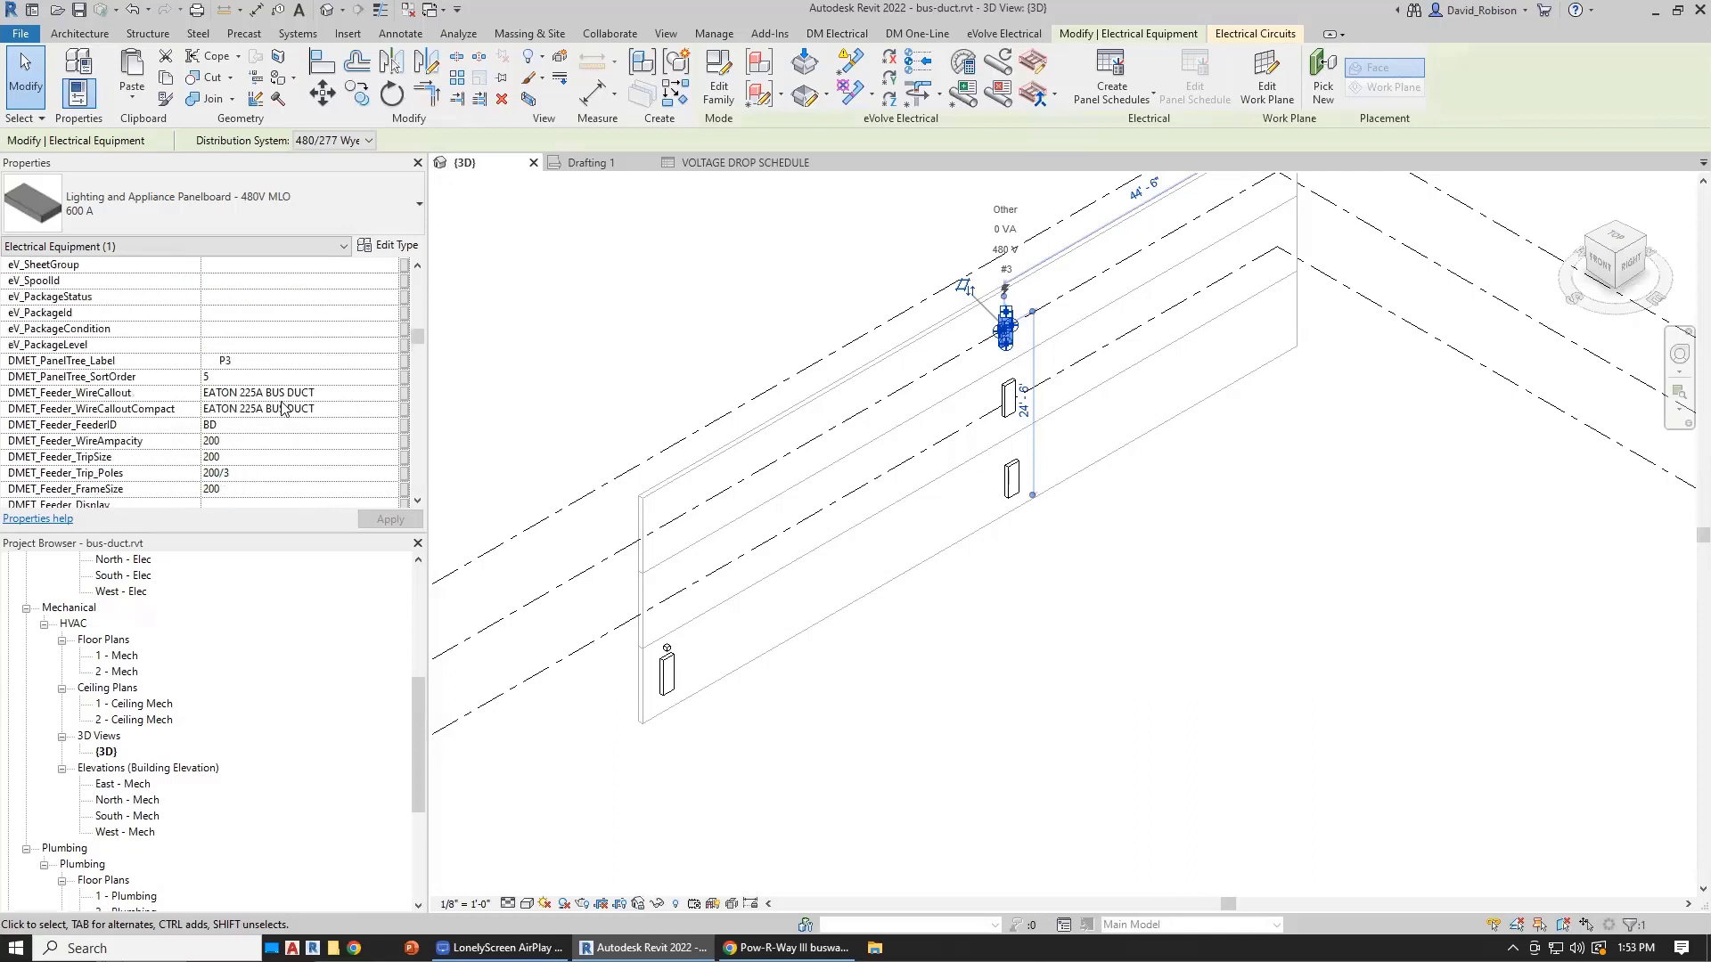
pyautogui.scroll(-5, 282, 407)
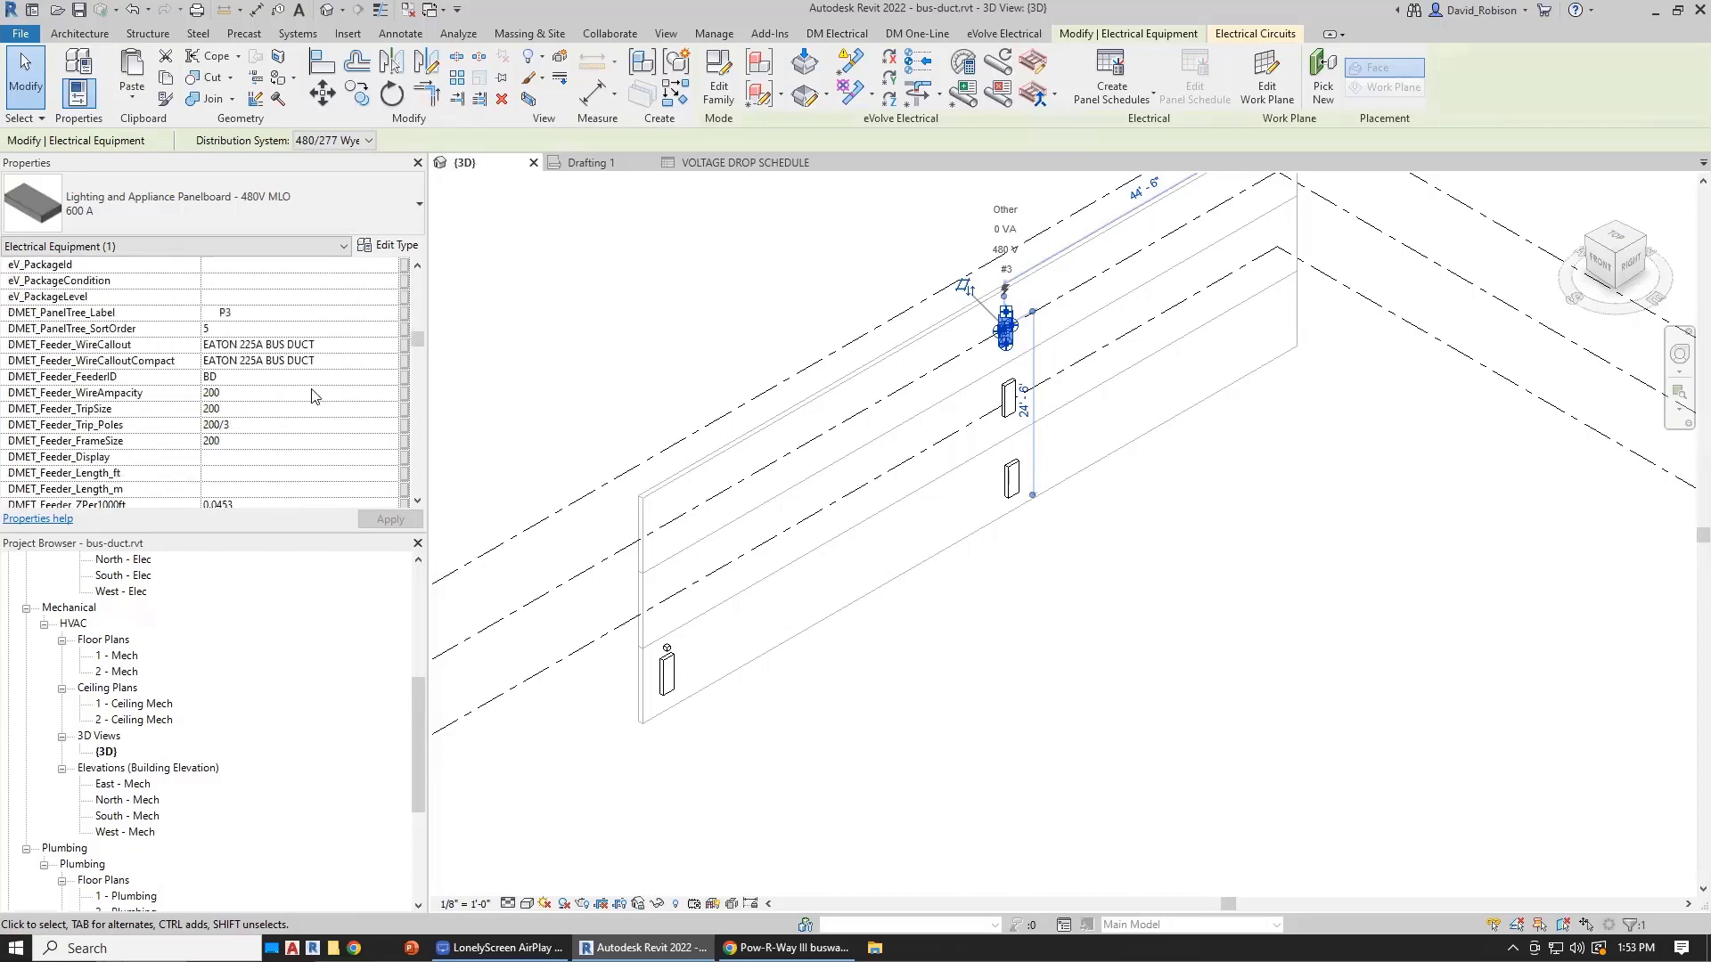
pyautogui.click(338, 345)
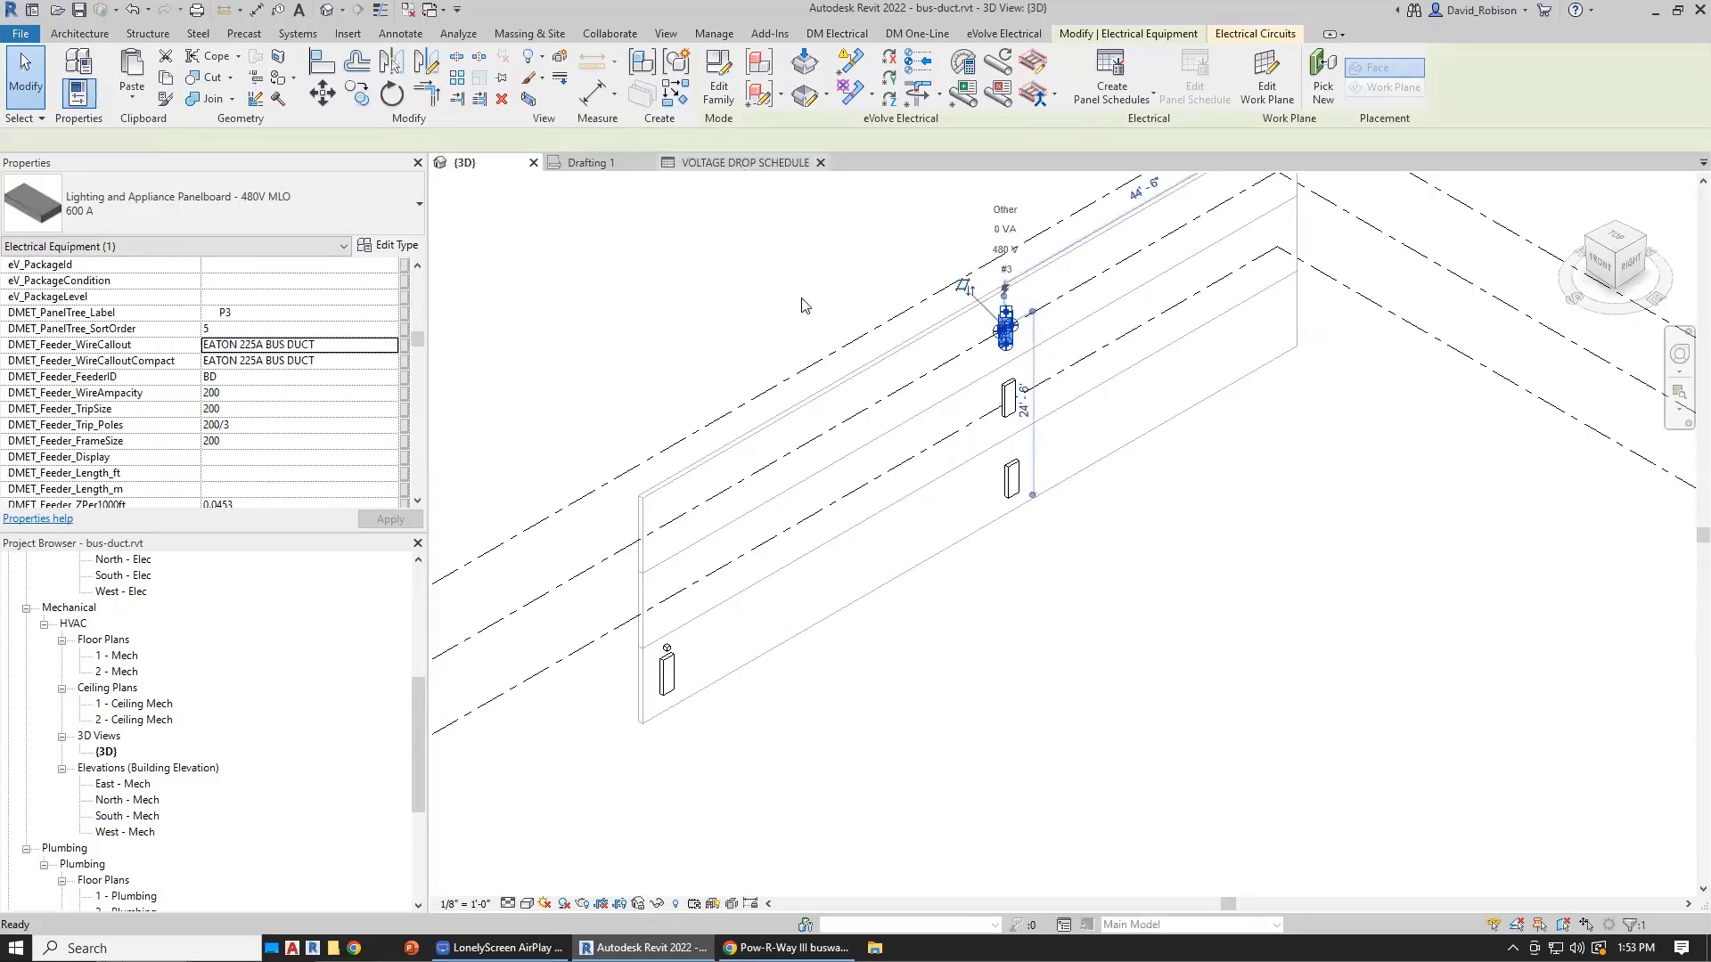
# Step: Edit the fields of the voltage drop schedule and filter the available parameters by "callout"
pyautogui.click(745, 163)
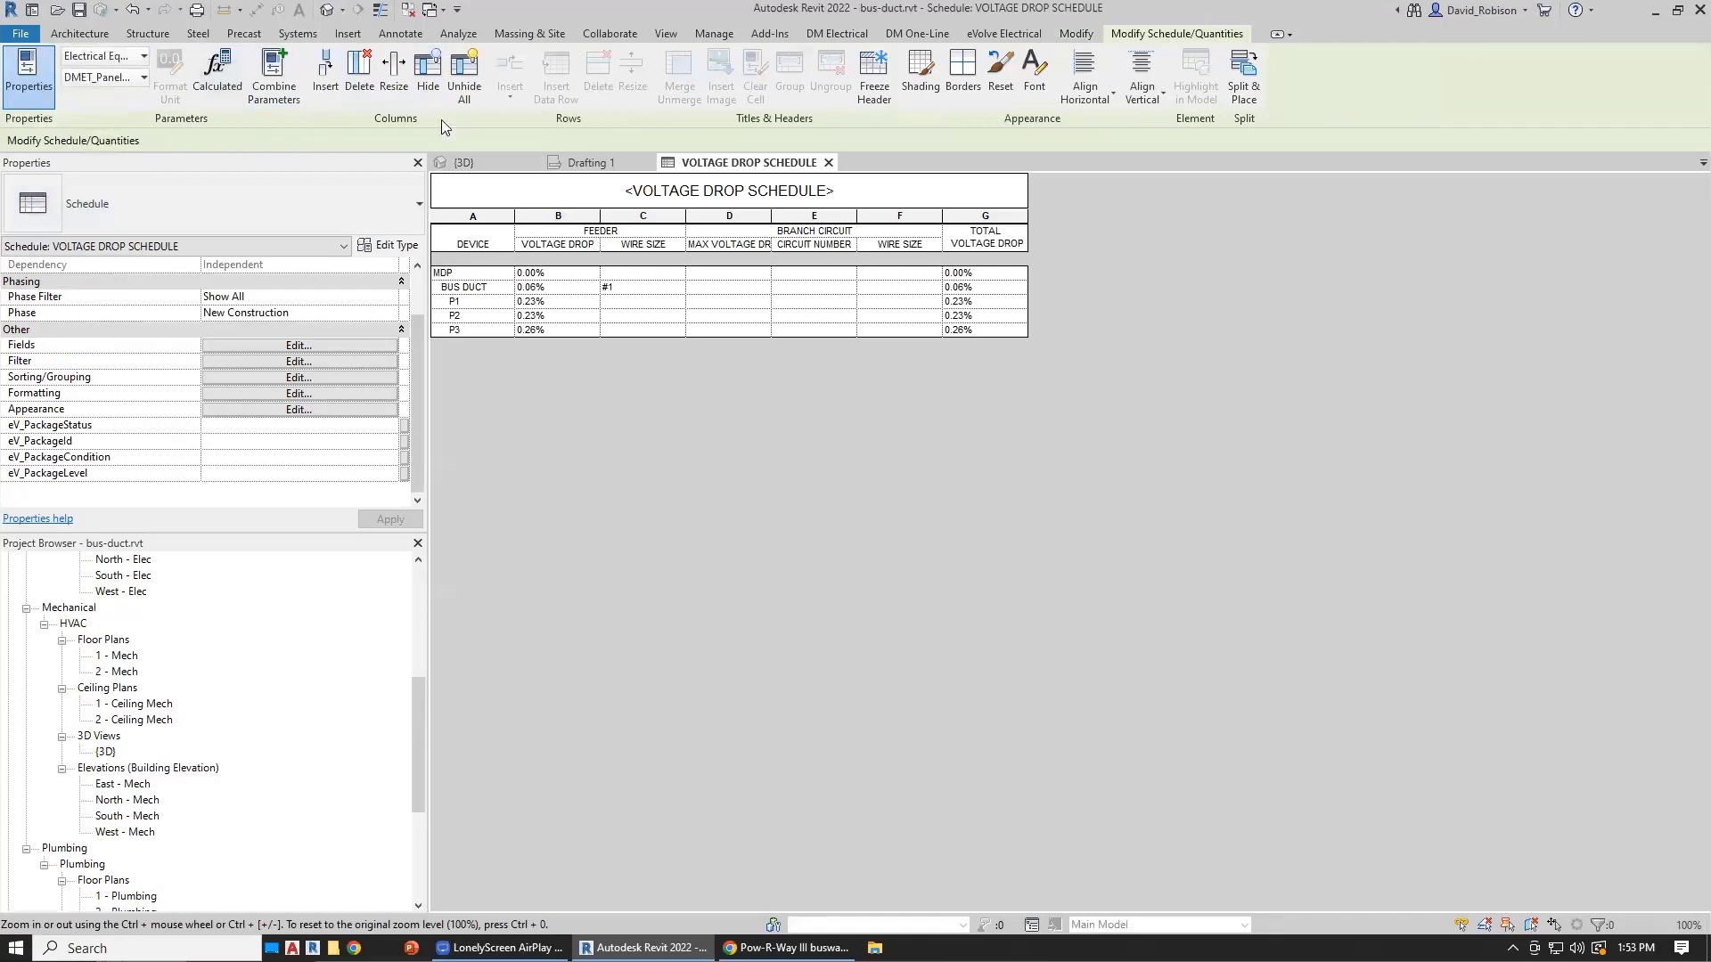
pyautogui.click(285, 346)
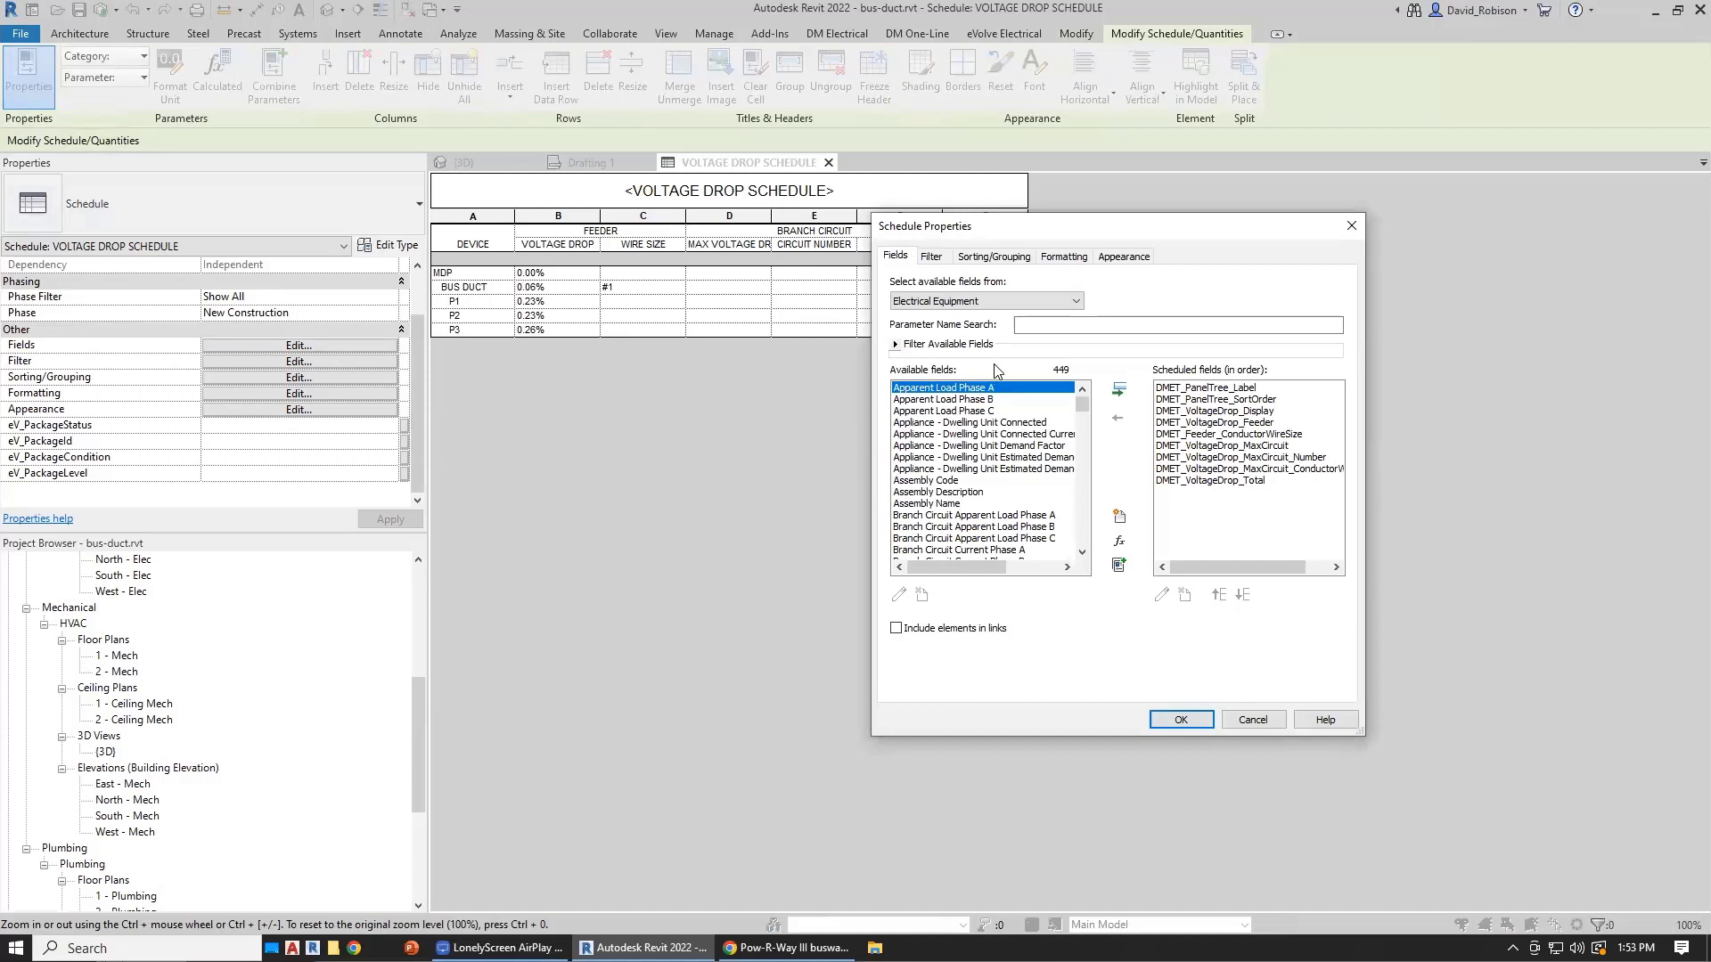
pyautogui.click(1038, 326)
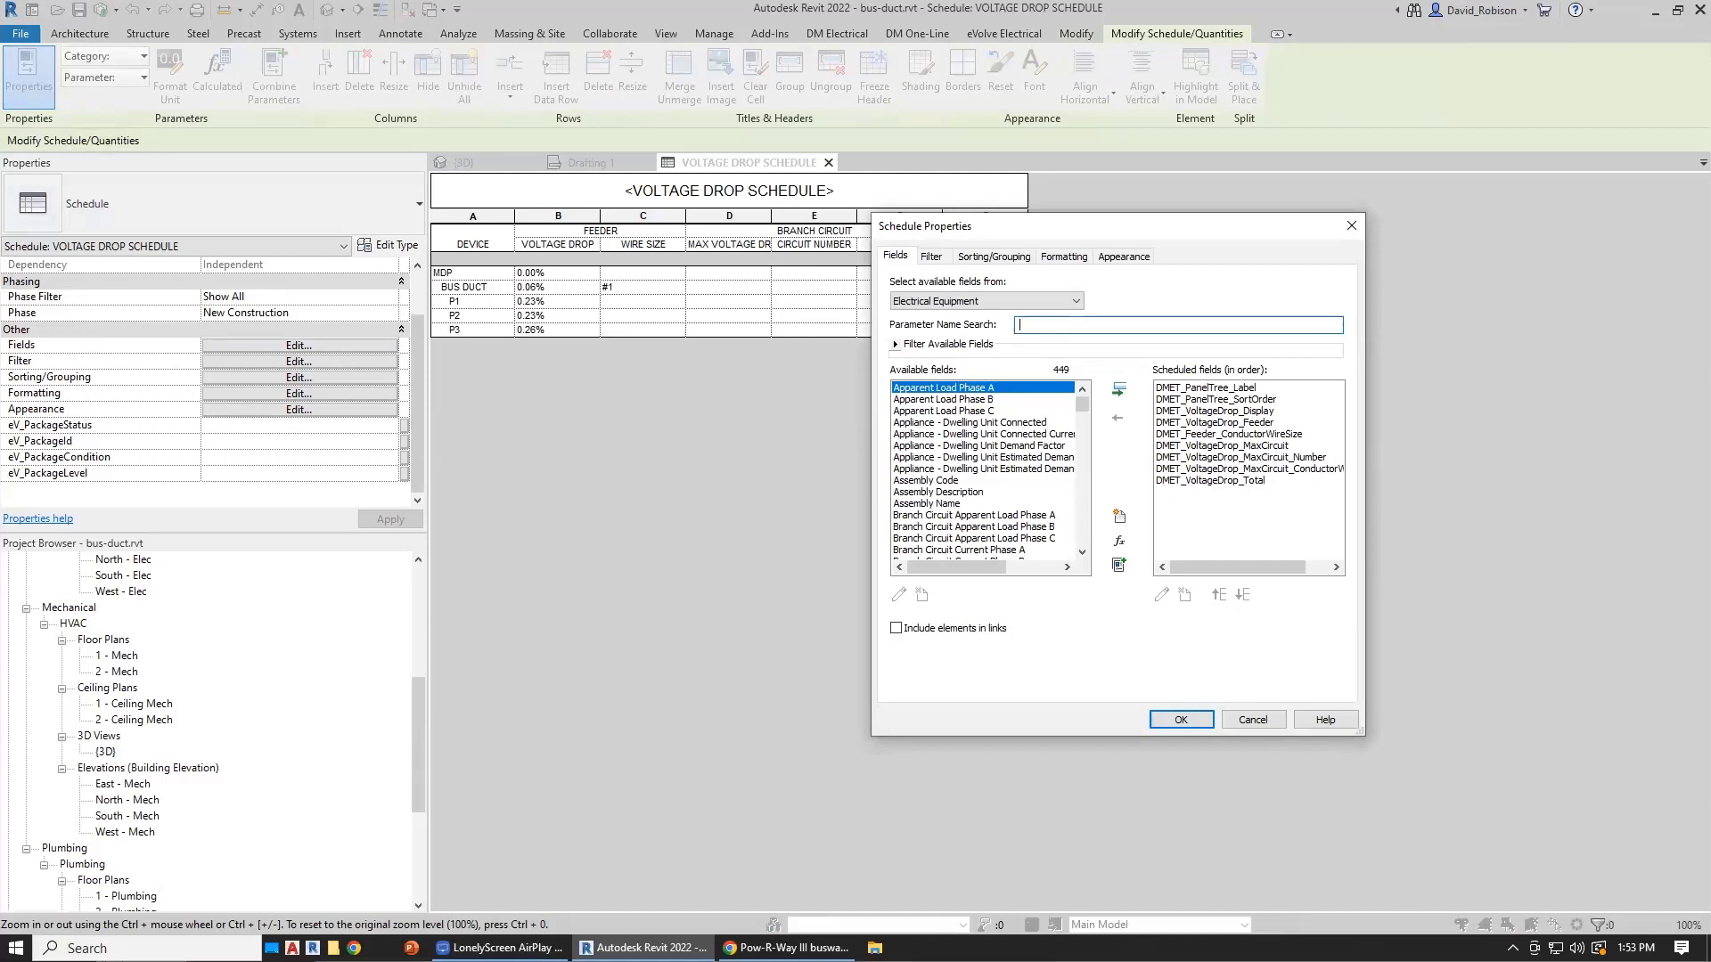
pyautogui.write('callout')
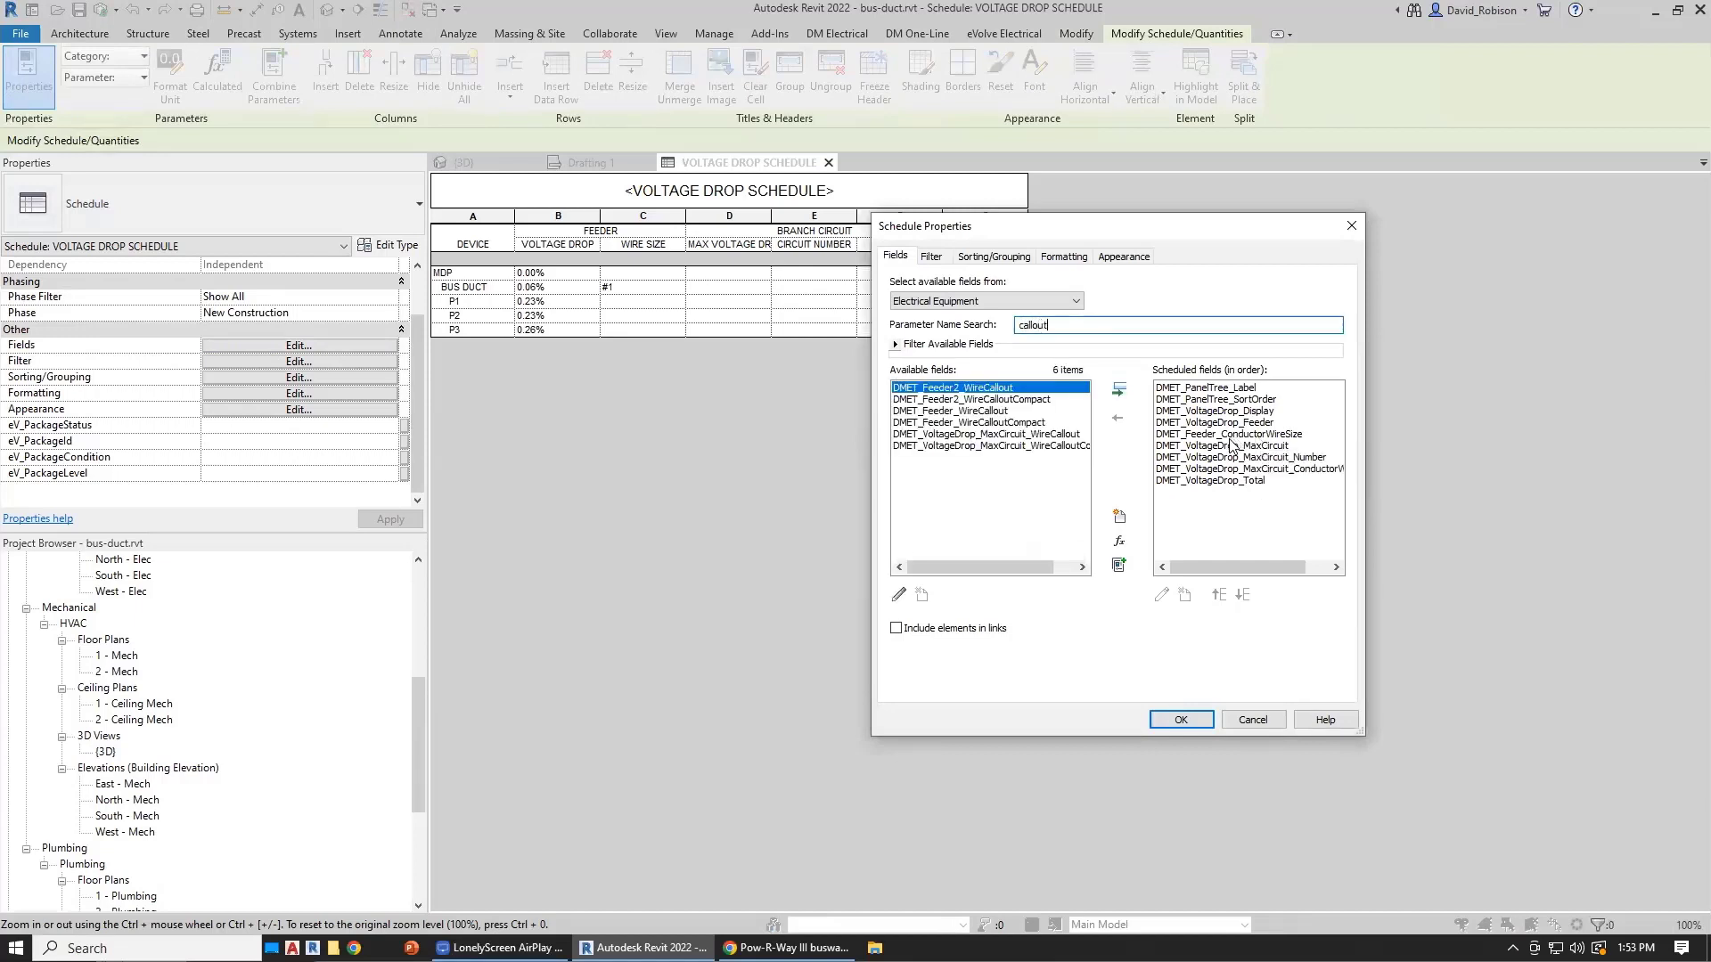
pyautogui.click(1230, 435)
pyautogui.click(1119, 389)
pyautogui.click(1270, 435)
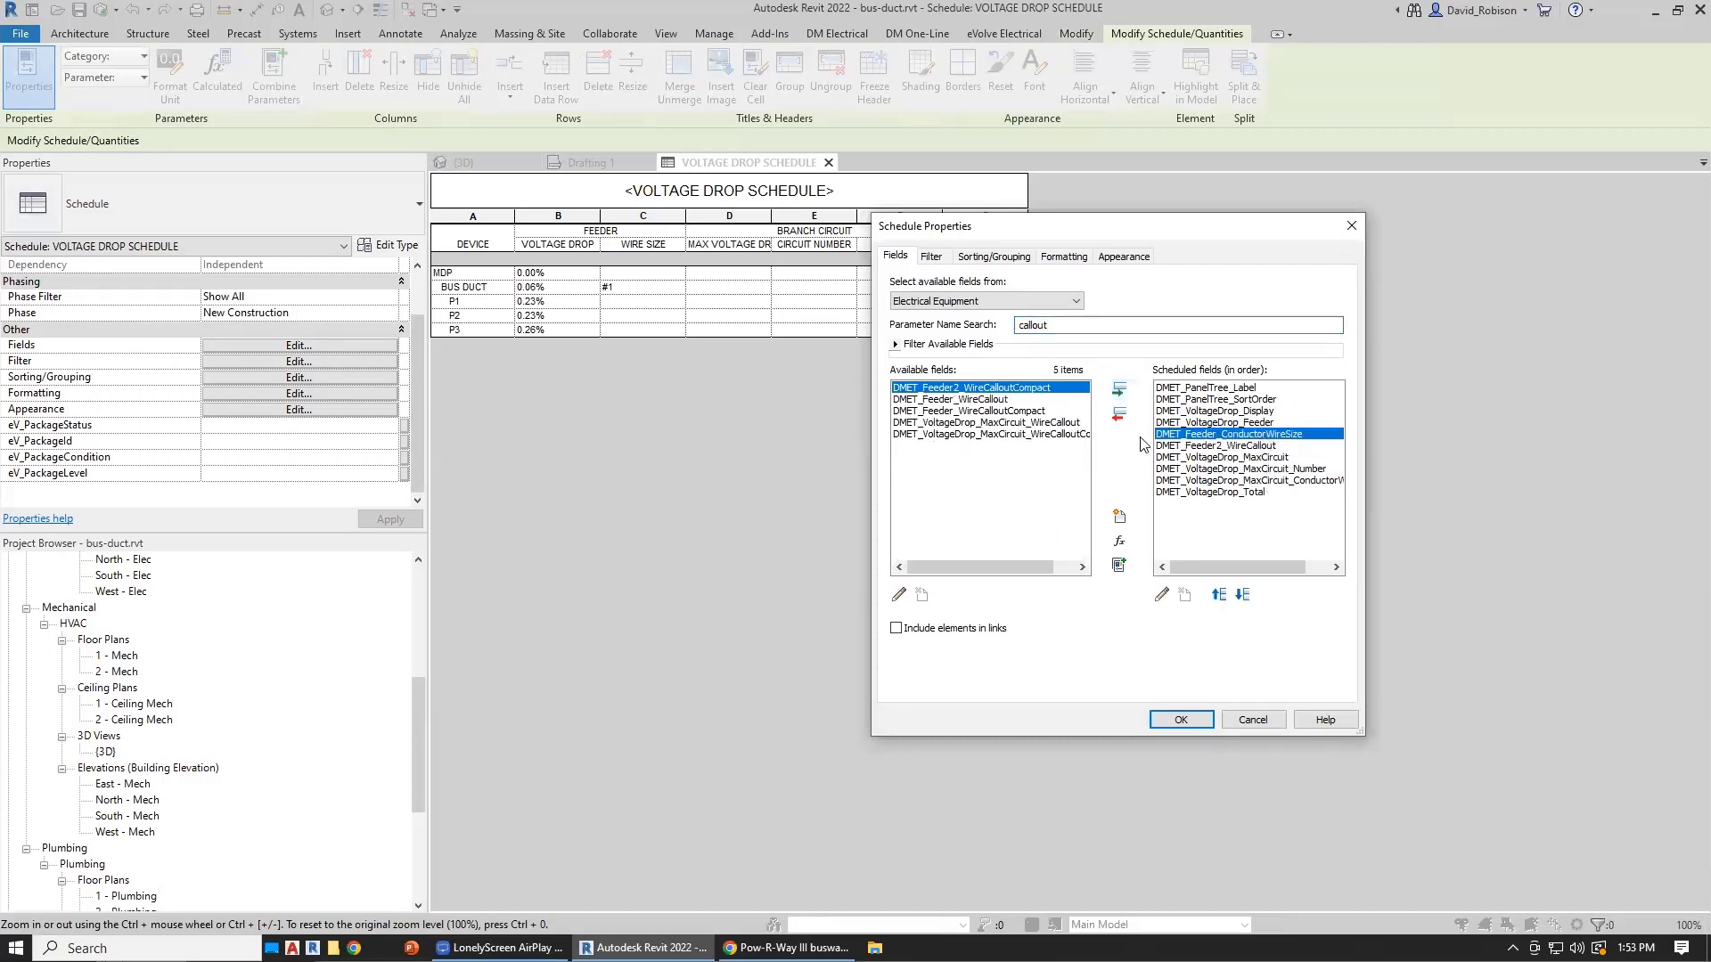
pyautogui.click(1007, 400)
pyautogui.click(1119, 389)
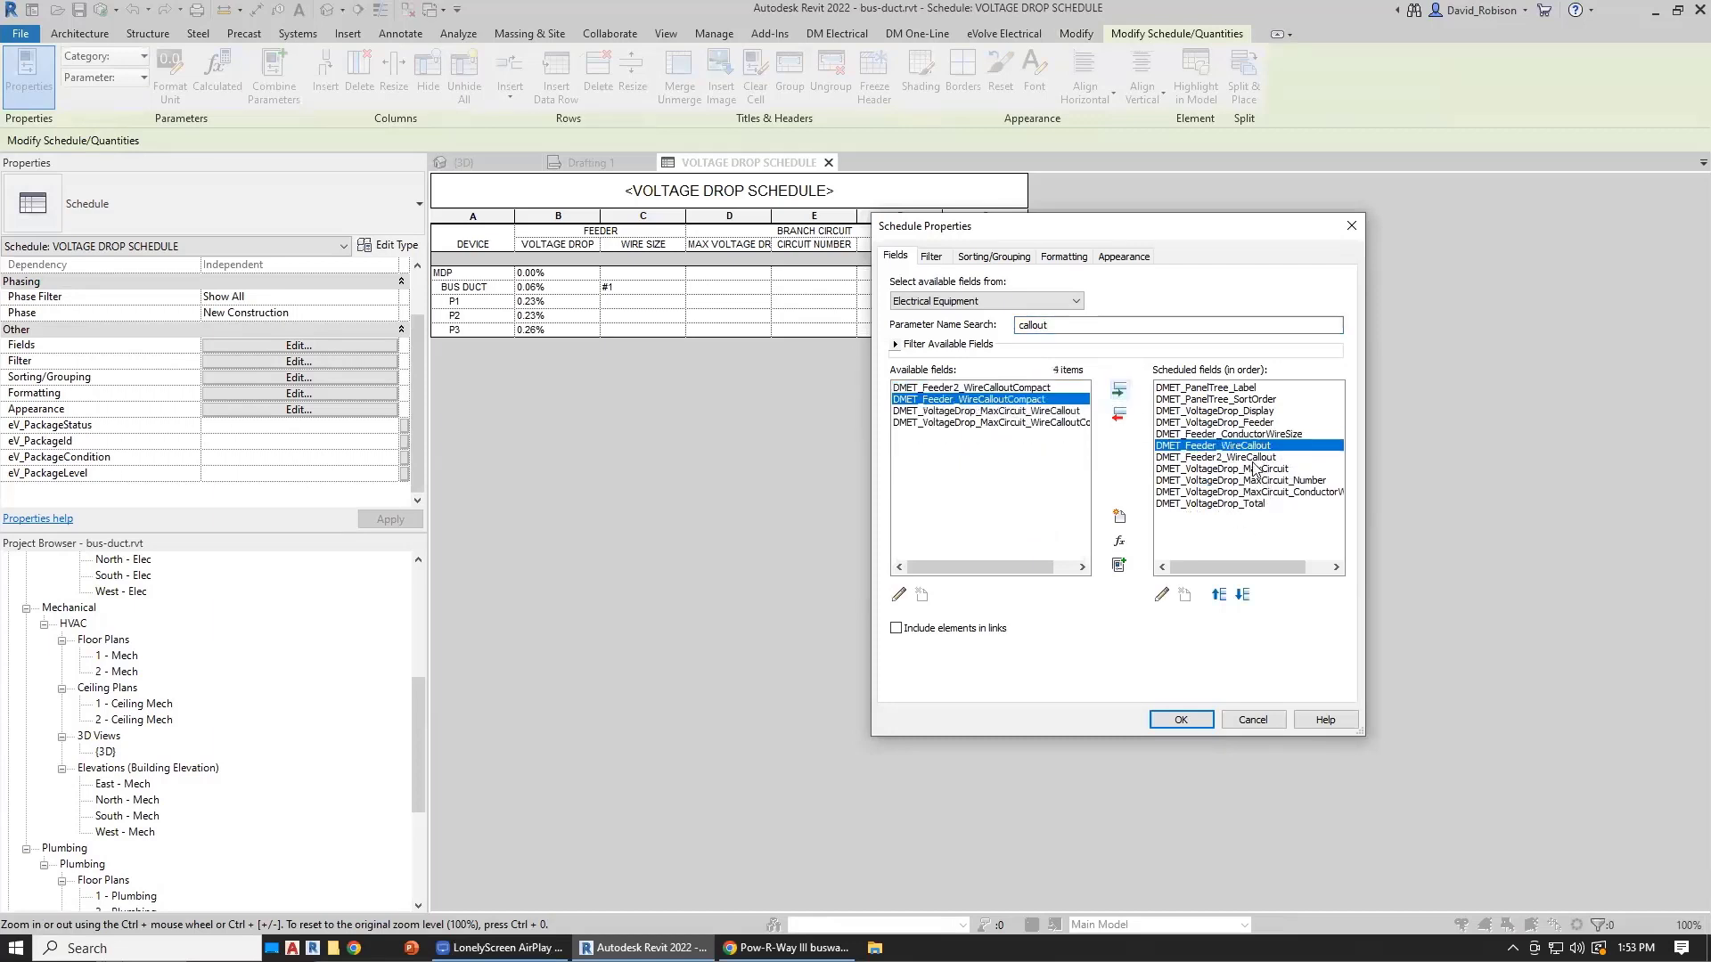
pyautogui.click(1119, 414)
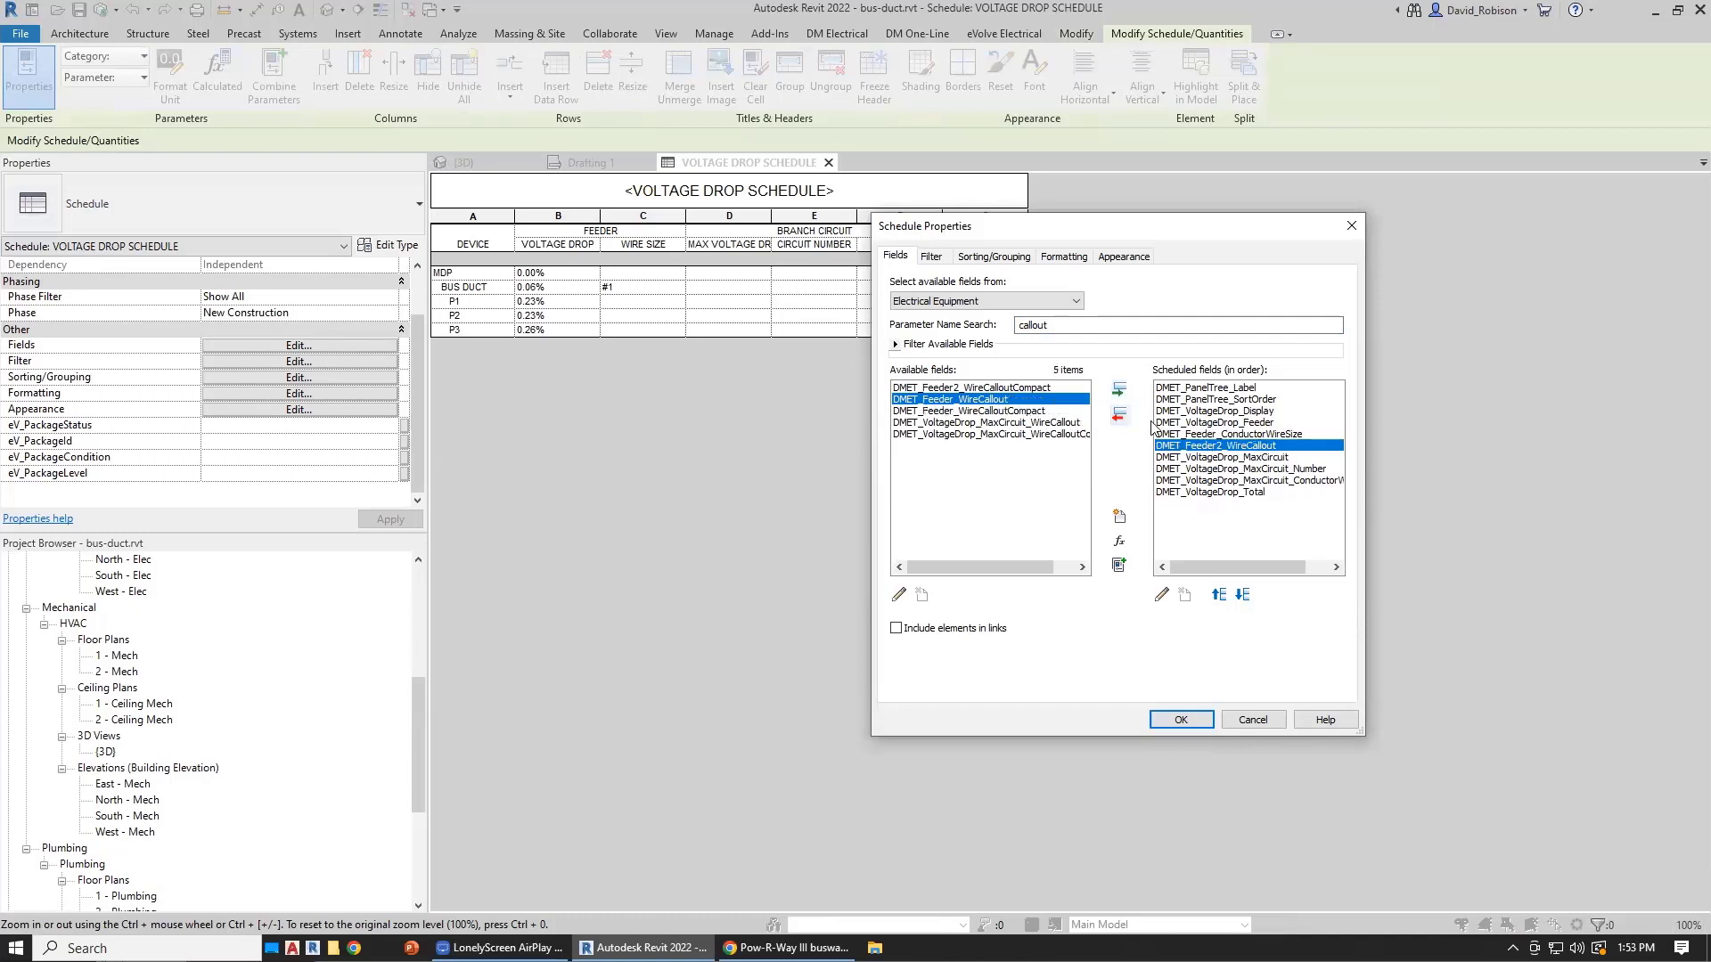
# Step: Replace the DMET_Feeder_ConductorWireSize field with DMET_Feeder_WireCallout in the voltage drop schedule and widen its column to fit the text
pyautogui.click(1119, 414)
pyautogui.click(980, 411)
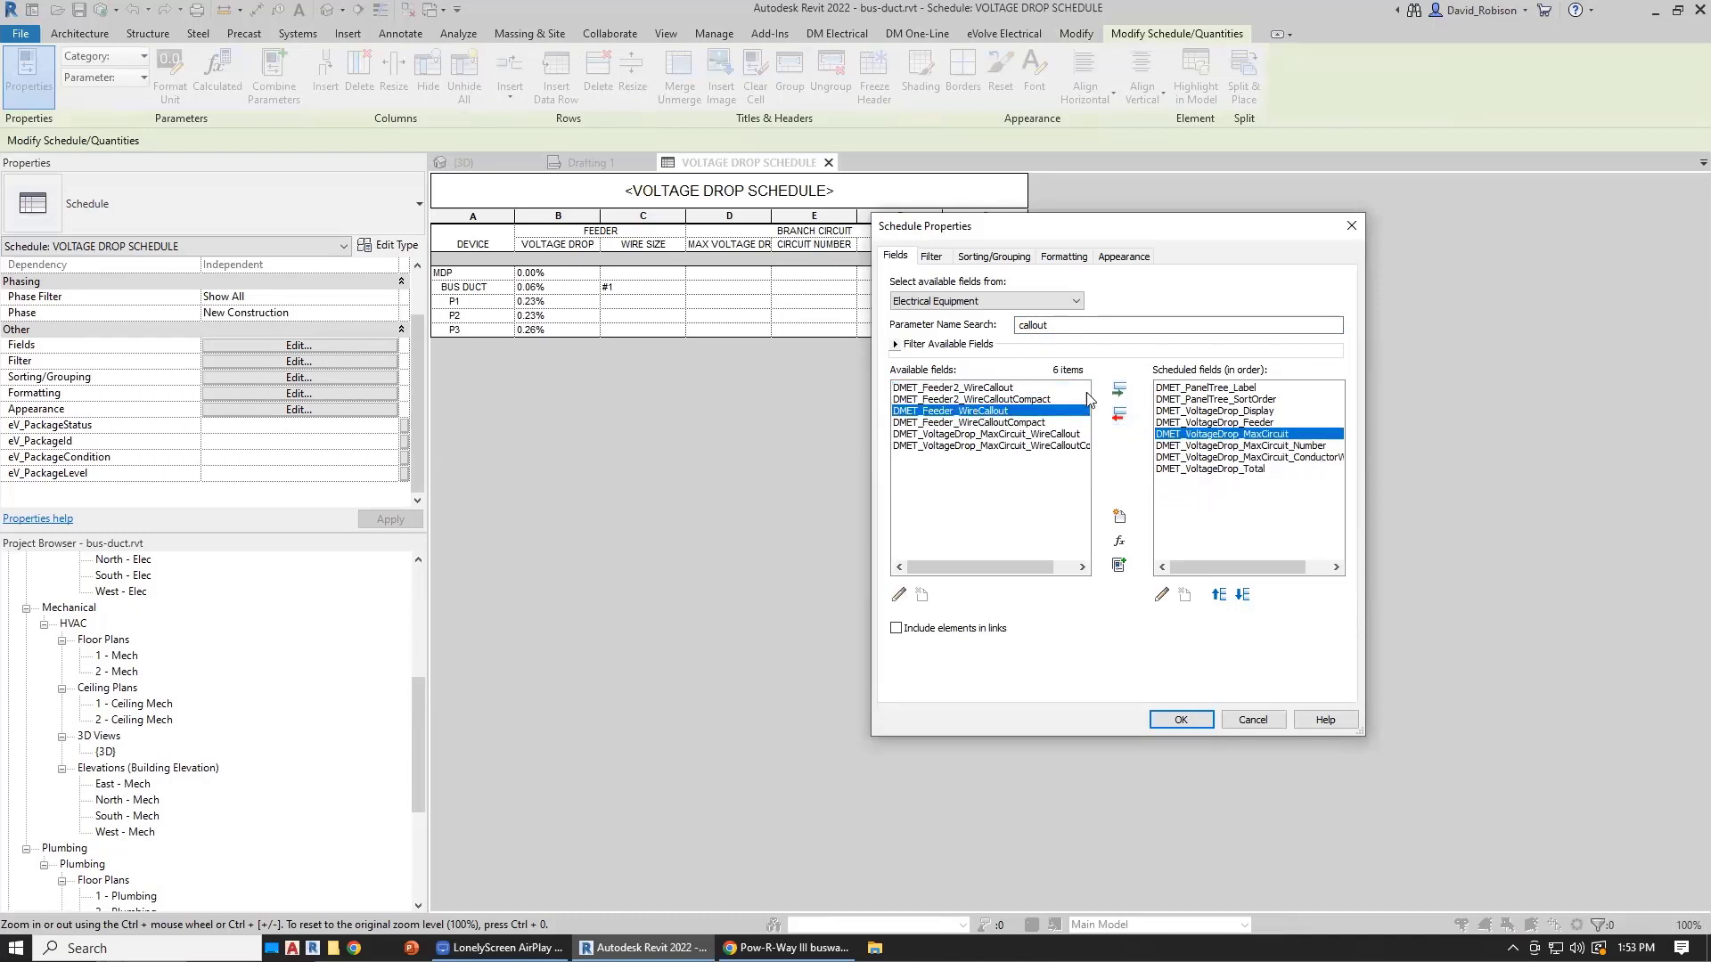
pyautogui.click(1119, 389)
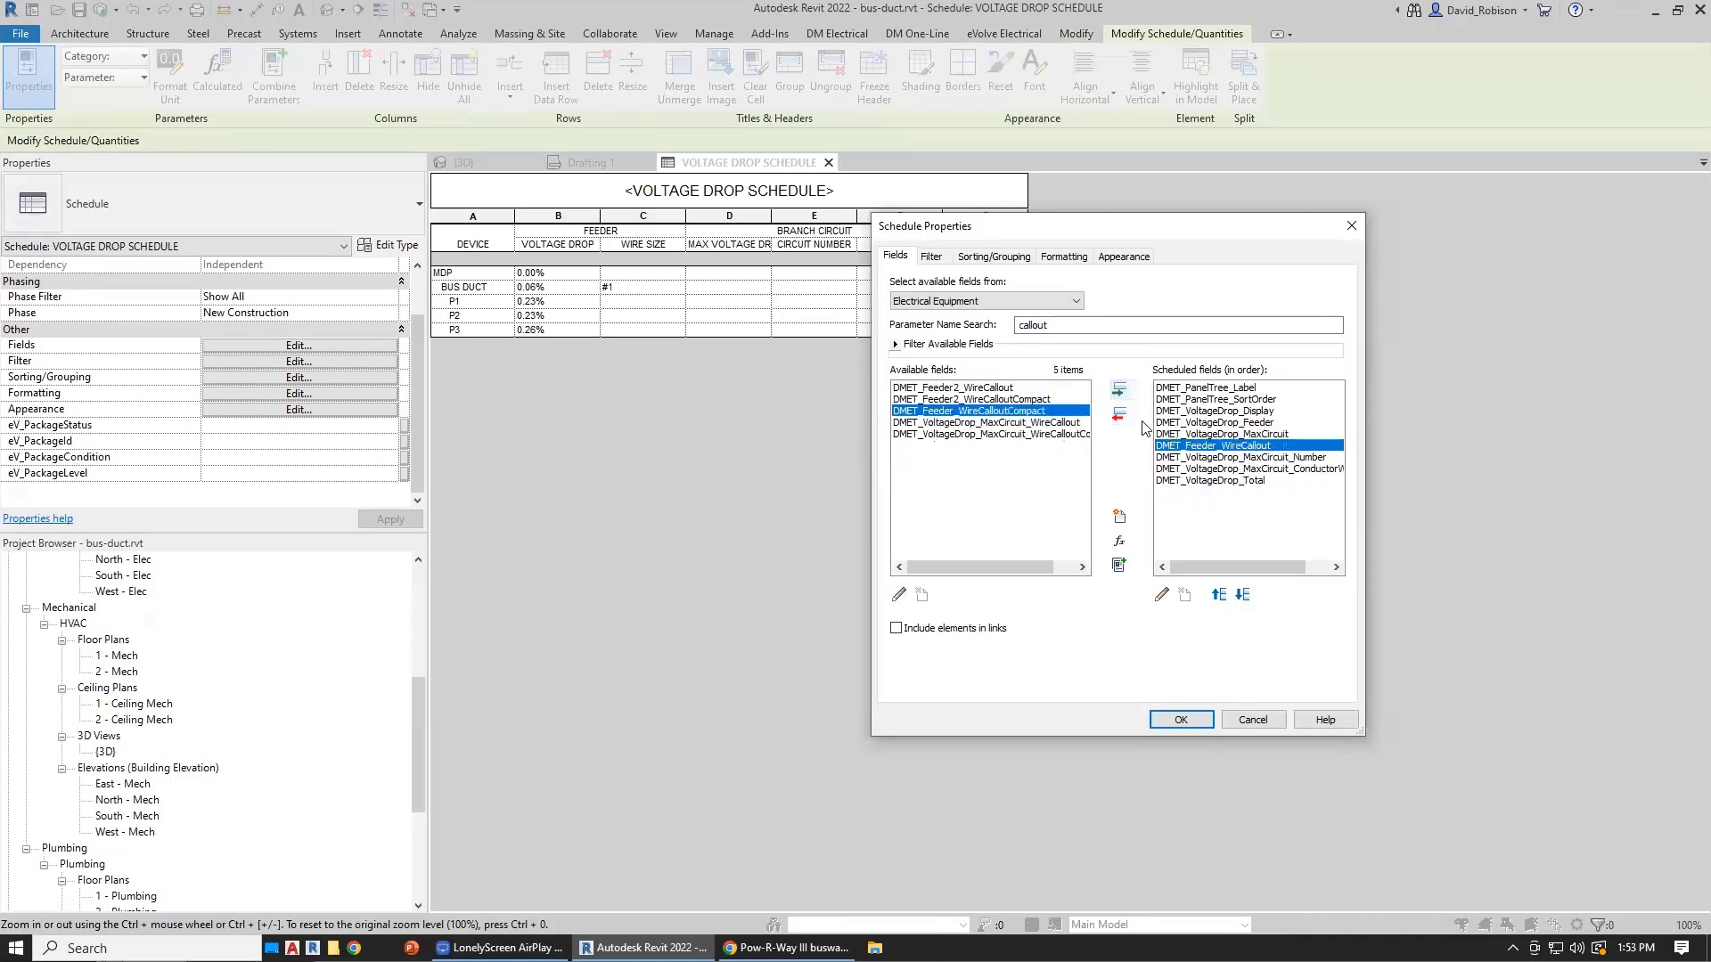
pyautogui.click(1180, 718)
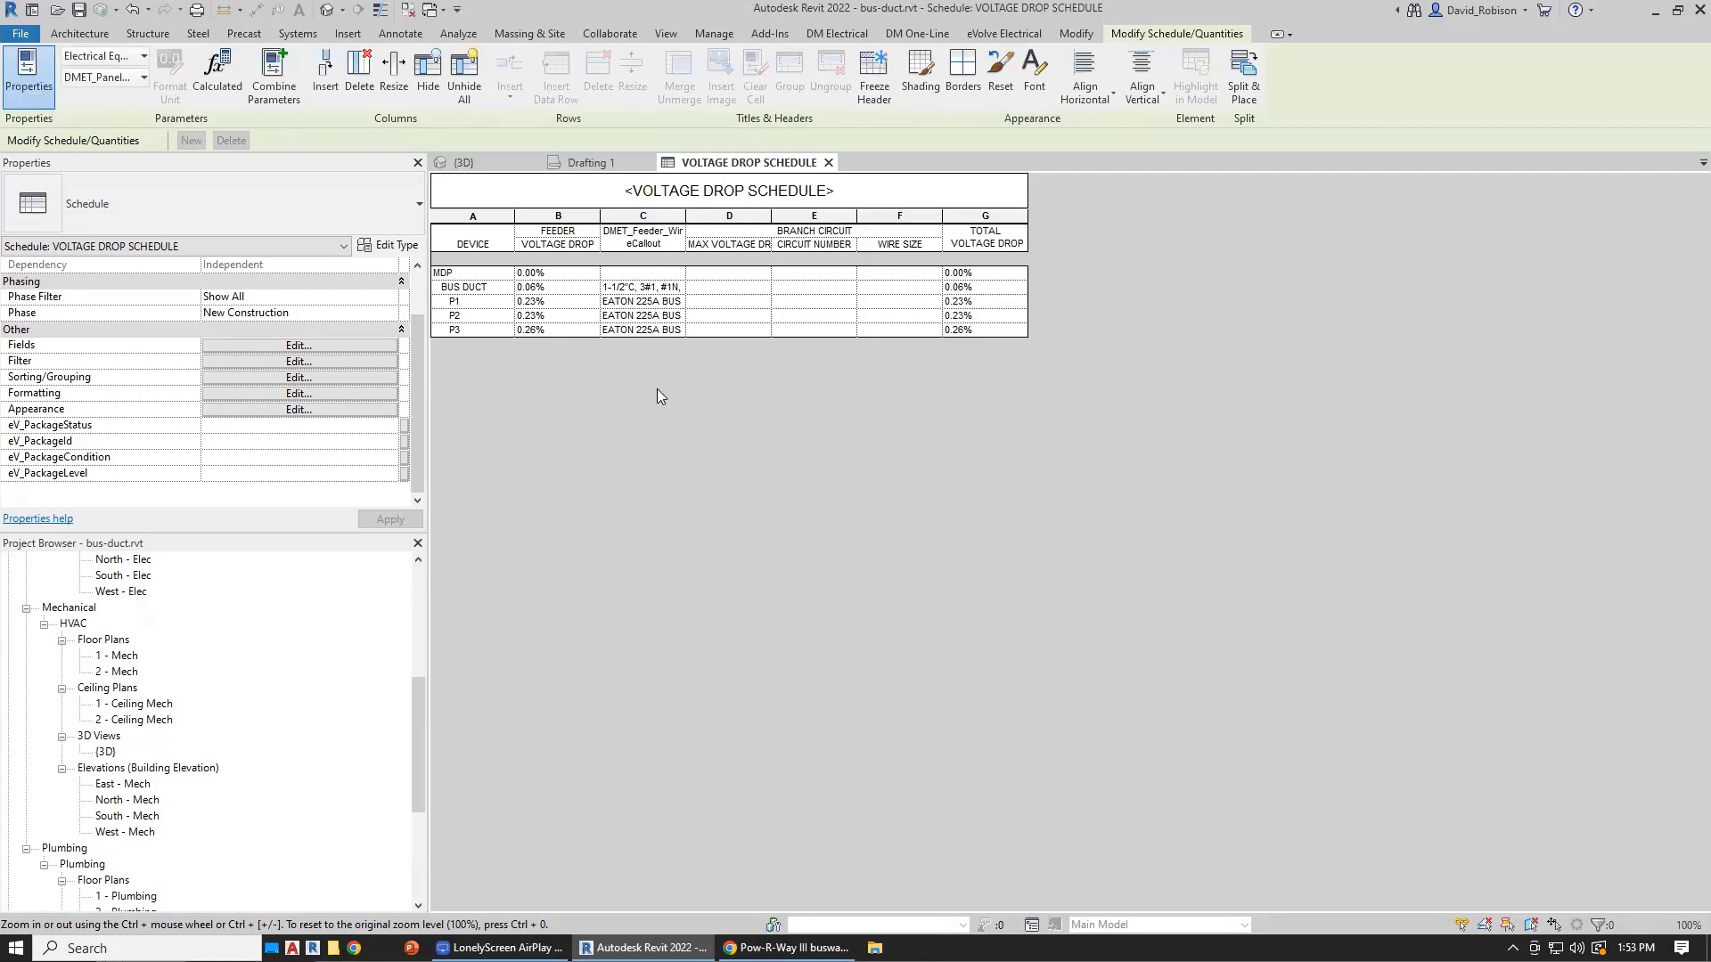
pyautogui.doubleClick(687, 216)
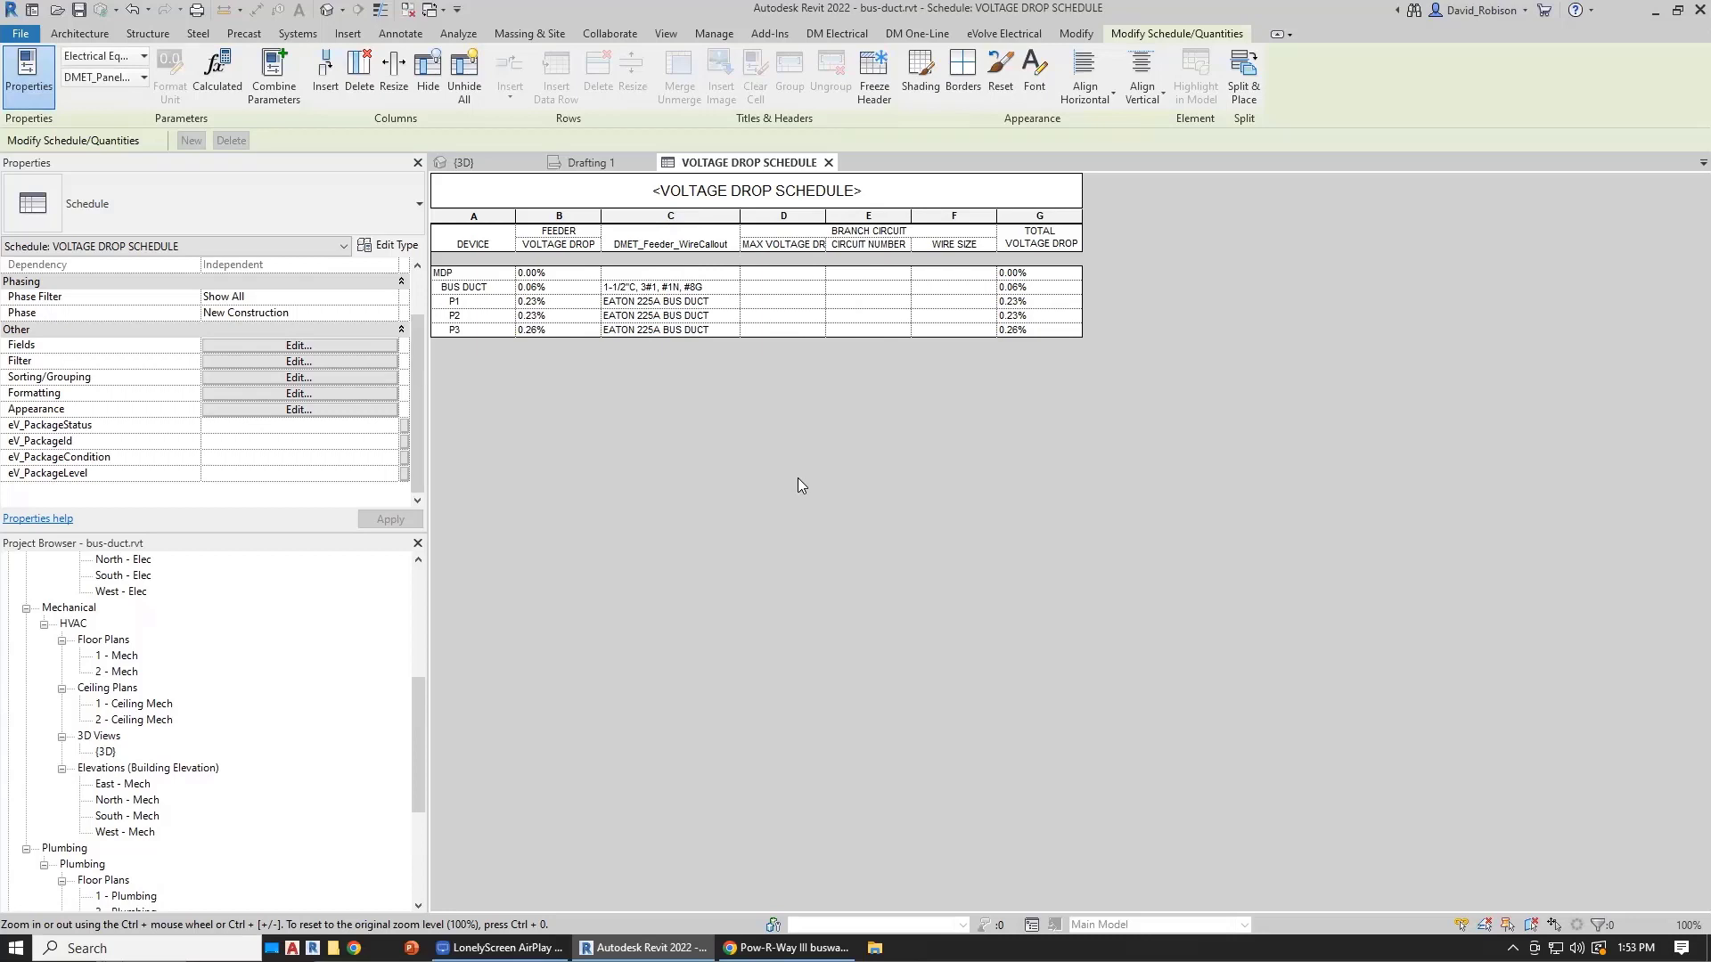
# Step: Open panel P1 from the 3D view in Panel Edit and examine its feeder length and custom conductor settings
pyautogui.hotkey('ctrl', 'Tab')
pyautogui.hotkey('ctrl', 'Tab')
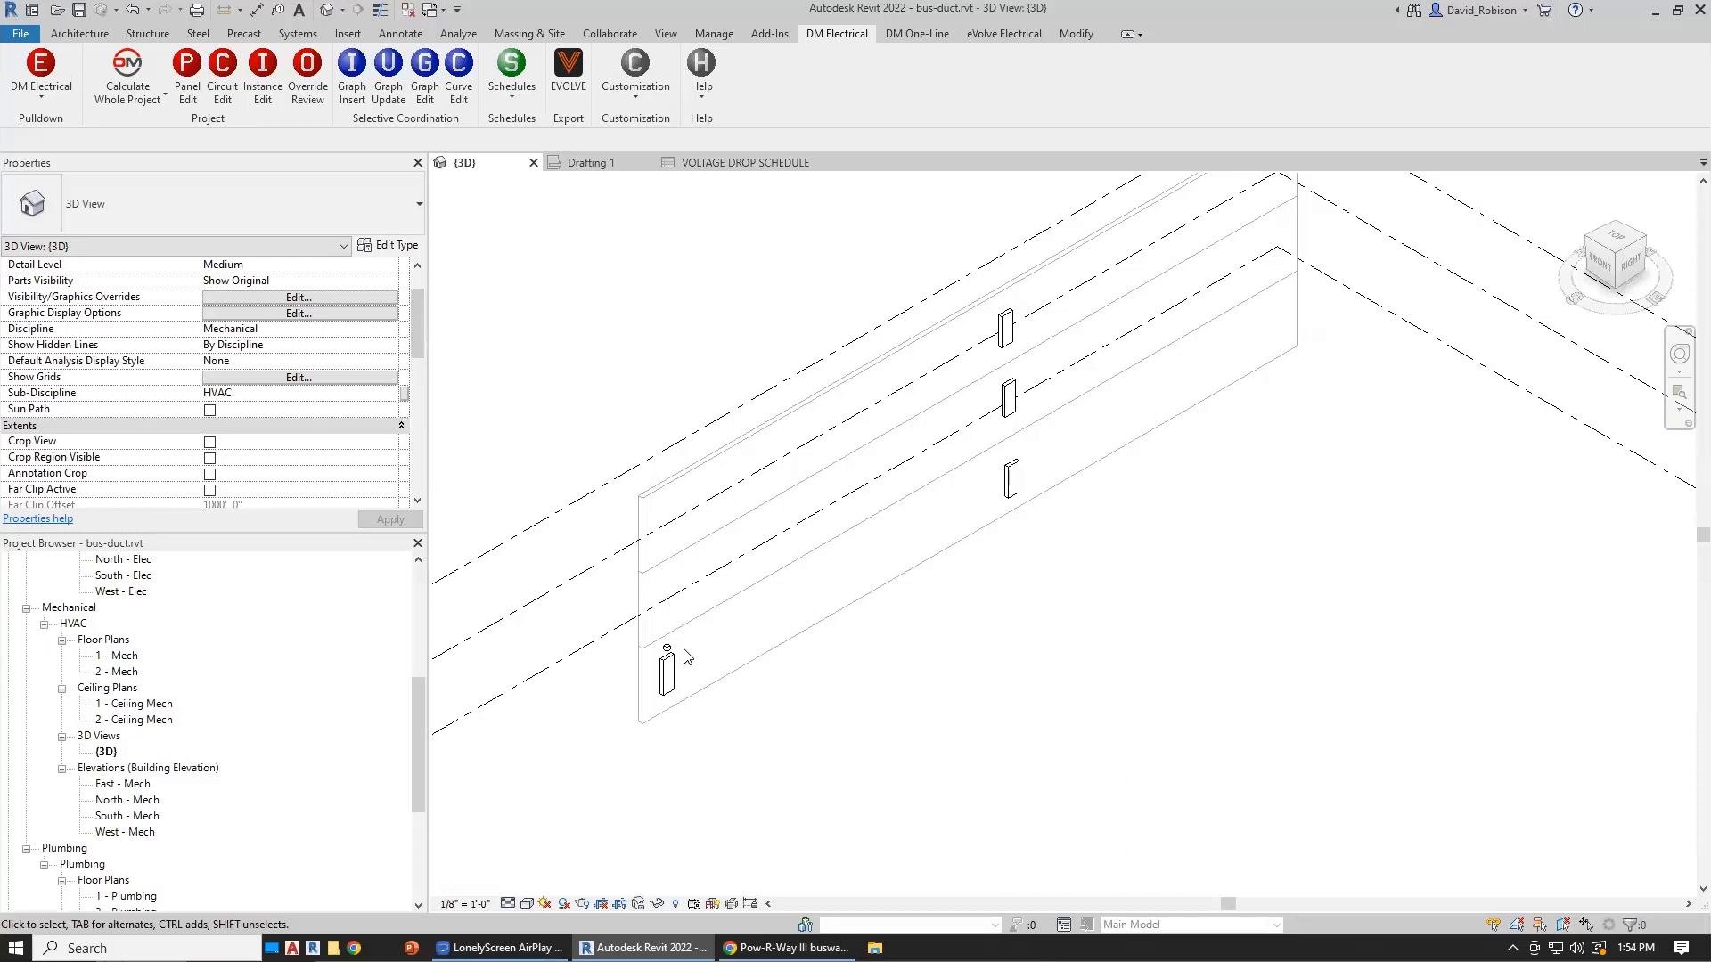
pyautogui.click(1020, 481)
pyautogui.click(842, 33)
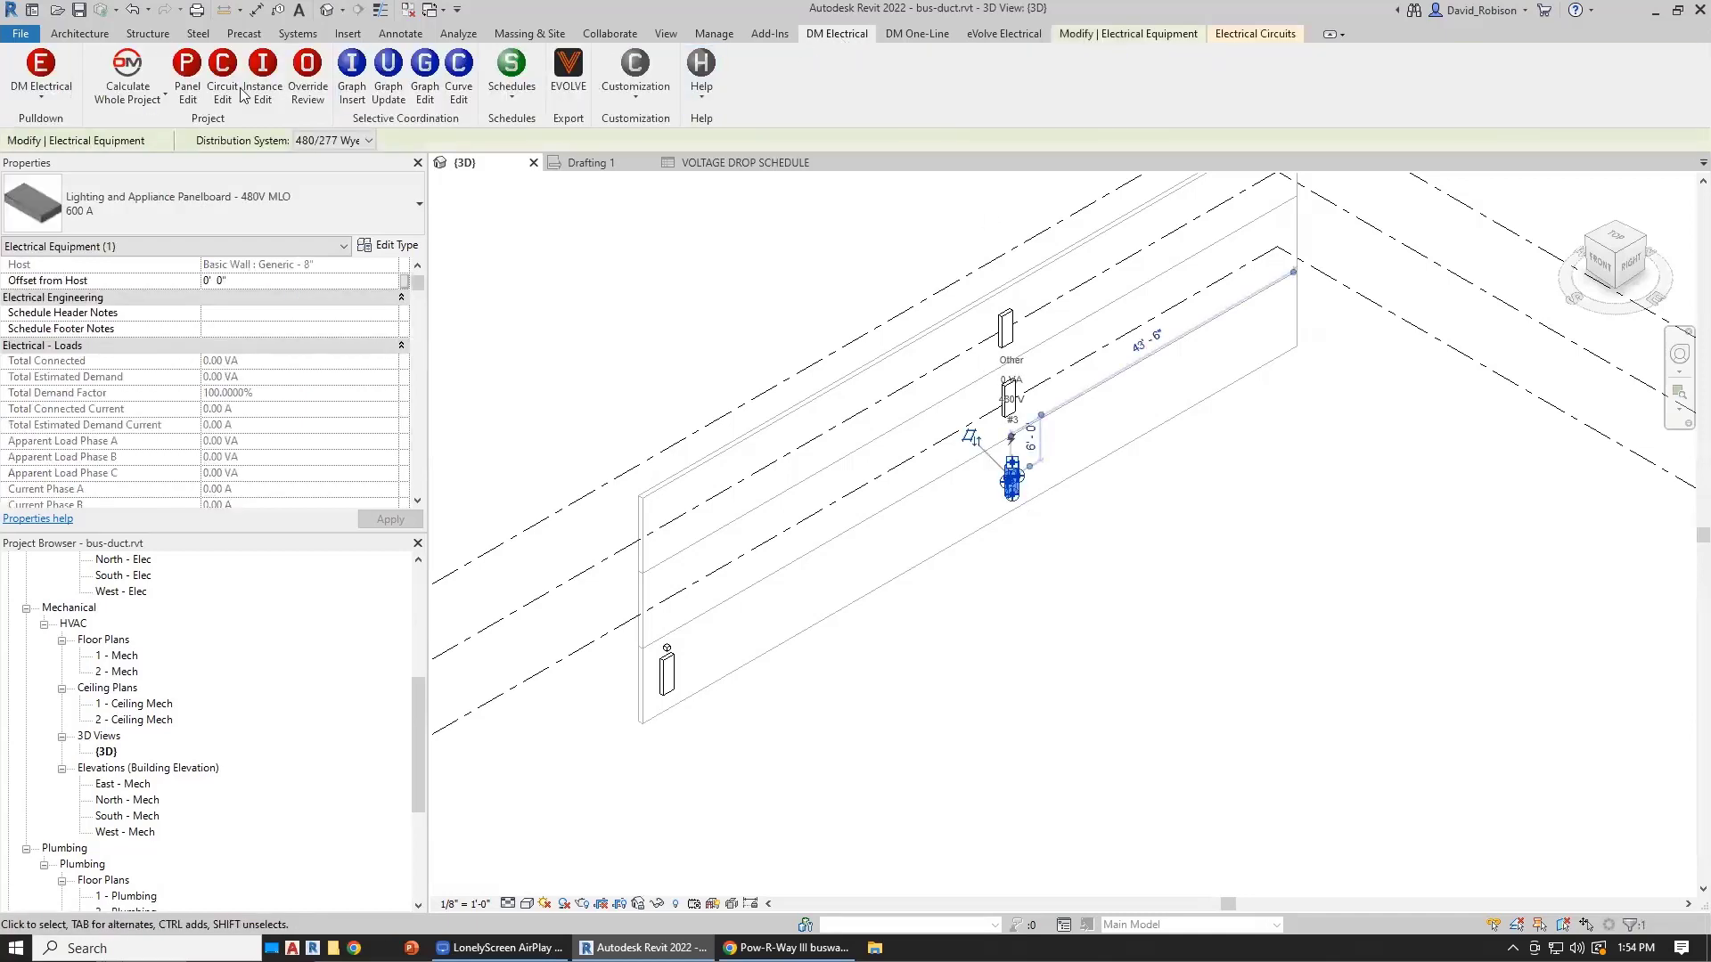
pyautogui.click(184, 82)
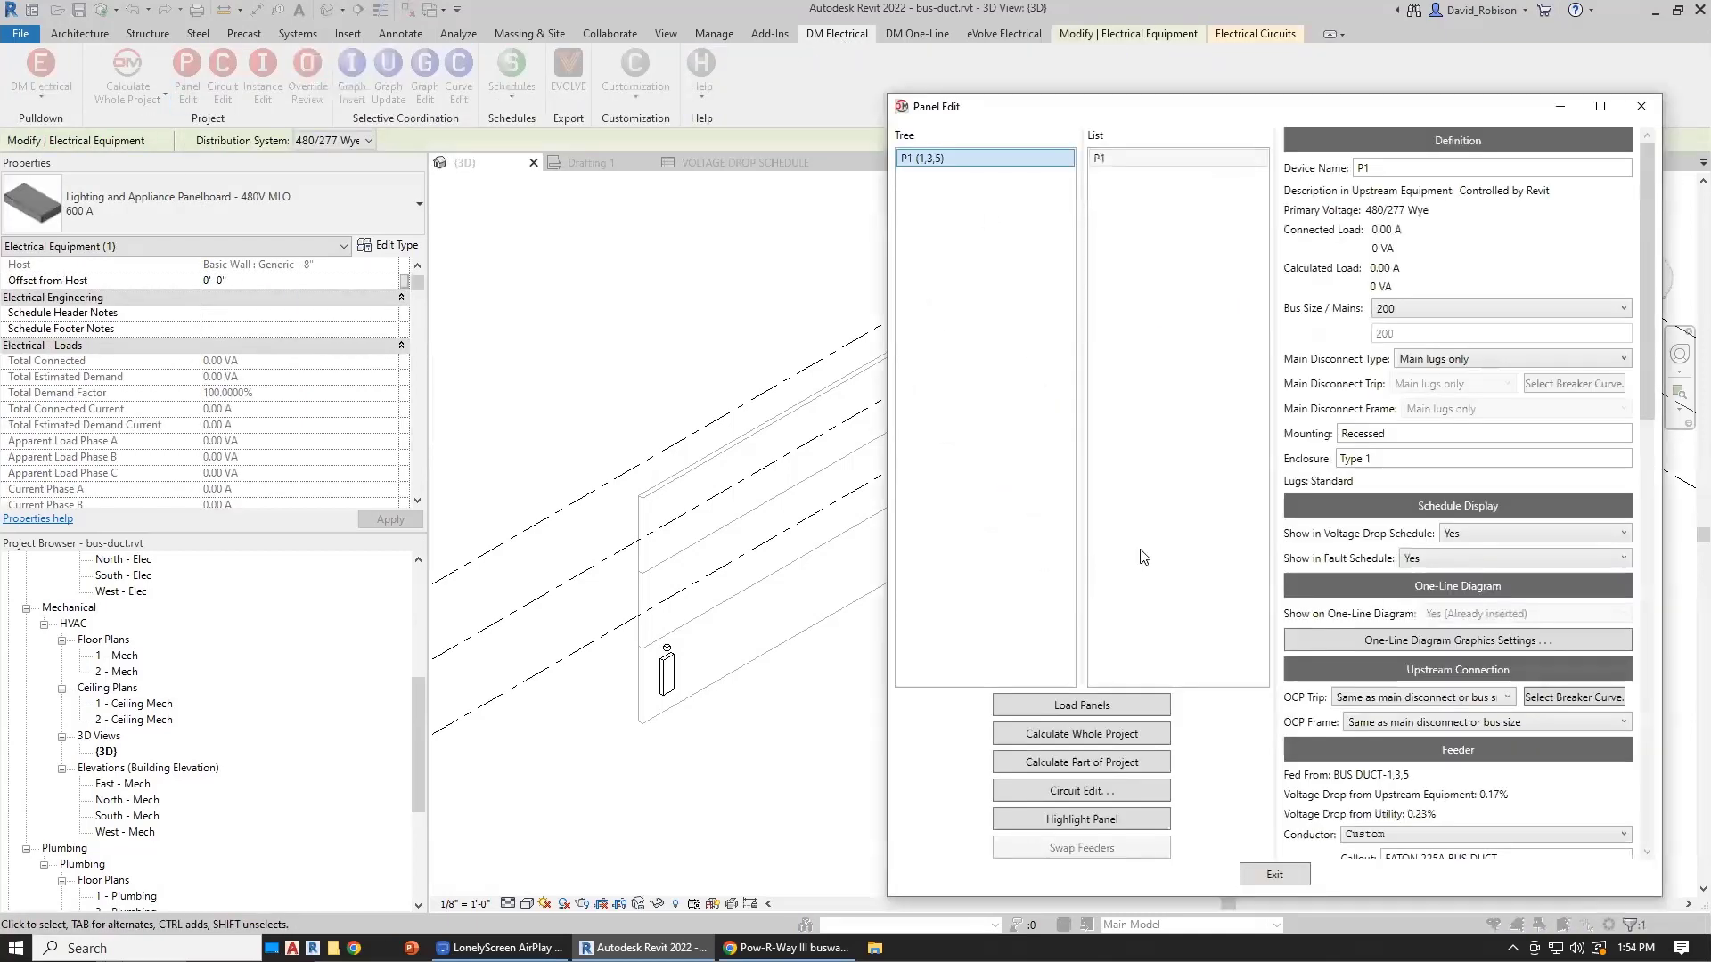
pyautogui.scroll(-5, 1443, 515)
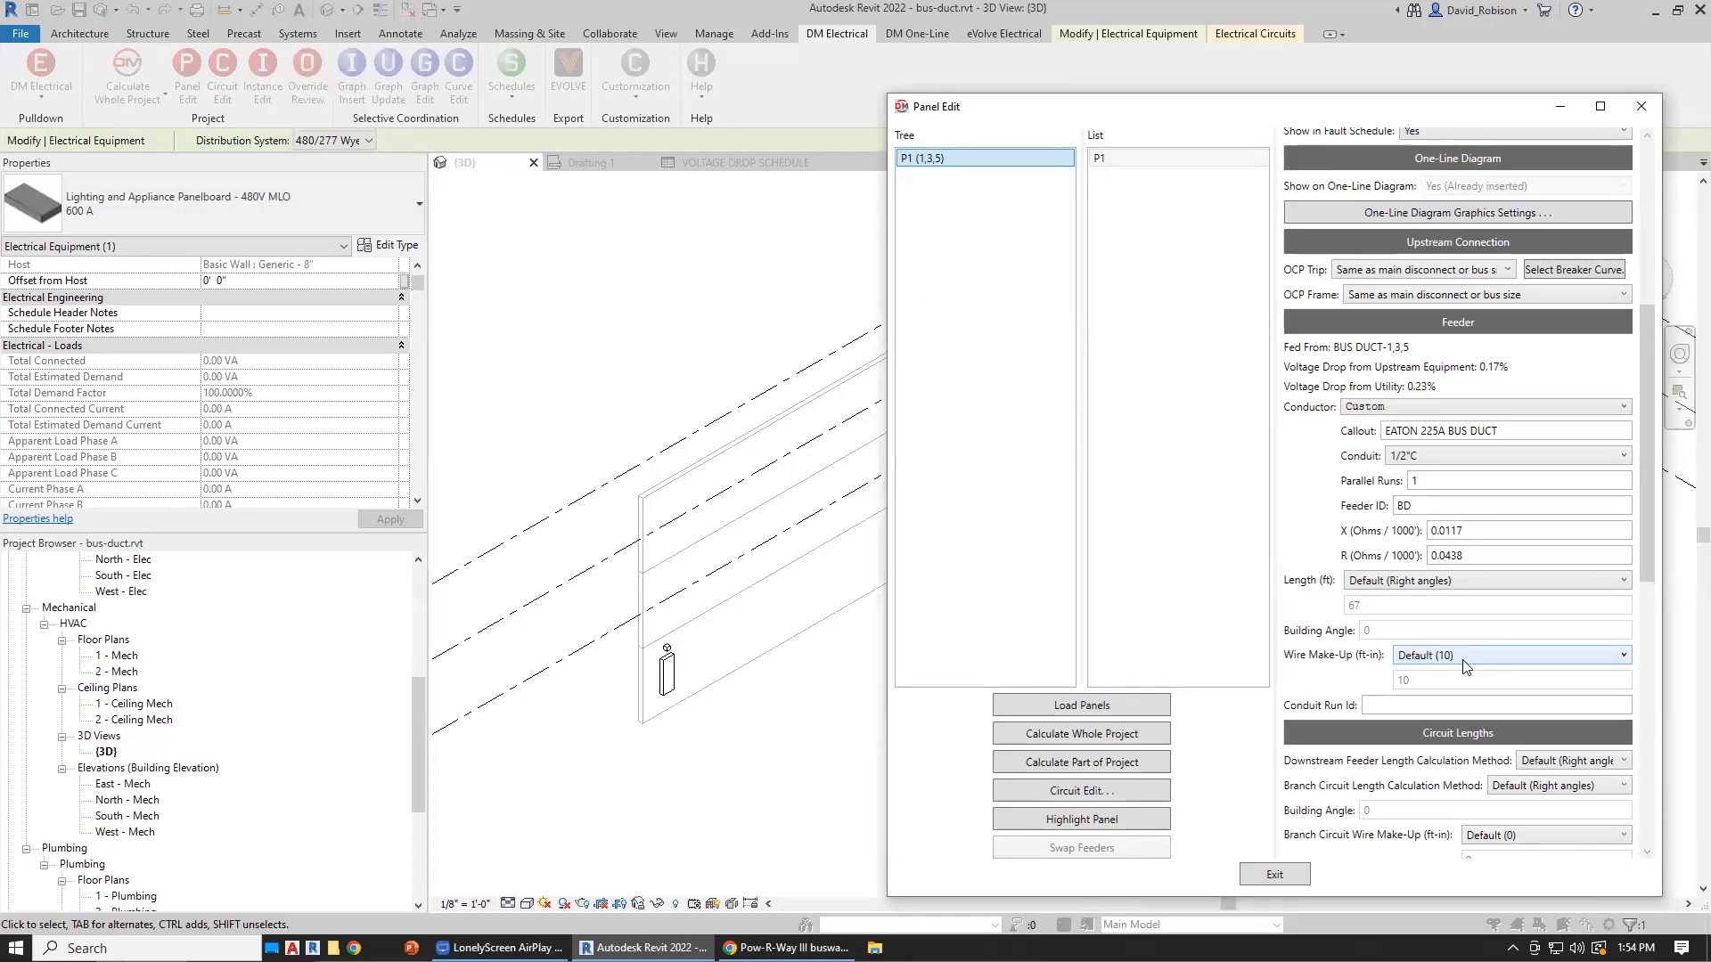
# Step: Load all panels in Panel Edit, compare the feeder lengths and voltage drops of P2 and P3, and exit
pyautogui.click(1080, 705)
pyautogui.click(969, 214)
pyautogui.click(969, 214)
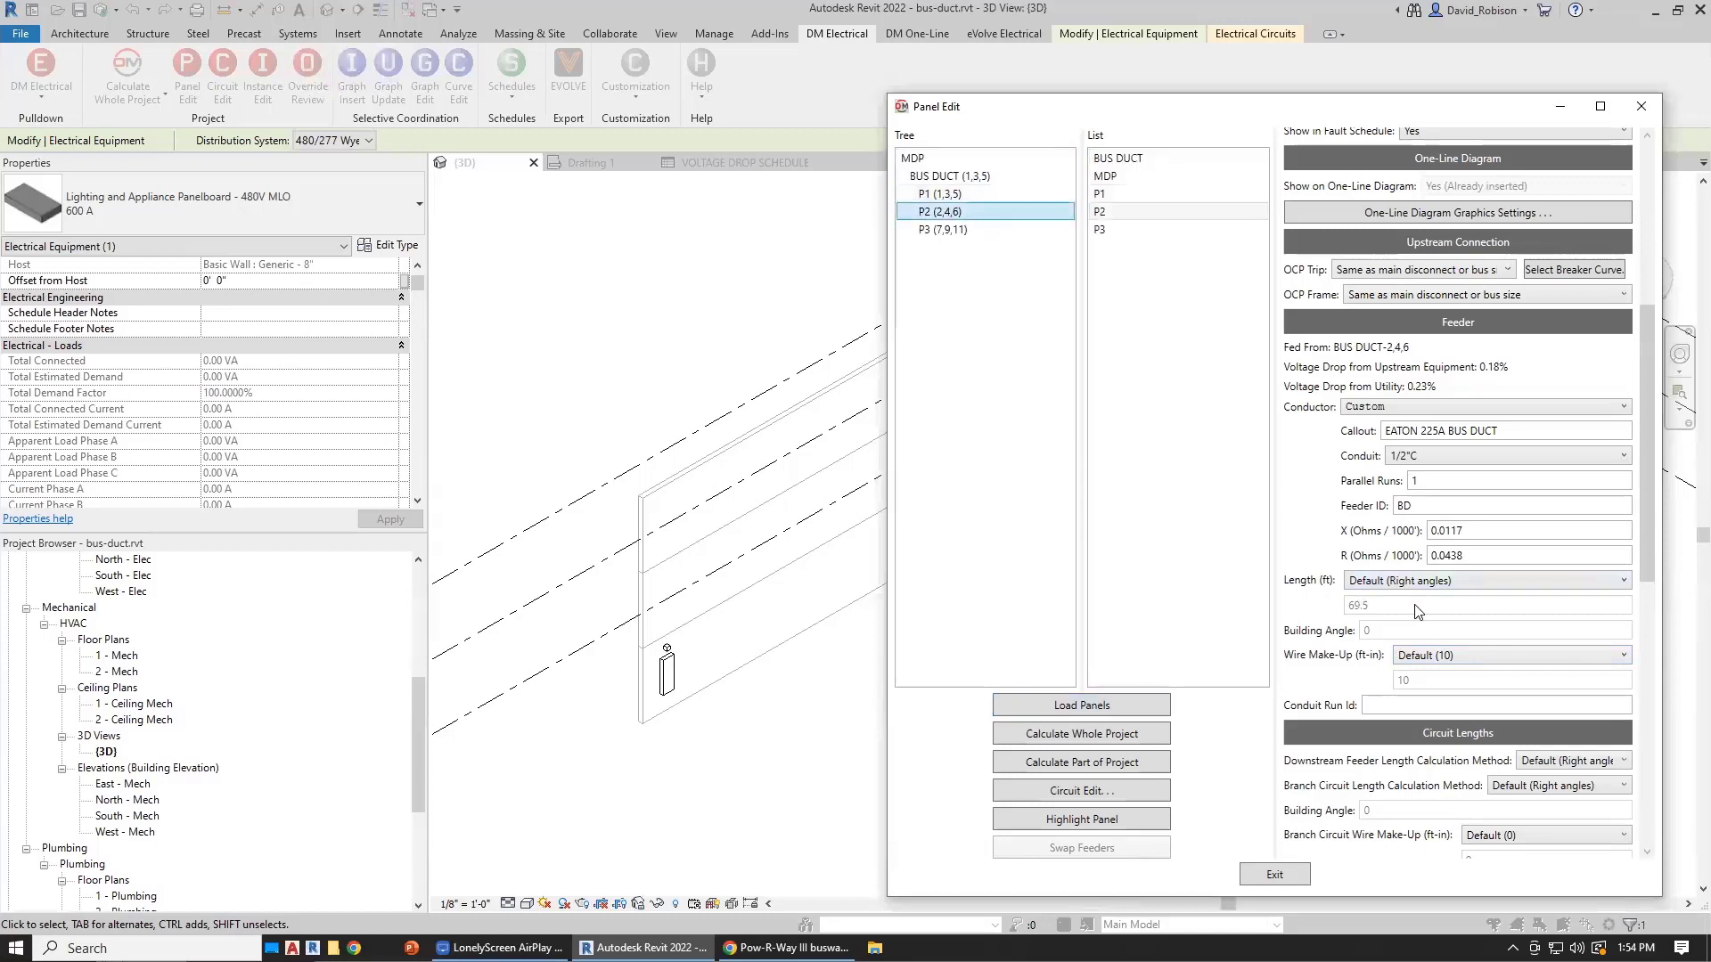
pyautogui.click(975, 230)
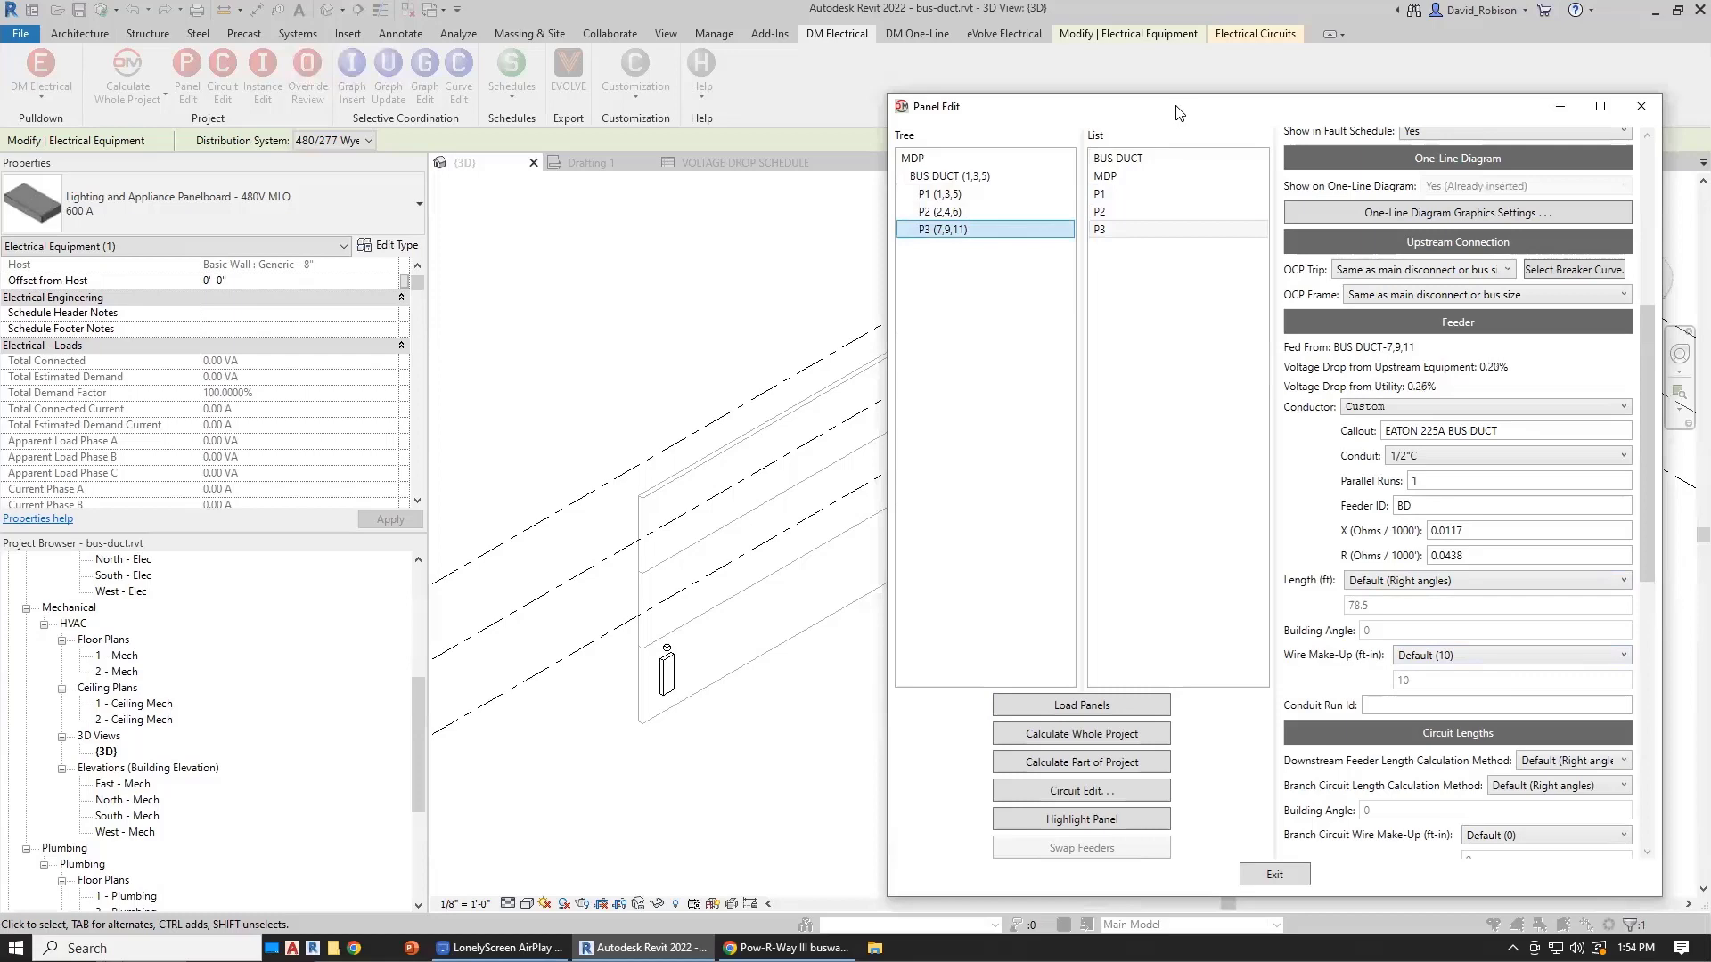
pyautogui.moveTo(1175, 111)
pyautogui.mouseDown()
pyautogui.moveTo(1319, 116)
pyautogui.moveTo(1191, 130)
pyautogui.mouseUp()
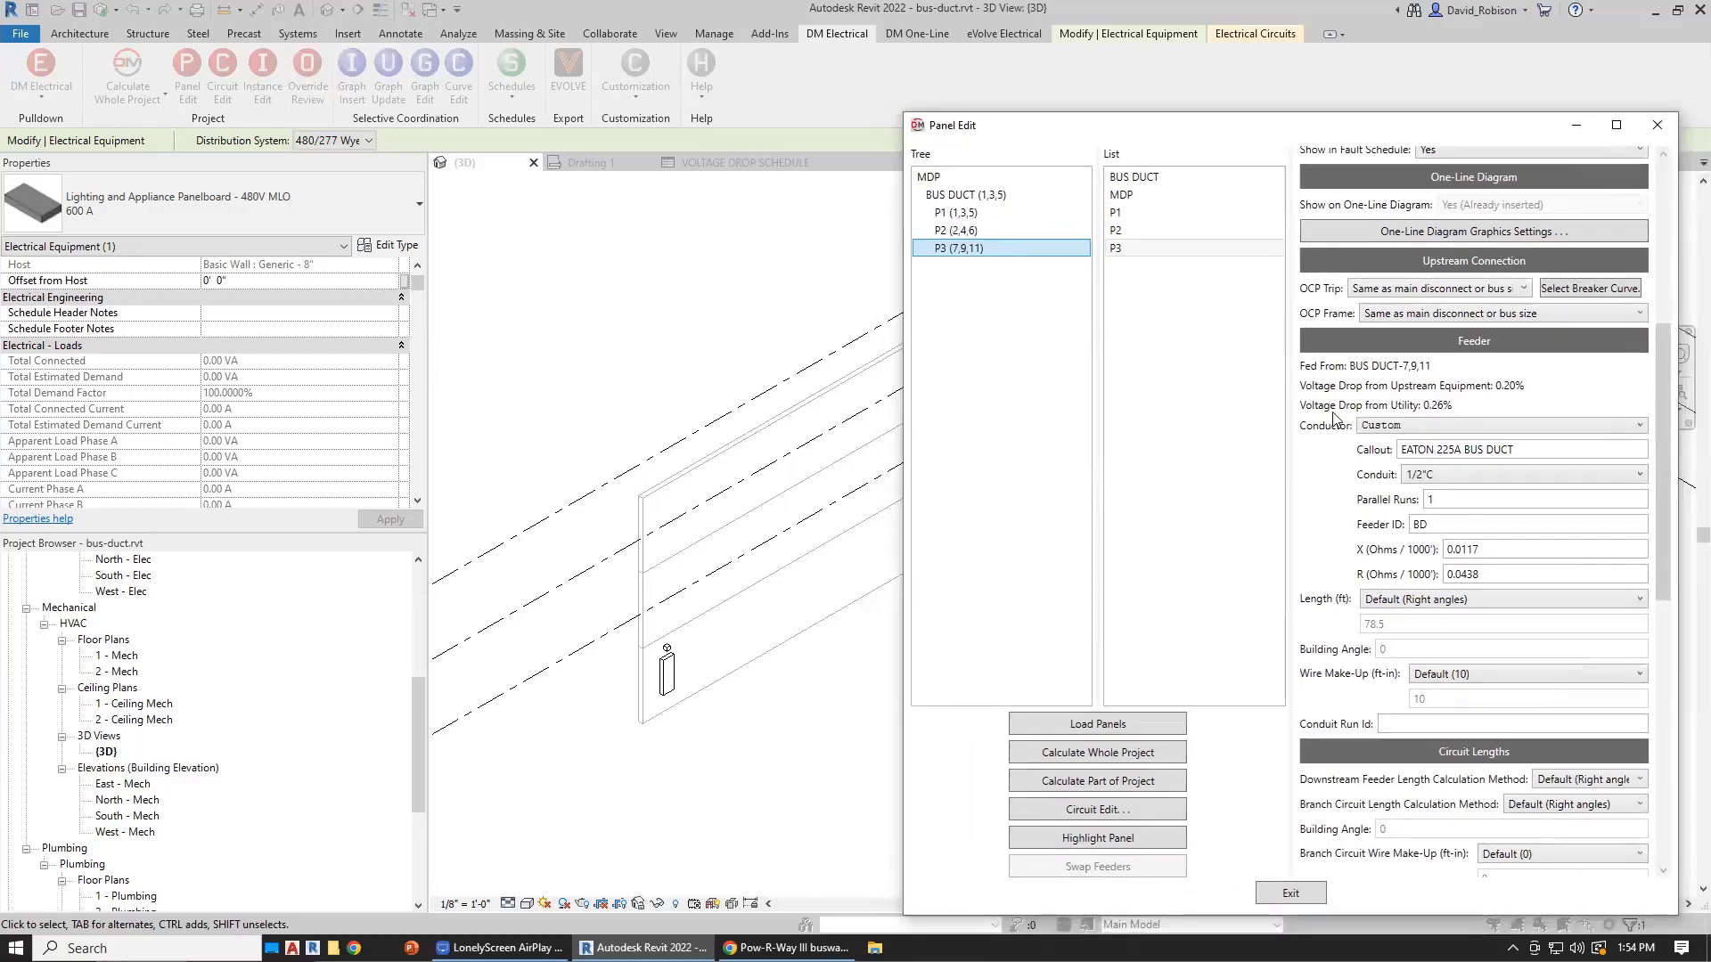
pyautogui.click(1307, 897)
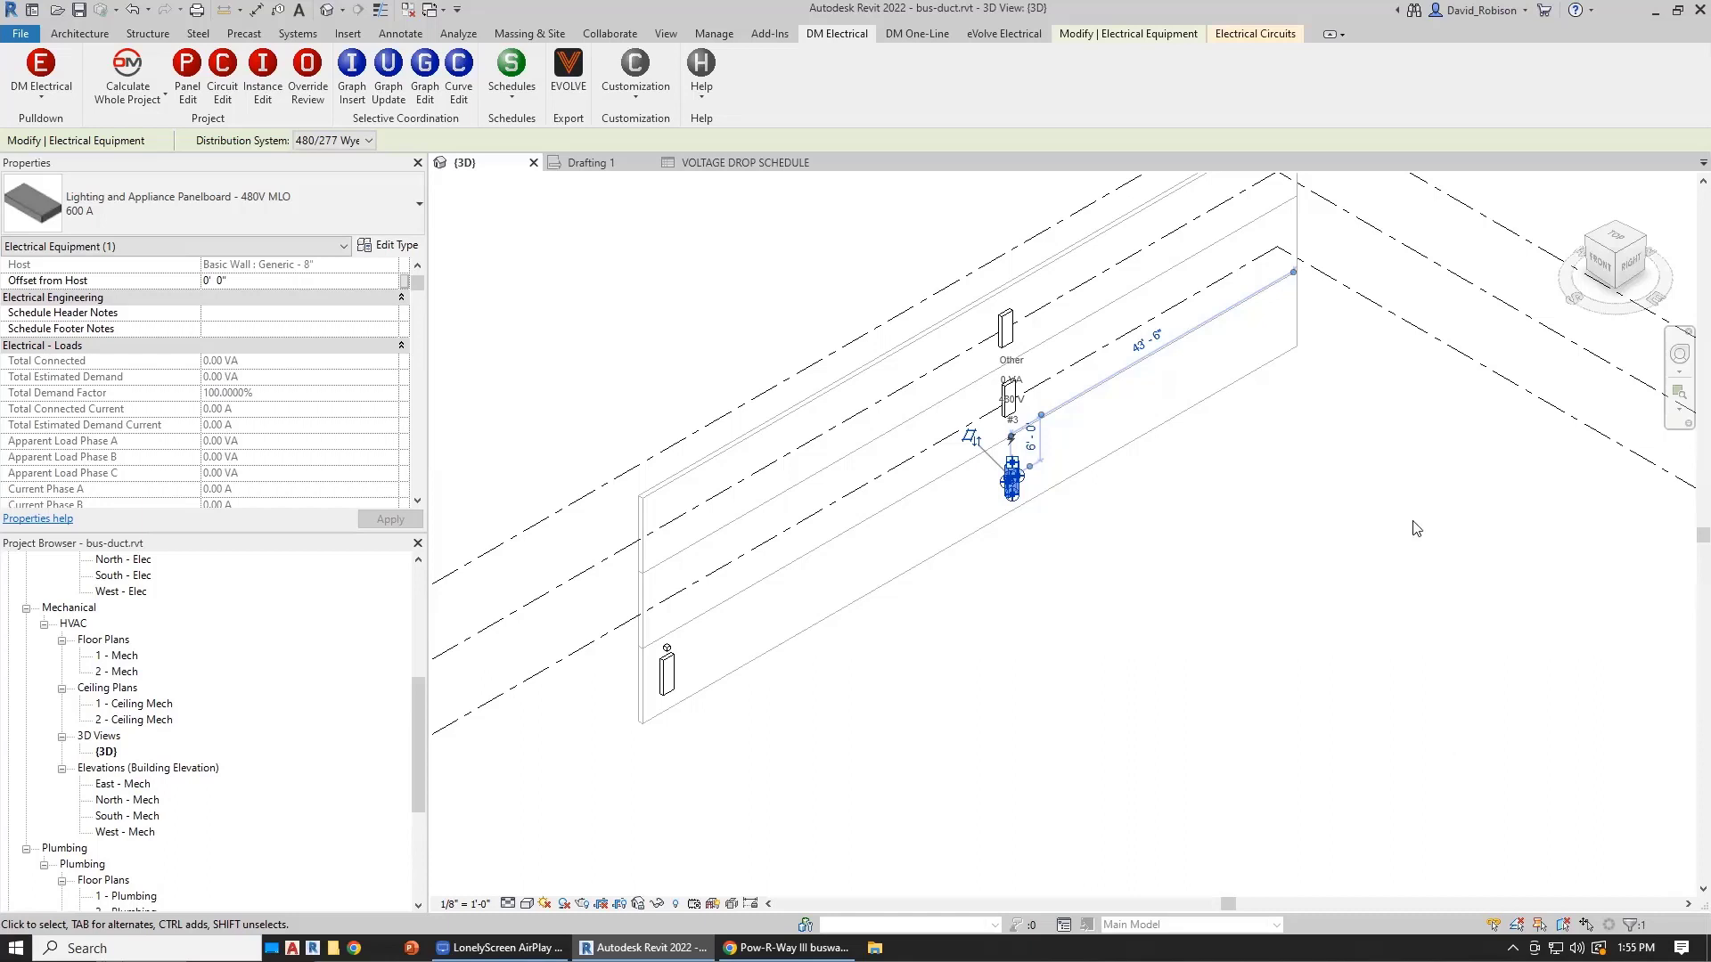
# Step: Review the voltage drop schedule and the one-line diagram in the Drafting 1 view
pyautogui.click(746, 163)
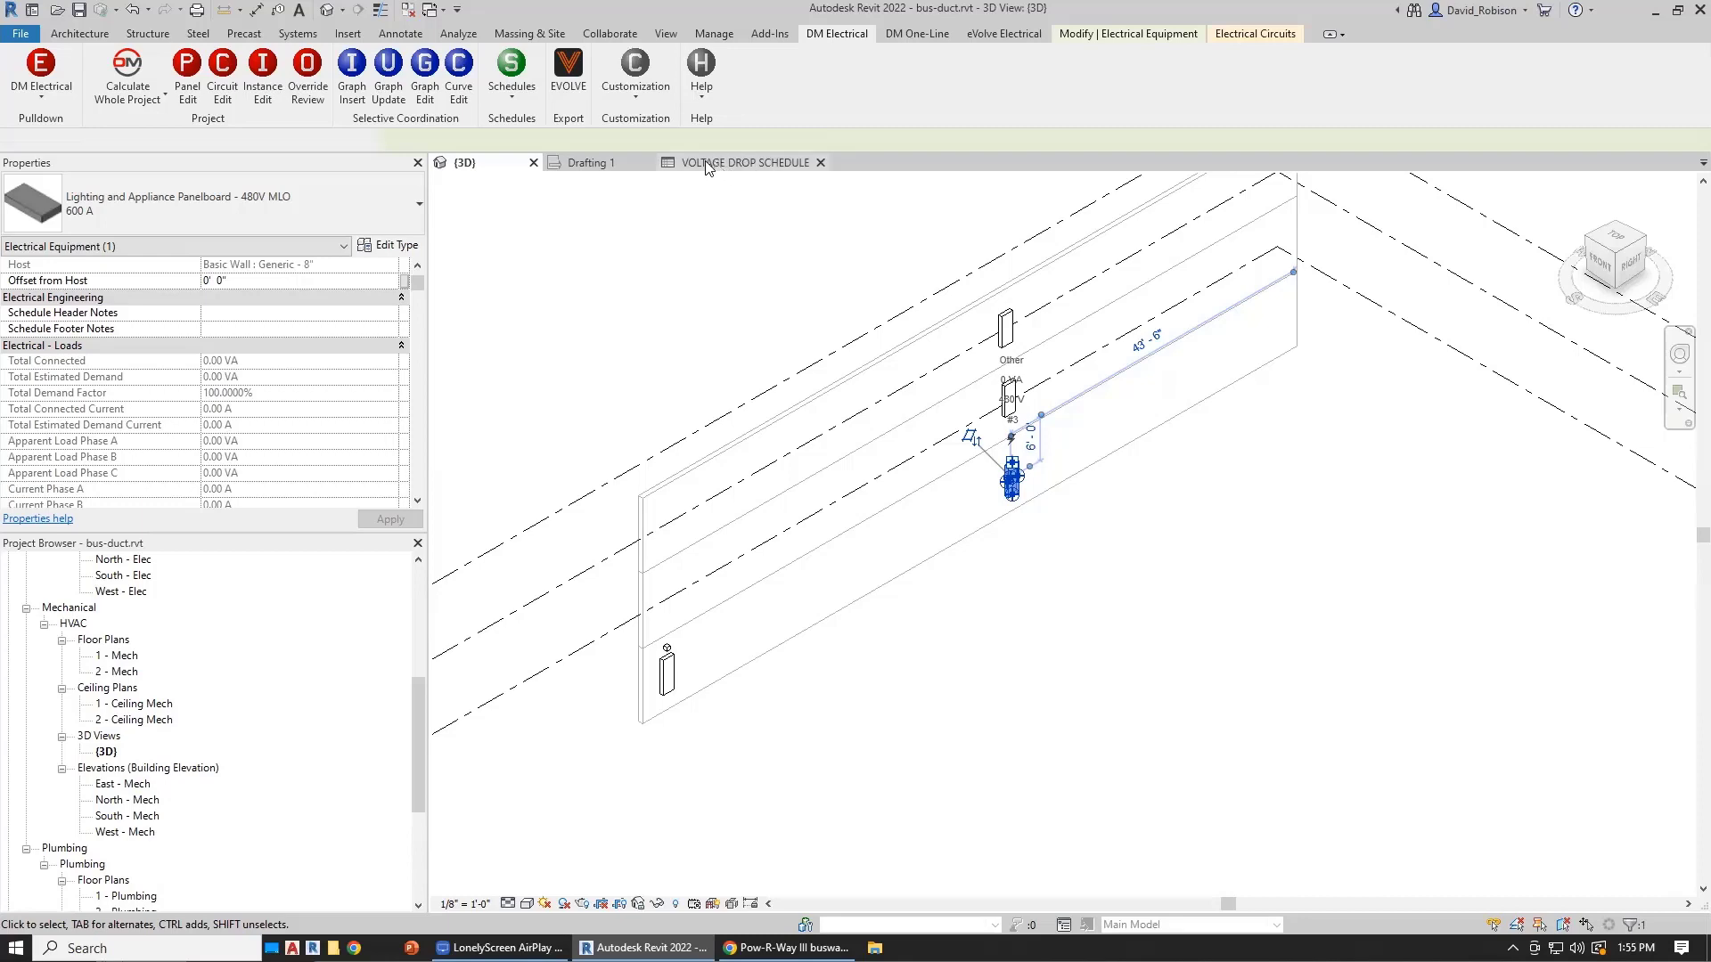
pyautogui.click(590, 163)
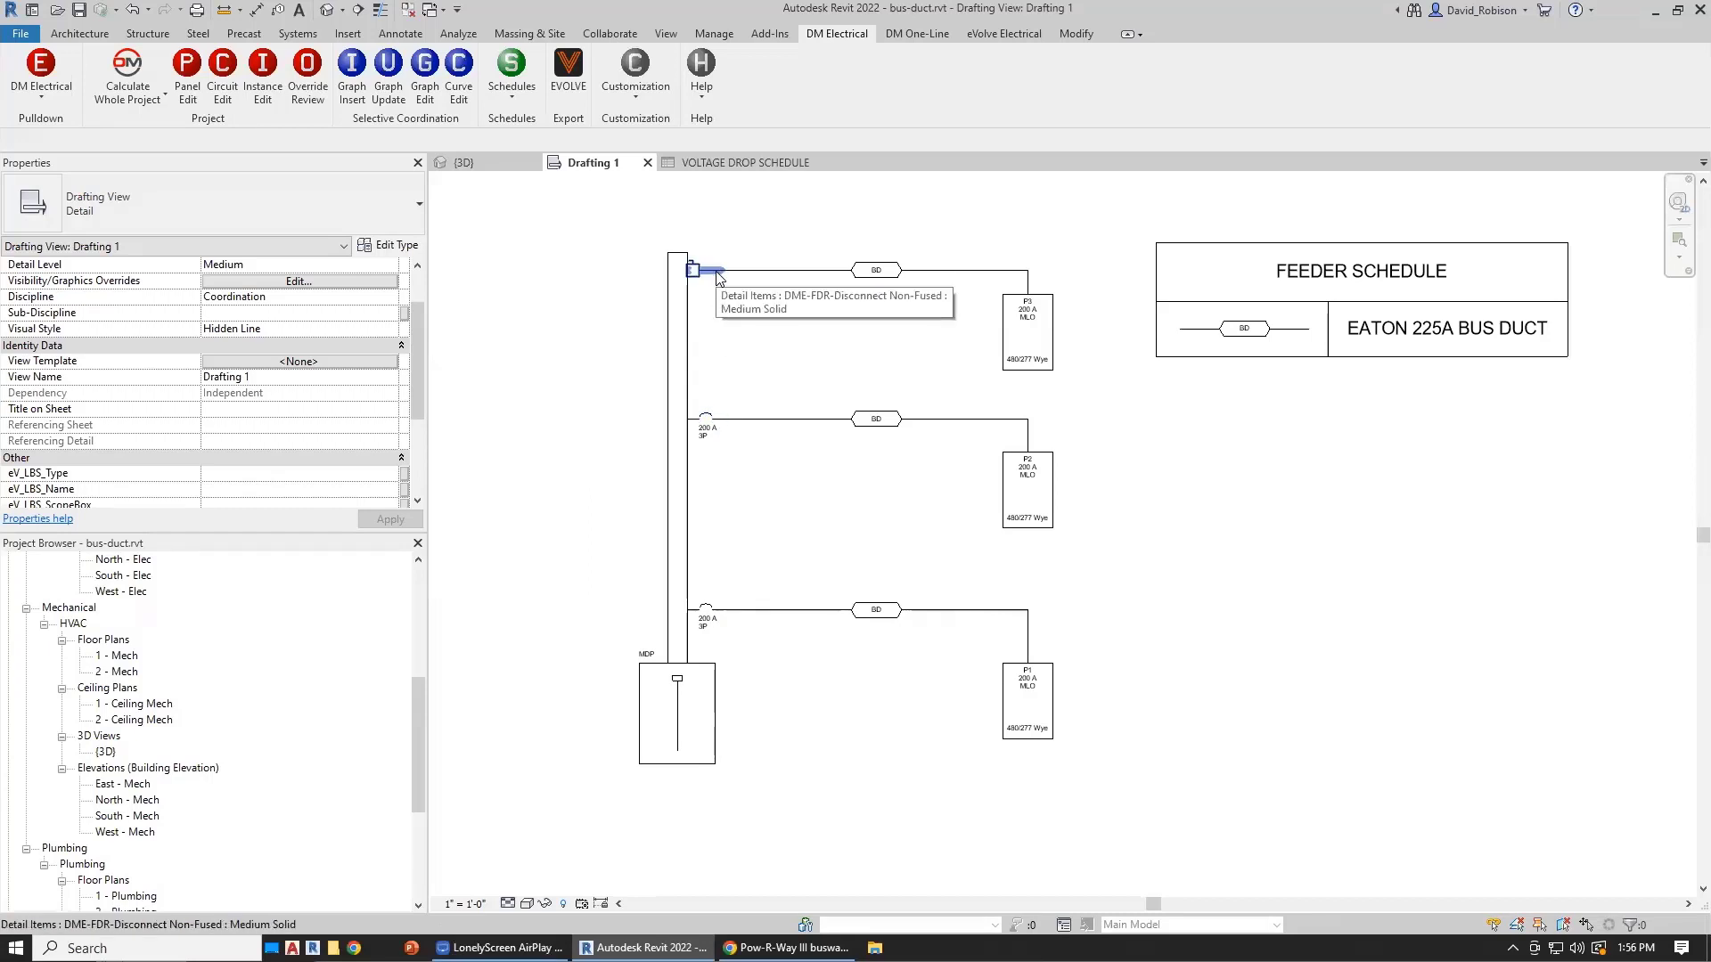
# Step: Place three equipment nodes on the wall in the 3D view: one beside the BUS DUCT node and one on each wall band above
pyautogui.click(463, 162)
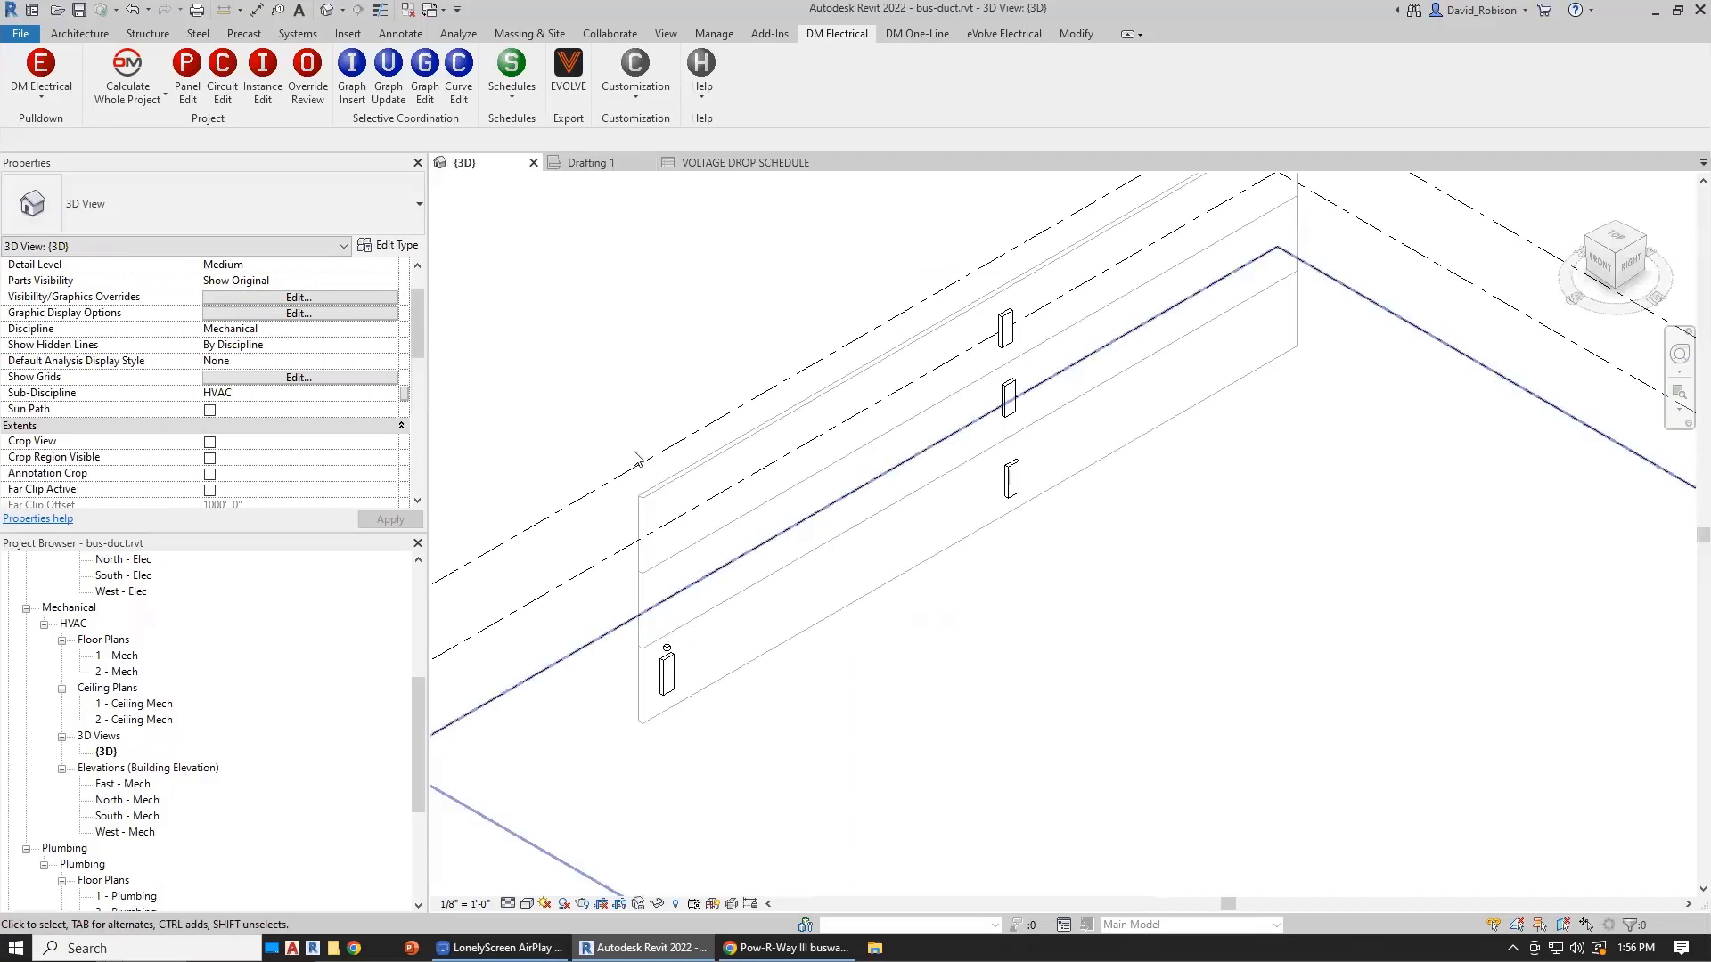
pyautogui.click(300, 33)
pyautogui.click(1375, 78)
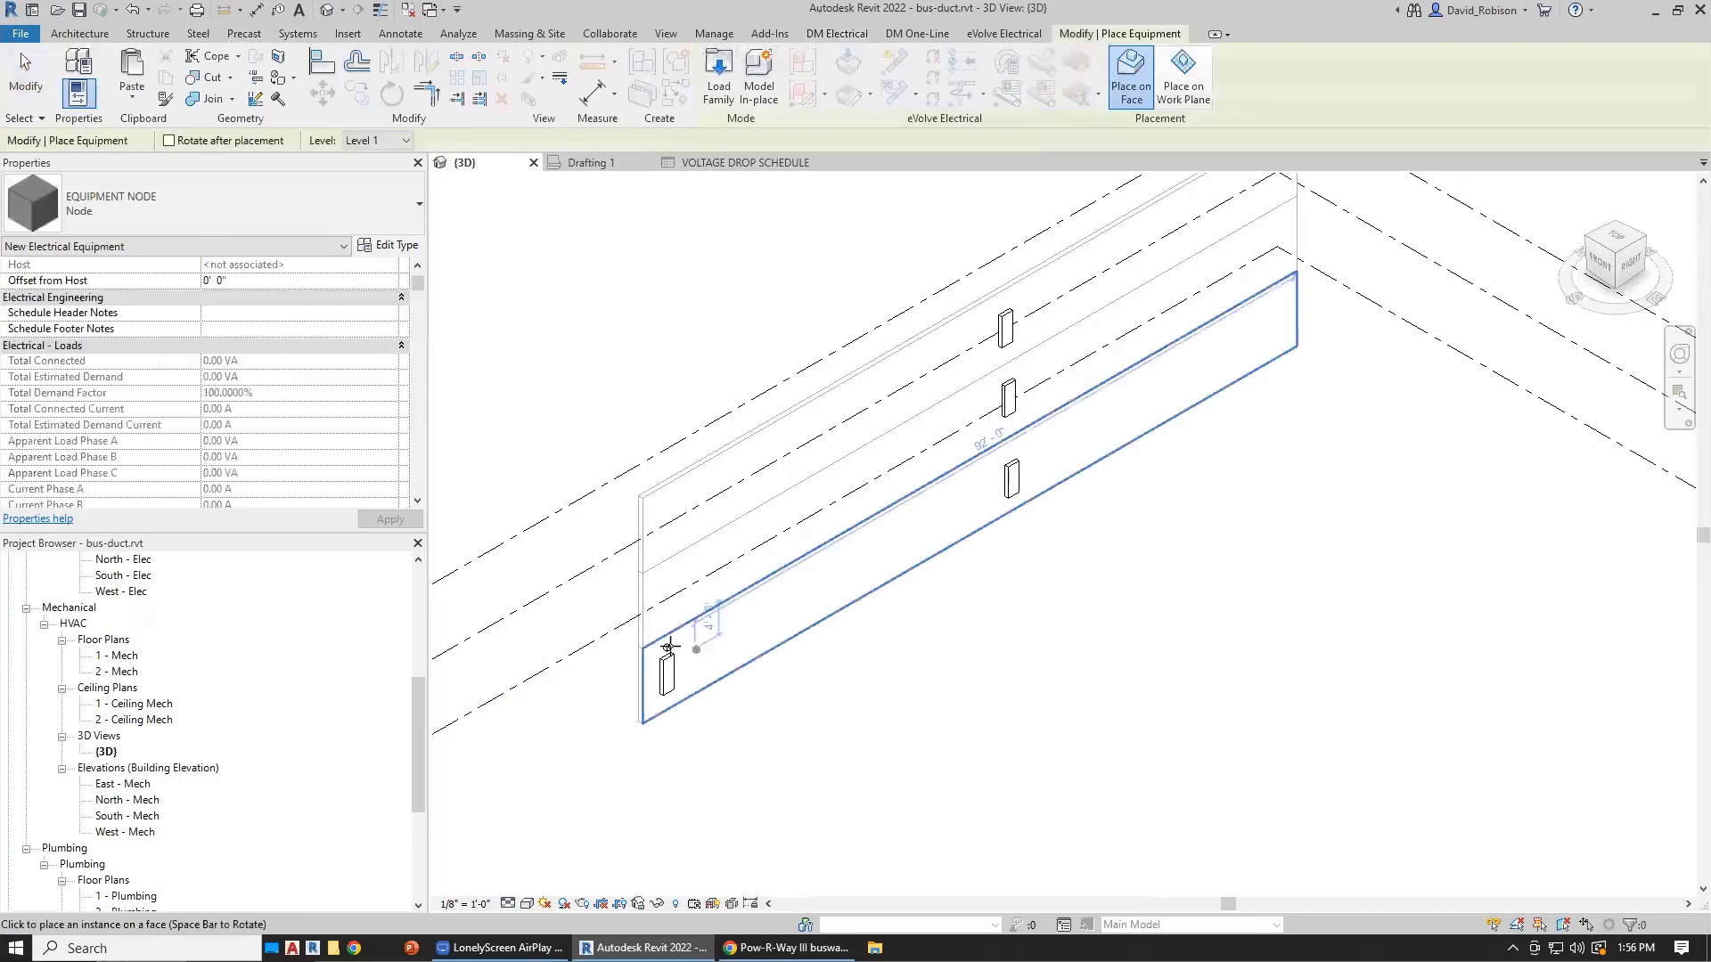
pyautogui.scroll(3, 694, 643)
pyautogui.click(680, 640)
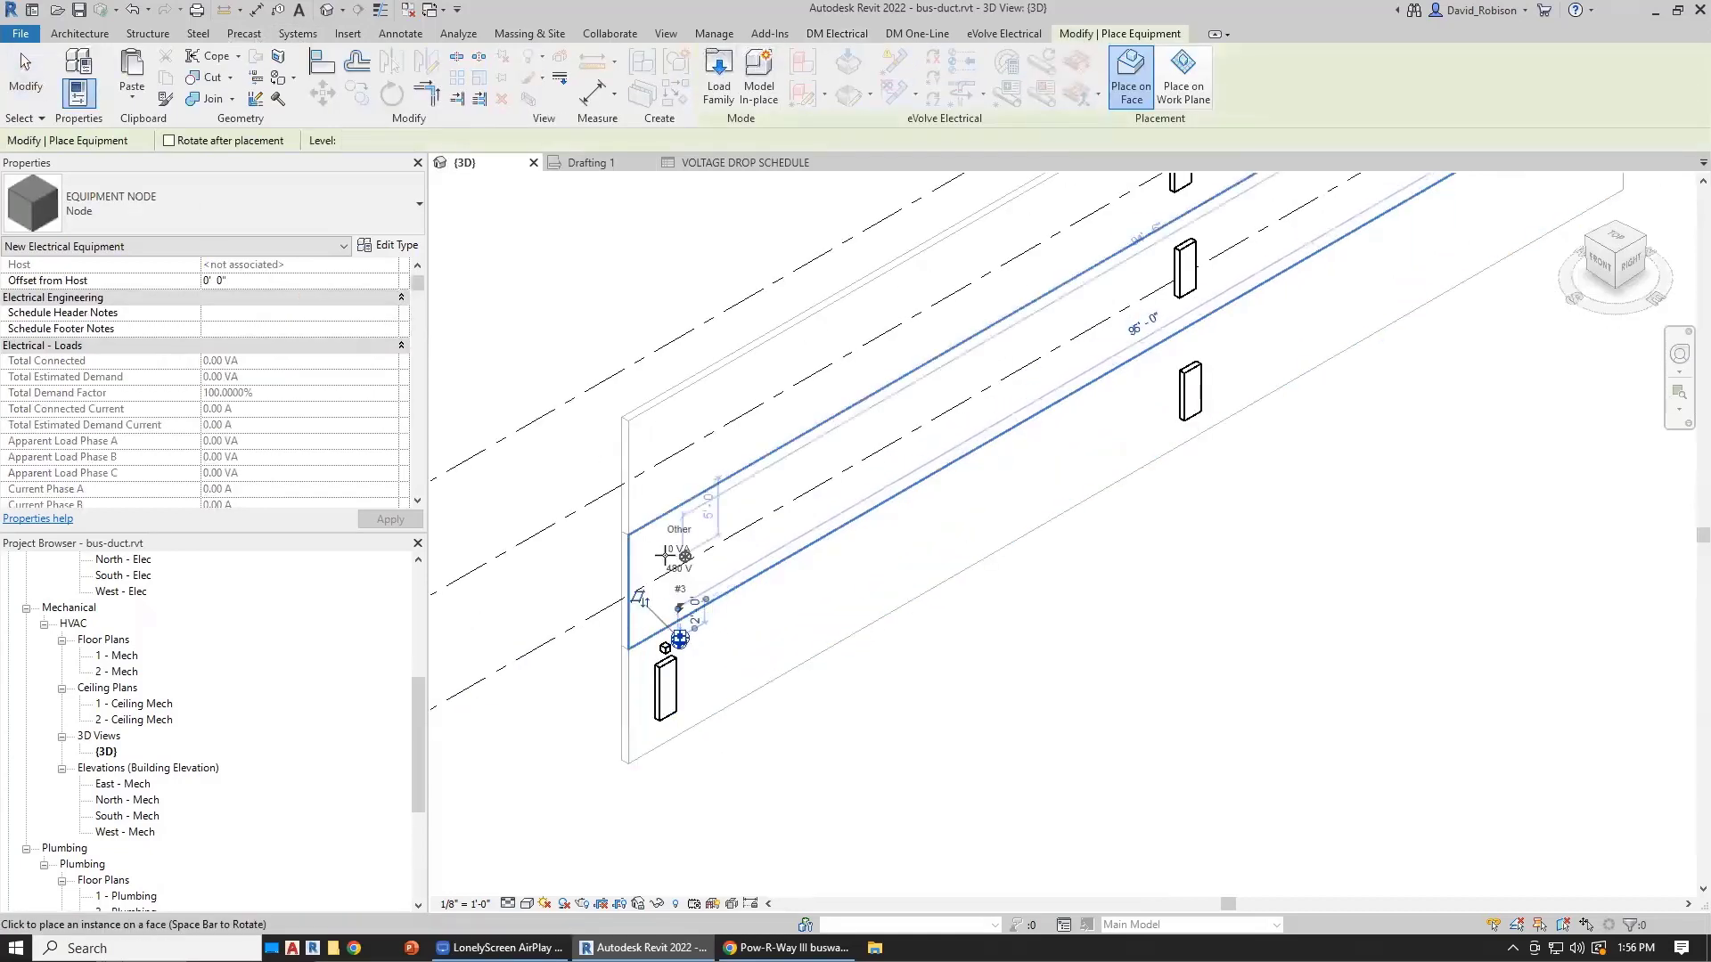
pyautogui.click(665, 551)
pyautogui.click(660, 434)
pyautogui.press('Escape')
# Step: Name the new equipment node beside the BUS DUCT node PLUG1
pyautogui.click(680, 638)
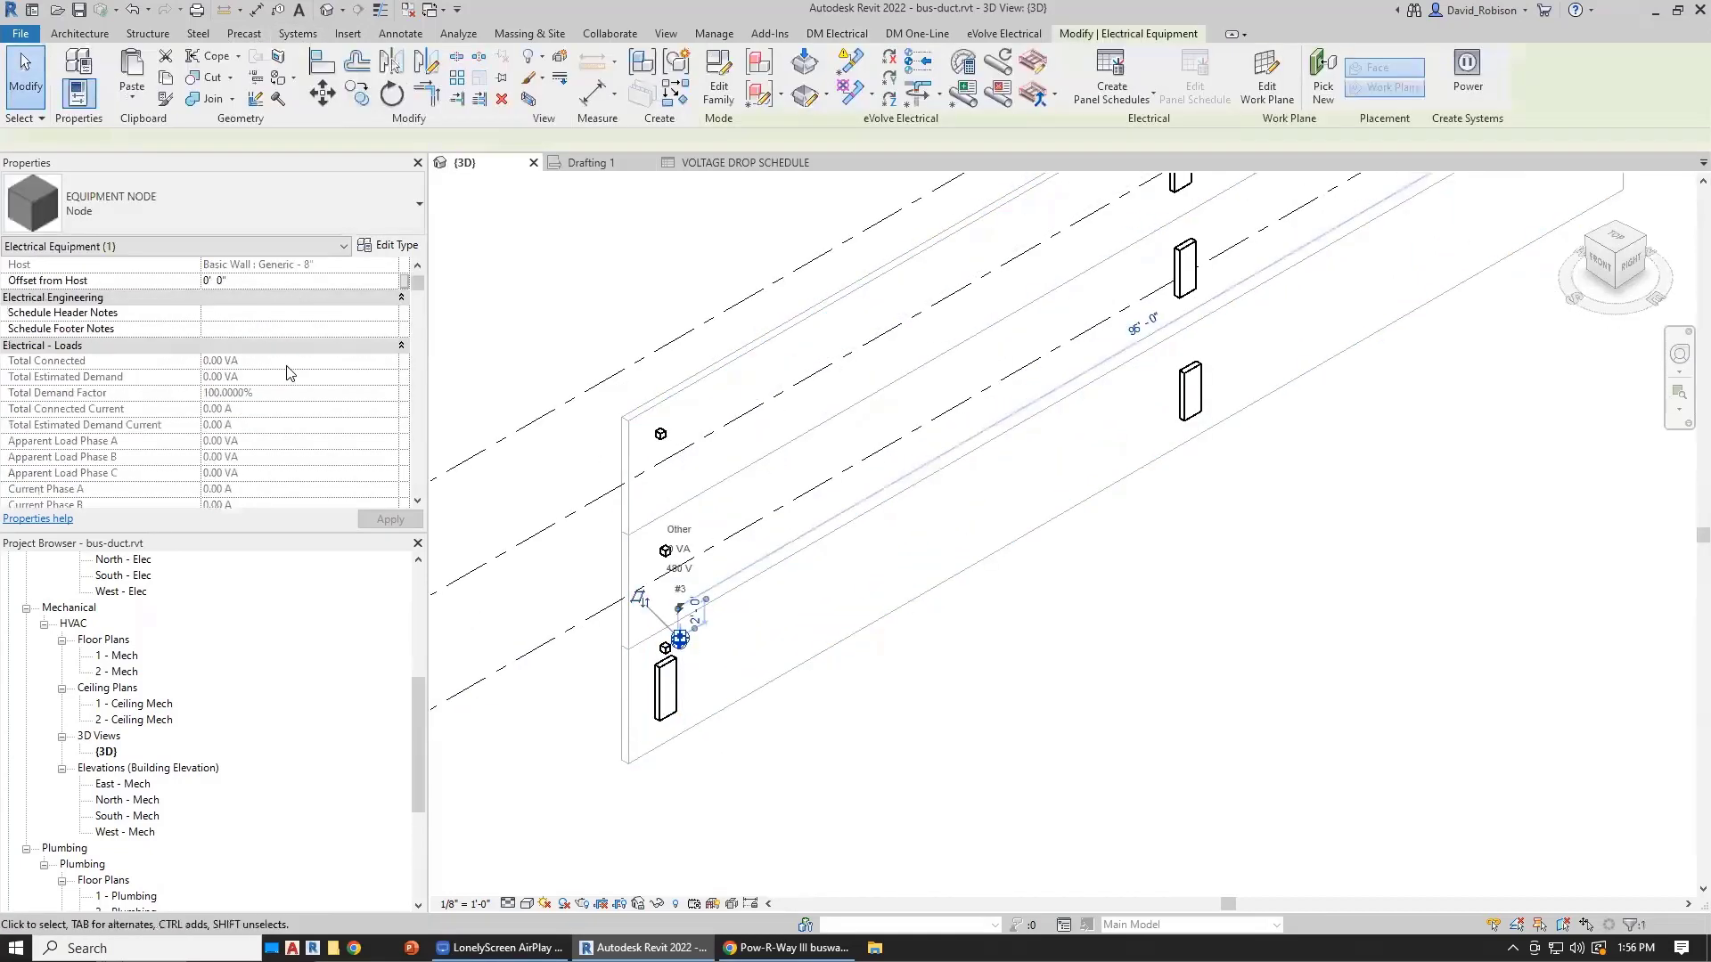
pyautogui.scroll(-6, 285, 395)
pyautogui.scroll(2, 285, 396)
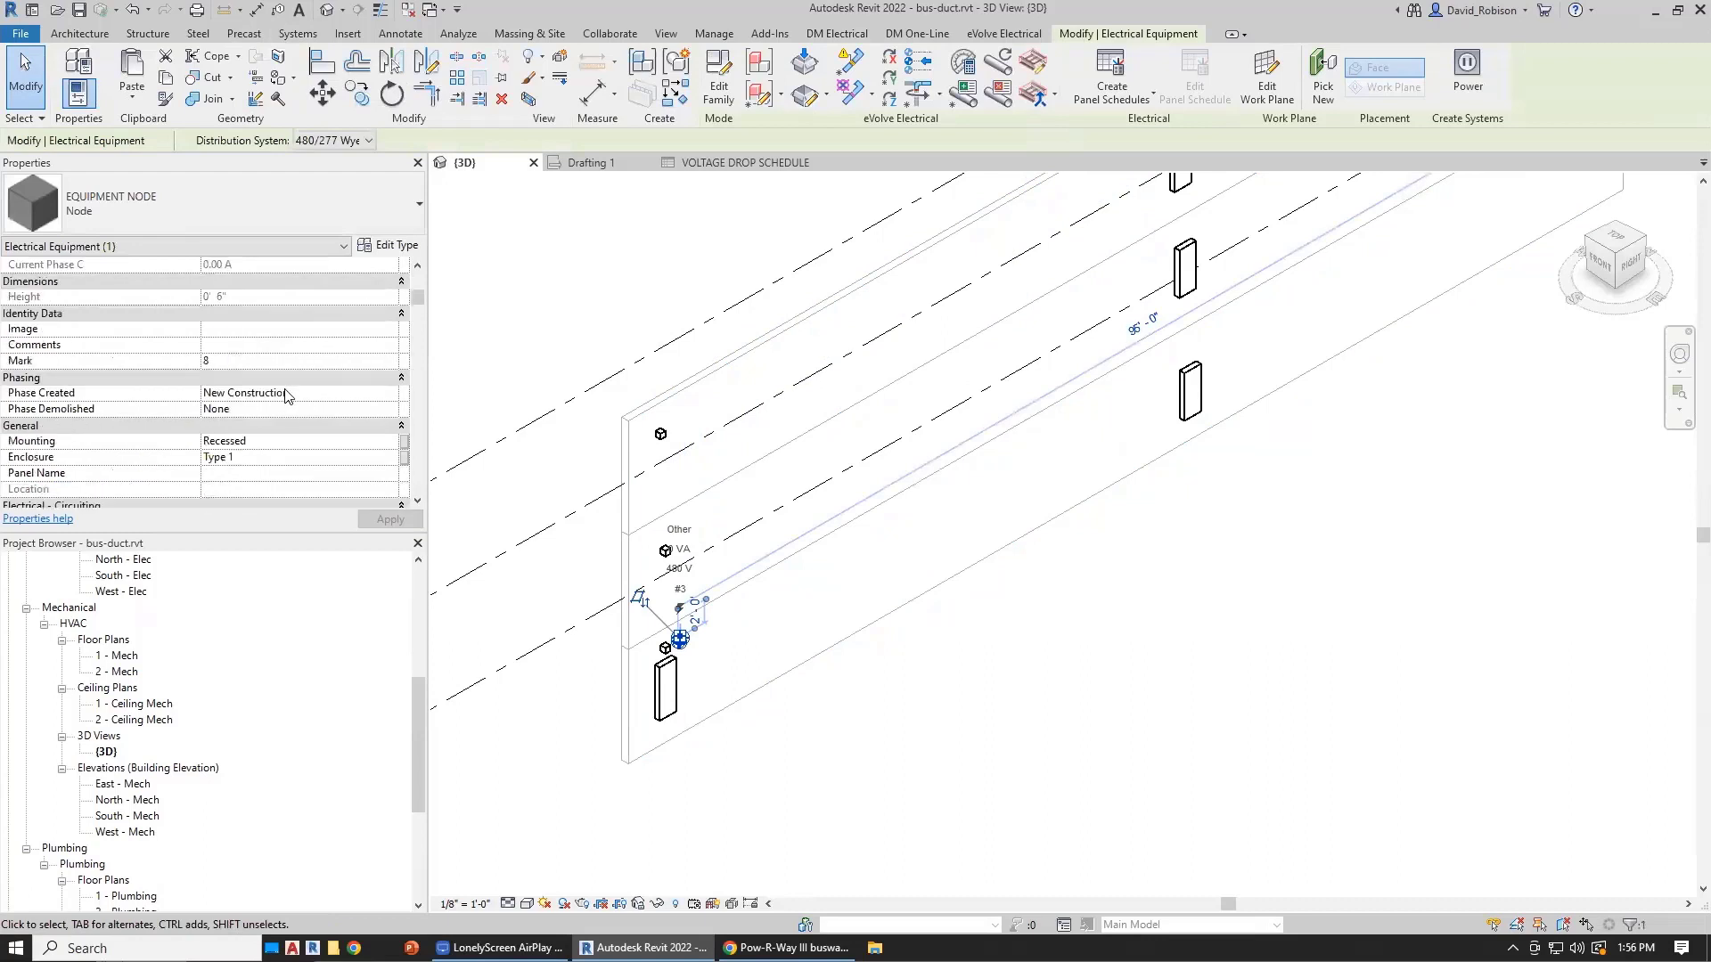
pyautogui.scroll(-2, 285, 395)
pyautogui.click(285, 408)
pyautogui.write('PLUG1')
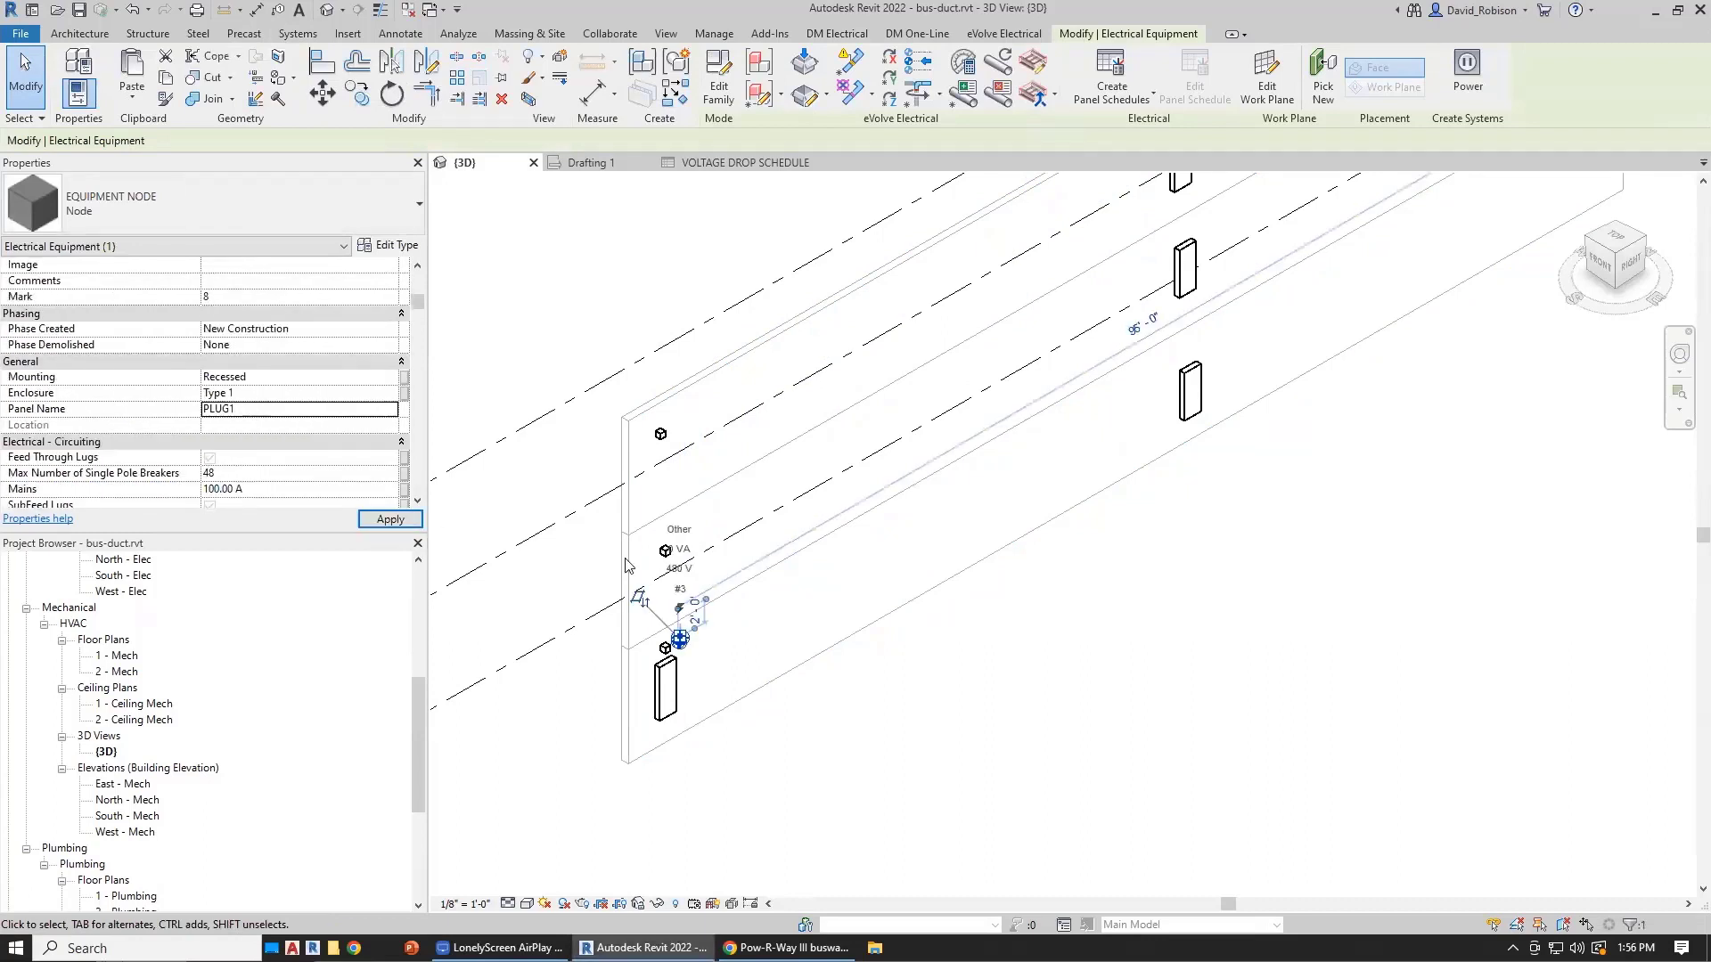
# Step: Name the middle equipment node PLUG2 and the uppermost equipment node PLUG3
pyautogui.click(664, 550)
pyautogui.click(273, 408)
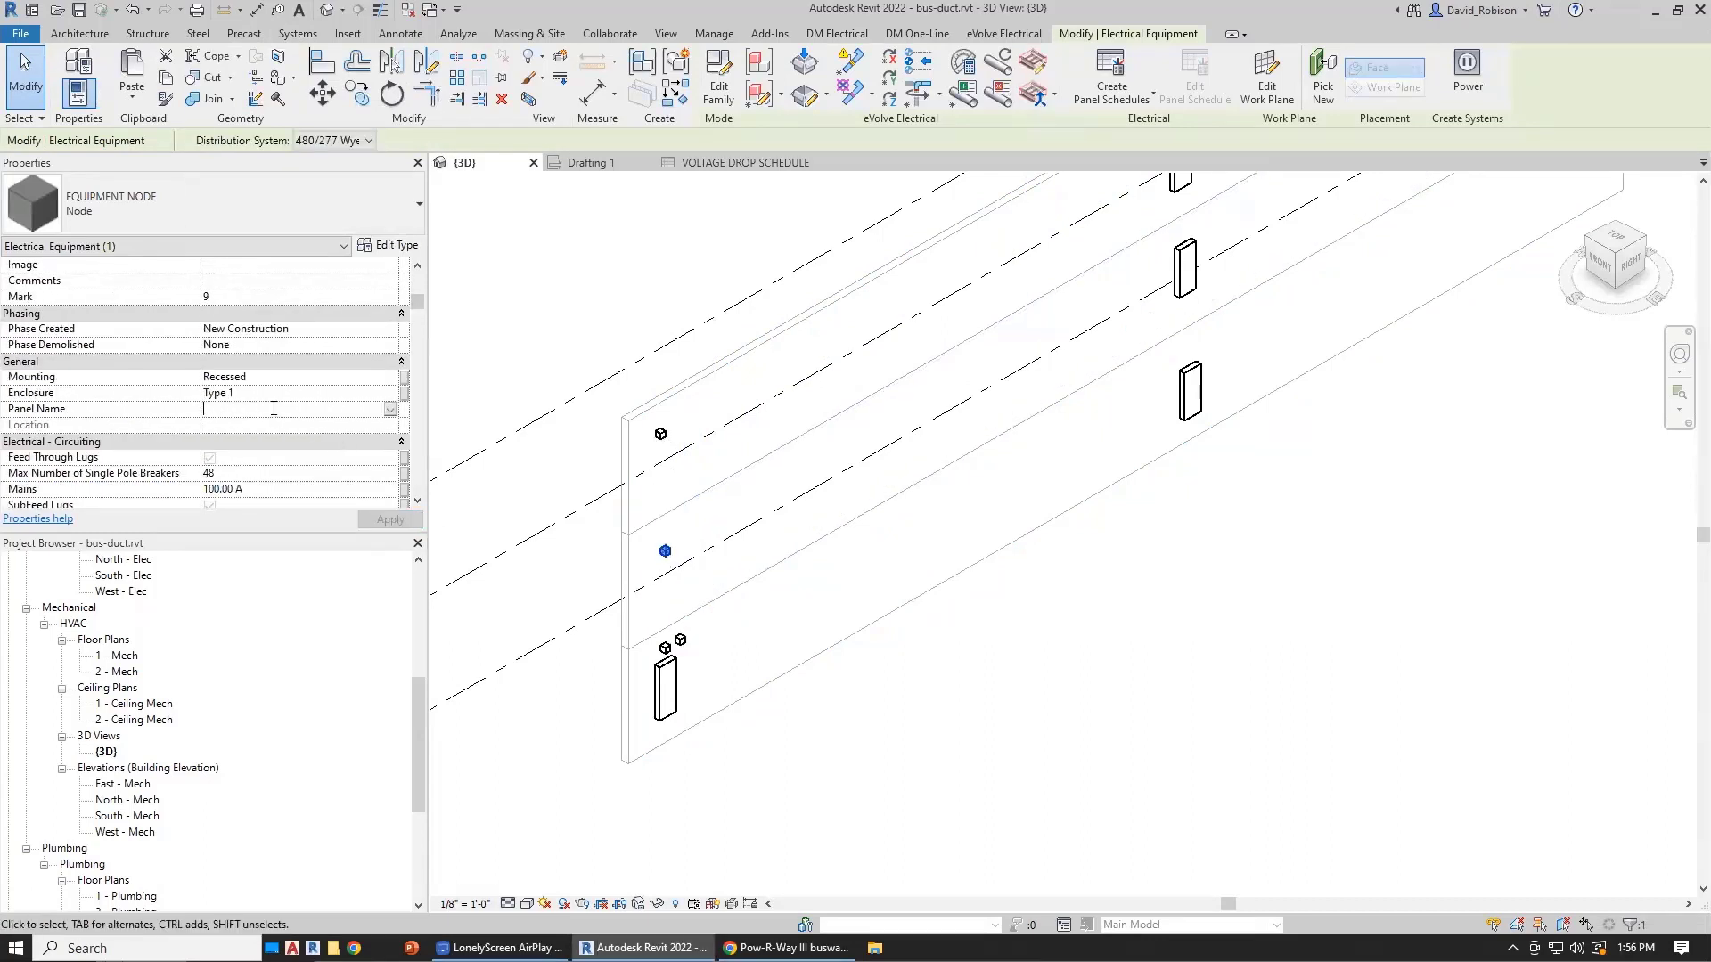
pyautogui.write('PLUG2')
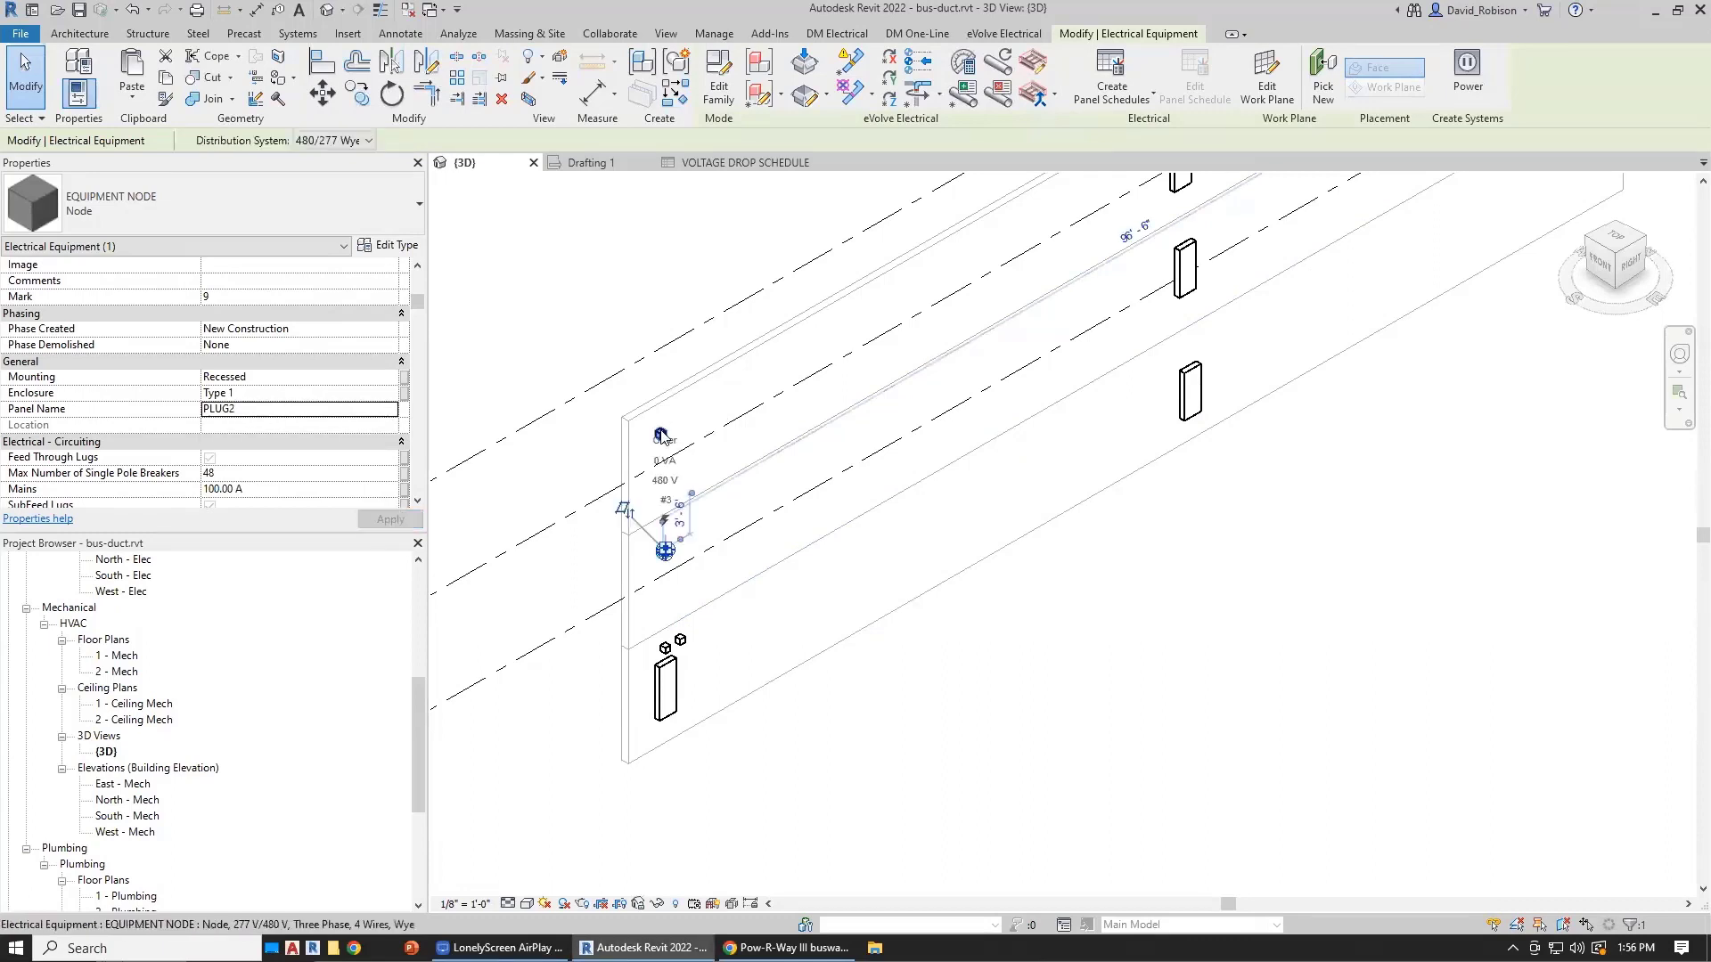
pyautogui.click(660, 435)
pyautogui.click(273, 408)
pyautogui.write('PLUG3')
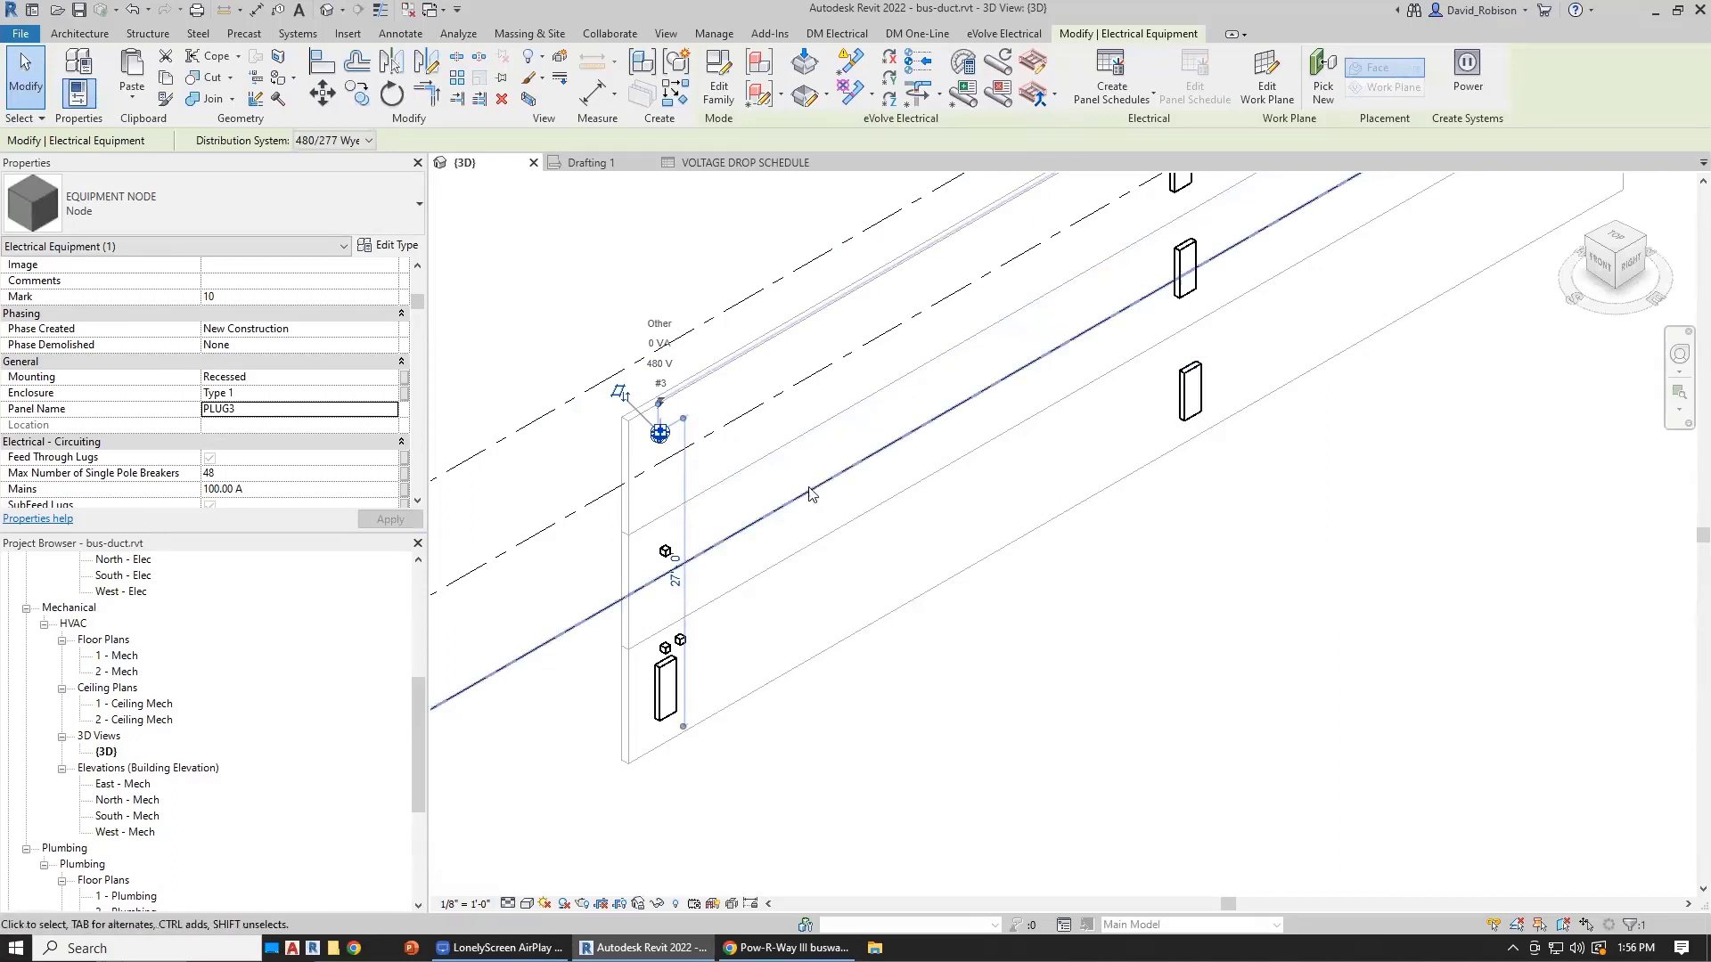
# Step: Check where the new plug nodes sit in the Panel Edit distribution tree, then exit
pyautogui.click(837, 33)
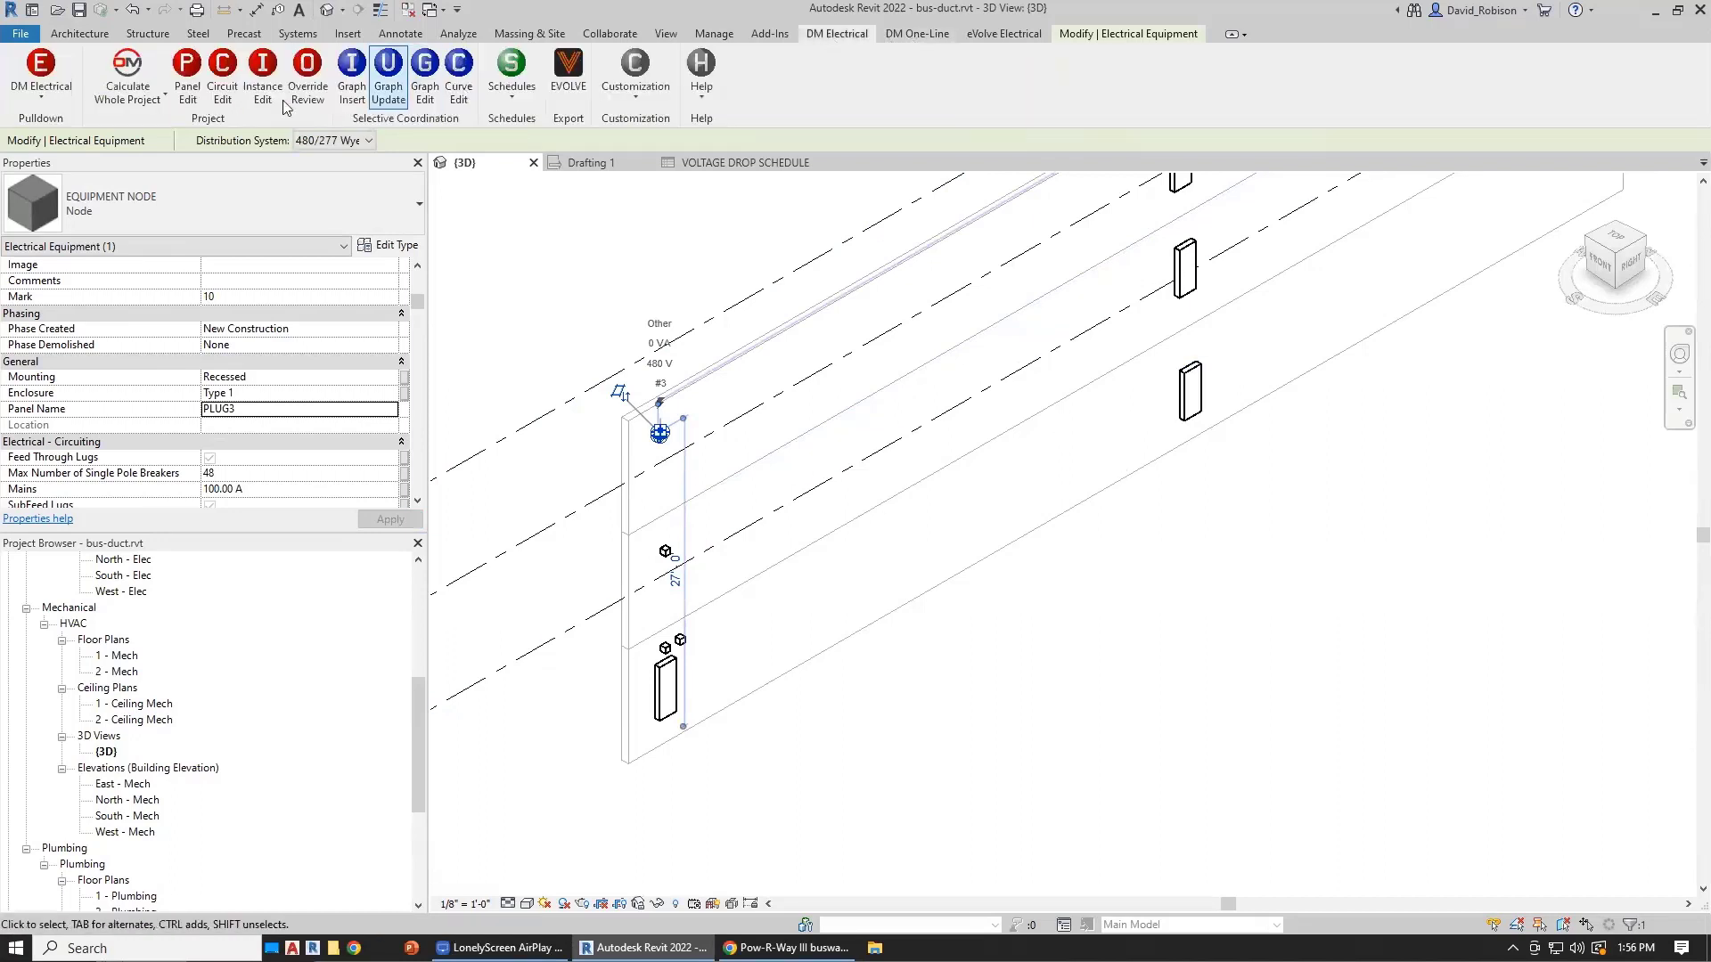
pyautogui.click(187, 78)
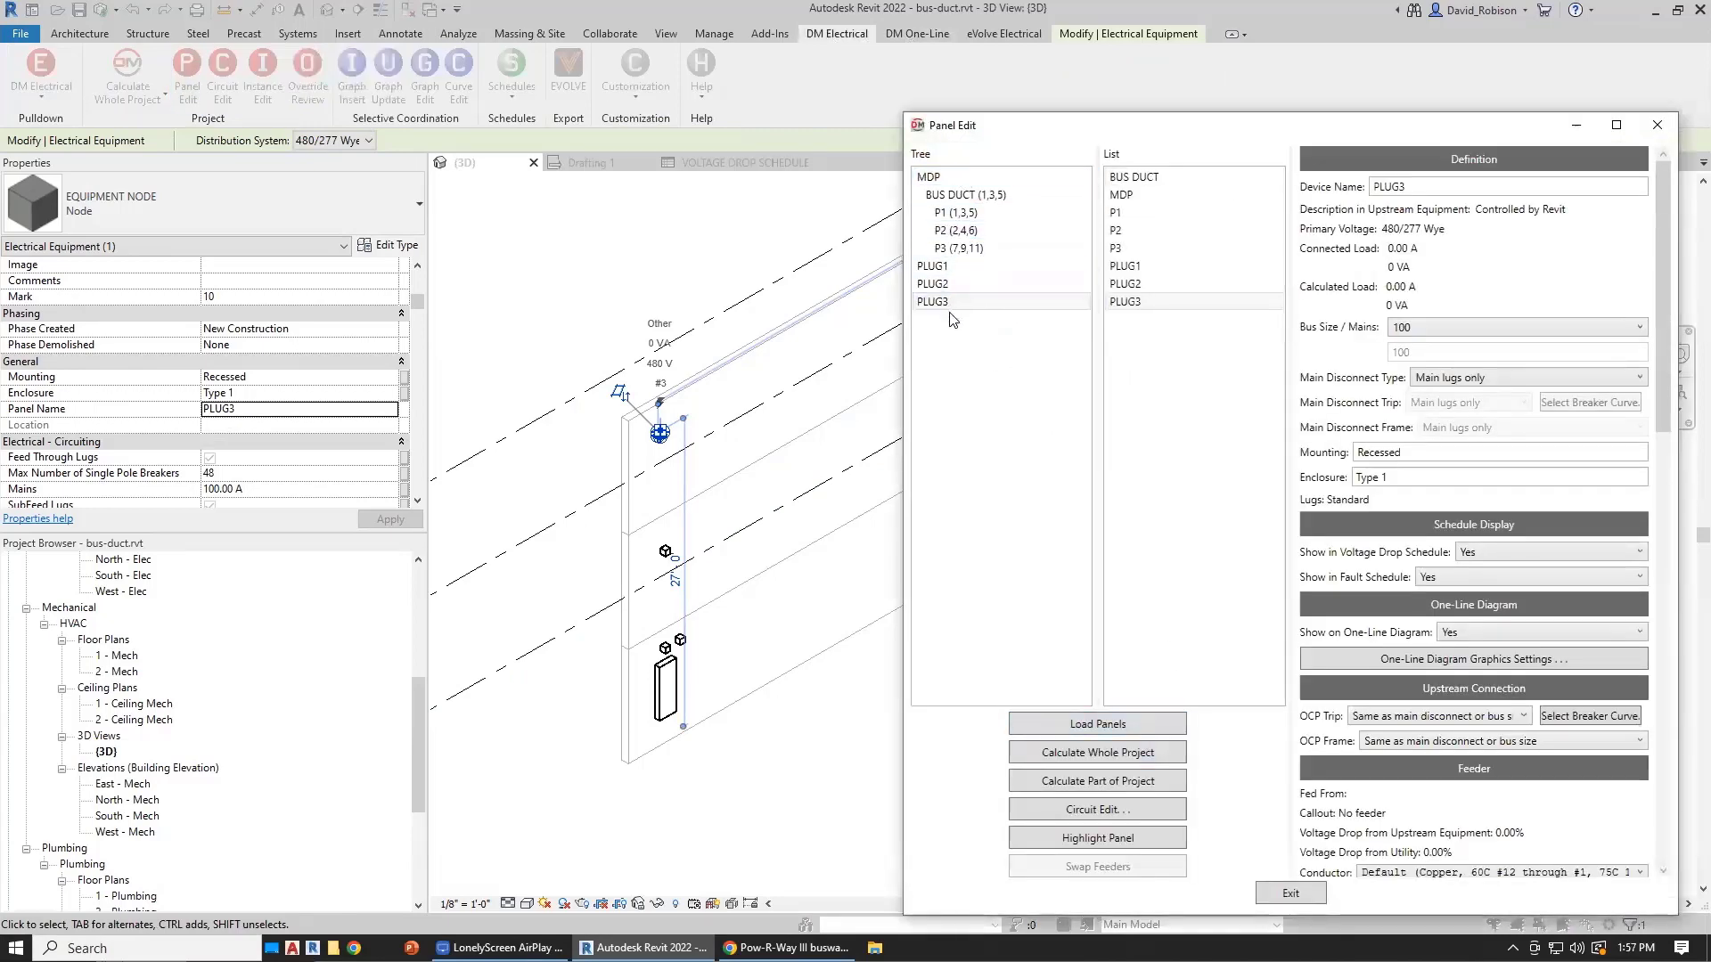
pyautogui.click(951, 269)
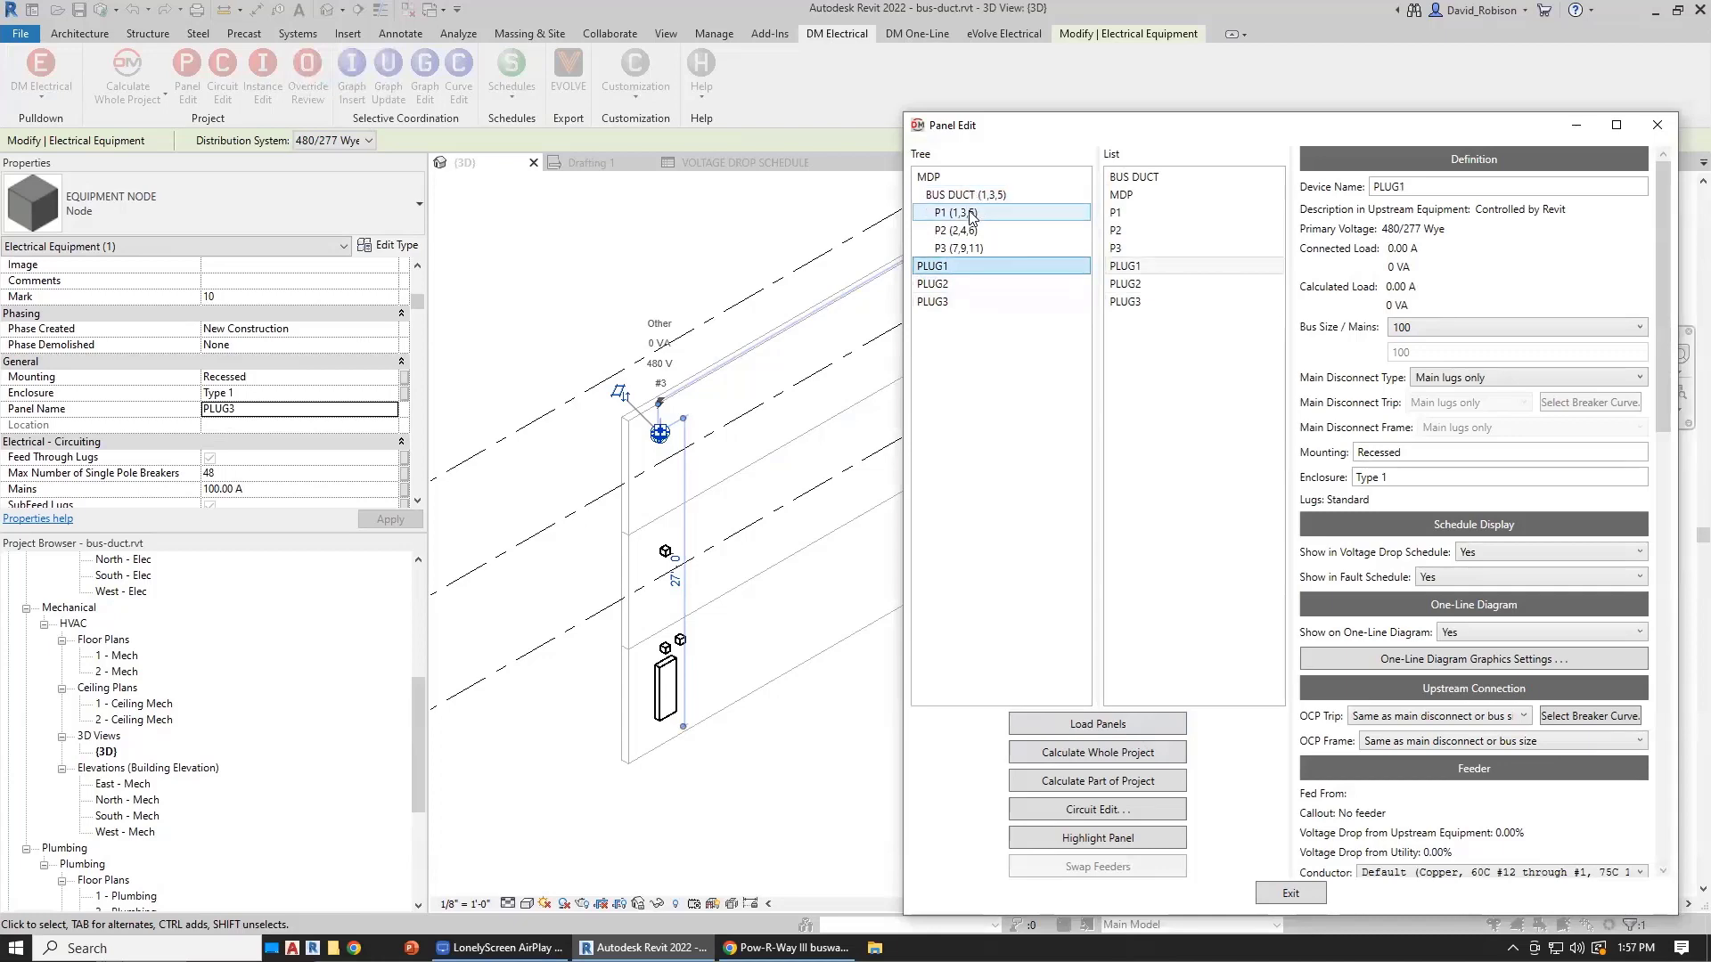
pyautogui.click(1279, 894)
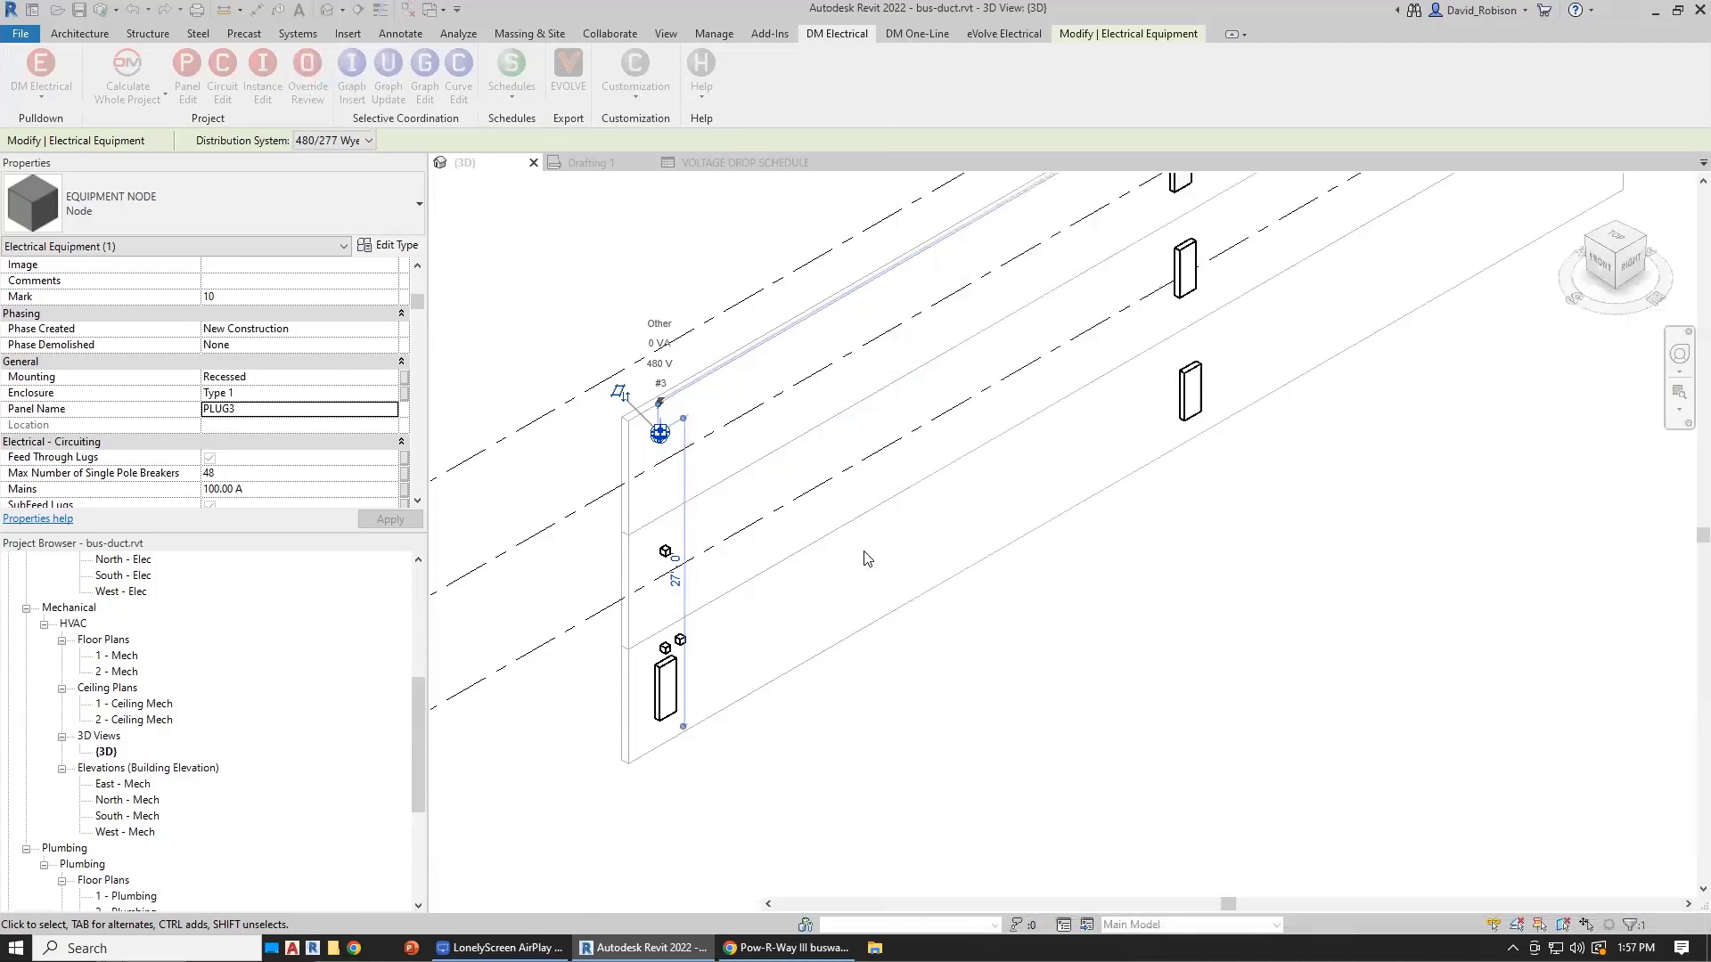
# Step: Feed panel P1 from PLUG1, P2 from PLUG2 and P3 from PLUG3, and connect the plug nodes to BUS DUCT
pyautogui.click(1190, 390)
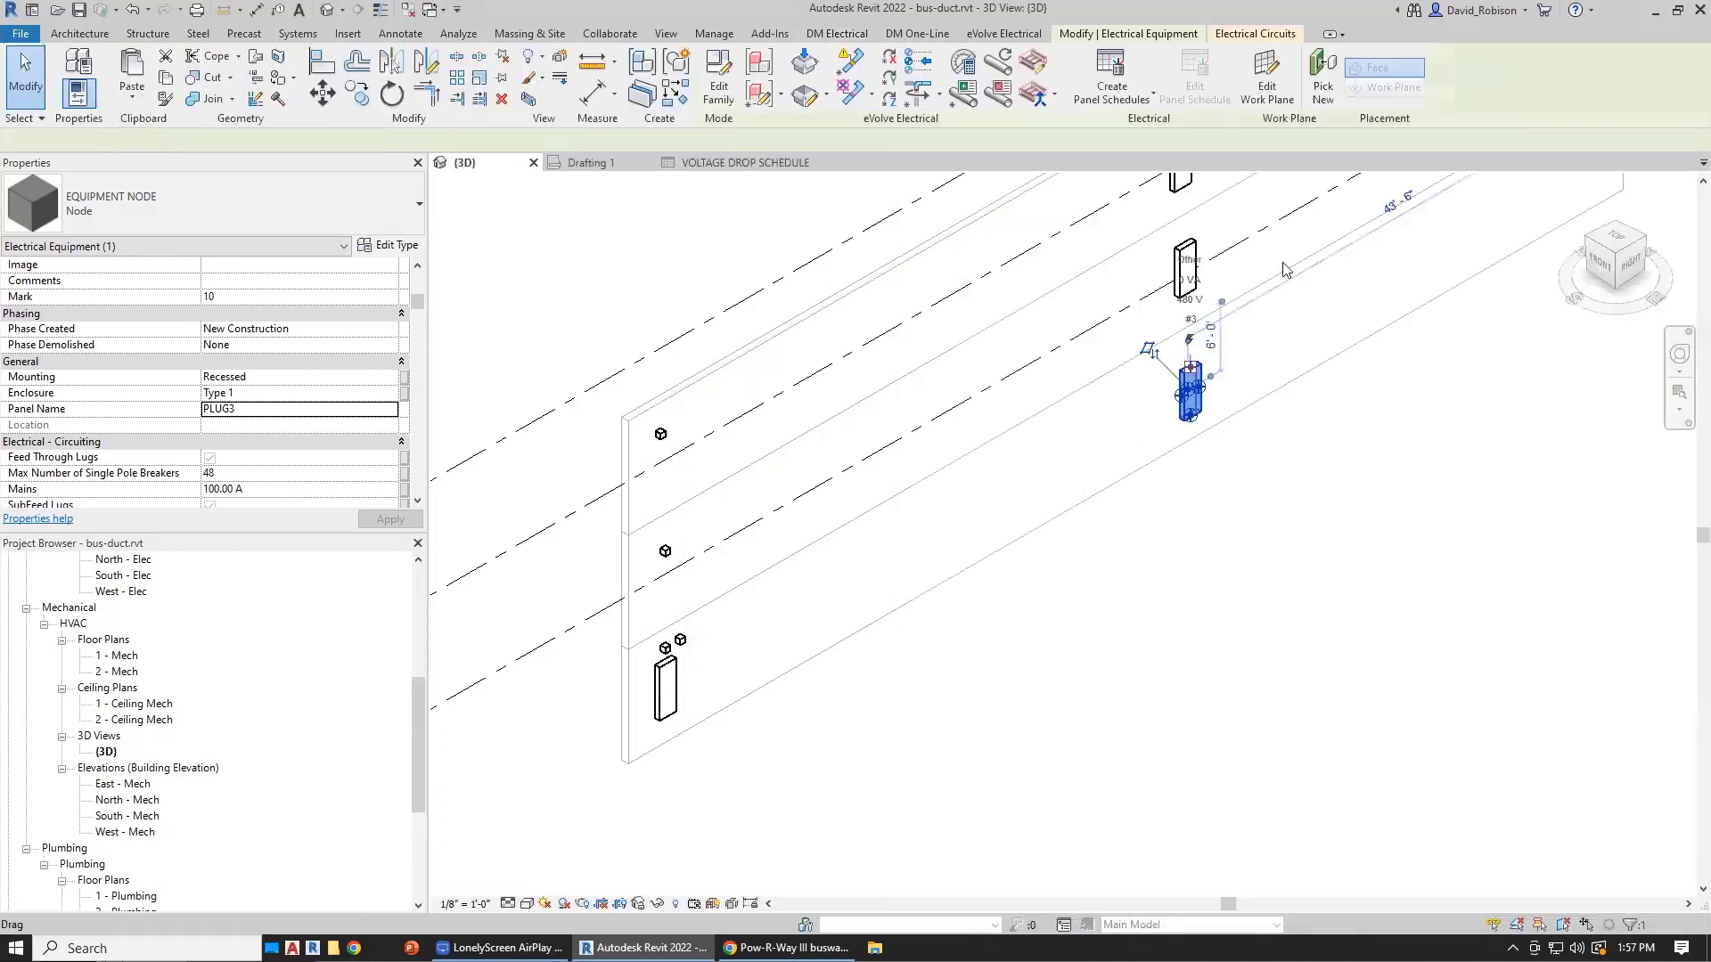
pyautogui.click(1252, 33)
pyautogui.click(581, 66)
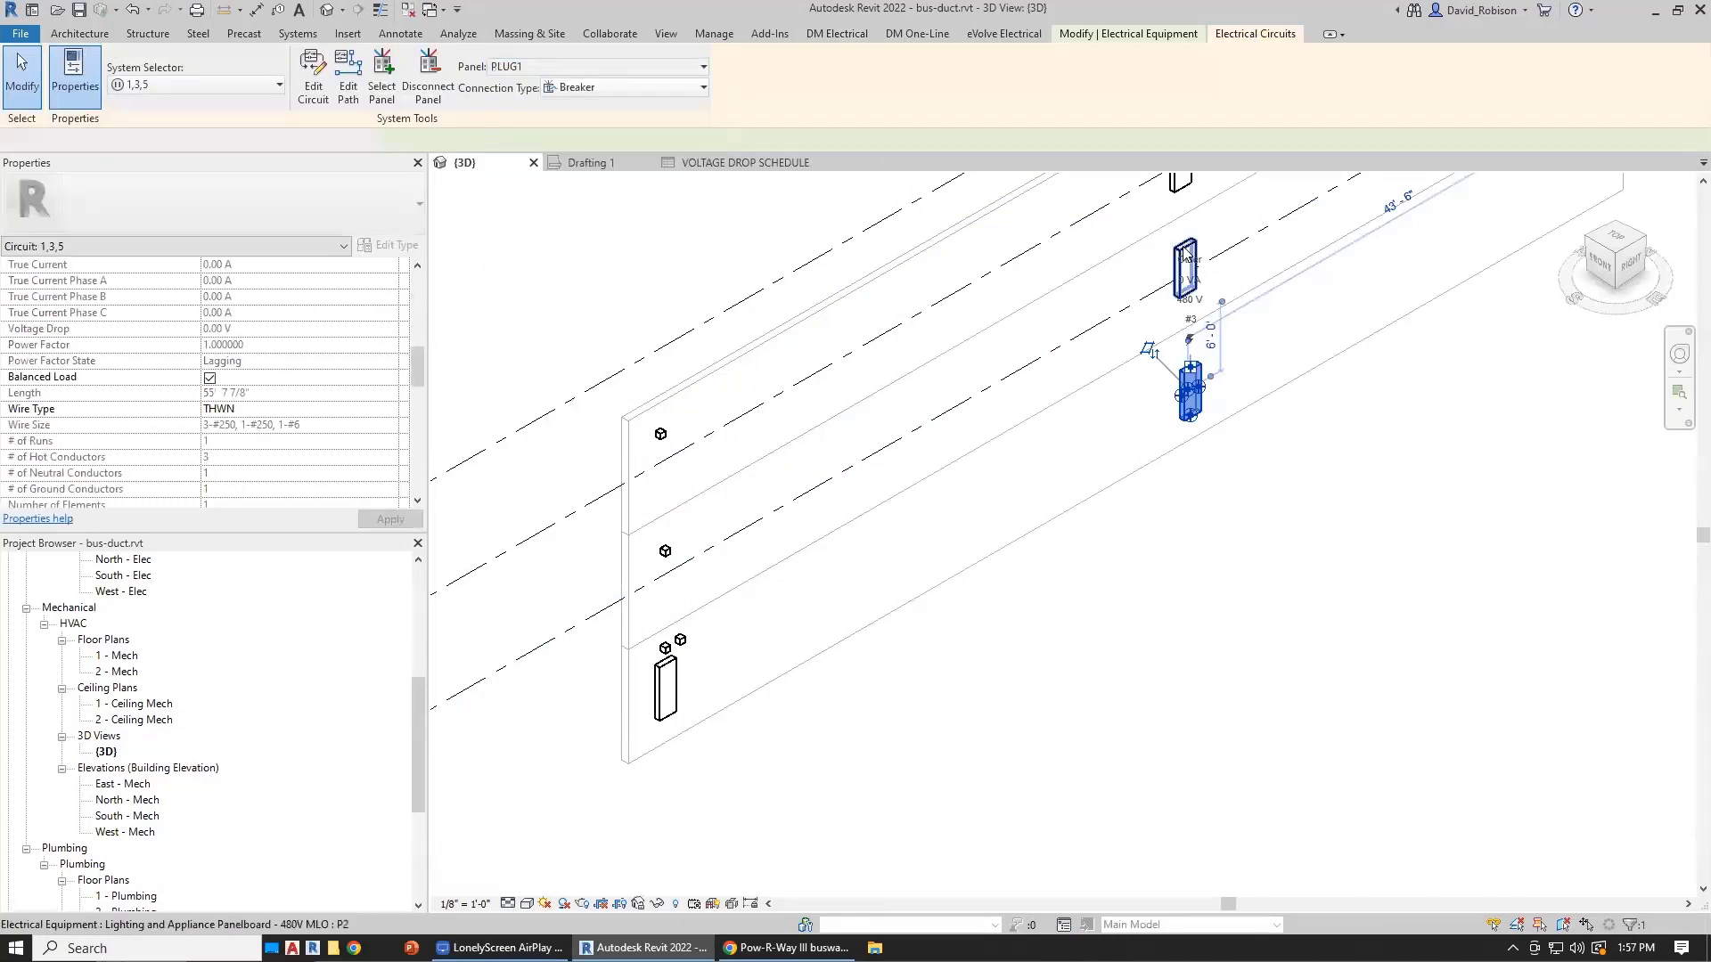
pyautogui.click(579, 66)
pyautogui.click(534, 152)
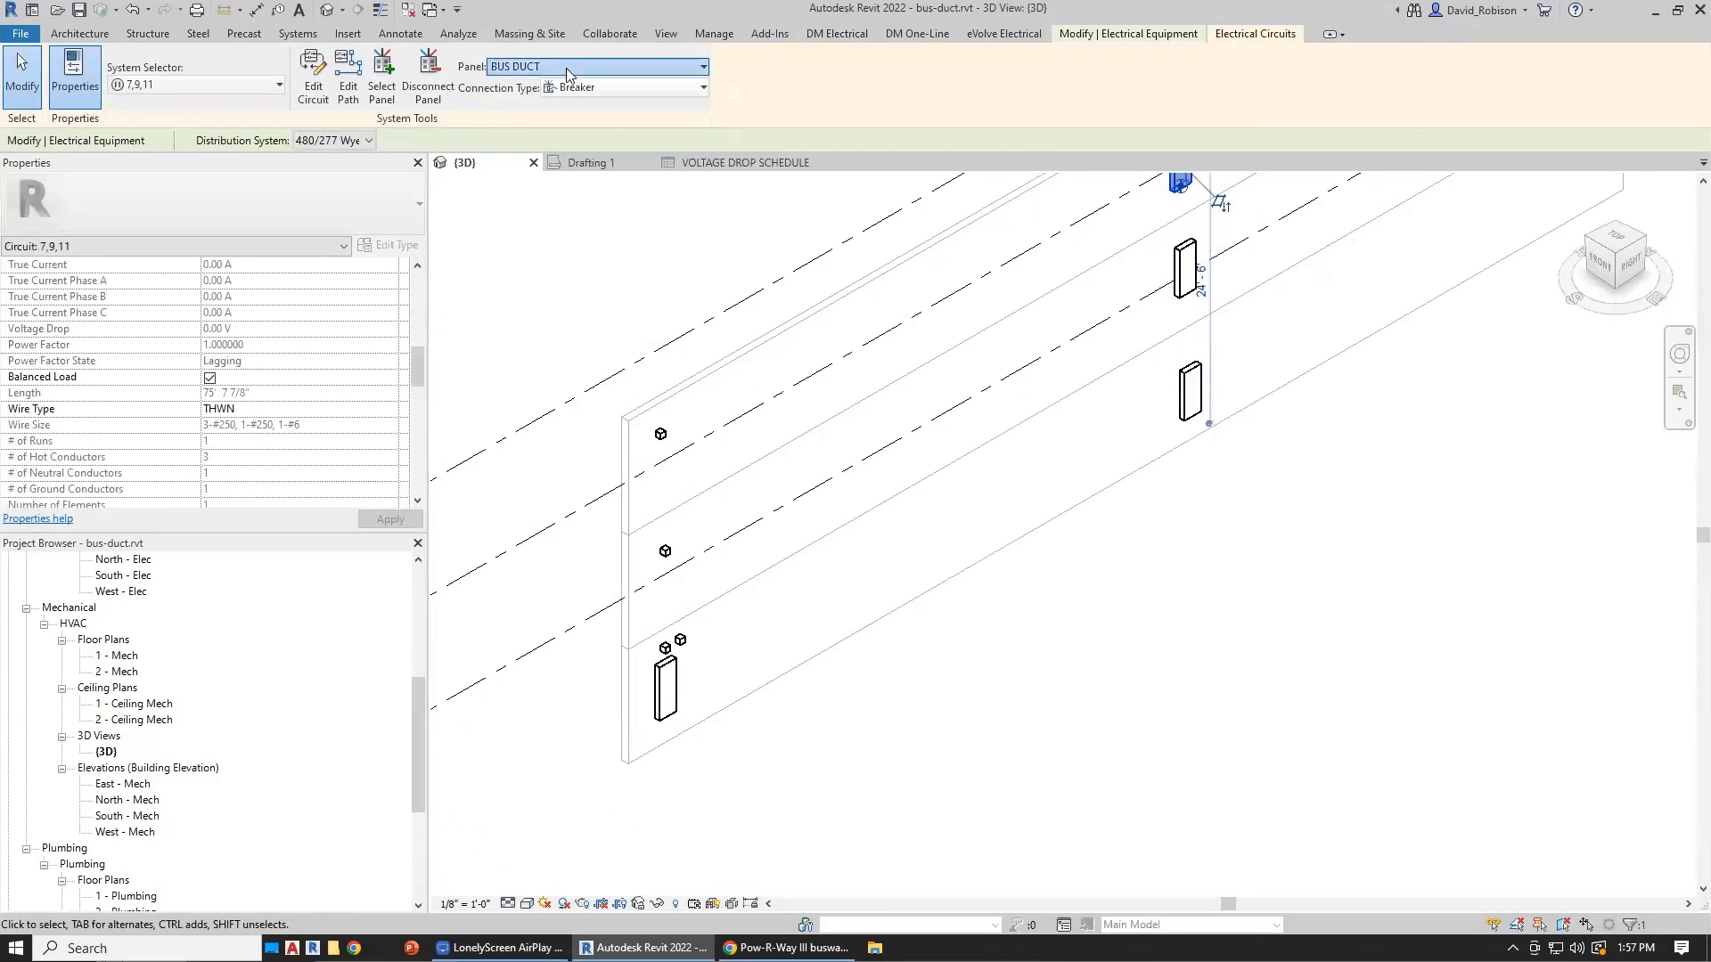
pyautogui.click(381, 80)
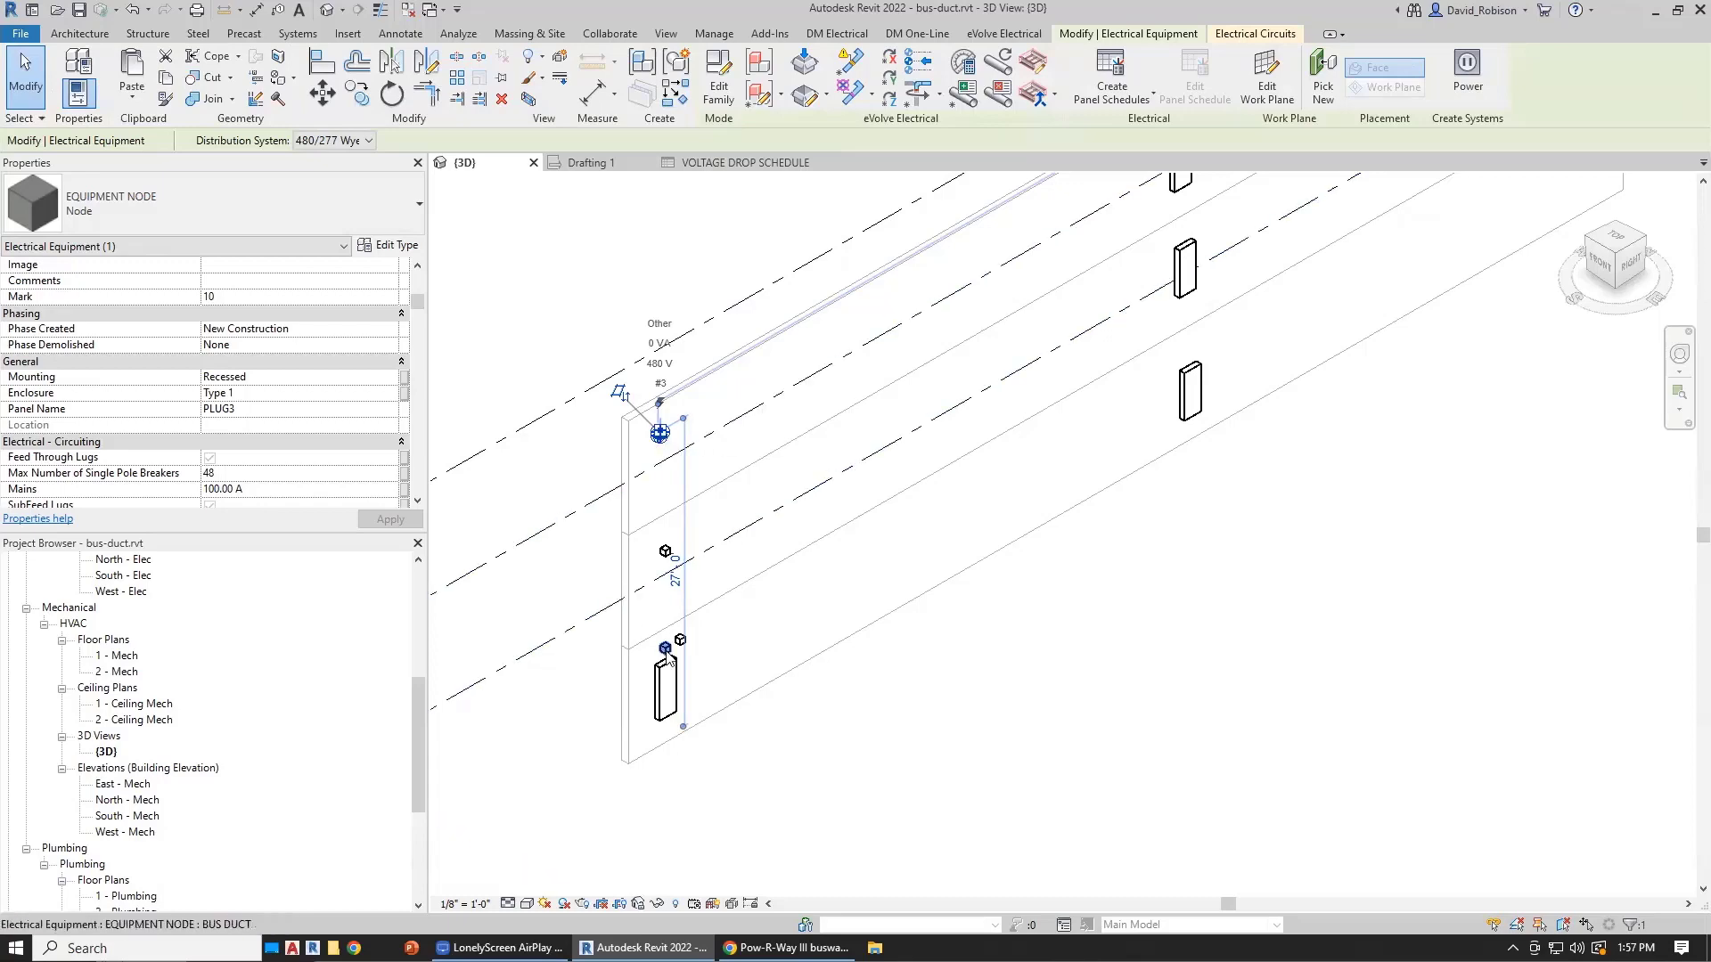
# Step: Review the one-line diagram and check the rearranged feeder hierarchy in Panel Edit, then exit
pyautogui.click(745, 162)
pyautogui.click(592, 162)
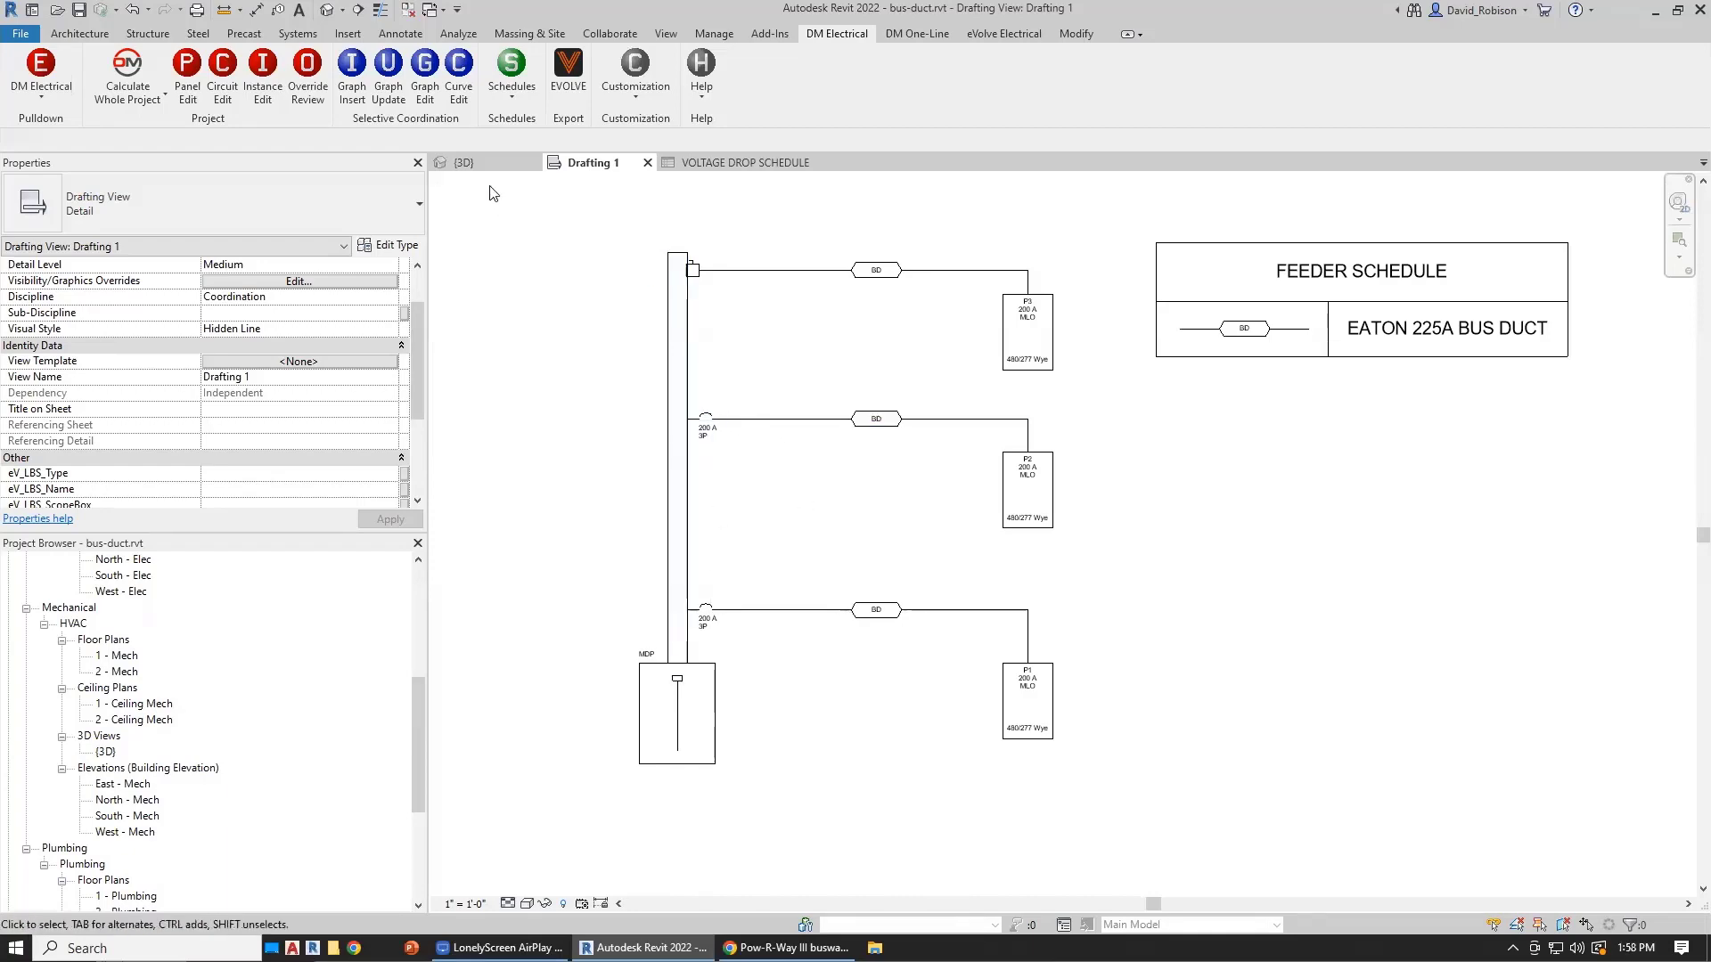
pyautogui.click(480, 165)
pyautogui.click(658, 438)
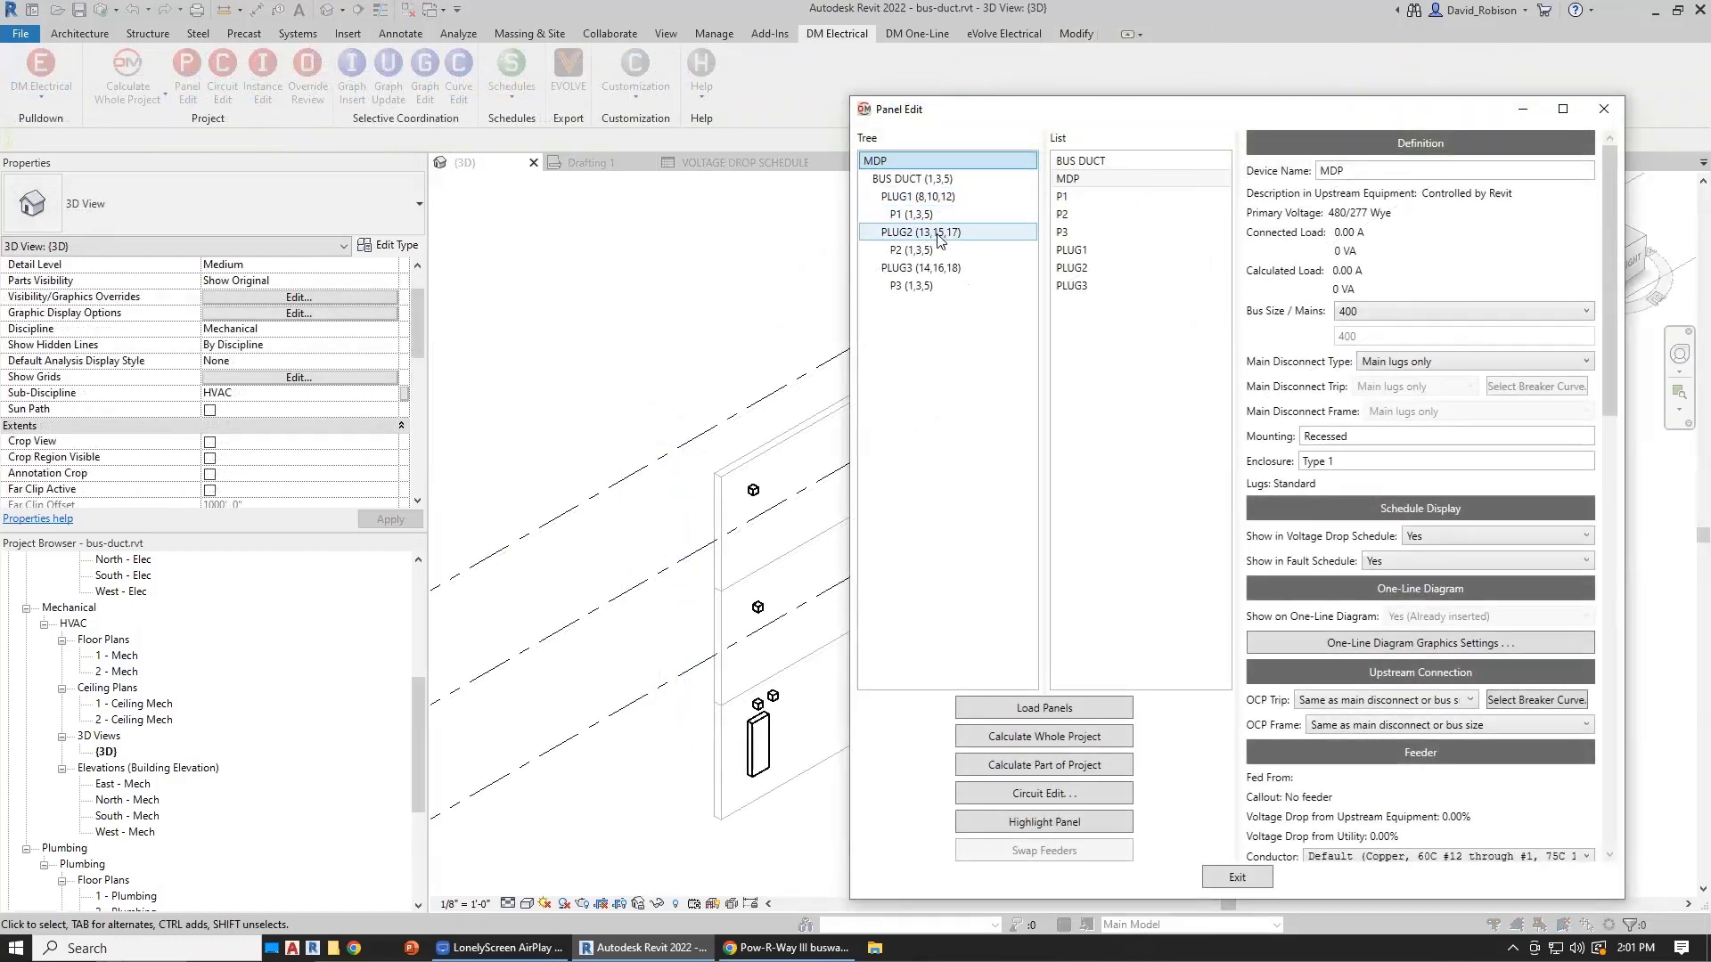
pyautogui.click(1243, 878)
# Step: Update the voltage drop schedule by running the whole-project calculation
pyautogui.click(721, 162)
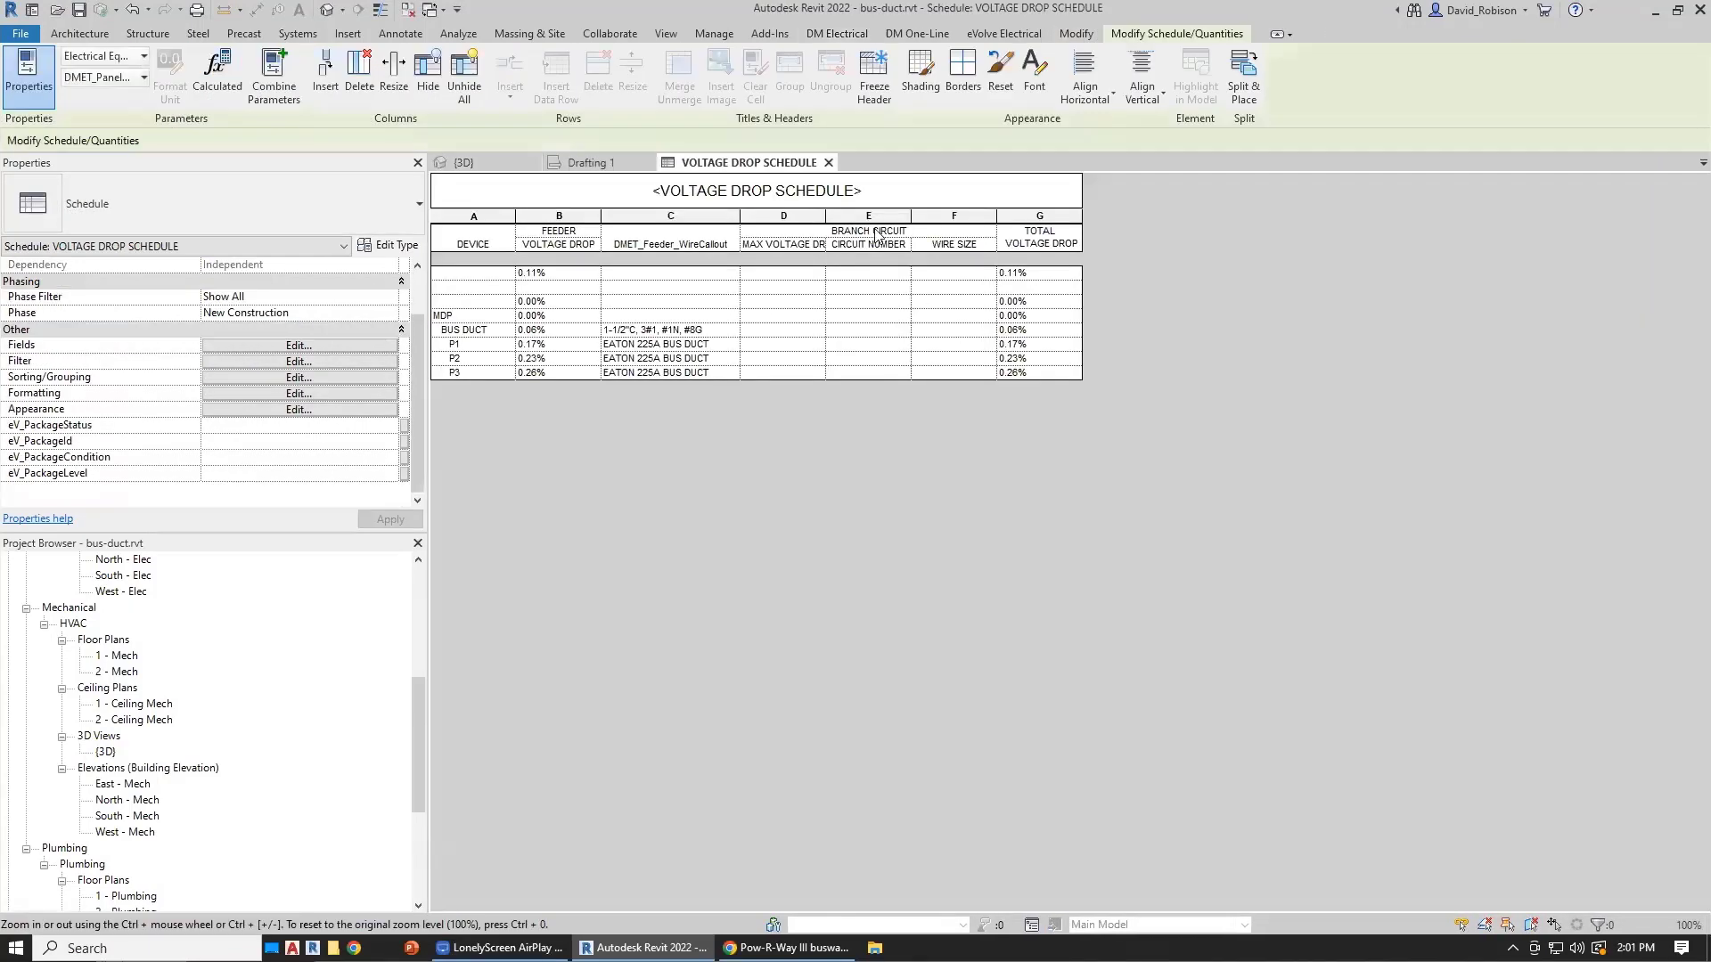
pyautogui.click(858, 39)
pyautogui.click(513, 89)
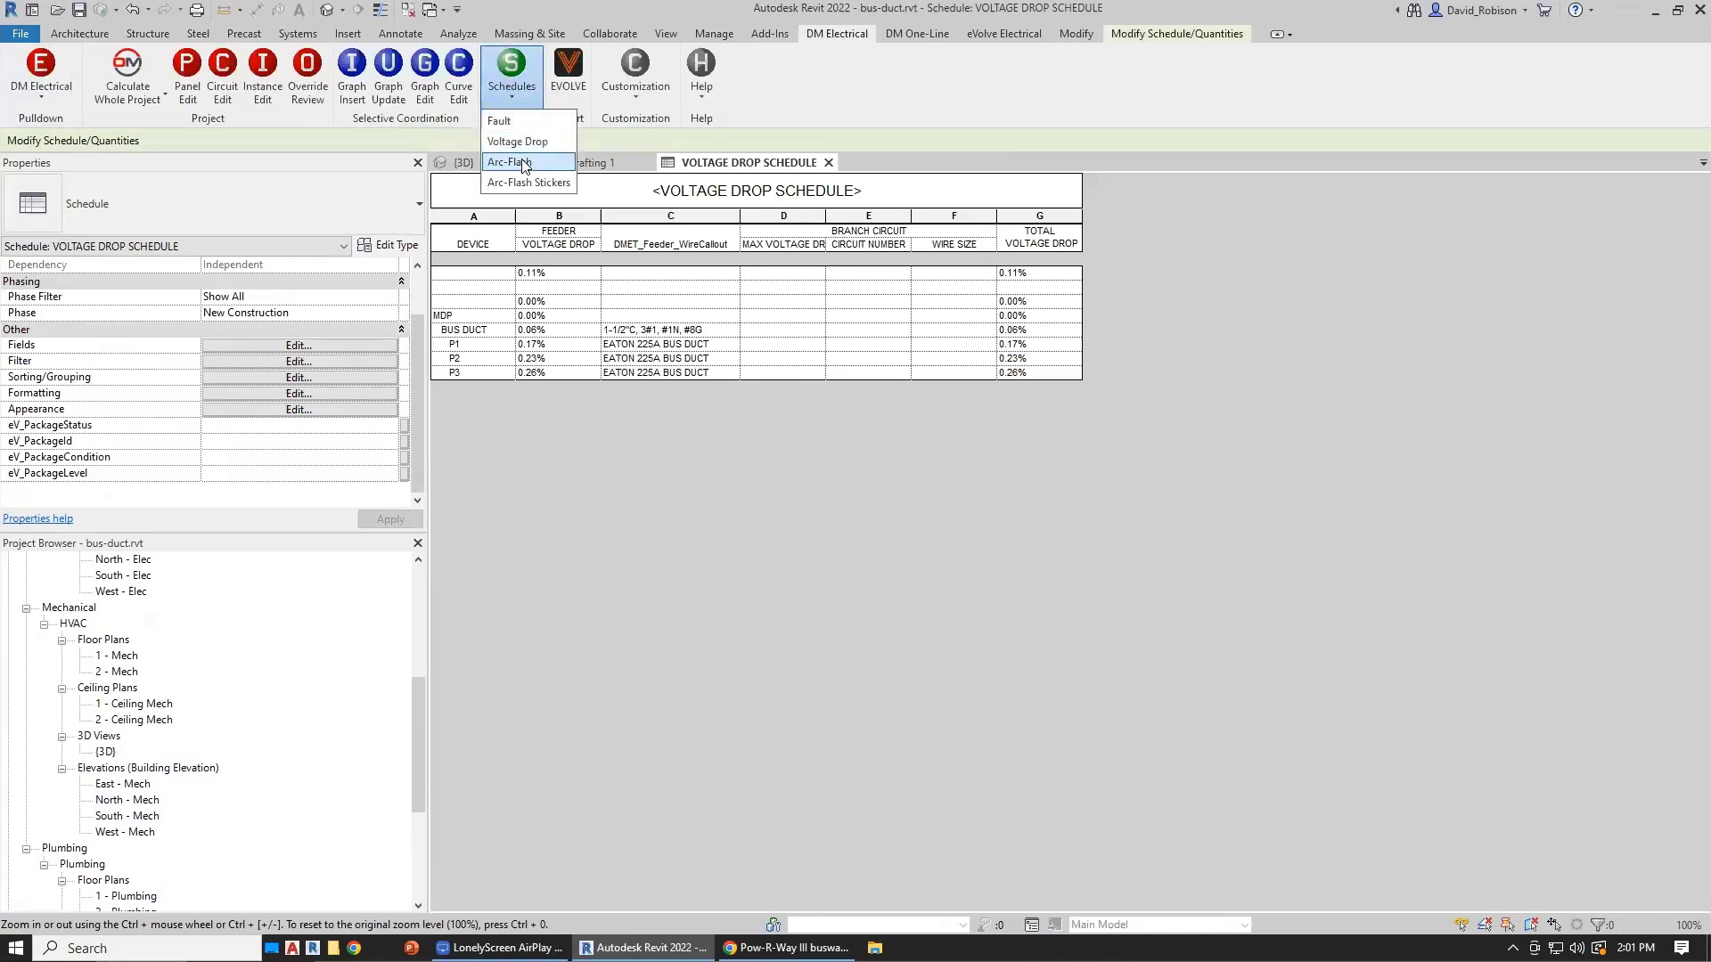
pyautogui.click(516, 141)
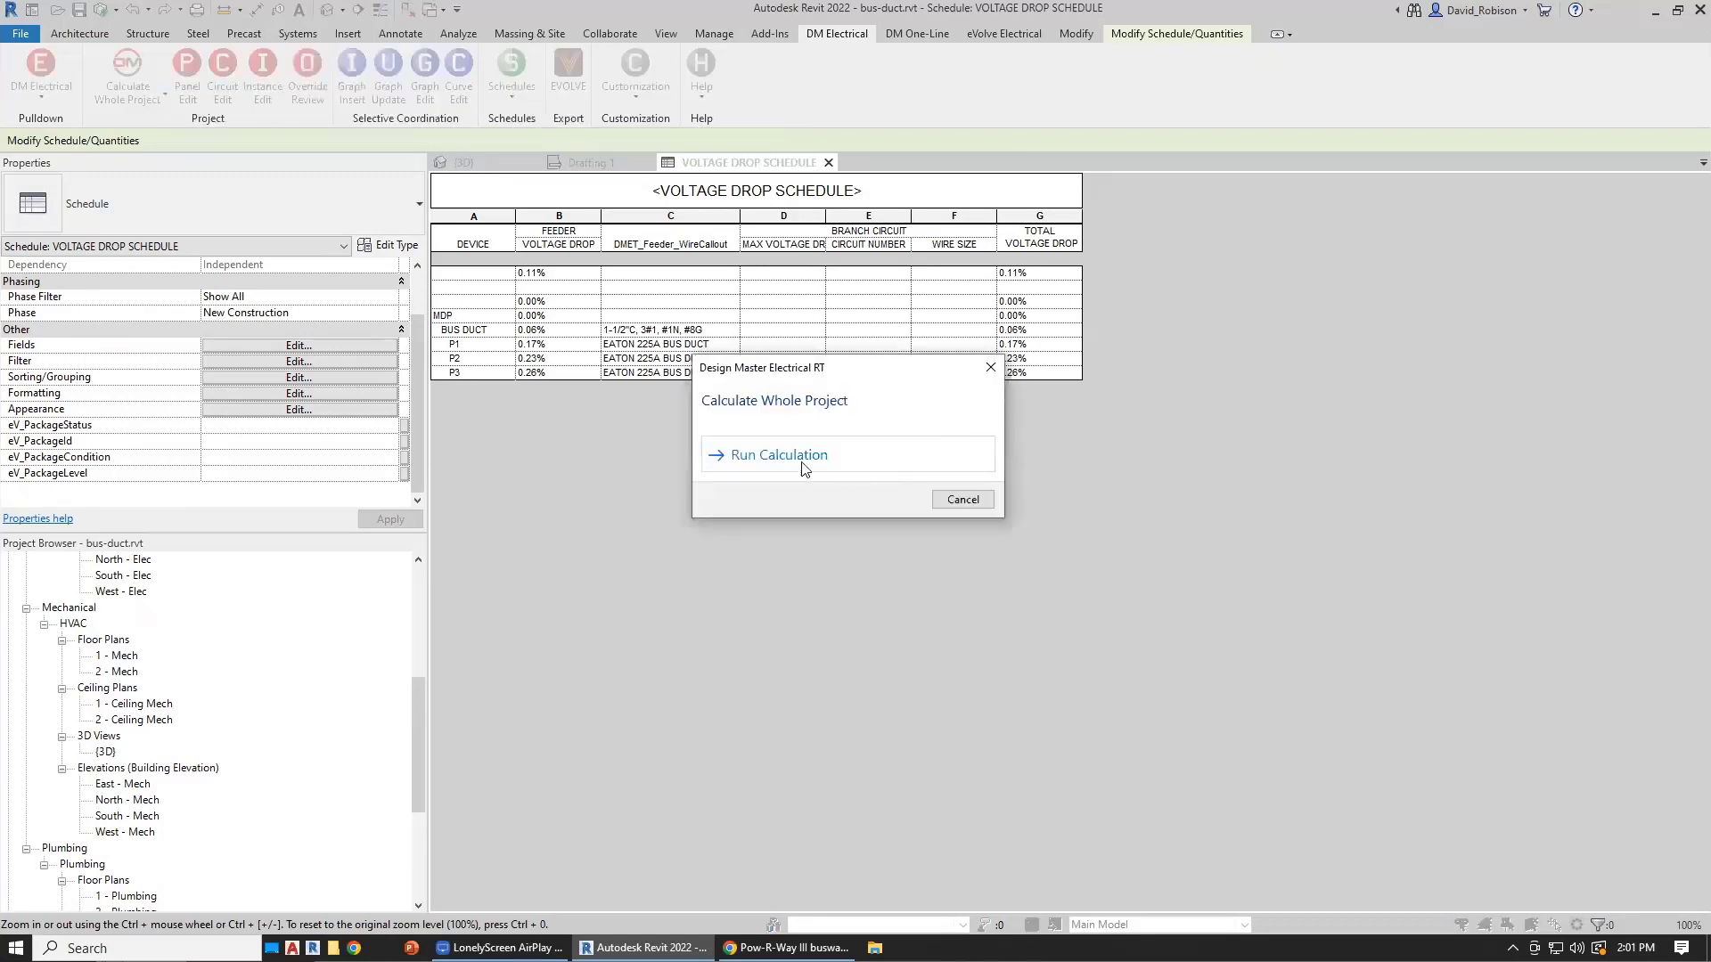
pyautogui.click(805, 462)
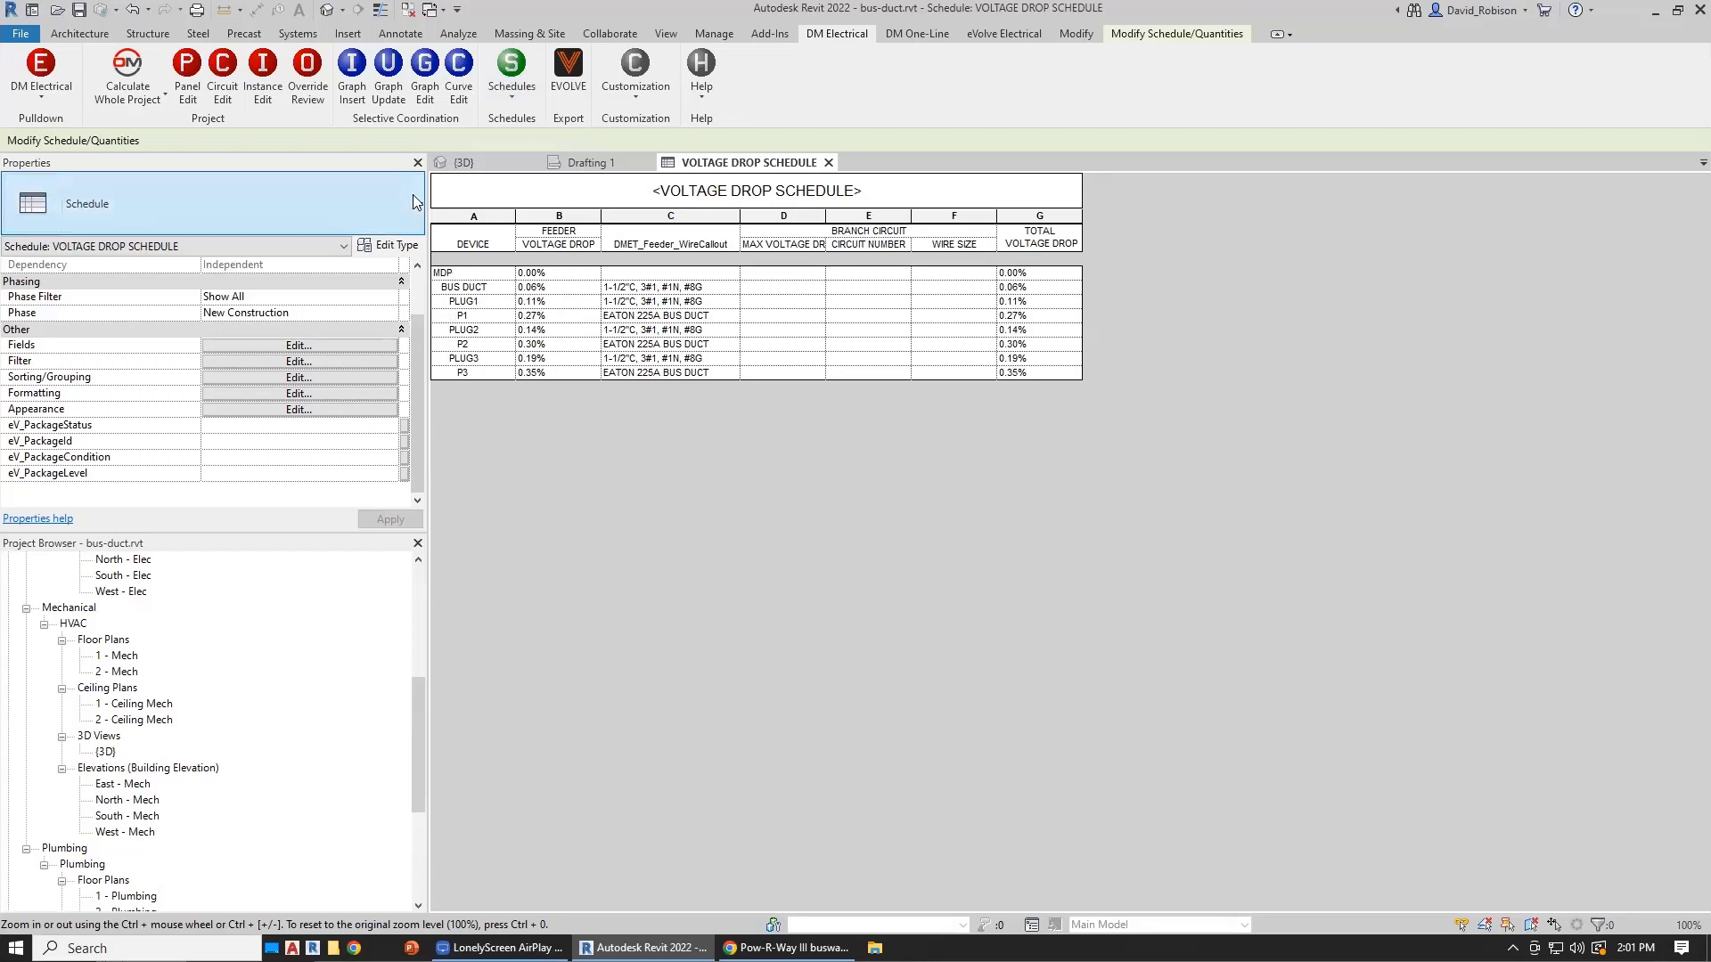
# Step: Set the feeder conductor of PLUG1, PLUG2 and PLUG3 together to Custom in Panel Edit, with the callout BUS DUCT
pyautogui.click(187, 85)
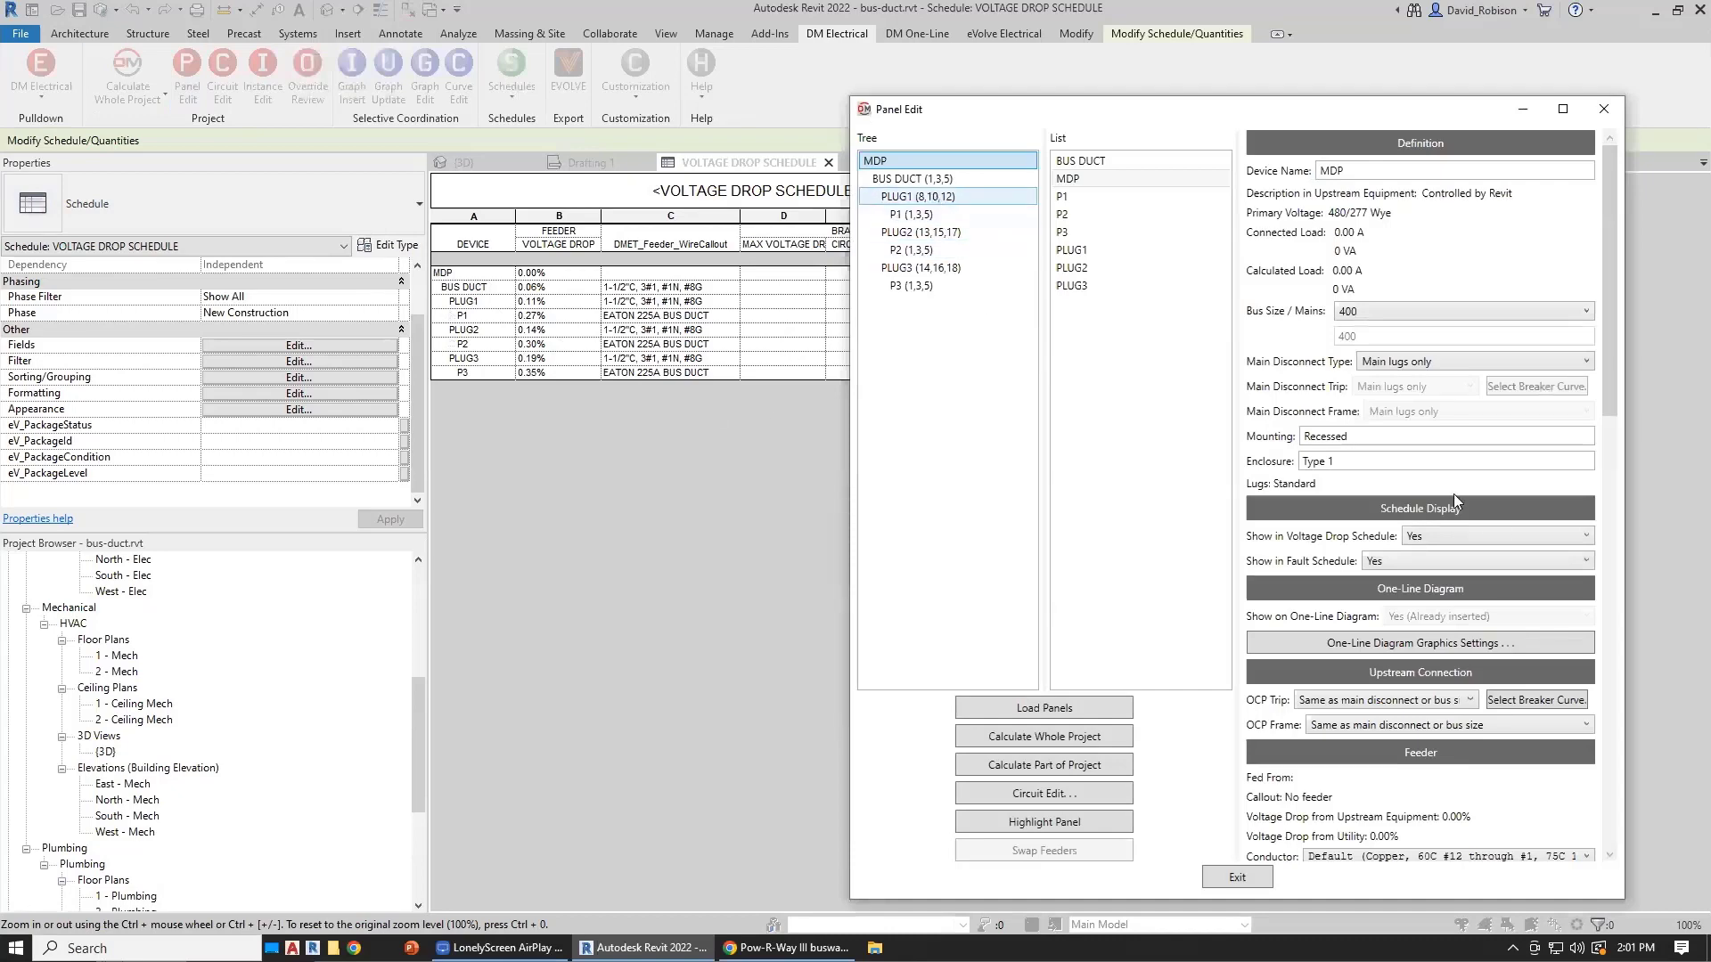
pyautogui.scroll(-2, 1350, 561)
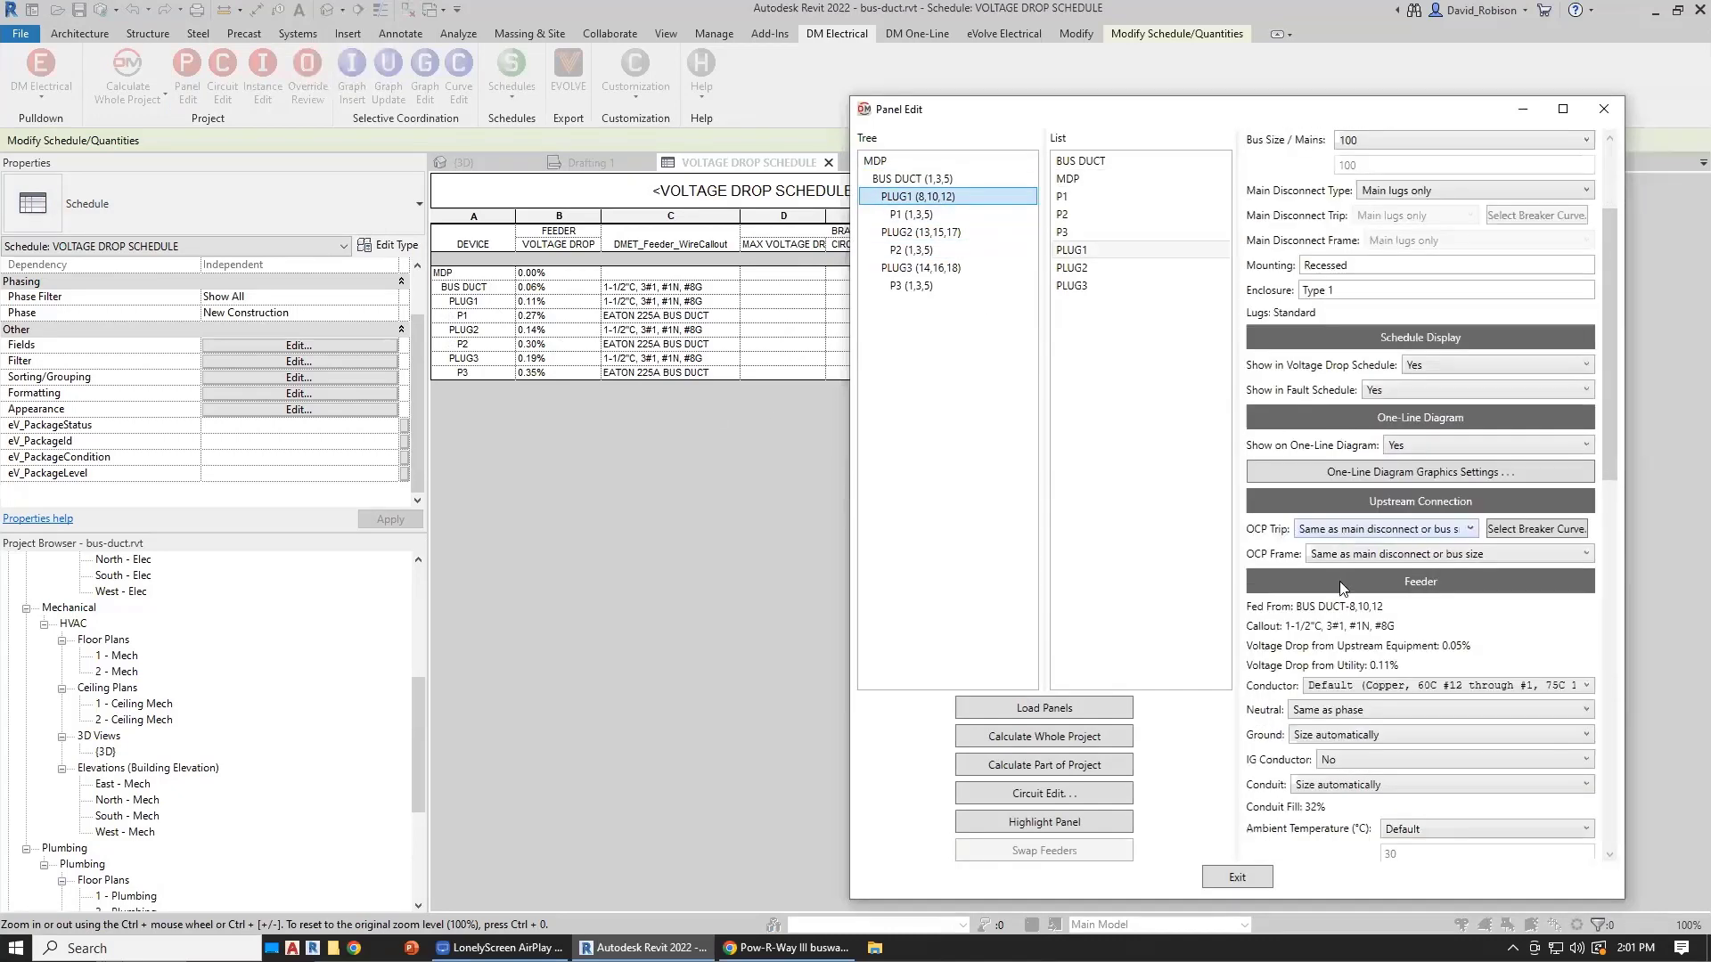
pyautogui.scroll(-1, 1343, 590)
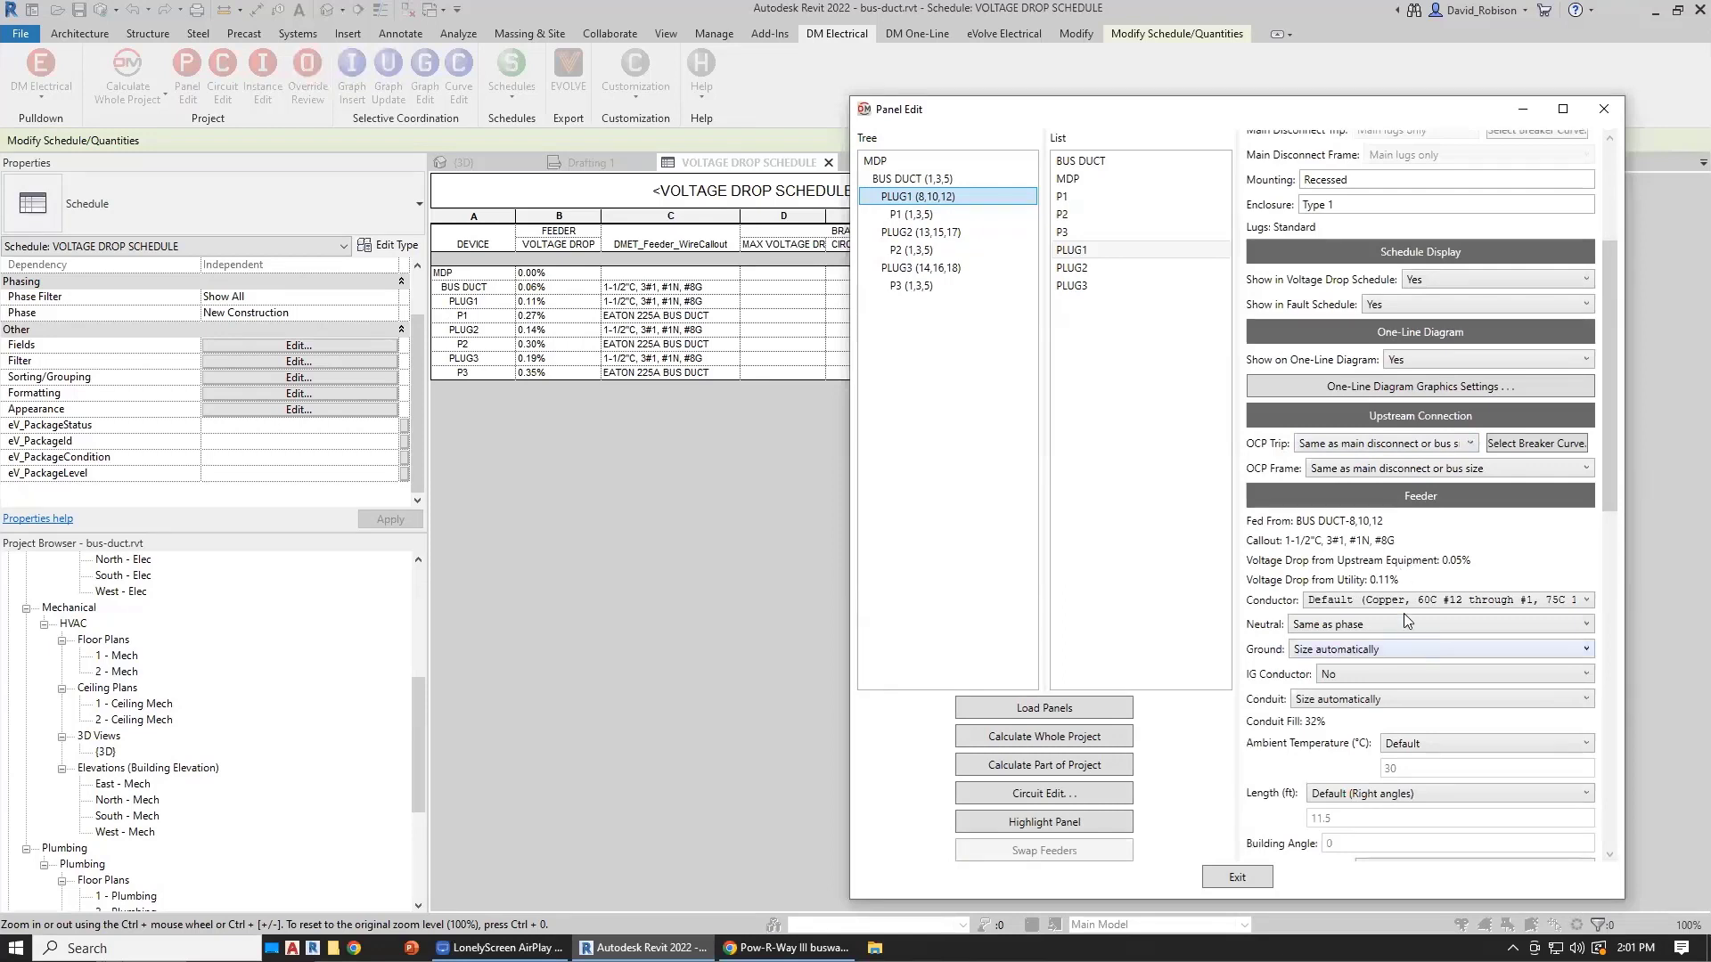
pyautogui.keyDown('ctrl'); pyautogui.click(962, 234); pyautogui.keyUp('ctrl')
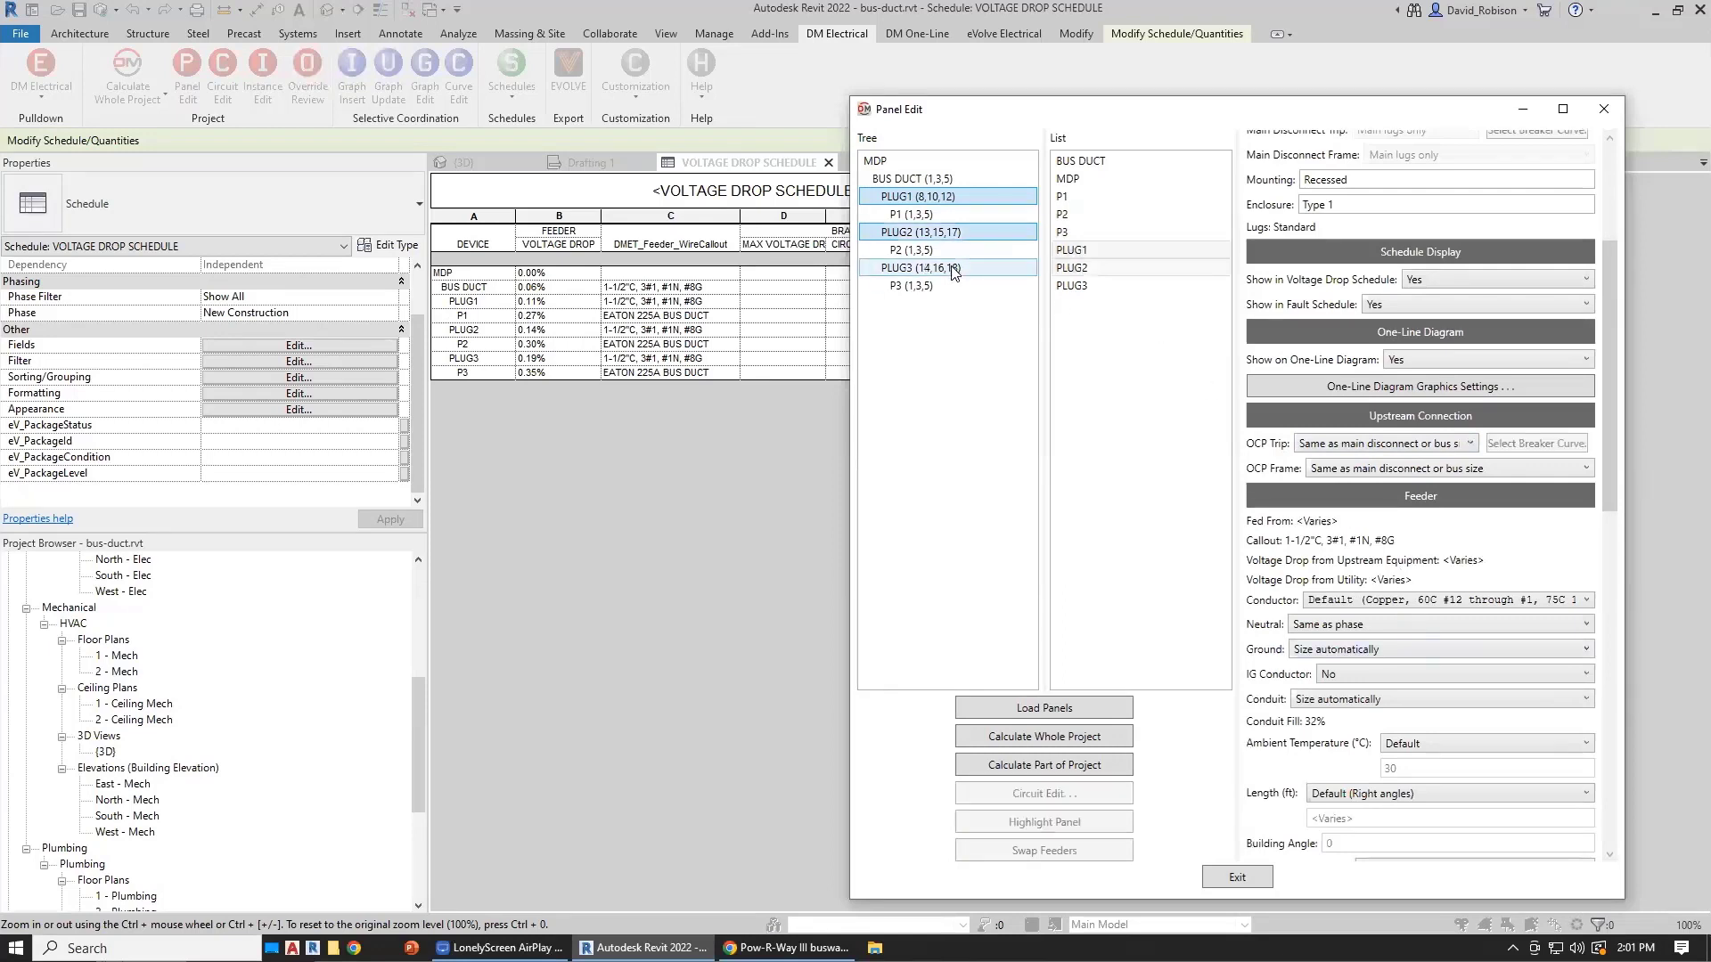
pyautogui.keyDown('ctrl'); pyautogui.click(951, 267); pyautogui.keyUp('ctrl')
pyautogui.click(1399, 603)
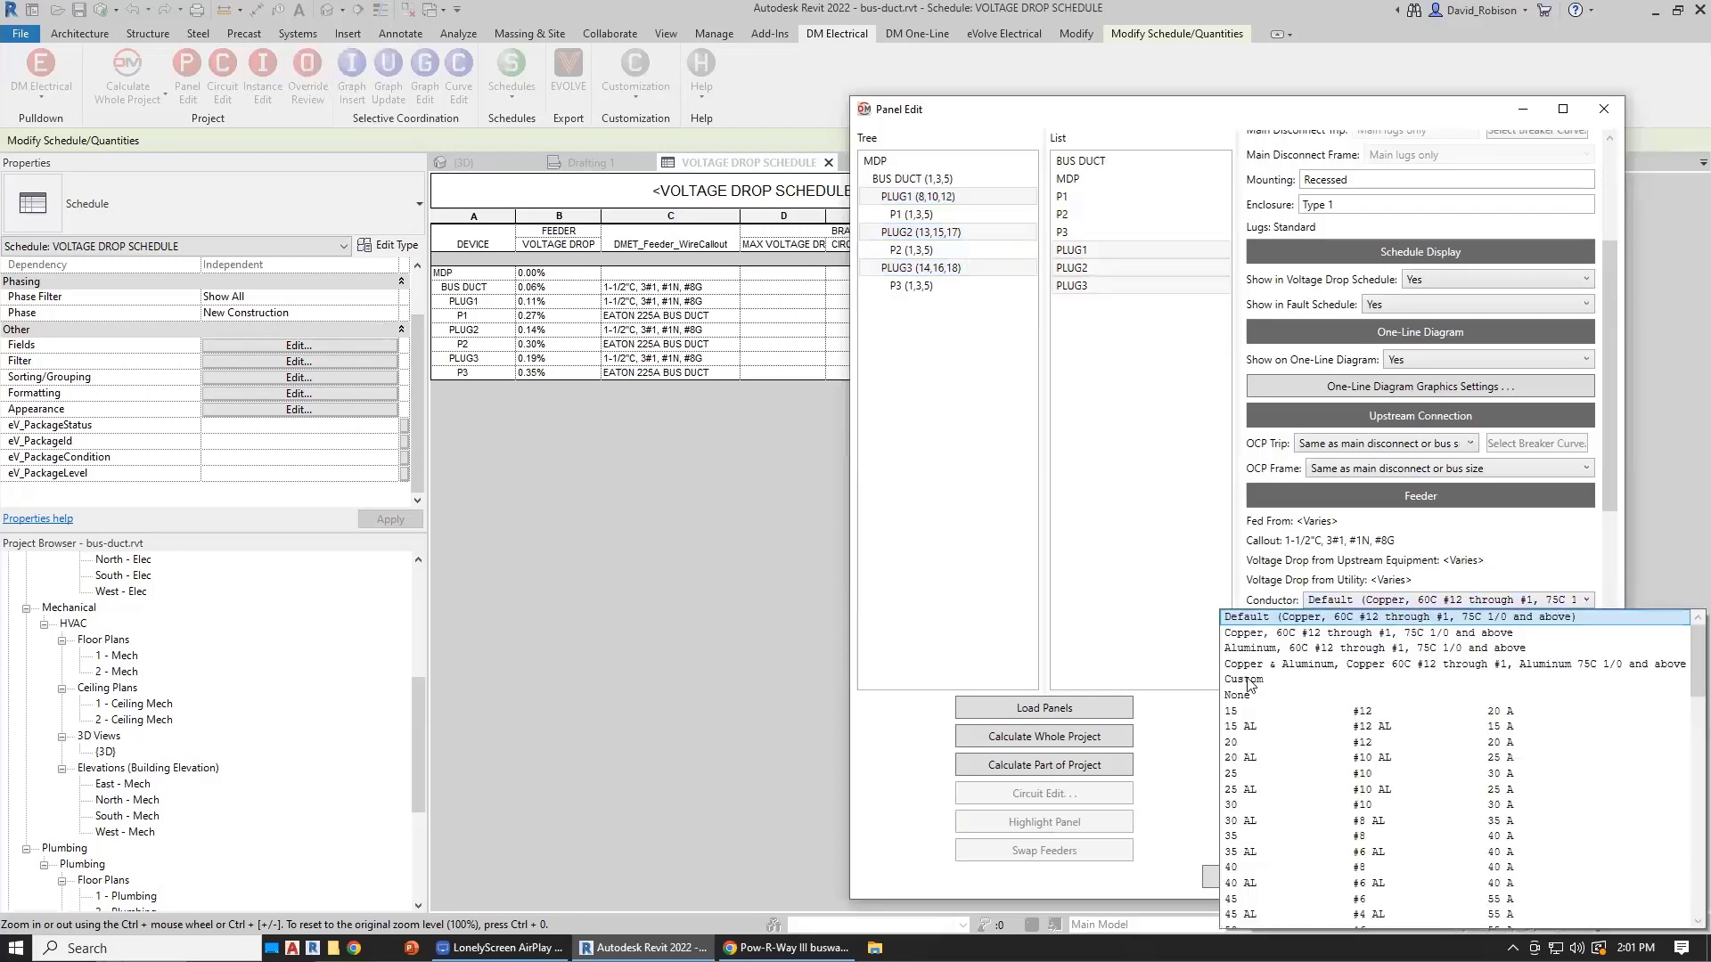
pyautogui.click(1253, 680)
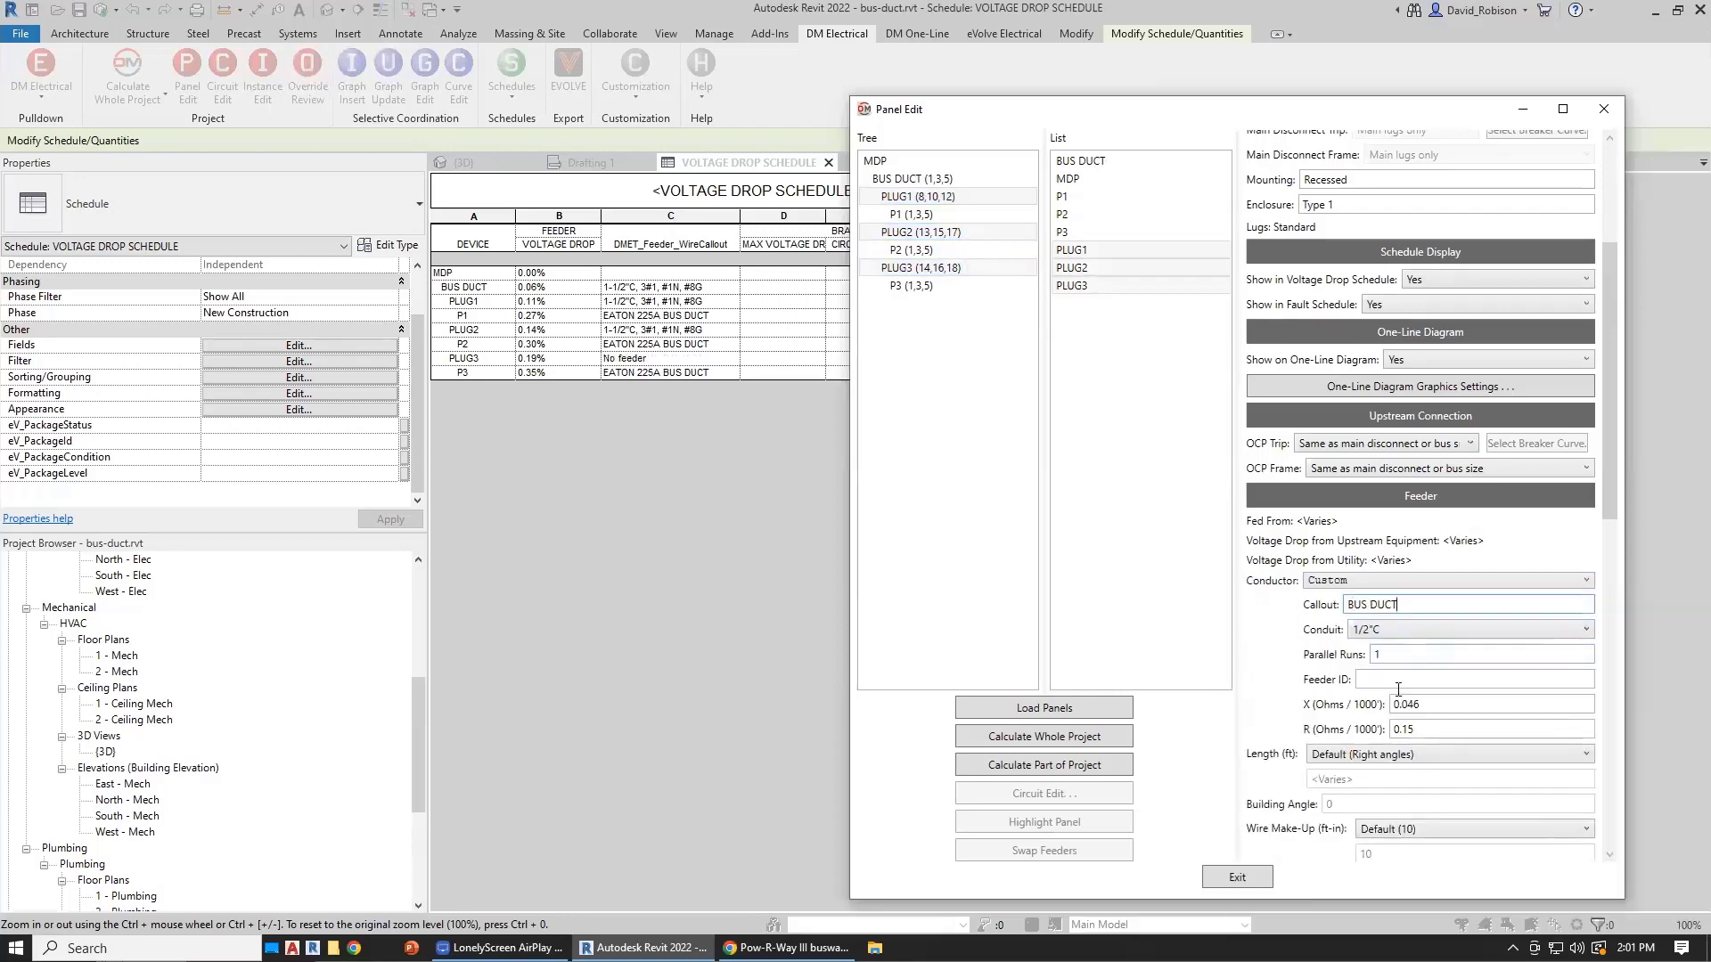
# Step: Give the three plug feeders the feeder ID BD, X of 0.0117 and R of 0.048 ohms per 1000 feet
pyautogui.click(1450, 704)
pyautogui.click(1451, 730)
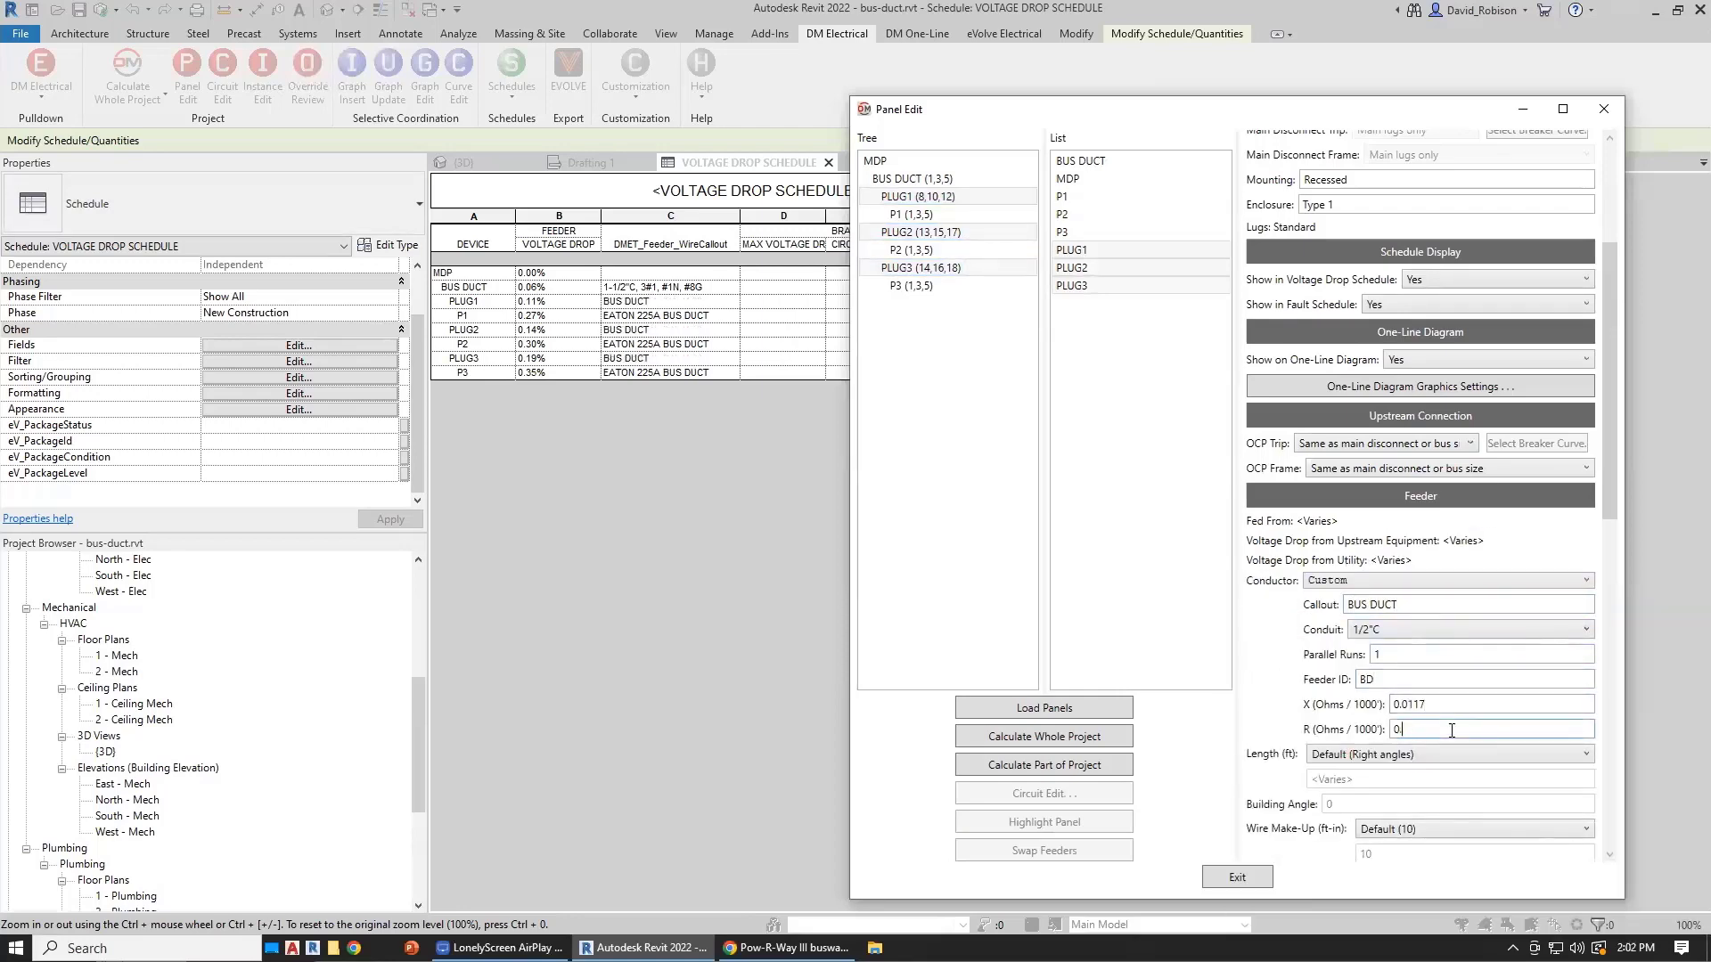
pyautogui.write('0.048')
# Step: Copy the R value 0.0438 from P2's feeder and apply it to the feeders of PLUG1, PLUG2 and PLUG3
pyautogui.click(913, 251)
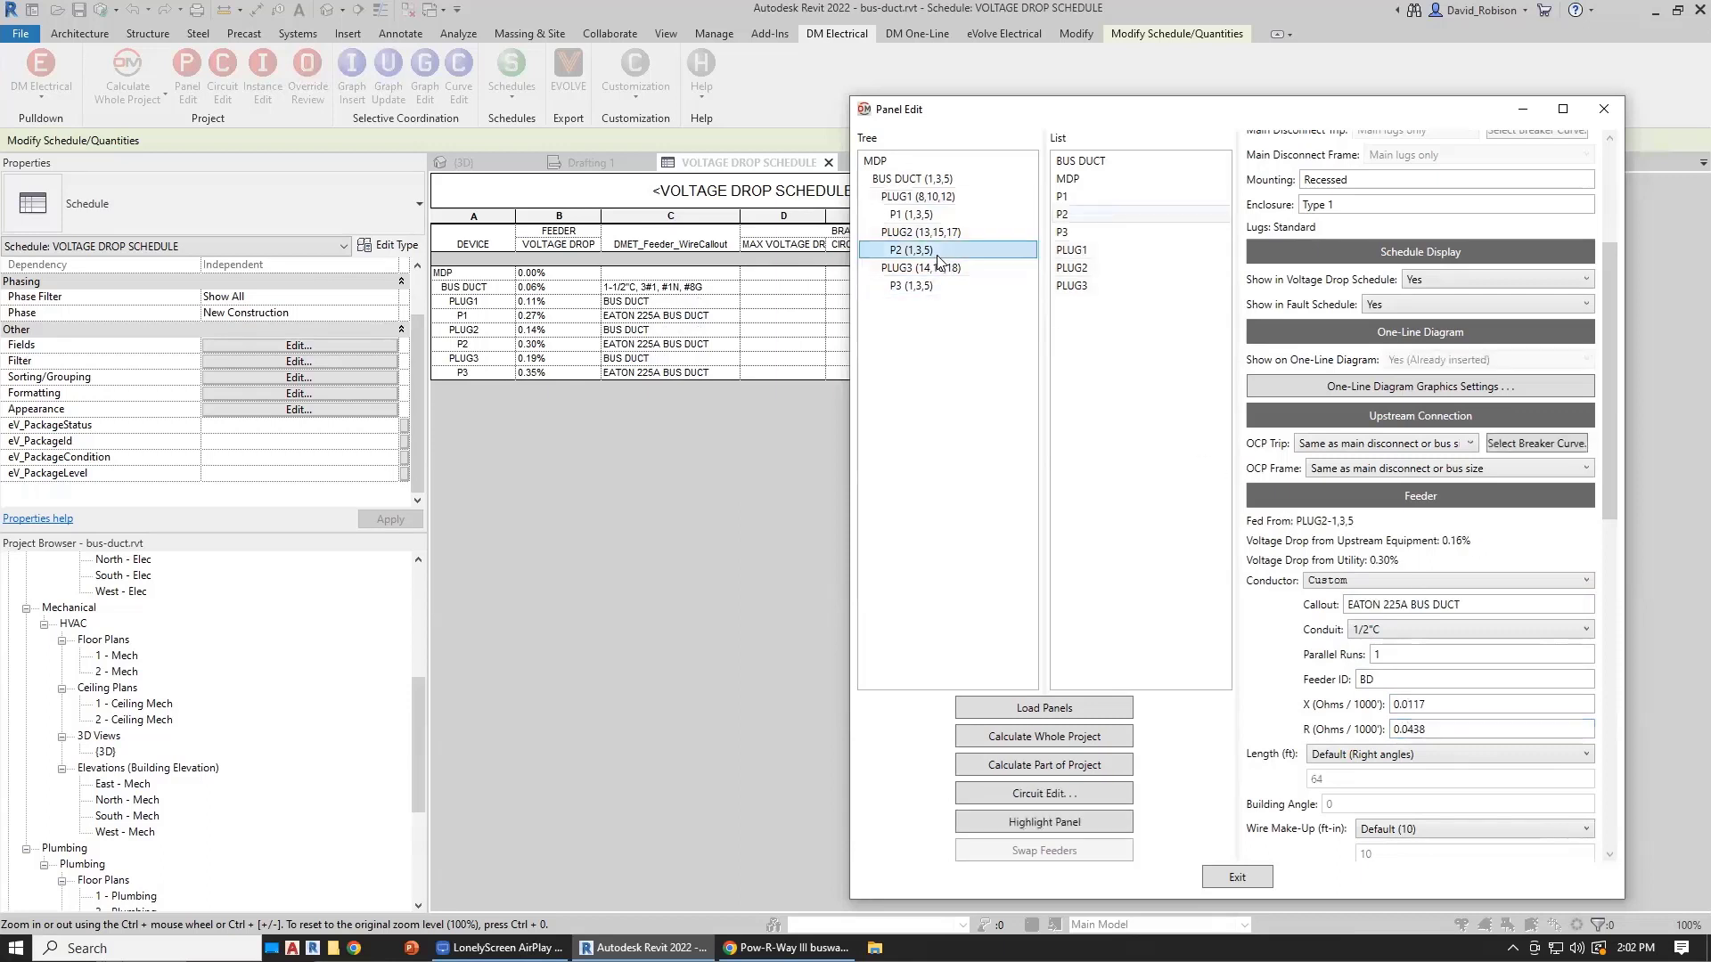
pyautogui.moveTo(1339, 725); pyautogui.dragTo(1294, 731)
pyautogui.hotkey('ctrl', 'c')
pyautogui.click(921, 269)
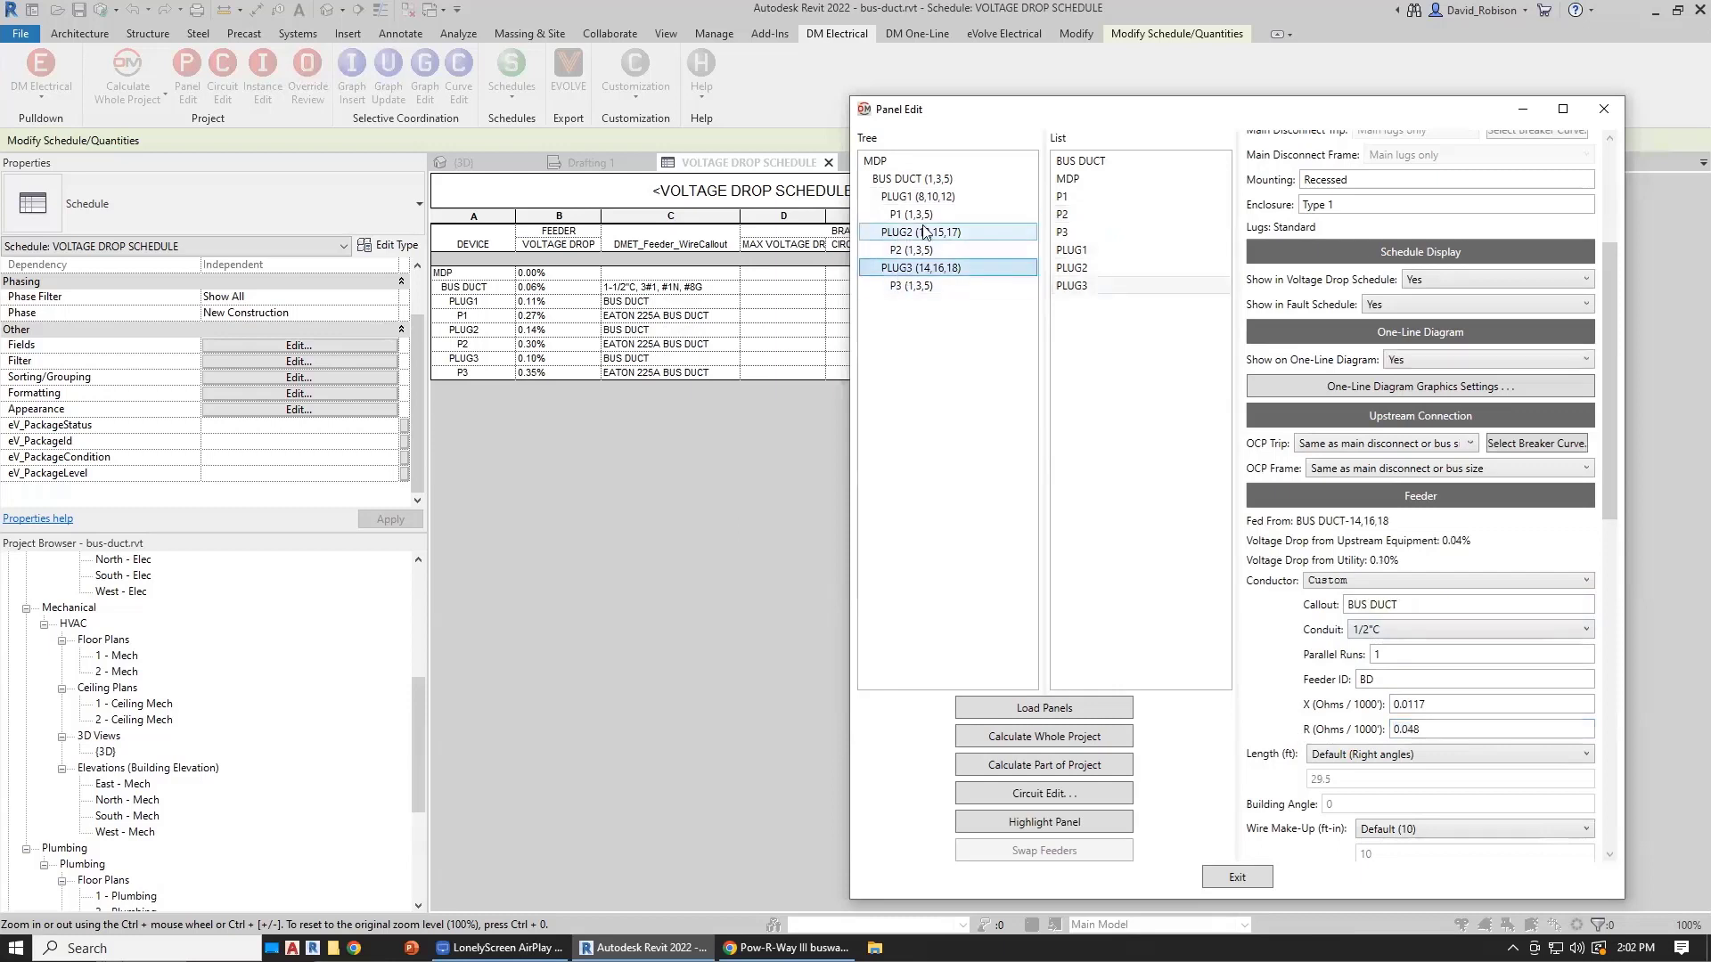
pyautogui.keyDown('ctrl'); pyautogui.click(924, 232); pyautogui.keyUp('ctrl')
pyautogui.keyDown('ctrl'); pyautogui.click(922, 196); pyautogui.keyUp('ctrl')
pyautogui.moveTo(1447, 730); pyautogui.dragTo(1345, 730)
pyautogui.hotkey('ctrl', 'v')
pyautogui.click(1451, 703)
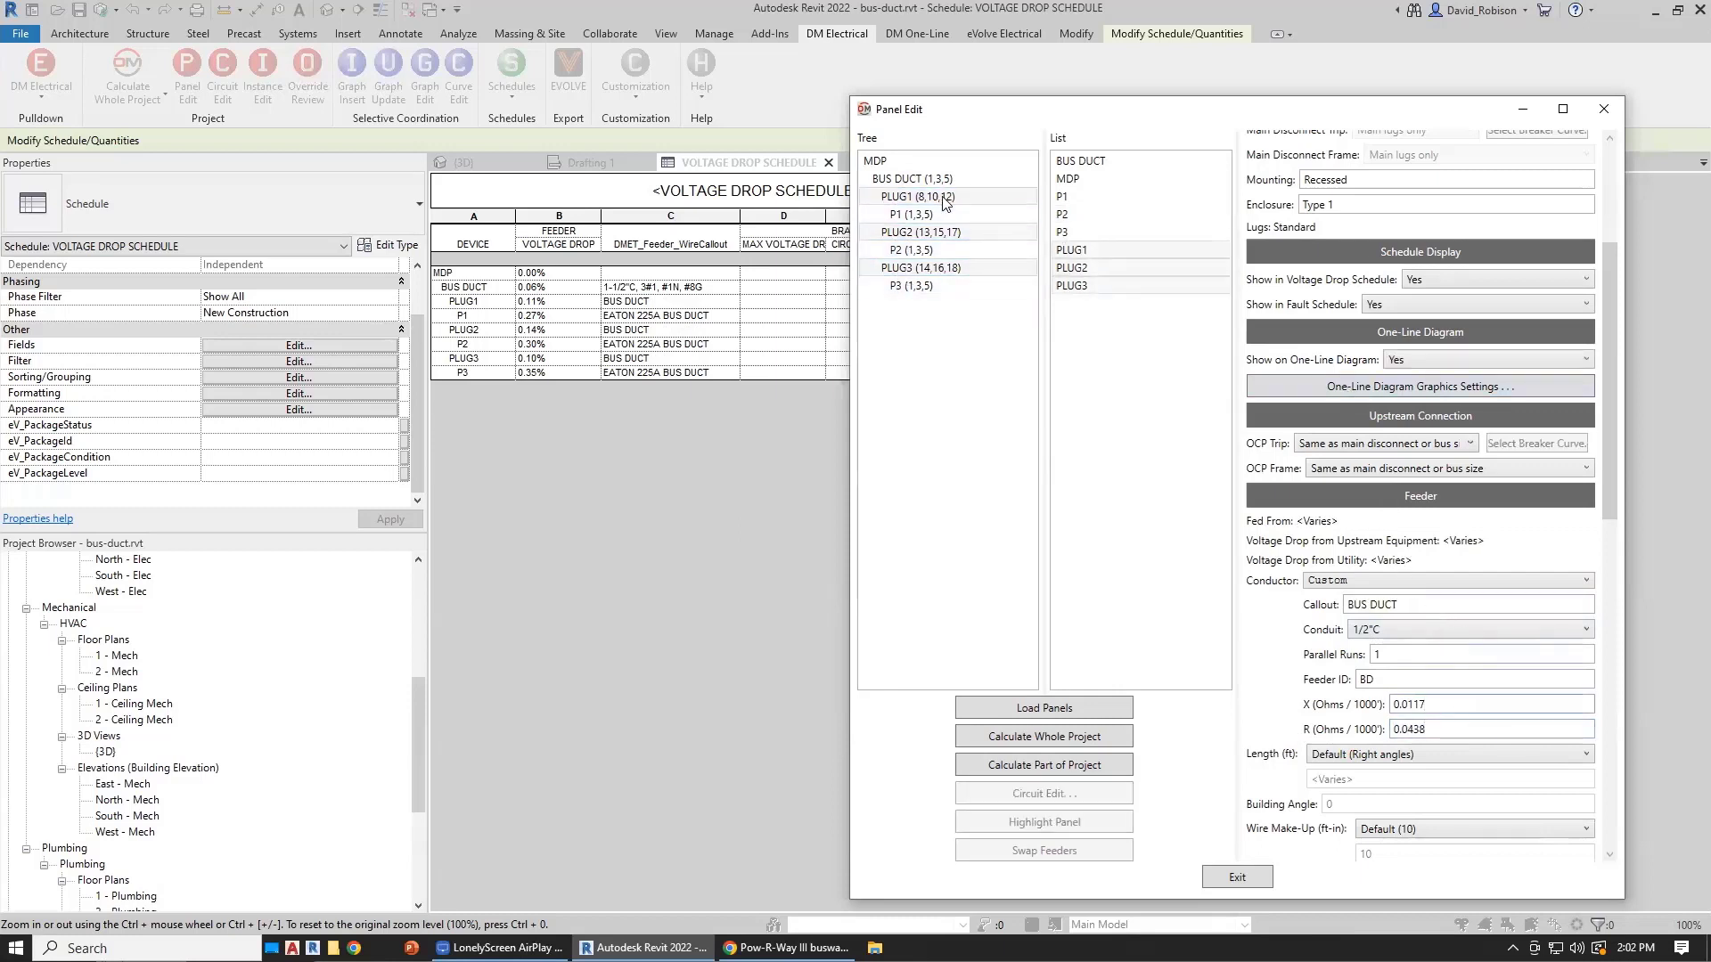
# Step: Close Panel Edit and bring up the Drafting 1 view with the one-line diagram
pyautogui.click(985, 289)
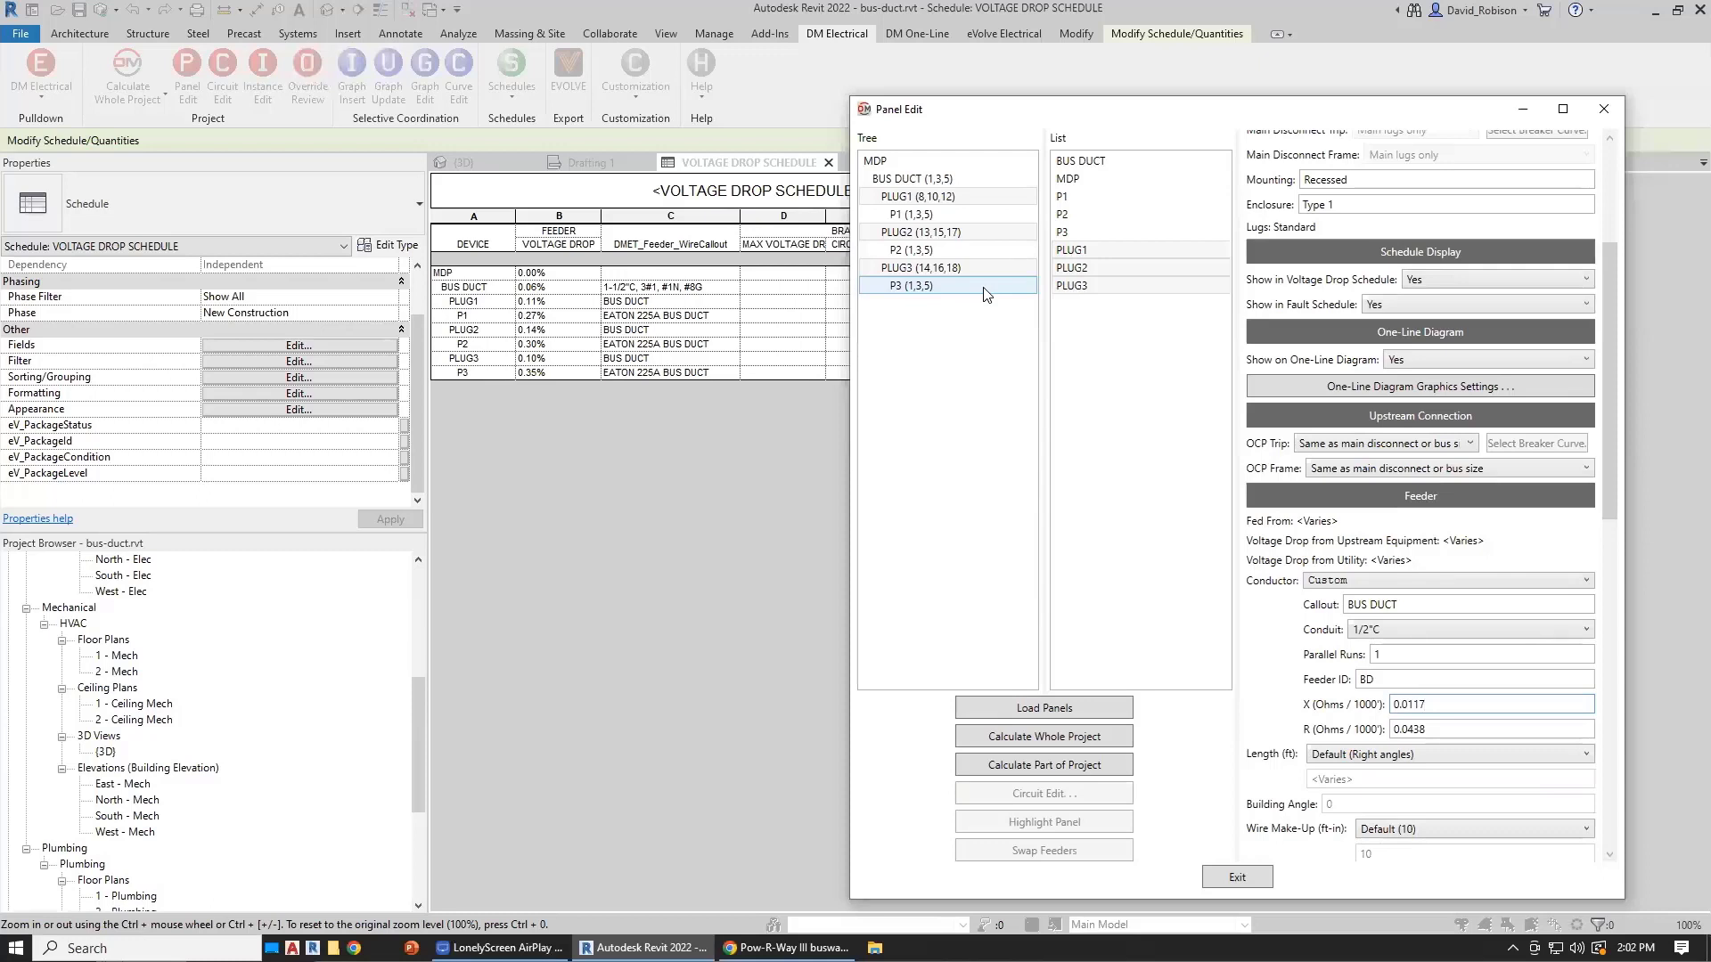
pyautogui.click(1235, 869)
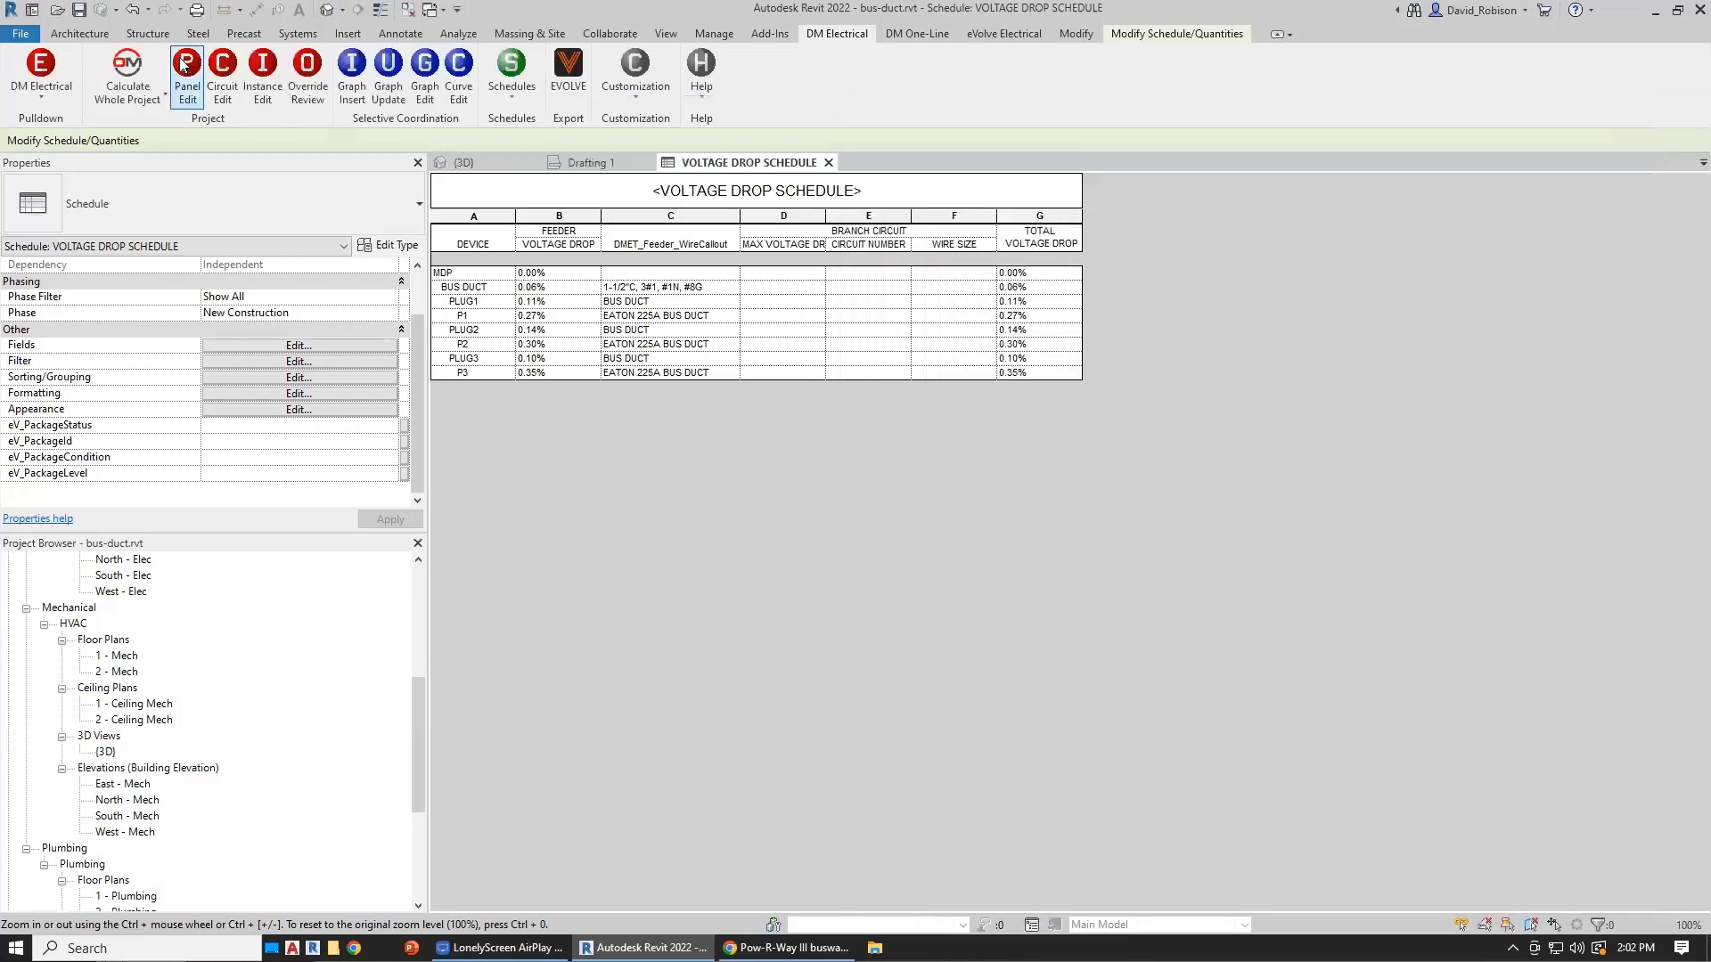
pyautogui.click(853, 458)
pyautogui.click(590, 162)
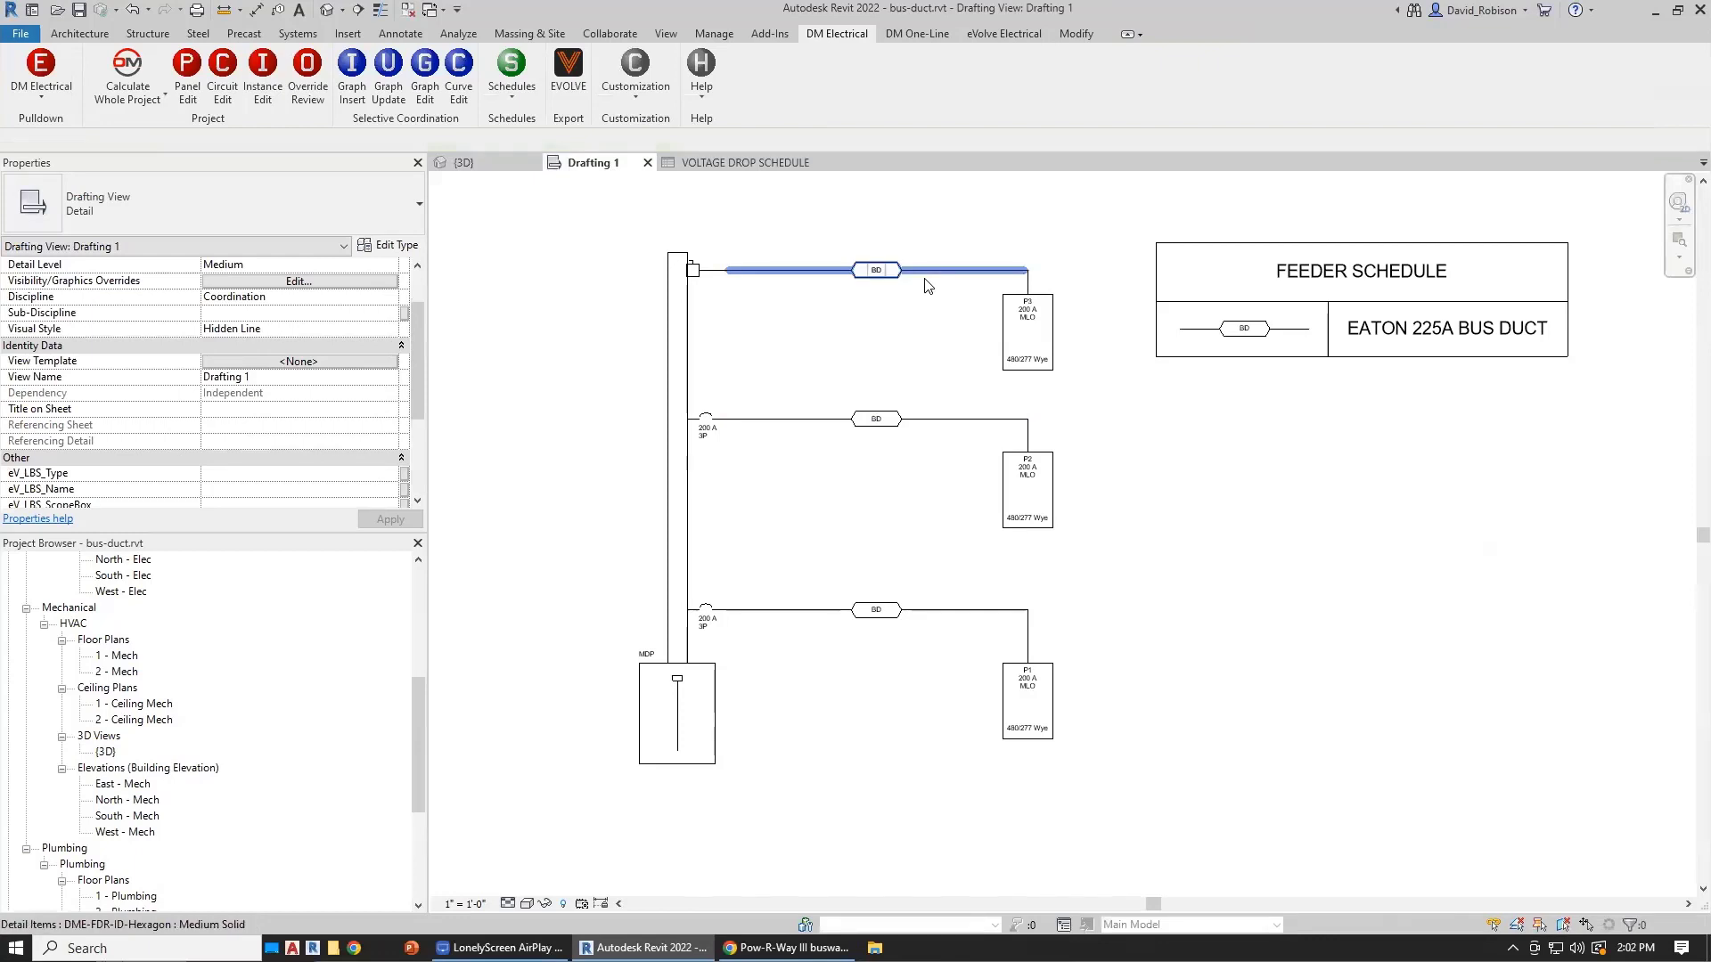
# Step: Set PLUG3 not to be shown on the one-line diagram in Panel Edit
pyautogui.click(187, 76)
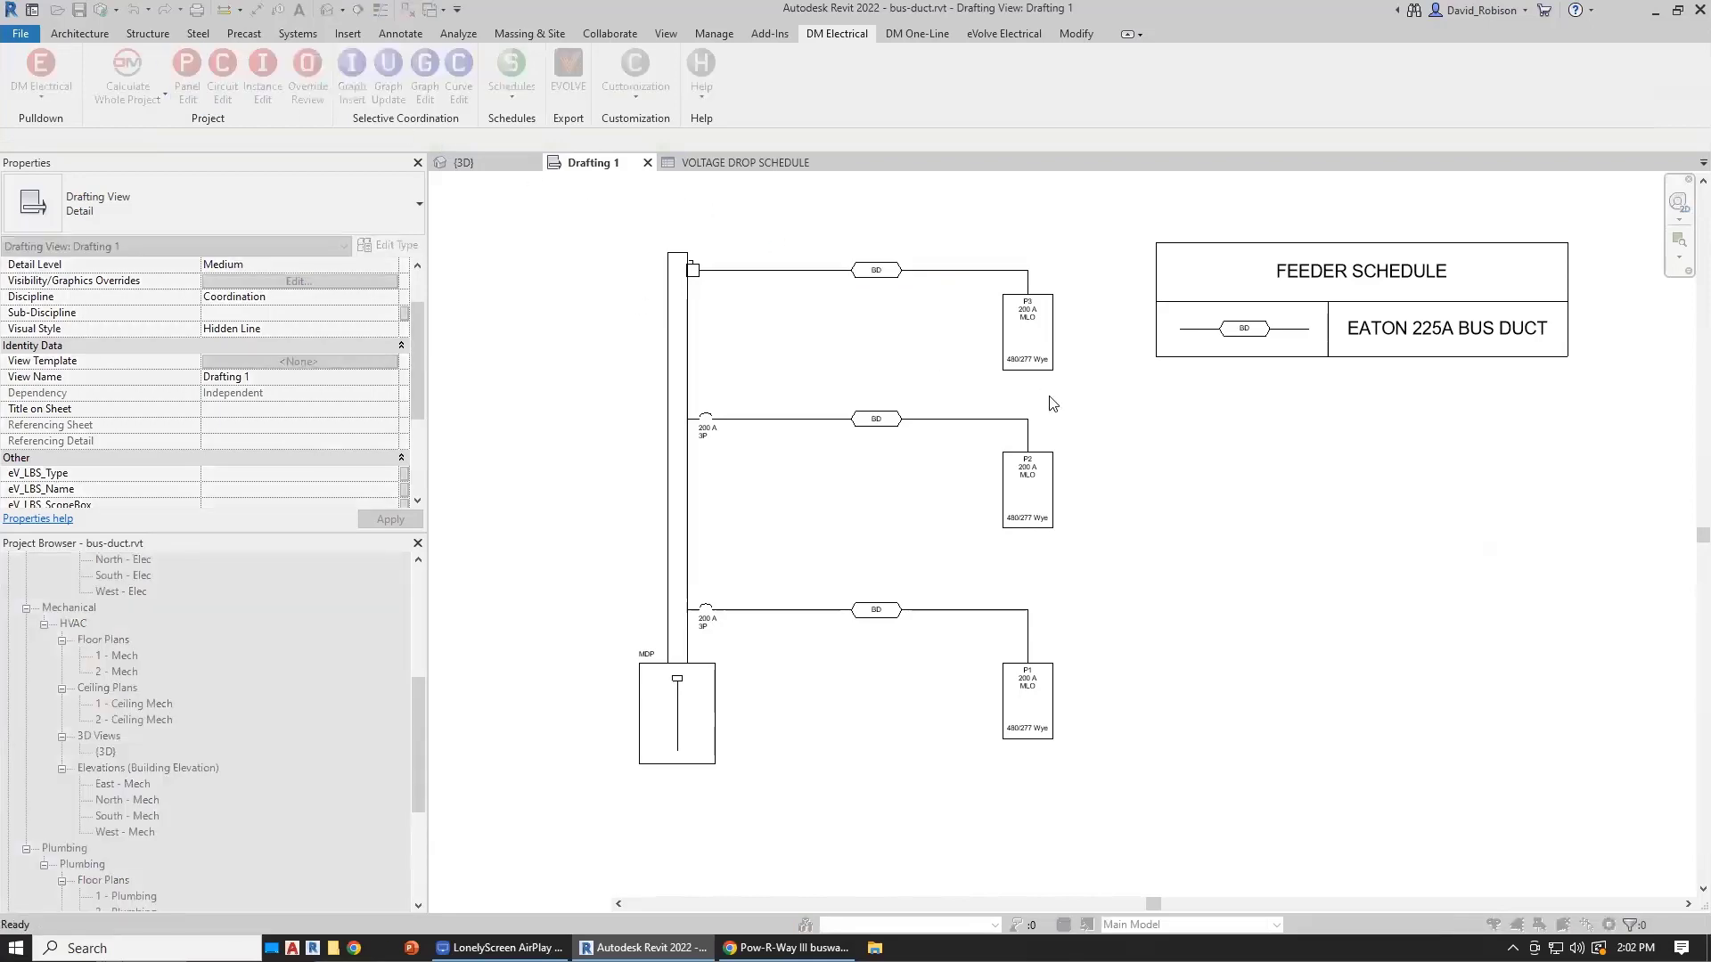
pyautogui.click(1033, 399)
pyautogui.click(927, 269)
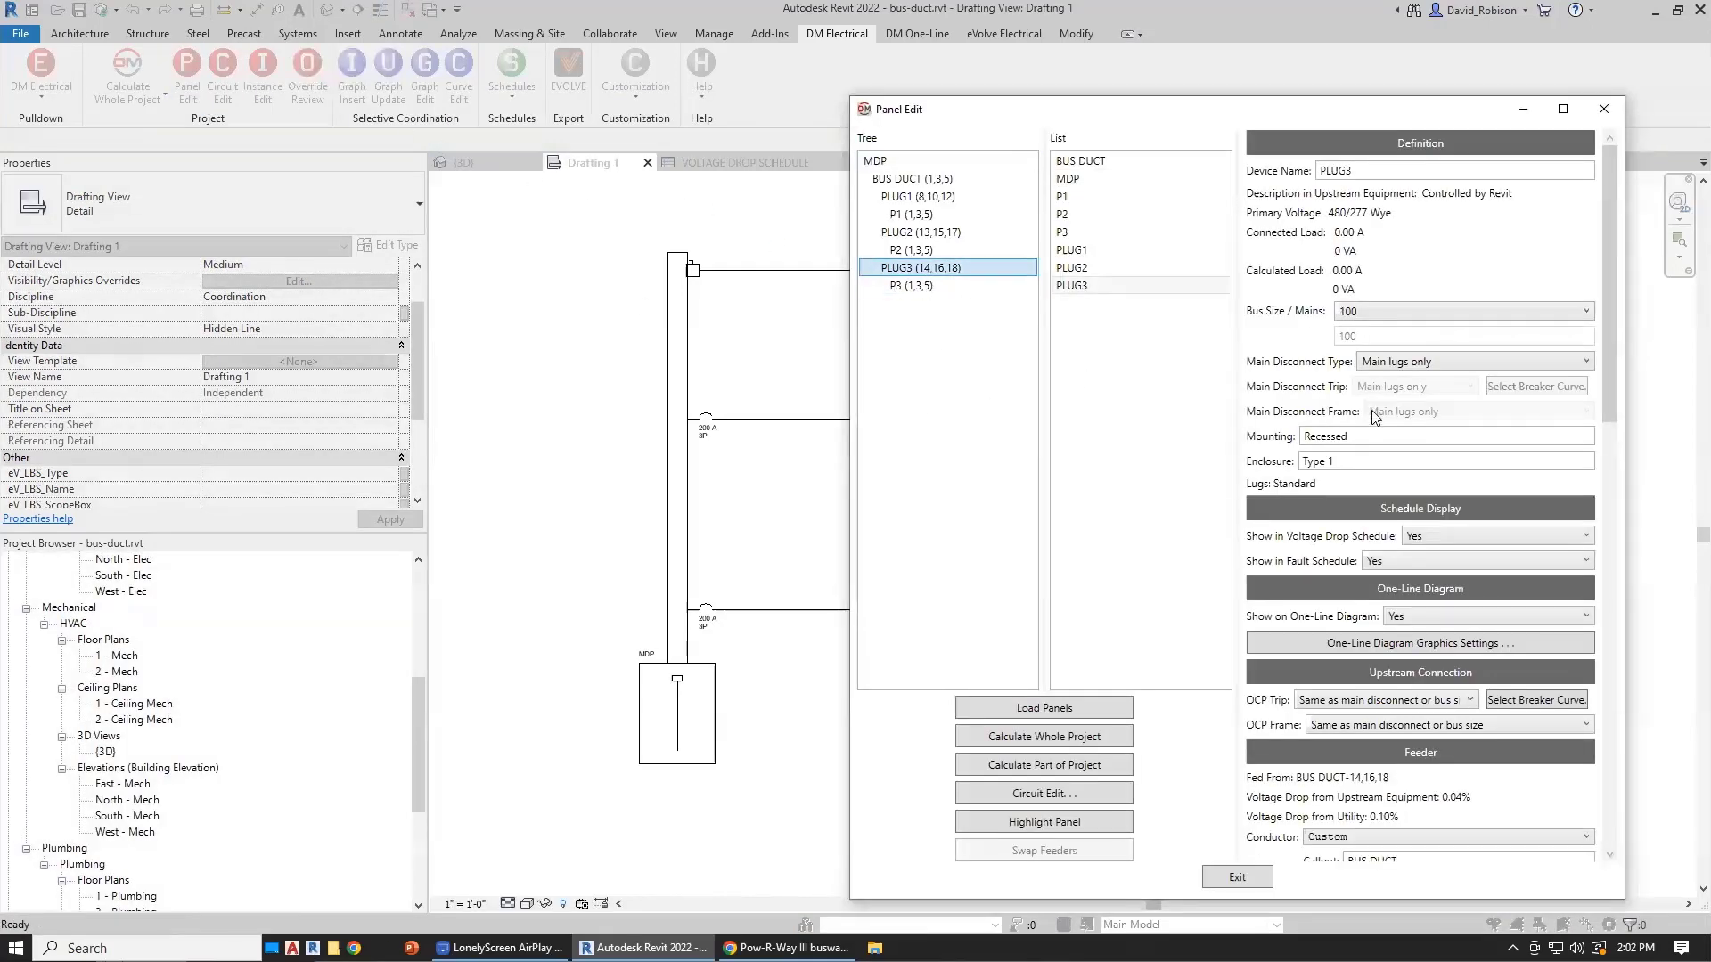
pyautogui.scroll(-1, 1425, 570)
pyautogui.click(1436, 568)
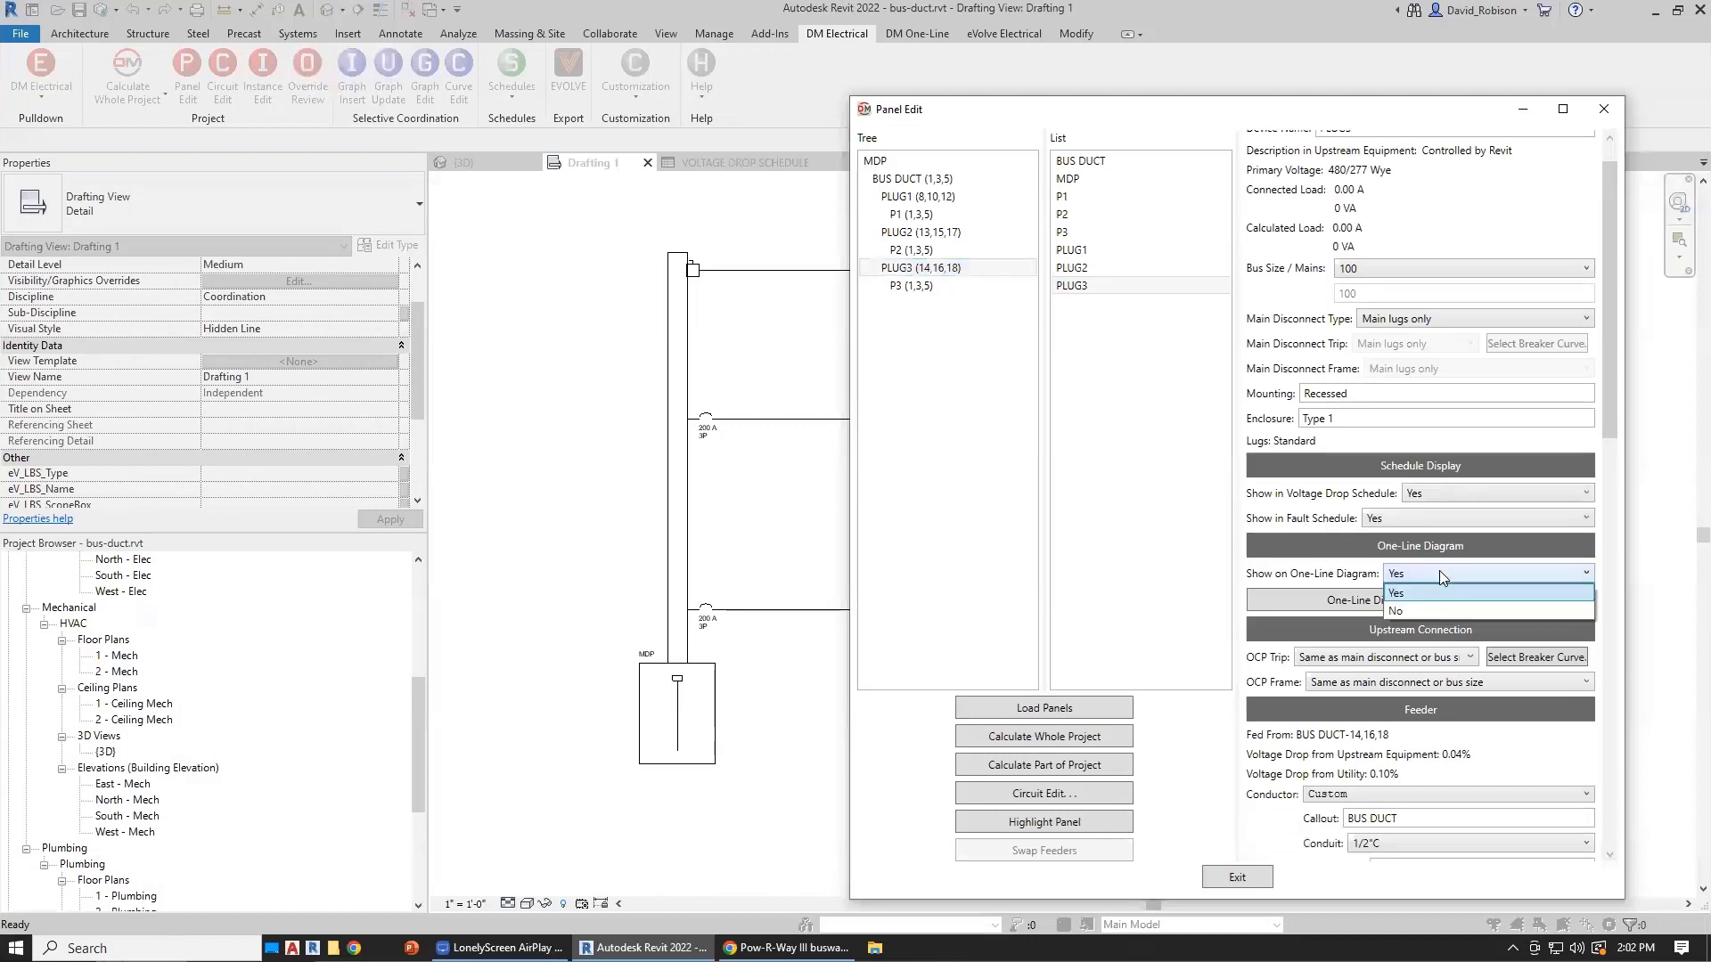
pyautogui.click(1414, 611)
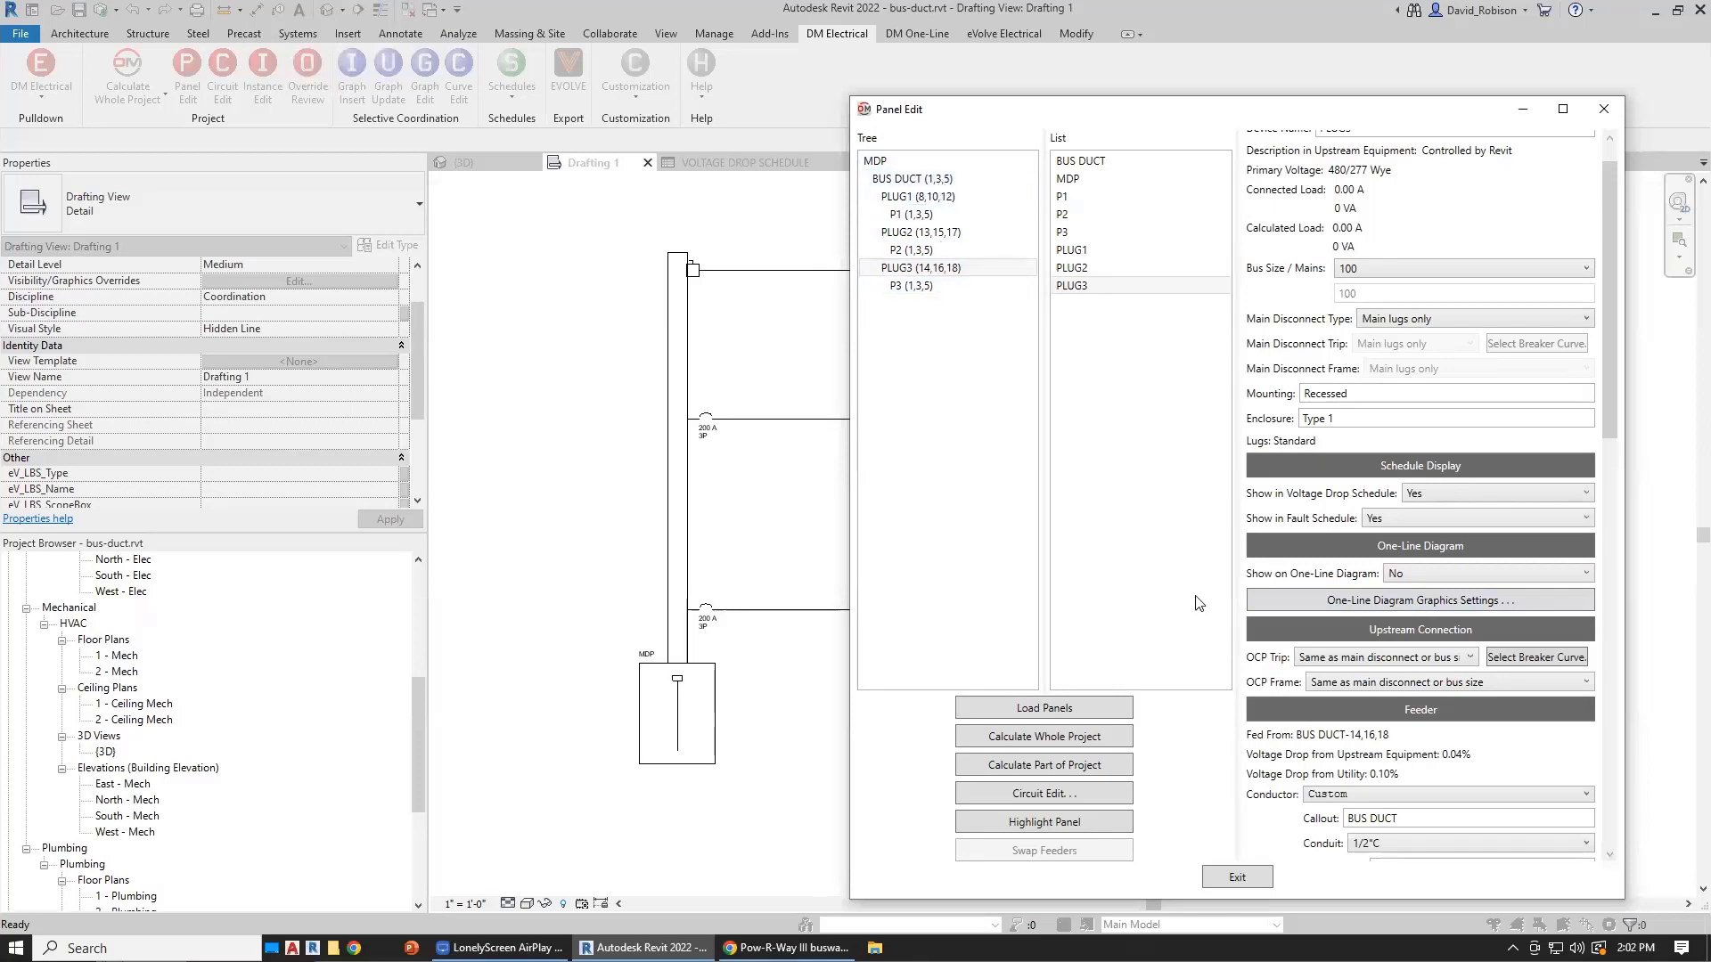
pyautogui.click(936, 237)
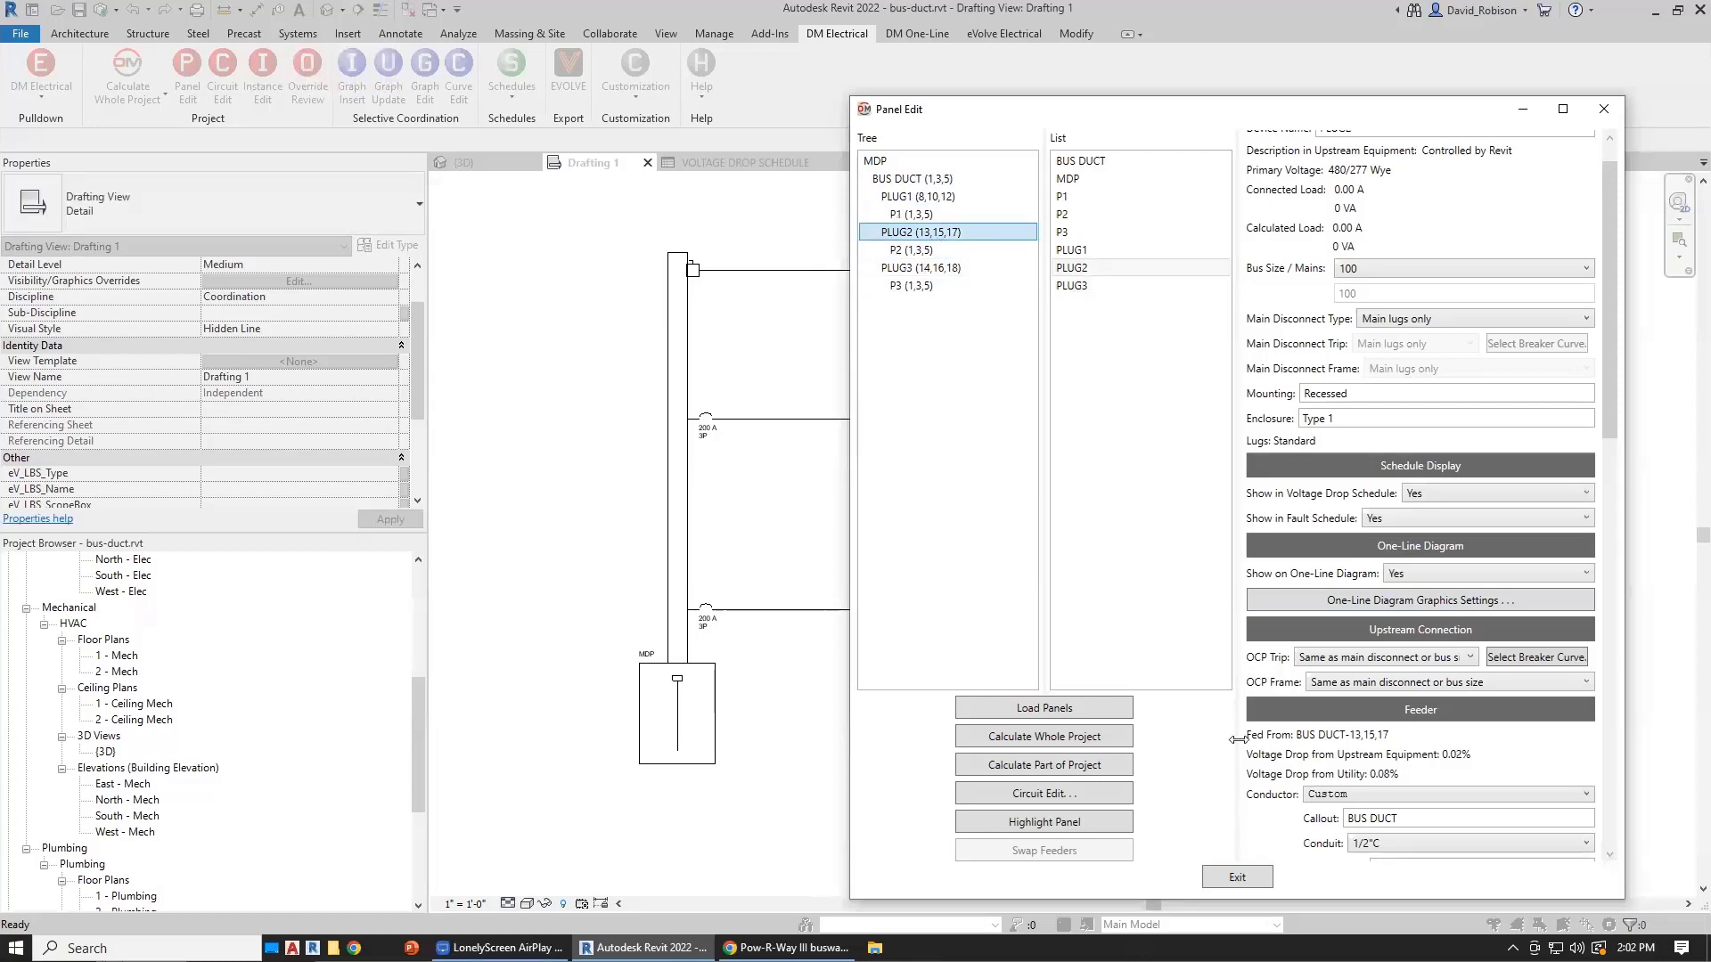
pyautogui.click(1236, 877)
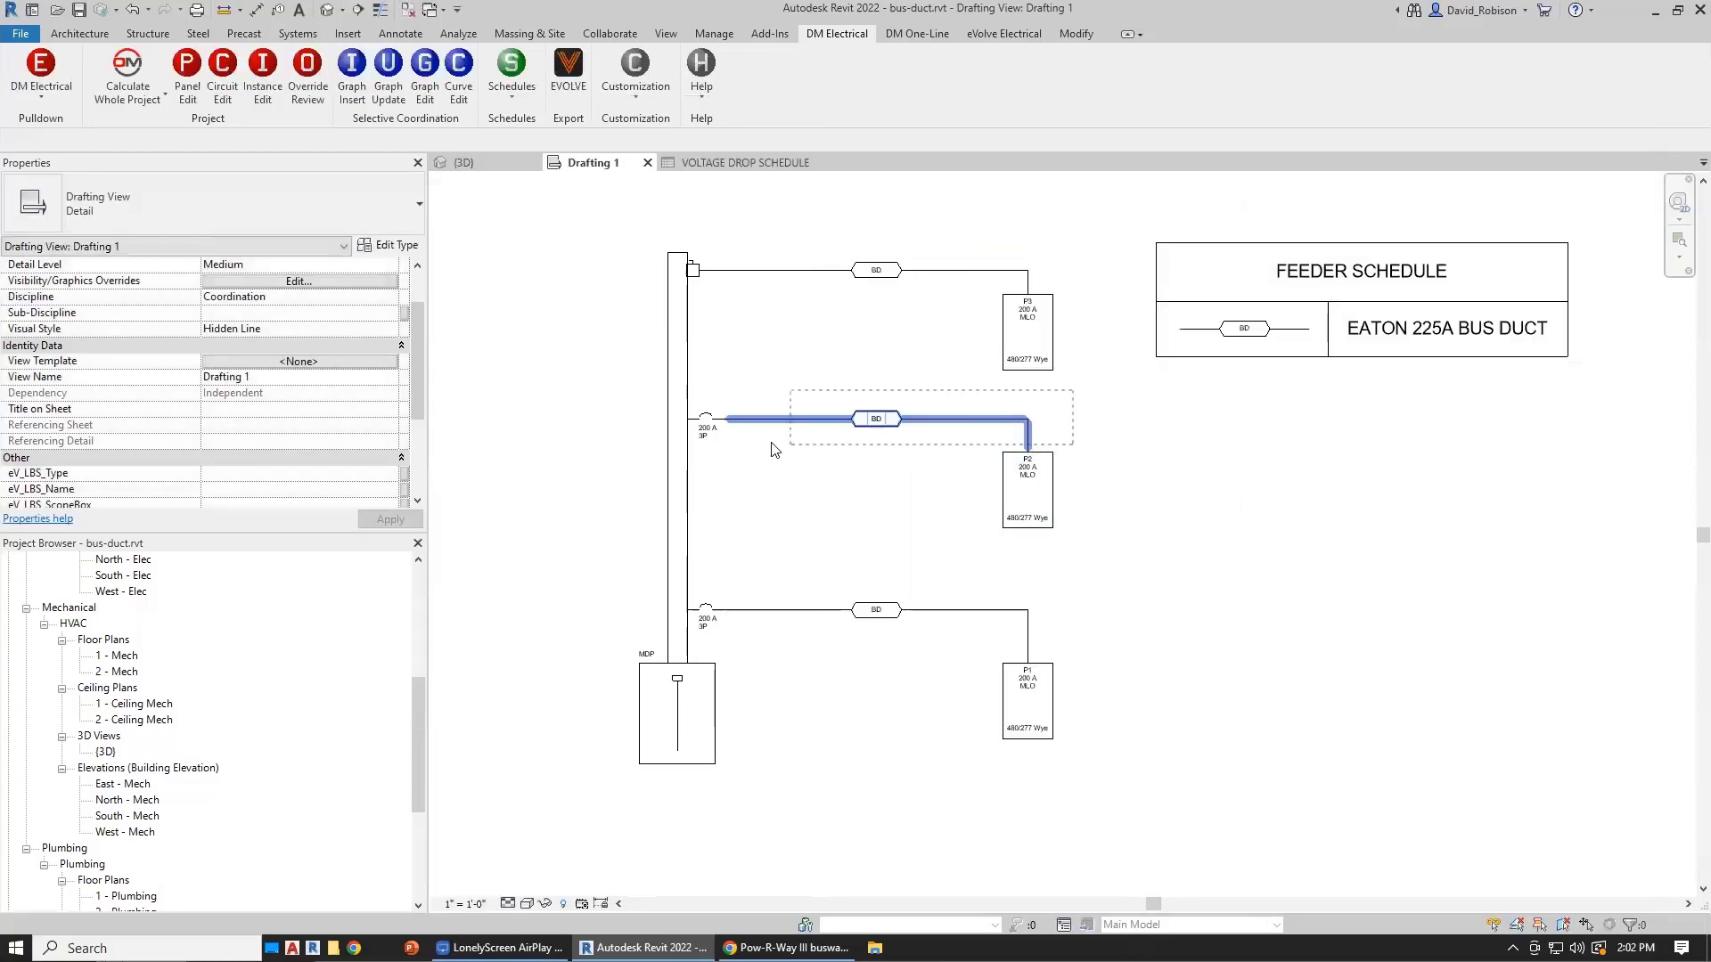
# Step: Delete the feeder to P2 and insert PLUG2 as a disconnect on the bus duct in the one-line diagram
pyautogui.click(703, 443)
pyautogui.press('Delete')
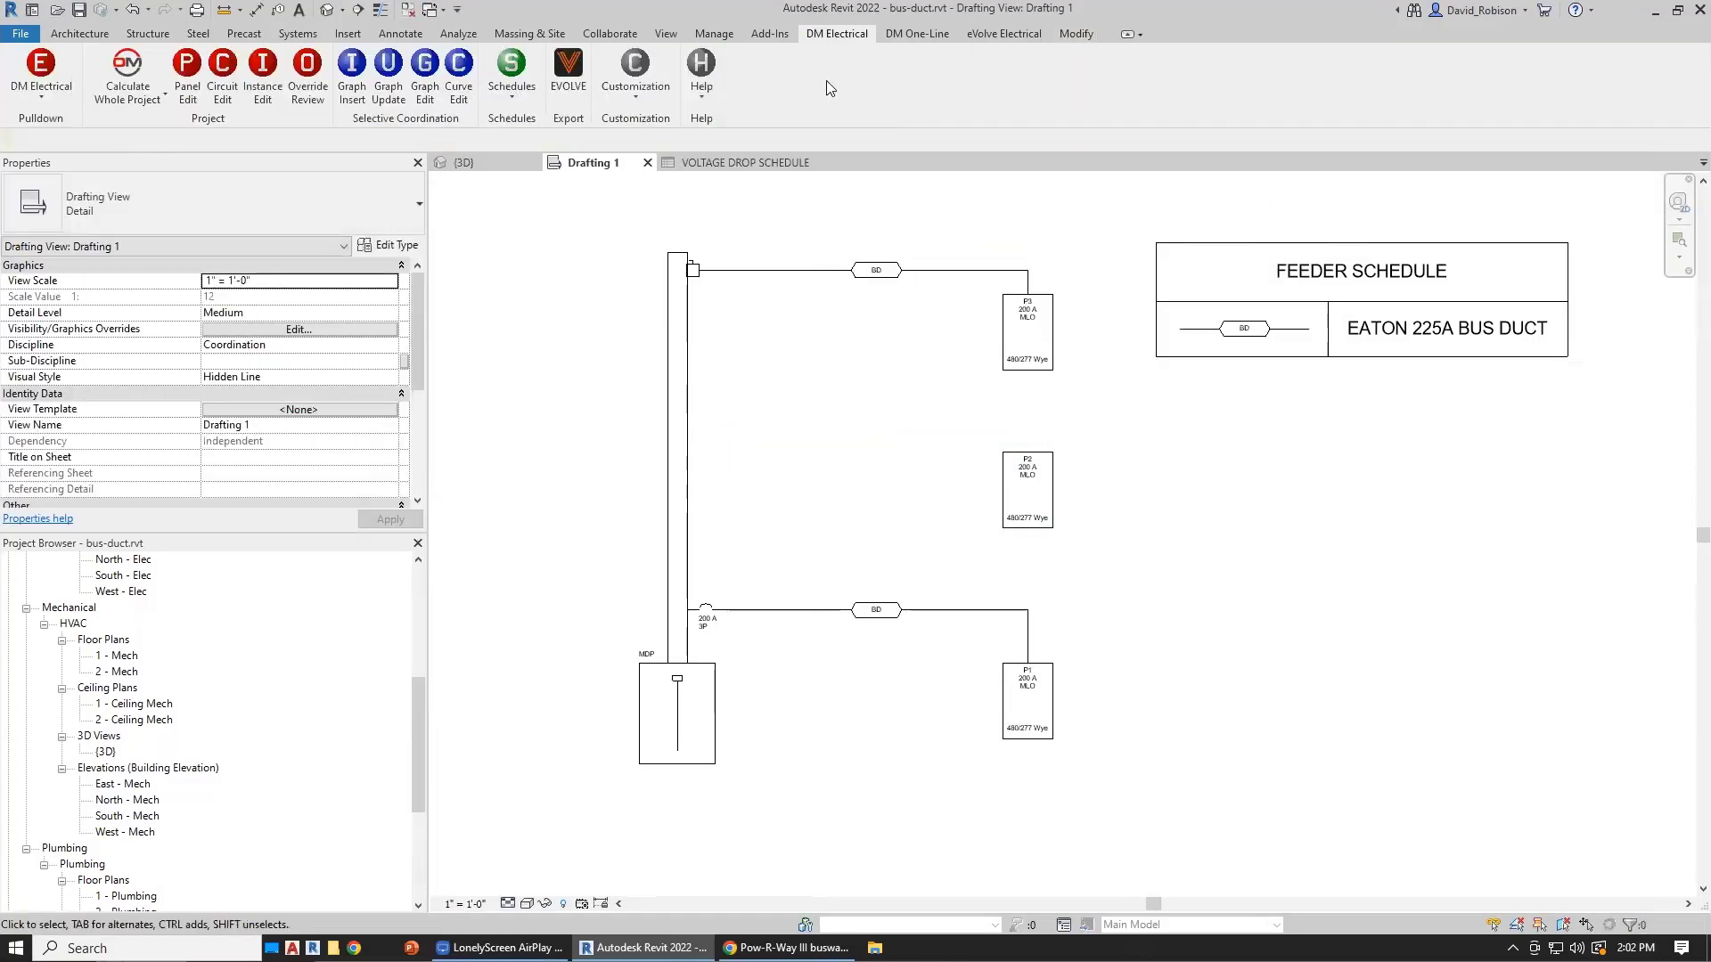
pyautogui.click(909, 36)
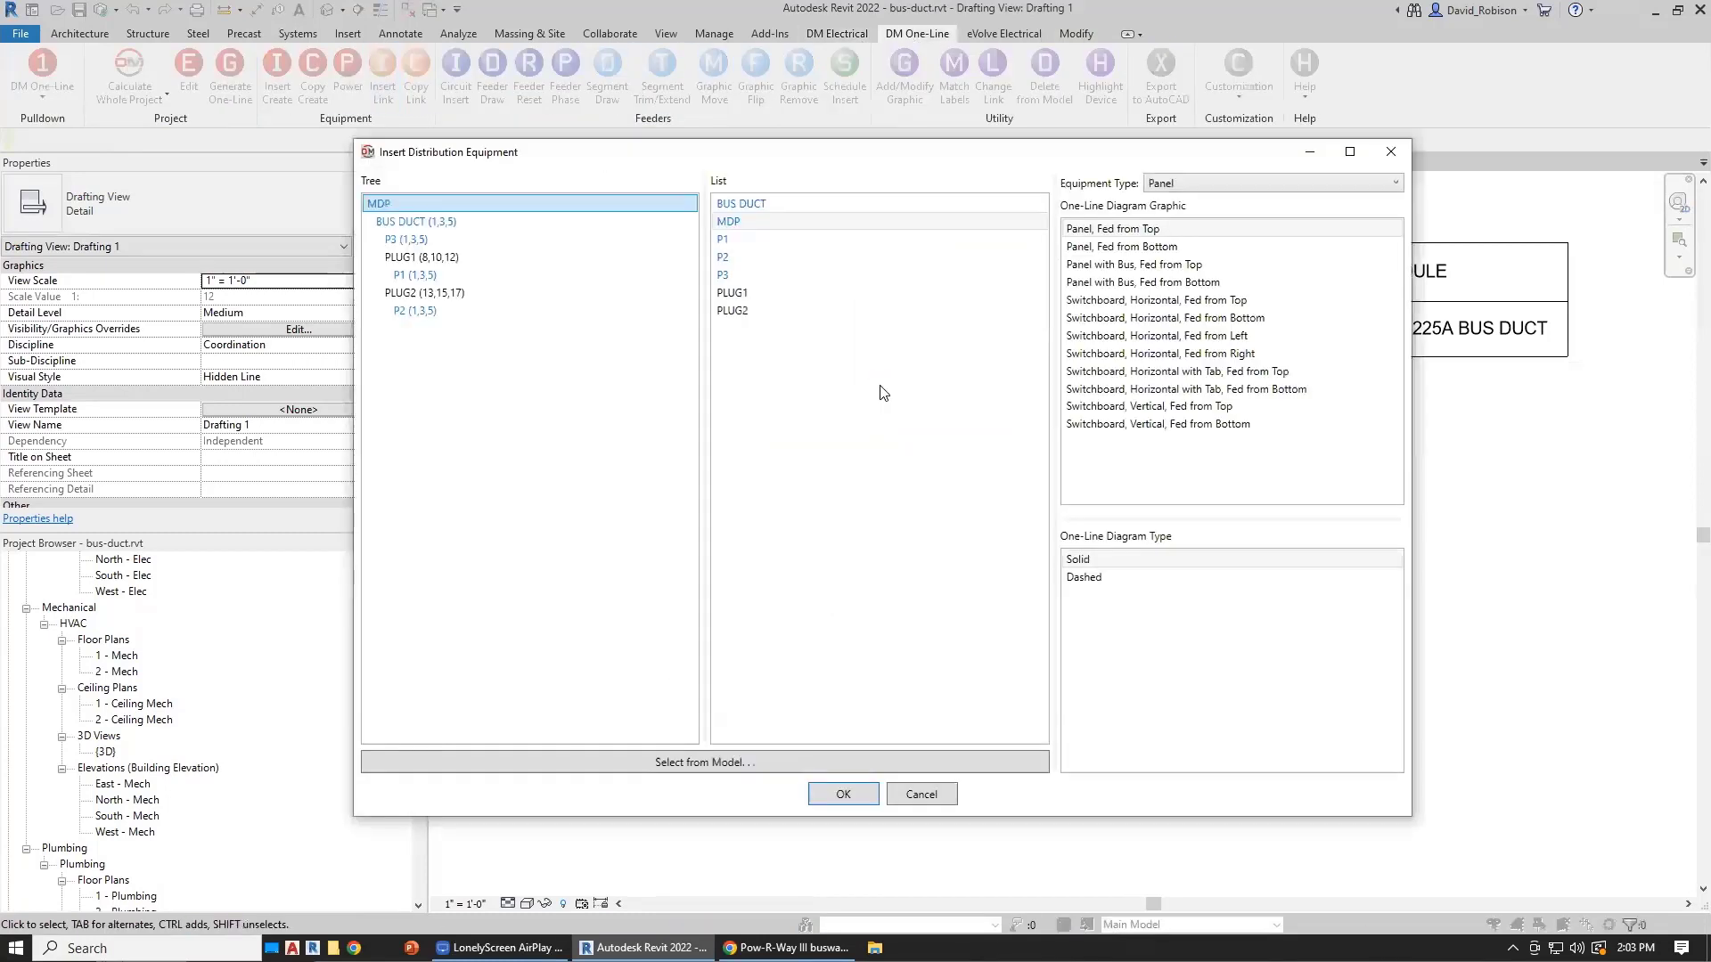
pyautogui.click(452, 293)
pyautogui.click(1221, 184)
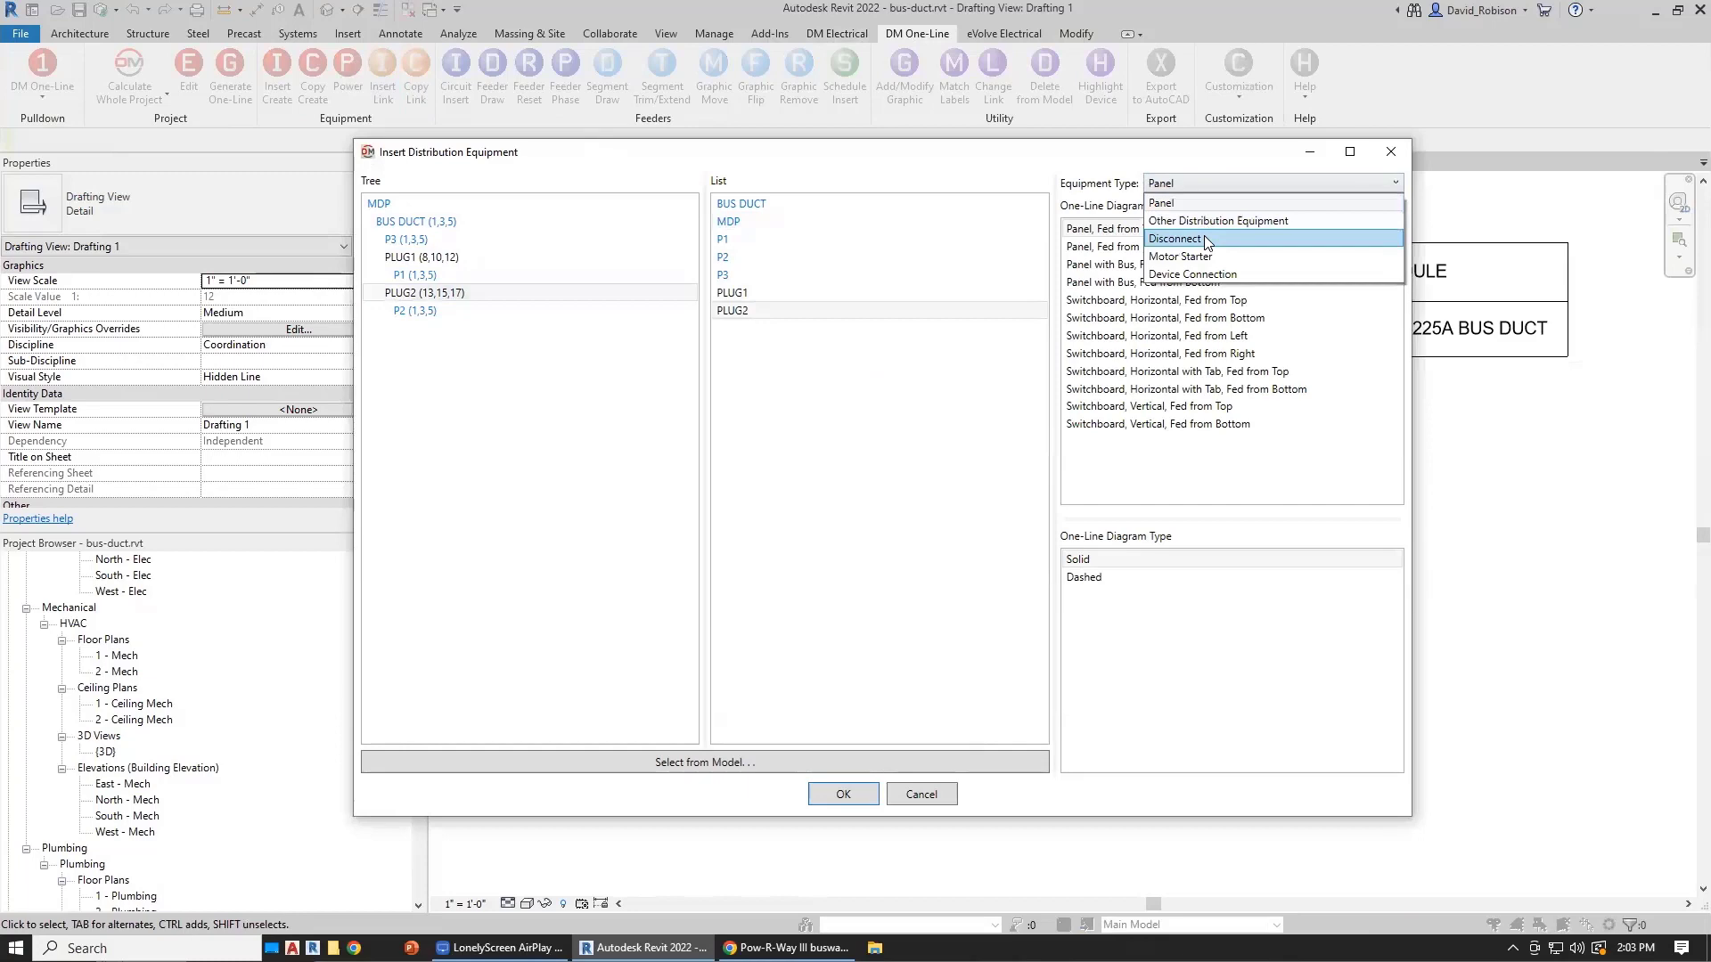
pyautogui.click(1205, 237)
pyautogui.click(849, 798)
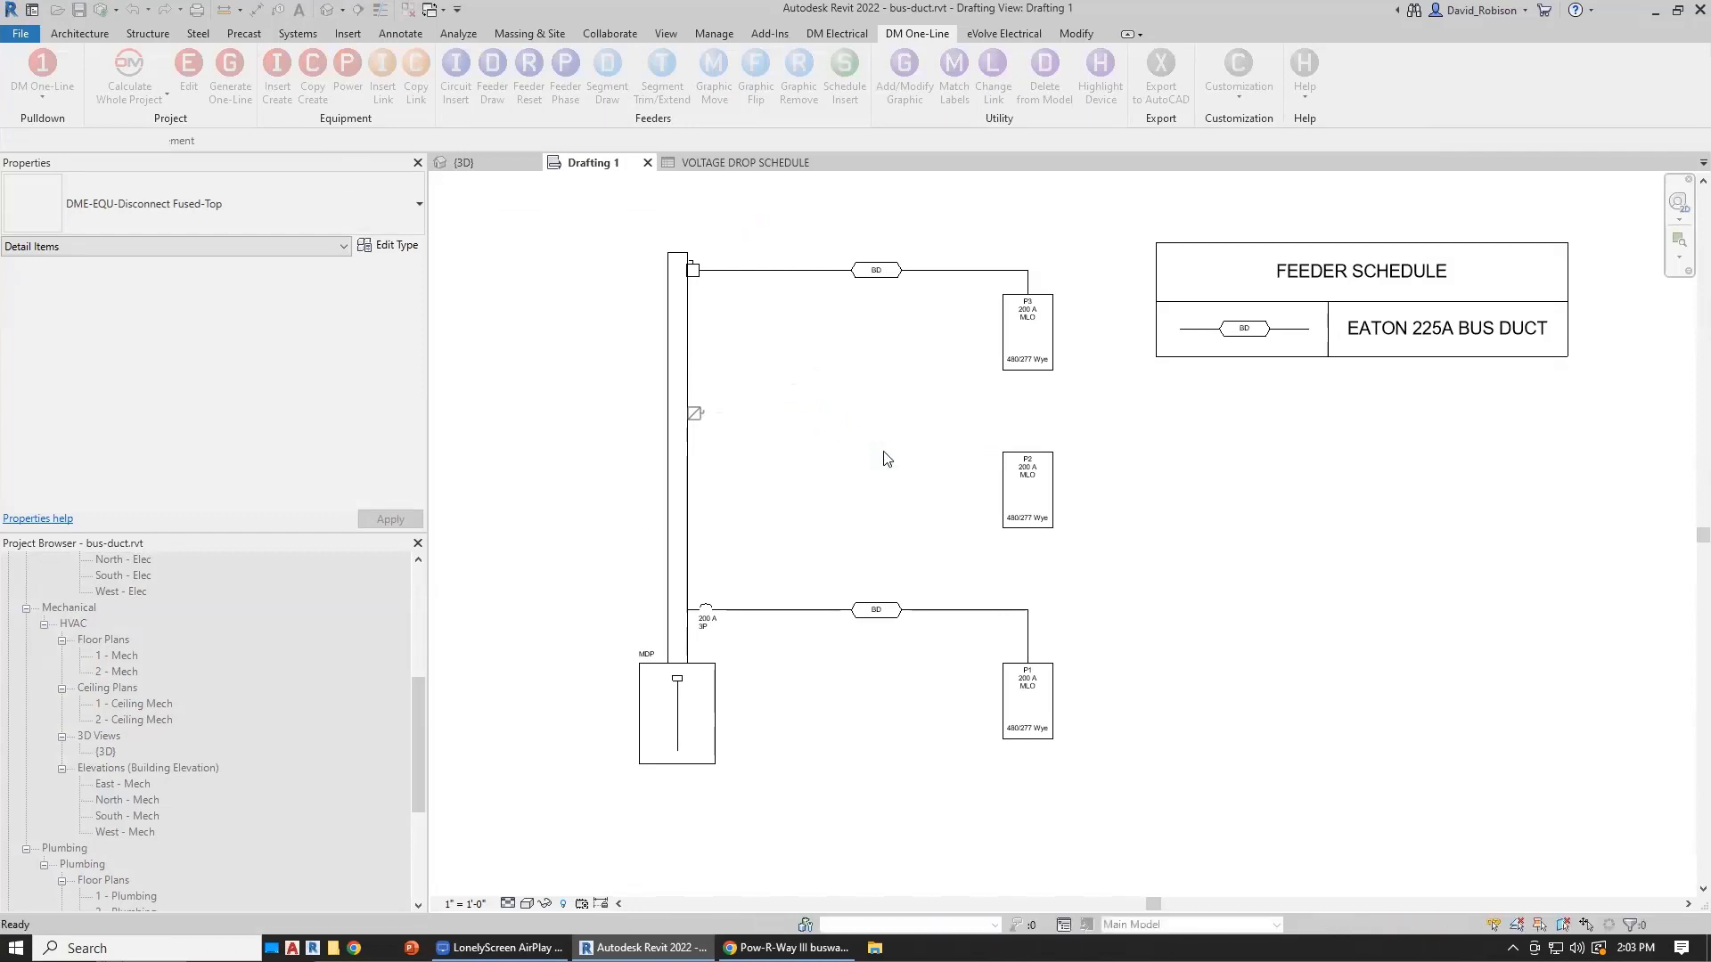
# Step: Delete the feeders, breakers and leftover line segments attached to PLUG2 and P2, keeping the disconnect and the panel
pyautogui.scroll(3, 752, 414)
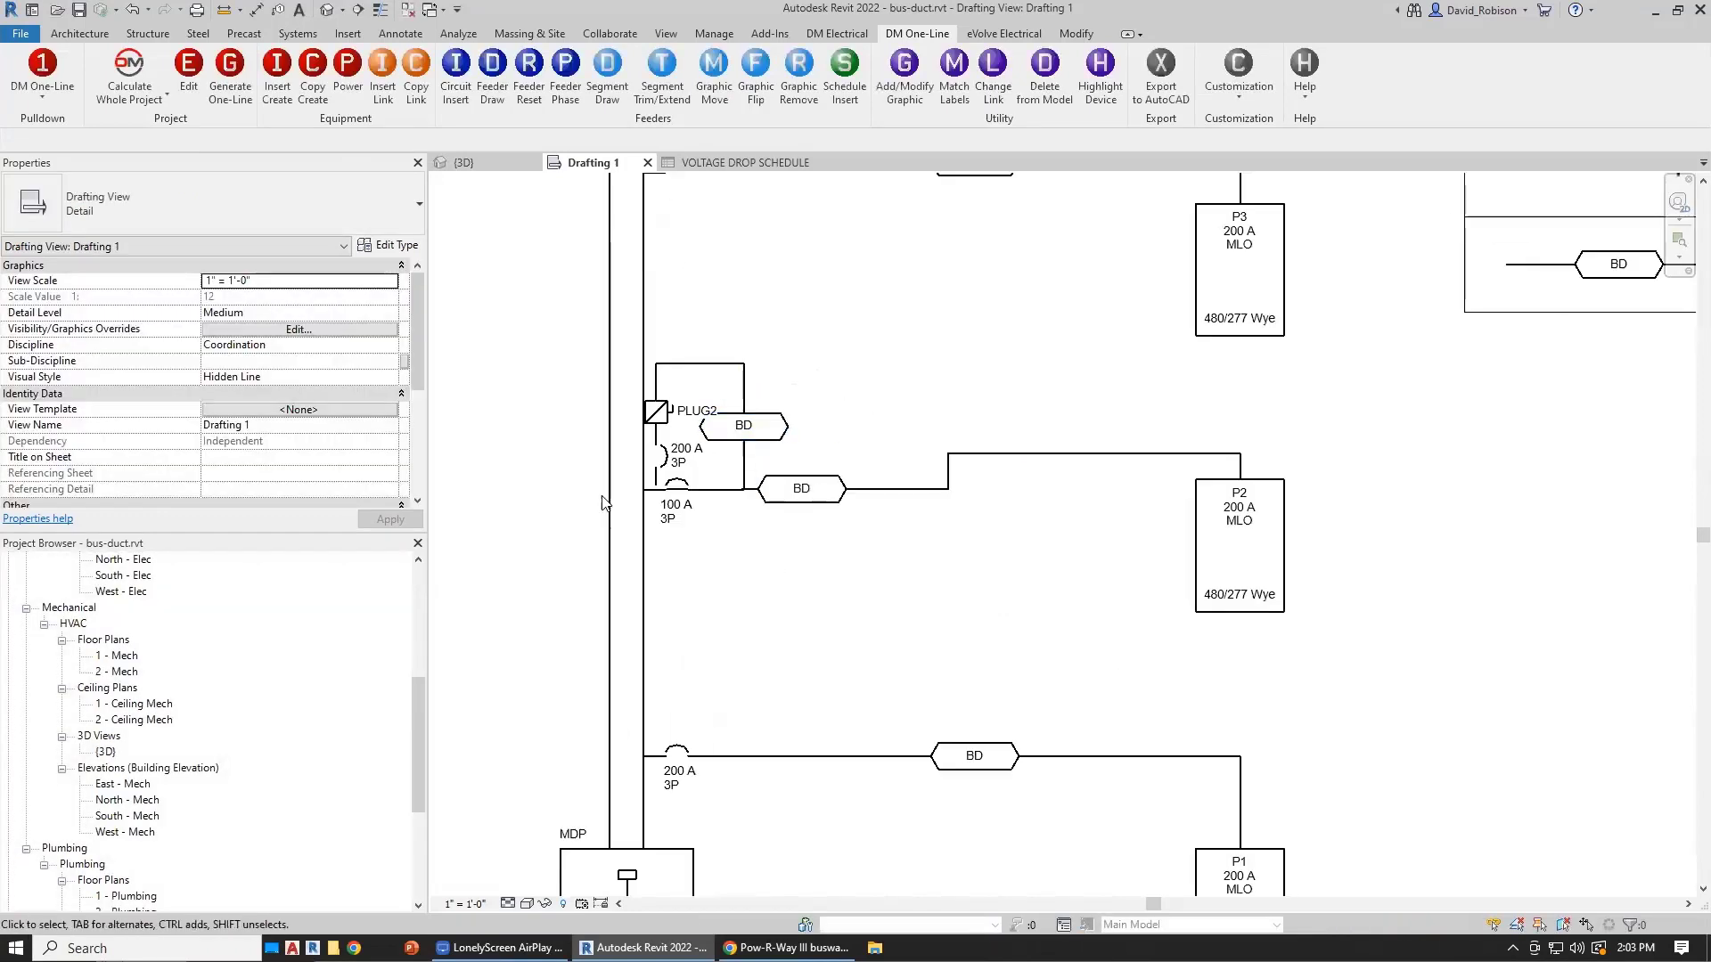
pyautogui.moveTo(626, 536)
pyautogui.mouseDown()
pyautogui.moveTo(851, 310)
pyautogui.moveTo(651, 518)
pyautogui.mouseUp()
pyautogui.hotkey('ctrl', 'z')
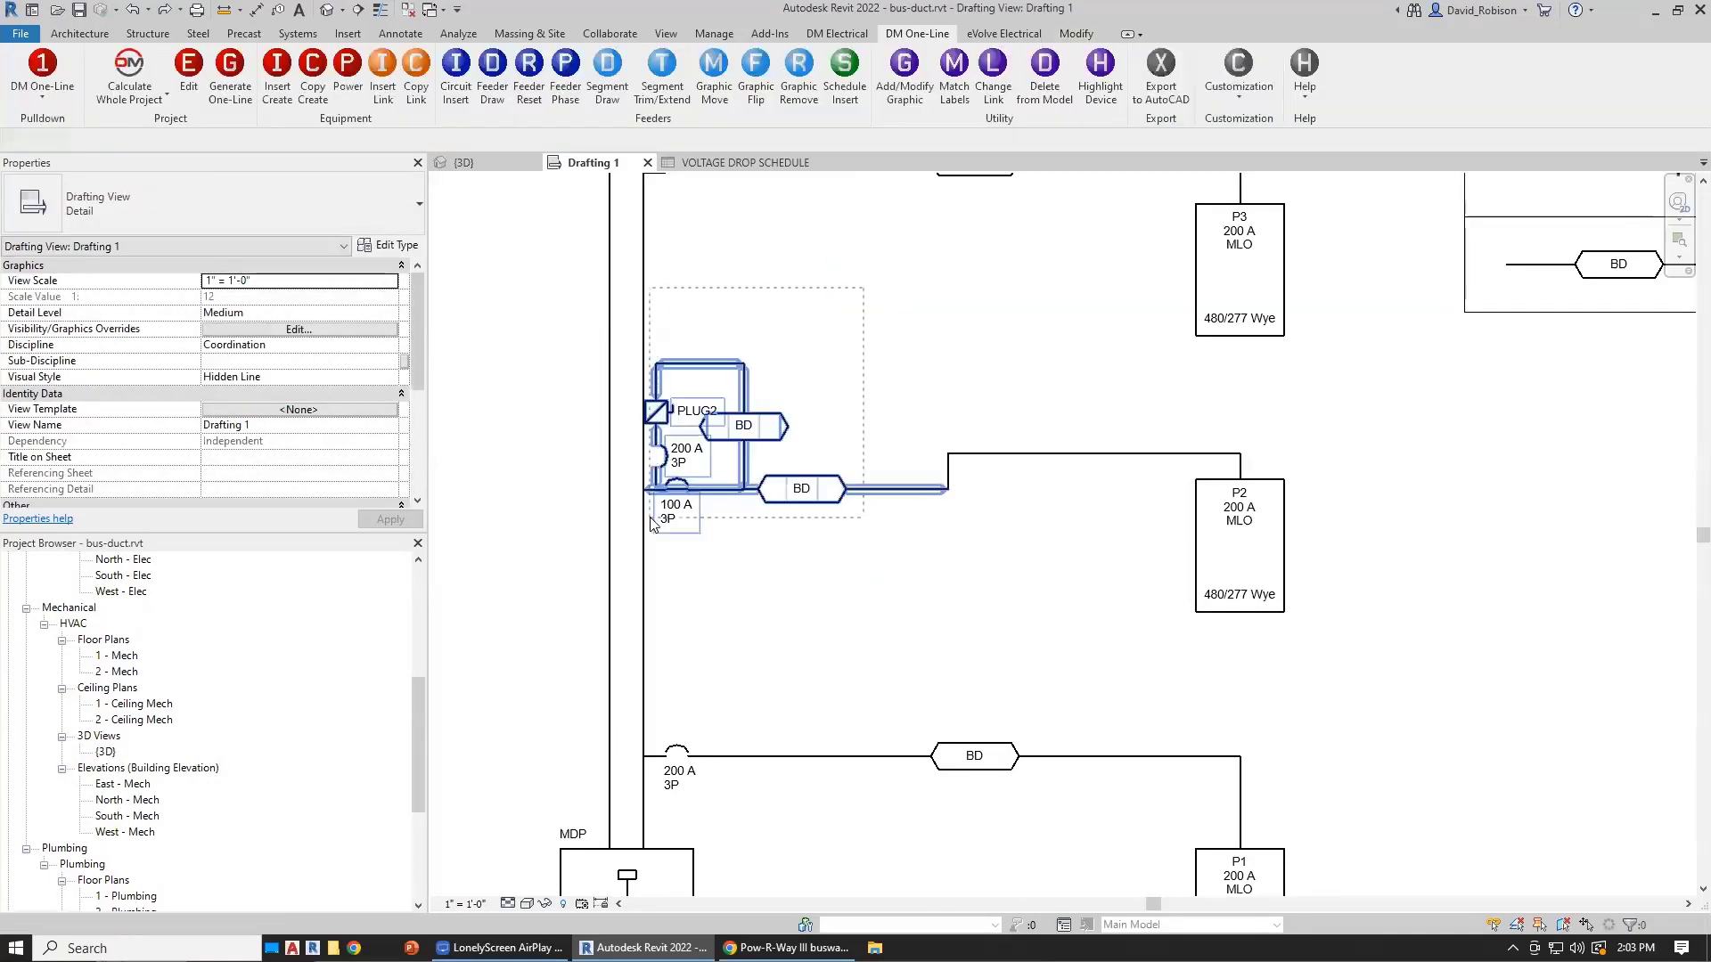
pyautogui.press('Delete')
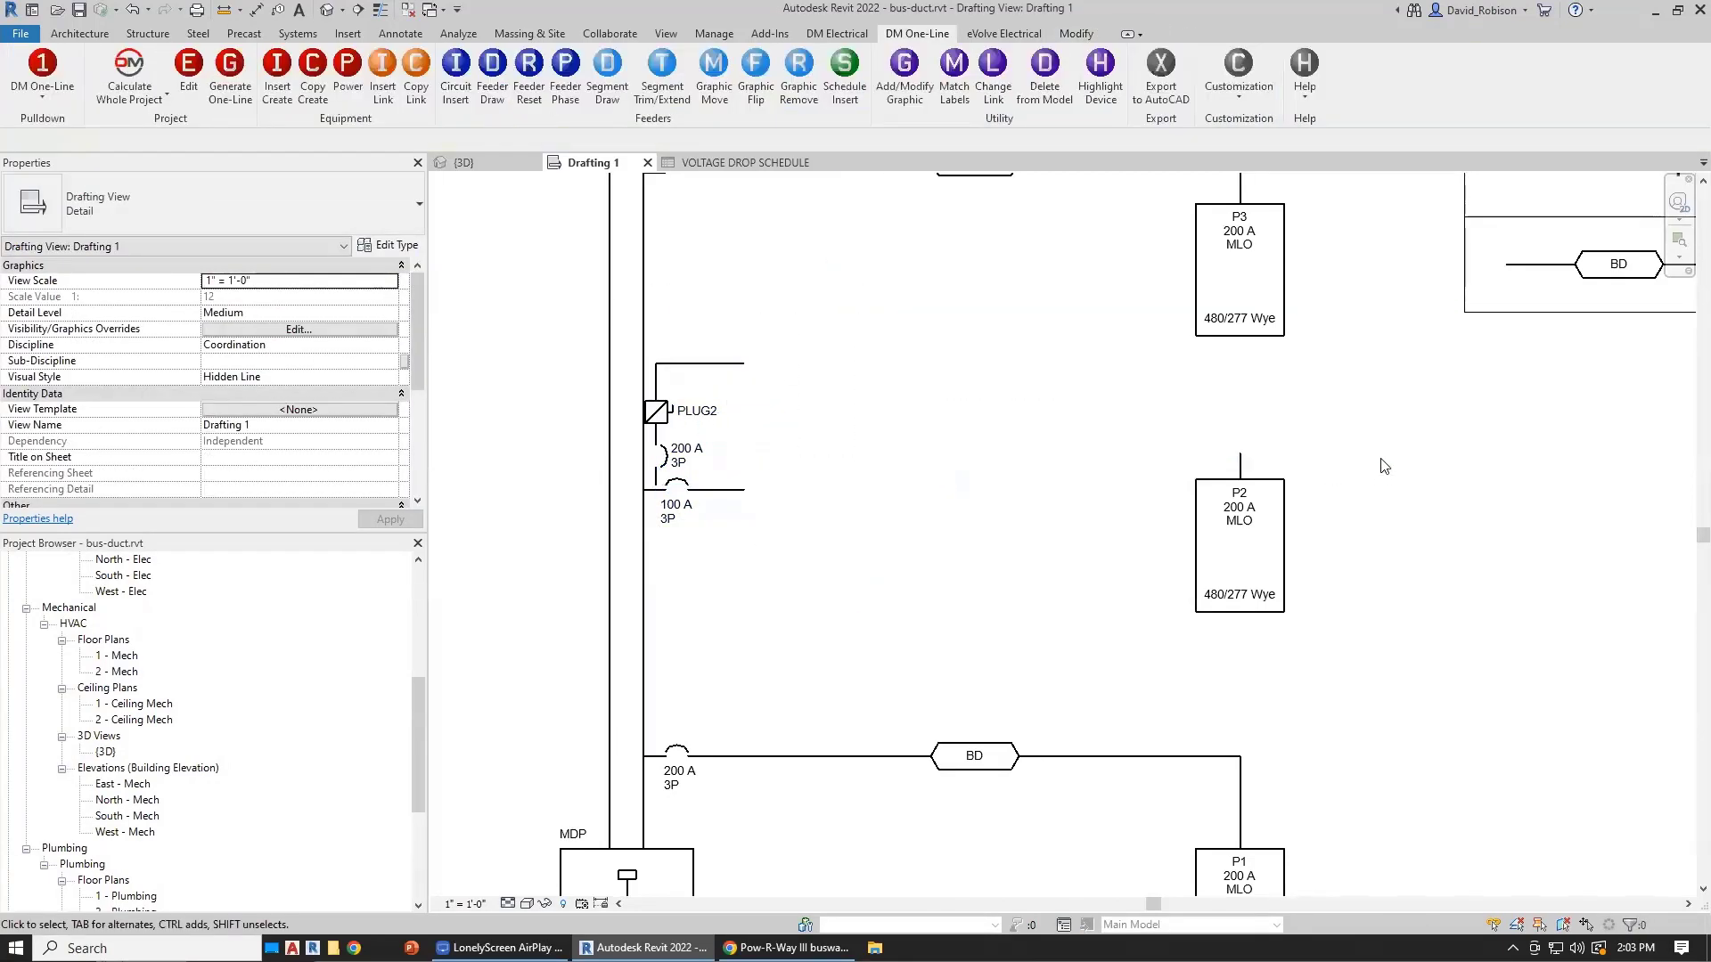
pyautogui.click(1237, 460)
pyautogui.press('Delete')
pyautogui.moveTo(797, 445); pyautogui.dragTo(670, 513)
pyautogui.press('Delete')
pyautogui.moveTo(813, 295); pyautogui.dragTo(648, 383)
pyautogui.press('Delete')
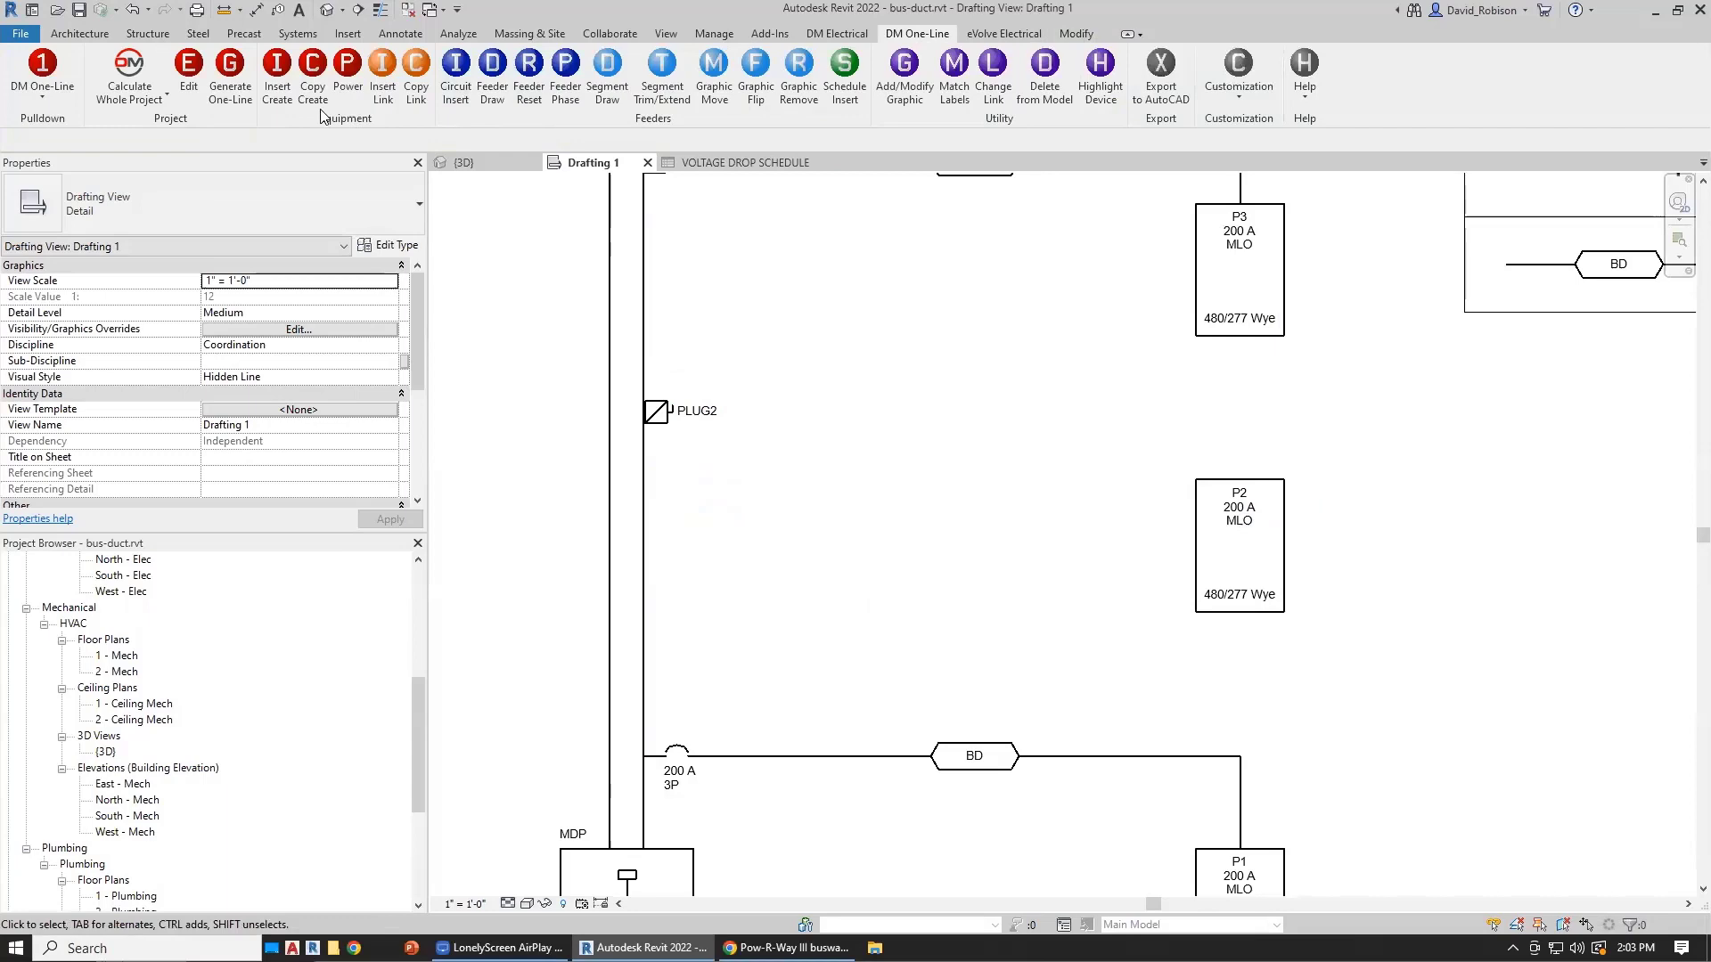
# Step: Draw a feeder with several bends from the PLUG2 disconnect to the top of P2 and remove its breaker graphic
pyautogui.click(504, 89)
pyautogui.click(663, 476)
pyautogui.click(1046, 489)
pyautogui.click(1046, 410)
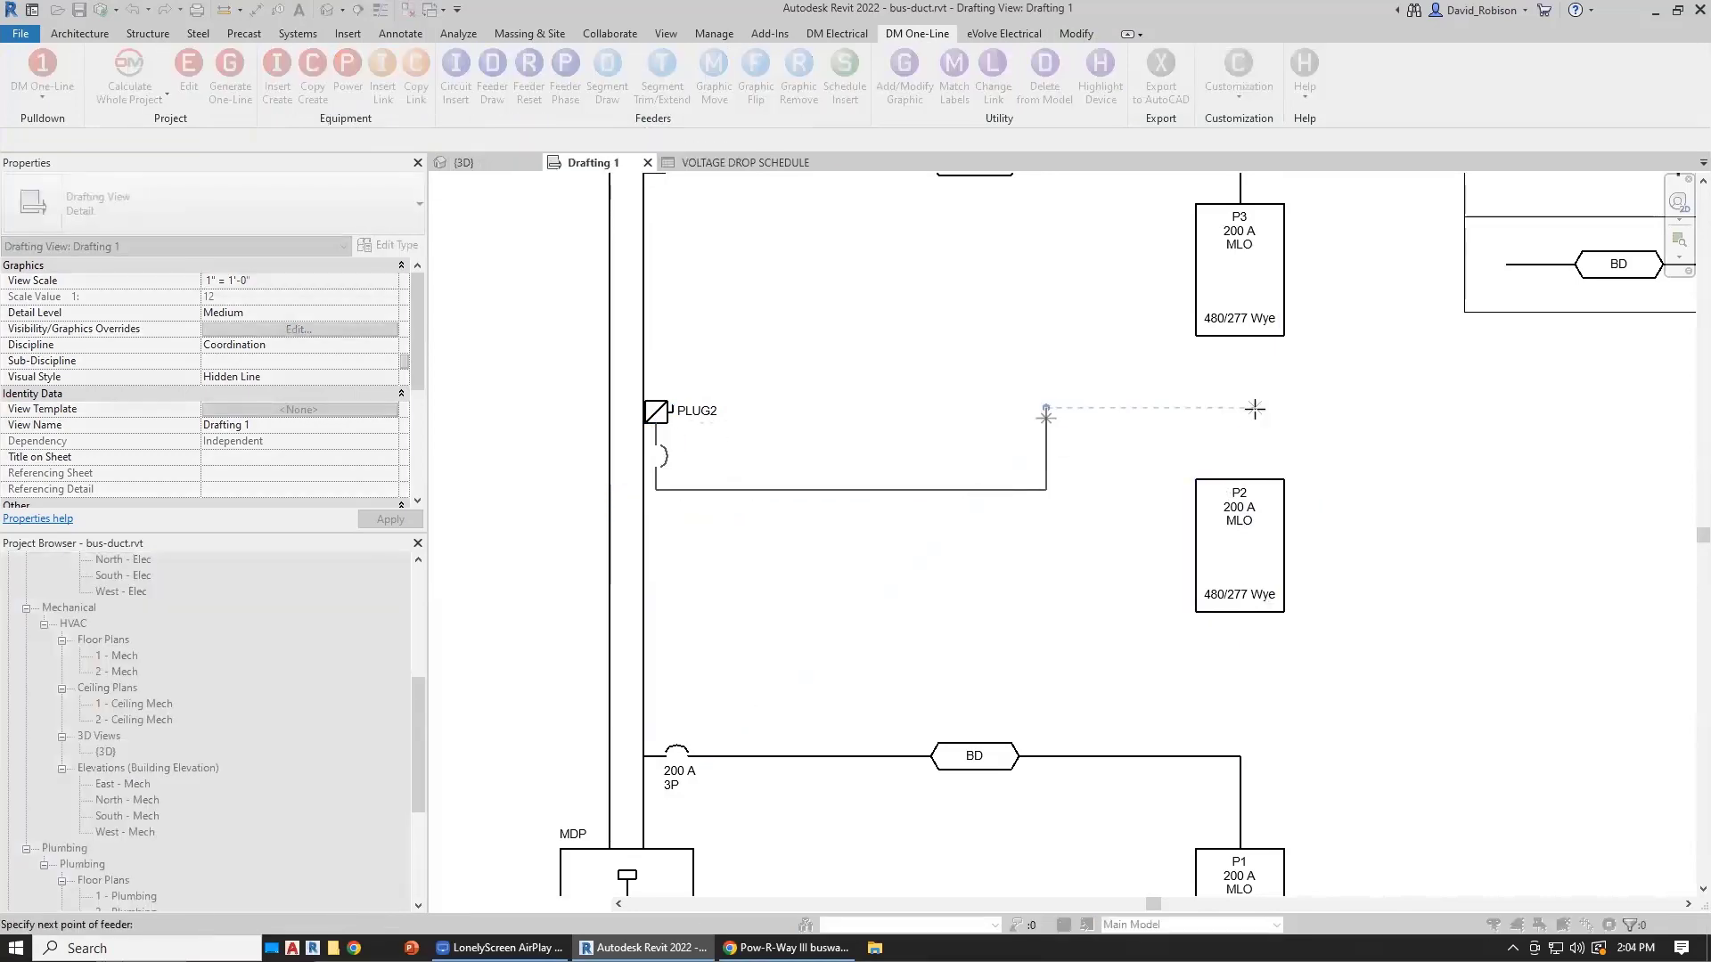
pyautogui.click(1243, 409)
pyautogui.click(1244, 481)
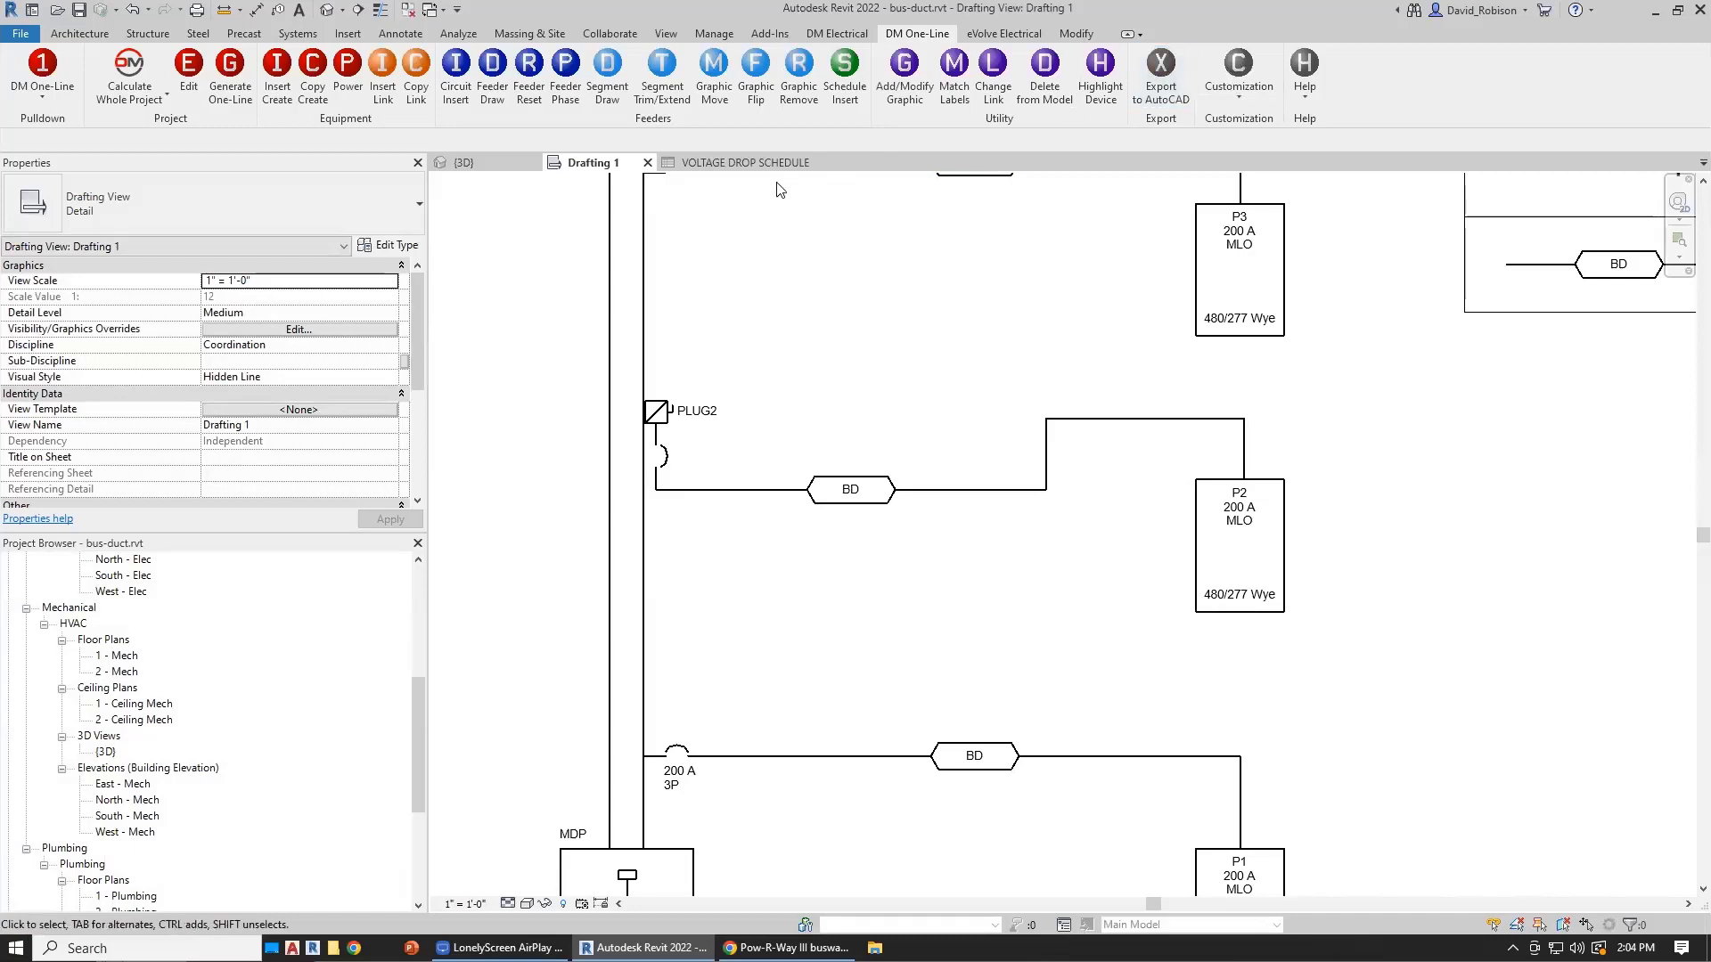
pyautogui.click(799, 89)
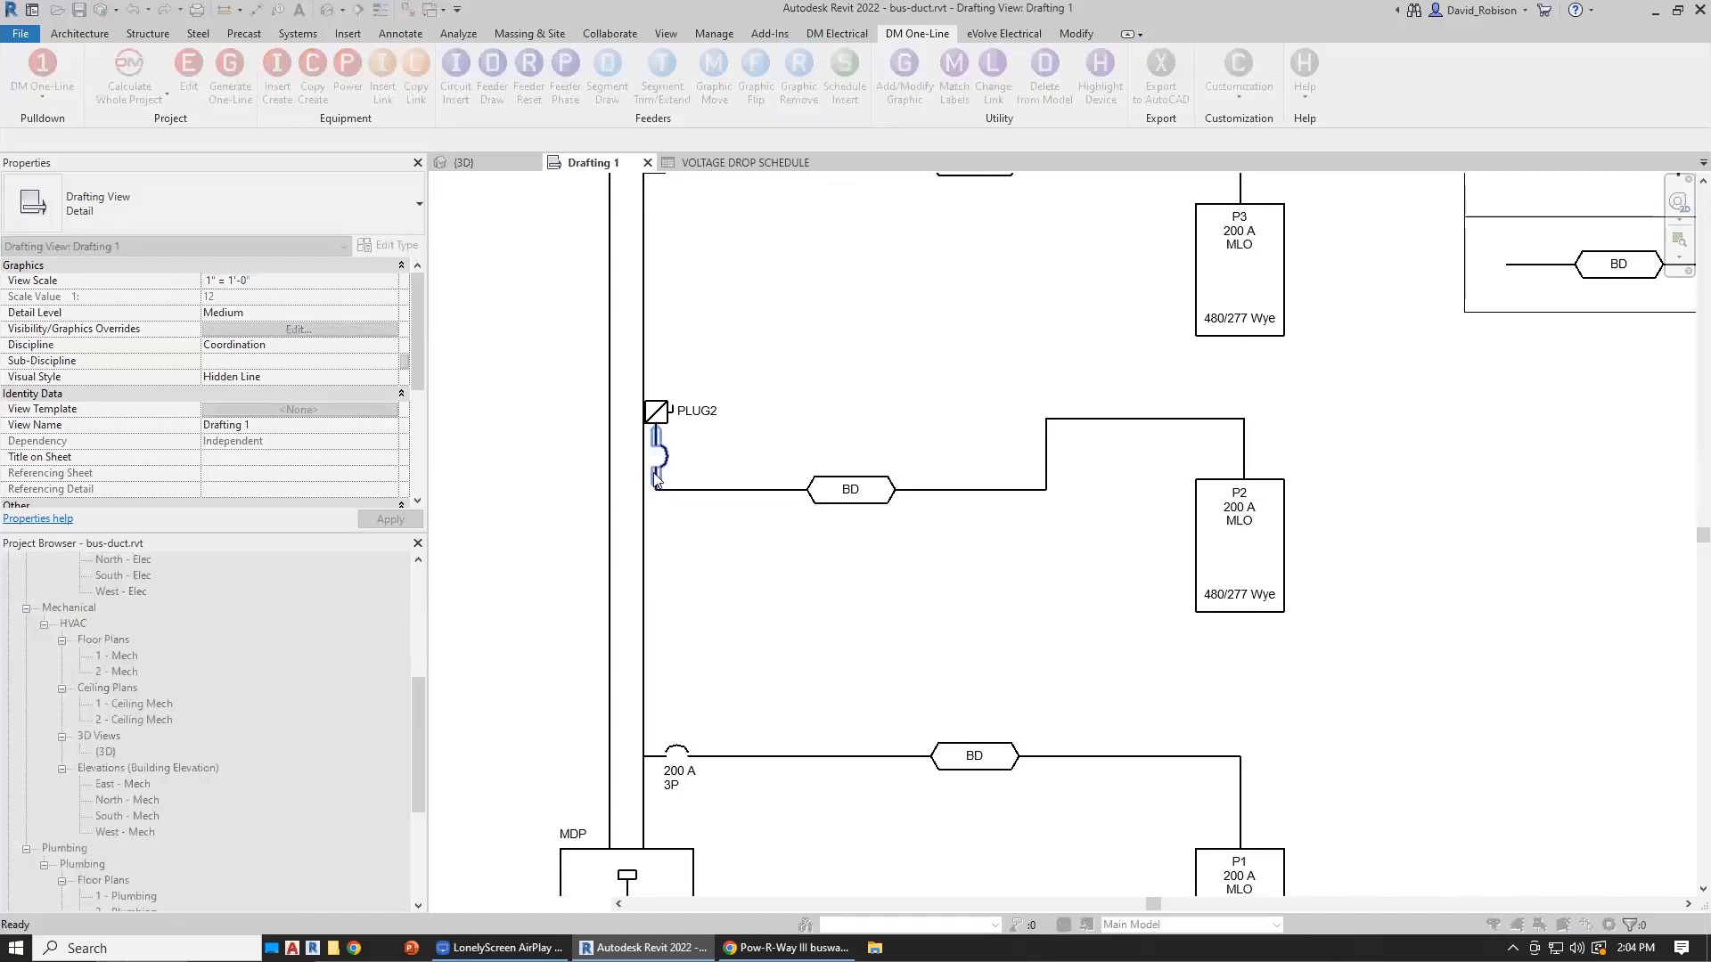
pyautogui.click(660, 456)
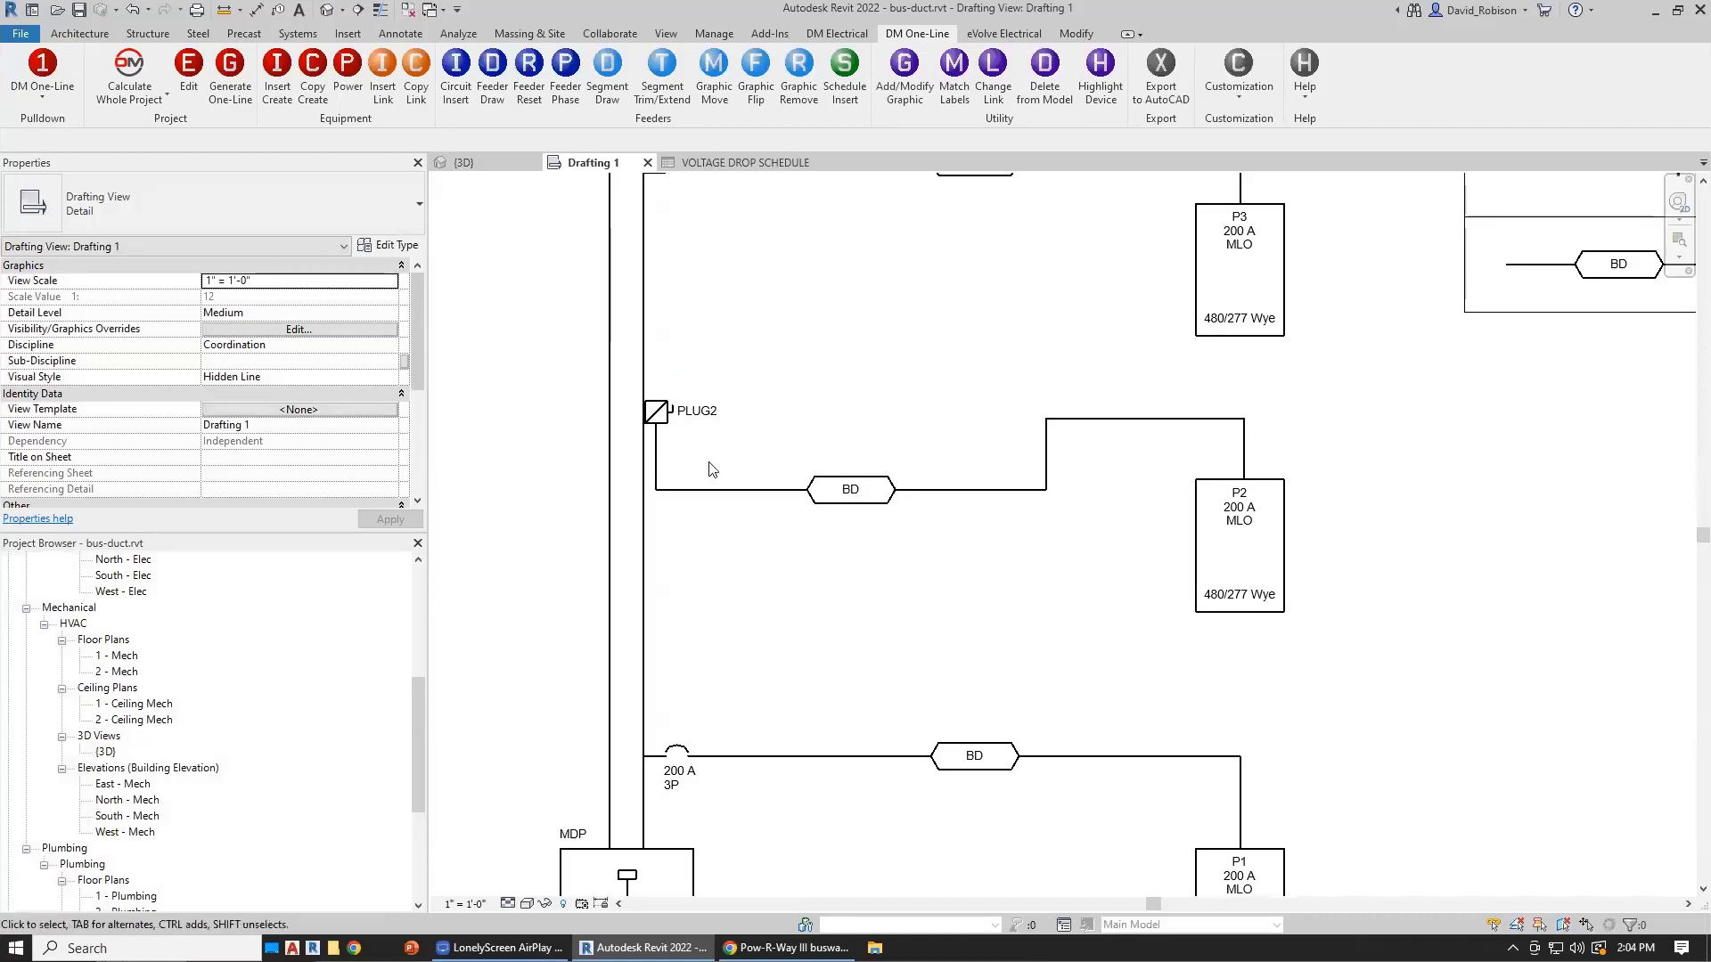
# Step: Examine the feeder and voltage drop parameters in the properties of the PLUG2 disconnect and panel P2
pyautogui.scroll(-2, 740, 392)
pyautogui.scroll(1, 763, 425)
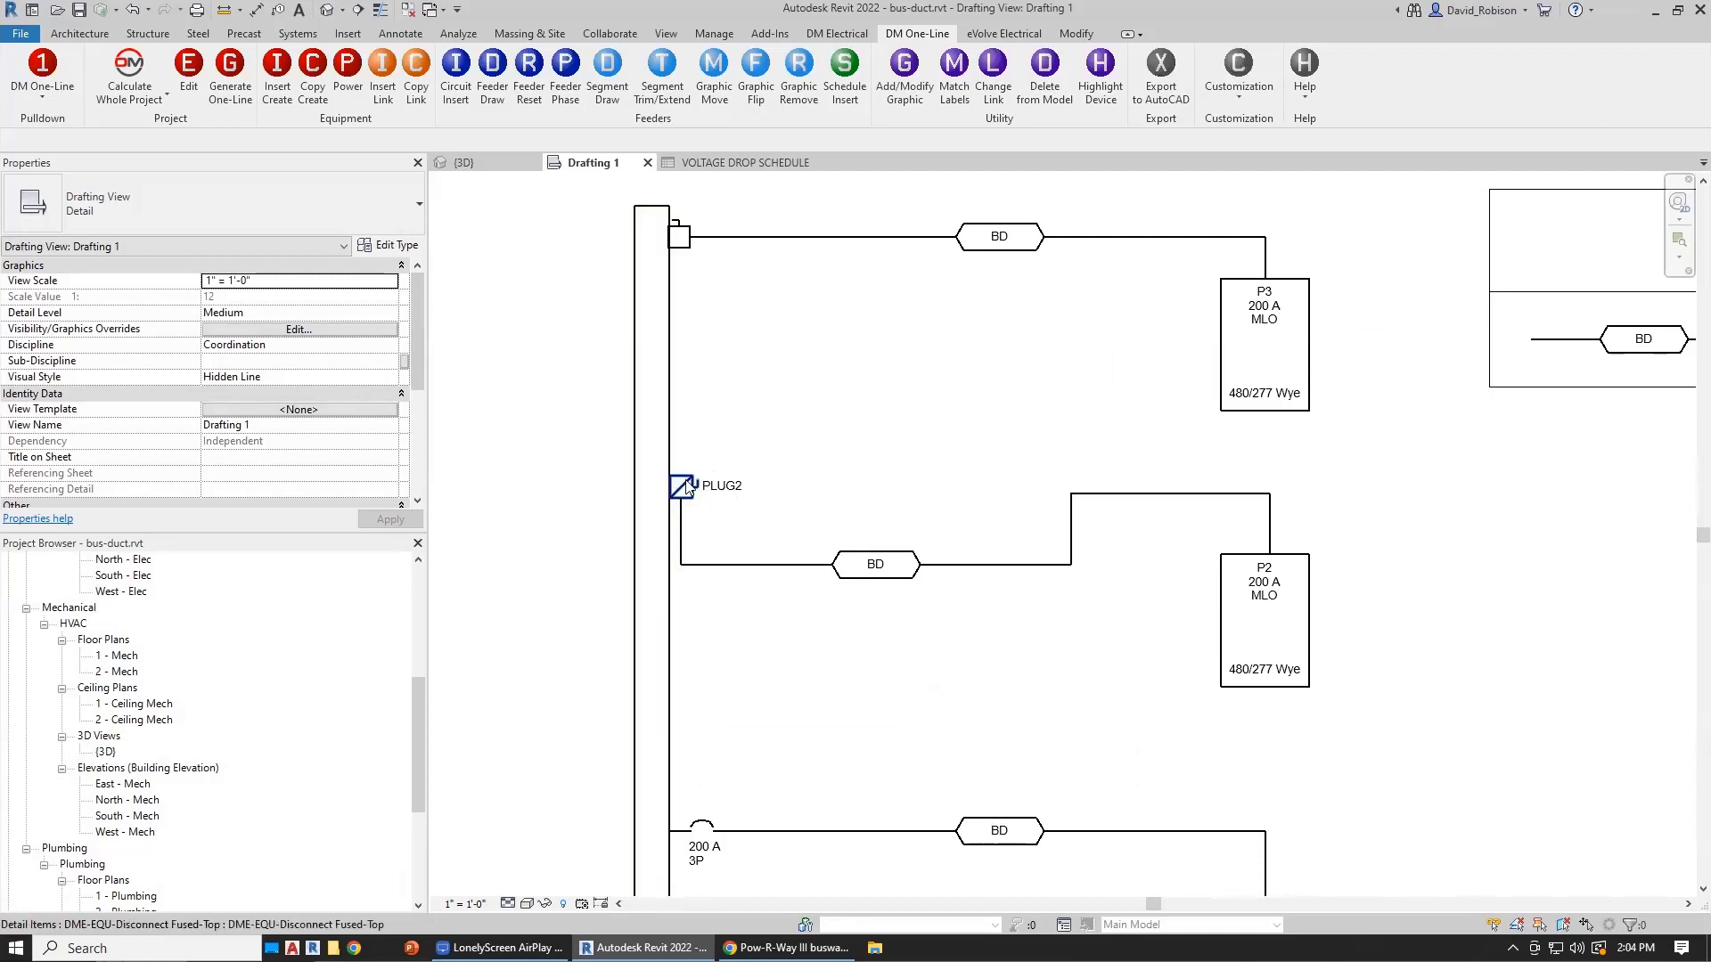
pyautogui.click(686, 487)
pyautogui.scroll(-4, 363, 422)
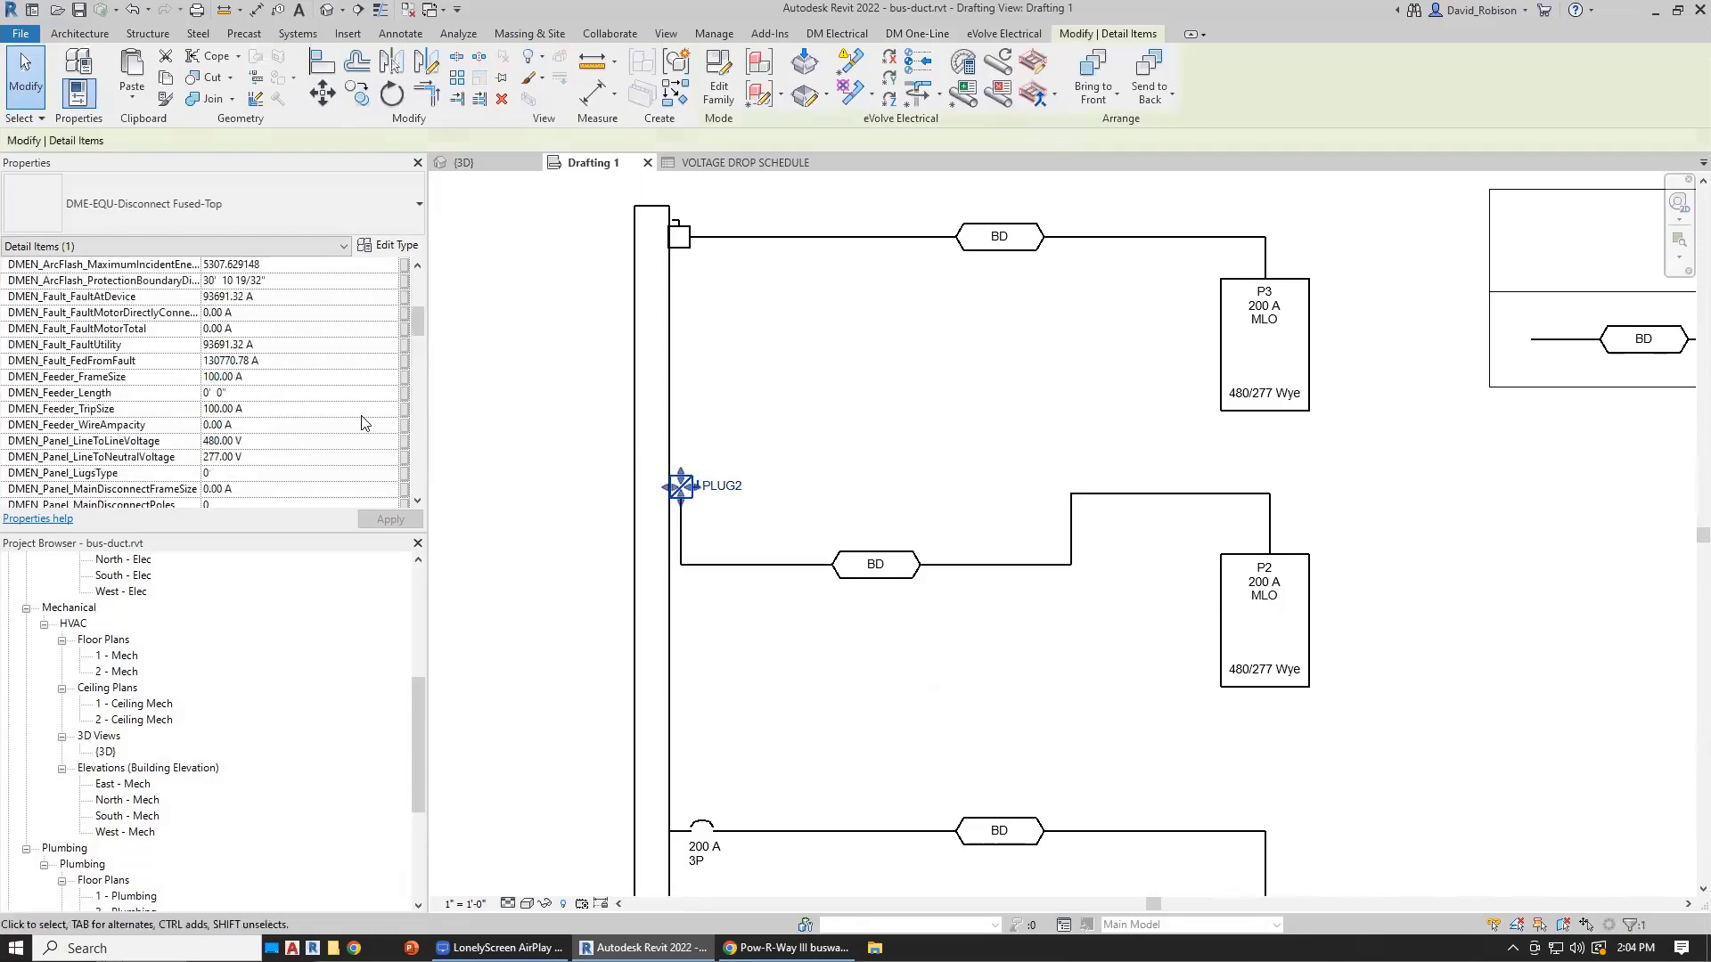
pyautogui.scroll(-12, 364, 422)
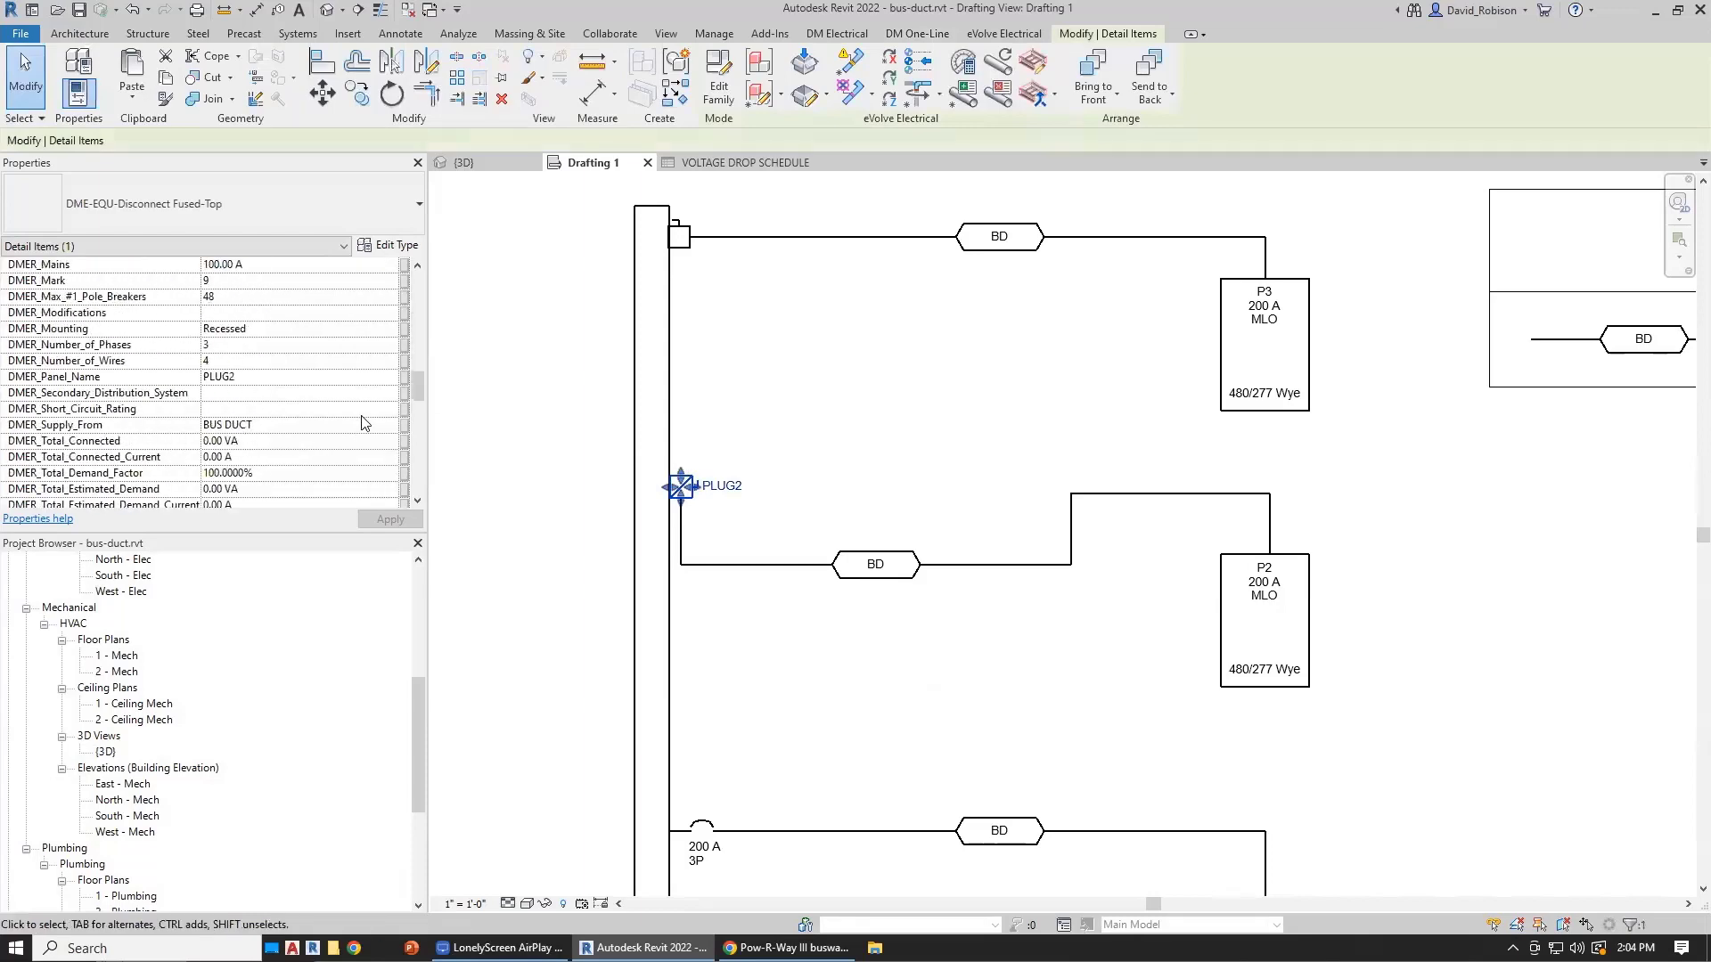
pyautogui.scroll(-12, 363, 422)
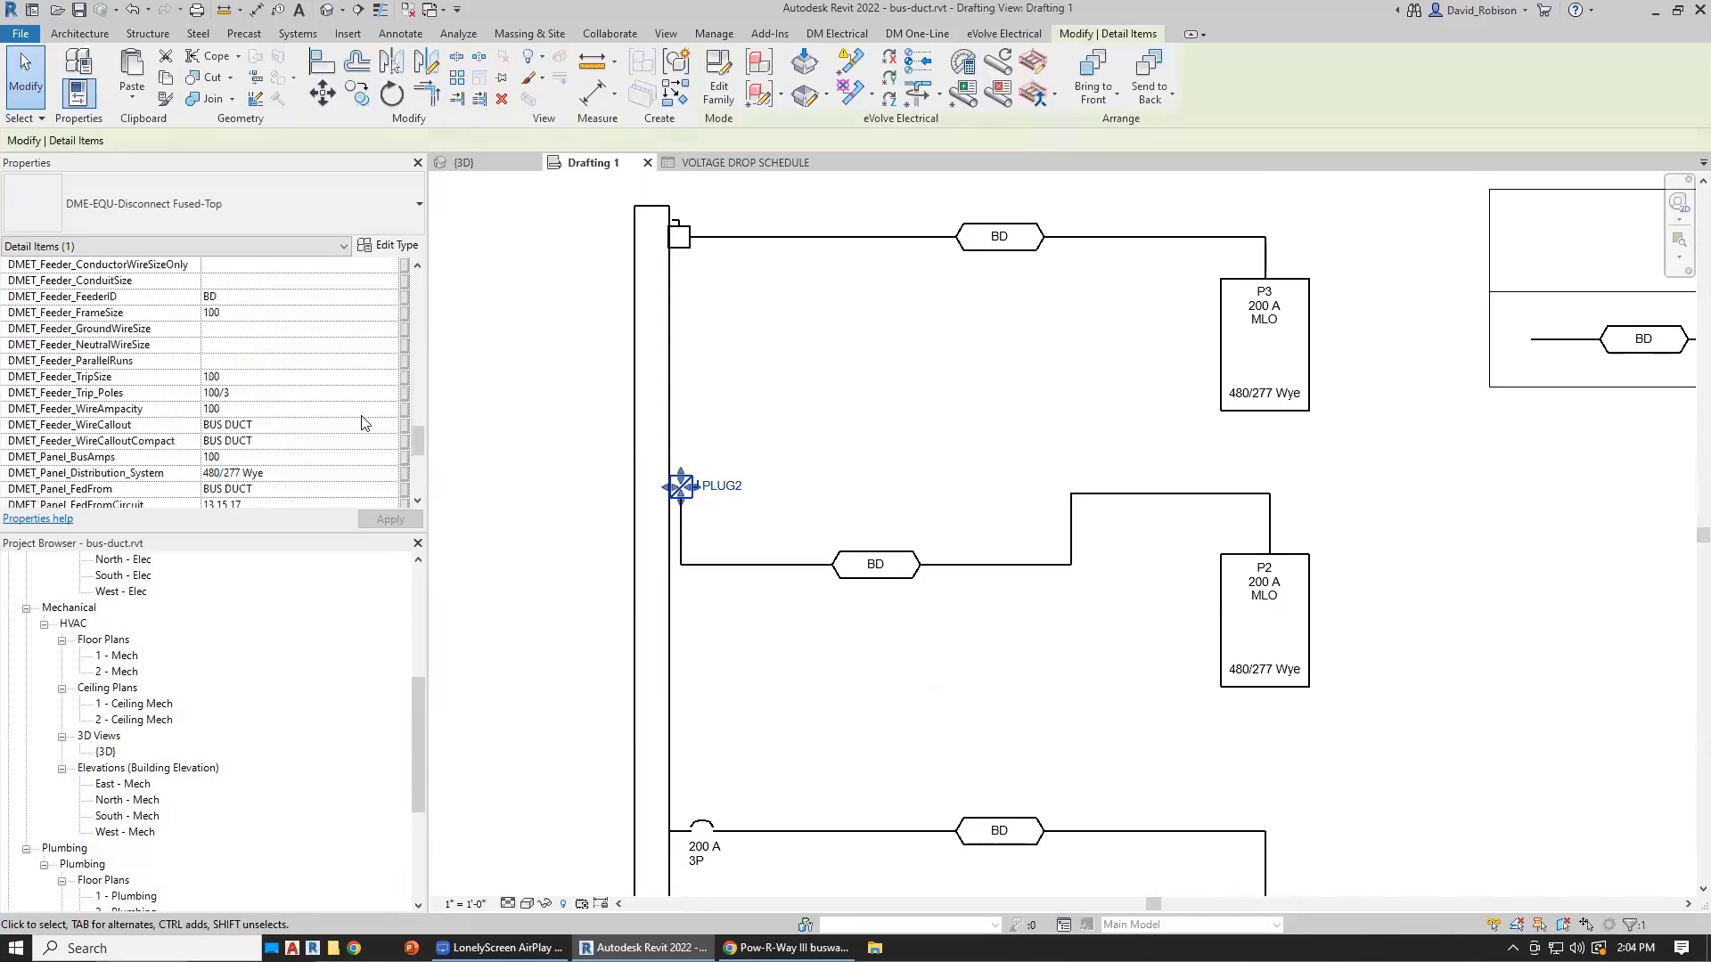
pyautogui.scroll(-6, 364, 422)
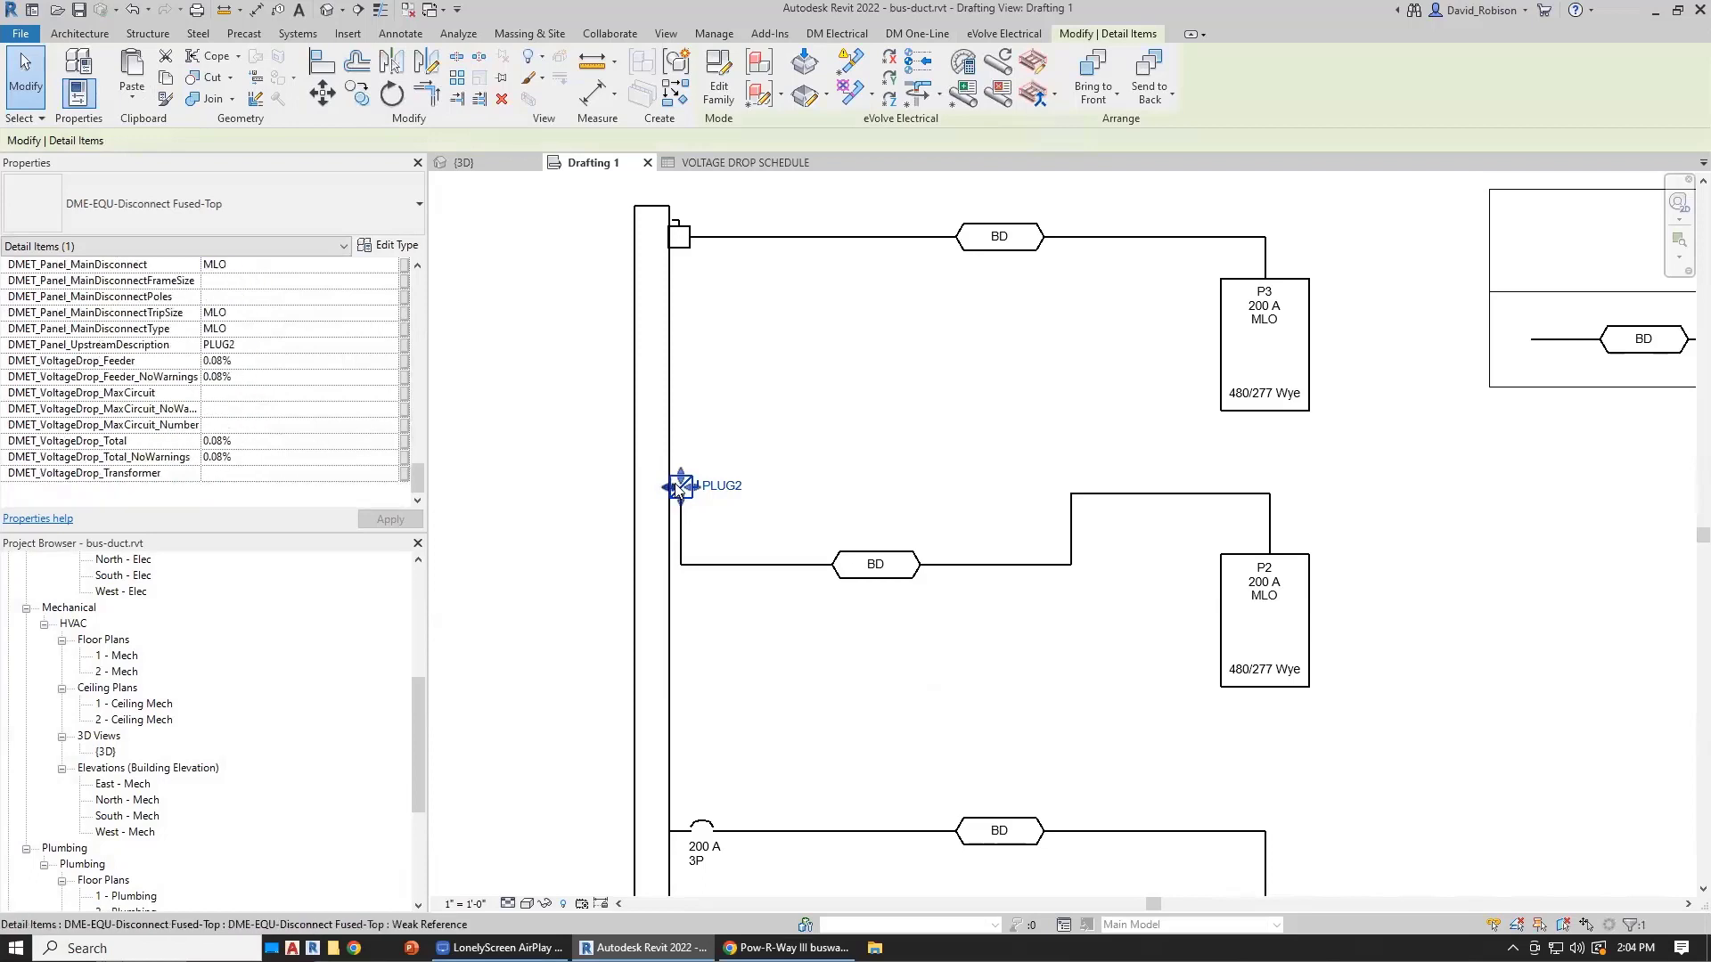
pyautogui.click(1307, 560)
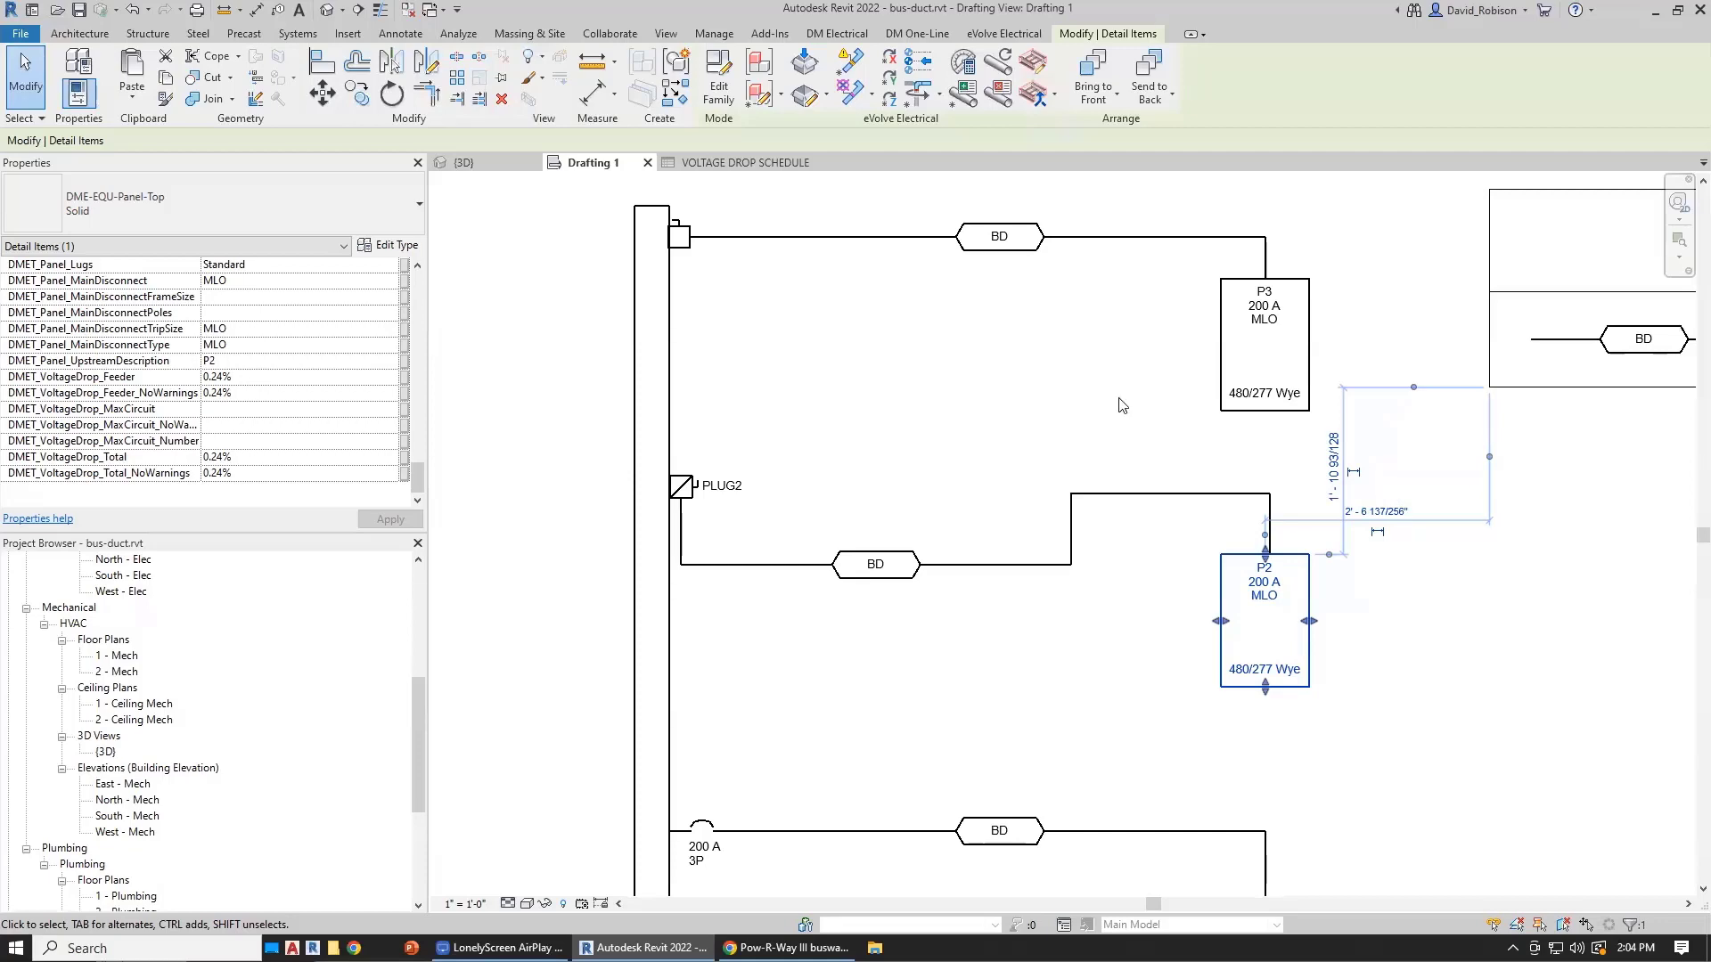
pyautogui.click(1074, 370)
# Step: Change the custom feeder callout of P2 to EATON 225A BUS DUCT DIFFERENT, keeping its feeder ID BD
pyautogui.scroll(-1, 1064, 361)
pyautogui.moveTo(1064, 361); pyautogui.dragTo(919, 375, button='middle')
pyautogui.click(190, 79)
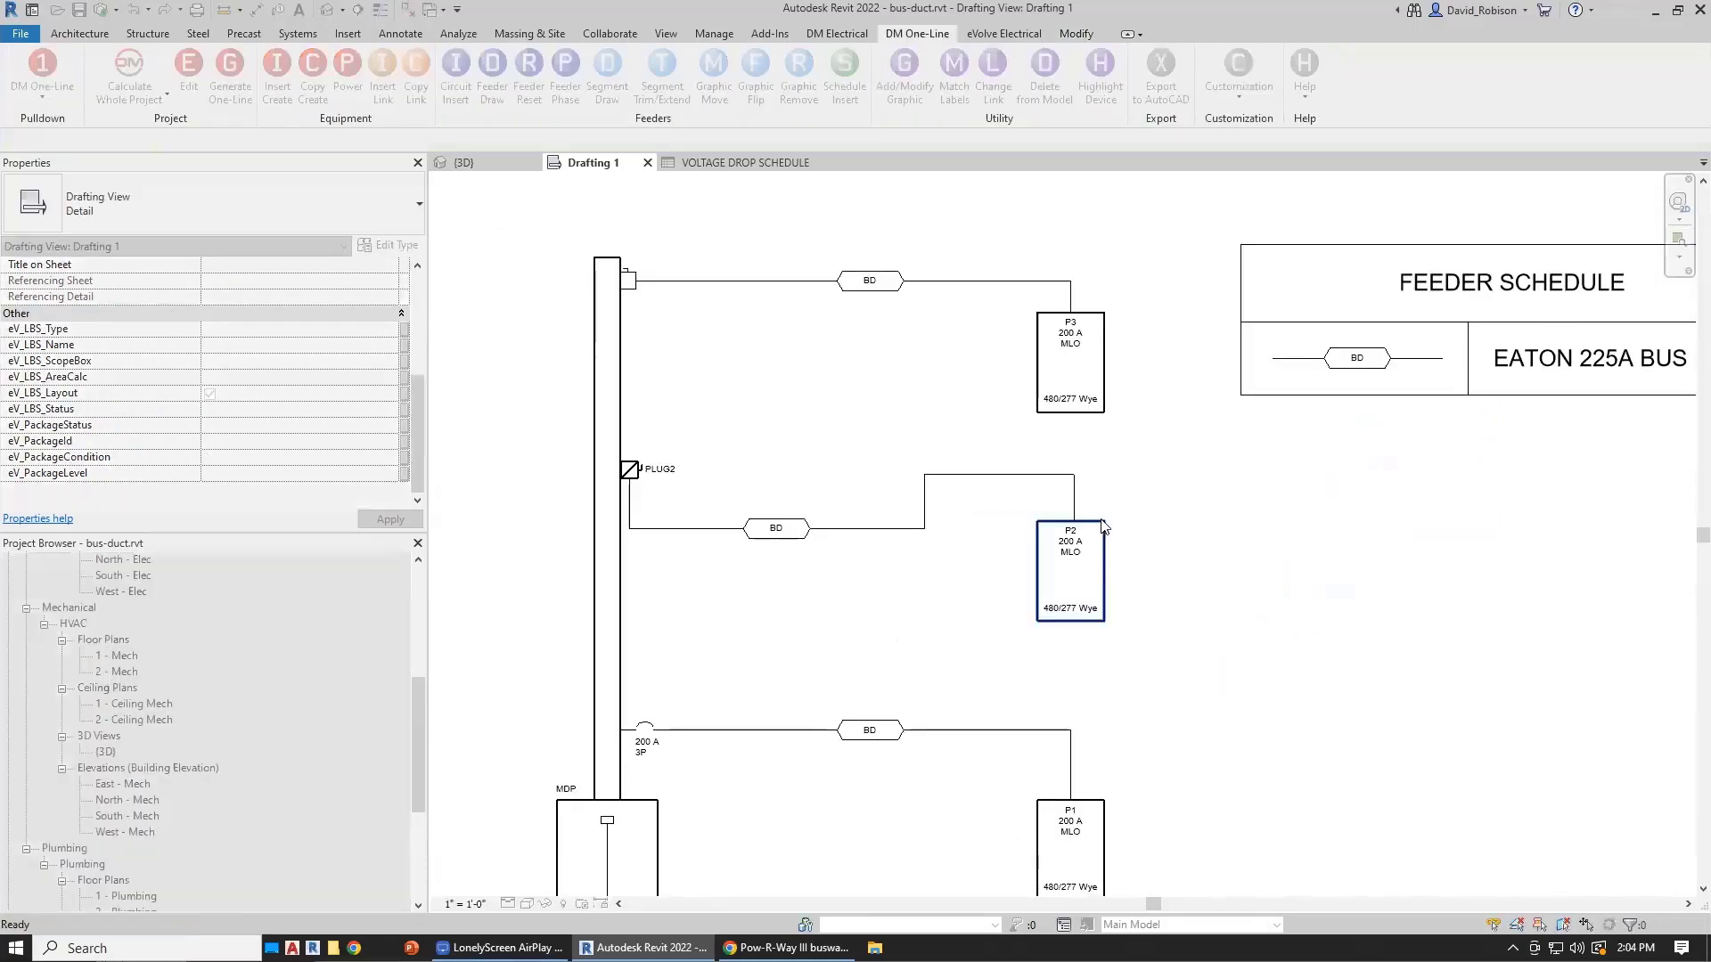
pyautogui.click(1101, 527)
pyautogui.scroll(-7, 1332, 609)
pyautogui.click(1461, 562)
pyautogui.write('DIFFERENT')
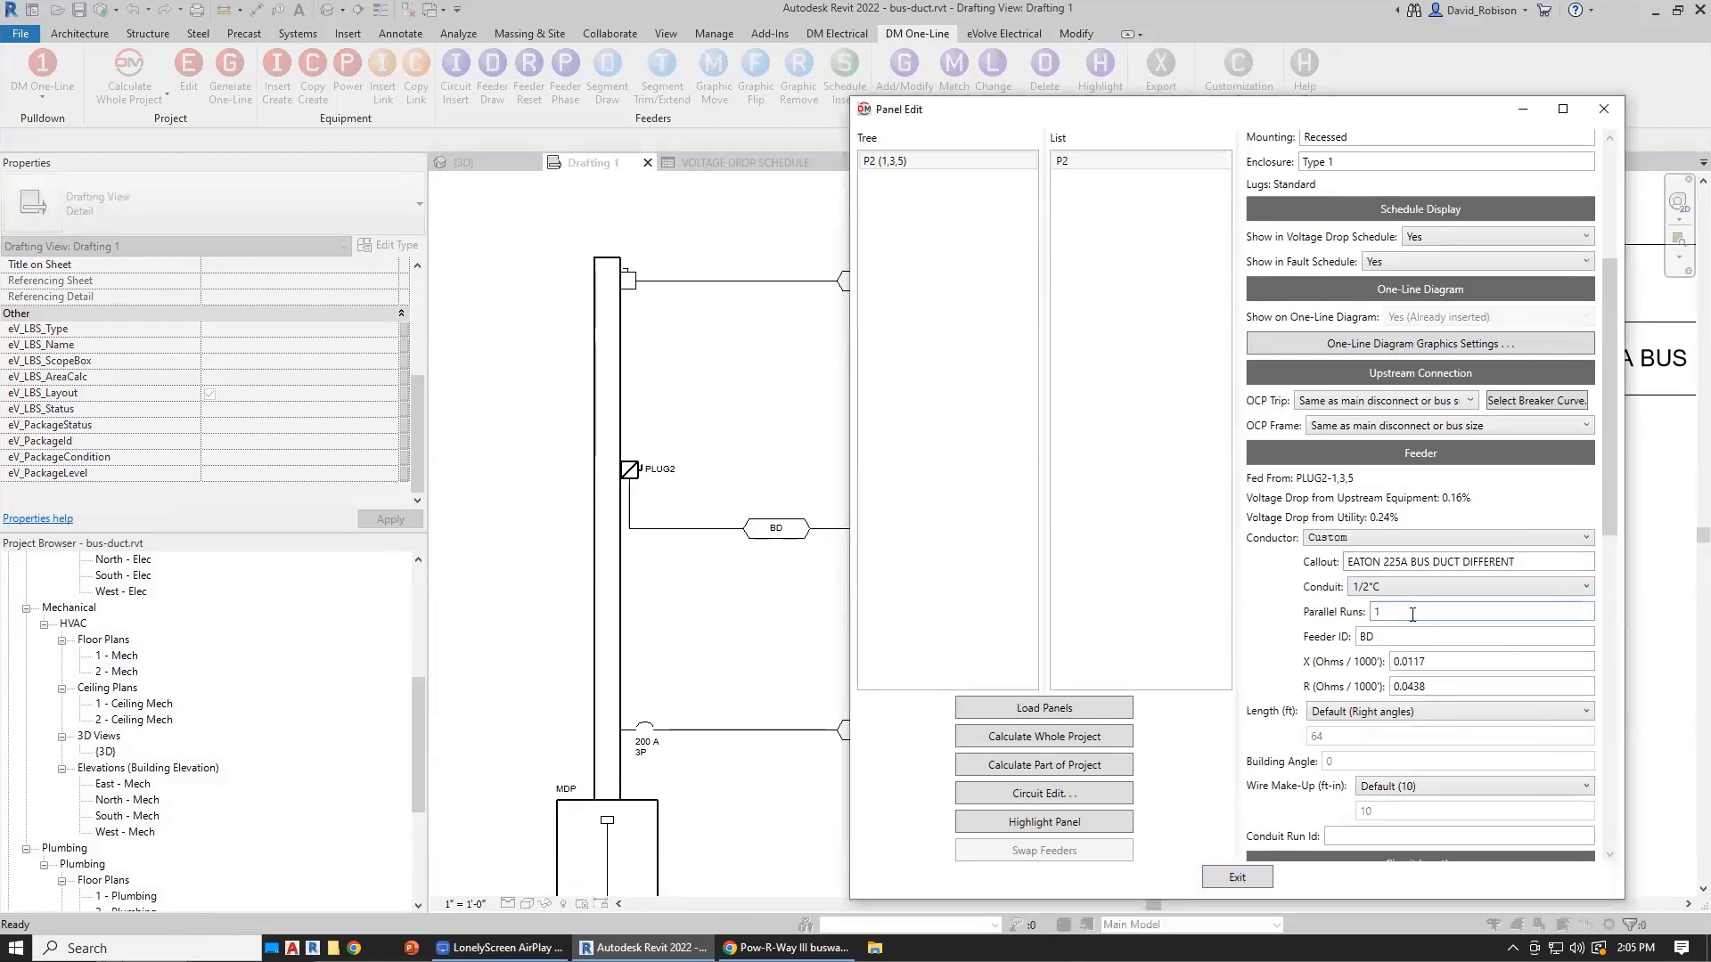
pyautogui.click(1258, 879)
# Step: Recalculate the whole project and review the feeder IDs in the feeder schedule and on the one-line diagram
pyautogui.scroll(-3, 1029, 312)
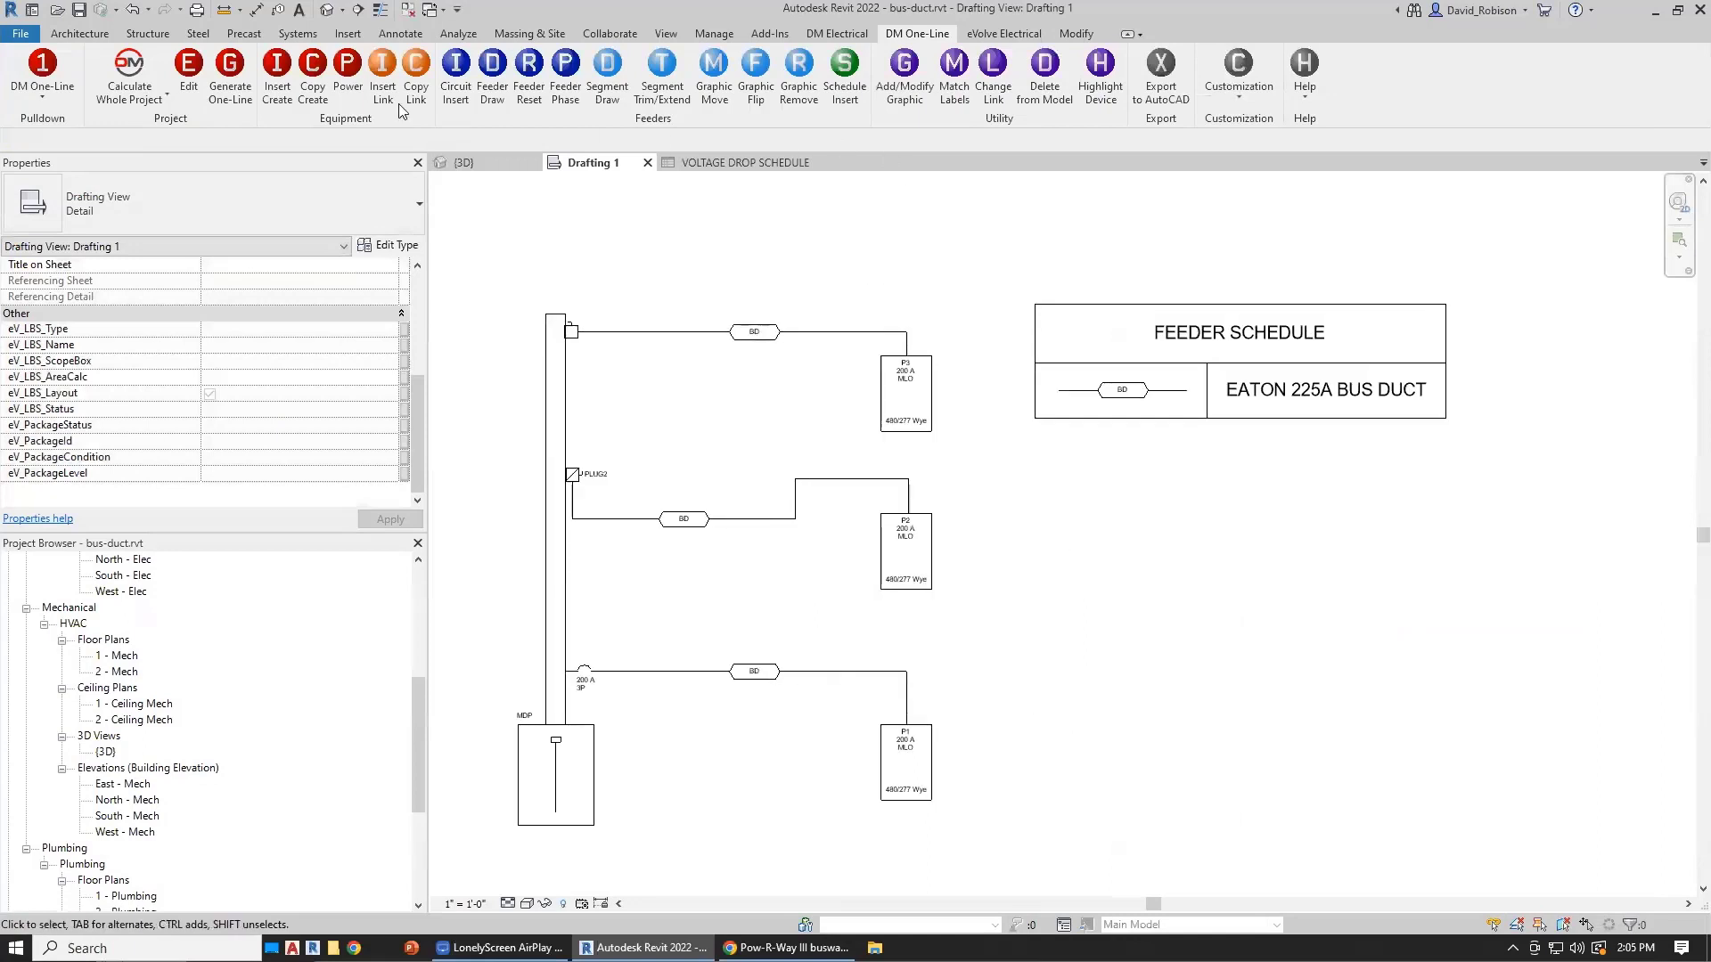
pyautogui.click(129, 67)
pyautogui.click(835, 455)
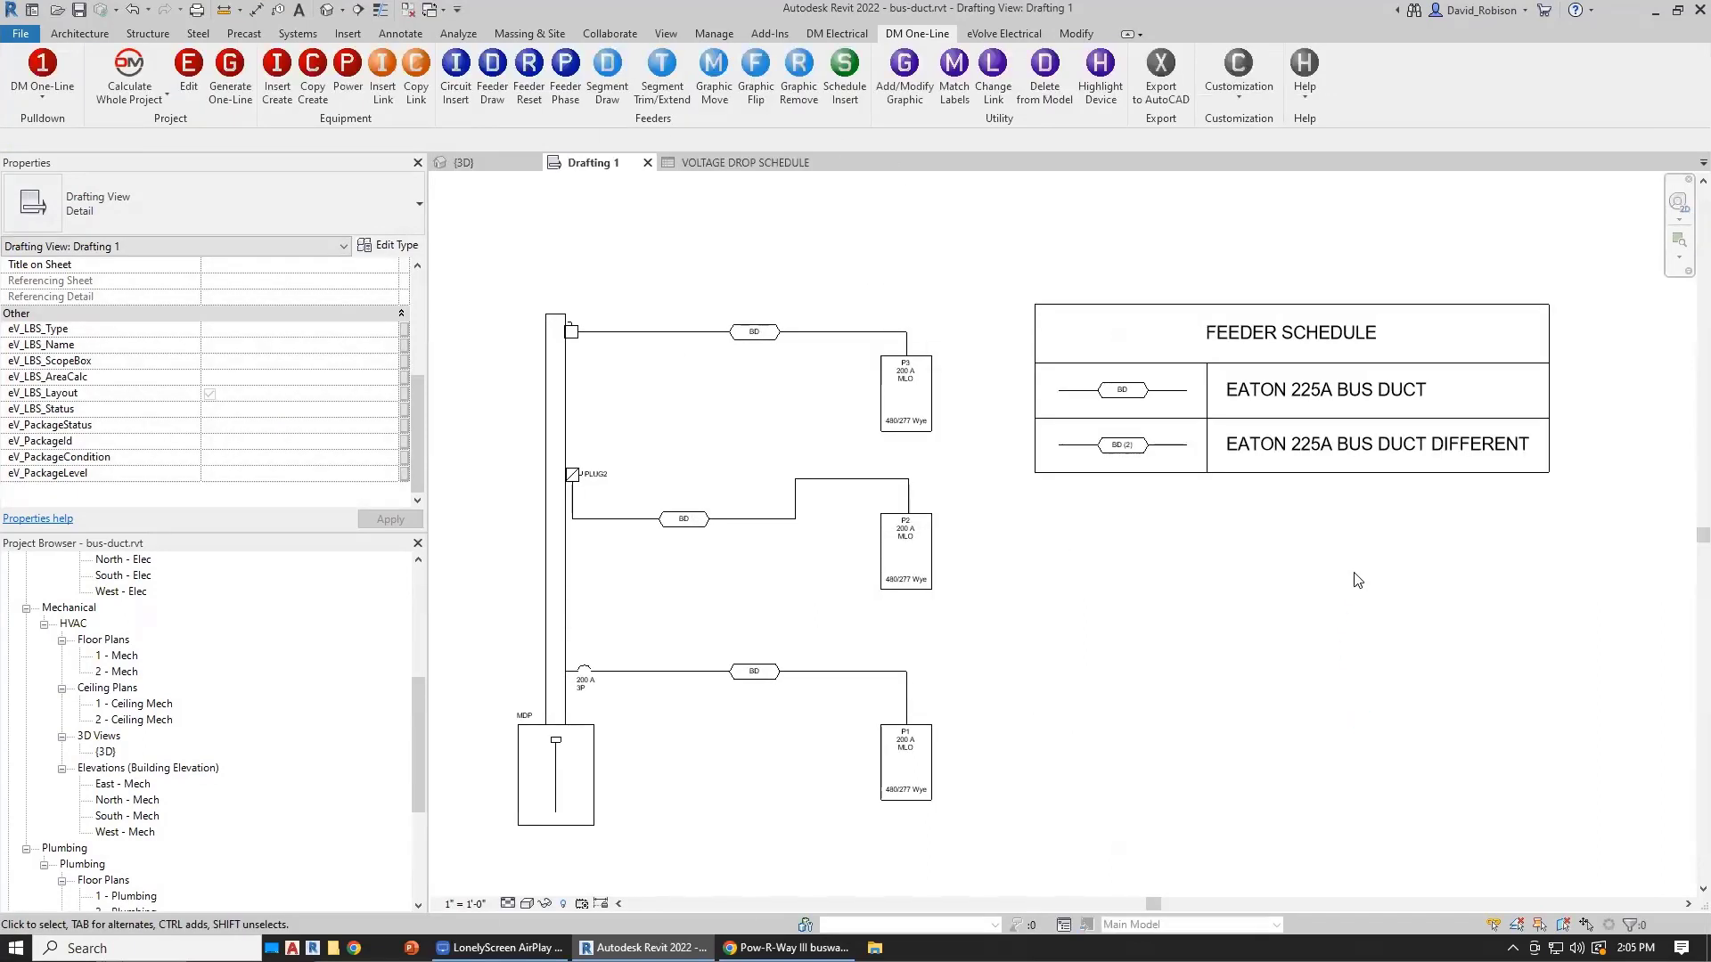
pyautogui.scroll(2, 1111, 392)
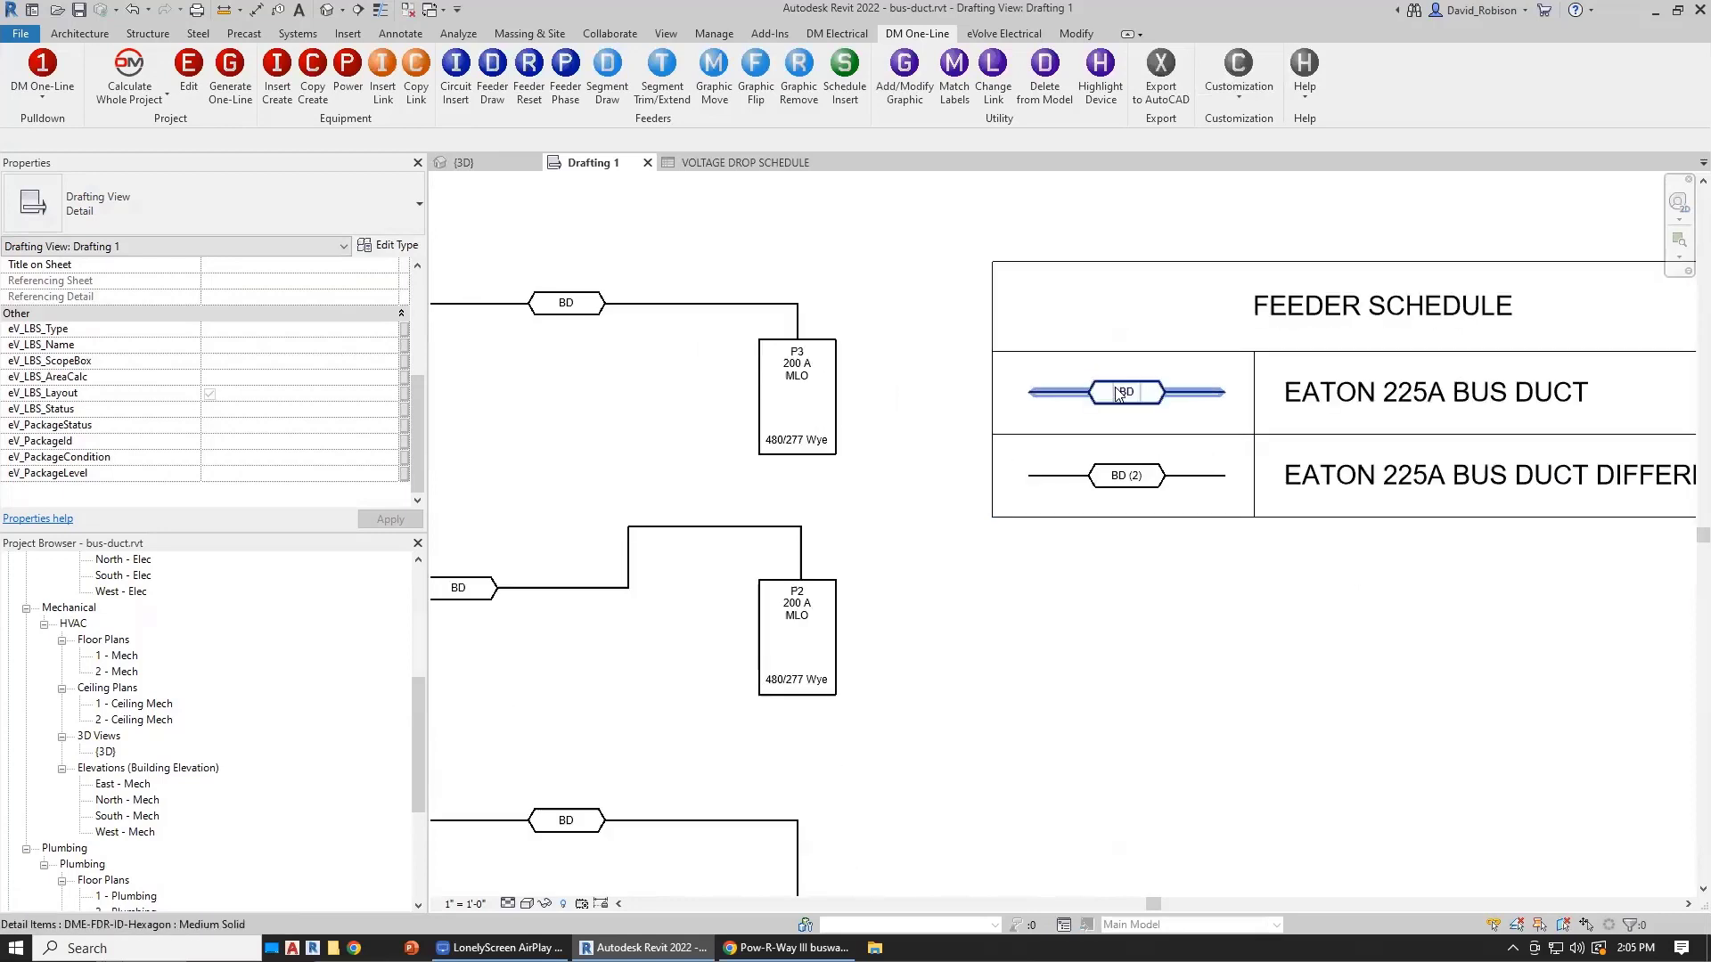
pyautogui.scroll(-1, 1111, 403)
pyautogui.moveTo(1216, 467); pyautogui.dragTo(1276, 456, button='middle')
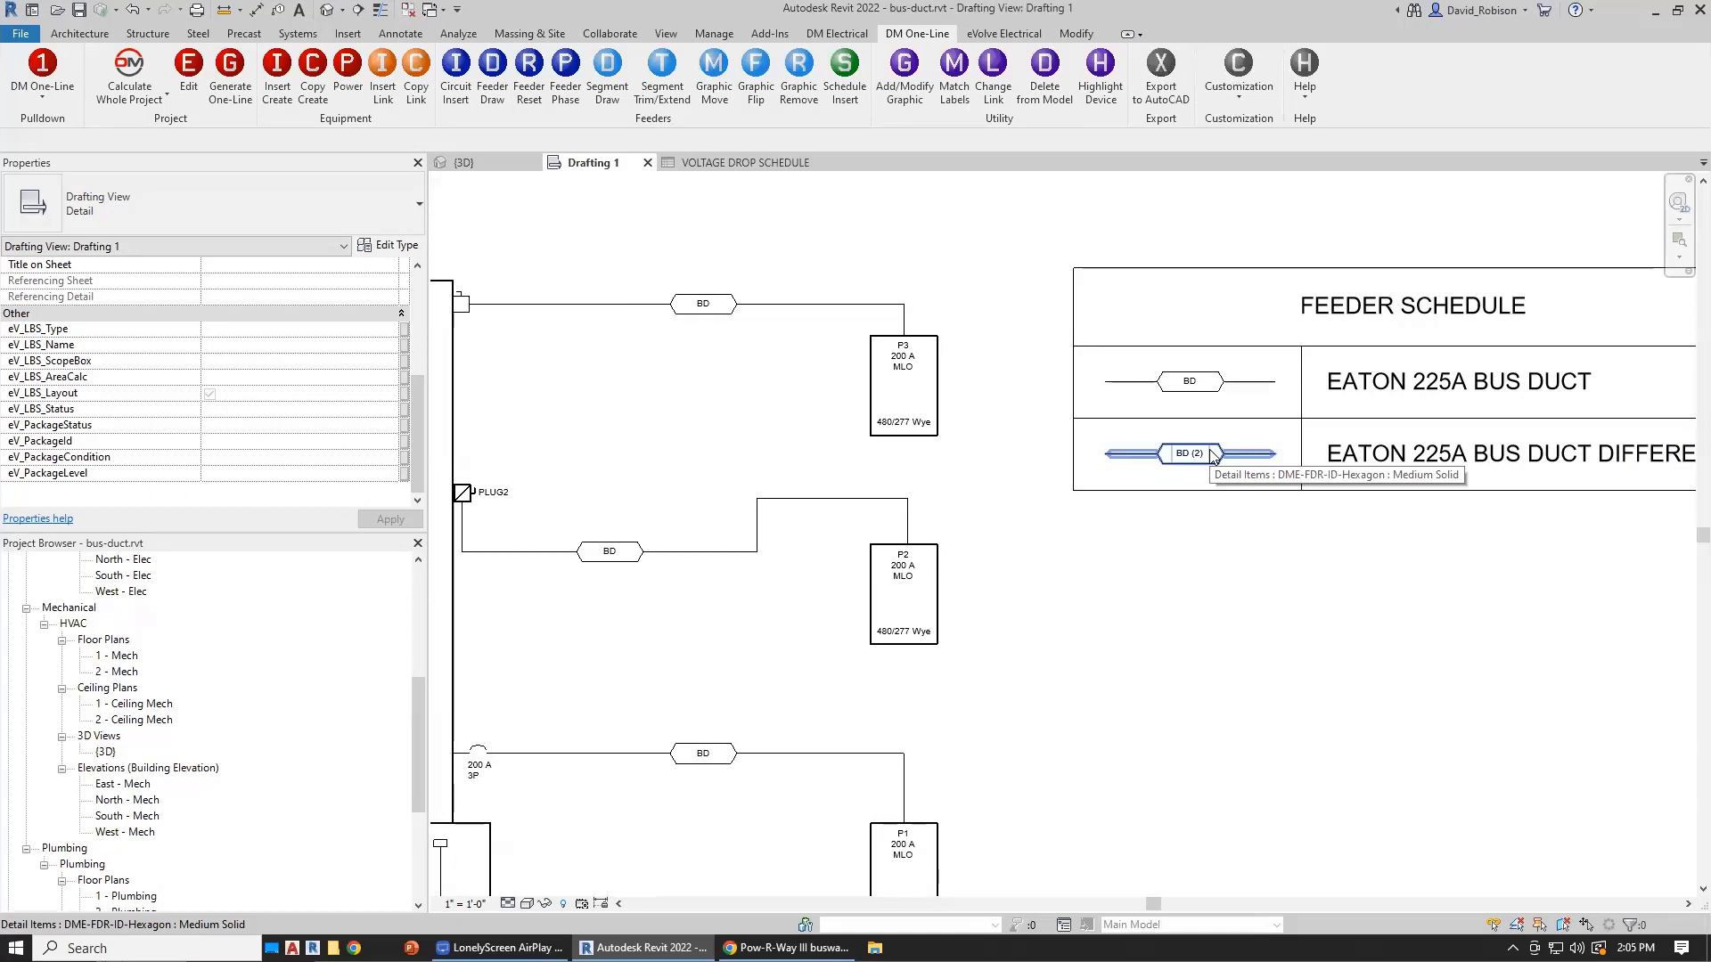
pyautogui.moveTo(1299, 670); pyautogui.dragTo(1345, 580, button='middle')
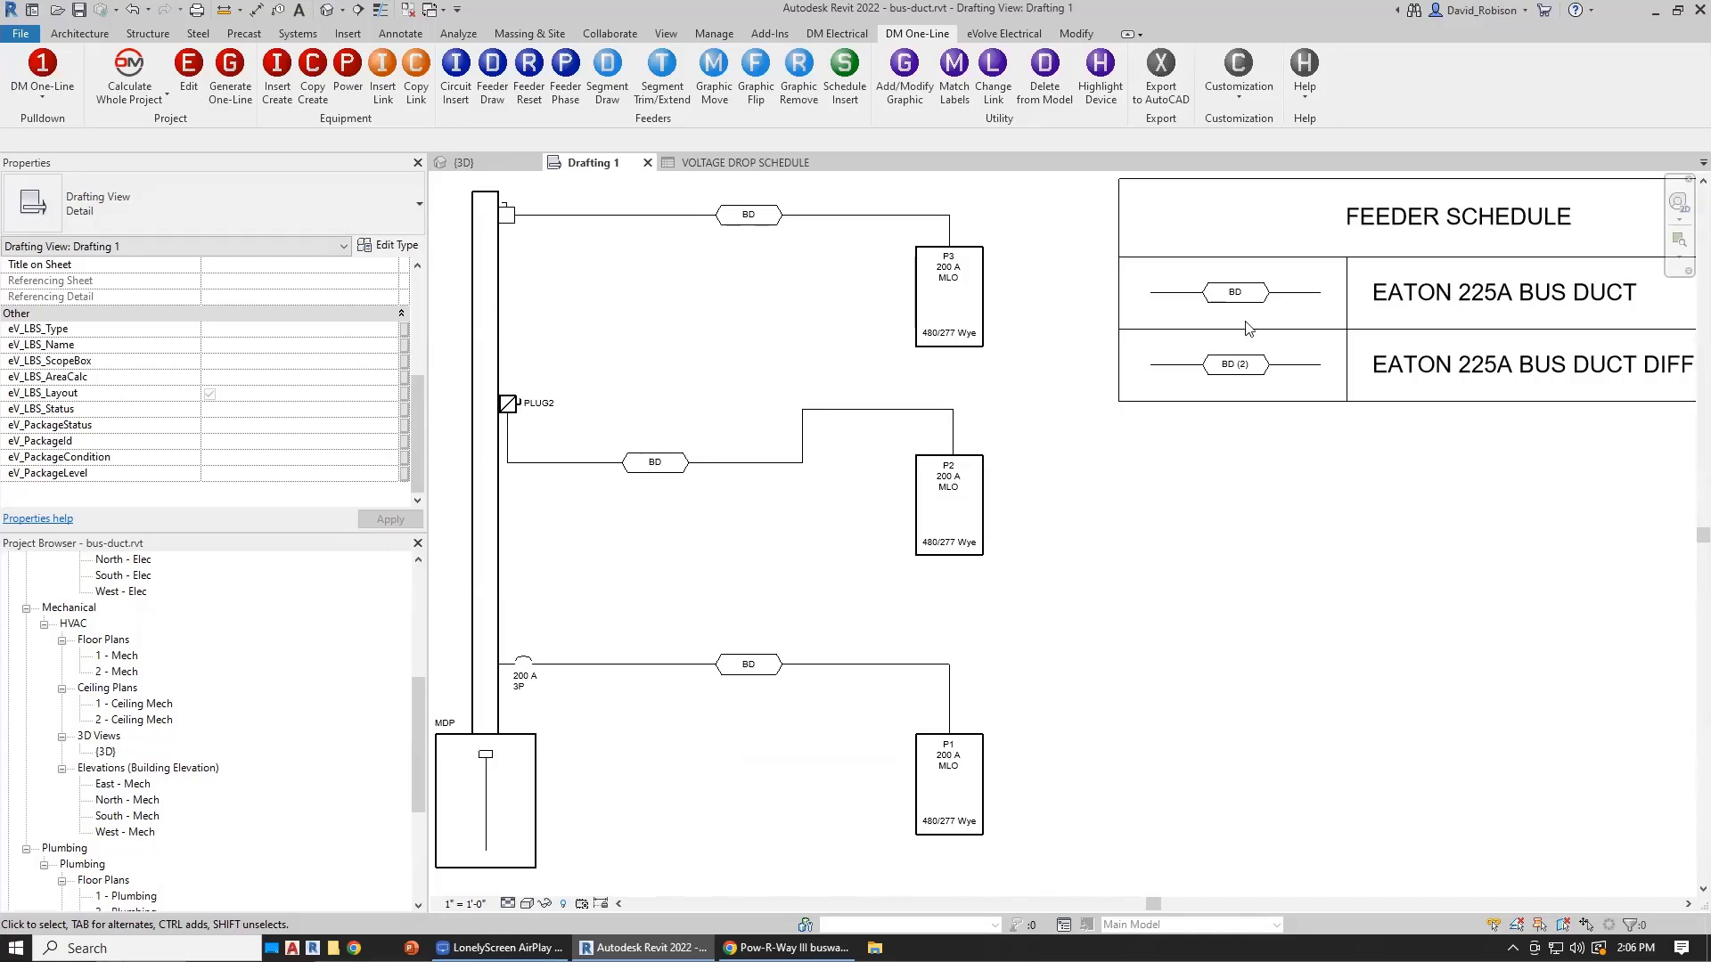
# Step: Examine the definition and feeder settings of P1, PLUG1, BUS DUCT and P2 in the panel tree of Panel Edit
pyautogui.click(836, 33)
pyautogui.click(187, 80)
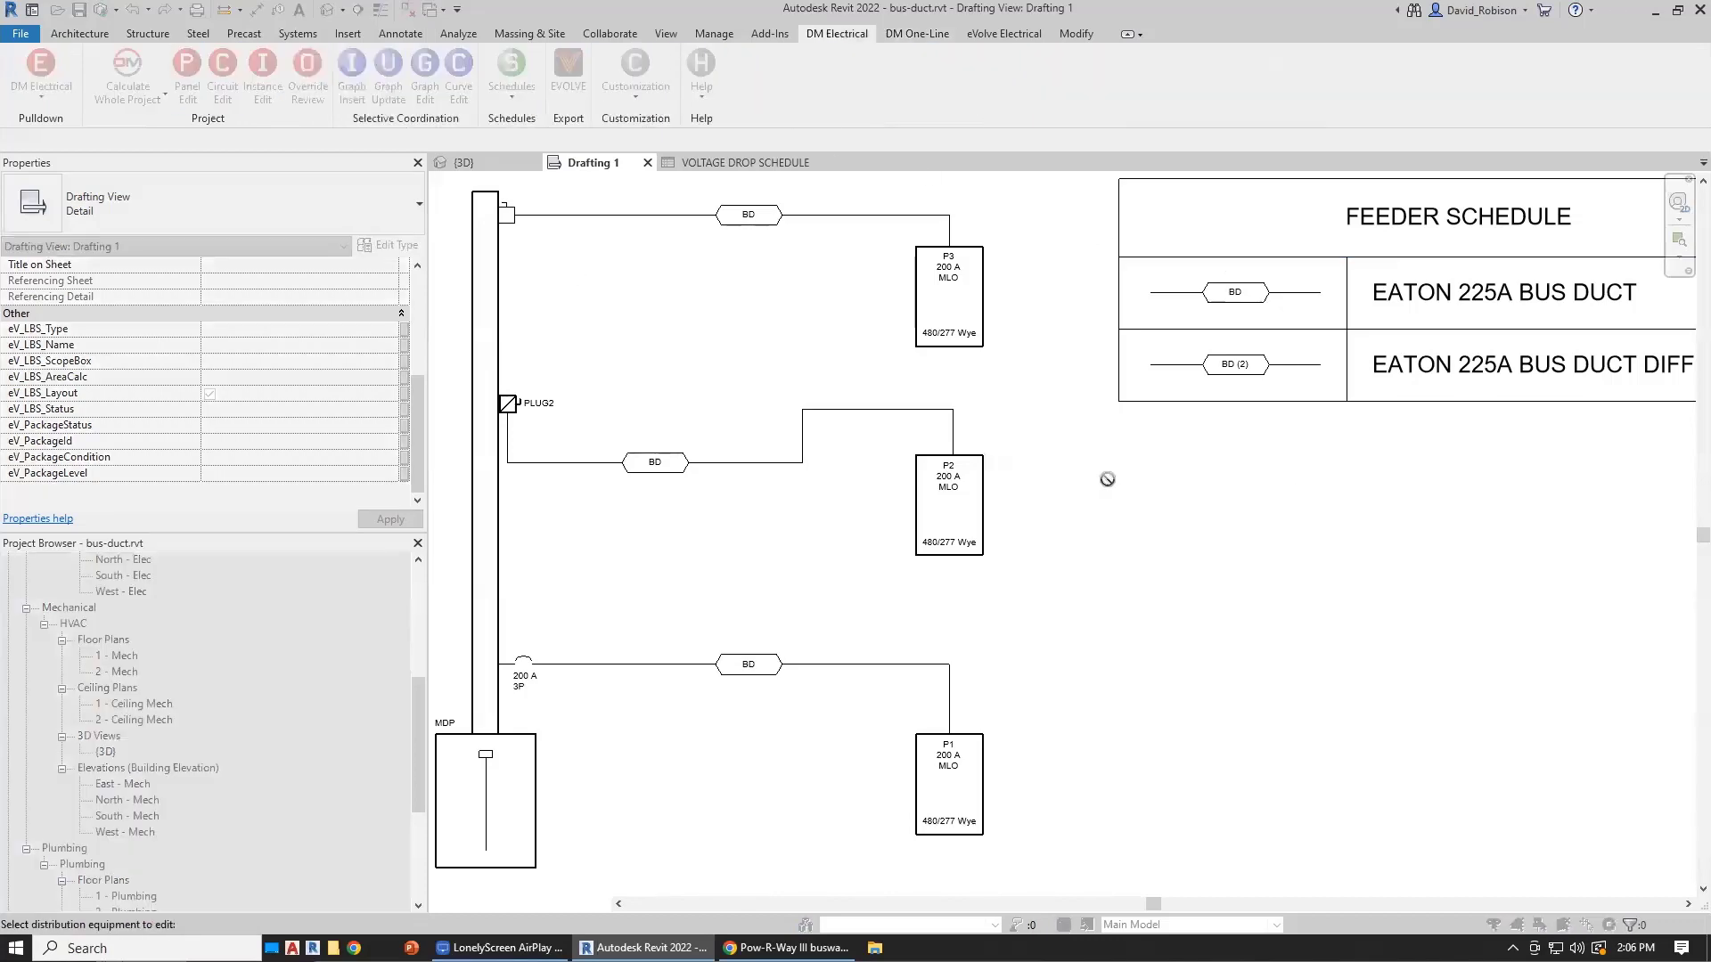
pyautogui.press('Escape')
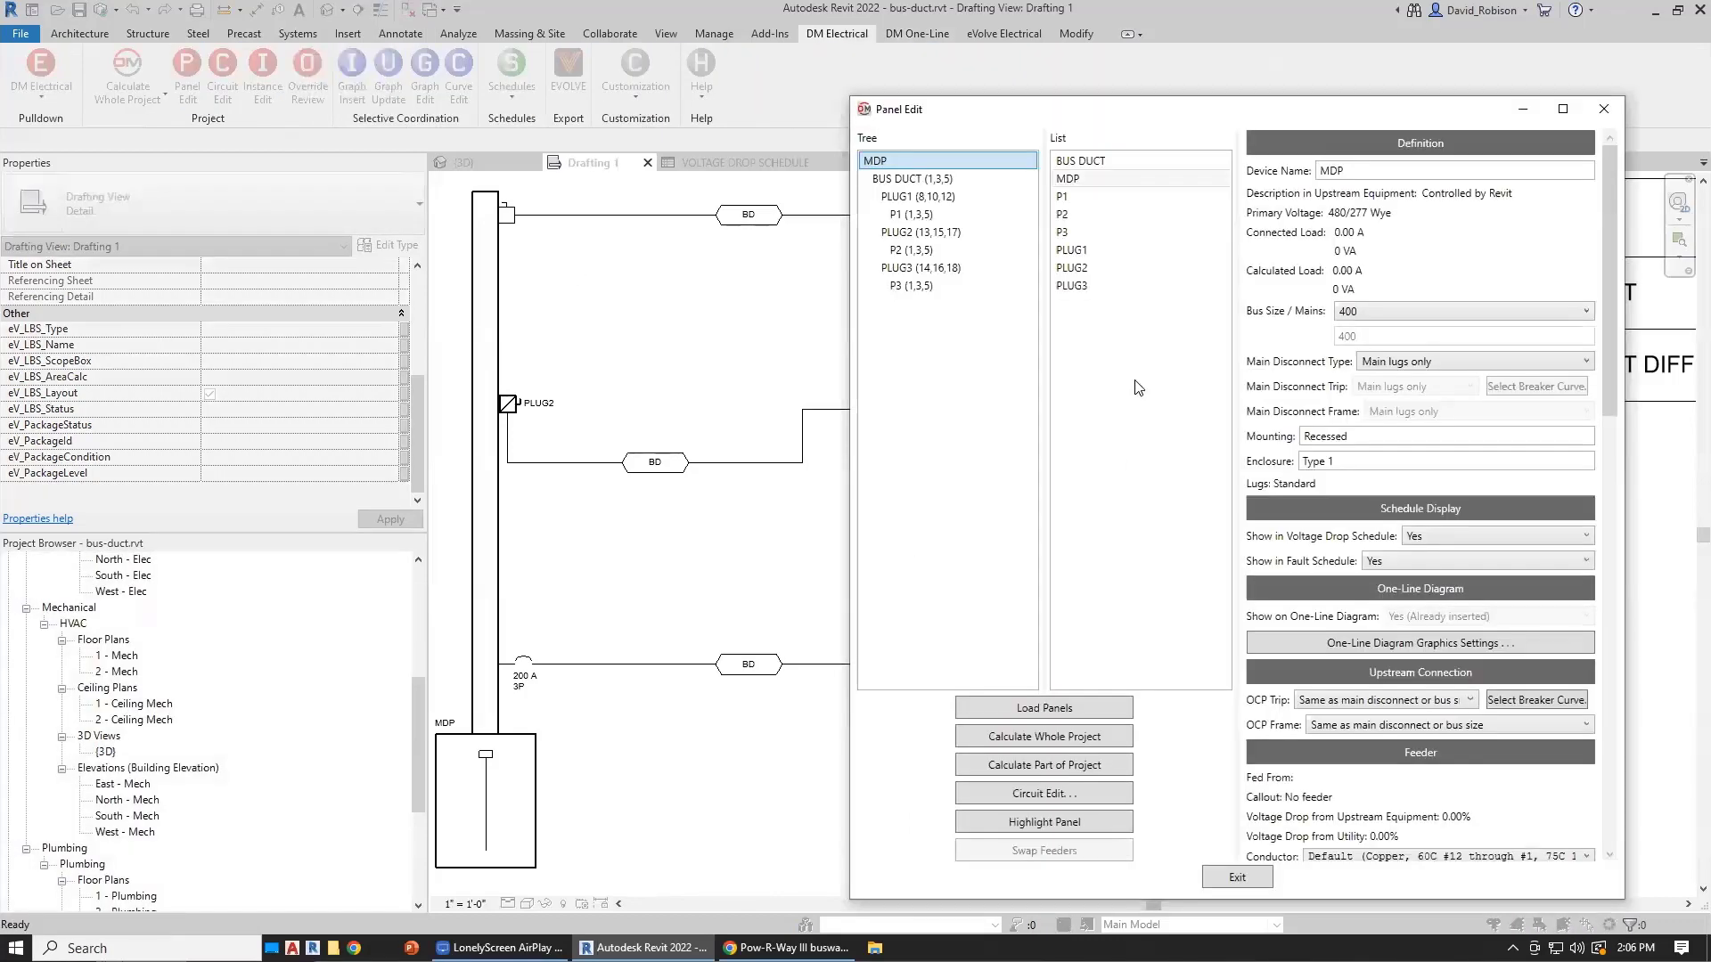
pyautogui.click(936, 217)
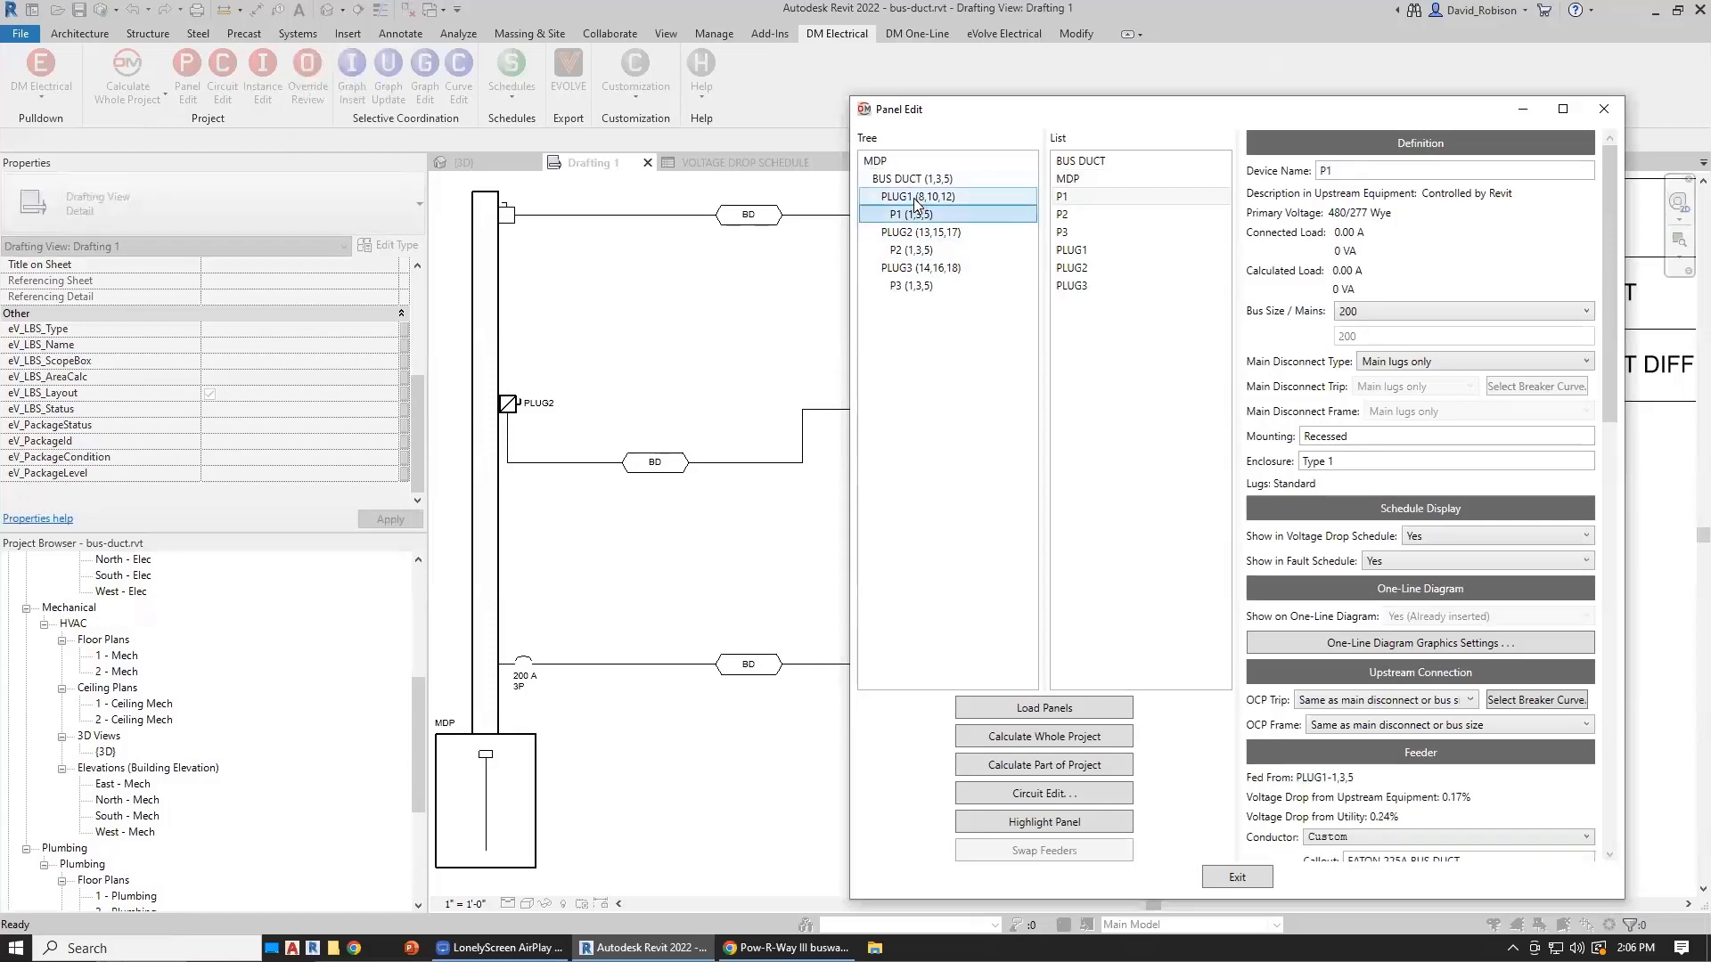
pyautogui.click(916, 197)
pyautogui.click(916, 179)
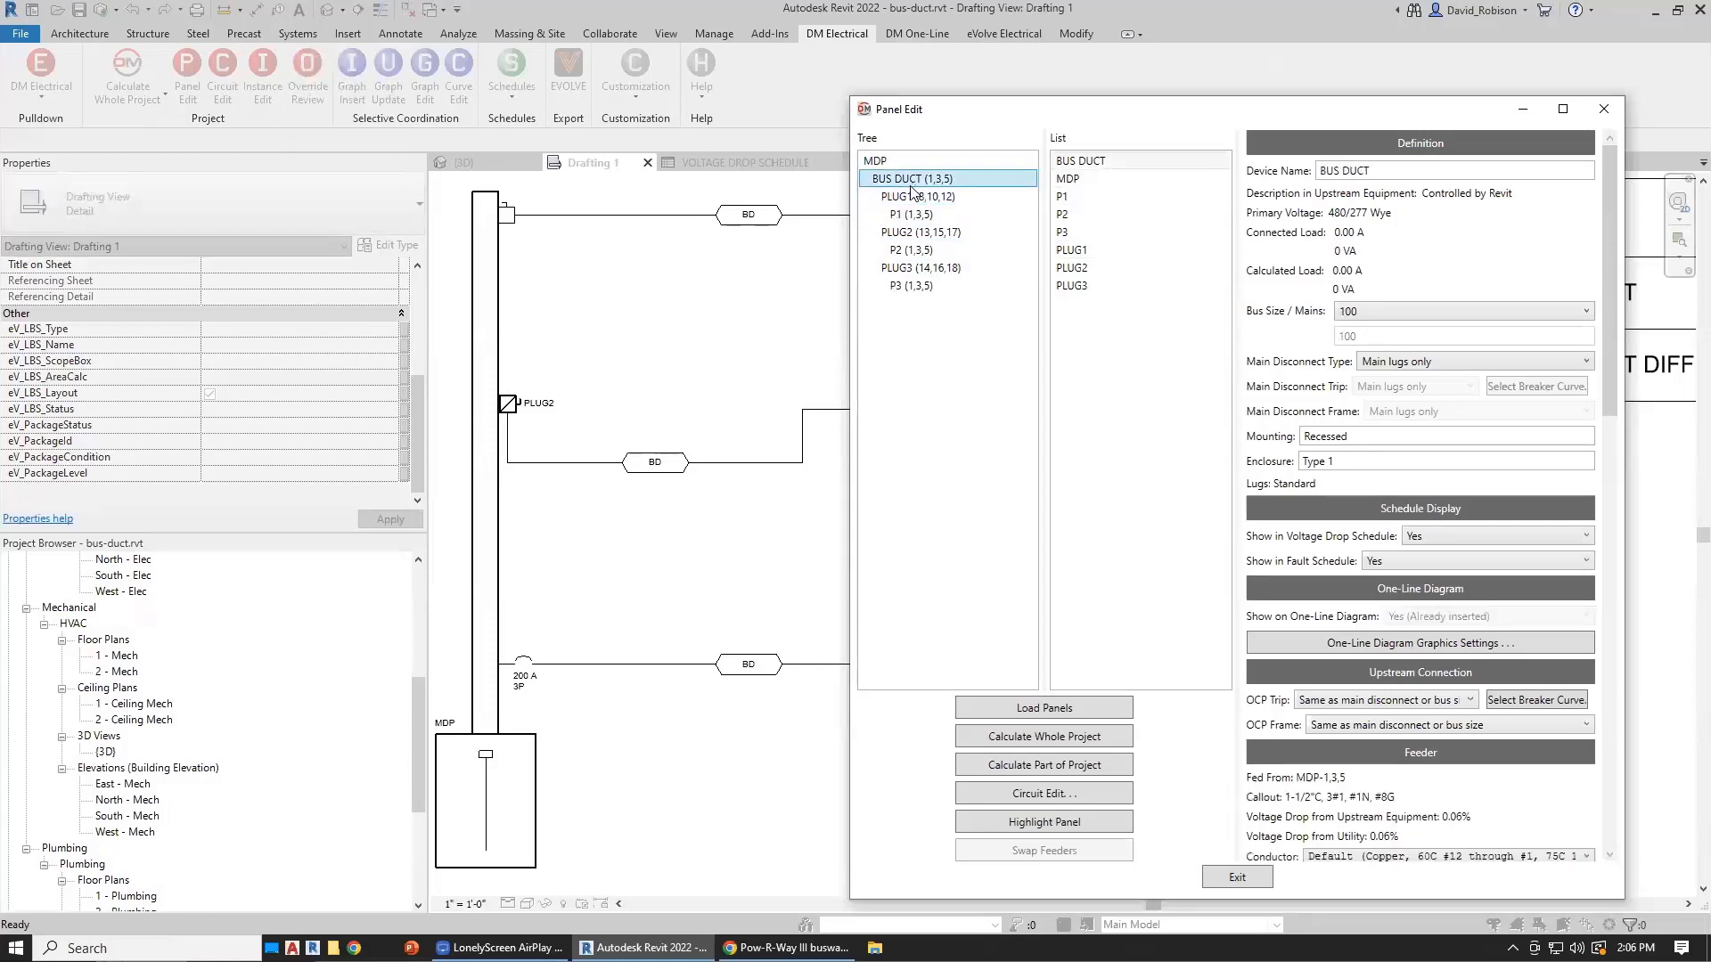
pyautogui.click(918, 251)
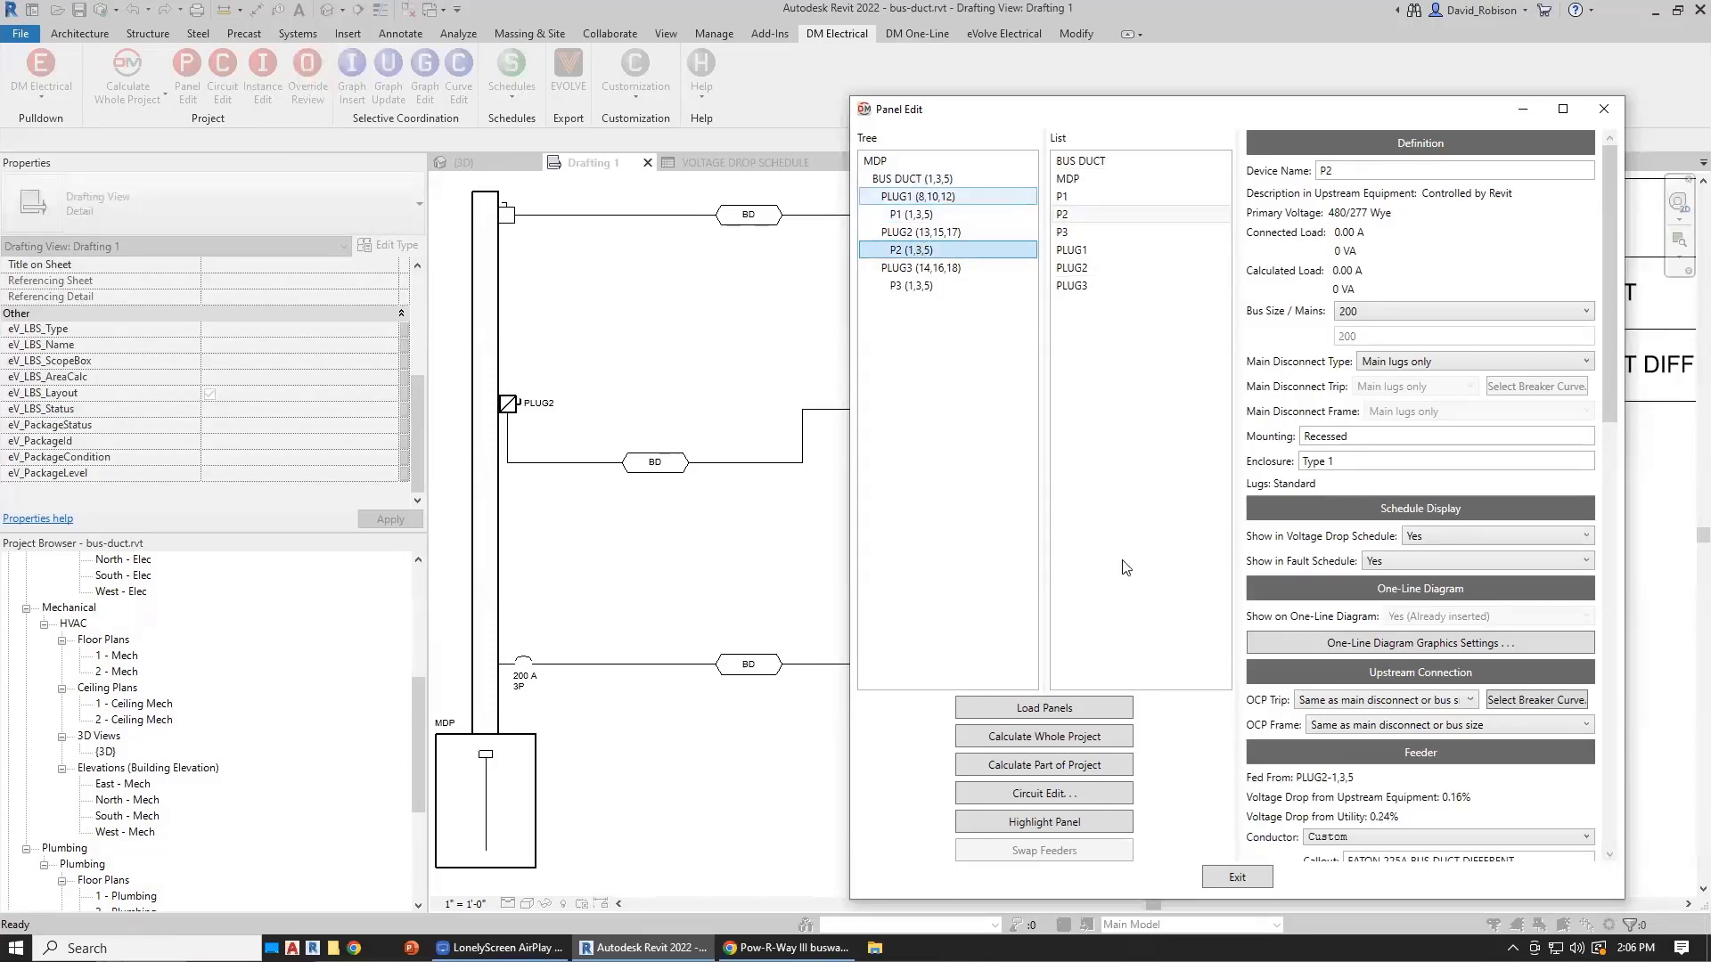
pyautogui.click(1237, 877)
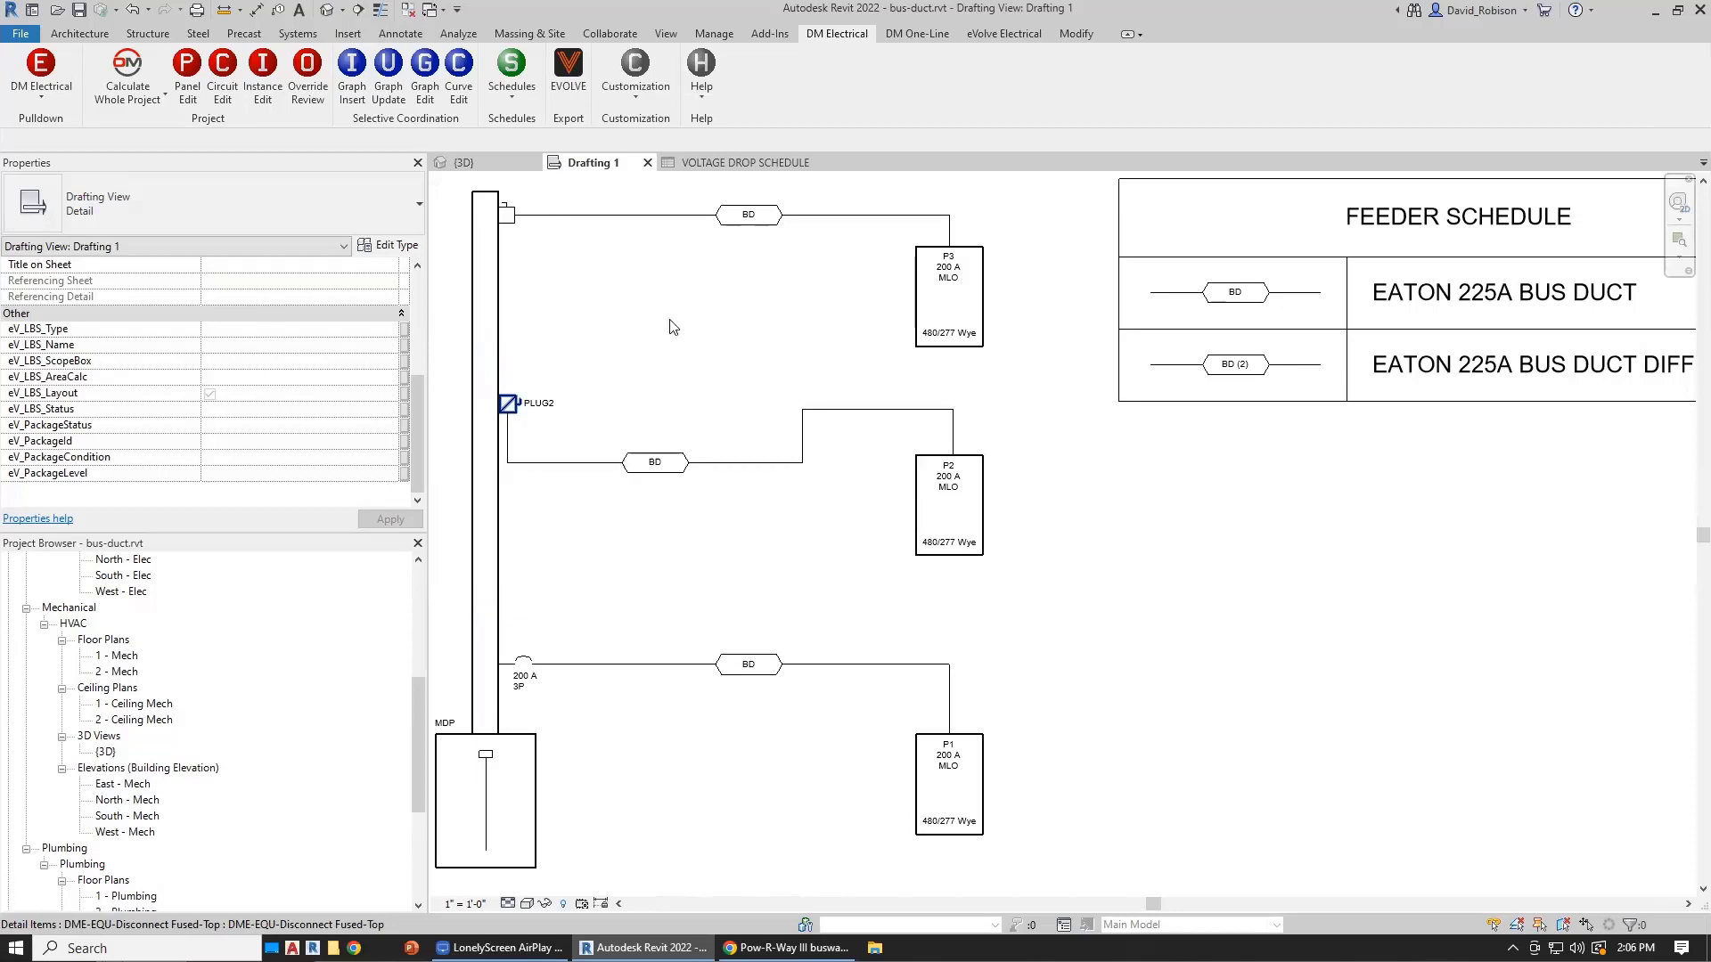
# Step: In the 3D view, feed the PLUG2 equipment node from PLUG1 and check its place in the panel tree
pyautogui.click(492, 168)
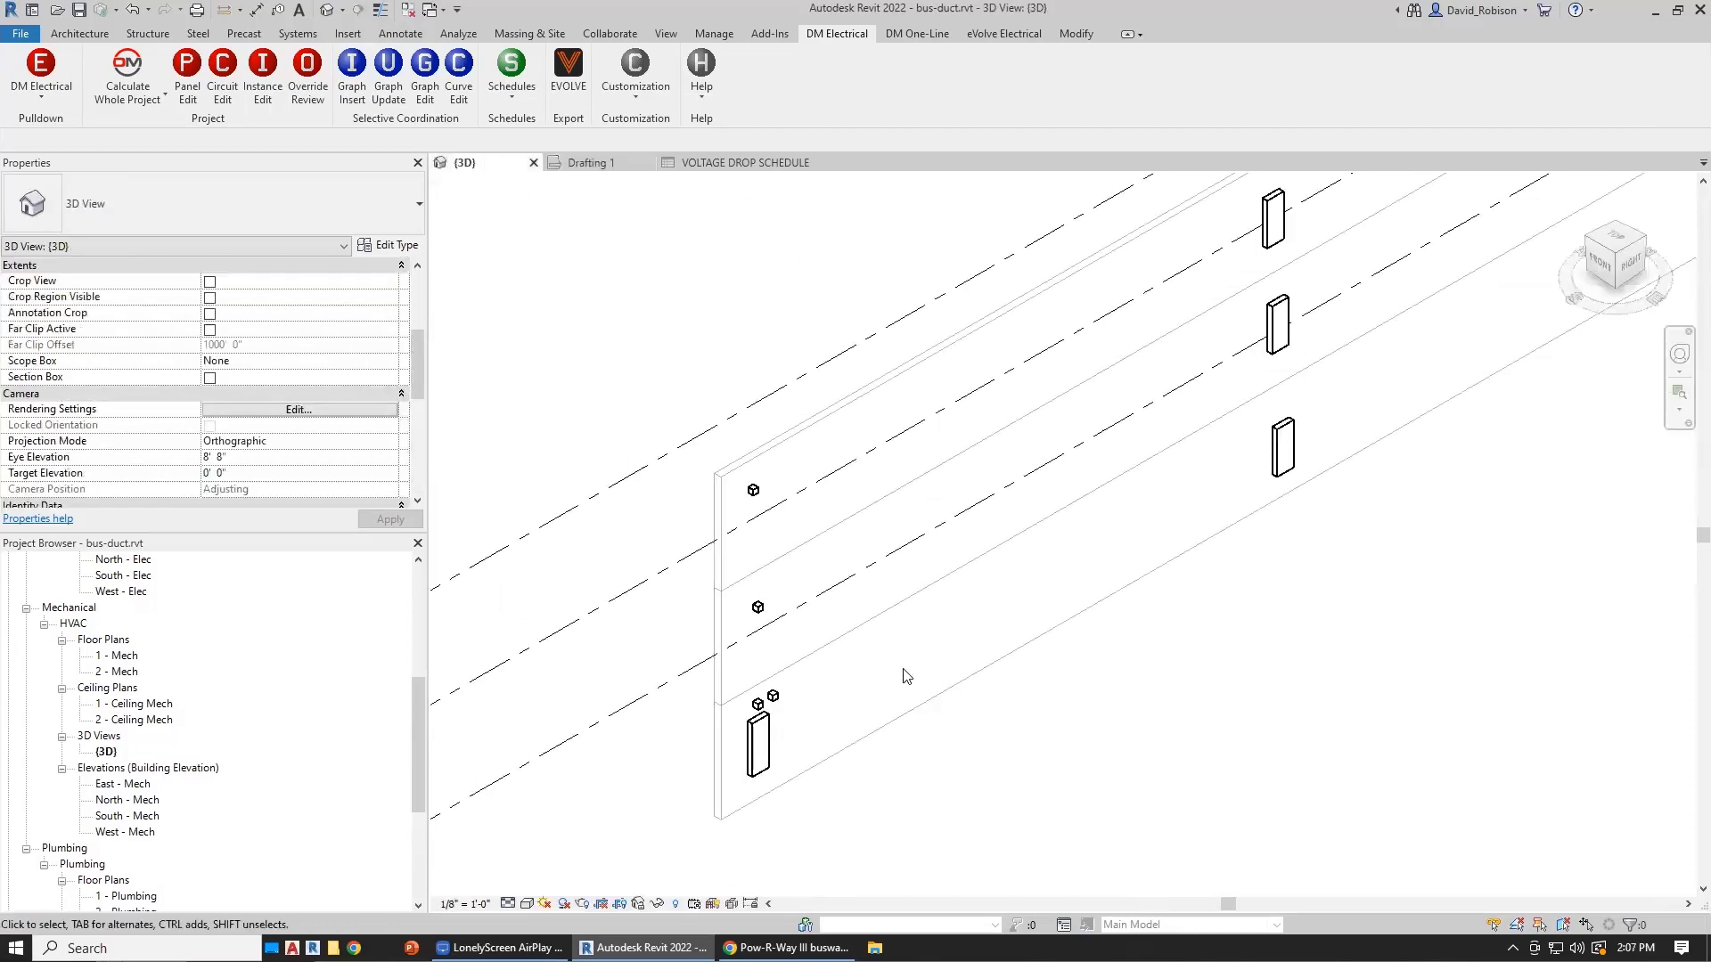
pyautogui.click(758, 607)
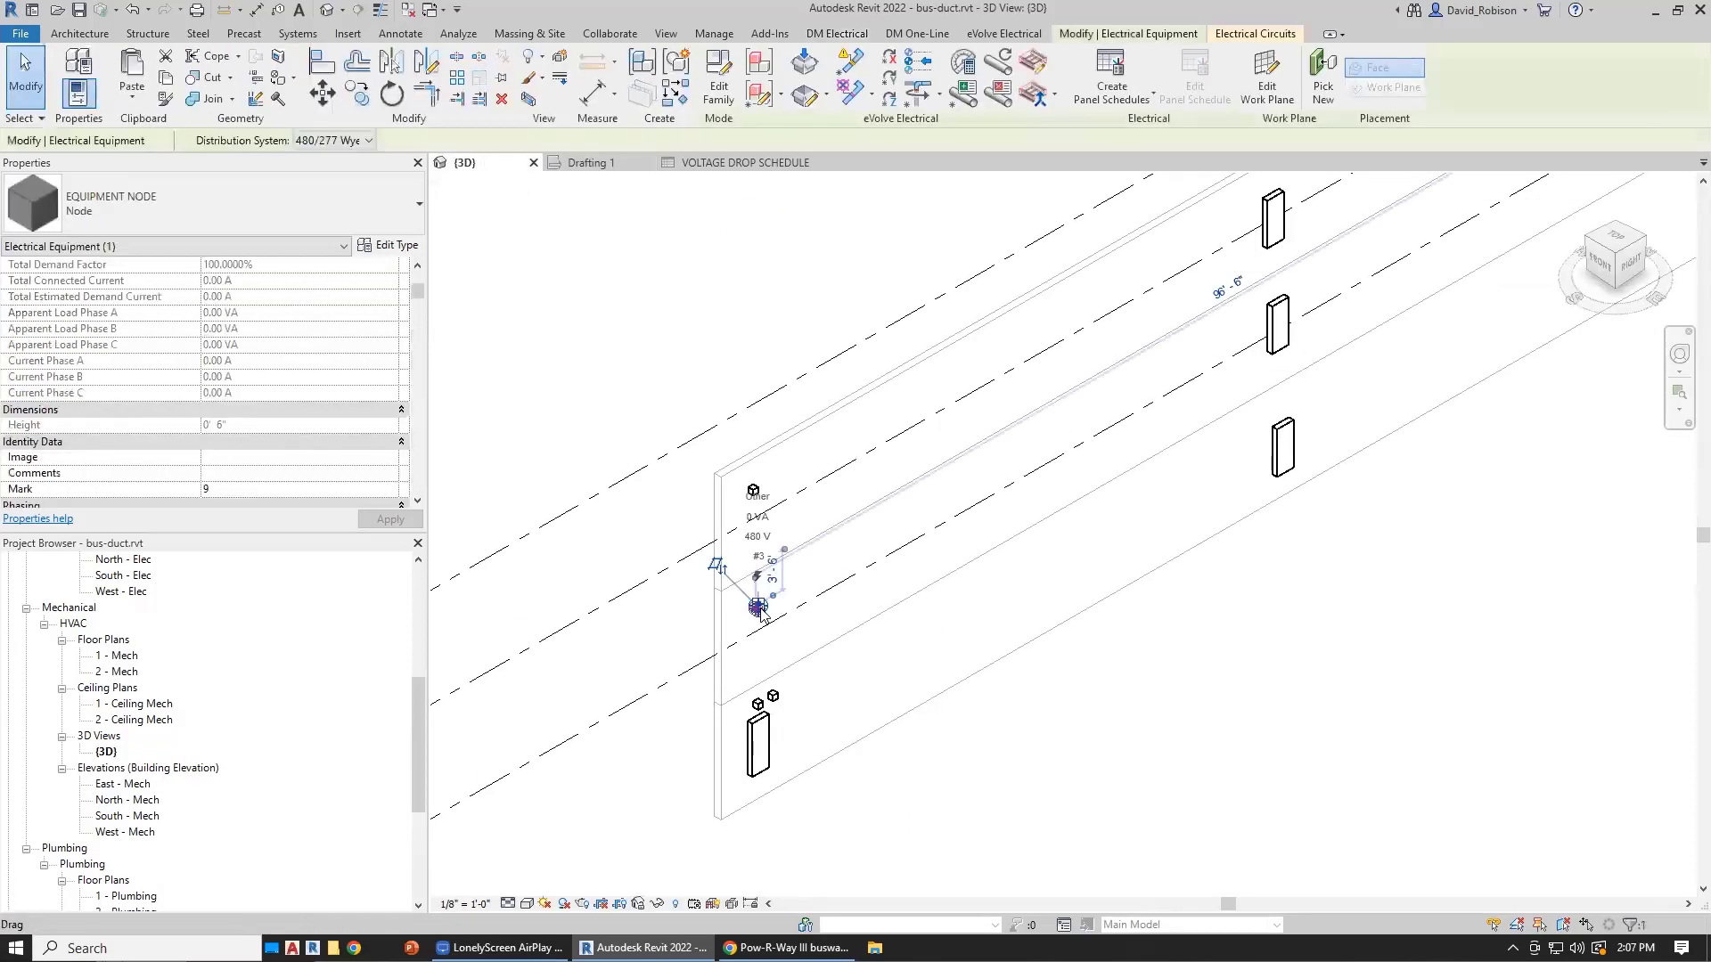
pyautogui.click(1255, 38)
pyautogui.click(507, 67)
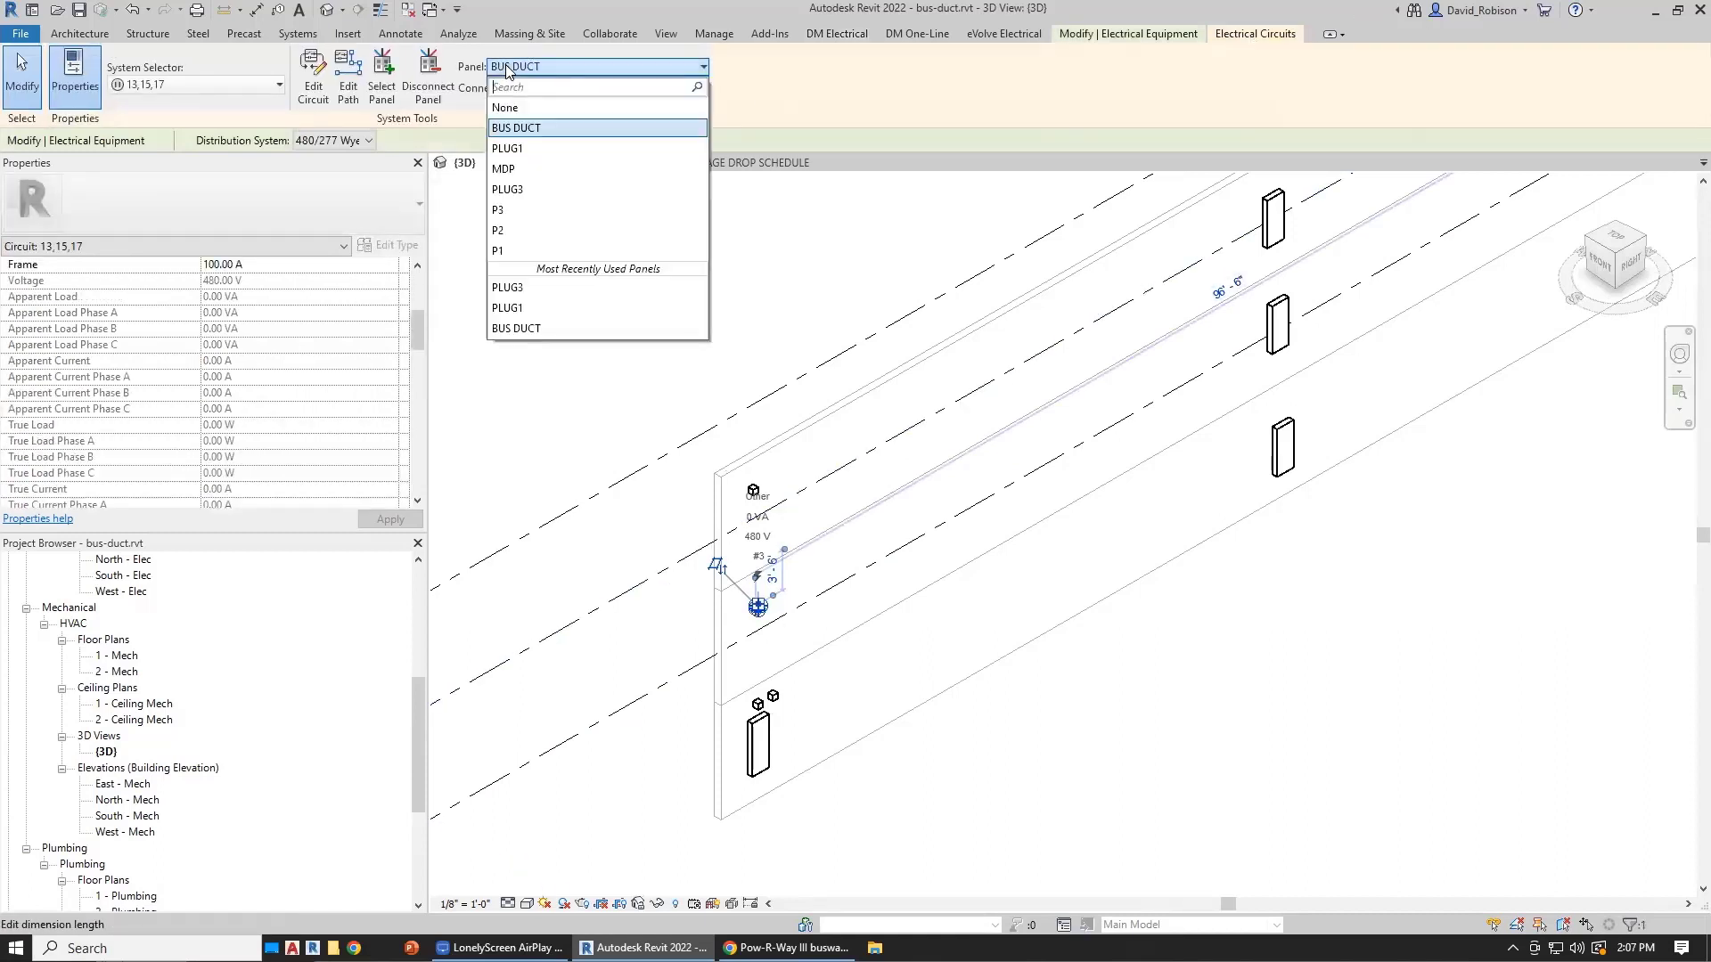
pyautogui.click(536, 152)
pyautogui.click(961, 174)
pyautogui.click(187, 77)
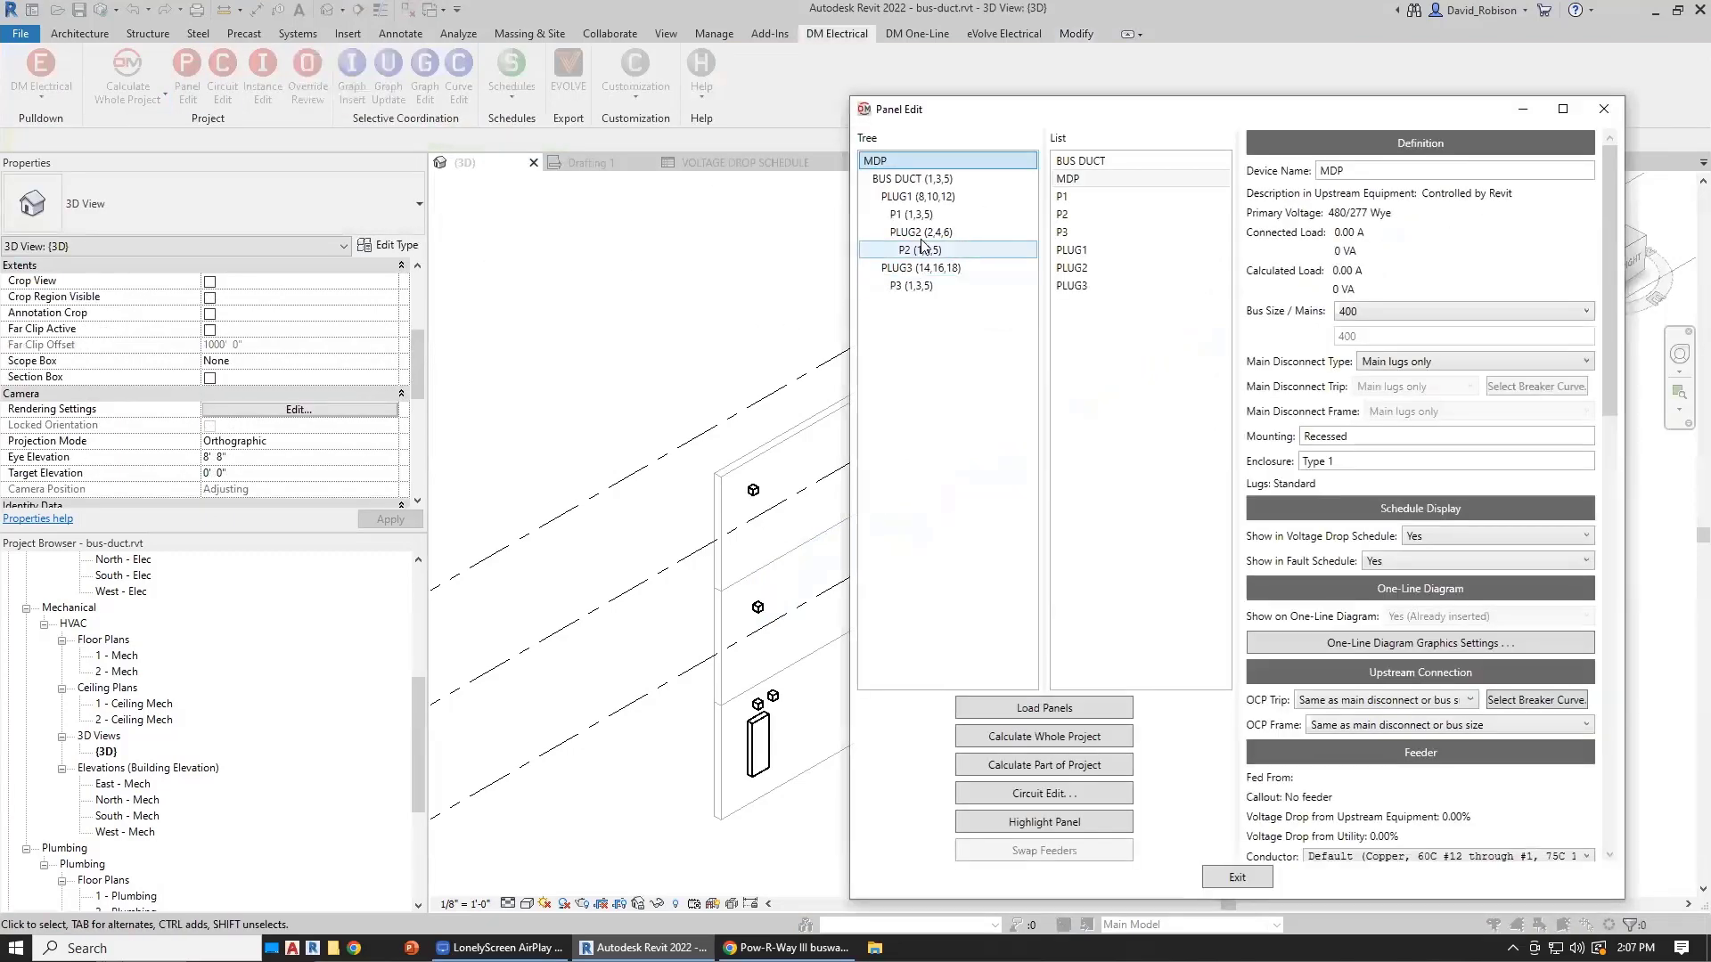
pyautogui.click(922, 249)
pyautogui.click(1247, 877)
# Step: Feed the PLUG3 equipment node from PLUG2 in the 3D view and check the chained plugs in the panel tree
pyautogui.click(753, 488)
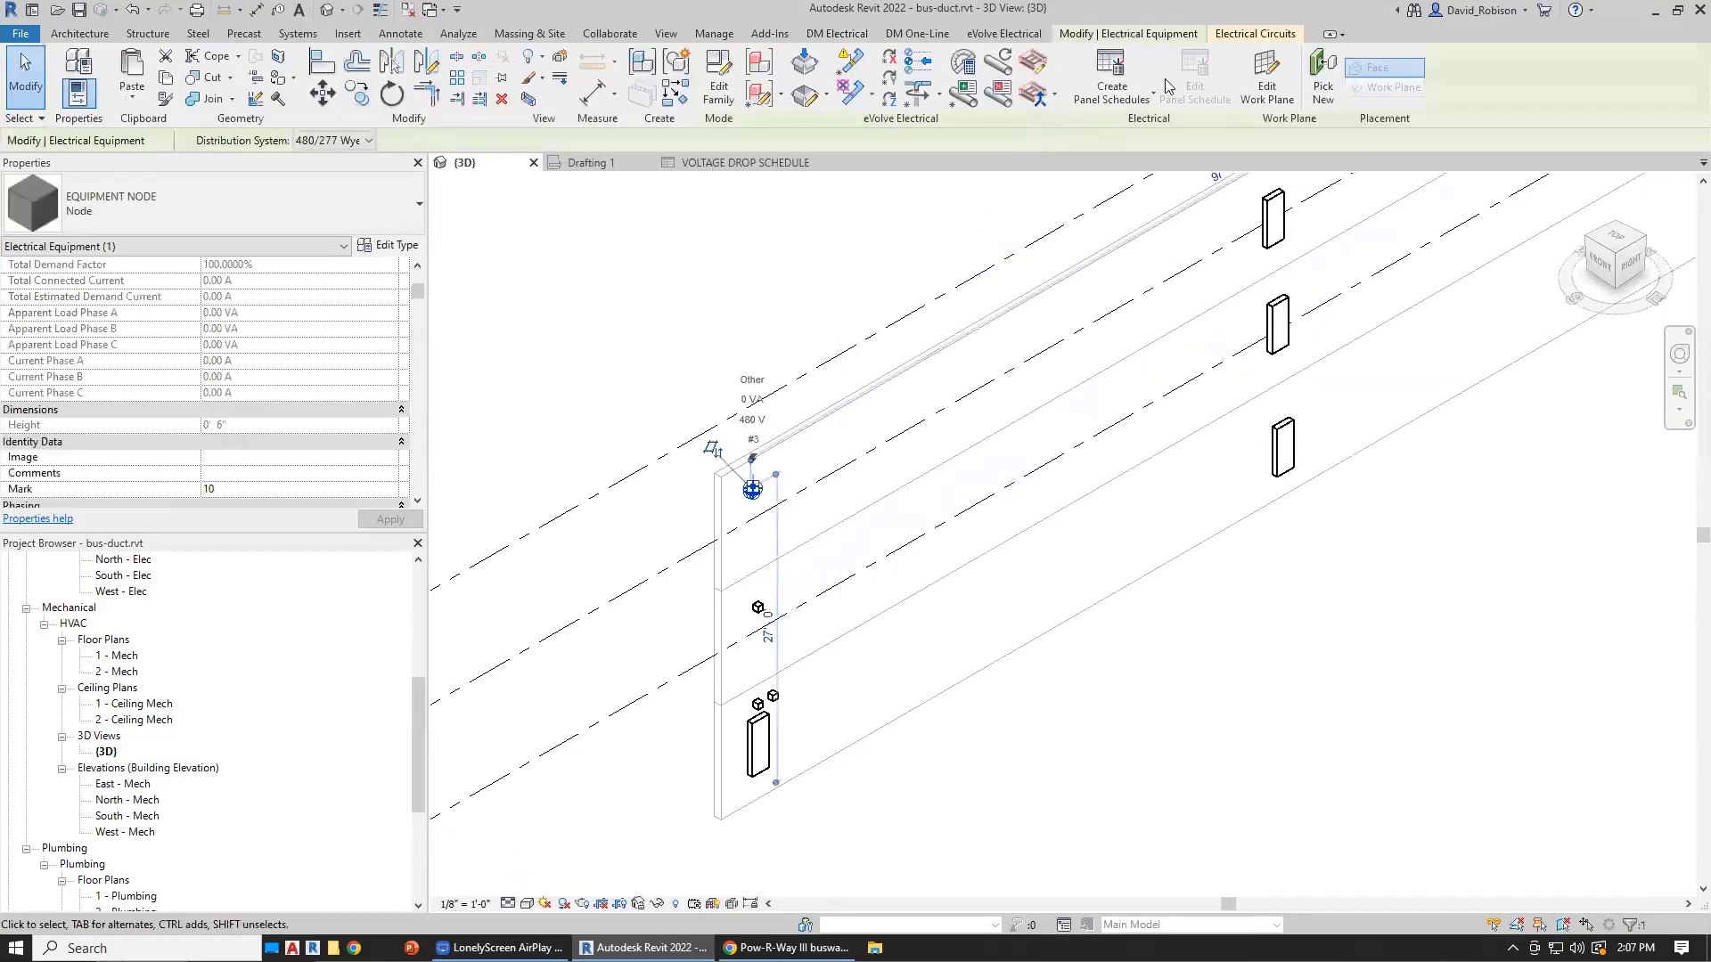
pyautogui.click(1238, 38)
pyautogui.click(656, 66)
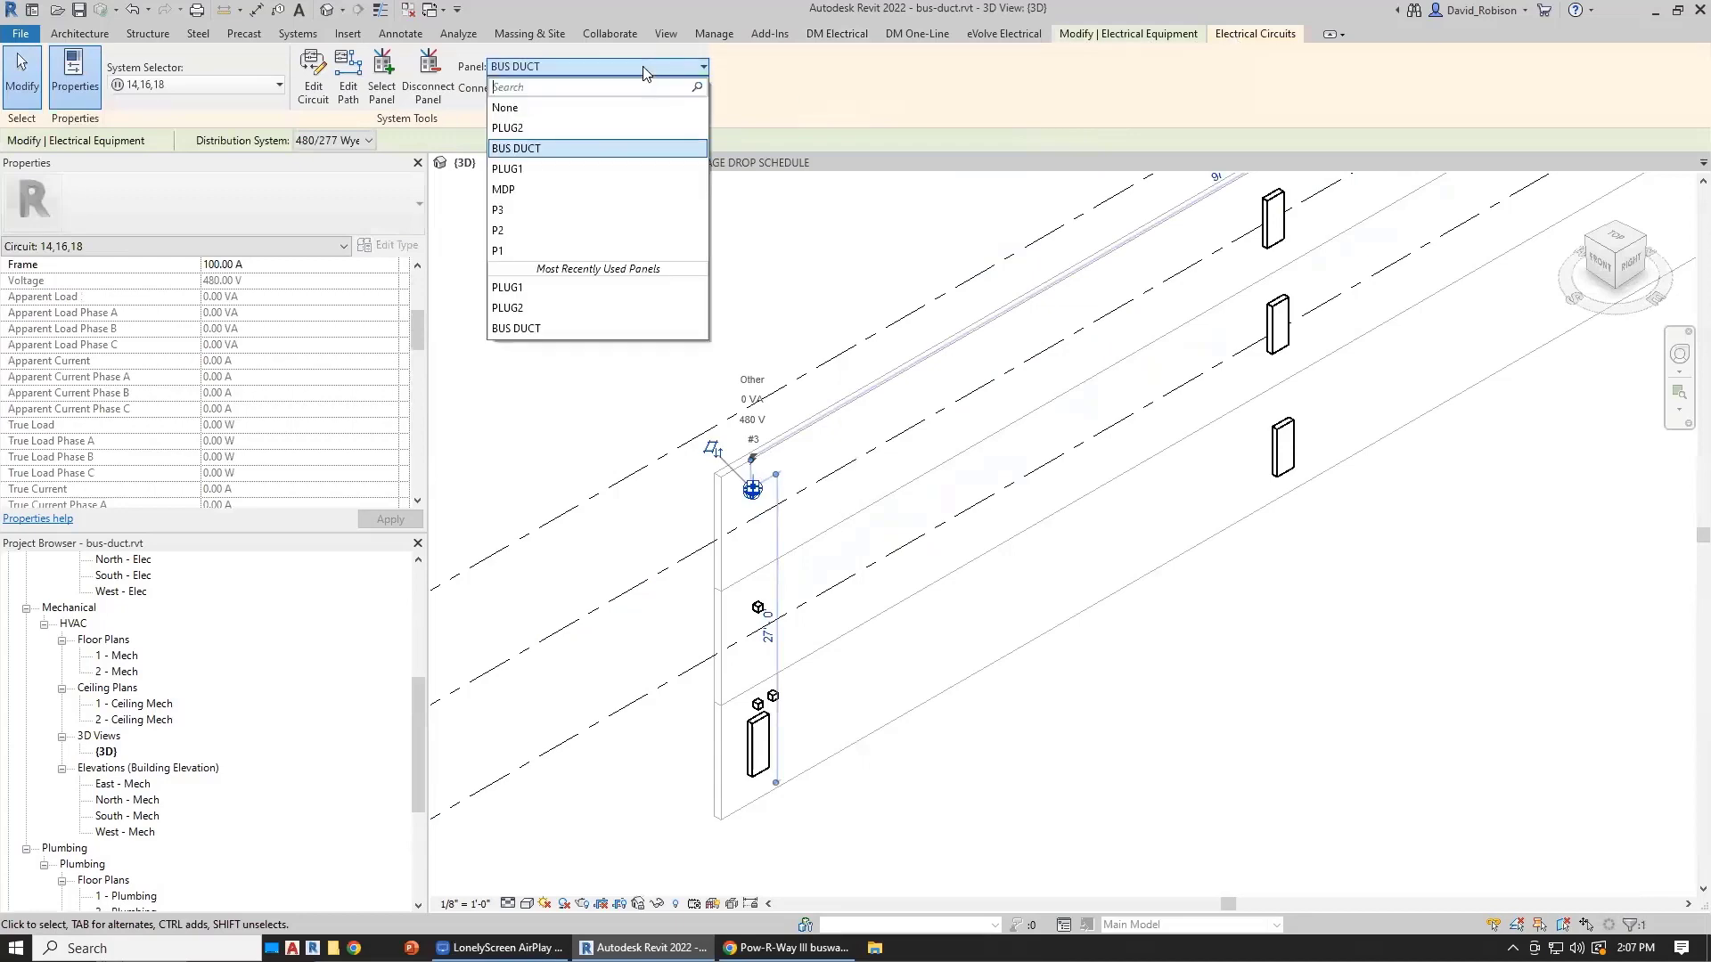
pyautogui.click(558, 125)
pyautogui.click(1174, 772)
pyautogui.click(187, 77)
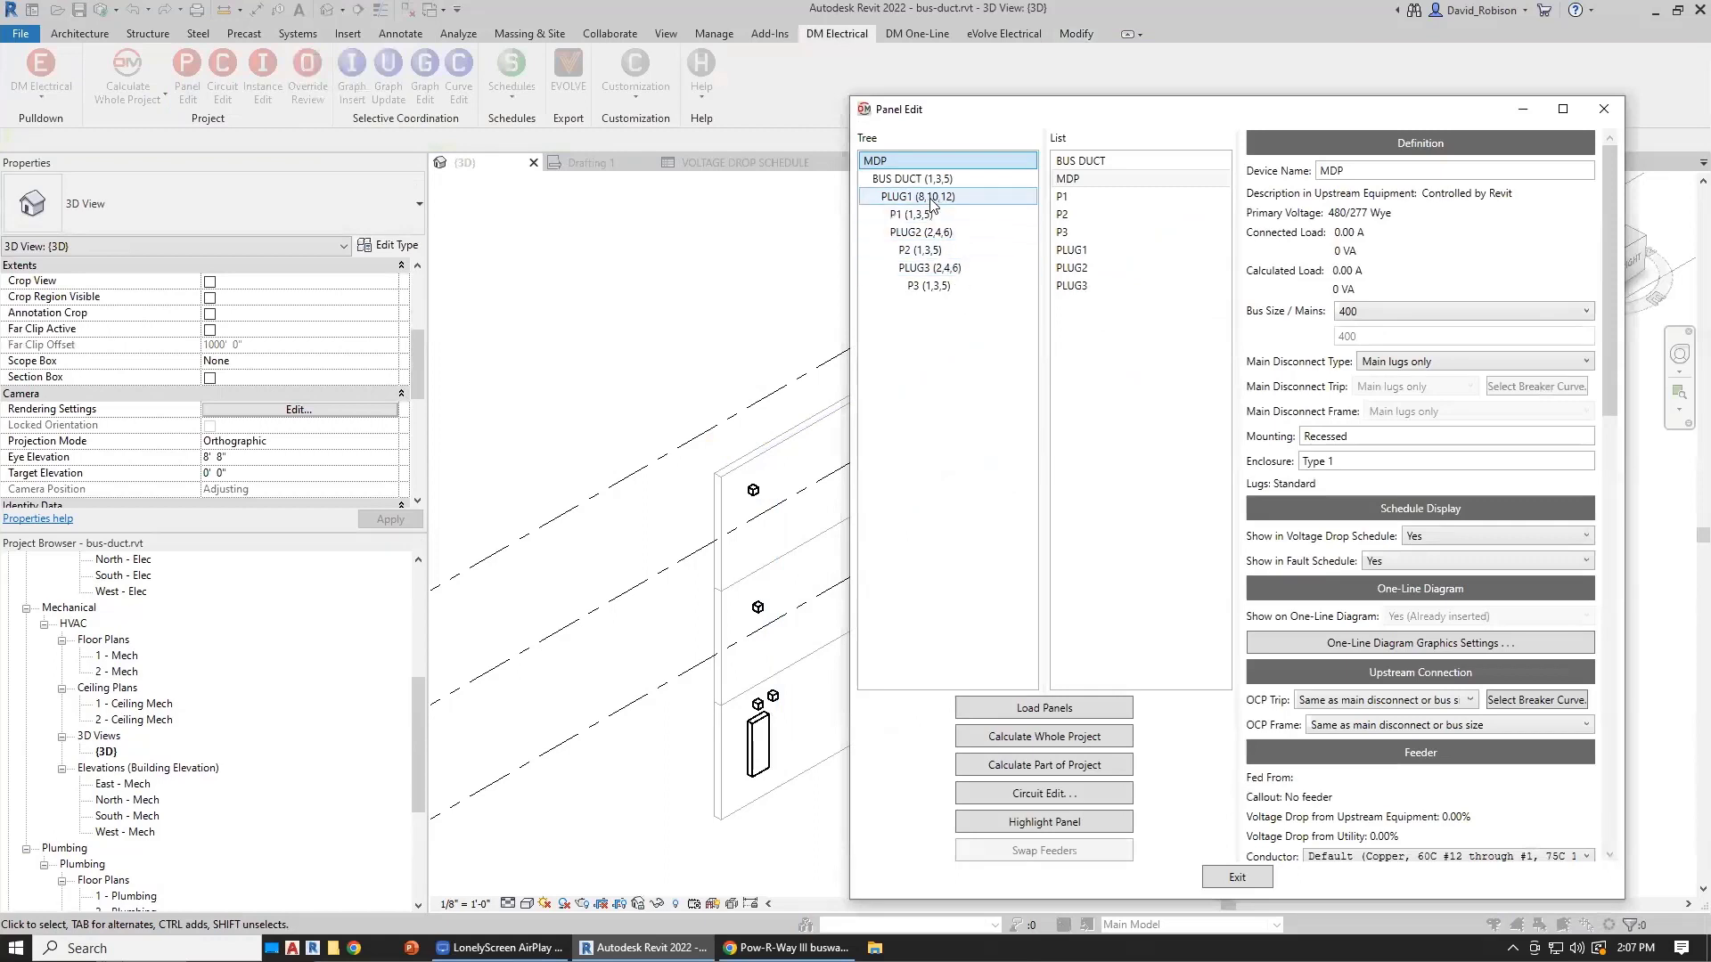
pyautogui.click(931, 251)
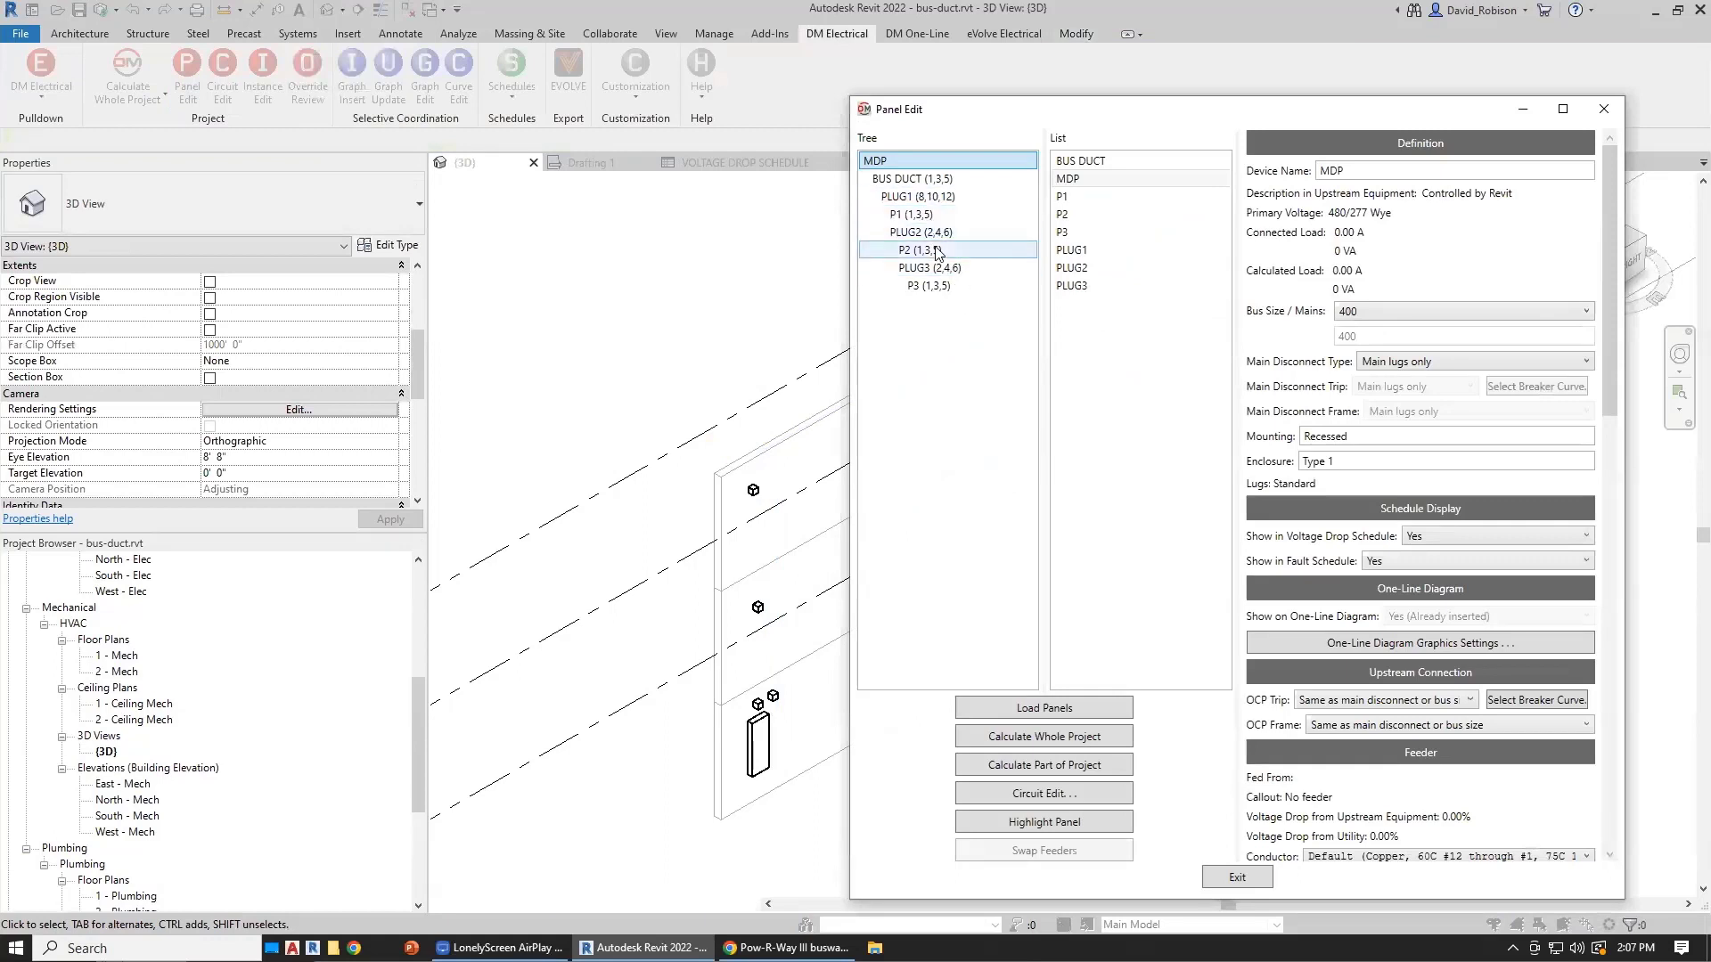
pyautogui.click(917, 197)
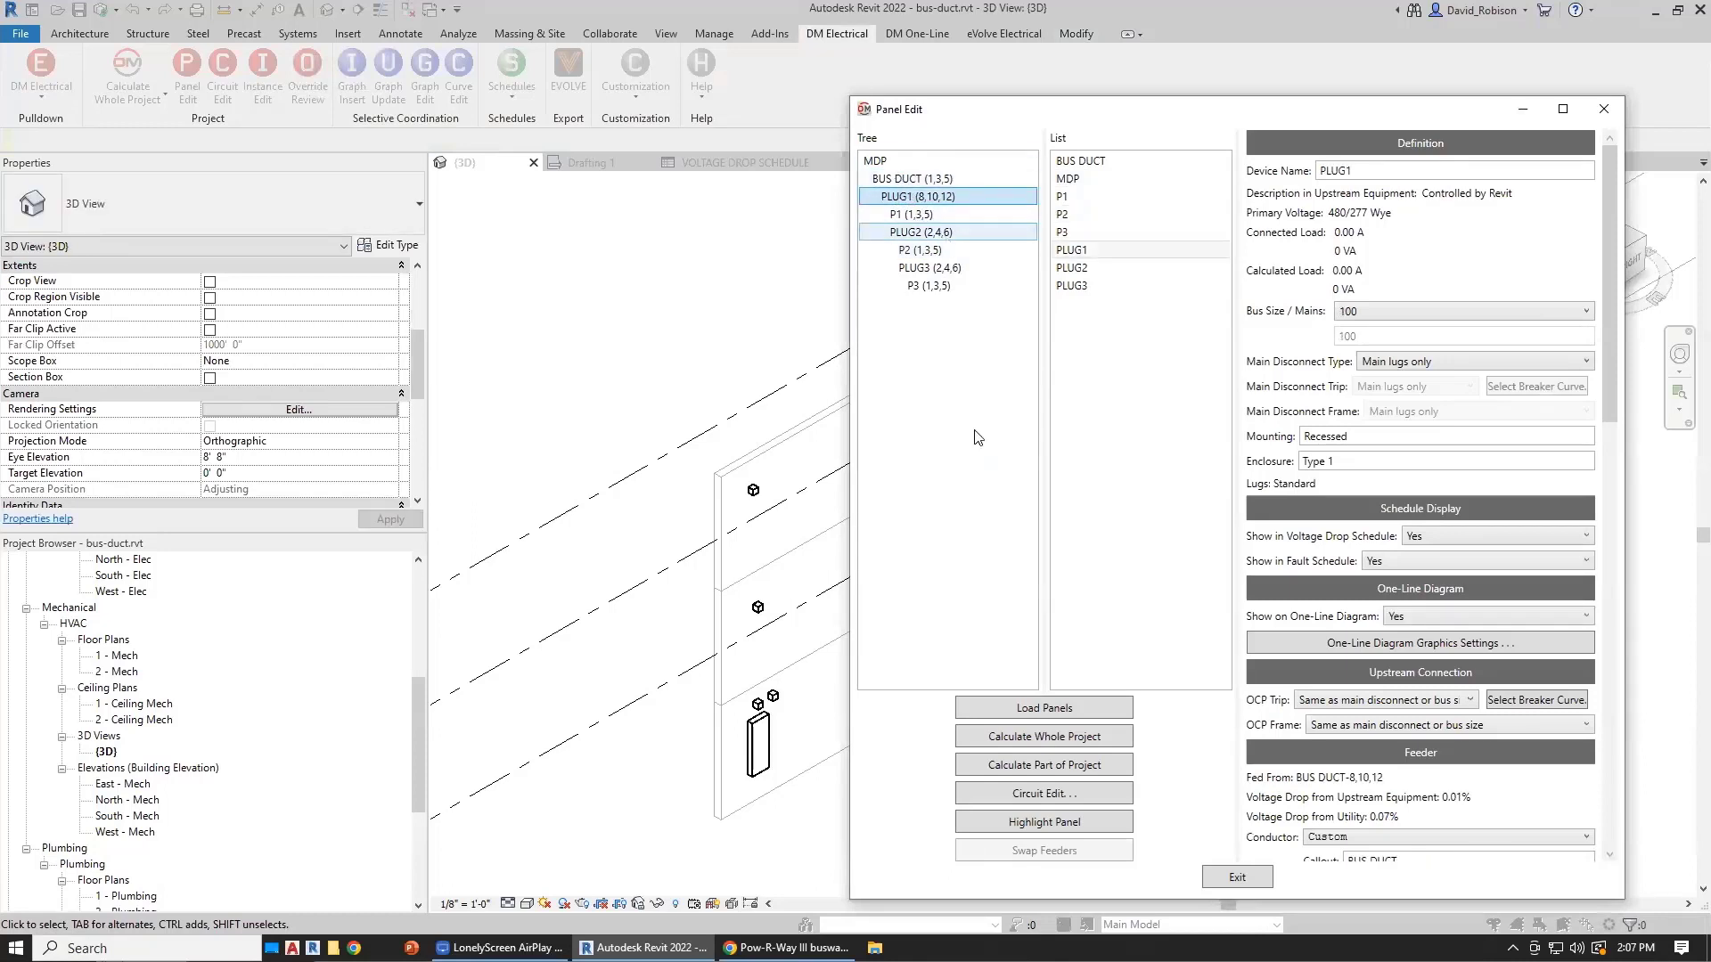
pyautogui.click(1249, 878)
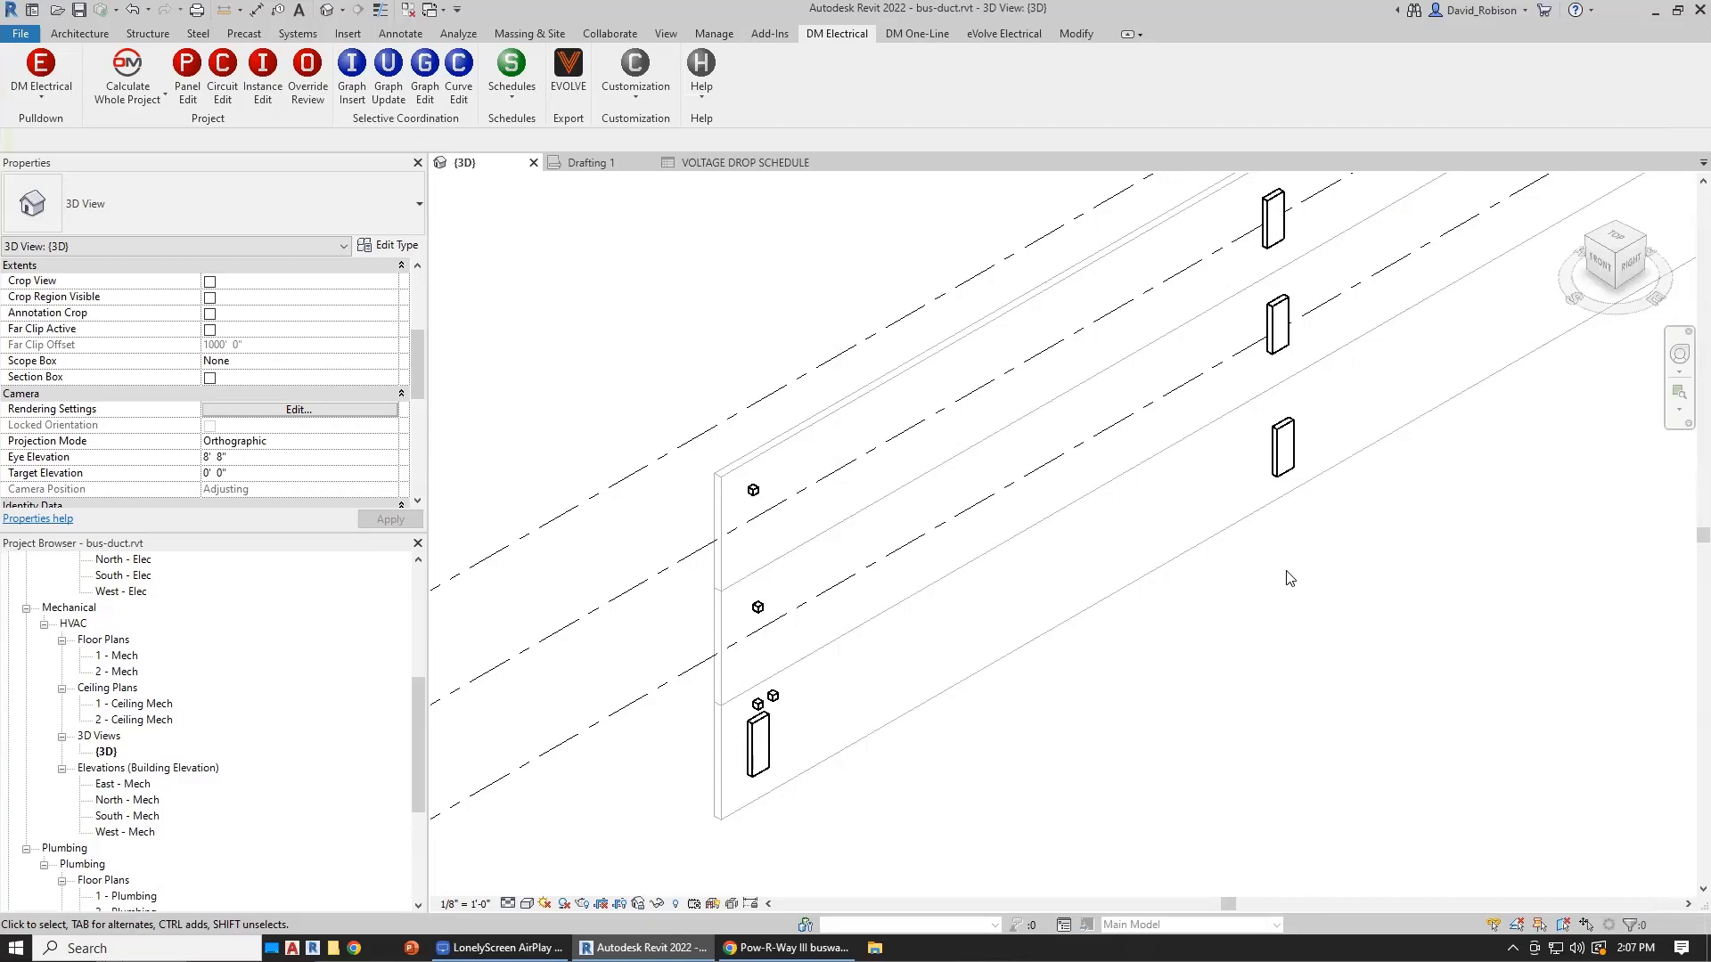
# Step: Compare the one-line diagram in the Drafting 1 view with the hand-drawn bus duct sketch in LonelyScreen
pyautogui.click(571, 164)
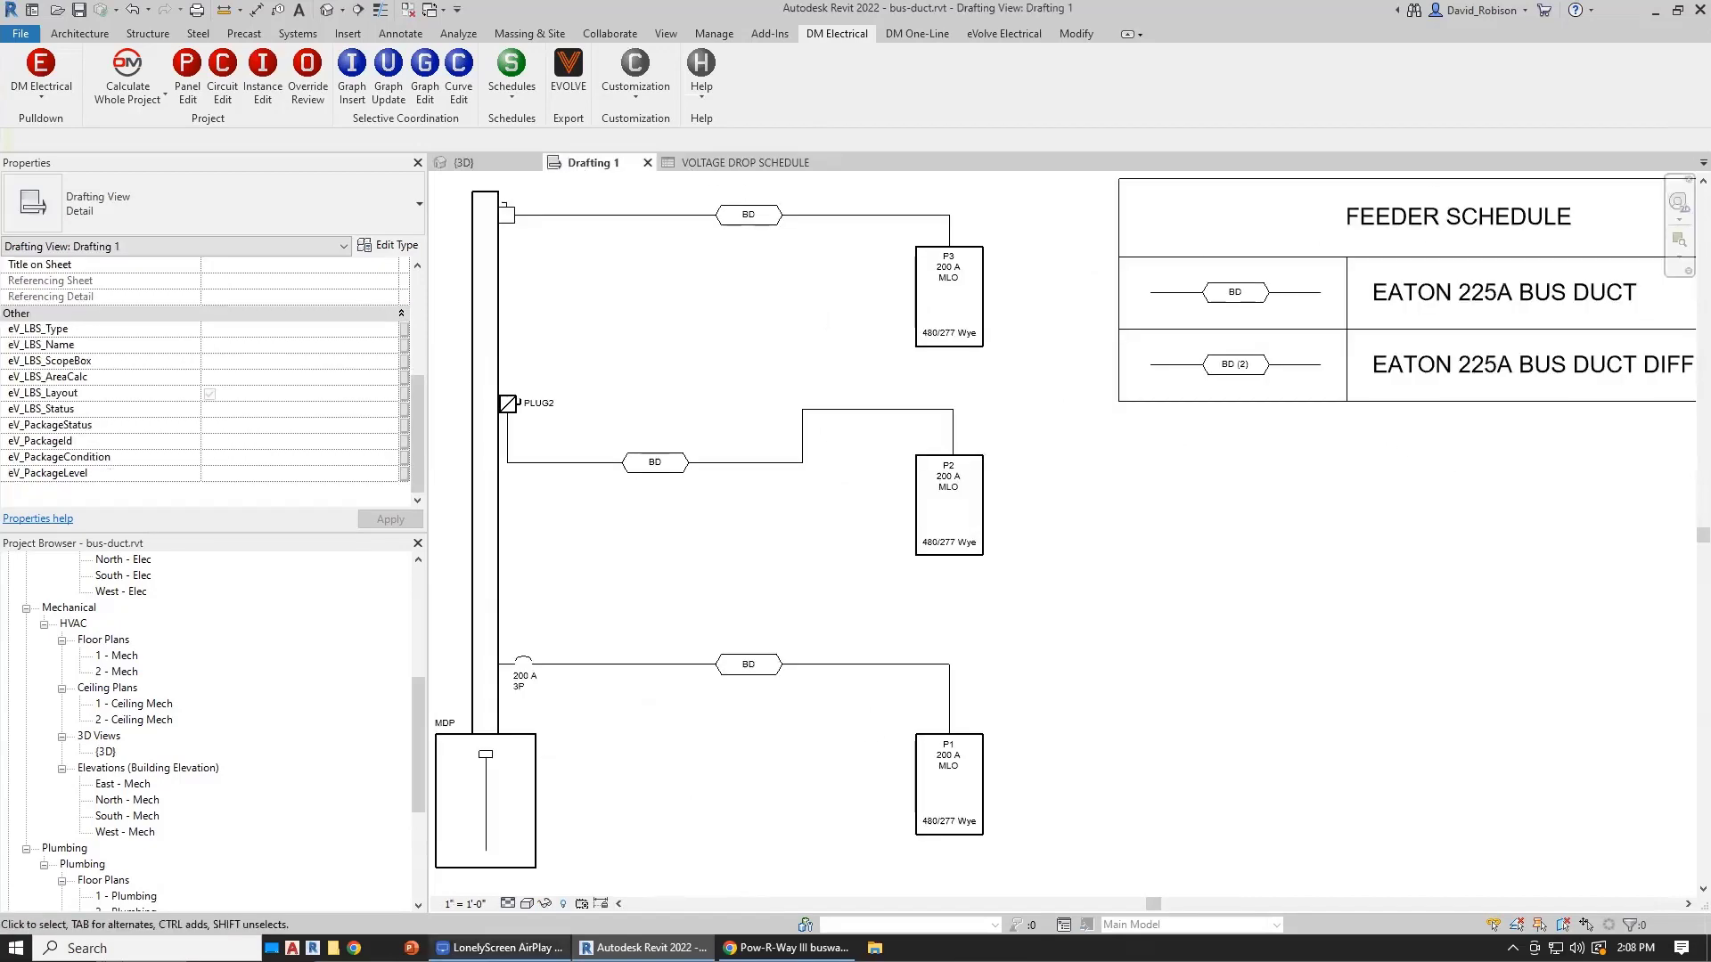
pyautogui.hotkey('alt', 'Tab')
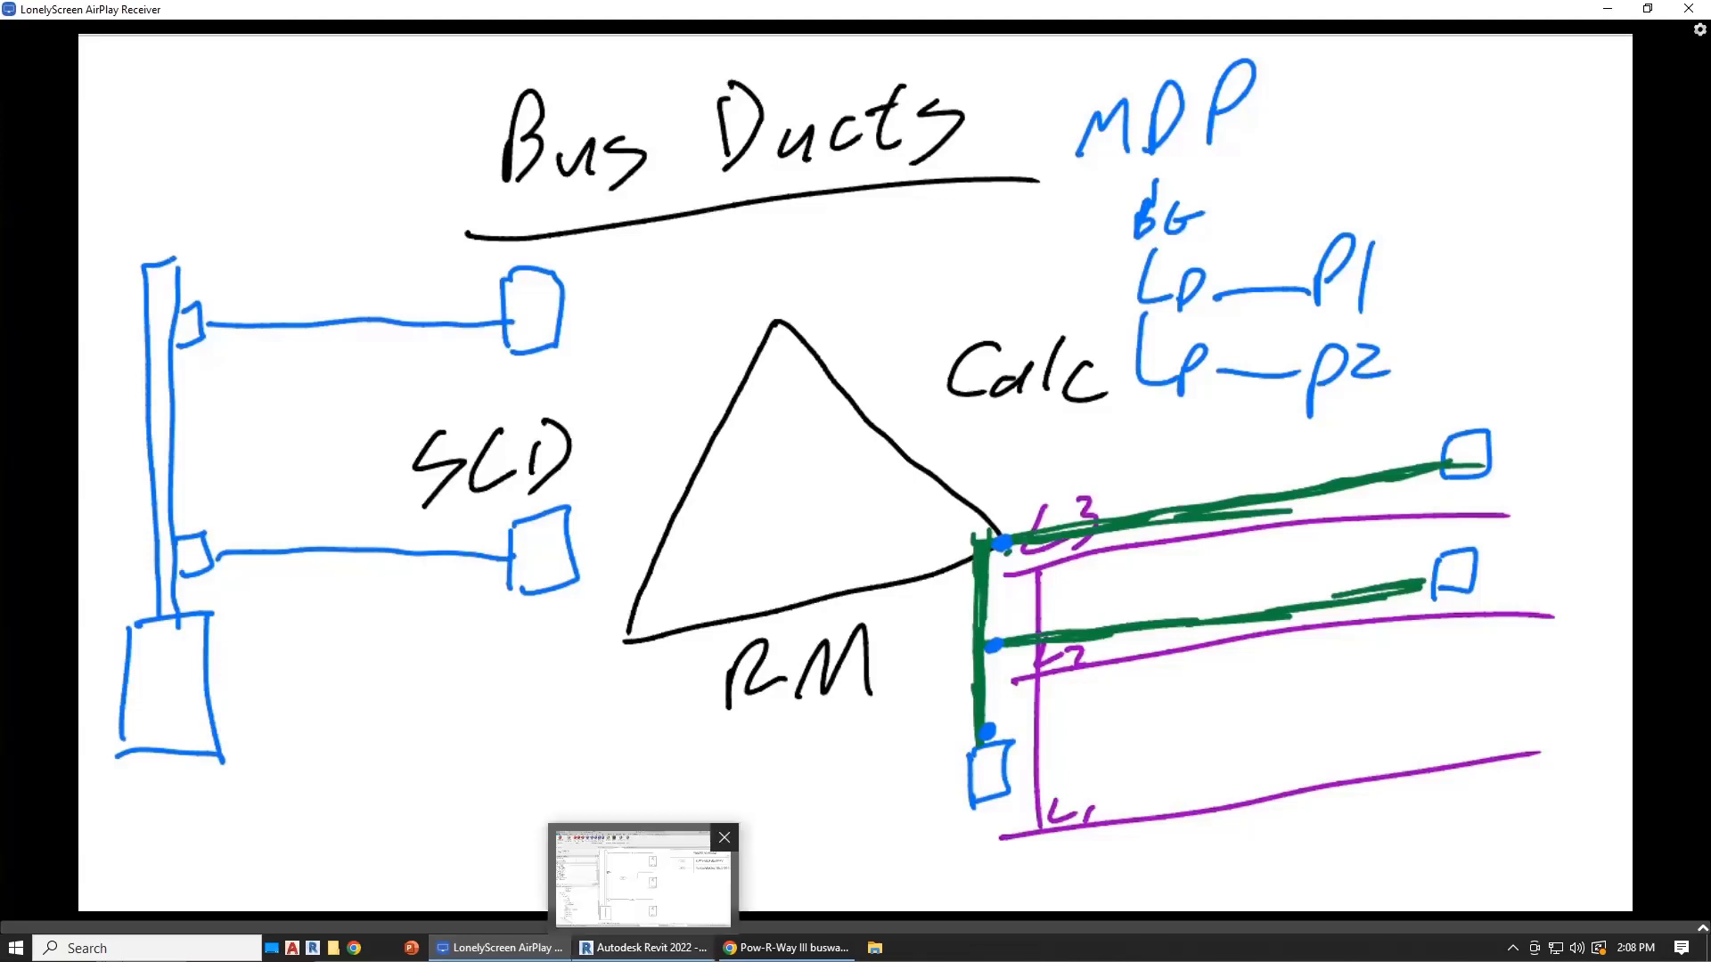
pyautogui.click(643, 947)
pyautogui.moveTo(590, 563); pyautogui.dragTo(712, 557, button='middle')
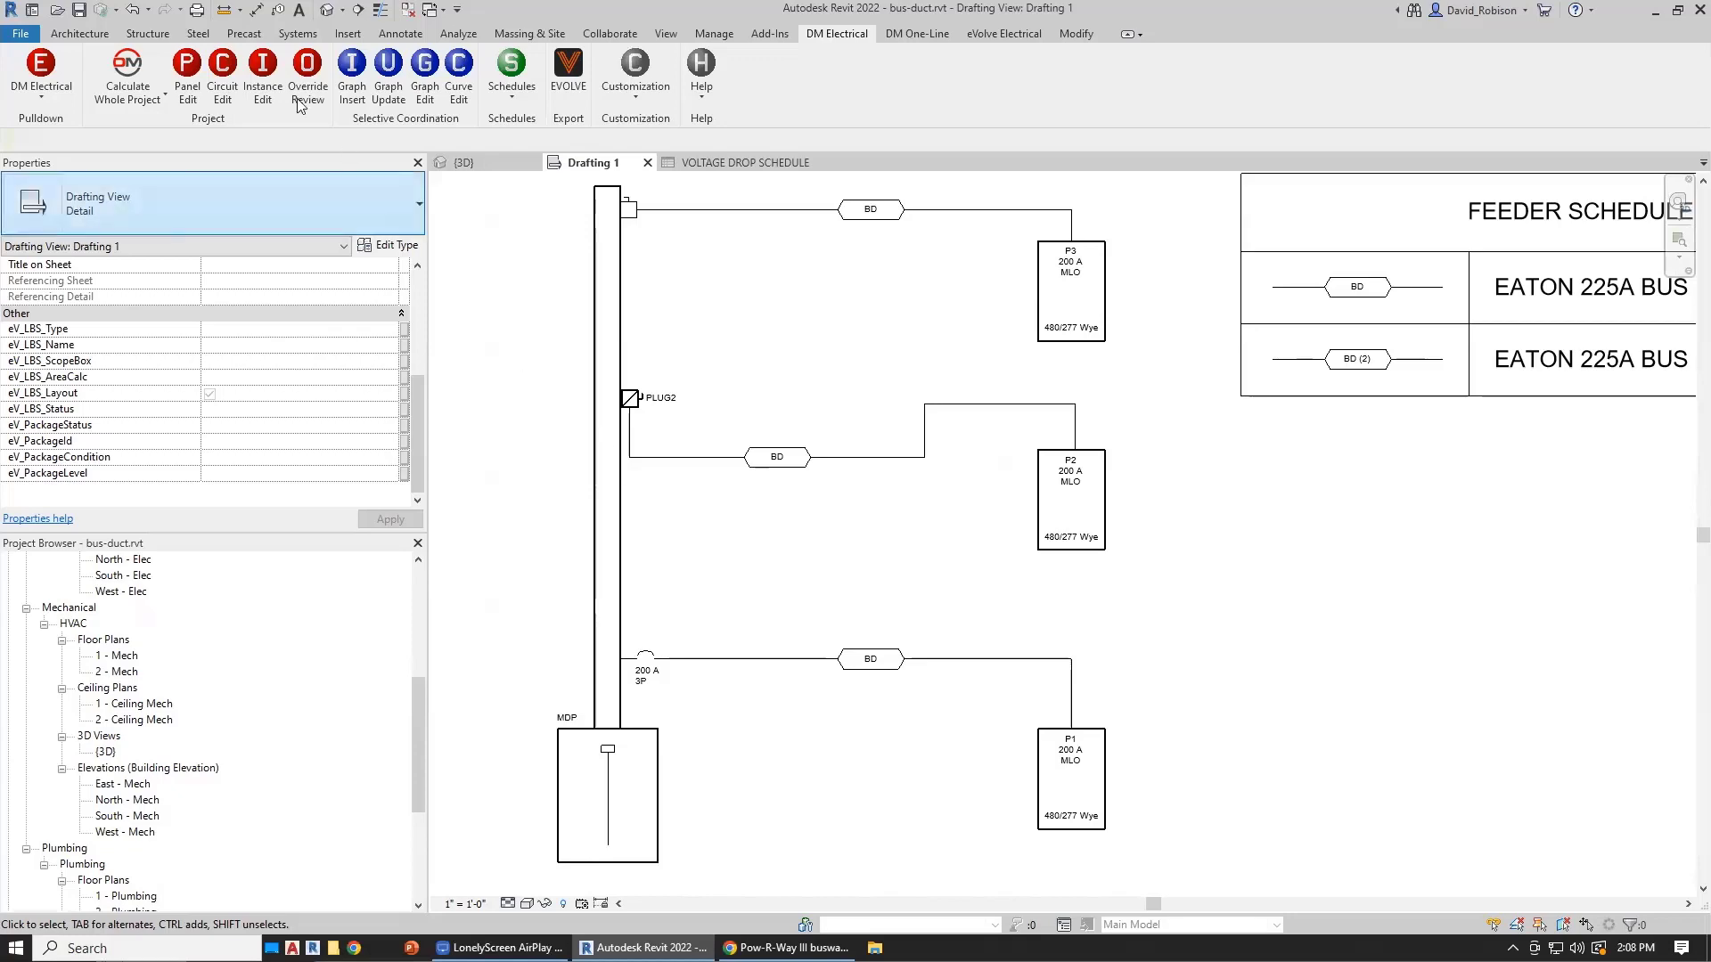
# Step: Set the custom feeder callout of PLUG1 to 800A BUS DUCT and its feeder ID to 800BD in Panel Edit
pyautogui.click(187, 76)
pyautogui.press('Escape')
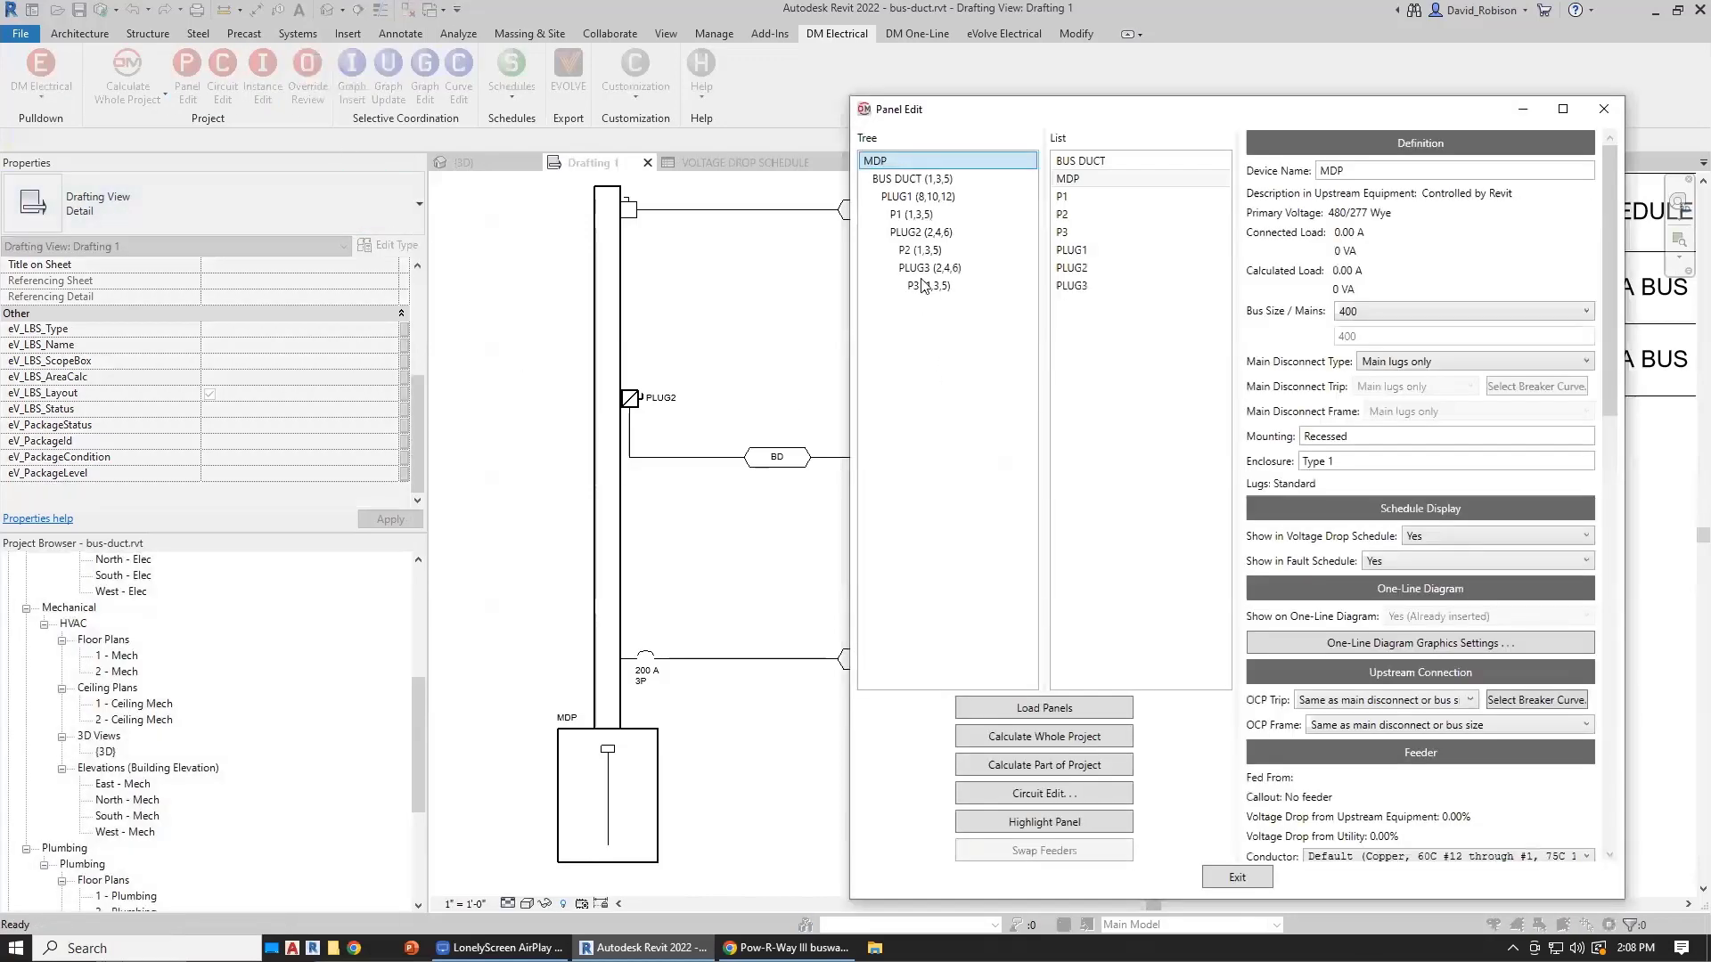
pyautogui.click(935, 218)
pyautogui.scroll(-2, 1330, 720)
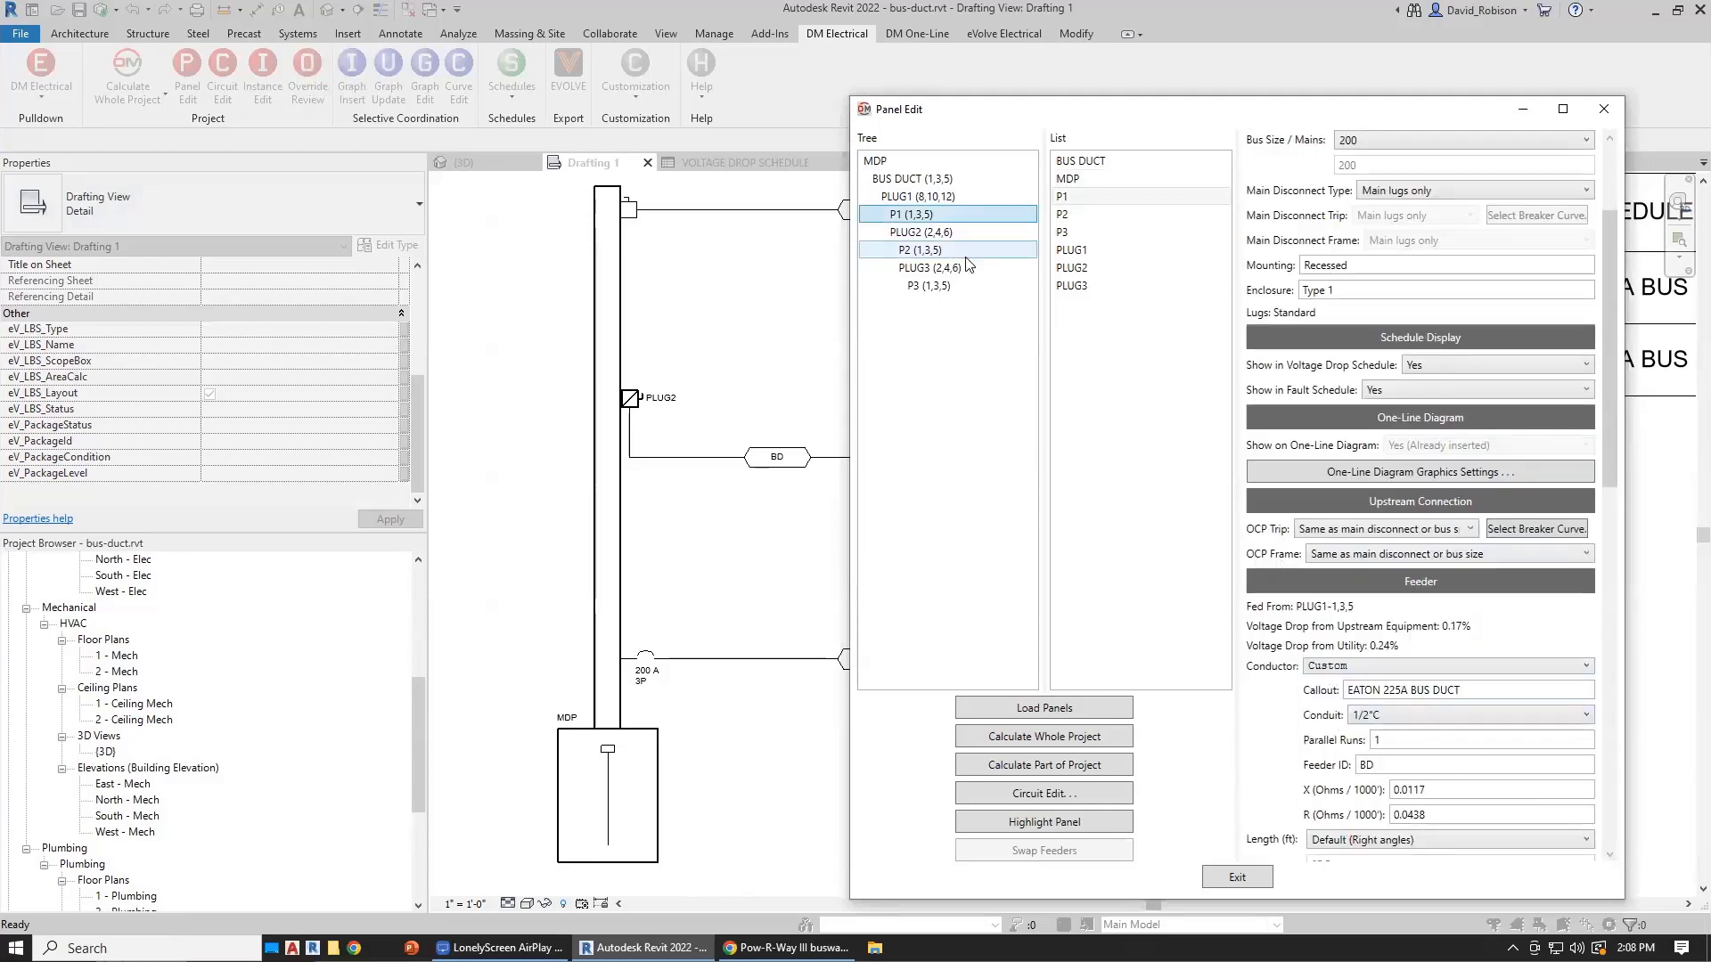
pyautogui.click(907, 200)
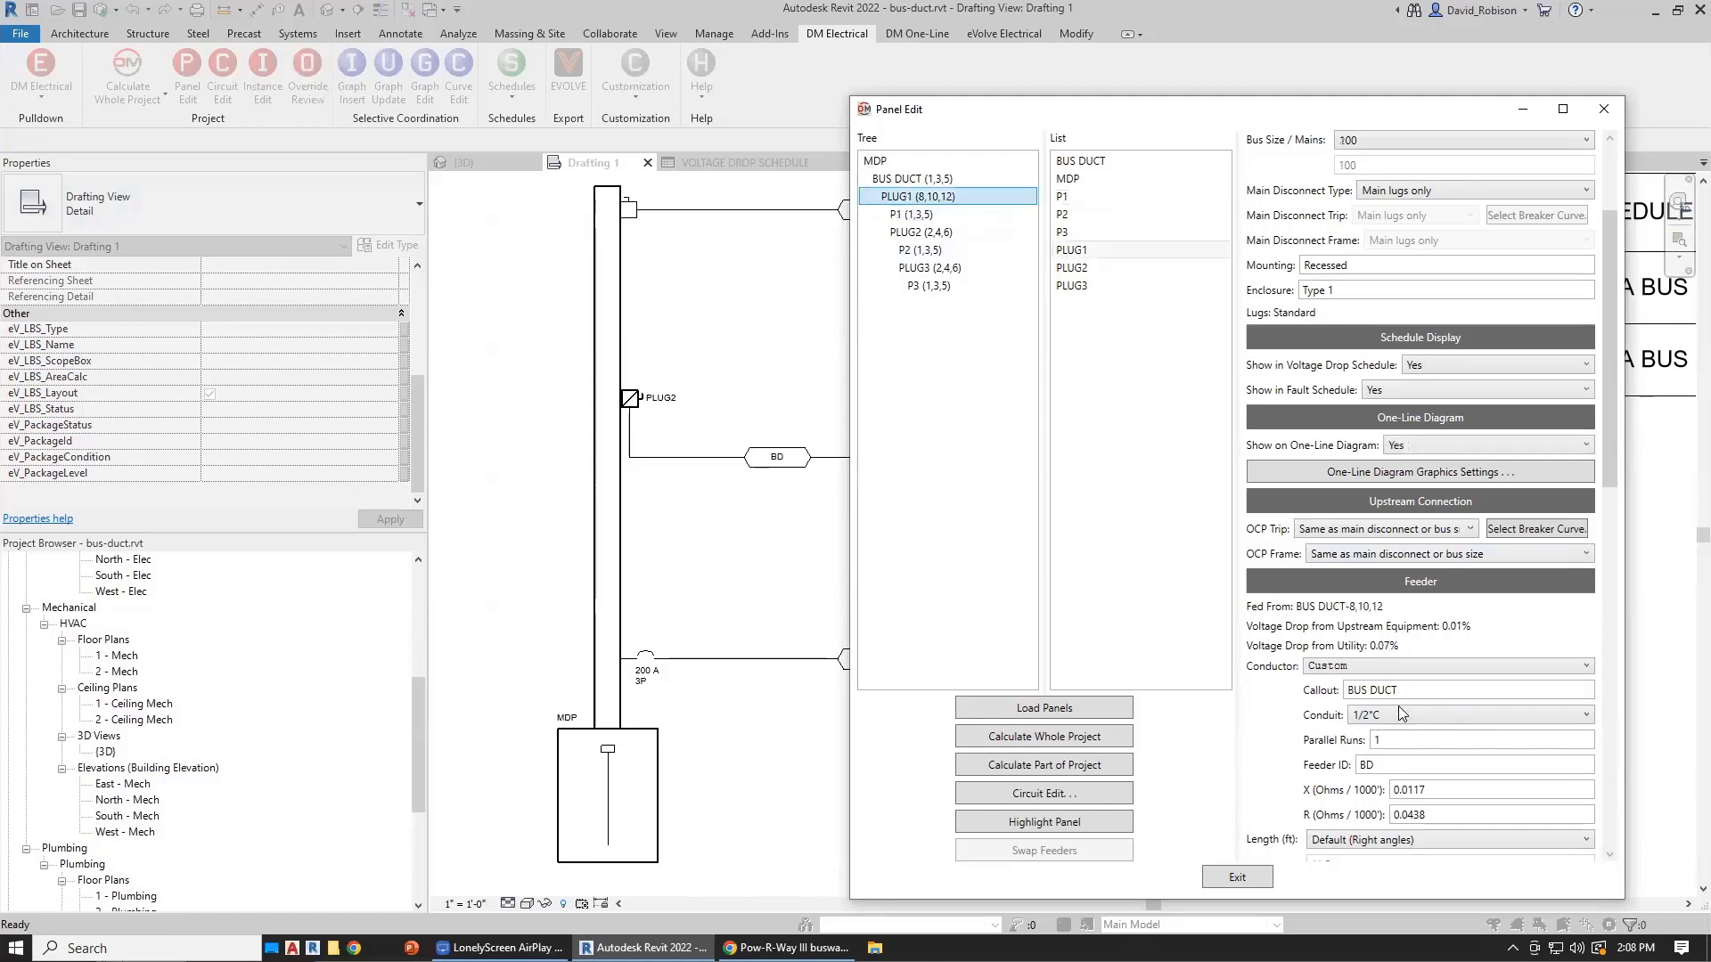
pyautogui.click(1425, 686)
pyautogui.write('800A')
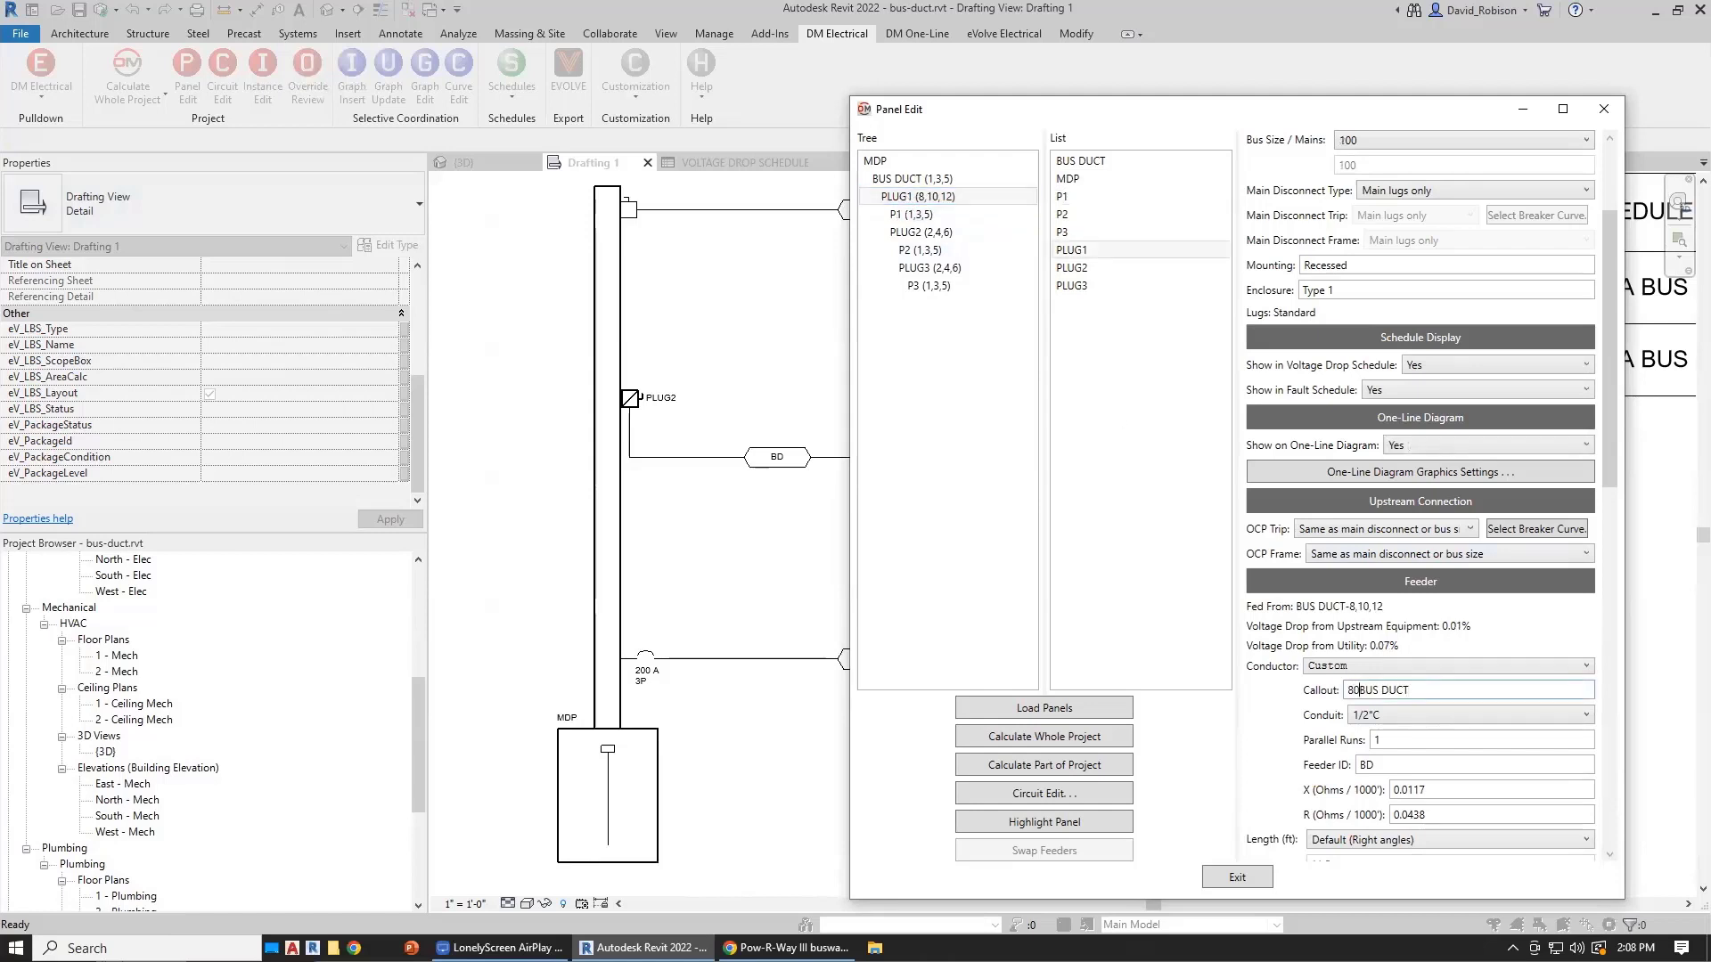
pyautogui.click(1401, 767)
pyautogui.hotkey('ctrl', 'a')
pyautogui.write('800BD')
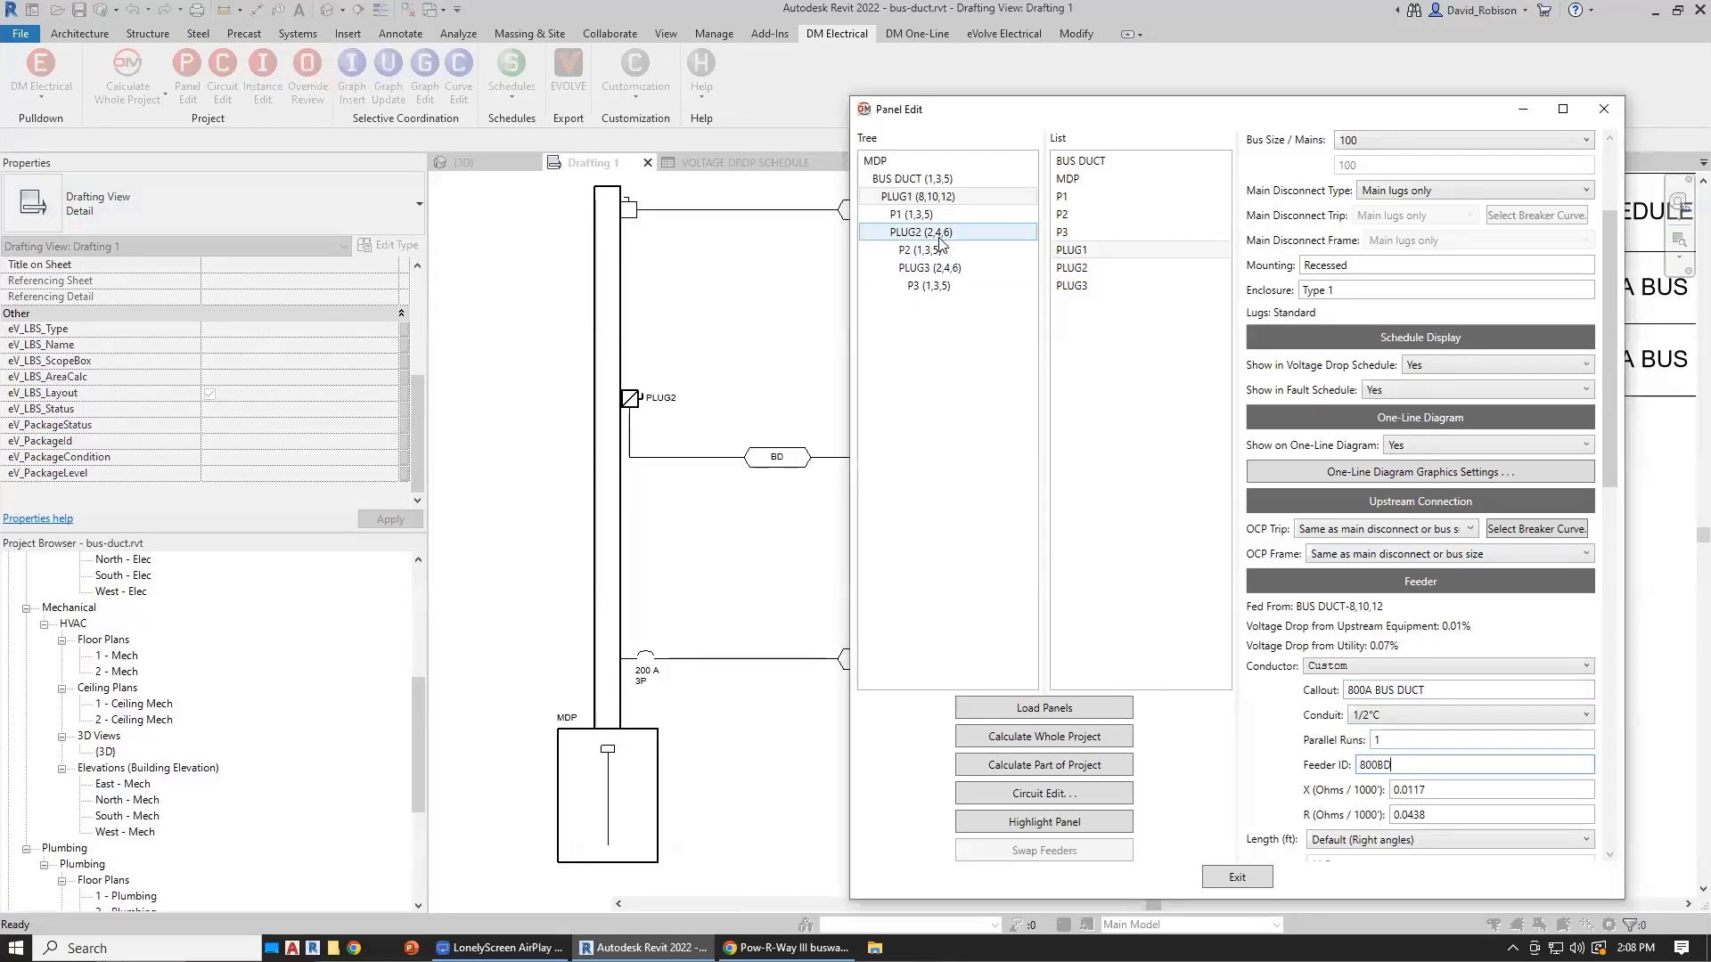
# Step: Set the custom feeder callouts of PLUG2 and PLUG3 to 800A BUS DUCT
pyautogui.click(937, 236)
pyautogui.press('Up')
pyautogui.press('Up')
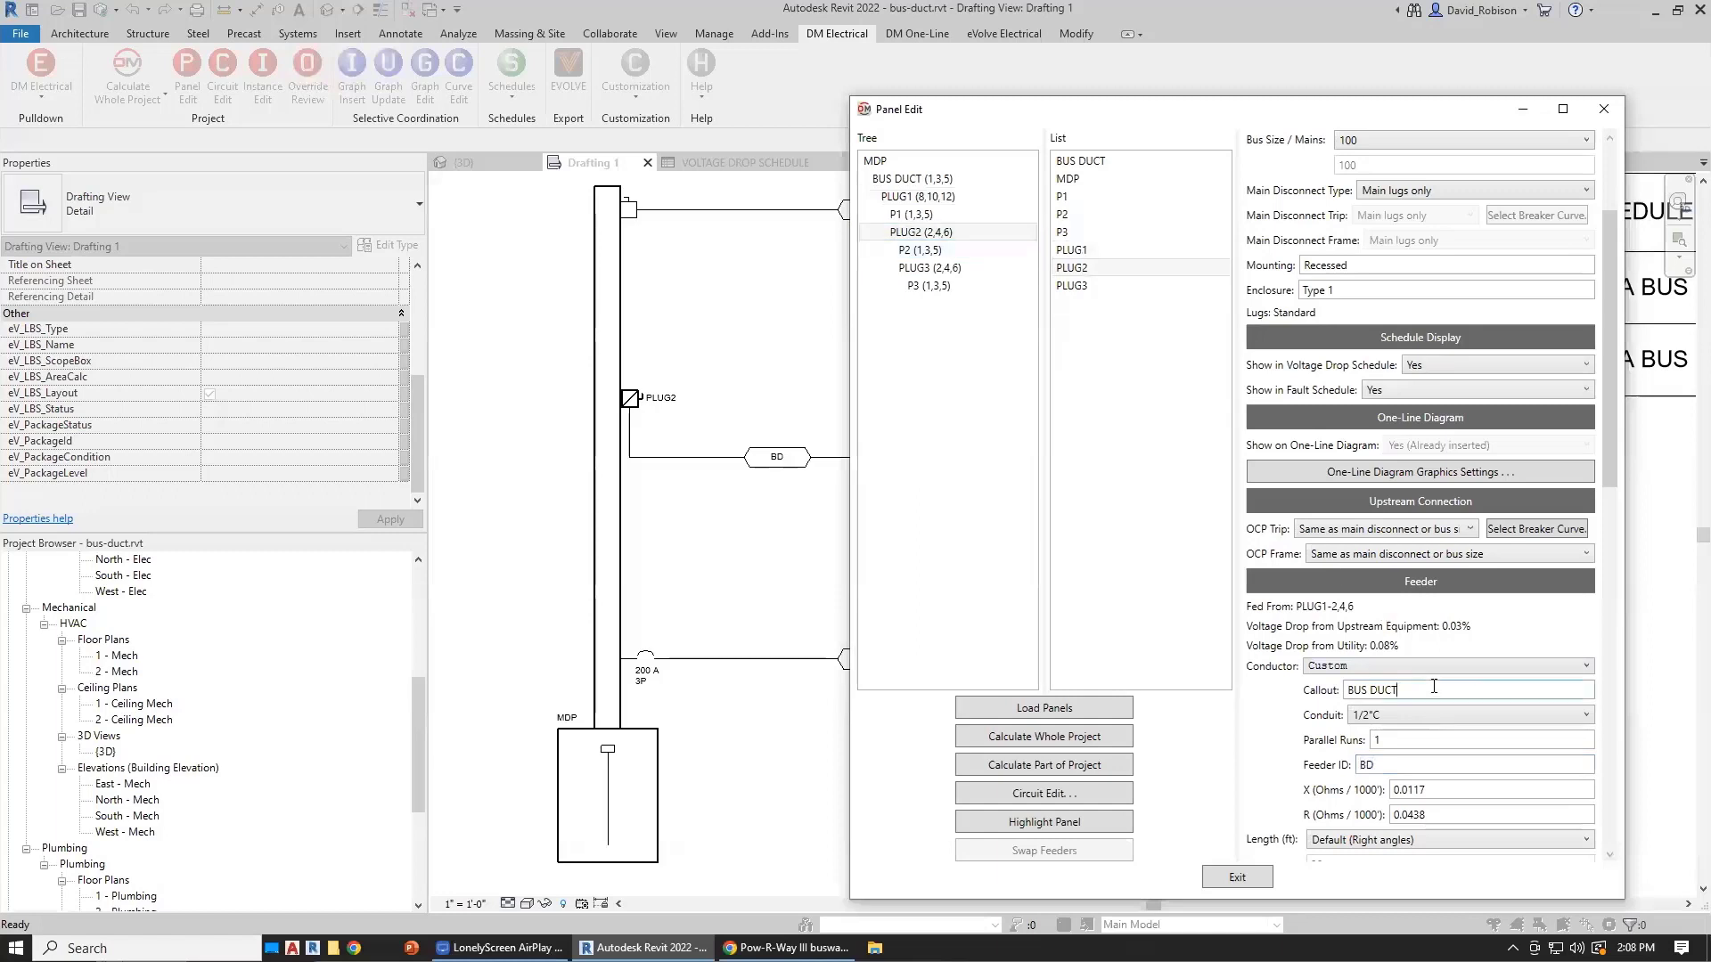
pyautogui.press('Down')
pyautogui.press('Down')
pyautogui.press('Down')
pyautogui.press('Down')
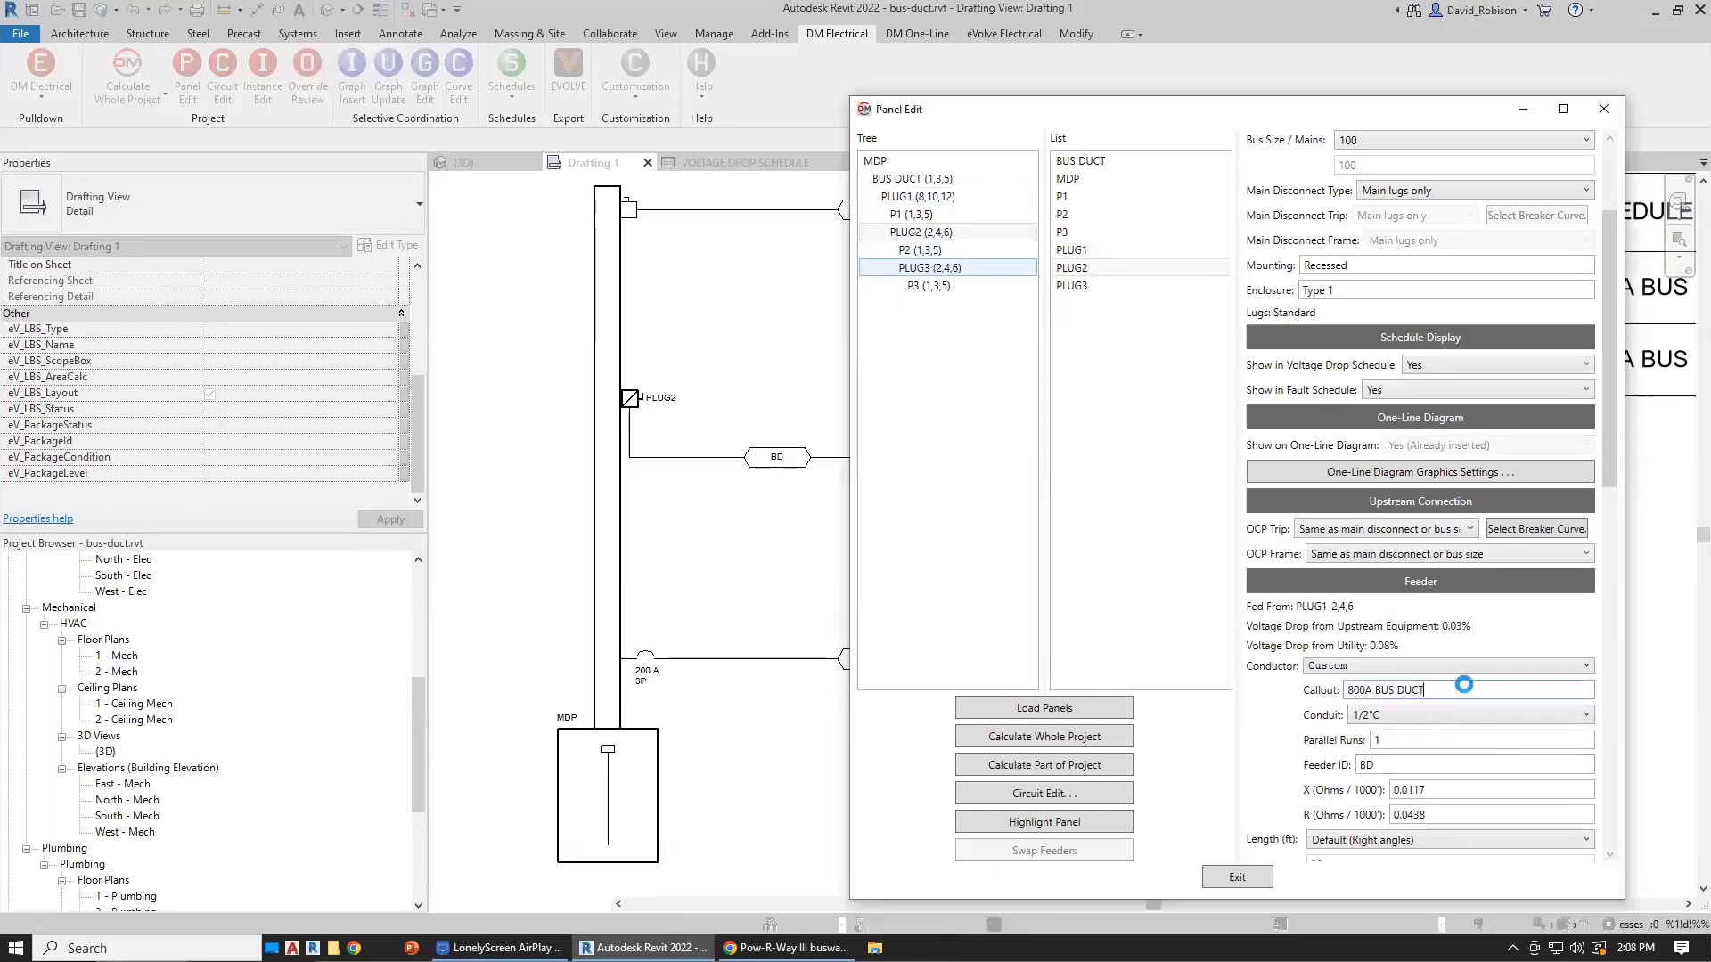
pyautogui.write('800A BUS DUCT')
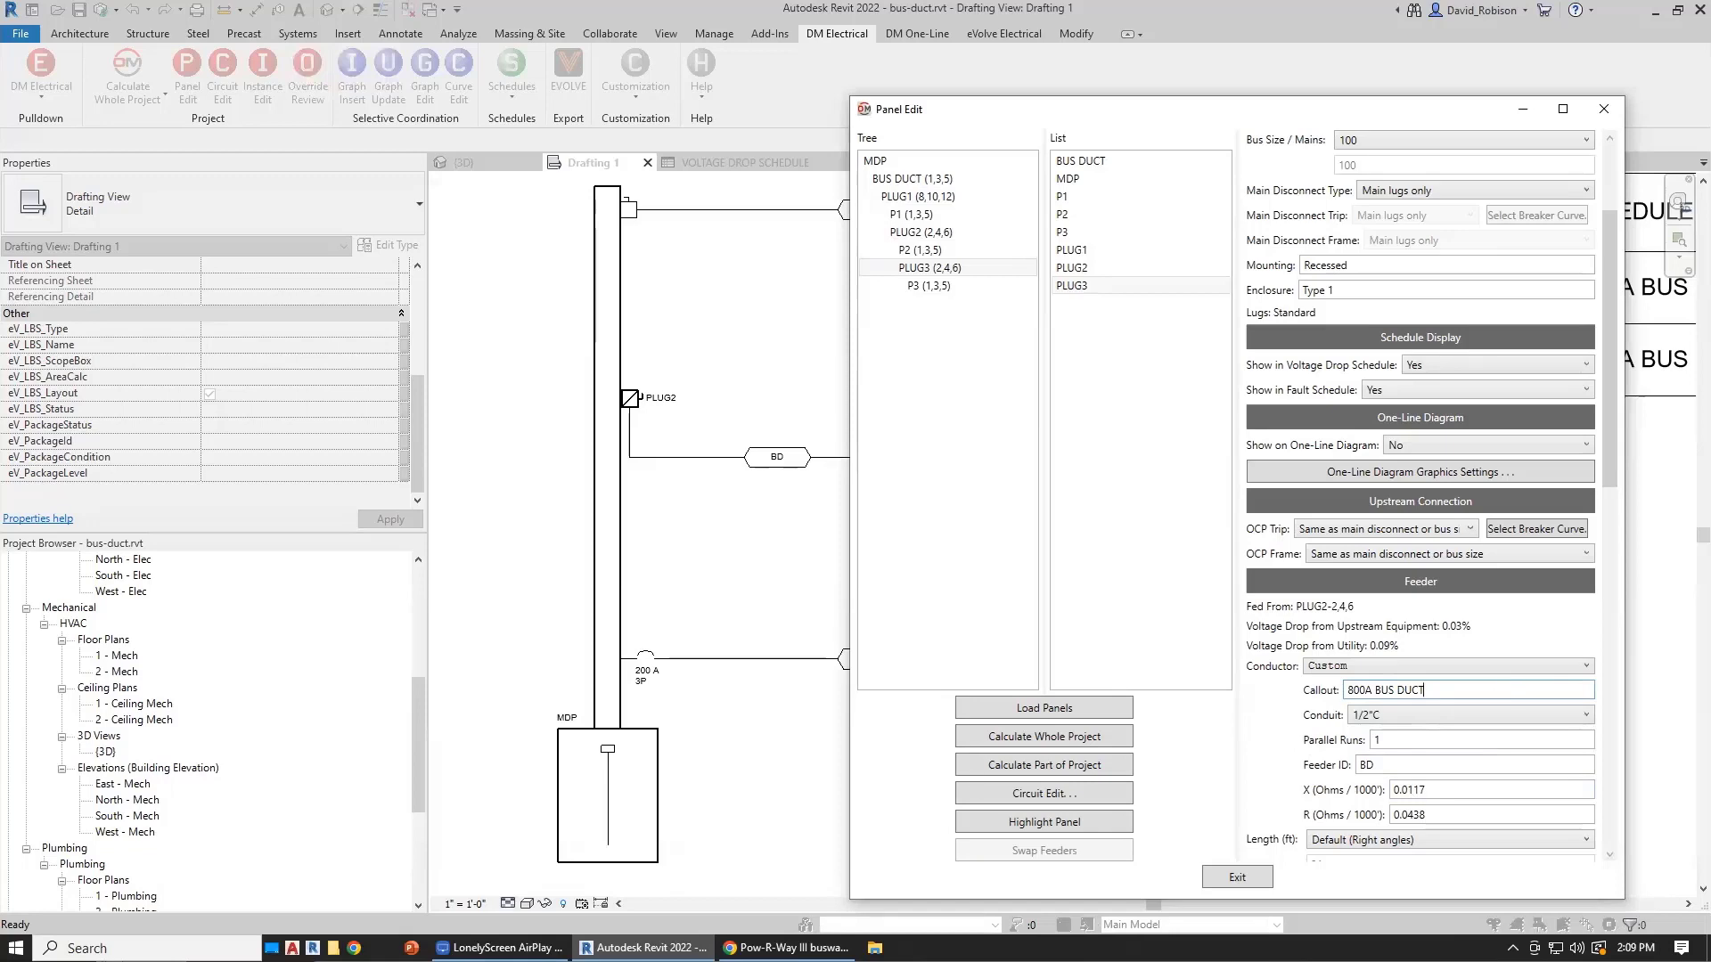
# Step: Look up the 800 A aluminum busway impedance in the Eaton guide and set PLUG1, PLUG2 and PLUG3 to R 0.0267 and X 0.0099
pyautogui.click(788, 947)
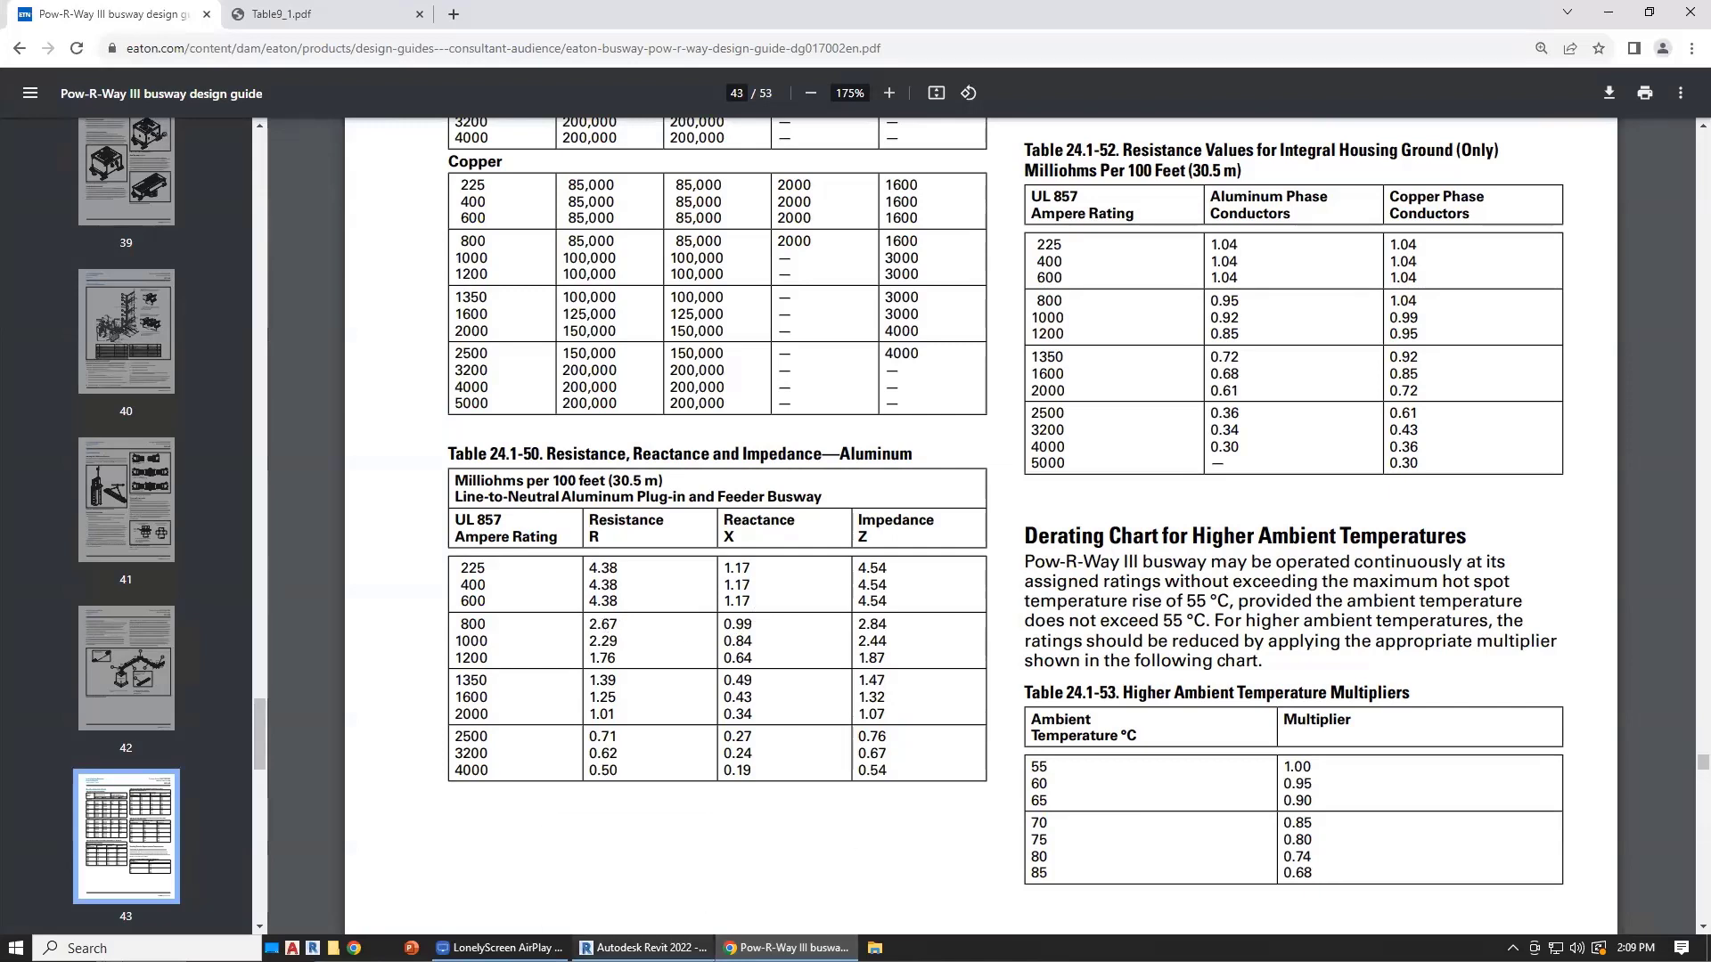
pyautogui.click(642, 947)
pyautogui.write('0.02')
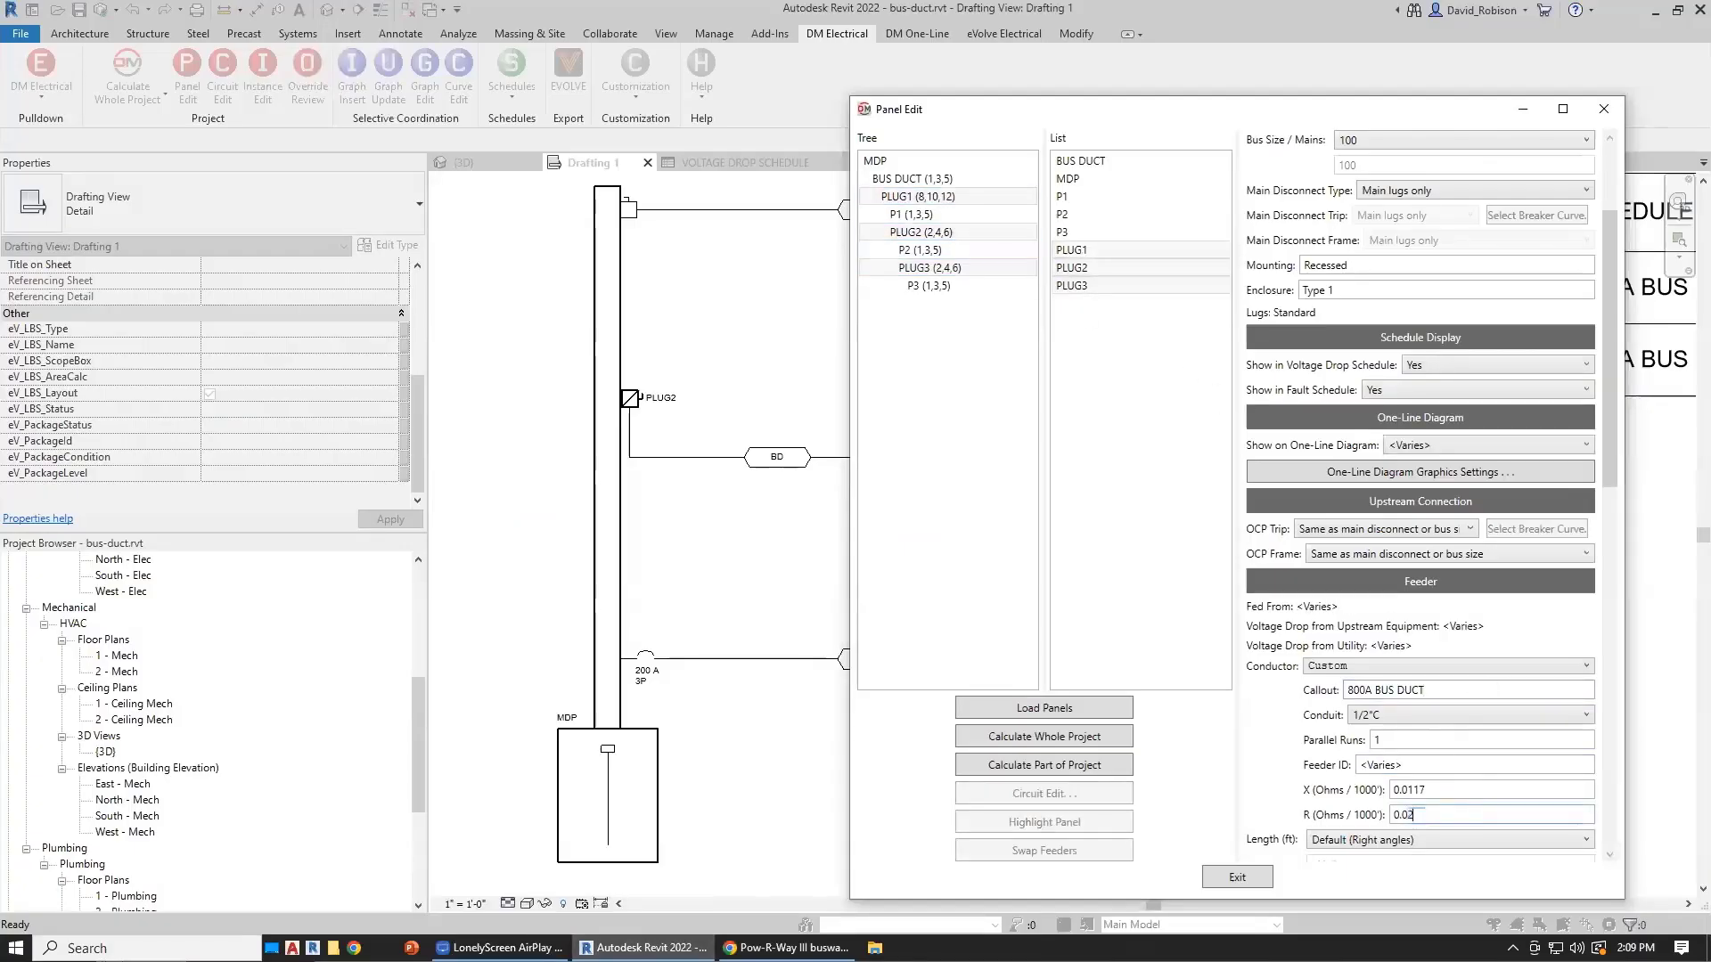
pyautogui.write('67')
pyautogui.hotkey('shift', 'Tab')
pyautogui.write('0.0099')
pyautogui.click(941, 219)
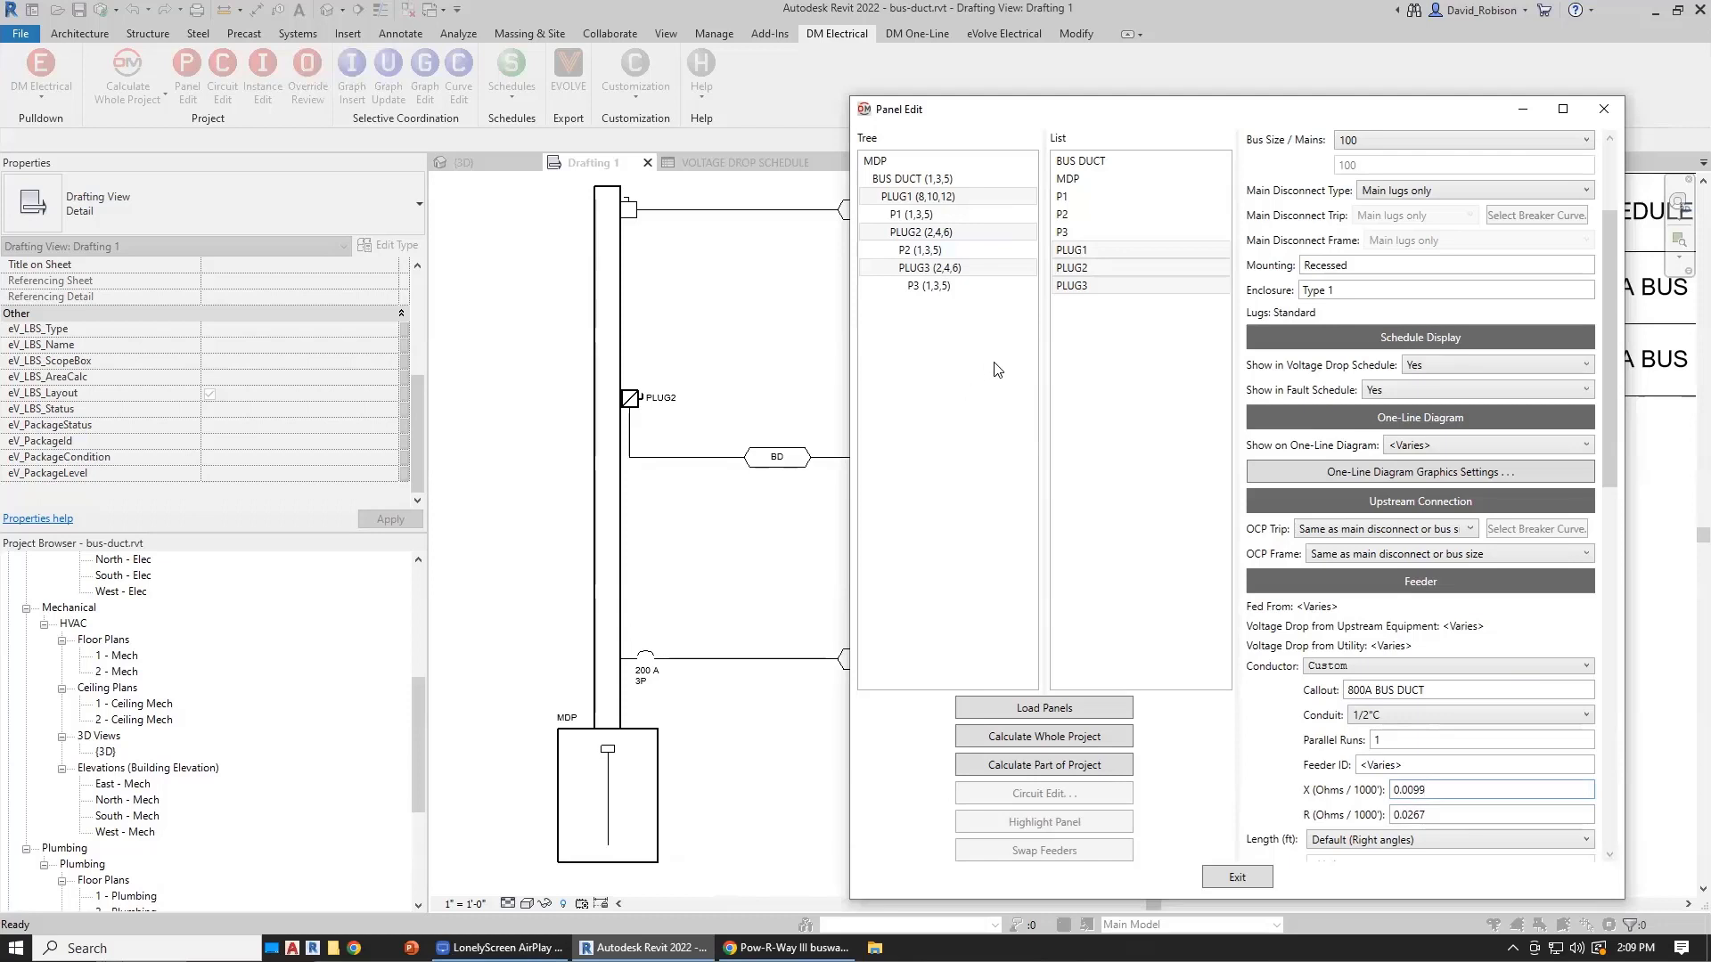
pyautogui.click(974, 297)
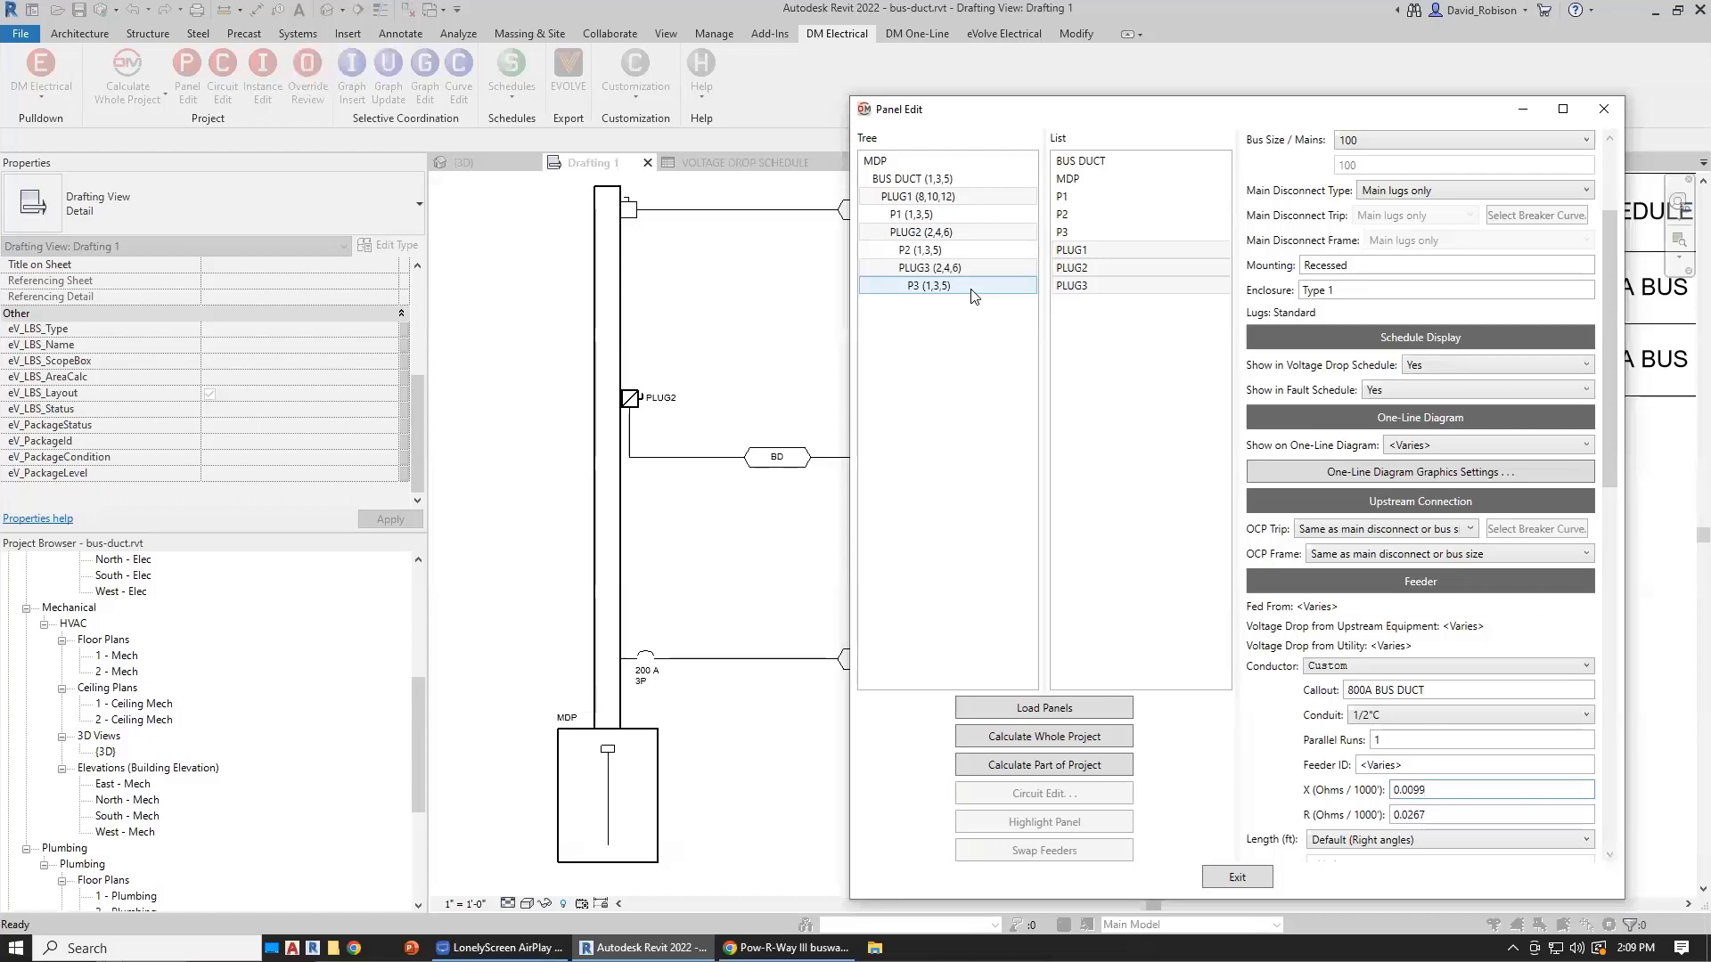
pyautogui.click(1237, 877)
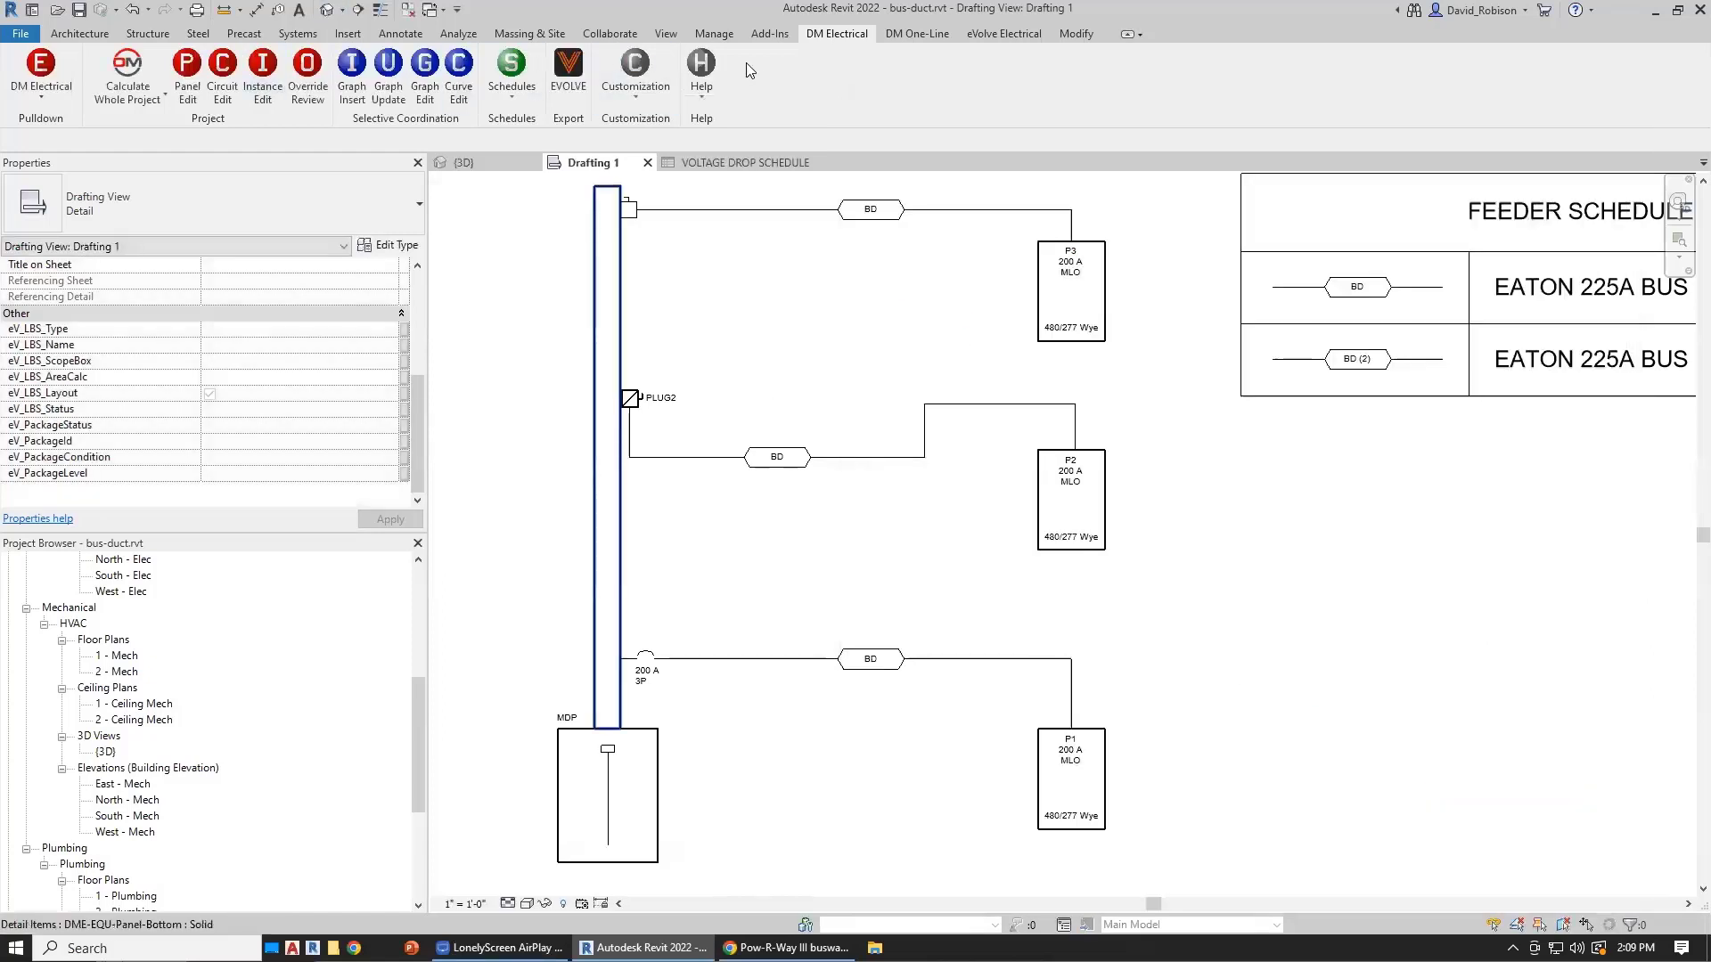
# Step: Open the voltage drop schedule and recalculate the whole project to update its feeder values
pyautogui.click(510, 90)
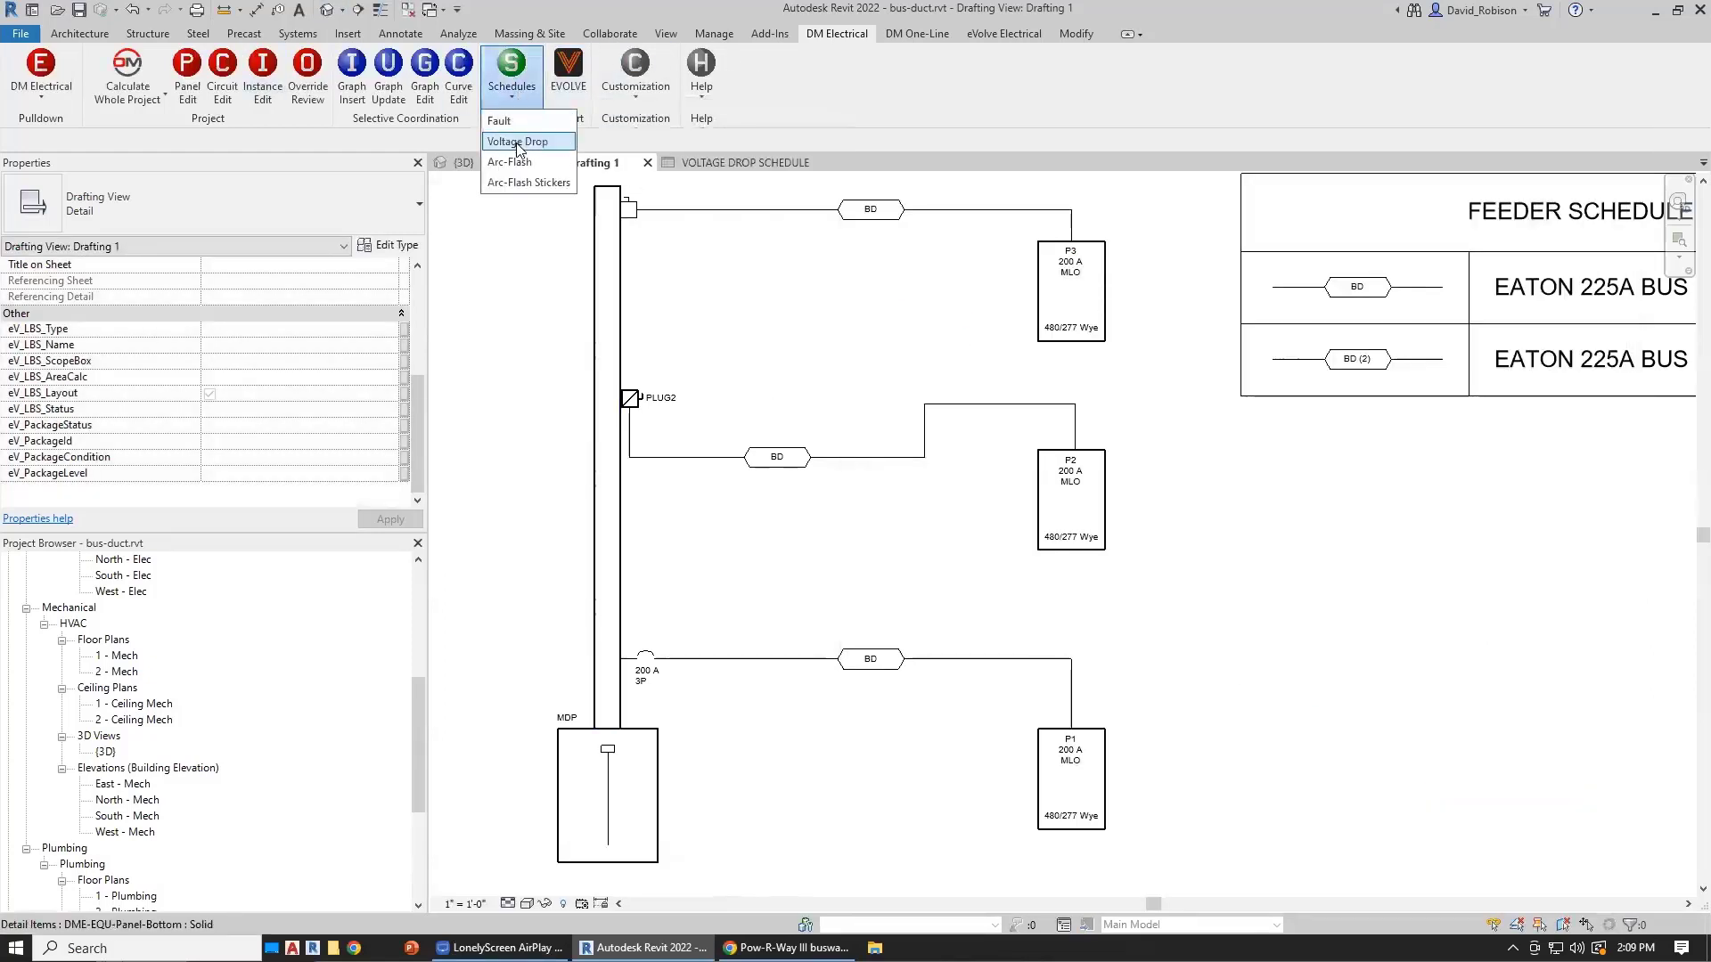
pyautogui.click(516, 141)
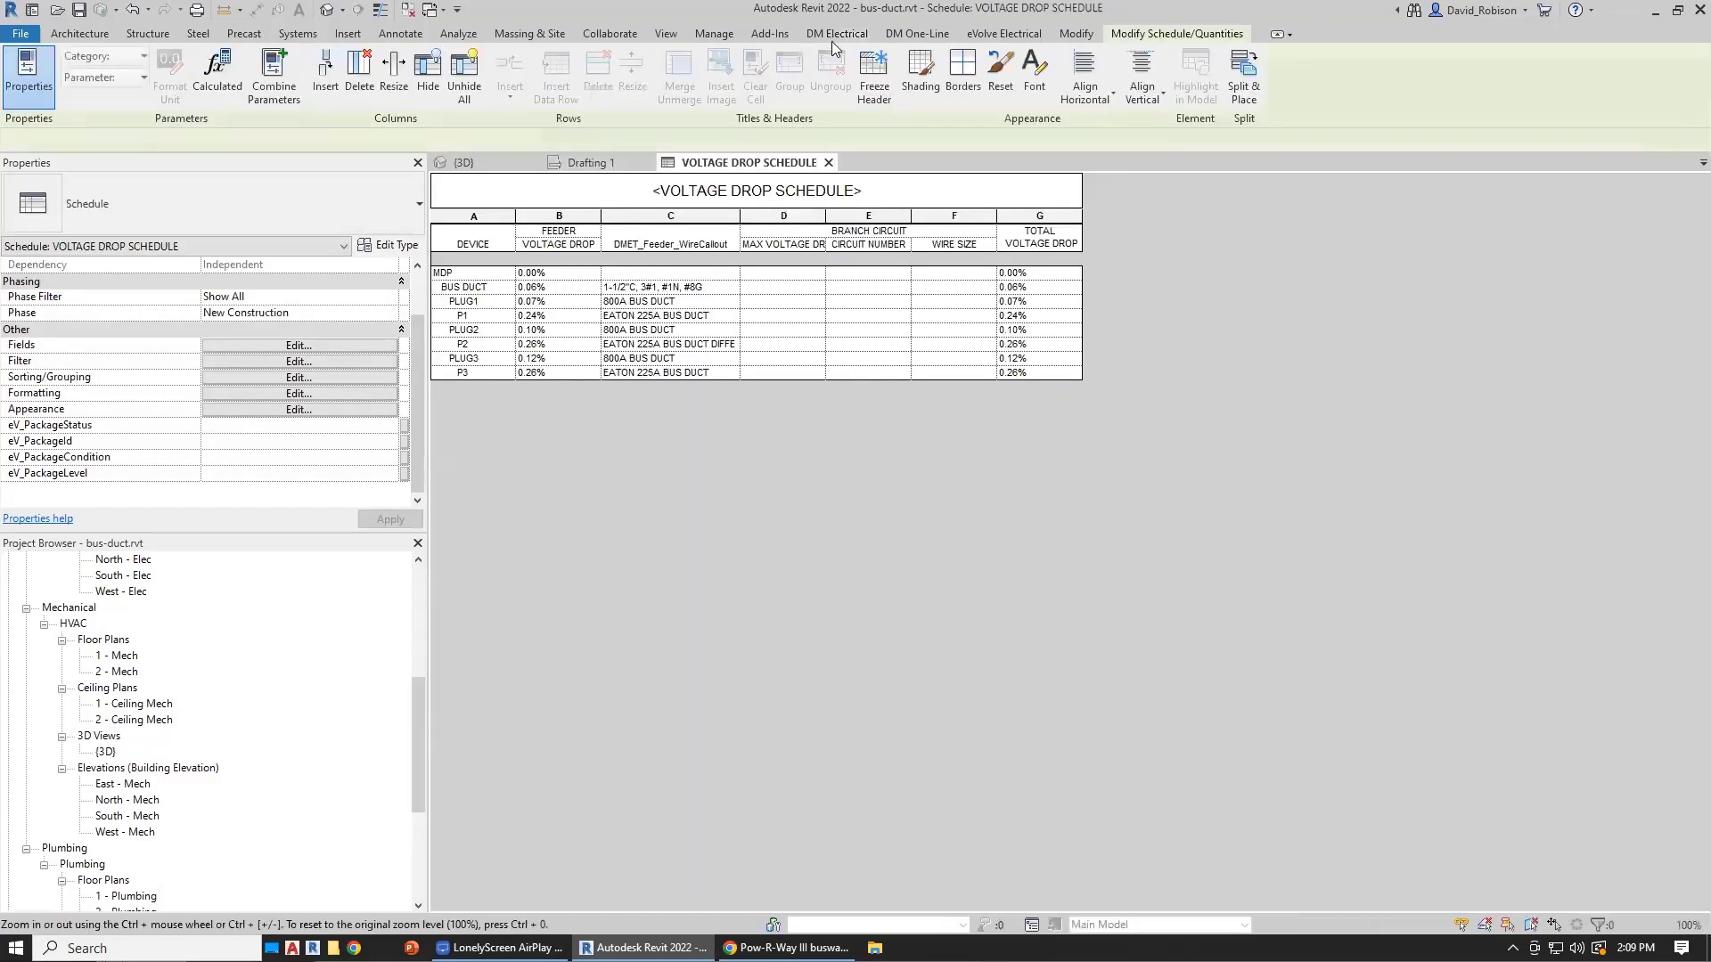
pyautogui.click(837, 33)
pyautogui.click(128, 76)
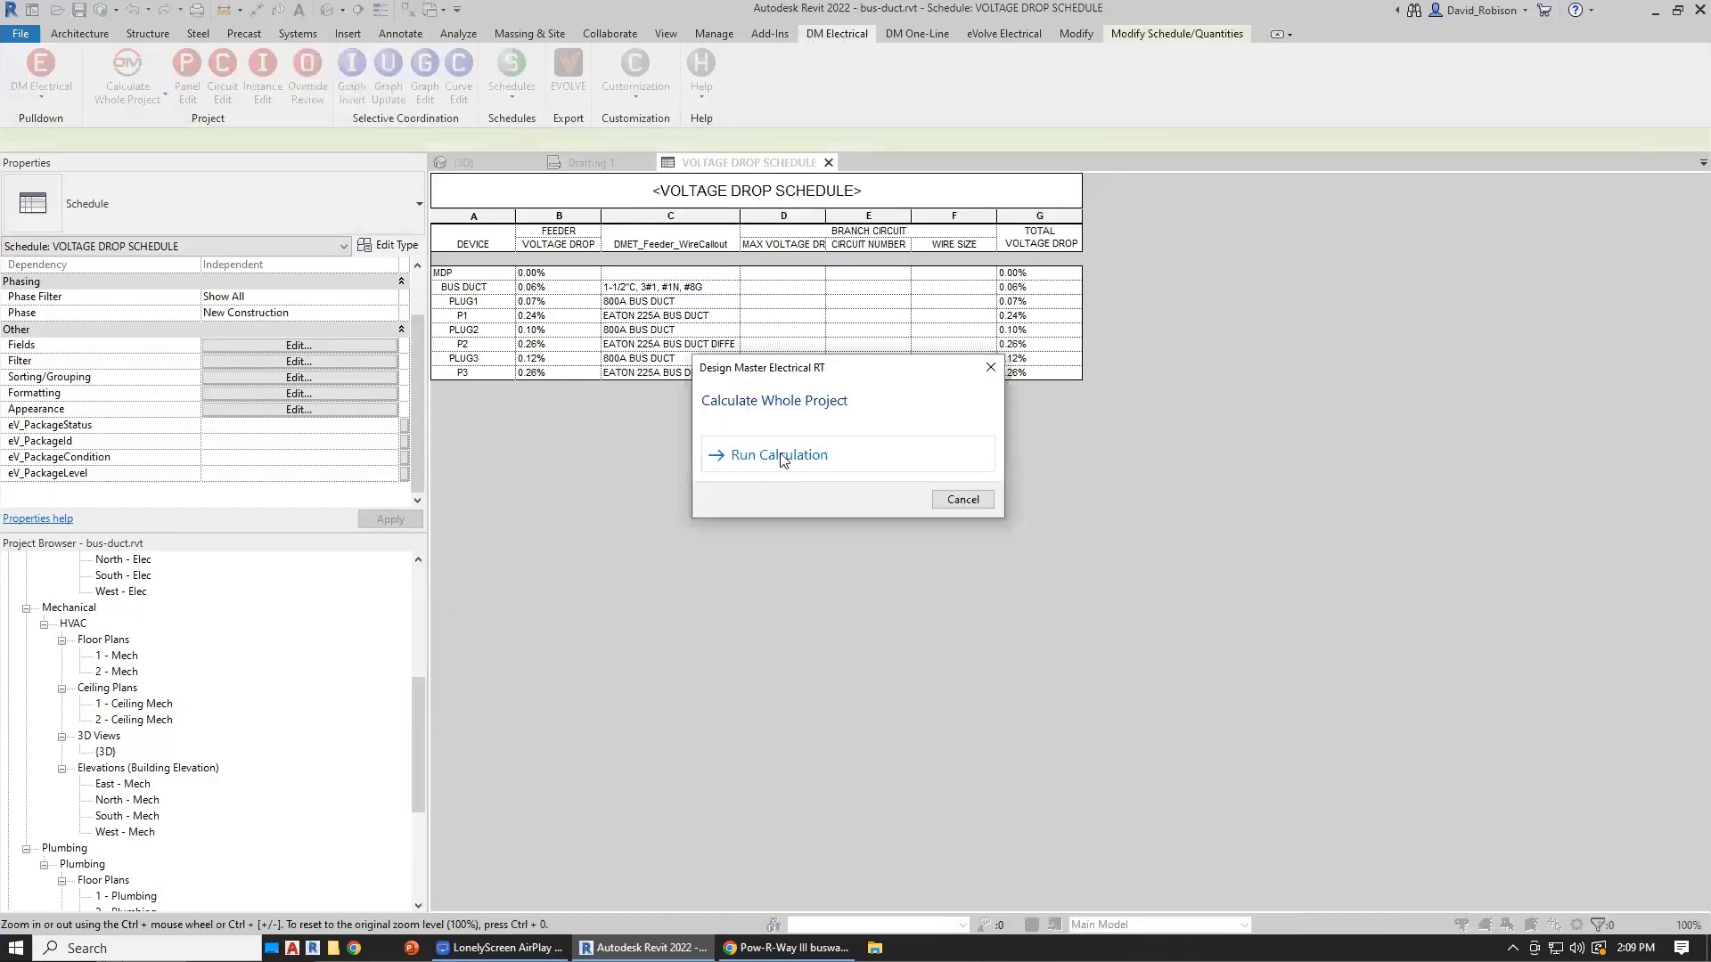
pyautogui.click(784, 456)
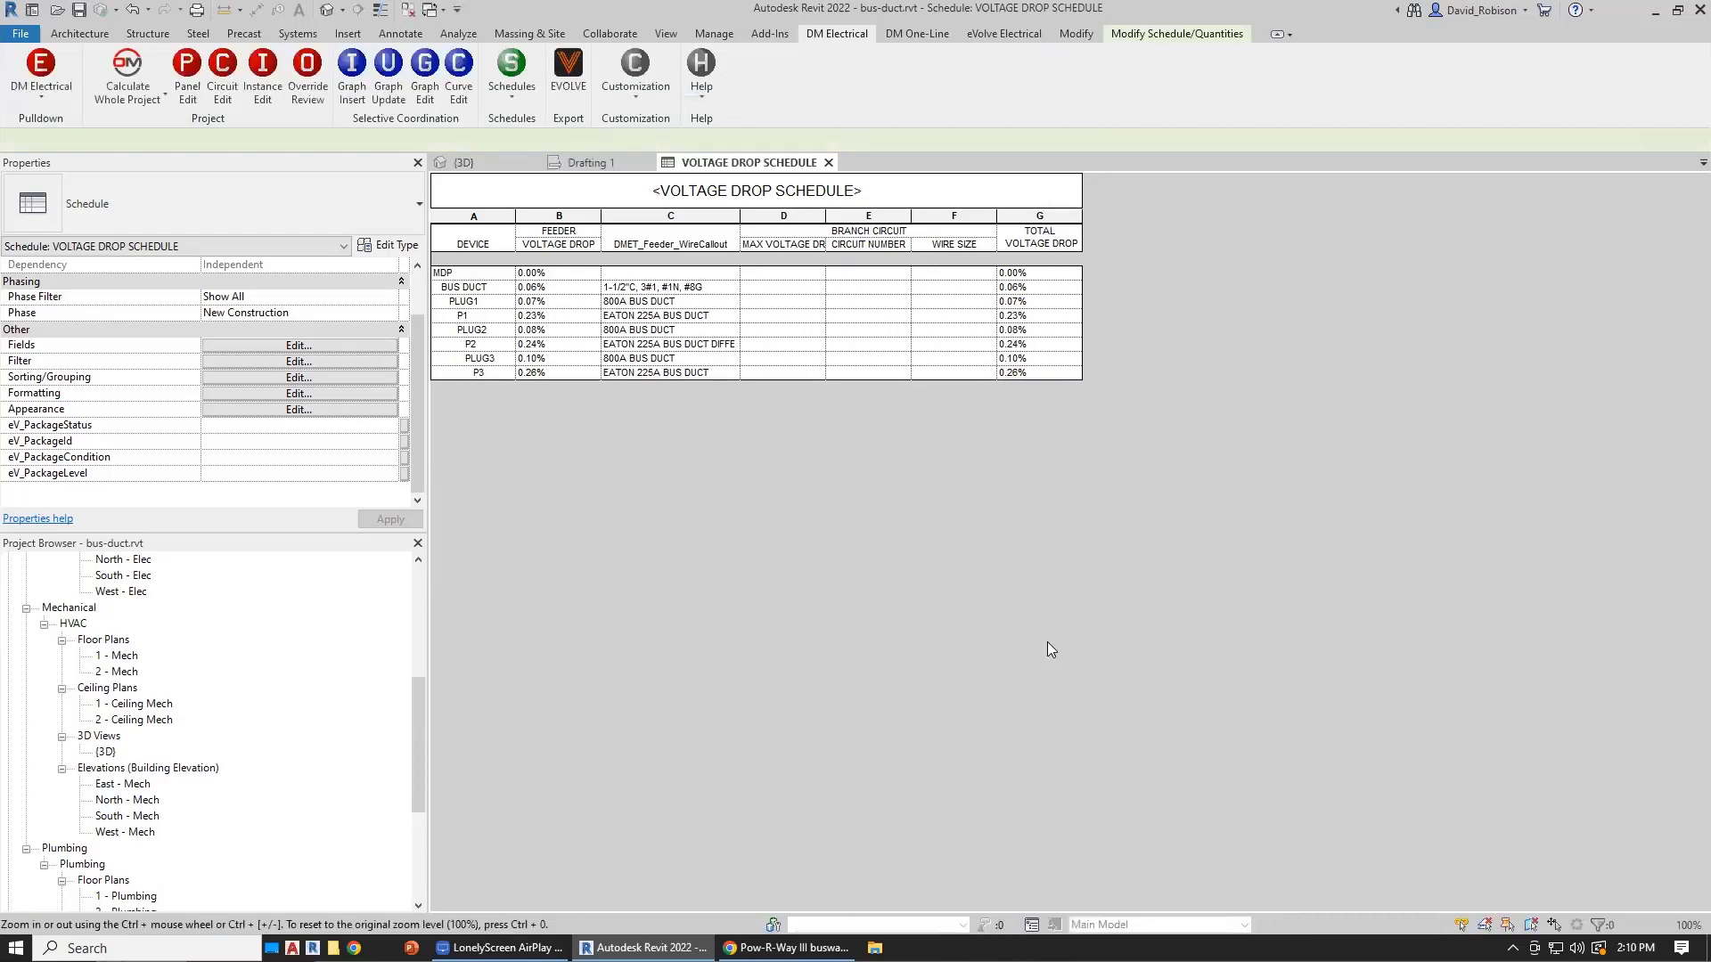
# Step: Set the utility fault at device of panel MDP to 65,000 in Panel Edit
pyautogui.click(187, 76)
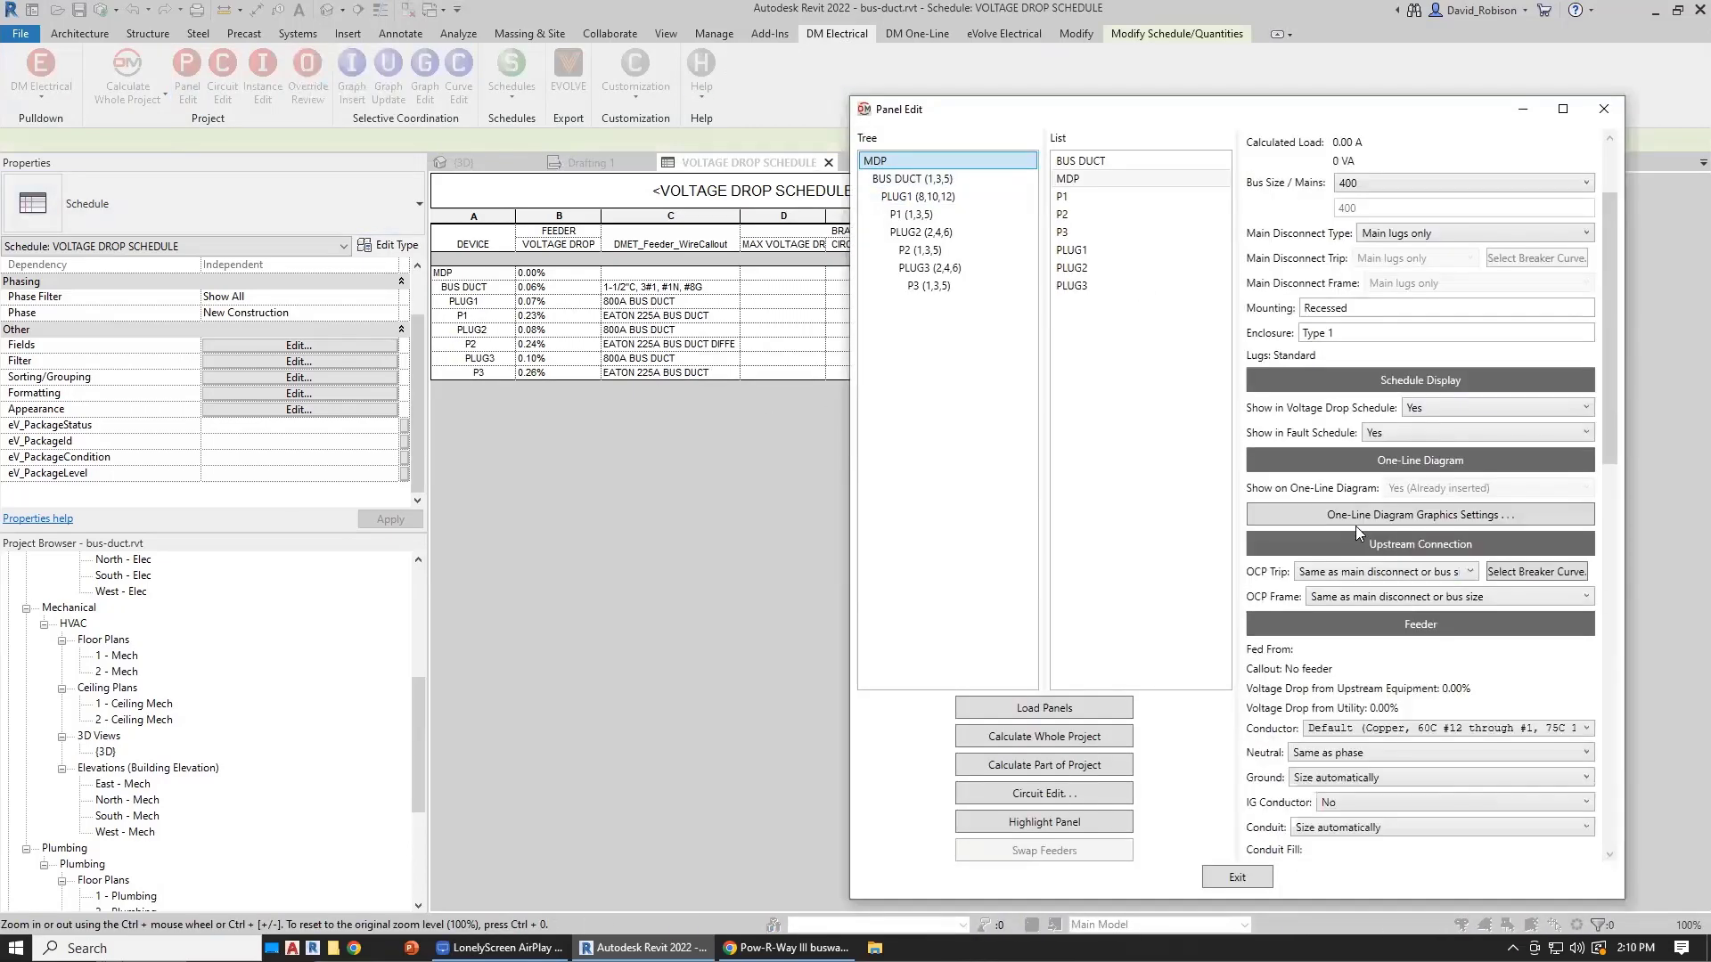
pyautogui.scroll(-15, 1355, 531)
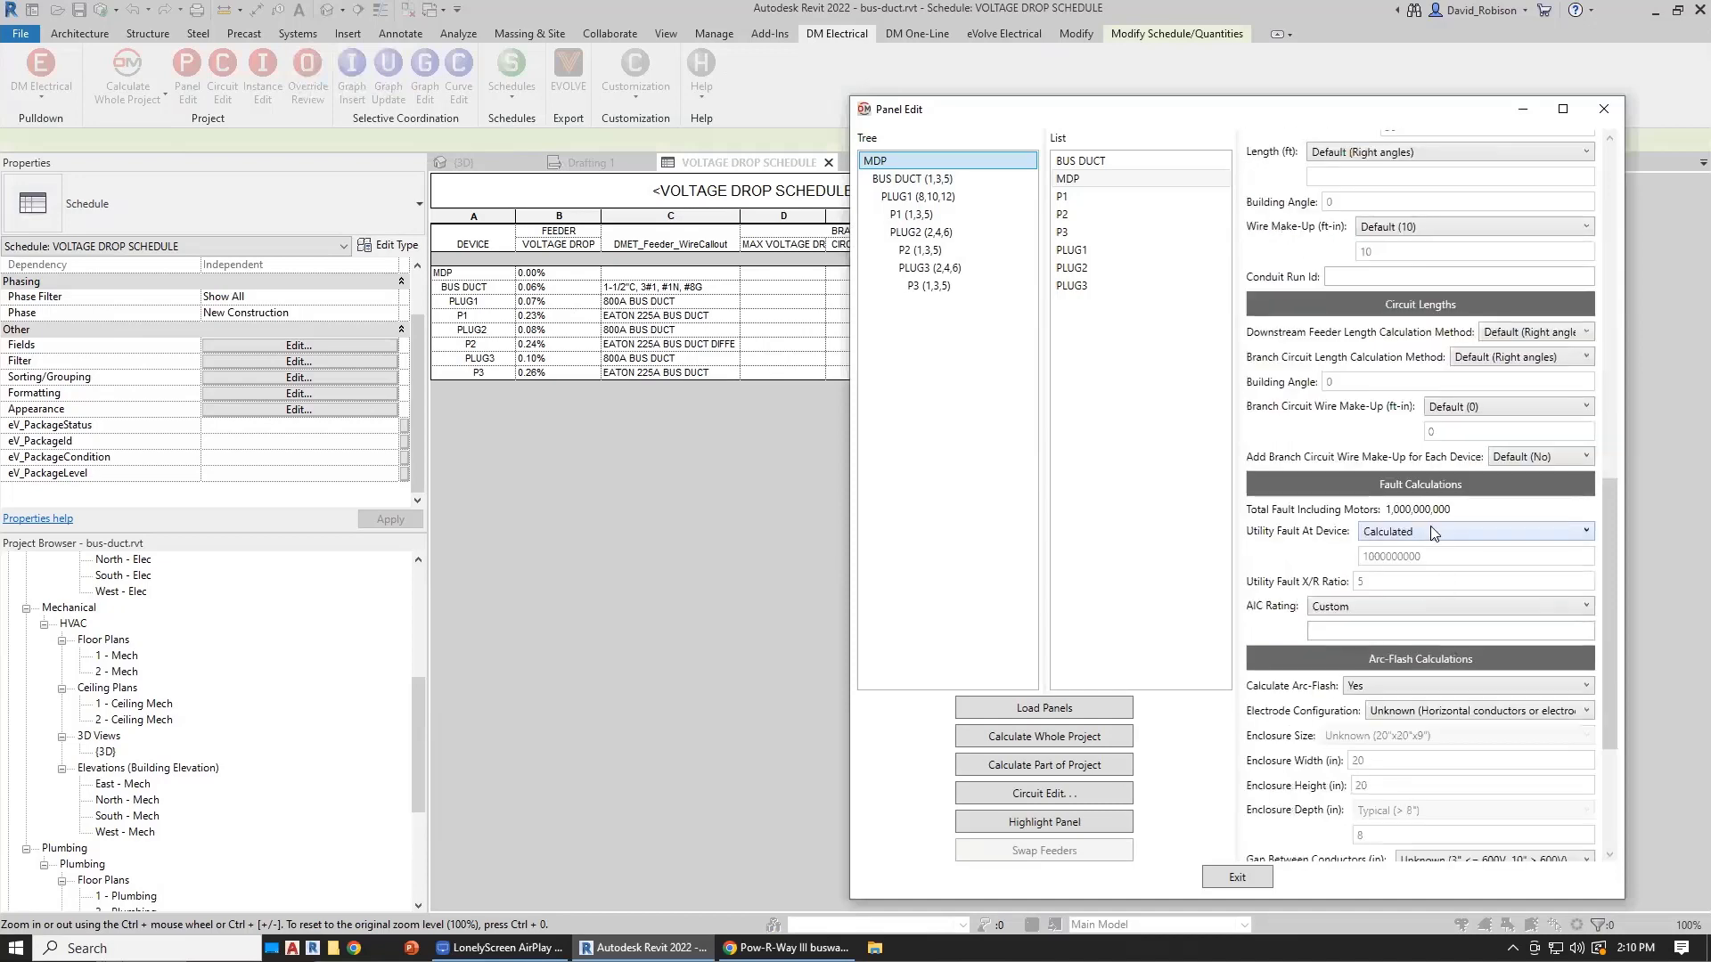
pyautogui.click(1434, 532)
pyautogui.click(1393, 565)
pyautogui.click(1236, 876)
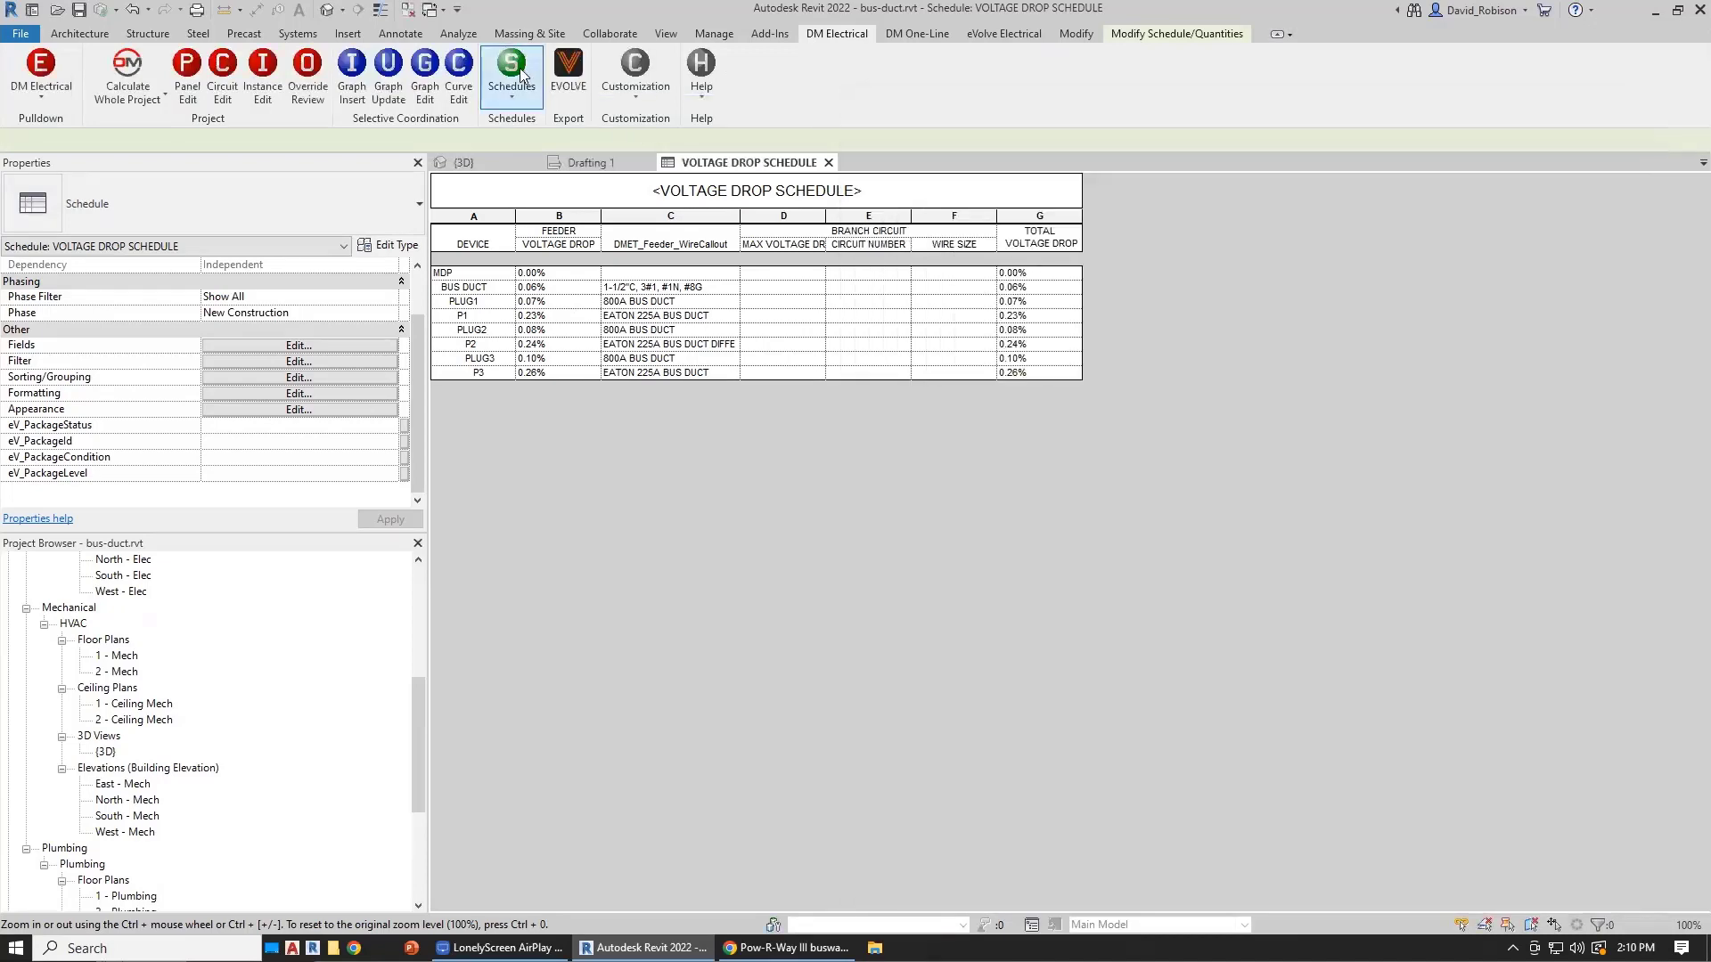
# Step: Open the fault current schedule and recalculate the whole project with the MDP utility fault applied
pyautogui.click(522, 76)
pyautogui.click(528, 142)
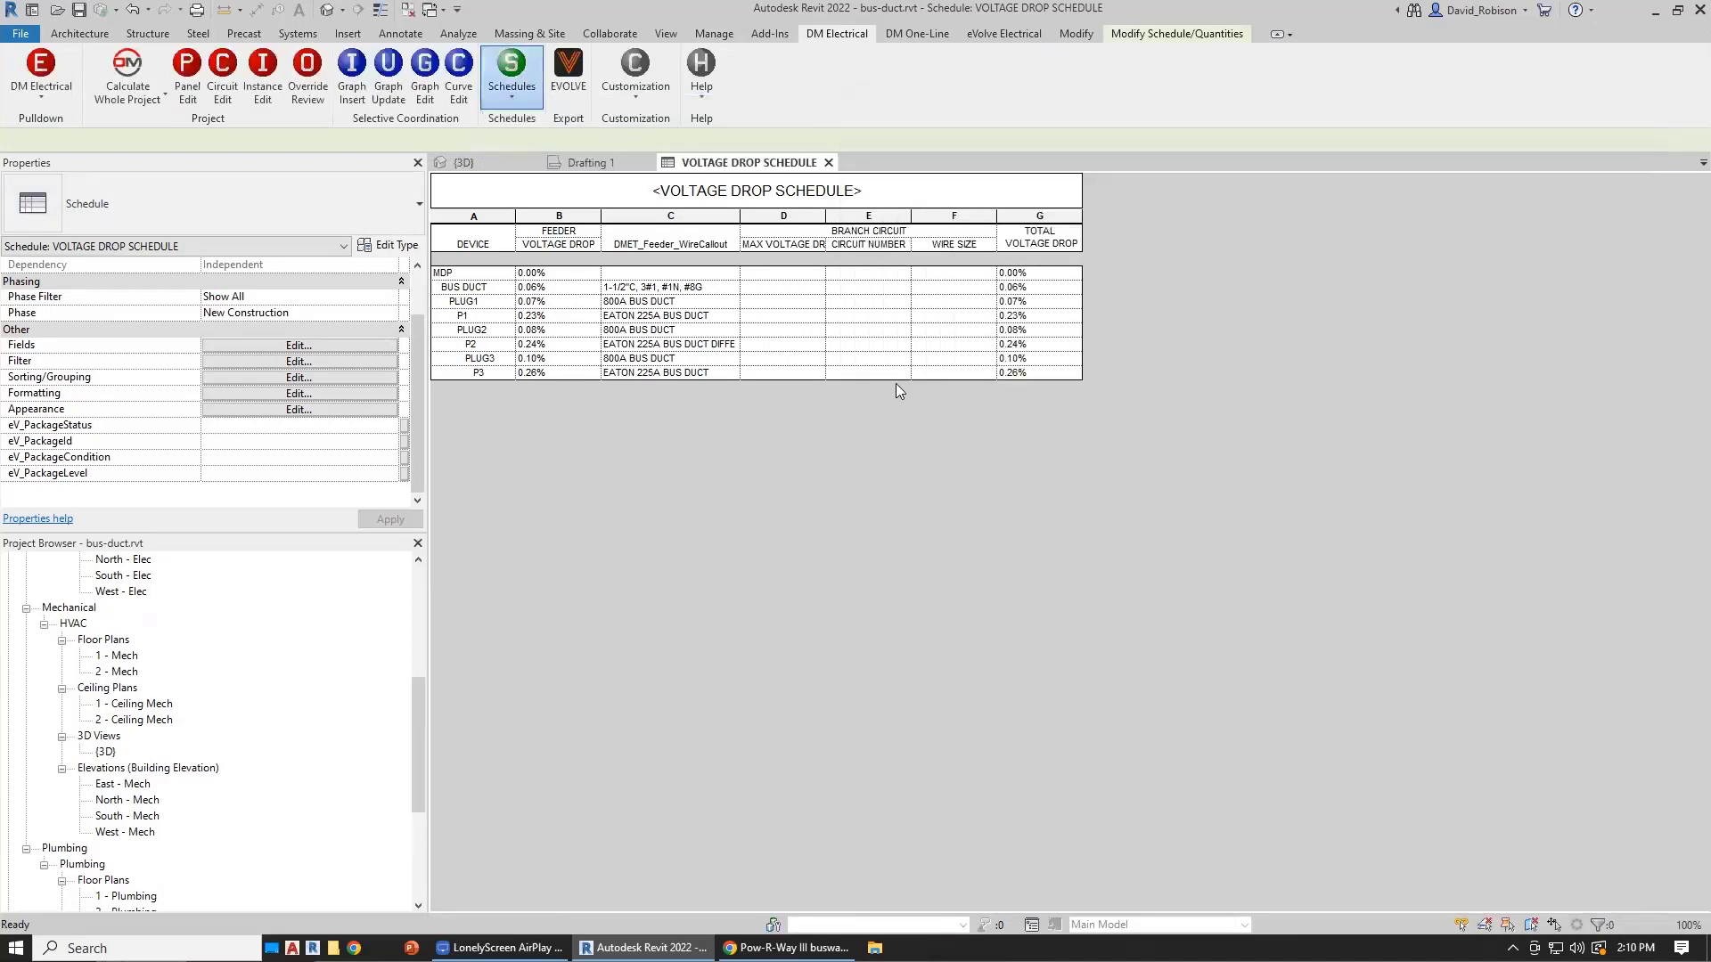
pyautogui.click(108, 62)
pyautogui.click(827, 463)
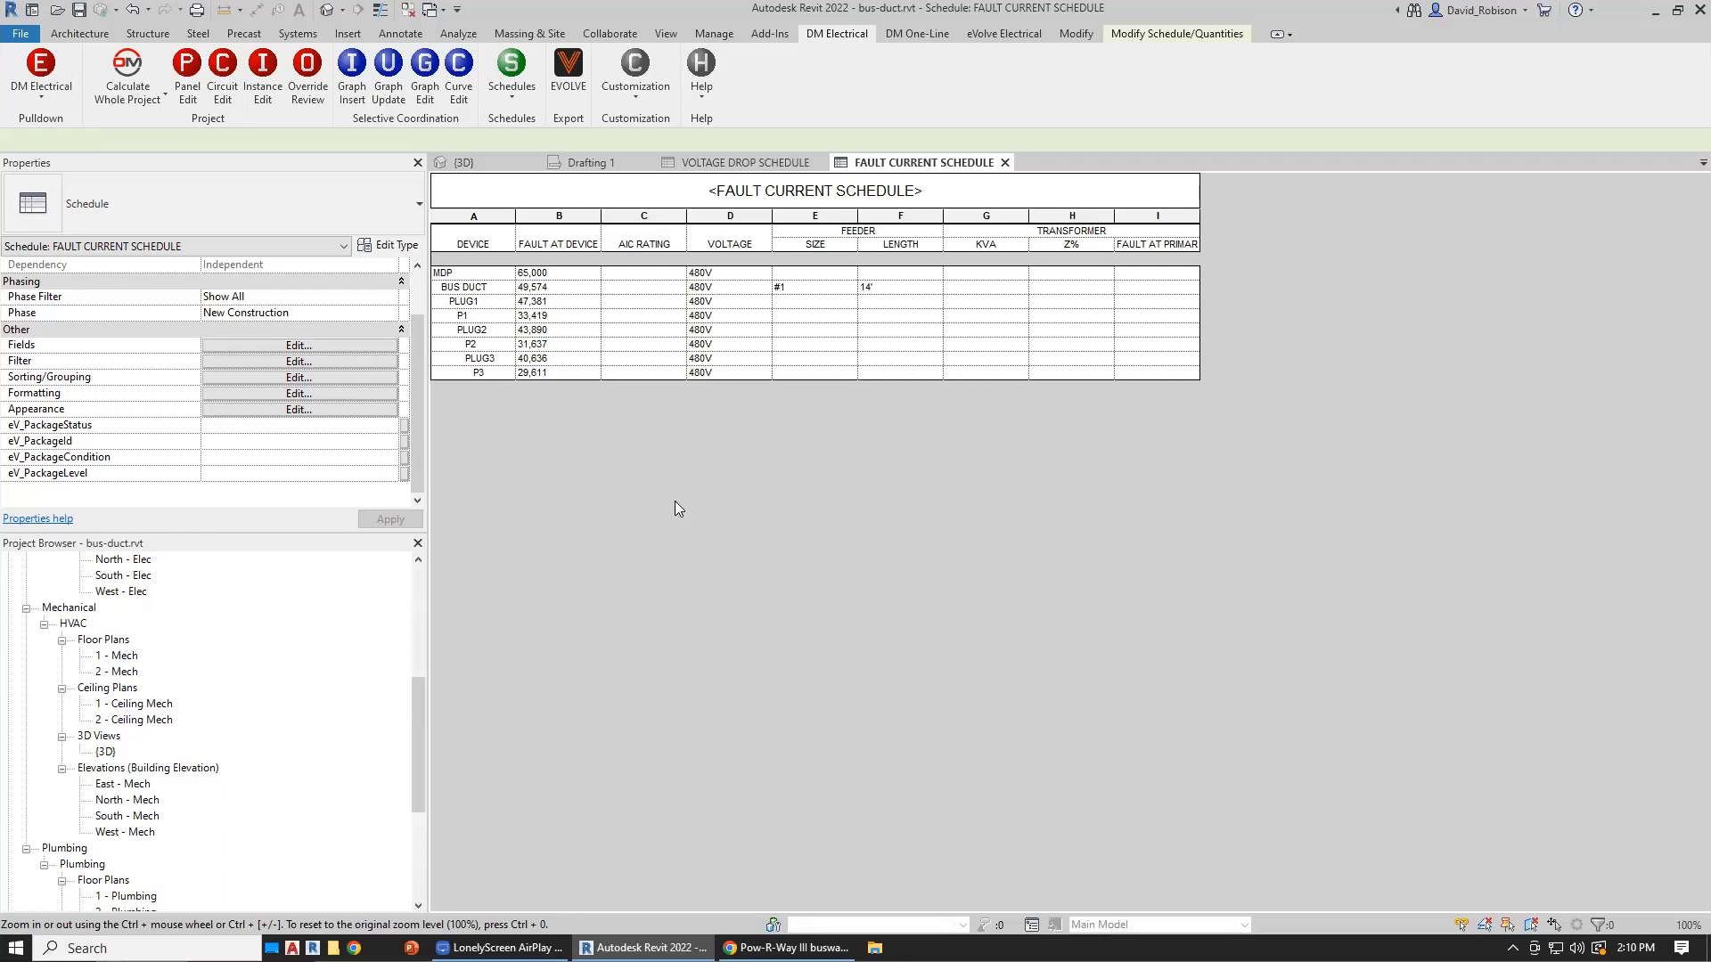
# Step: Compare the bus duct plug nodes in the 3D view with the one-line diagram in Drafting 1
pyautogui.click(464, 159)
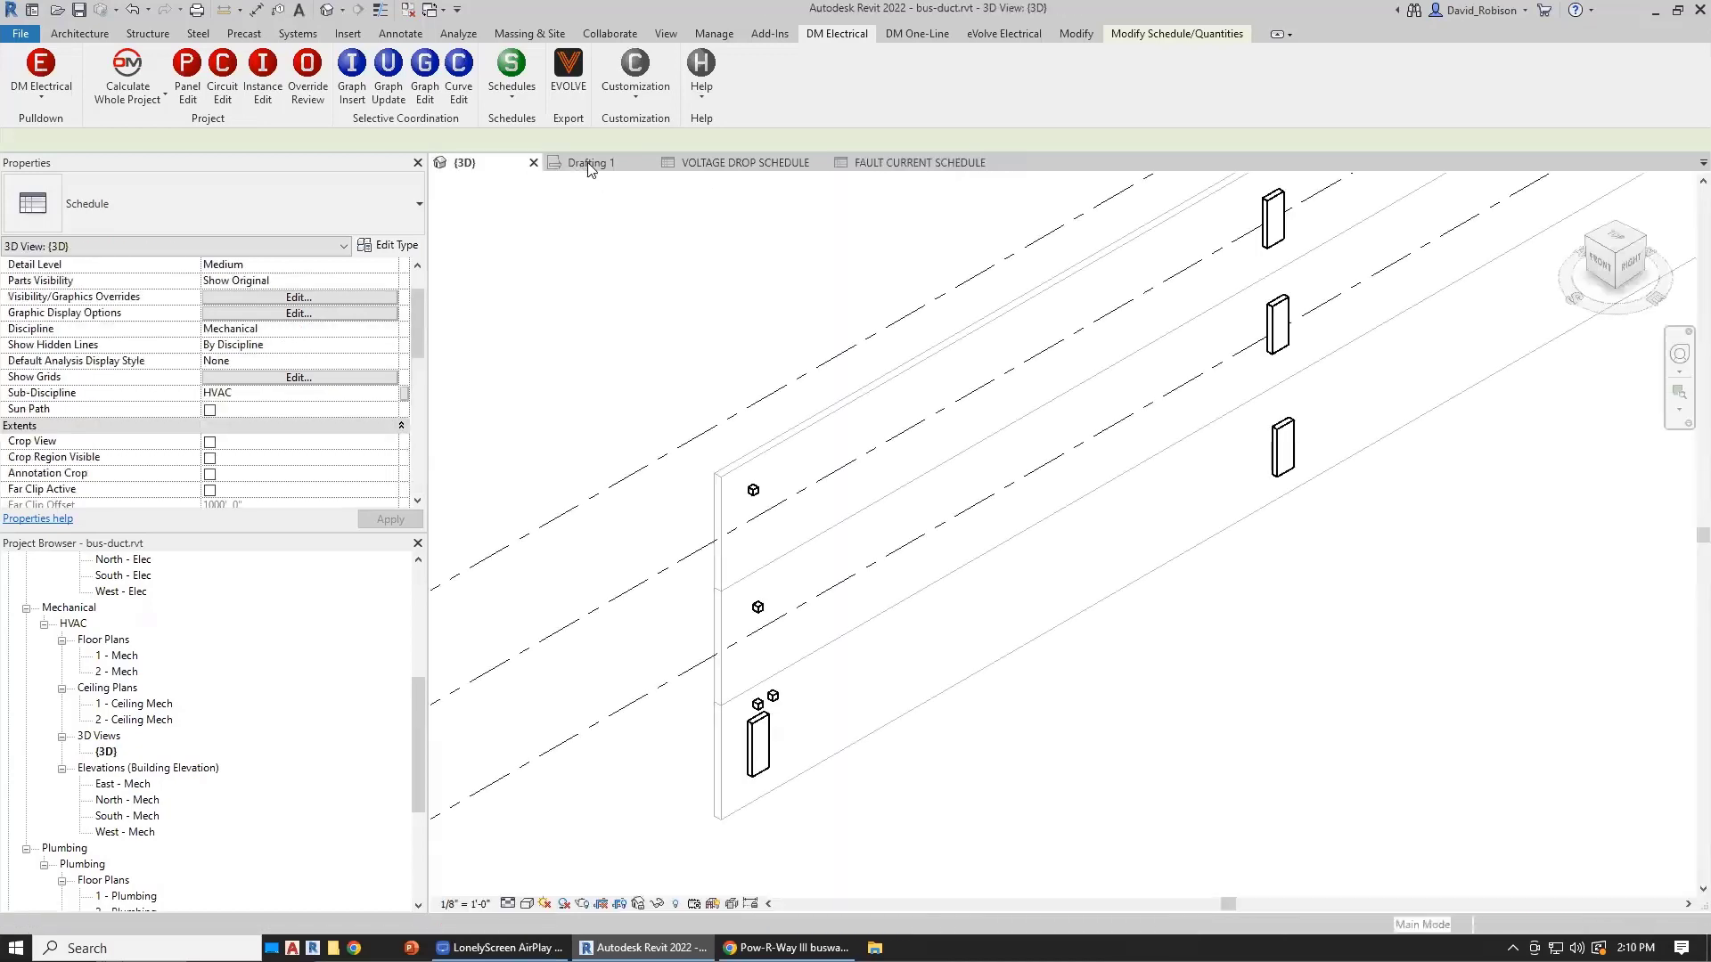
pyautogui.click(588, 164)
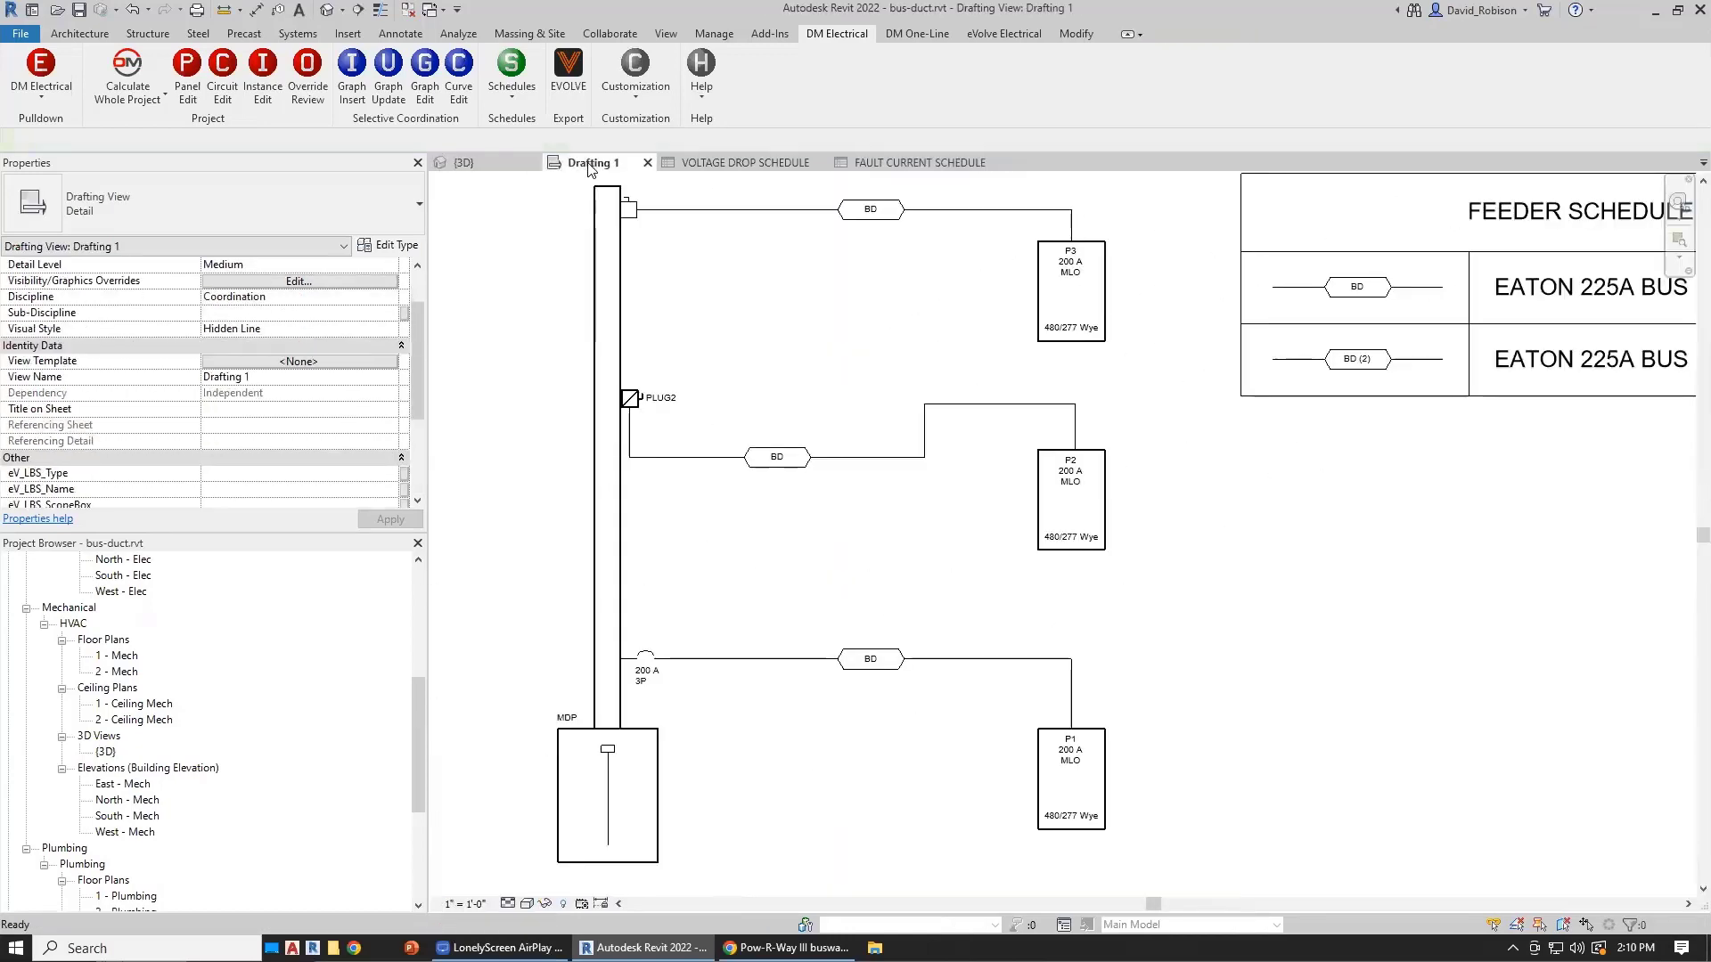
pyautogui.click(463, 162)
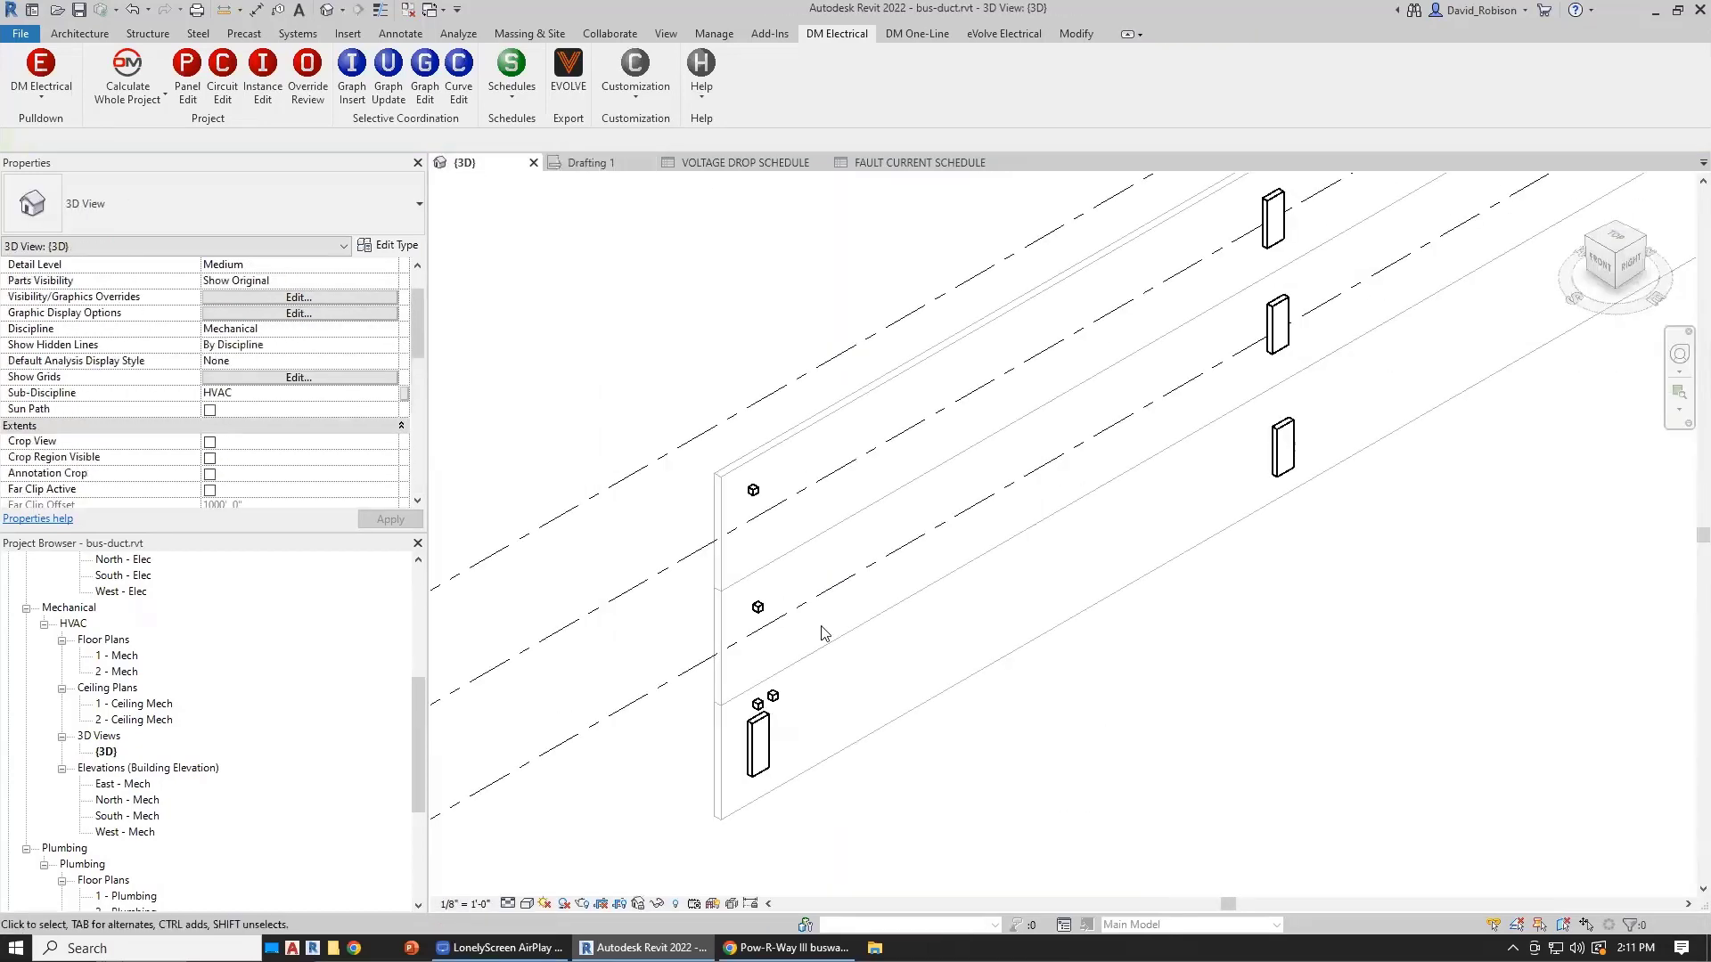